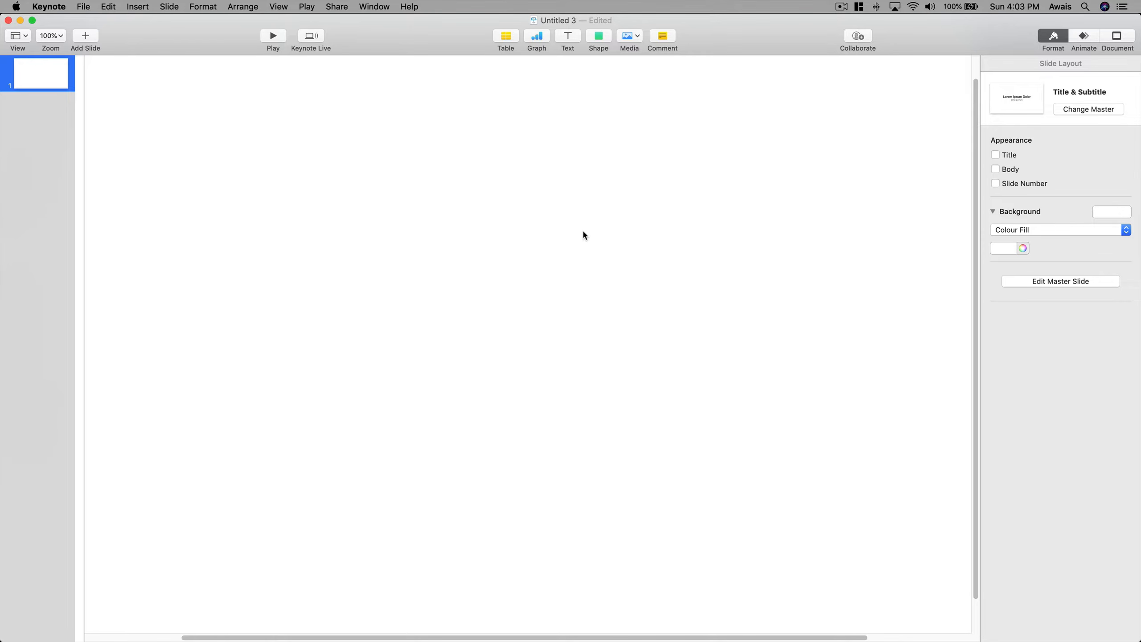
- Add a text box to the slide and move it up and left of the slide's centre
{"action": "left_click", "coordinate": [568, 37]}
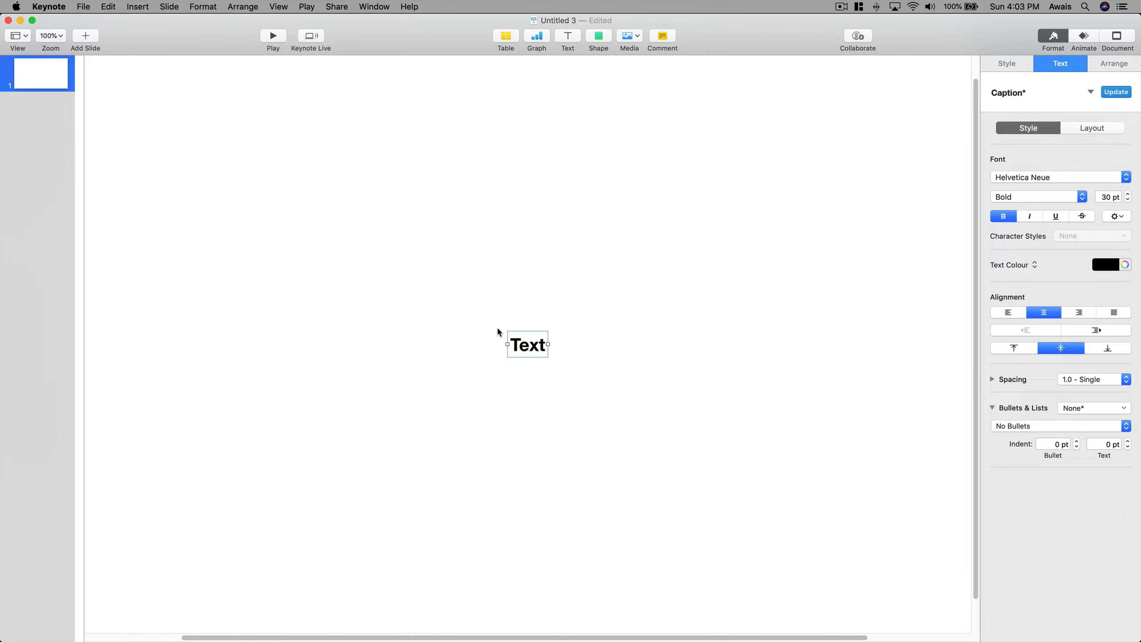
{"action": "left_click_drag", "start_coordinate": [526, 349], "coordinate": [435, 296]}
{"action": "left_click", "coordinate": [458, 365]}
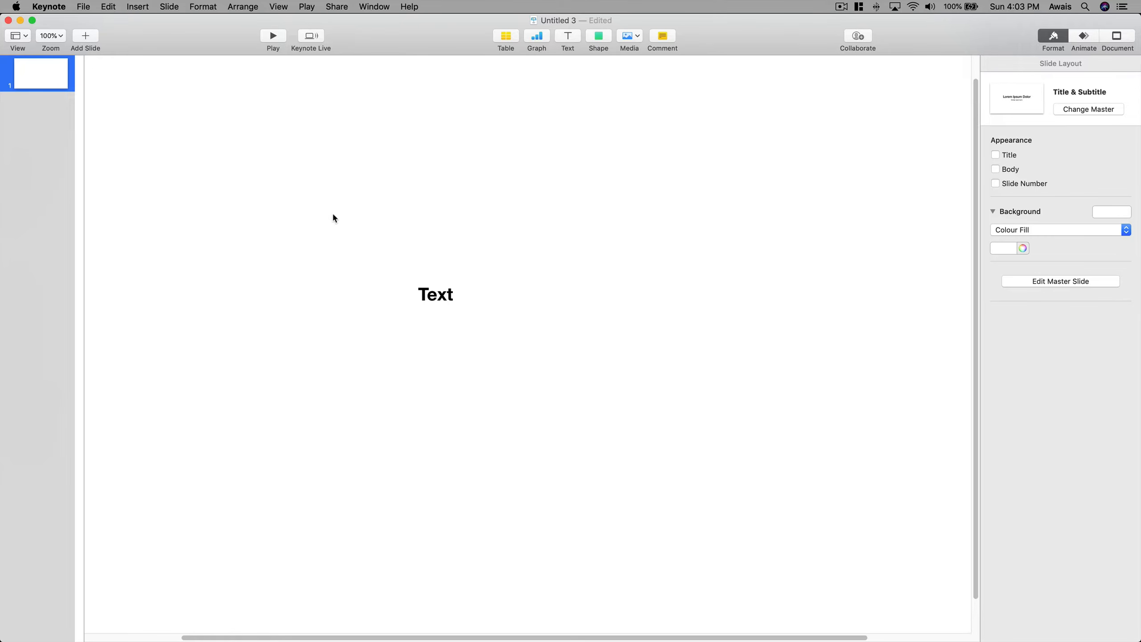
- Set the zoom to Fit Slide so the whole slide fits in the editing area
{"action": "left_click", "coordinate": [279, 9]}
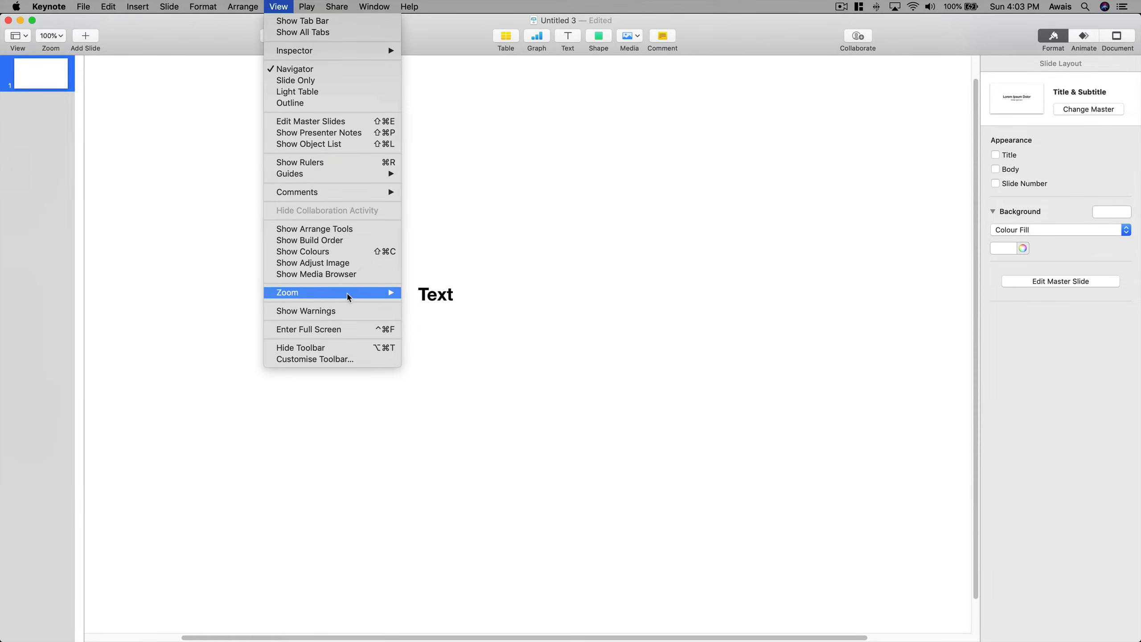
{"action": "mouse_move", "coordinate": [349, 297]}
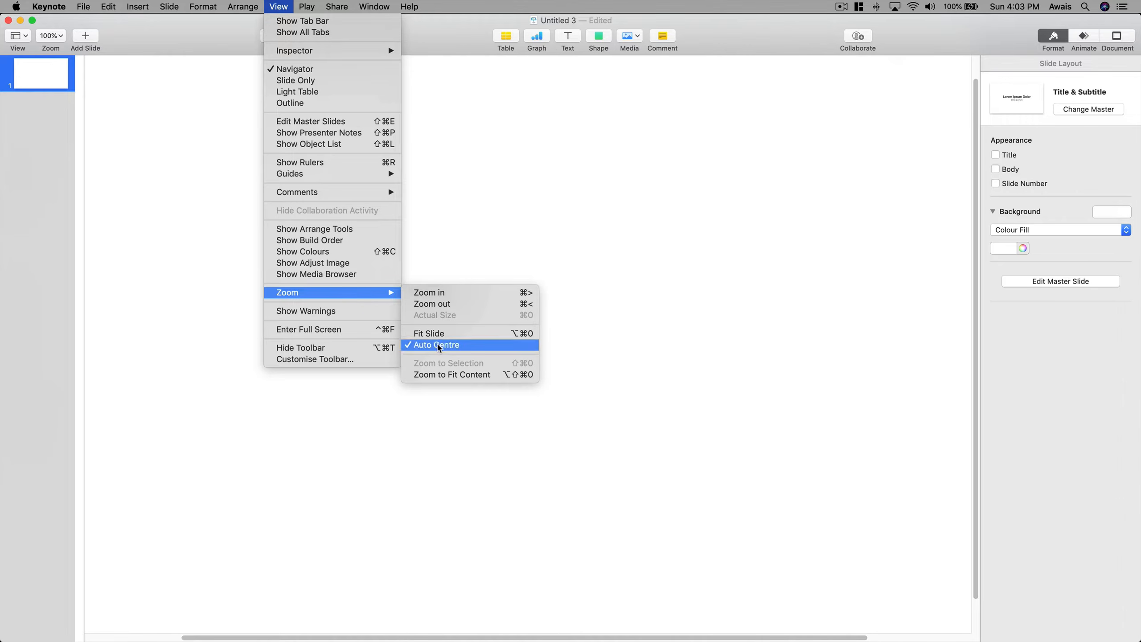
{"action": "left_click", "coordinate": [438, 335]}
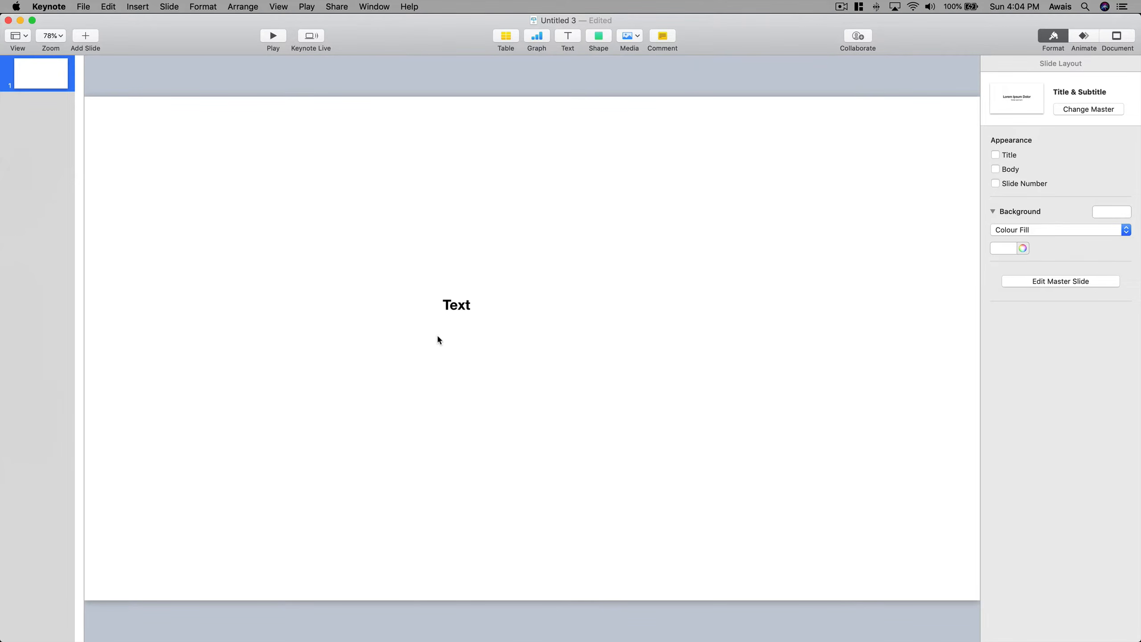
- Widen the text box to about 861 pt and move it to the upper middle of the slide
{"action": "left_click", "coordinate": [468, 307]}
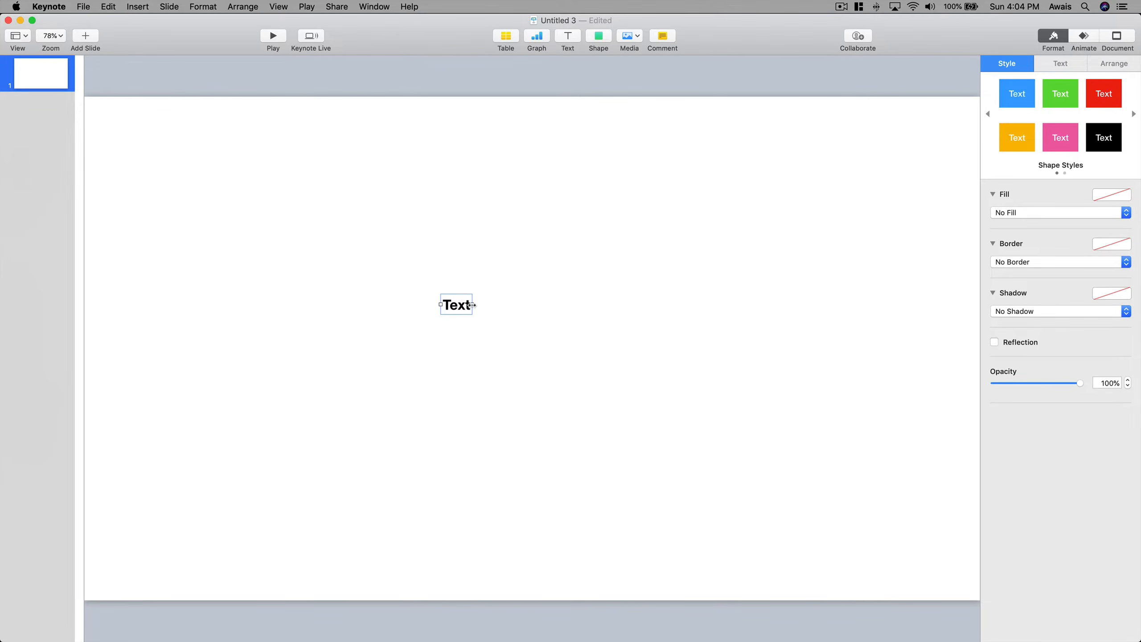
{"action": "left_click_drag", "start_coordinate": [472, 305], "coordinate": [840, 303]}
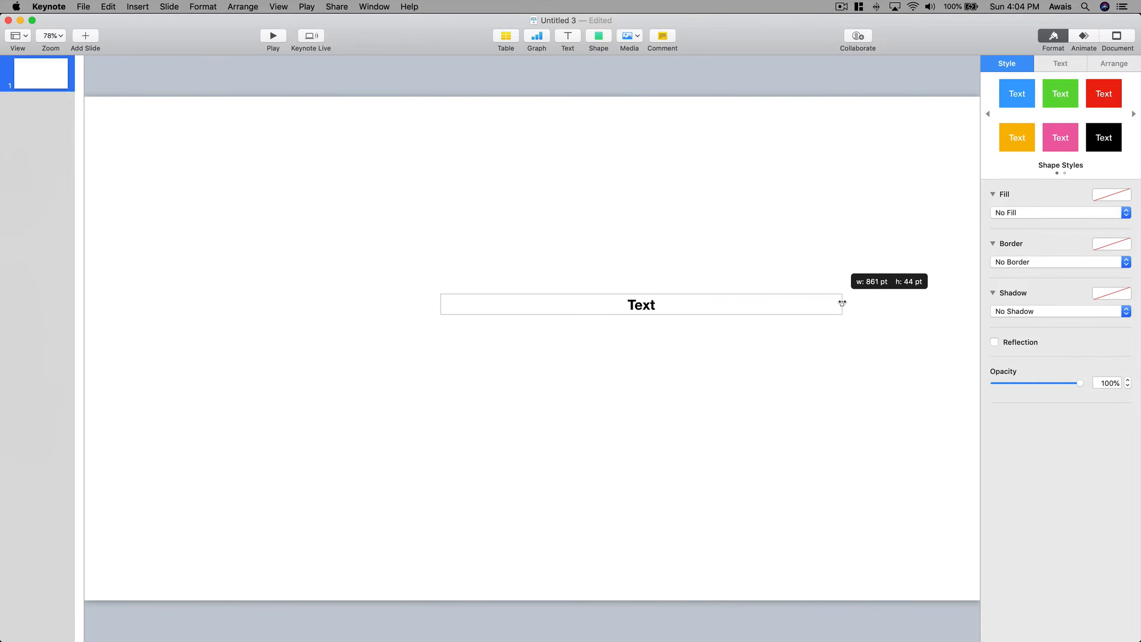
{"action": "left_click_drag", "start_coordinate": [765, 304], "coordinate": [641, 133]}
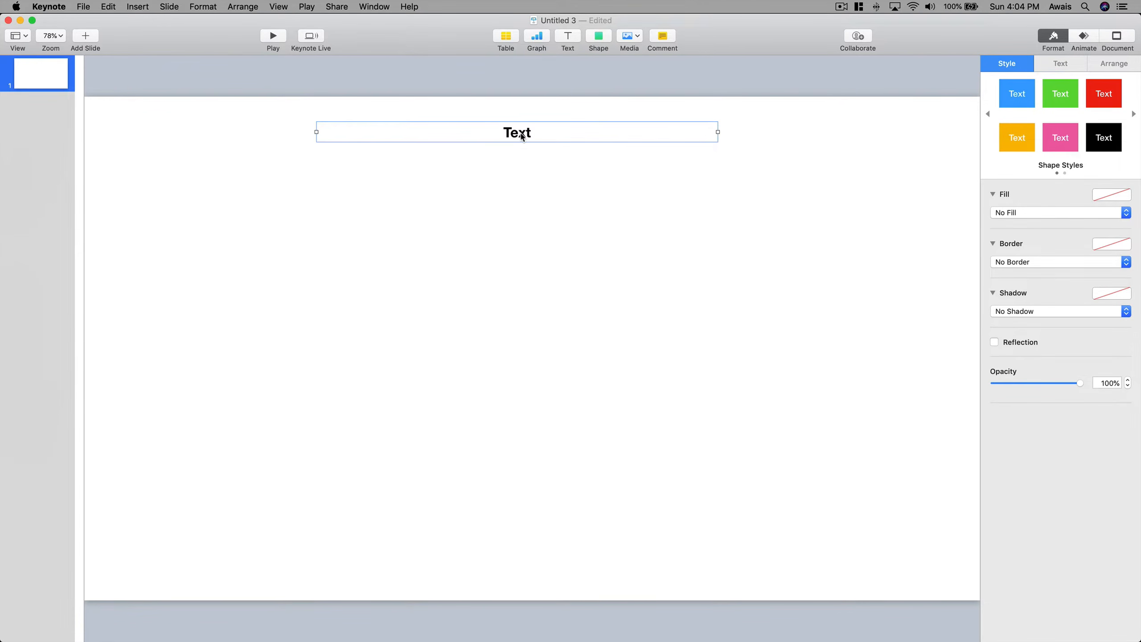
- Replace the placeholder in the wide text box with "What are String in Python"
{"action": "double_click", "coordinate": [522, 137]}
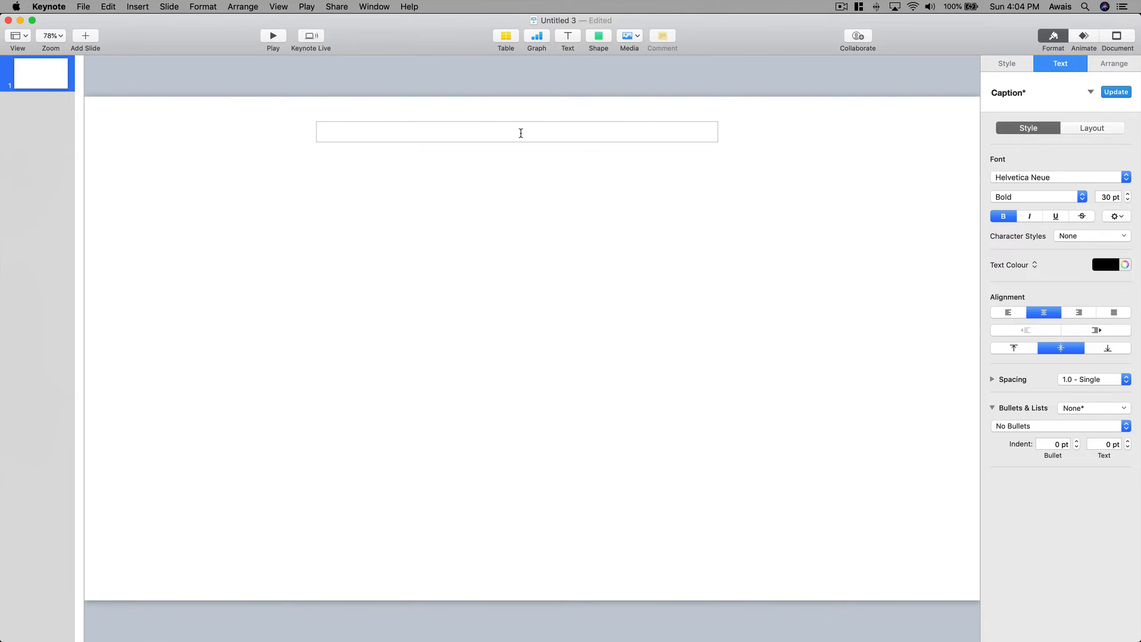
{"action": "type", "text": "What are String"}
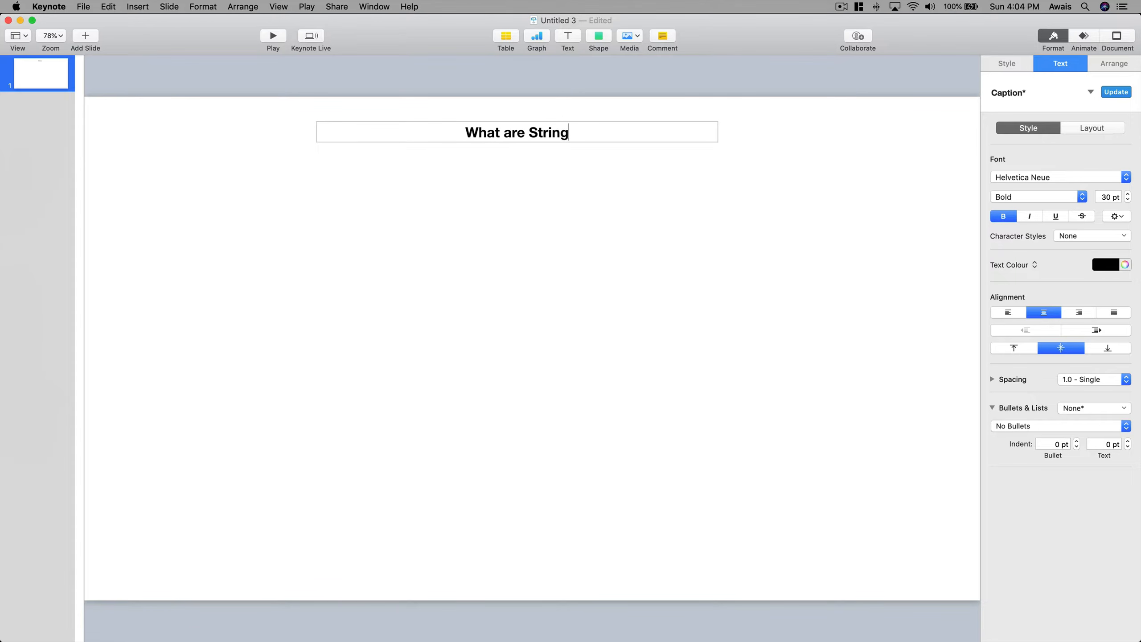
{"action": "type", "text": " in Python"}
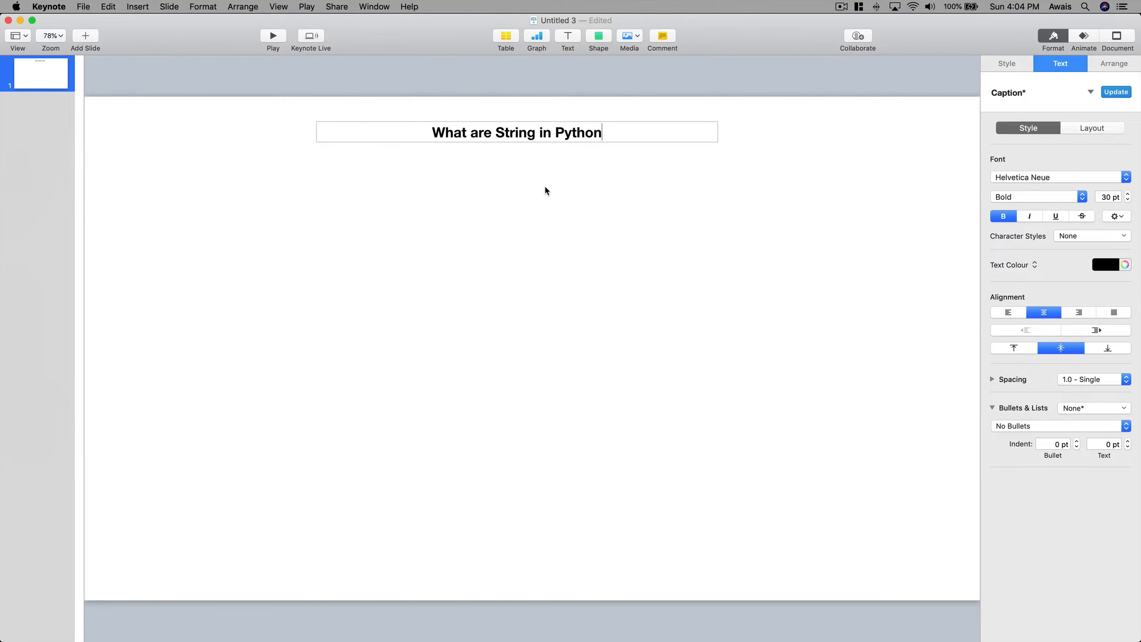
{"action": "left_click", "coordinate": [561, 174]}
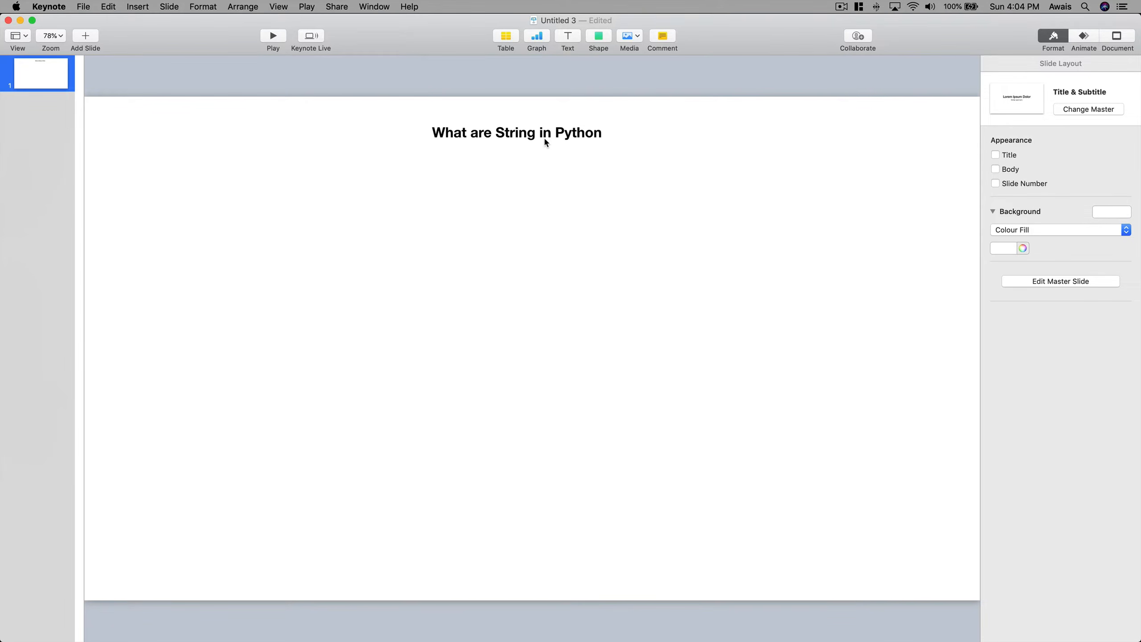
- Add a second text box in the middle of the slide reading "What are list in python"
{"action": "left_click", "coordinate": [547, 140]}
{"action": "left_click", "coordinate": [547, 182]}
{"action": "left_click", "coordinate": [568, 36]}
{"action": "double_click", "coordinate": [528, 332]}
{"action": "key", "text": "BackSpace"}
{"action": "type", "text": "What are n"}
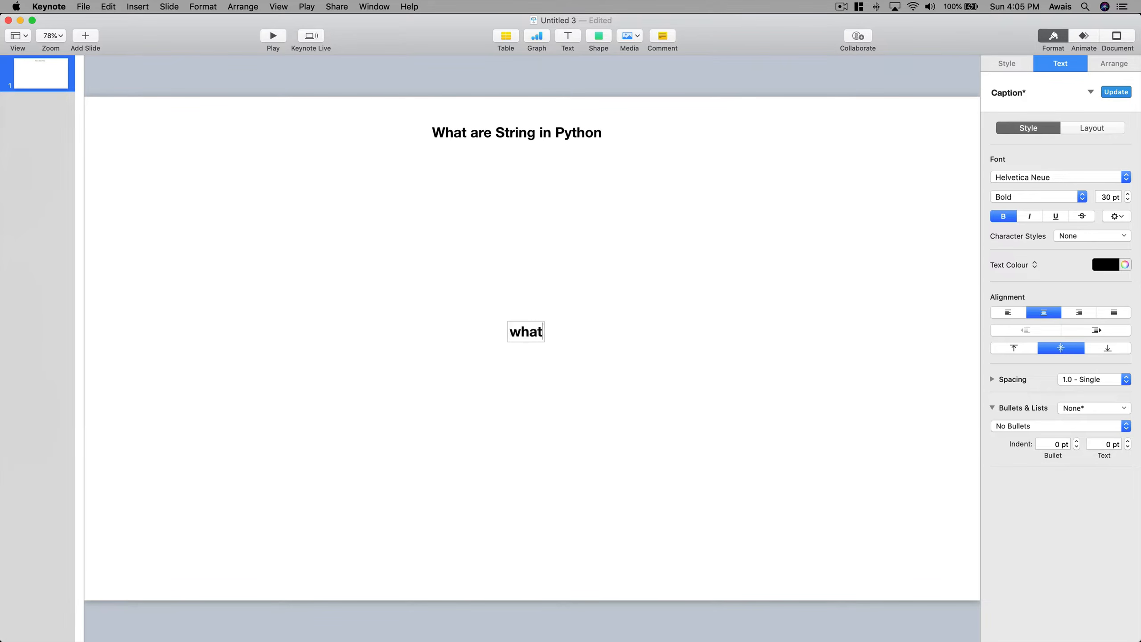
{"action": "key", "text": "BackSpace"}
{"action": "key", "text": "BackSpace"}
{"action": "type", "text": "list in python"}
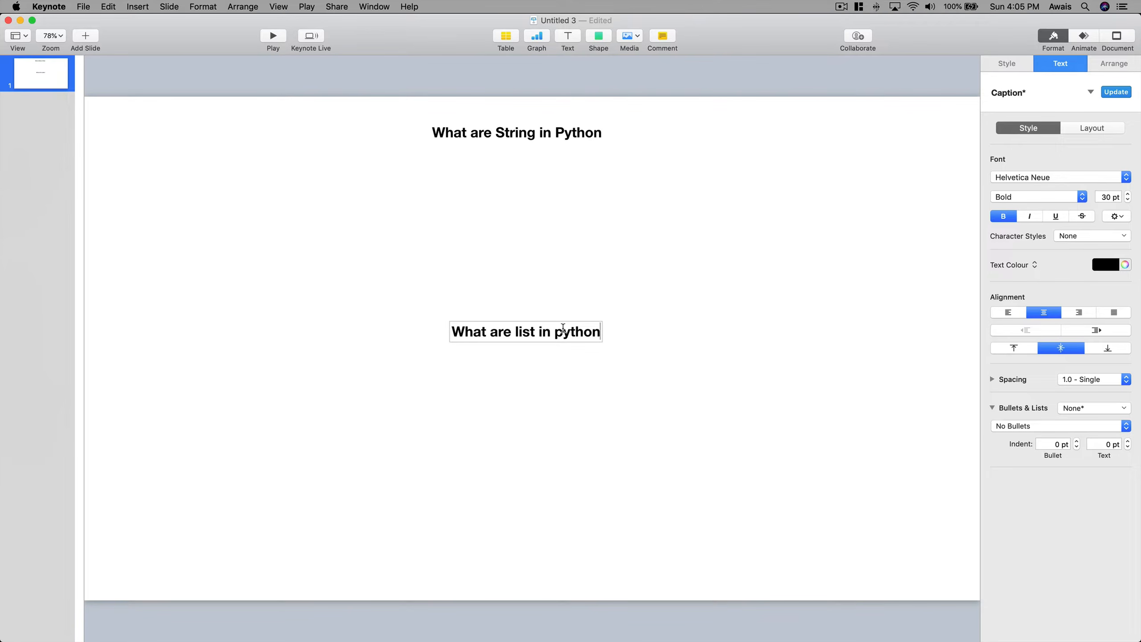
{"action": "left_click", "coordinate": [562, 140]}
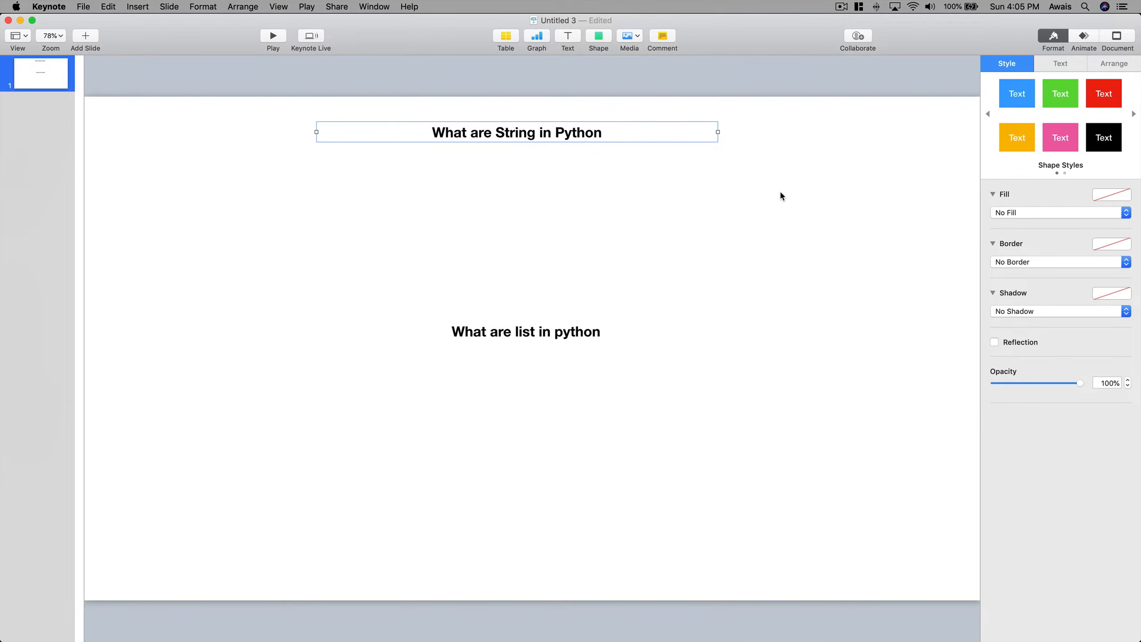
{"action": "left_click", "coordinate": [790, 195]}
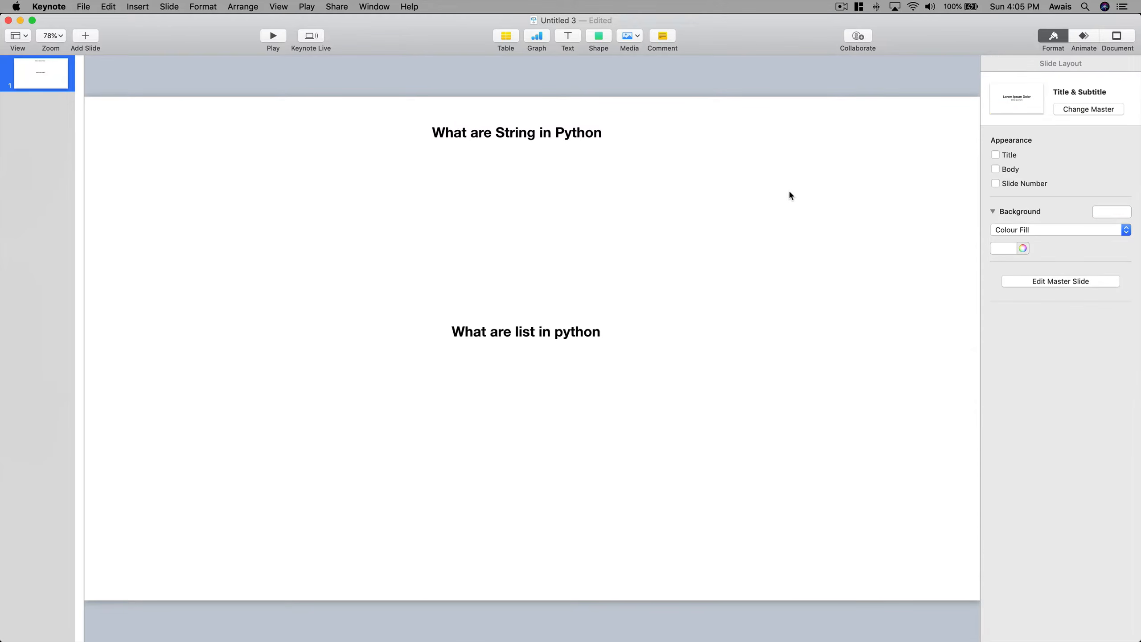
- Delete the "What are list in python" and "What are String in Python" text boxes from the slide
{"action": "left_click", "coordinate": [545, 337]}
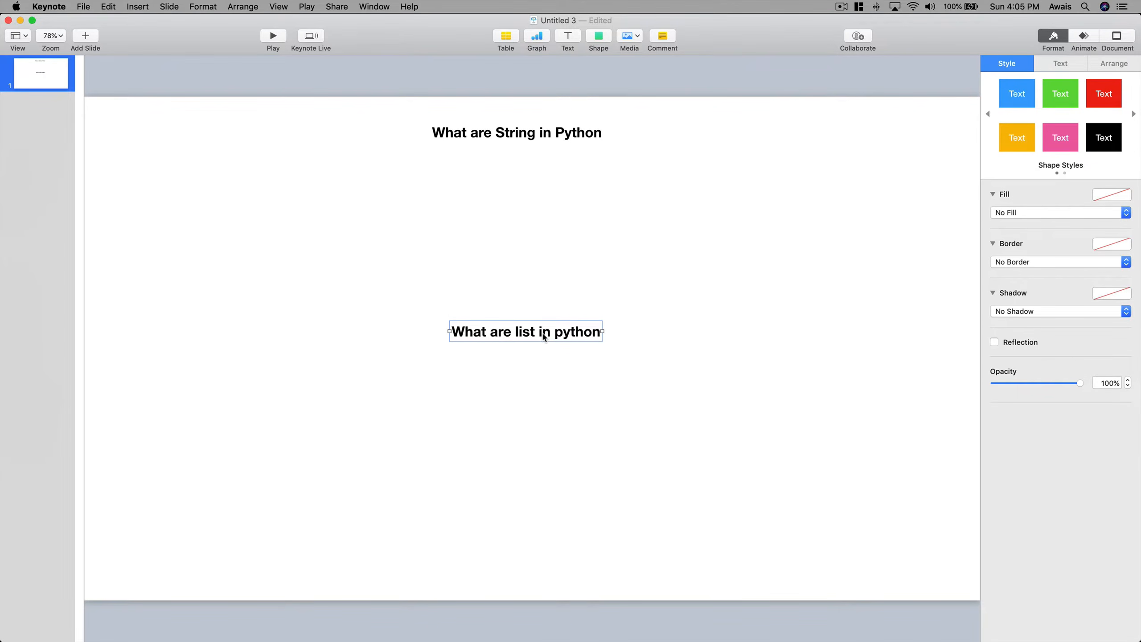
{"action": "key", "text": "BackSpace"}
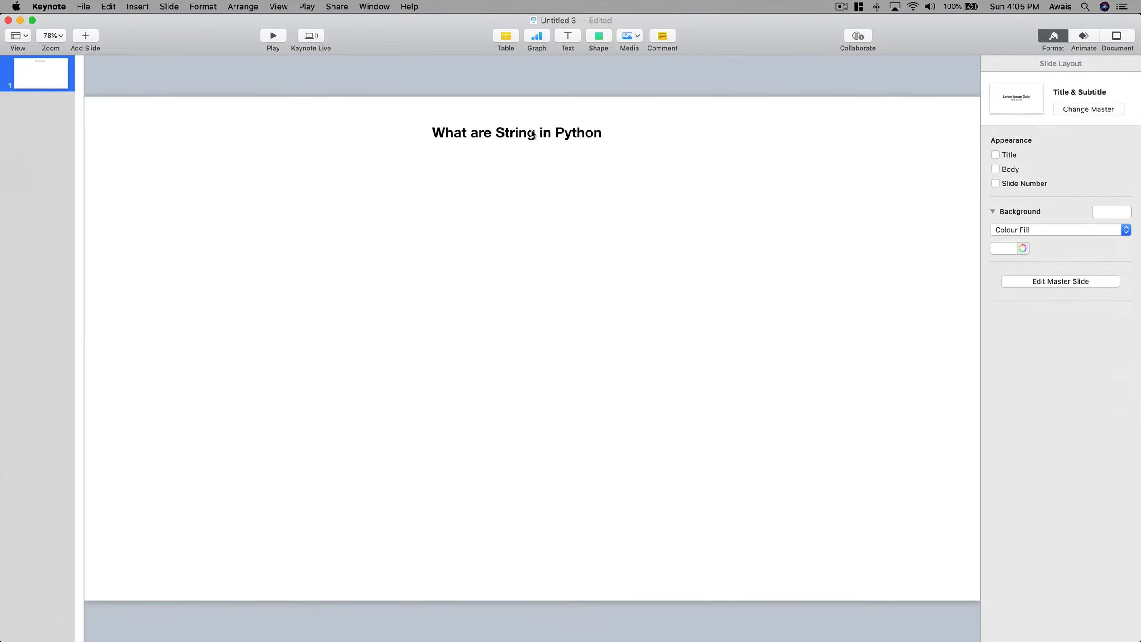
{"action": "left_click", "coordinate": [537, 132]}
{"action": "key", "text": "BackSpace"}
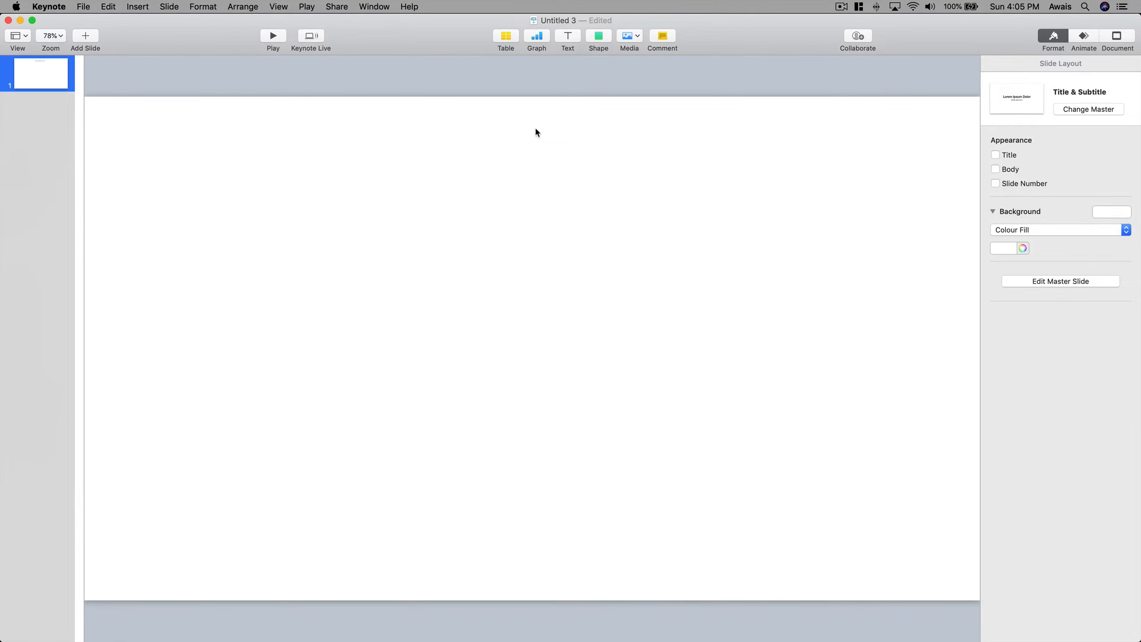
- Add a text box near the slide's upper edge reading "What are booleans in python"
{"action": "left_click", "coordinate": [568, 36]}
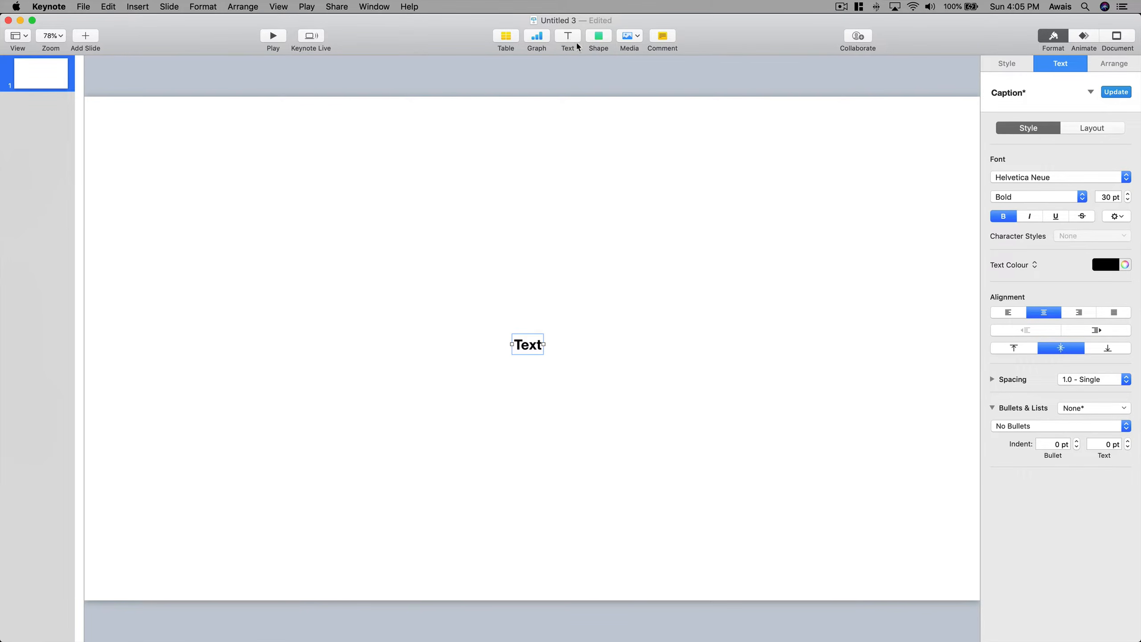
{"action": "left_click_drag", "start_coordinate": [532, 349], "coordinate": [421, 124]}
{"action": "double_click", "coordinate": [420, 125]}
{"action": "key", "text": "BackSpace"}
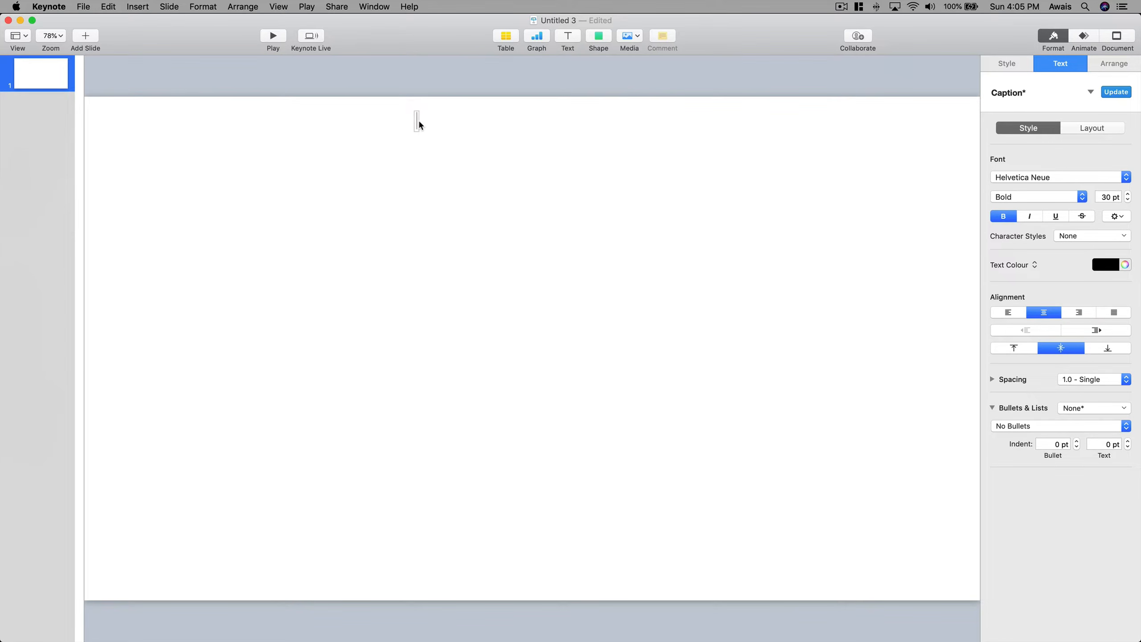
{"action": "type", "text": "What are b"}
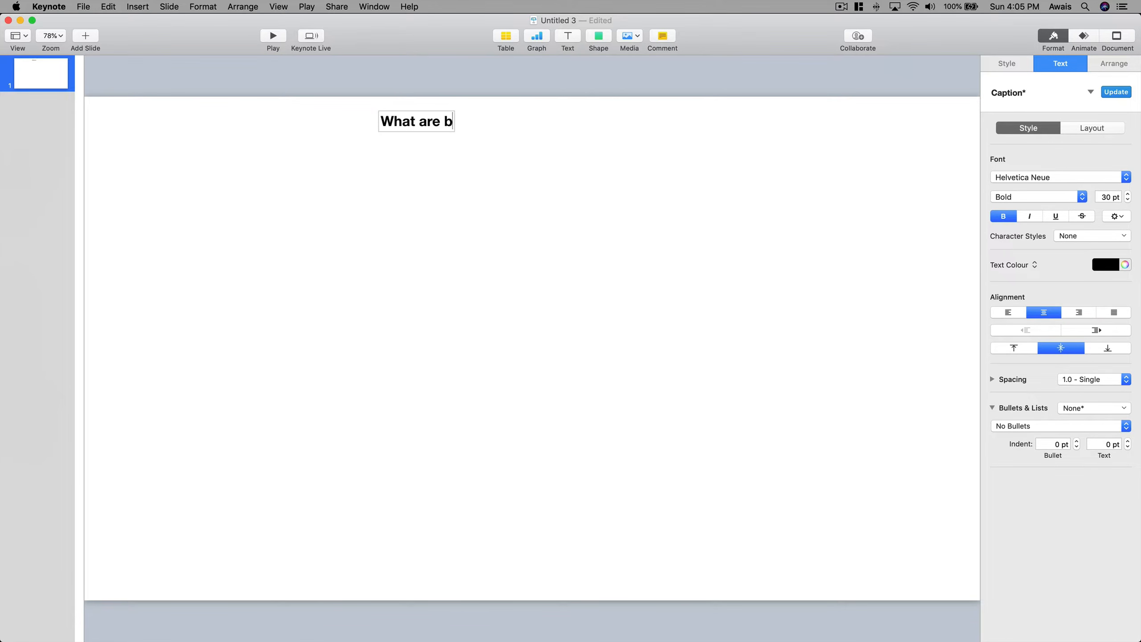
{"action": "type", "text": "oolean"}
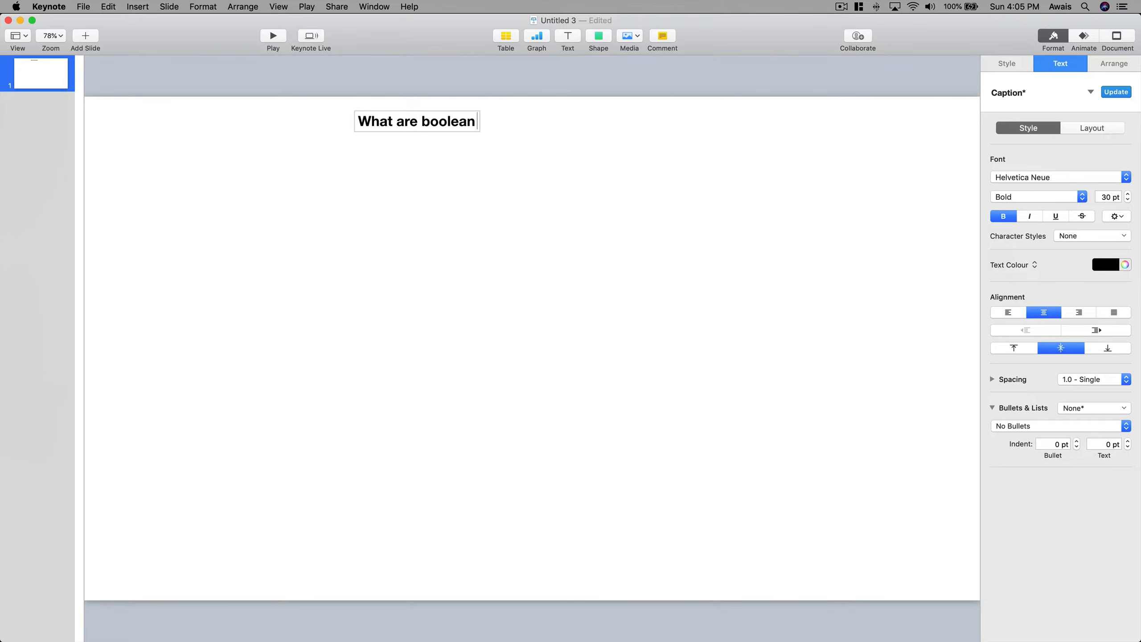
{"action": "type", "text": "s in python"}
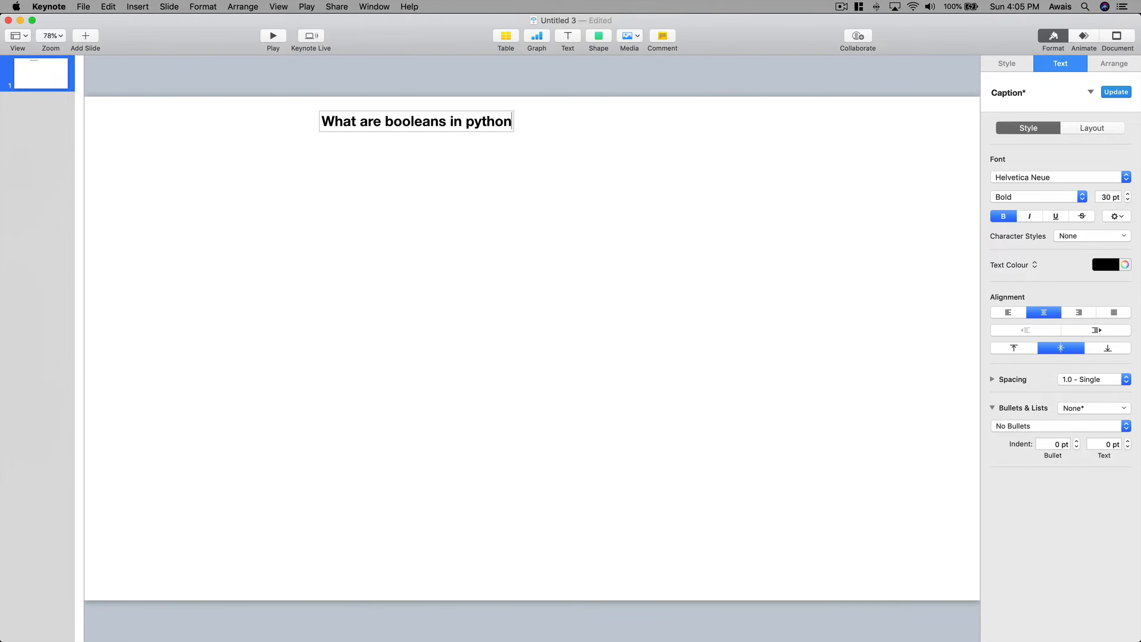
{"action": "left_click", "coordinate": [489, 175]}
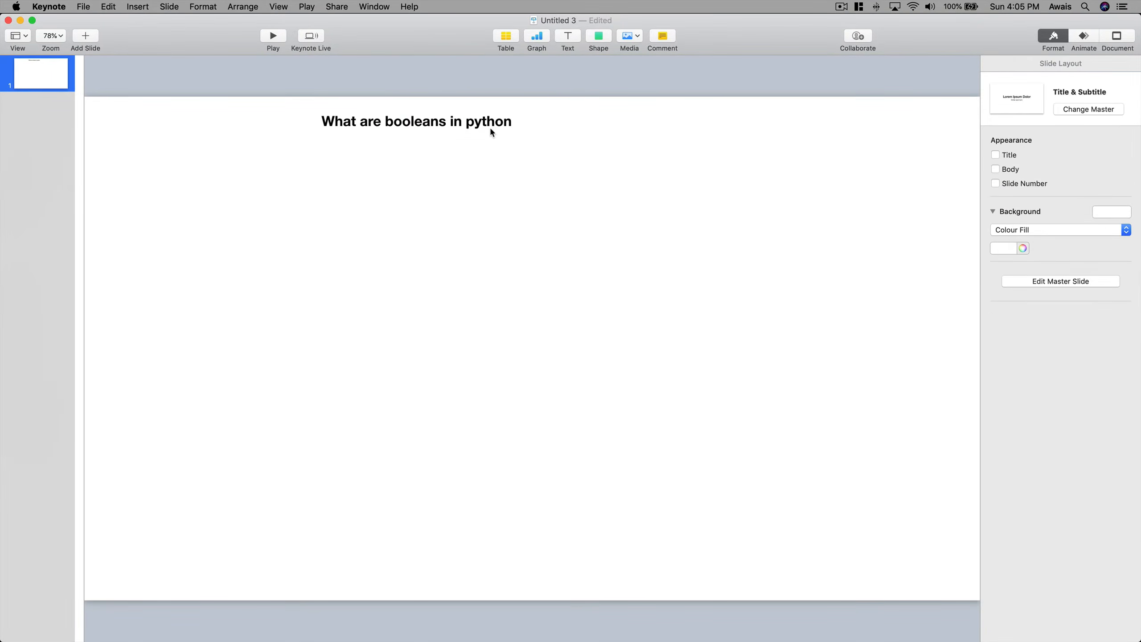
- Widen the booleans heading's text box to about 1317 pt and move it to about X 287 pt, Y 32 pt
{"action": "left_click", "coordinate": [493, 128]}
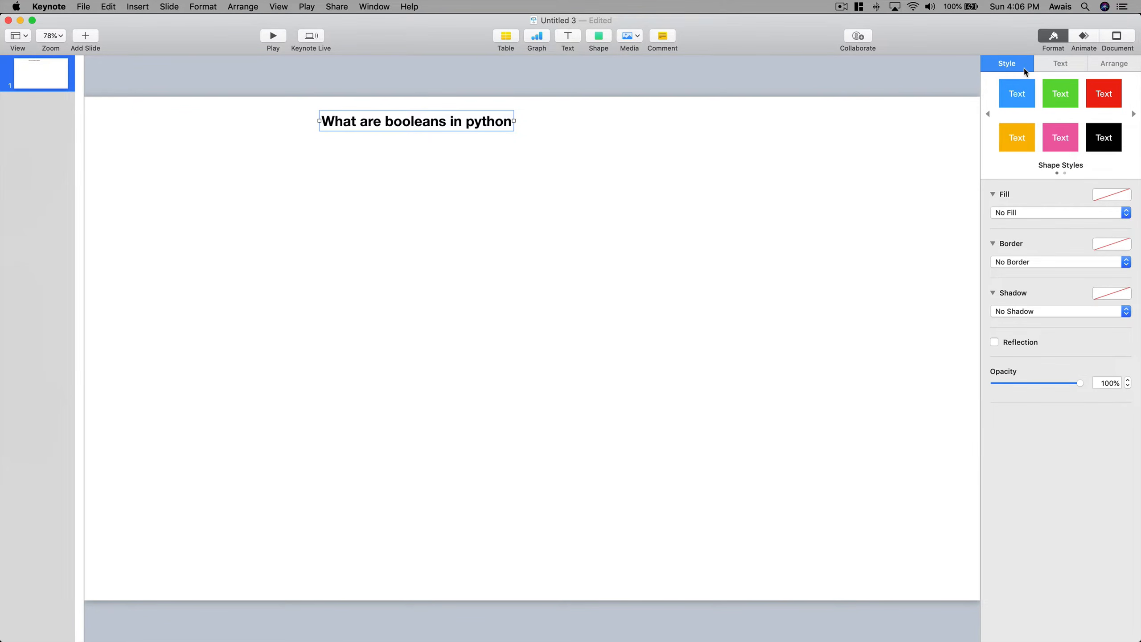
{"action": "left_click", "coordinate": [1054, 67]}
{"action": "left_click", "coordinate": [1112, 65]}
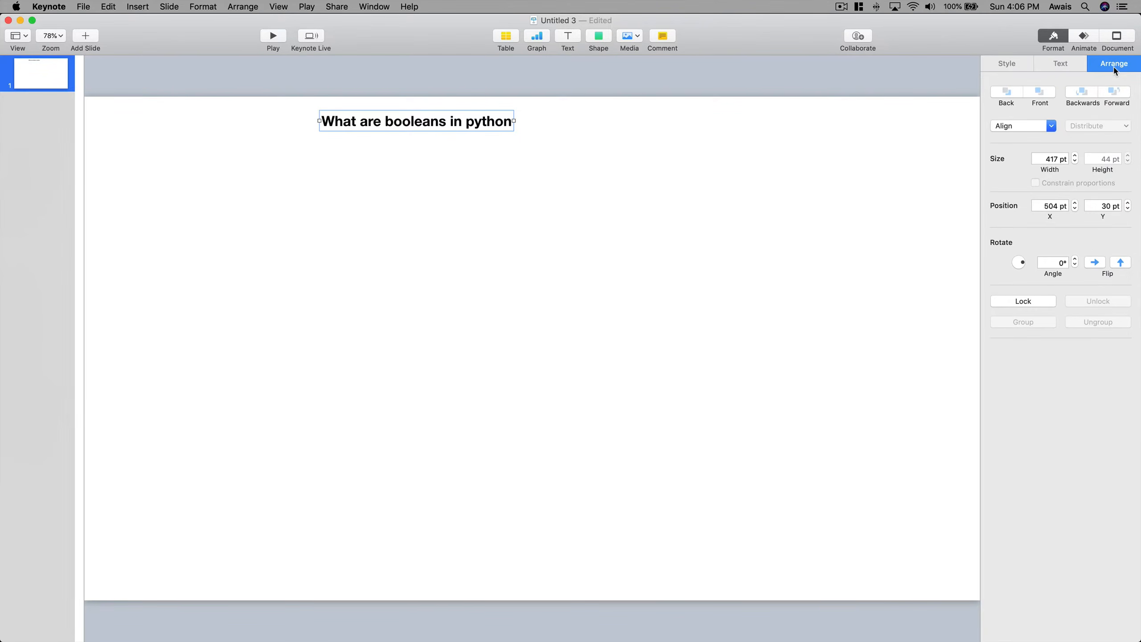
{"action": "left_click", "coordinate": [524, 149]}
{"action": "left_click", "coordinate": [500, 122]}
{"action": "left_click_drag", "start_coordinate": [514, 121], "coordinate": [932, 119]}
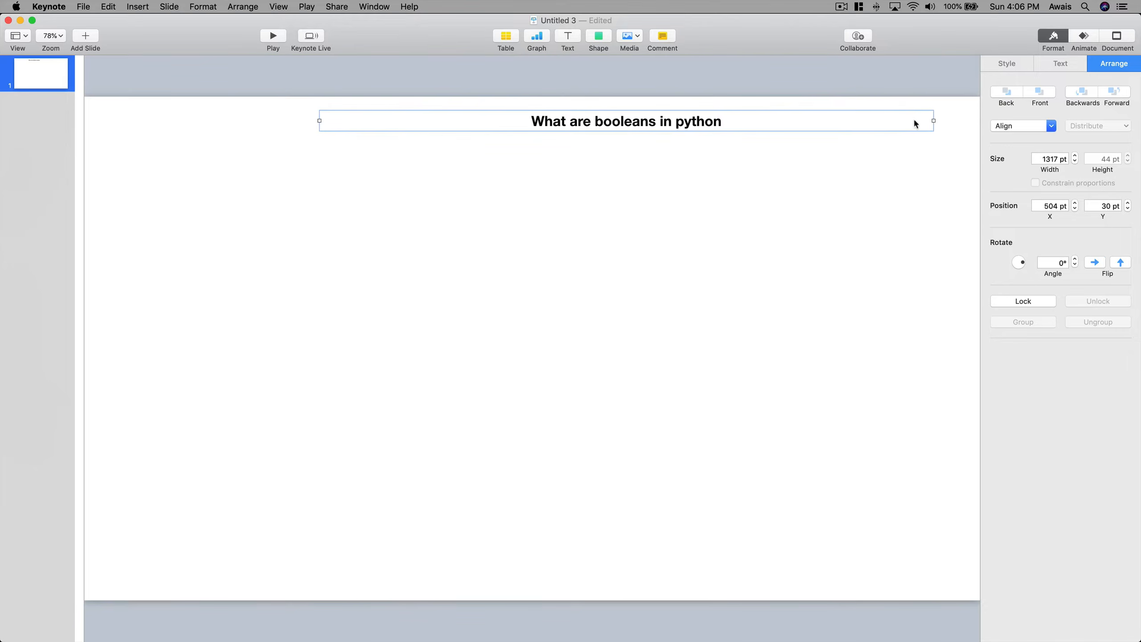
{"action": "left_click_drag", "start_coordinate": [611, 126], "coordinate": [511, 127]}
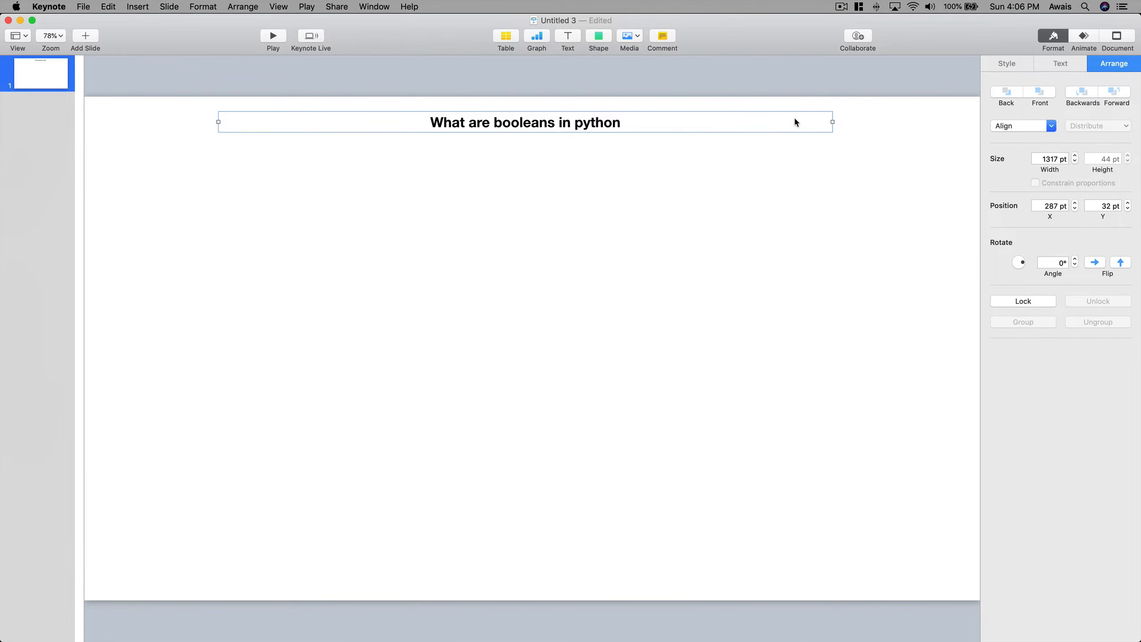
- Try left and right alignment on the heading text, then return it to centre alignment
{"action": "left_click", "coordinate": [1052, 65]}
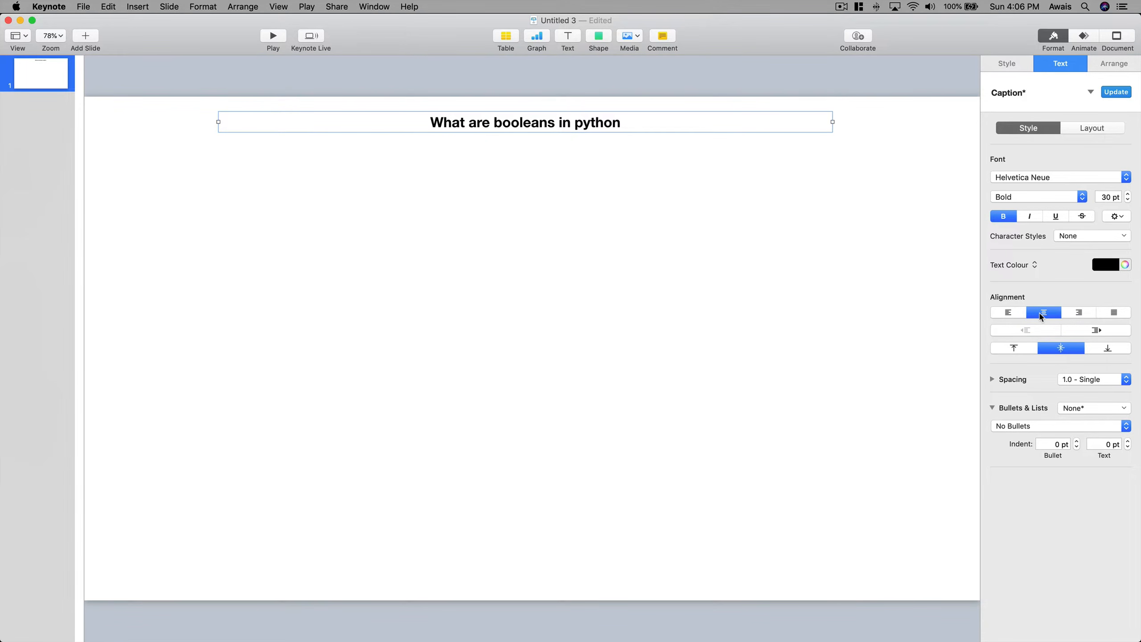
{"action": "left_click", "coordinate": [1009, 315]}
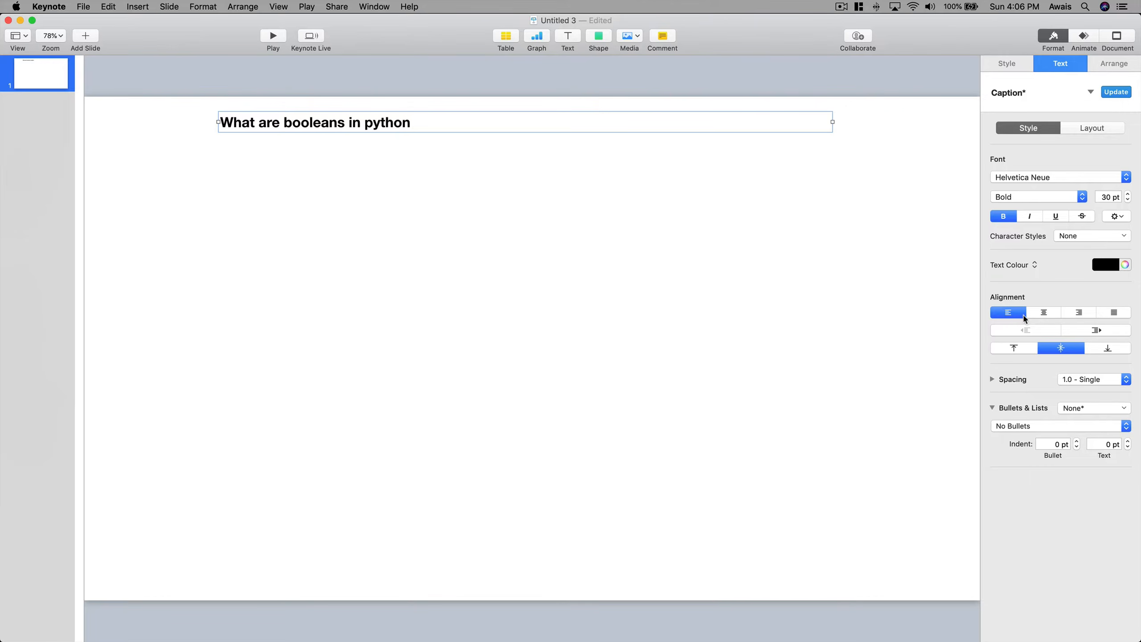
{"action": "left_click", "coordinate": [1081, 313]}
{"action": "left_click", "coordinate": [1047, 311]}
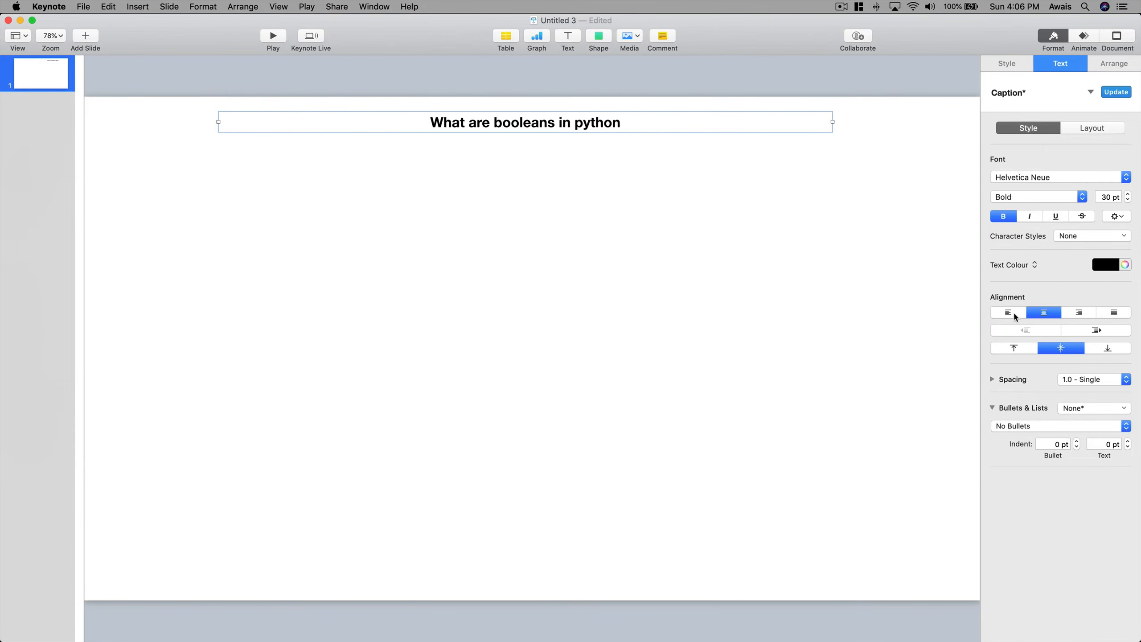
{"action": "left_click", "coordinate": [1013, 312]}
{"action": "left_click", "coordinate": [1043, 316]}
- Apply the Title paragraph style to the heading and move its text box down so it sits within the slide's upper part
{"action": "left_click", "coordinate": [1053, 37]}
{"action": "left_click", "coordinate": [1054, 38]}
{"action": "left_click", "coordinate": [1091, 92]}
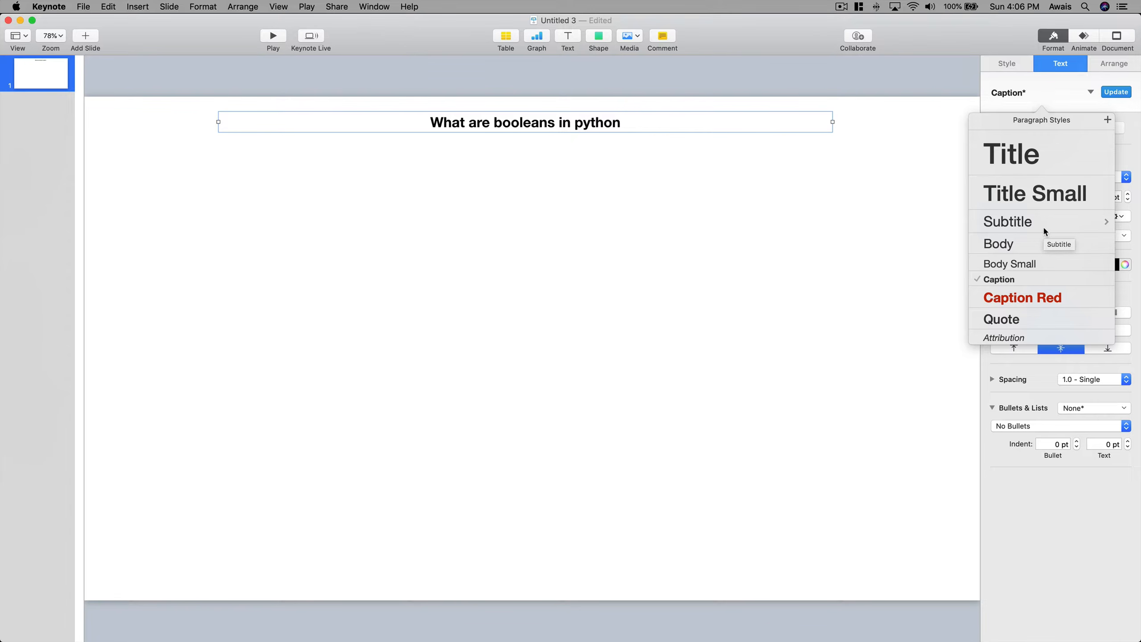
{"action": "left_click", "coordinate": [1024, 152]}
{"action": "left_click", "coordinate": [638, 252]}
{"action": "left_click_drag", "start_coordinate": [658, 173], "coordinate": [661, 228]}
{"action": "left_click", "coordinate": [615, 169]}
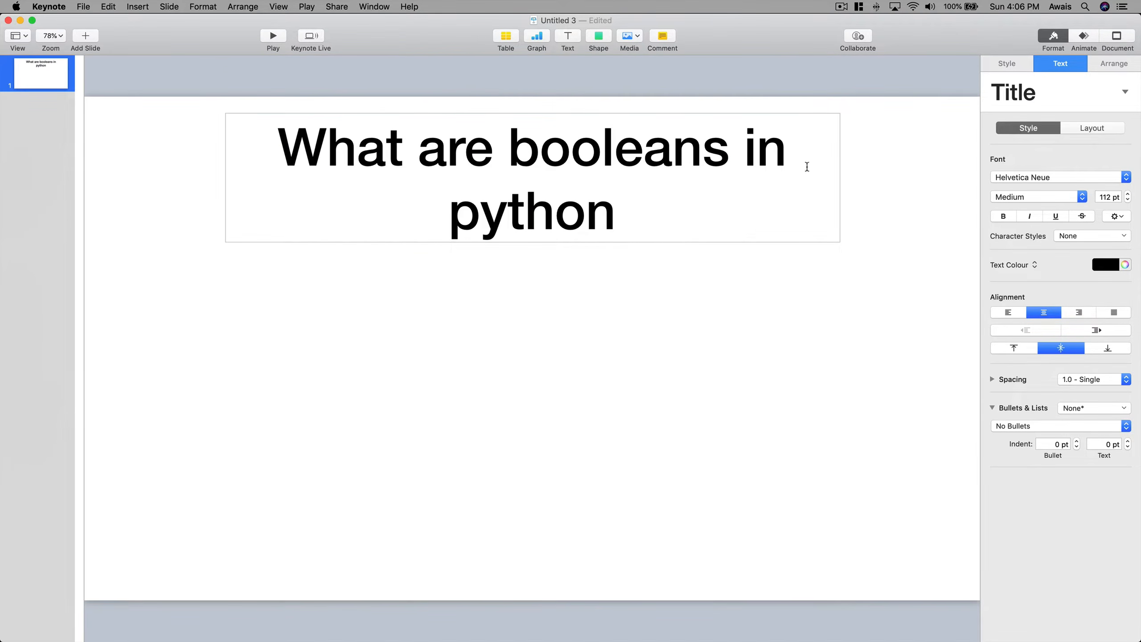
- Try the Title Small and Body paragraph styles on the booleans heading
{"action": "left_click", "coordinate": [1078, 92]}
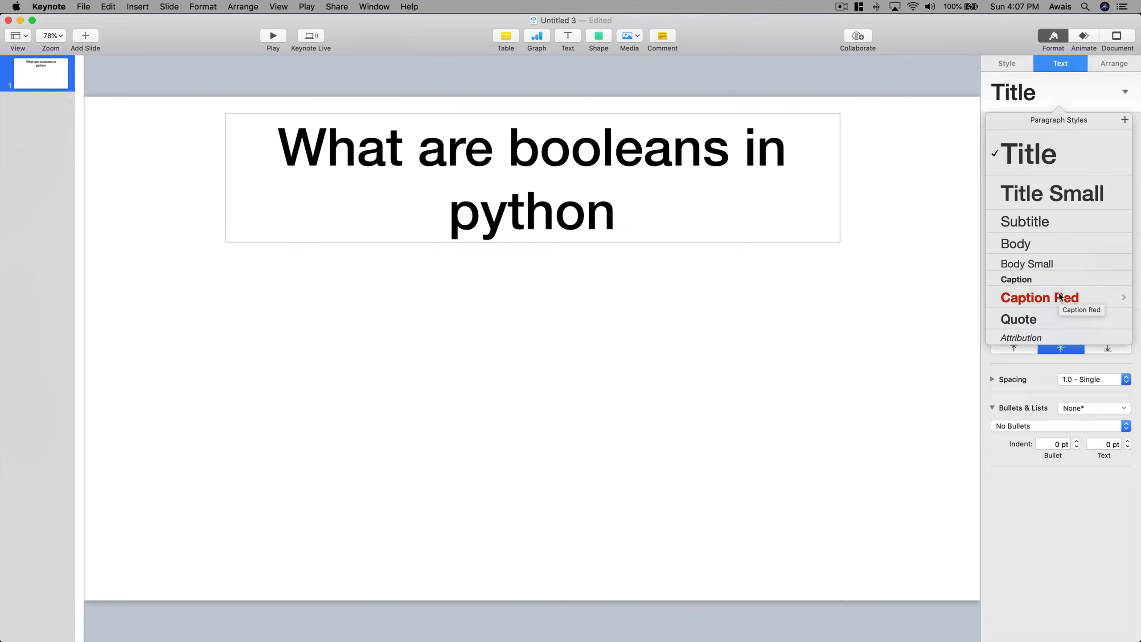
{"action": "left_click", "coordinate": [817, 381]}
{"action": "left_click", "coordinate": [658, 214]}
{"action": "left_click", "coordinate": [1074, 100]}
{"action": "left_click", "coordinate": [1066, 194]}
{"action": "left_click", "coordinate": [1066, 101]}
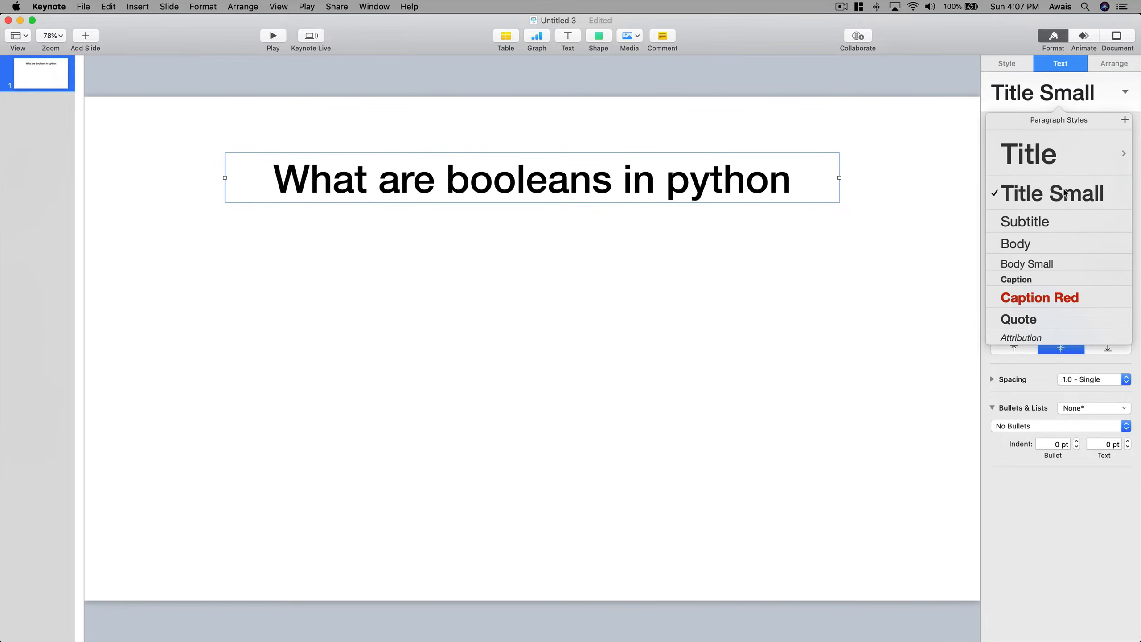
{"action": "left_click", "coordinate": [1027, 244]}
- Apply the Caption Red paragraph style to the heading and move its text box up near the slide's upper edge
{"action": "left_click", "coordinate": [1060, 92]}
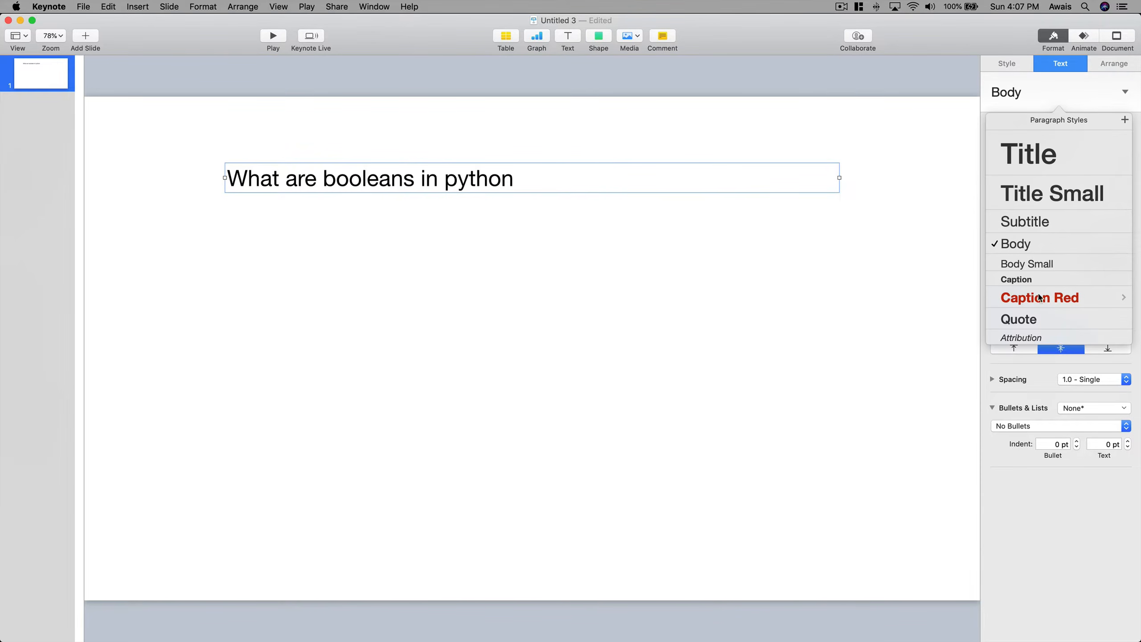
{"action": "left_click", "coordinate": [1039, 298]}
{"action": "left_click", "coordinate": [668, 202]}
{"action": "left_click_drag", "start_coordinate": [672, 179], "coordinate": [680, 121]}
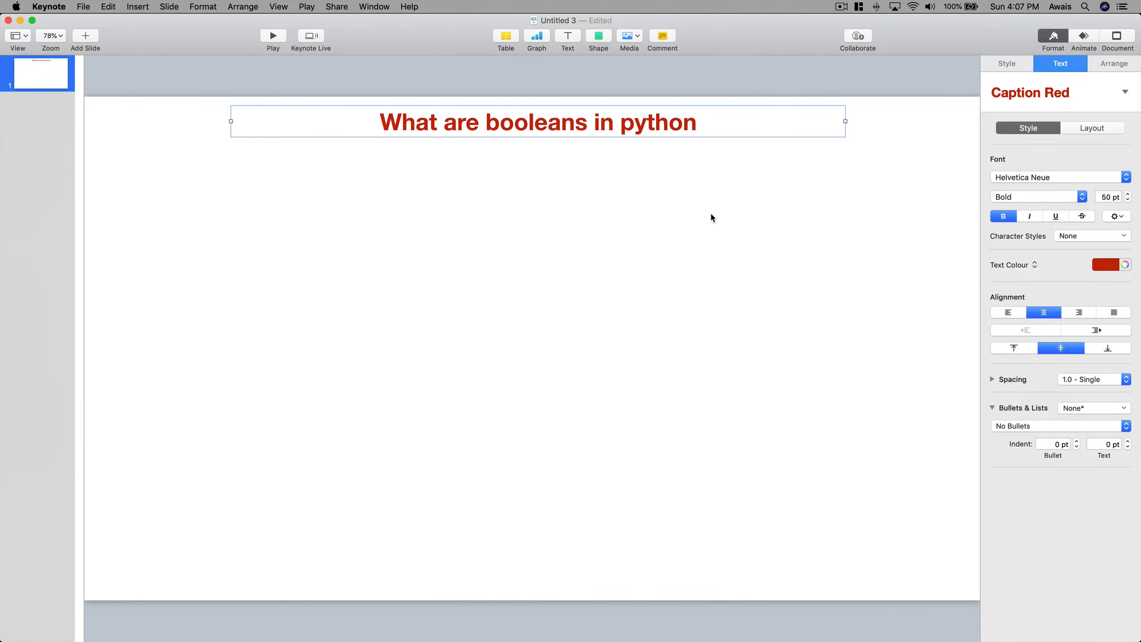
- Try the Bold Italic and Condensed Black typefaces on the heading, and return it to Bold in Helvetica Neue
{"action": "left_click", "coordinate": [1046, 177]}
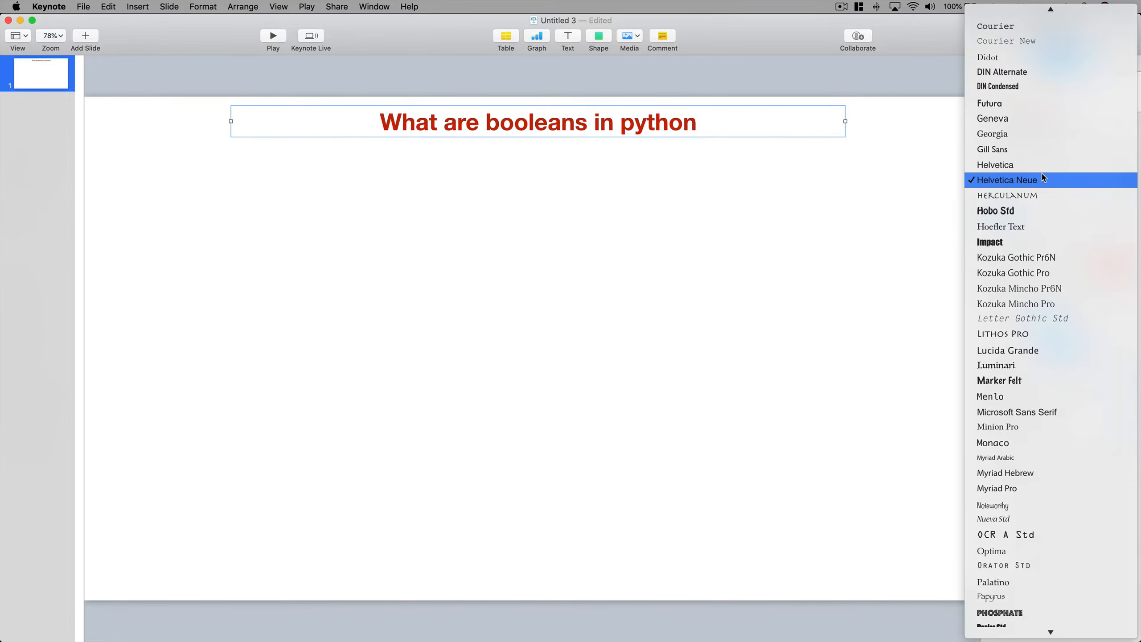
{"action": "left_click", "coordinate": [1046, 179]}
{"action": "left_click", "coordinate": [1049, 201]}
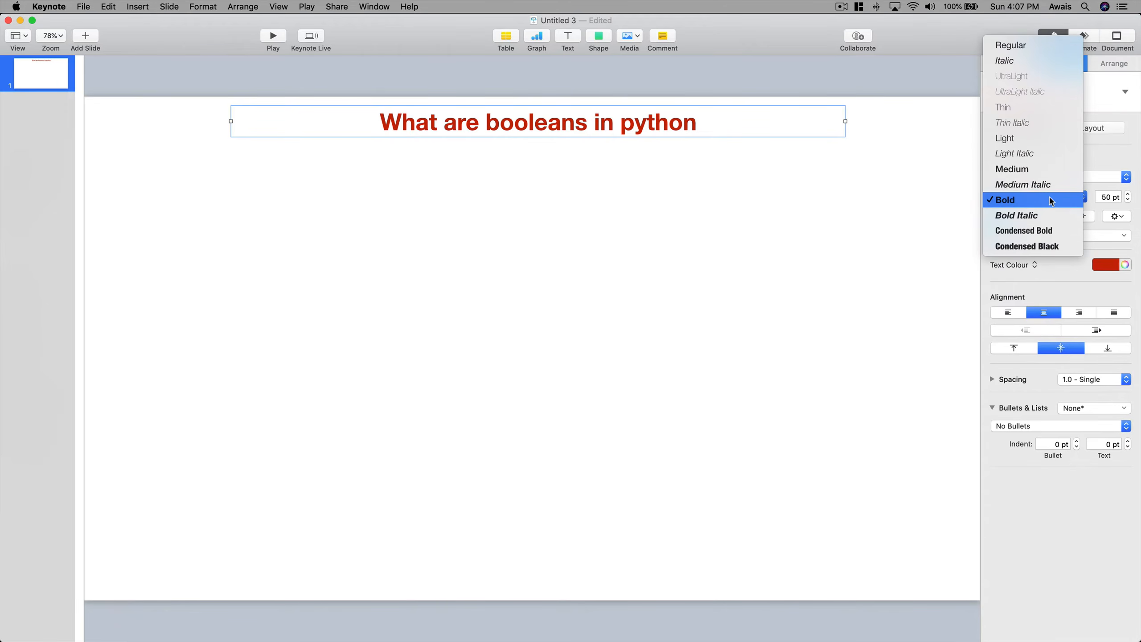
{"action": "left_click", "coordinate": [1046, 211]}
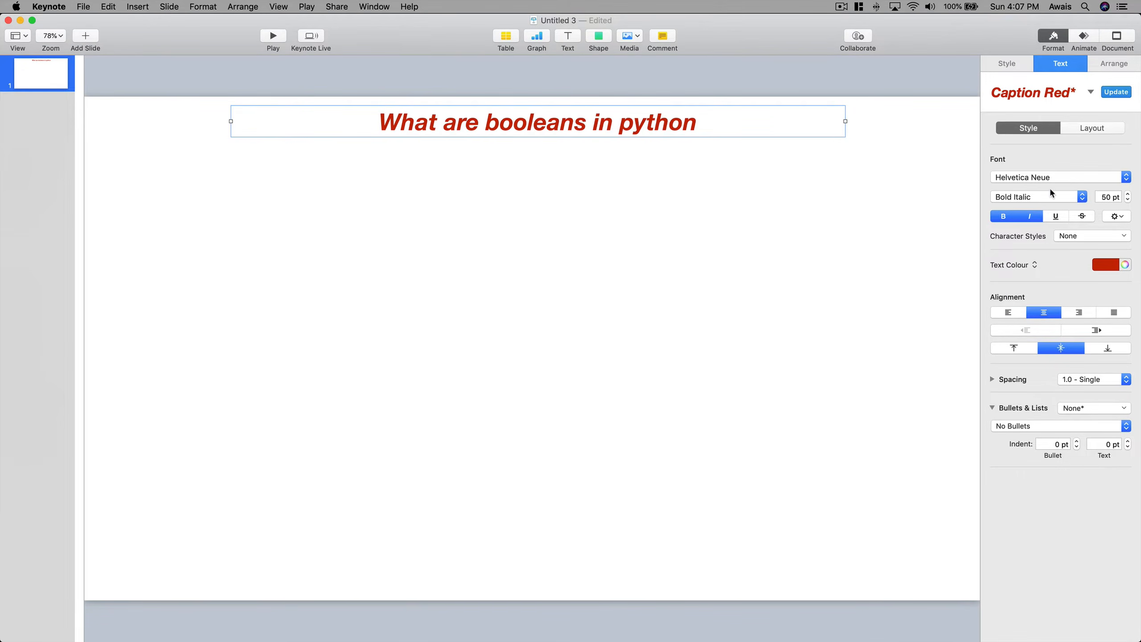
{"action": "left_click", "coordinate": [1049, 197]}
{"action": "left_click", "coordinate": [1029, 237]}
{"action": "left_click", "coordinate": [1041, 201]}
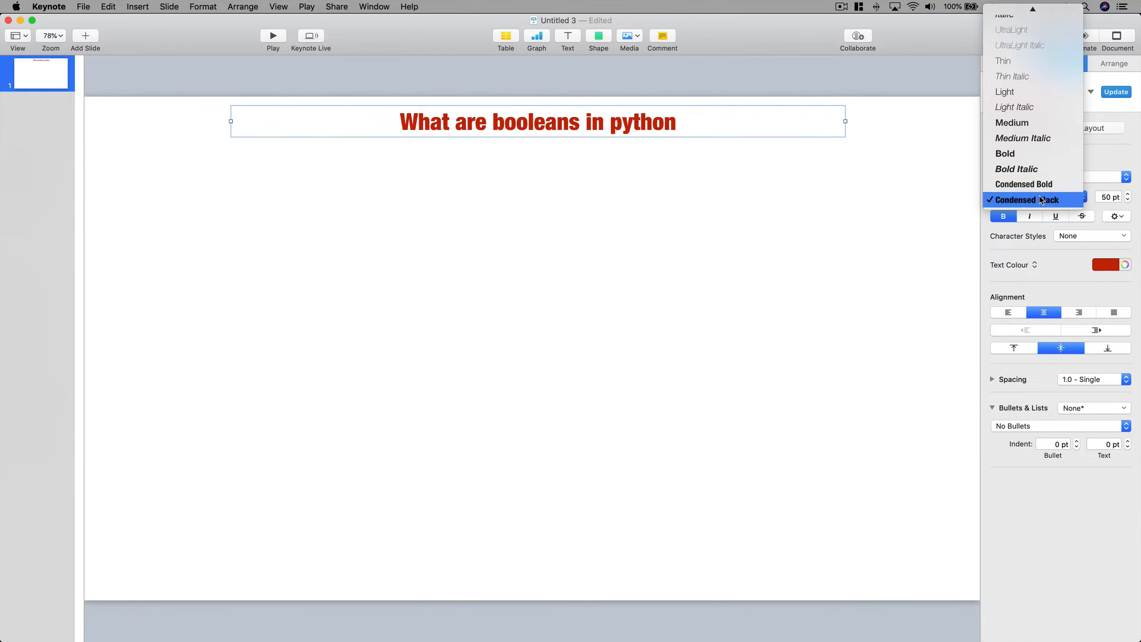
{"action": "left_click", "coordinate": [1029, 155]}
- Reduce the heading's font size to 37 pt
{"action": "left_click", "coordinate": [1128, 200]}
{"action": "left_click", "coordinate": [1128, 200]}
{"action": "left_click", "coordinate": [1128, 201]}
{"action": "left_click", "coordinate": [1128, 200]}
{"action": "left_click", "coordinate": [1128, 194]}
{"action": "left_click", "coordinate": [1128, 194]}
{"action": "left_click", "coordinate": [1128, 193]}
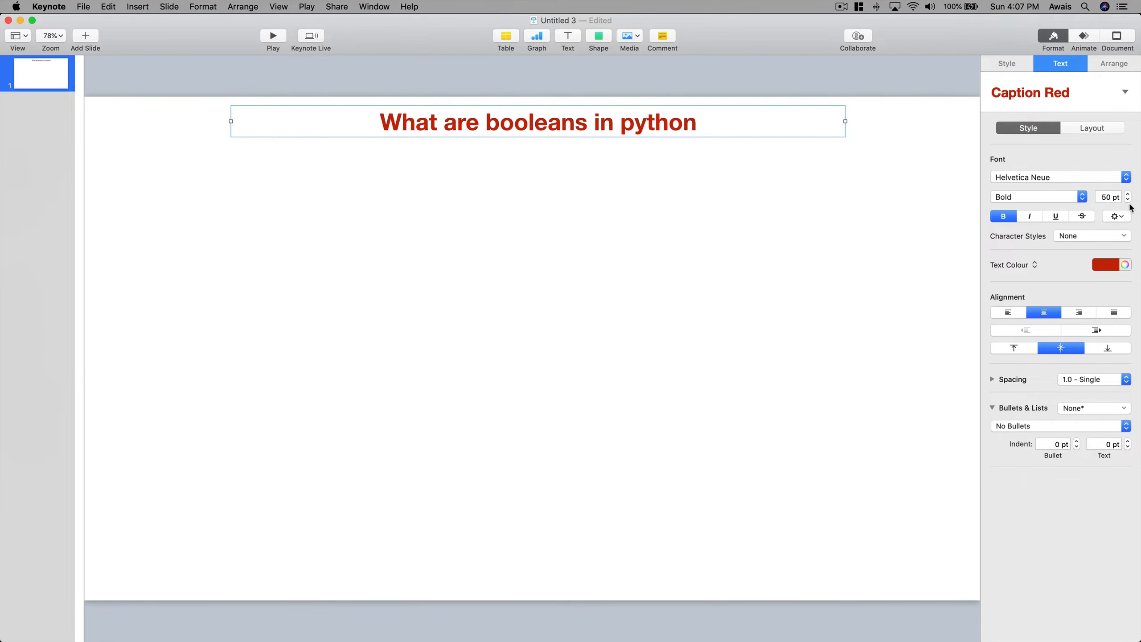
{"action": "left_click", "coordinate": [1129, 200]}
{"action": "left_click", "coordinate": [1128, 200]}
{"action": "left_click", "coordinate": [1128, 200]}
{"action": "left_click", "coordinate": [1129, 201]}
{"action": "left_click", "coordinate": [1128, 201]}
{"action": "left_click", "coordinate": [1129, 200]}
{"action": "left_click", "coordinate": [1129, 200]}
{"action": "left_click", "coordinate": [1128, 200]}
{"action": "left_click", "coordinate": [1128, 200]}
{"action": "left_click", "coordinate": [1129, 200]}
{"action": "left_click", "coordinate": [1128, 200]}
{"action": "left_click", "coordinate": [1128, 200]}
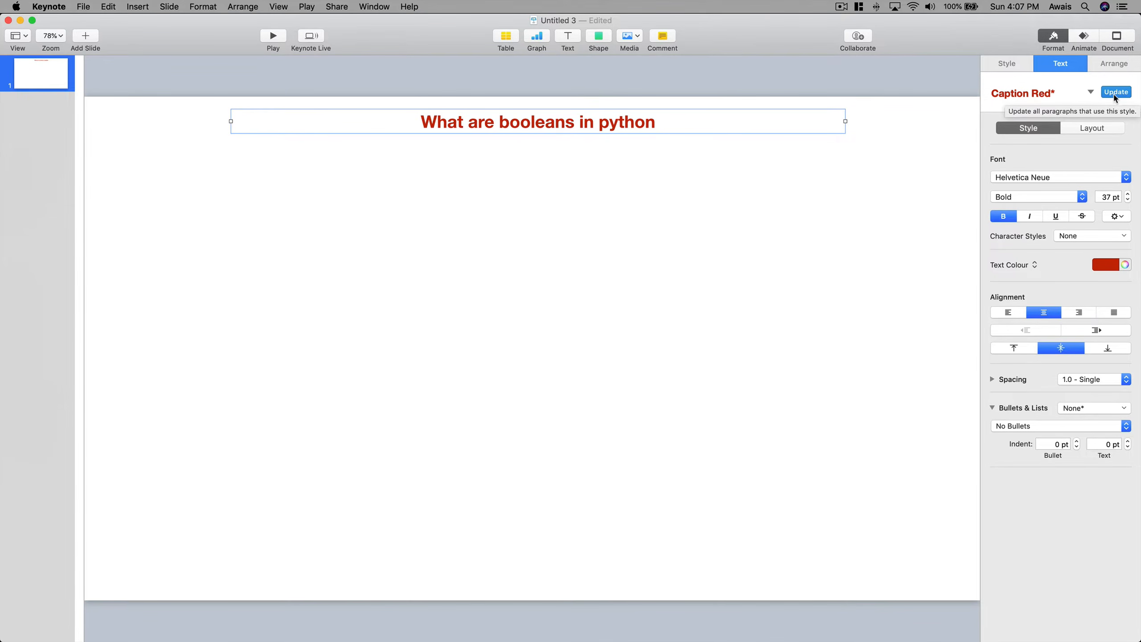
{"action": "left_click", "coordinate": [1052, 93]}
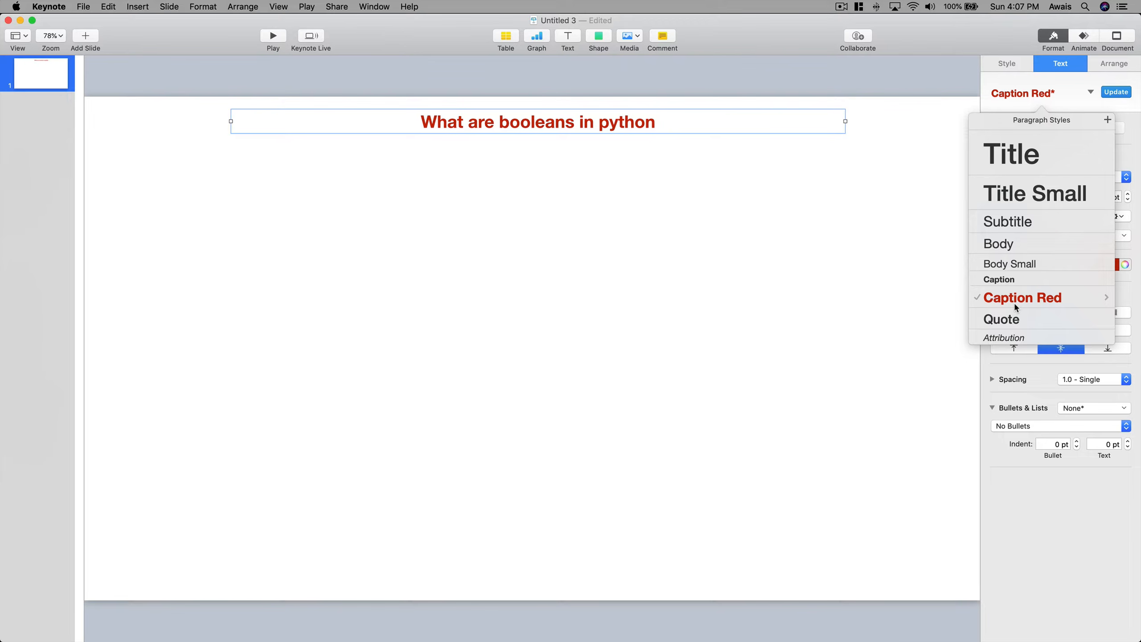
{"action": "left_click", "coordinate": [1064, 489]}
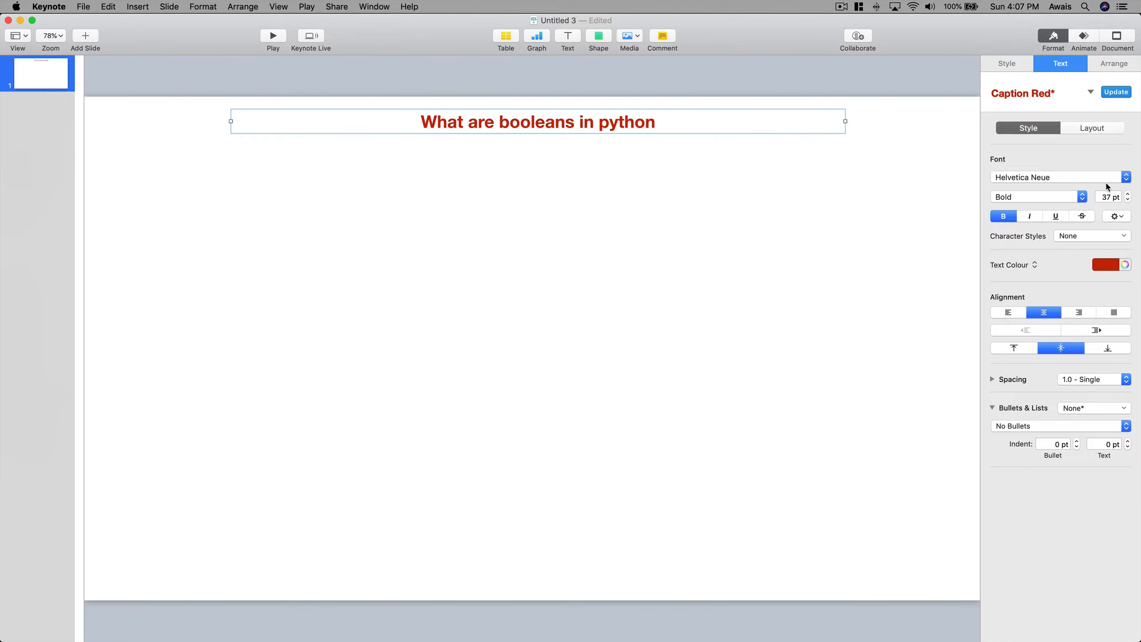
- Try dark green and dark red as the heading's text colour, and settle on turquoise
{"action": "left_click", "coordinate": [1114, 265]}
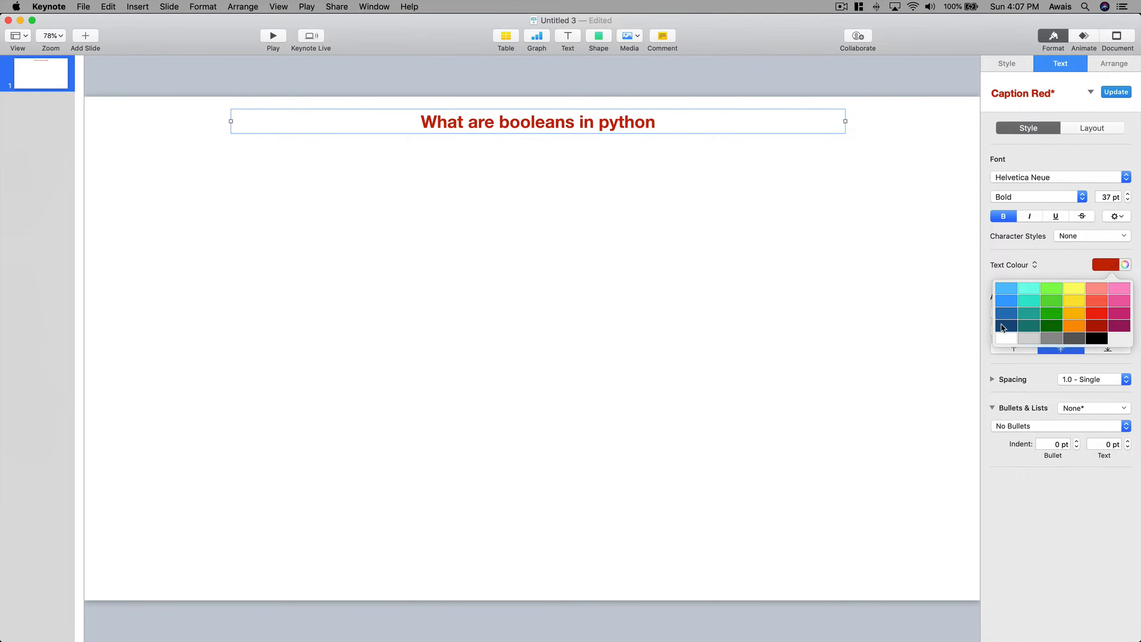
{"action": "left_click", "coordinate": [1055, 329]}
{"action": "left_click", "coordinate": [1104, 264]}
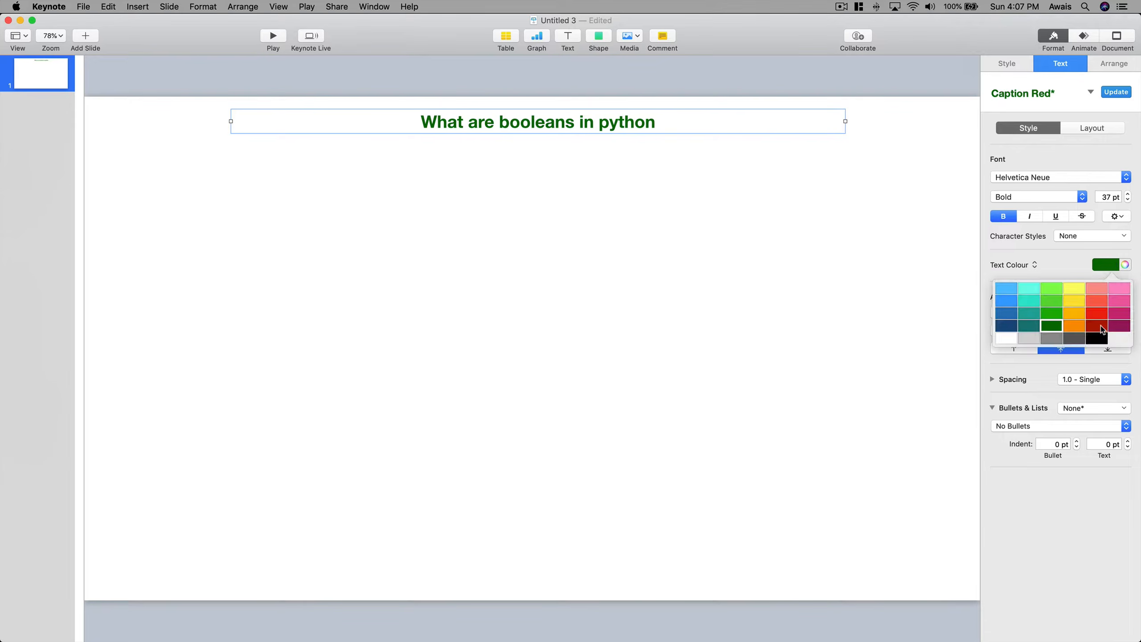
{"action": "left_click", "coordinate": [1102, 329]}
{"action": "left_click", "coordinate": [1109, 265]}
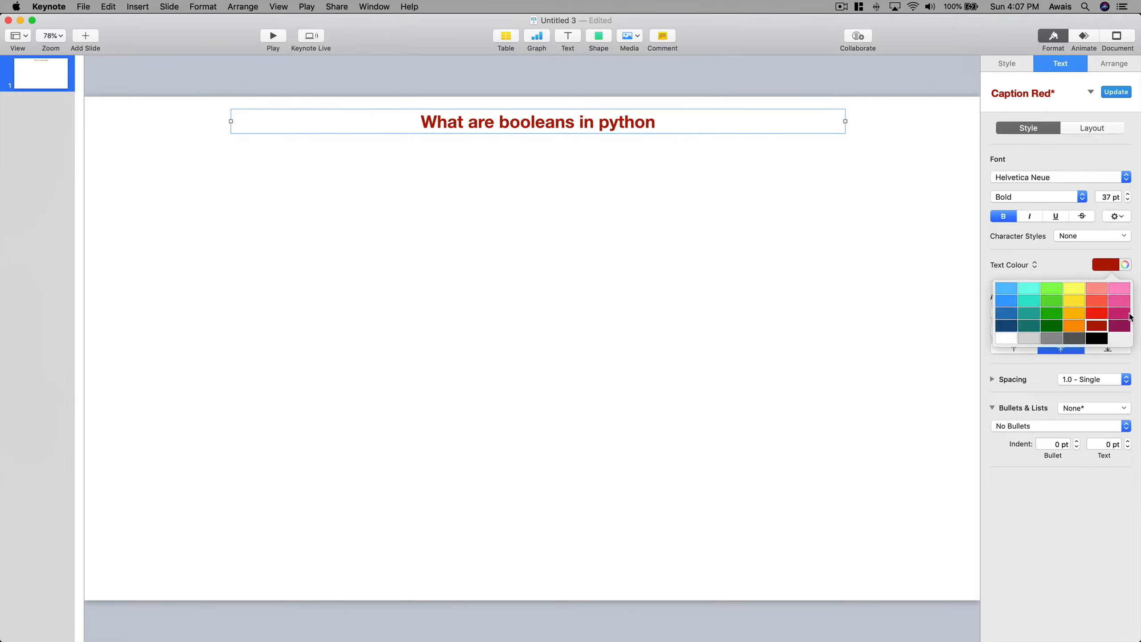
{"action": "left_click", "coordinate": [1028, 305]}
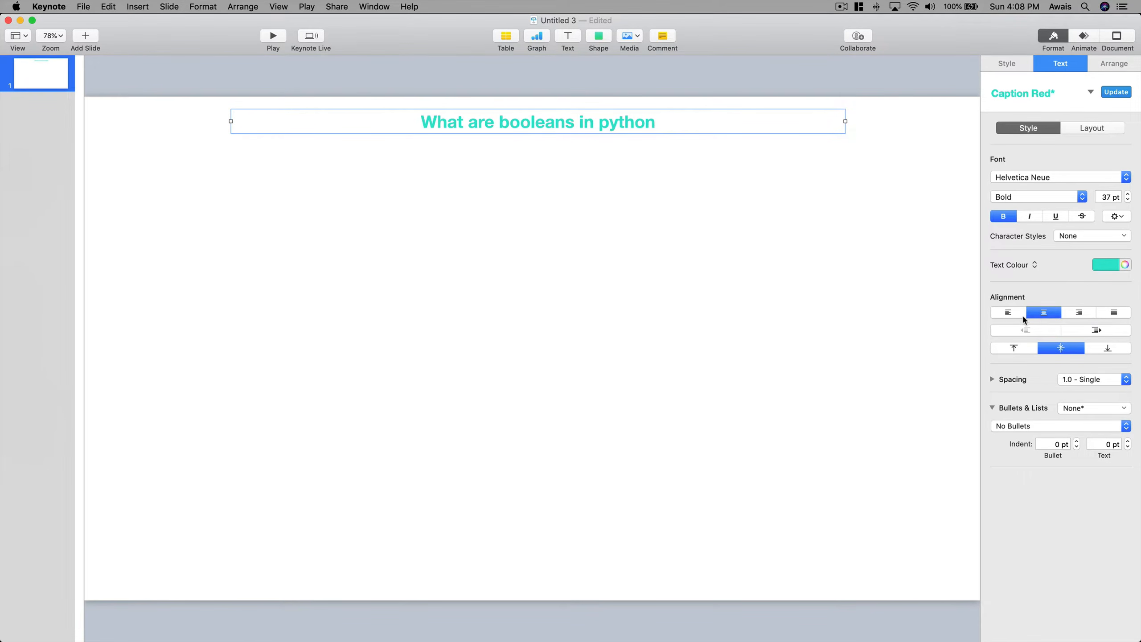
- Try right and top alignment on the heading text, and return it to horizontal centre and vertical middle
{"action": "left_click", "coordinate": [1079, 315]}
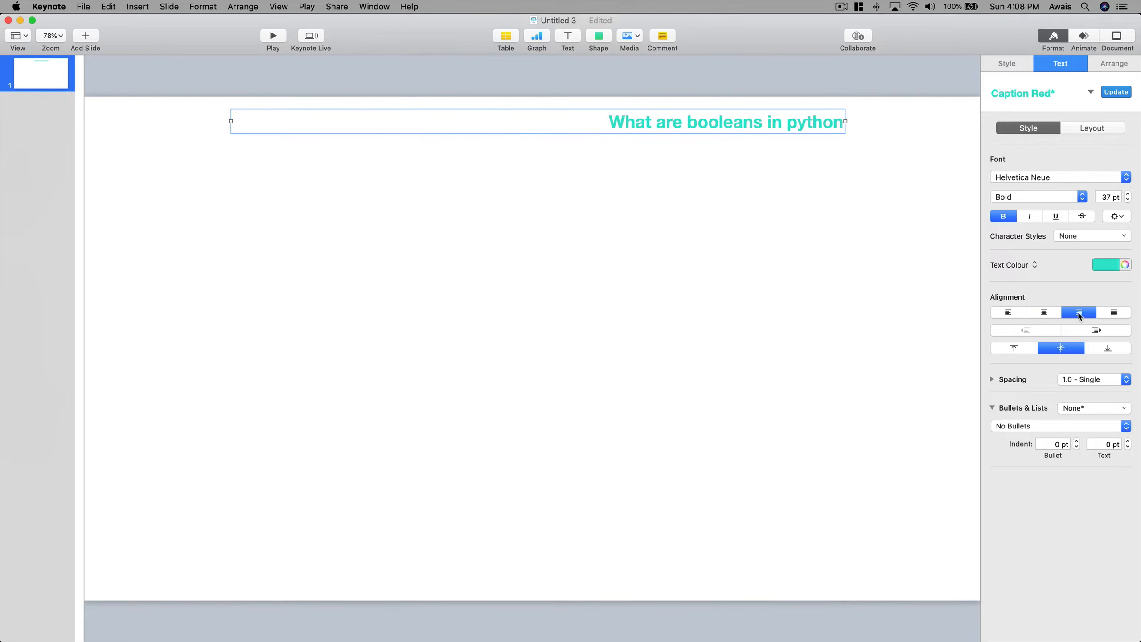
{"action": "left_click", "coordinate": [1045, 310]}
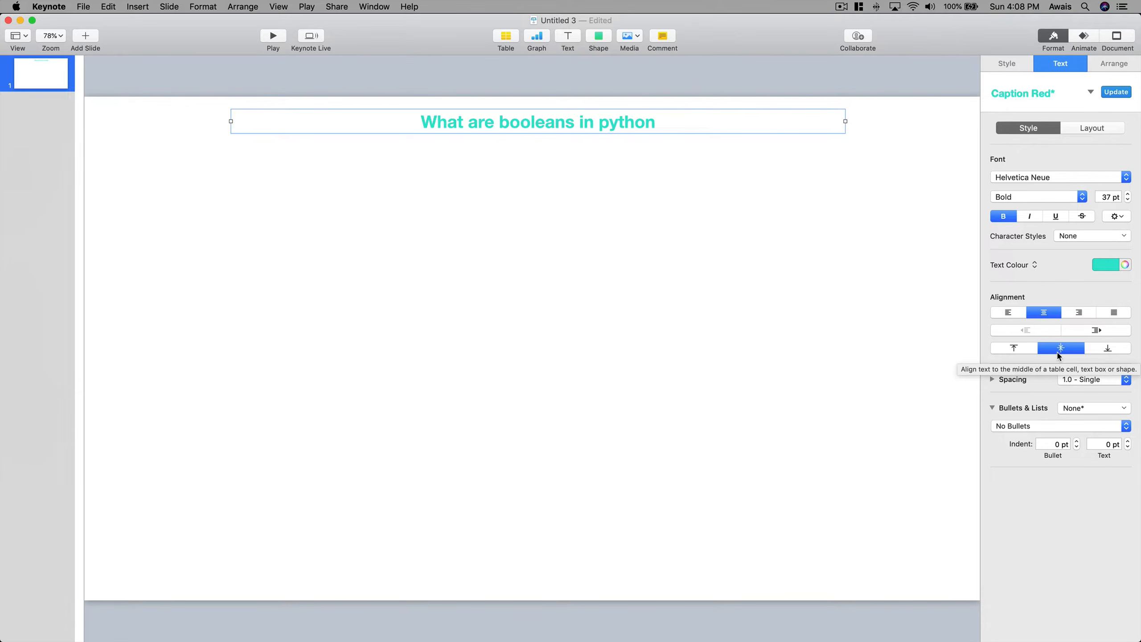
{"action": "left_click", "coordinate": [1013, 348]}
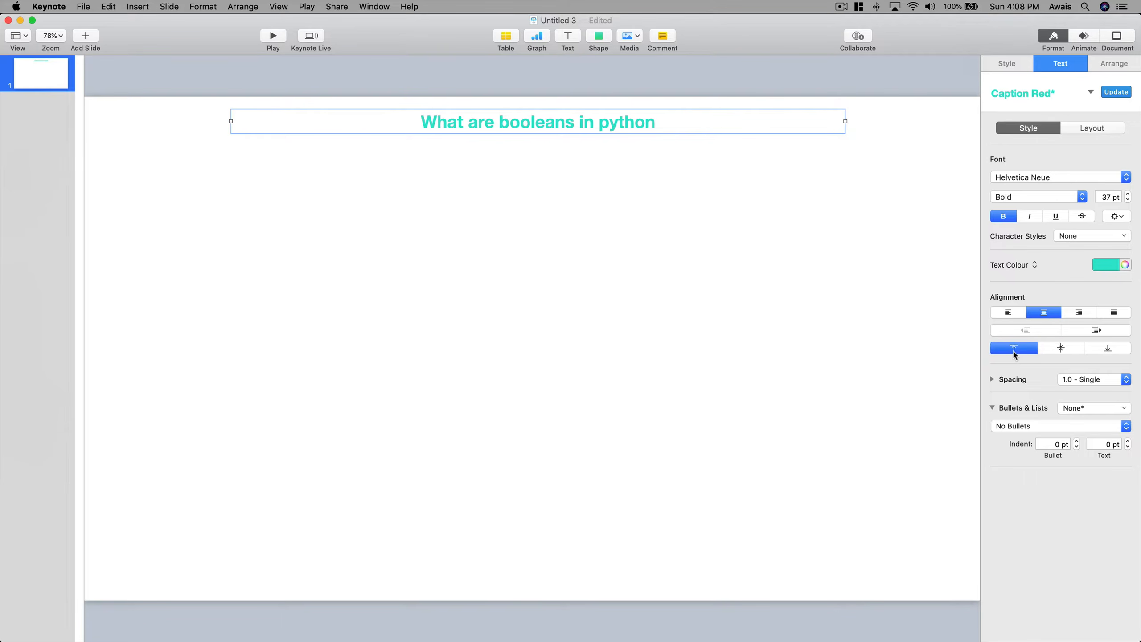
{"action": "left_click", "coordinate": [573, 131]}
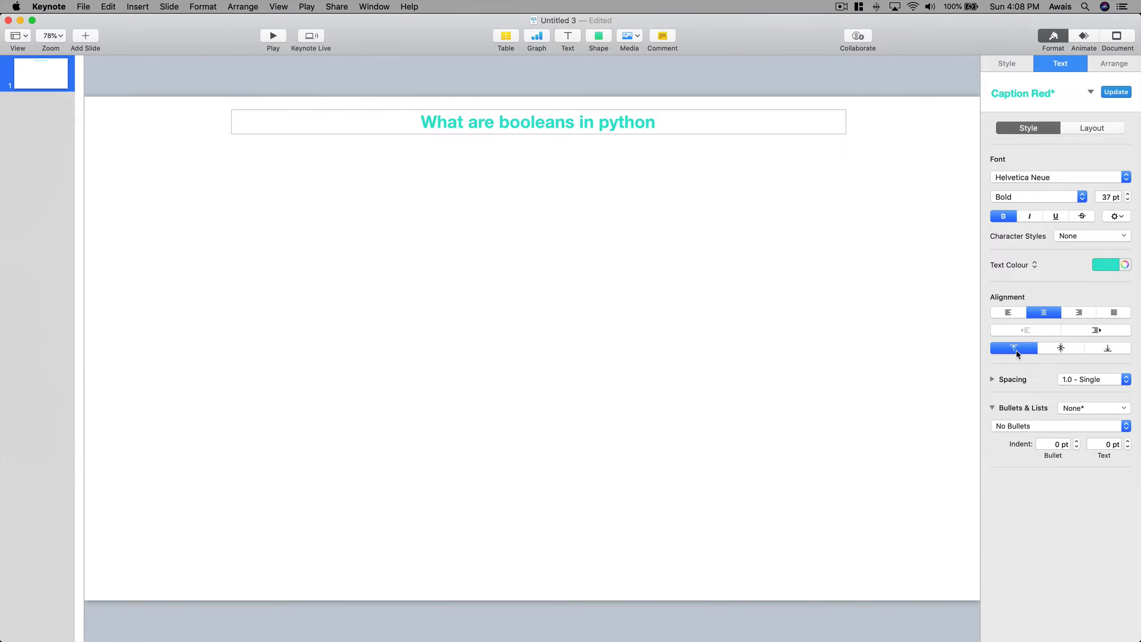
{"action": "left_click", "coordinate": [1047, 352]}
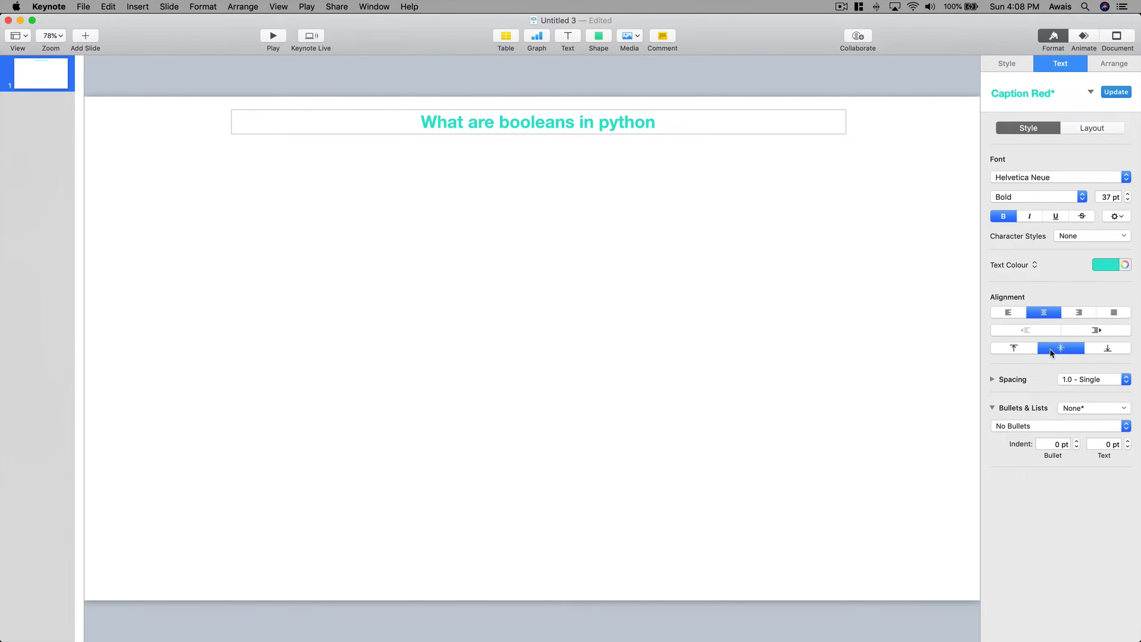
- Increase the heading's indent several levels and decrease it back to 0 pt
{"action": "left_click", "coordinate": [1100, 332]}
{"action": "left_click", "coordinate": [1100, 332]}
{"action": "left_click", "coordinate": [1100, 333]}
{"action": "left_click", "coordinate": [1100, 332]}
{"action": "left_click", "coordinate": [1100, 333]}
{"action": "left_click", "coordinate": [1099, 332]}
{"action": "left_click", "coordinate": [1029, 331]}
{"action": "left_click", "coordinate": [1028, 330]}
{"action": "left_click", "coordinate": [1027, 330]}
{"action": "left_click", "coordinate": [1027, 329]}
{"action": "left_click", "coordinate": [1028, 330]}
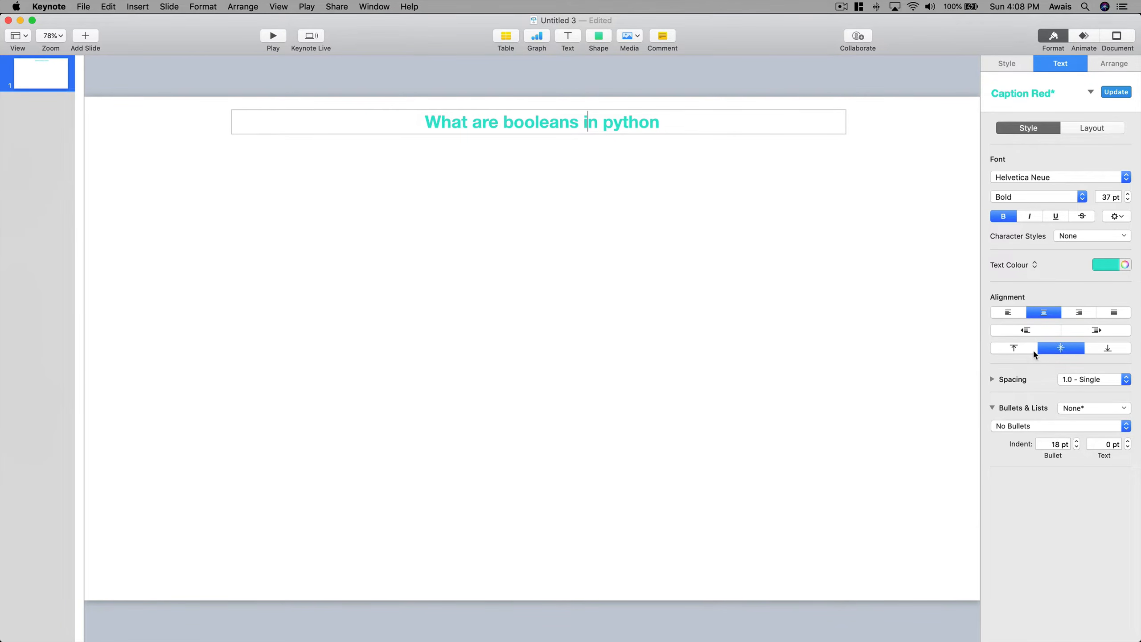
{"action": "left_click", "coordinate": [1031, 331]}
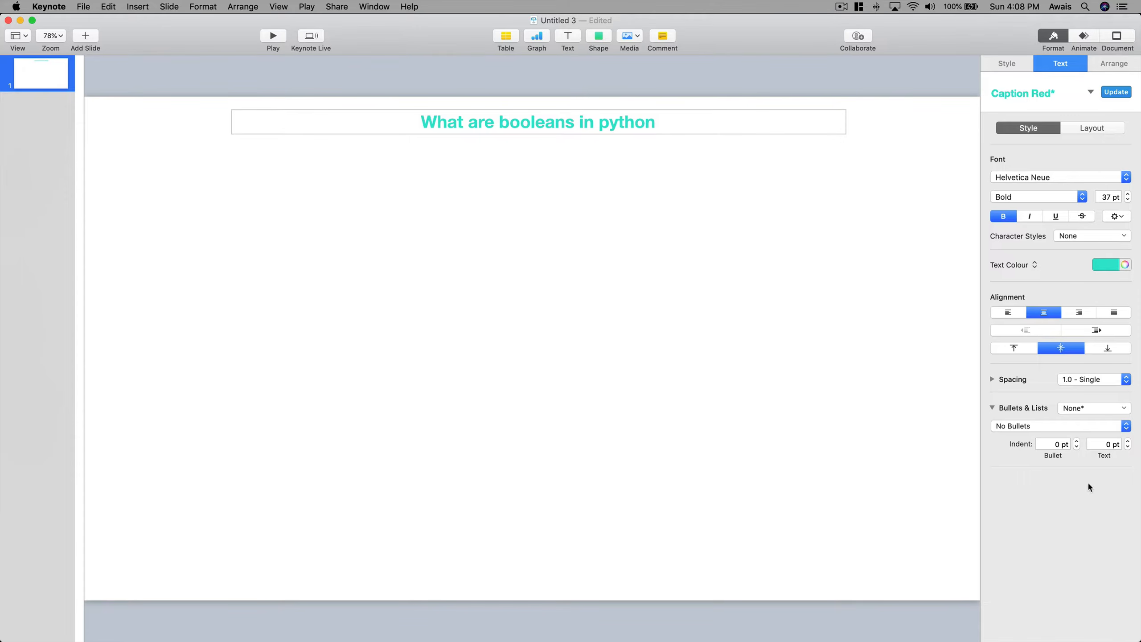
- Expand the spacing options and add a second line reading "What are string in Python" below the booleans heading
{"action": "left_click", "coordinate": [993, 379]}
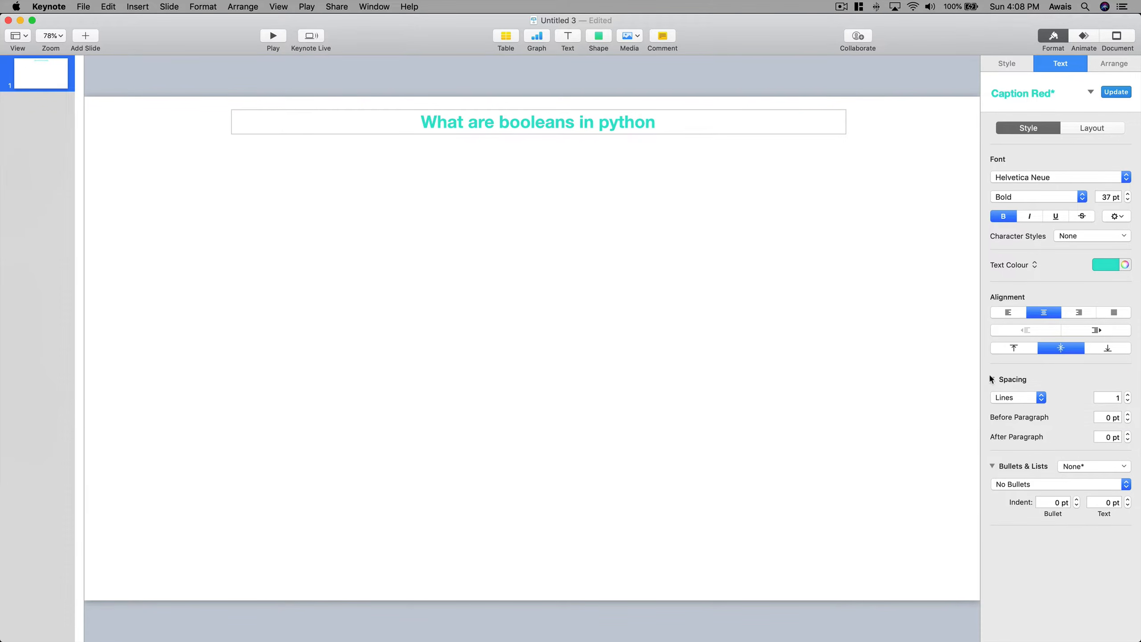
{"action": "left_click", "coordinate": [685, 124]}
{"action": "key", "text": "Return"}
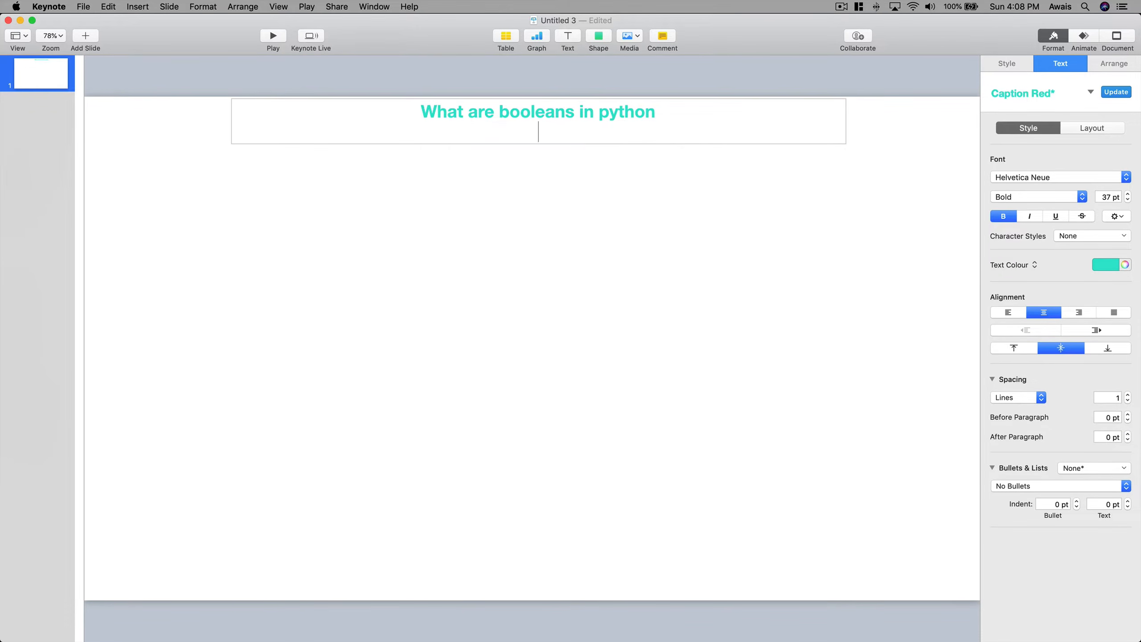
{"action": "type", "text": "What are "}
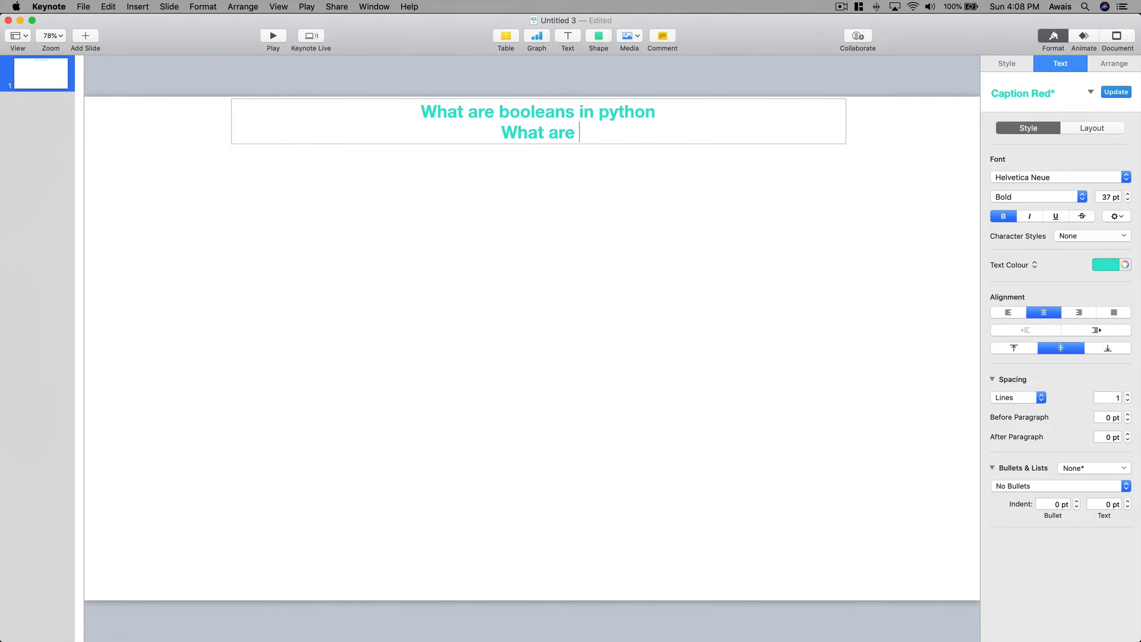
{"action": "type", "text": "string in Python"}
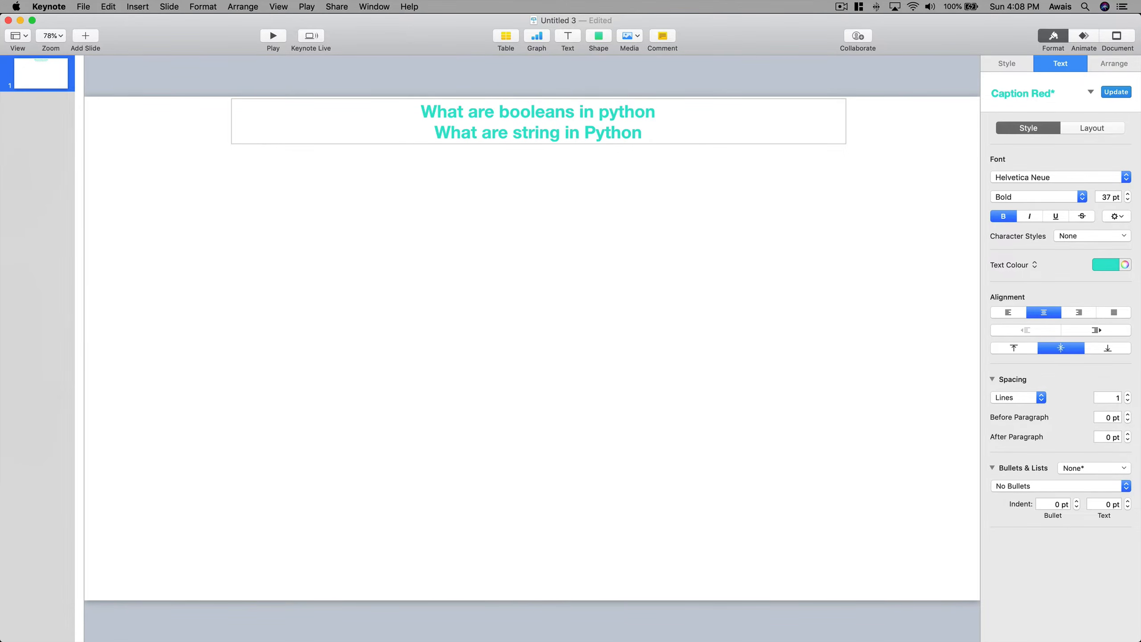
{"action": "left_click", "coordinate": [650, 138]}
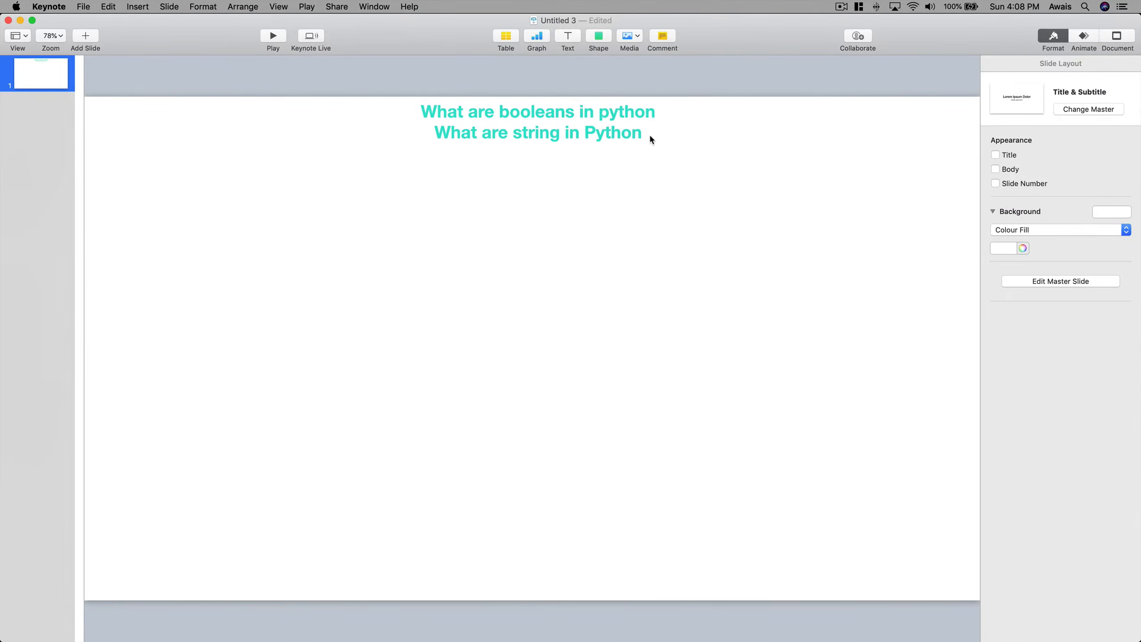
- Set the two-line text's line spacing to 2.8 lines and move its text box further down the slide
{"action": "left_click", "coordinate": [639, 114]}
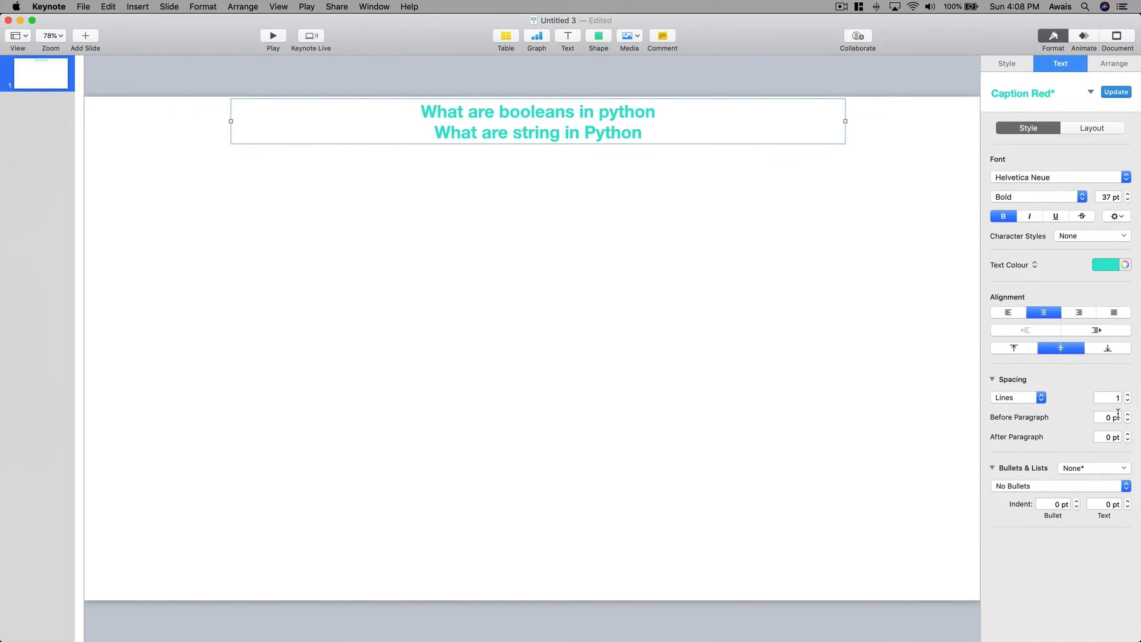
{"action": "left_click", "coordinate": [1129, 395]}
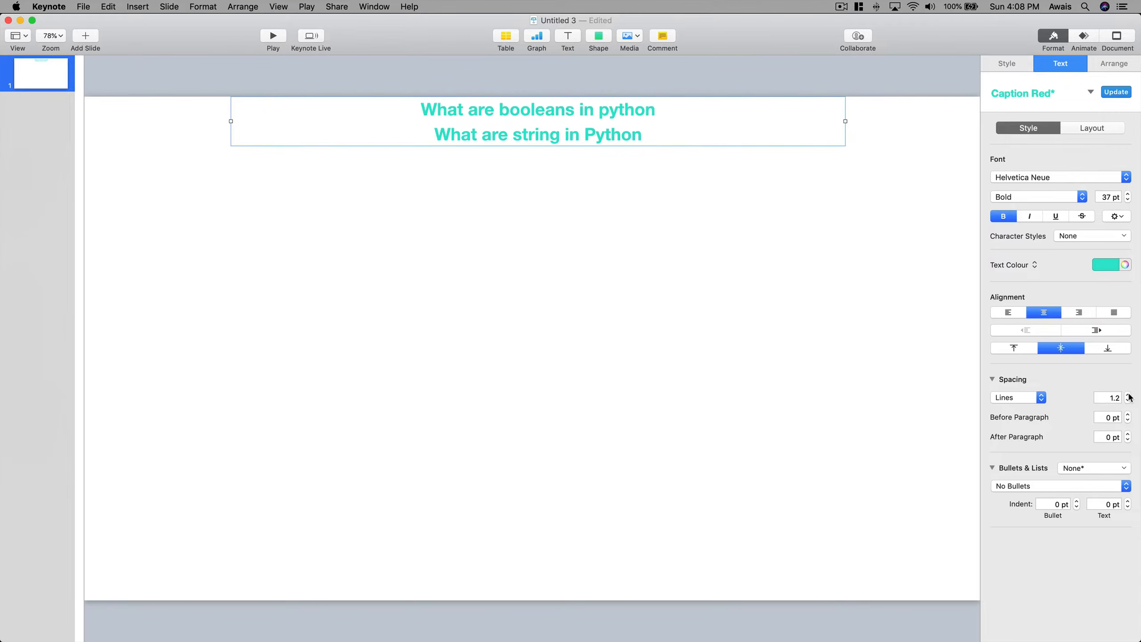
{"action": "left_click_drag", "start_coordinate": [1129, 395], "coordinate": [1128, 395]}
{"action": "left_click", "coordinate": [741, 334]}
{"action": "left_click_drag", "start_coordinate": [721, 148], "coordinate": [735, 221]}
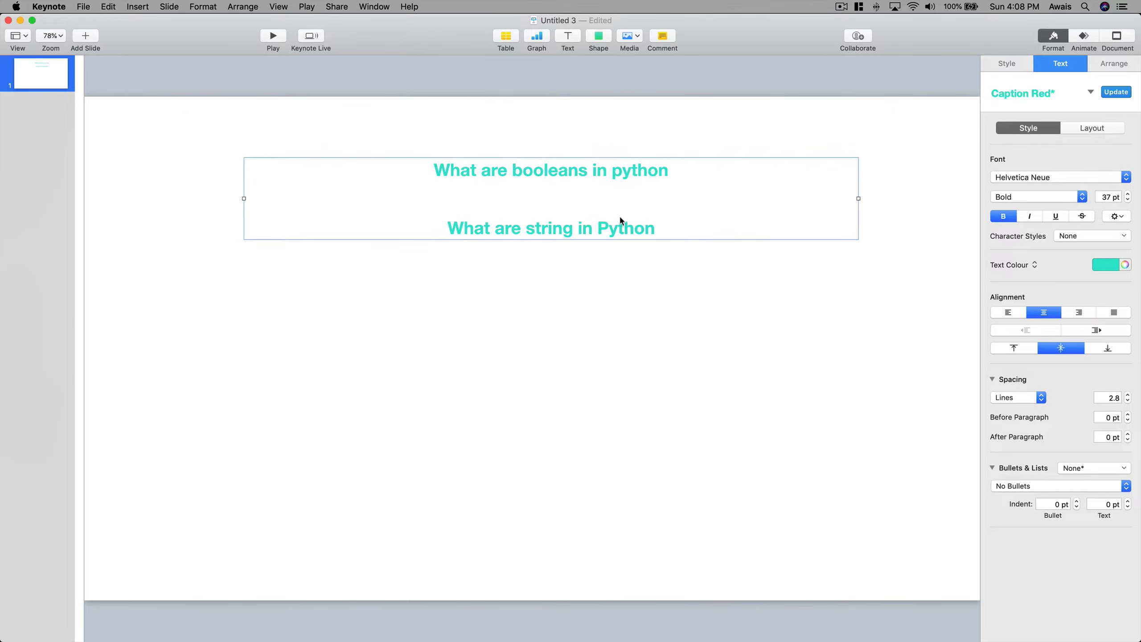
- Try the At Least and Between line spacing modes, settle on Exactly, and align the text to the top of its box
{"action": "left_click", "coordinate": [1020, 398]}
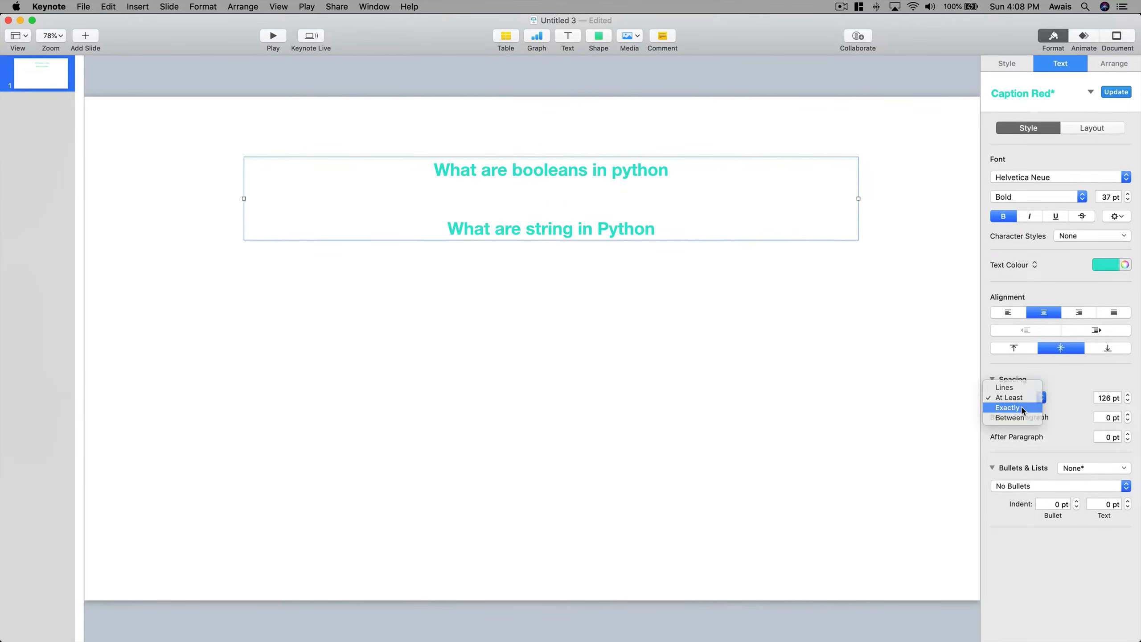
{"action": "left_click", "coordinate": [1010, 417]}
{"action": "left_click", "coordinate": [1022, 398]}
{"action": "left_click", "coordinate": [1022, 408]}
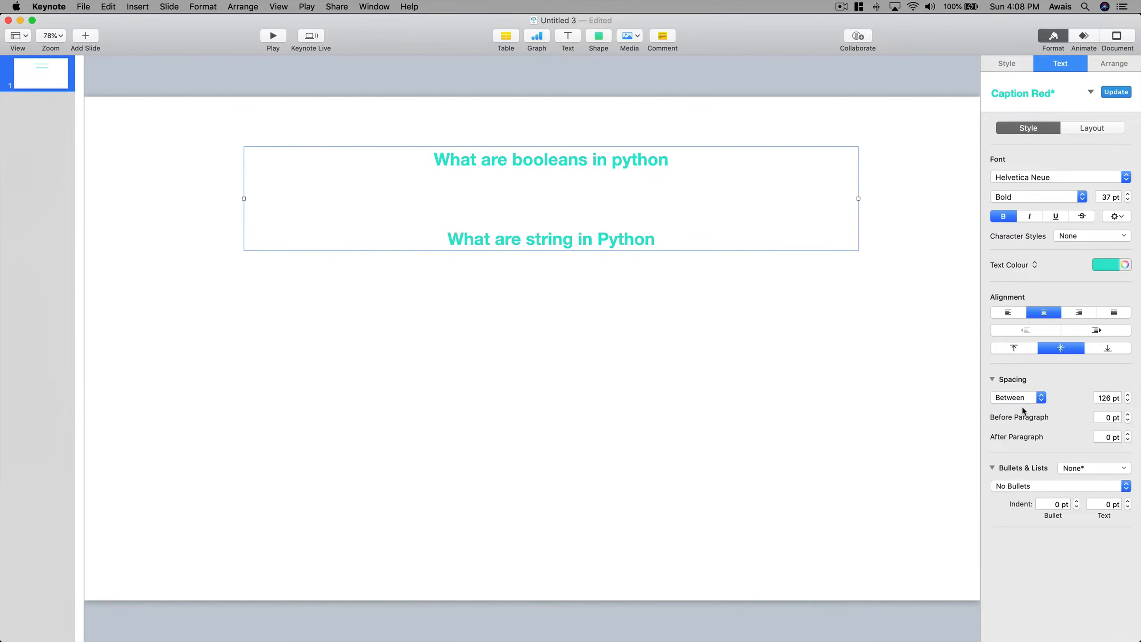
{"action": "left_click", "coordinate": [1019, 398]}
{"action": "left_click", "coordinate": [1023, 388]}
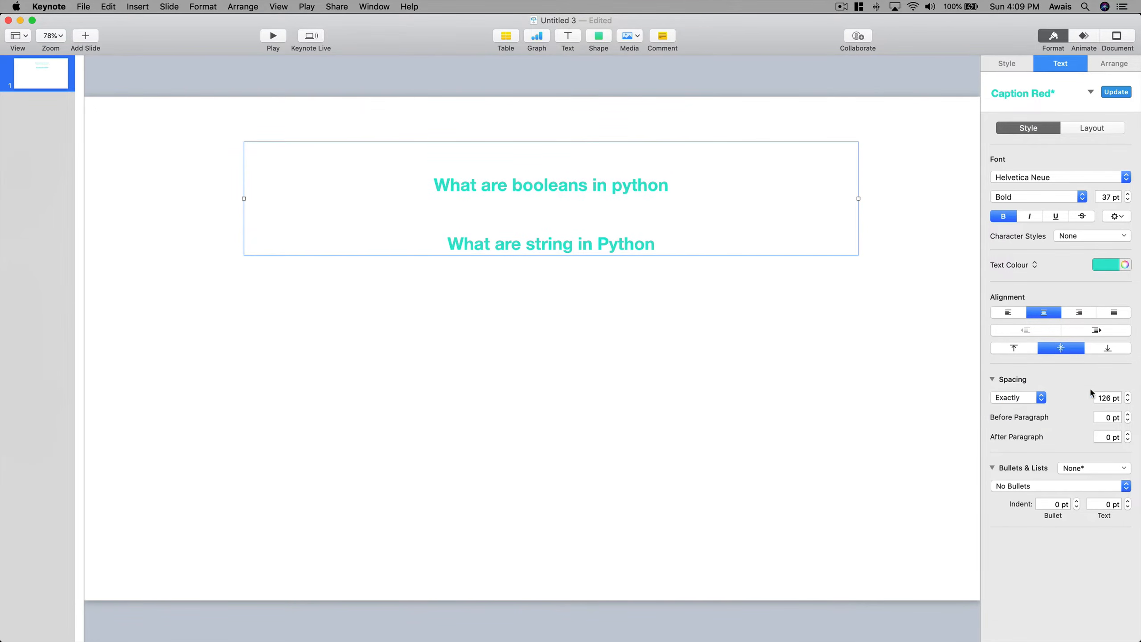
{"action": "left_click", "coordinate": [1025, 353]}
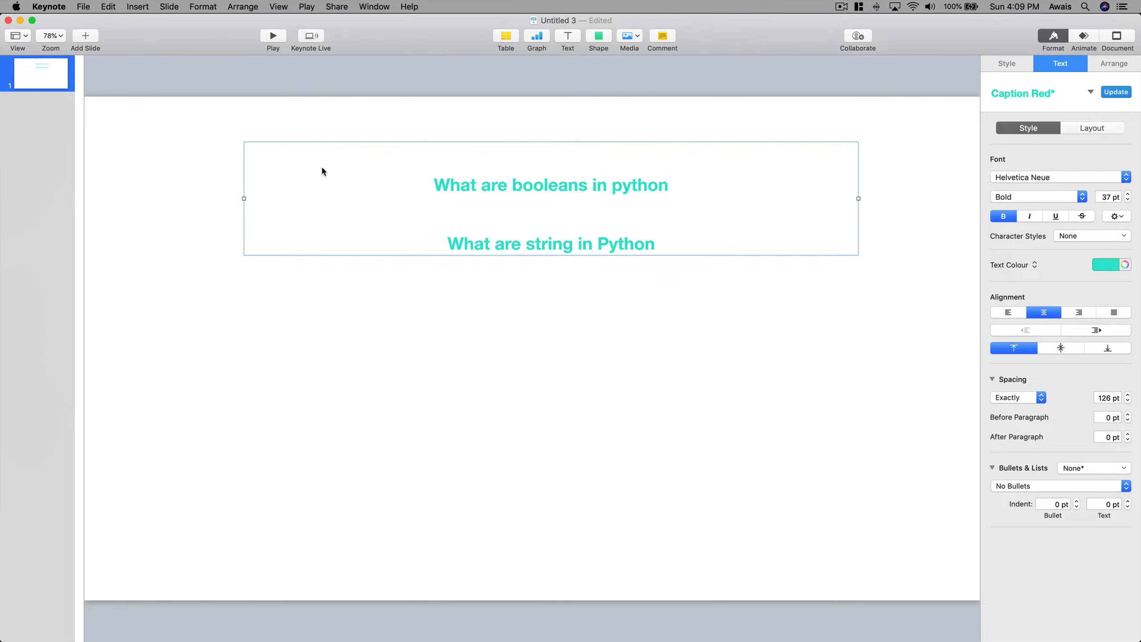
- Switch the line spacing mode of the two-line text back to Lines
{"action": "left_click", "coordinate": [1013, 400]}
{"action": "left_click", "coordinate": [1016, 377]}
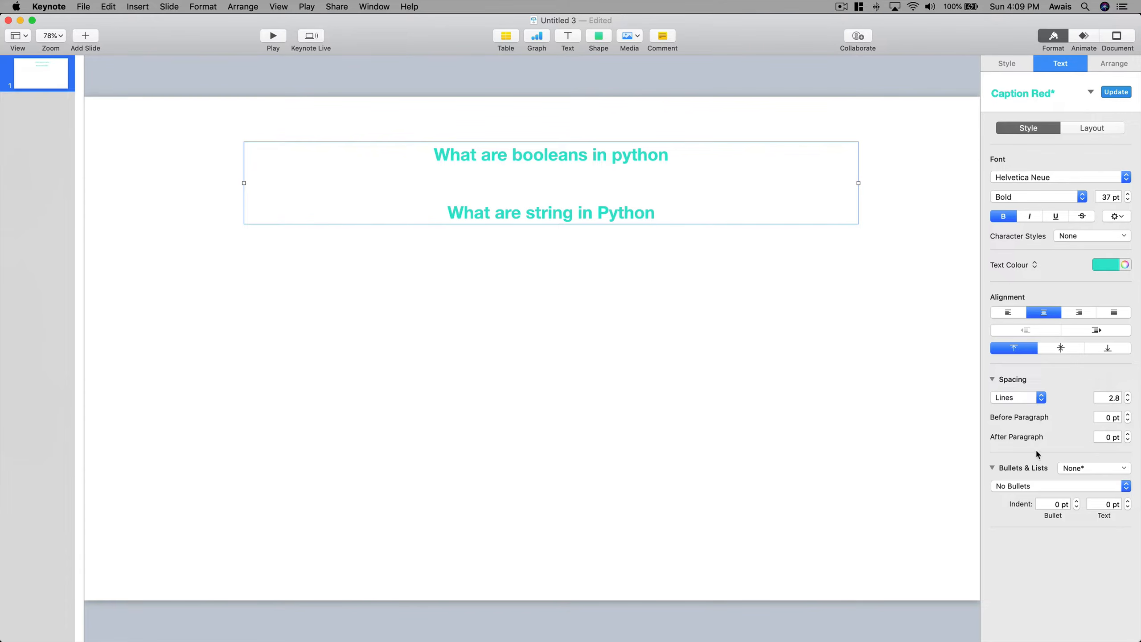
- Raise the spacing before each paragraph beyond 20 pt and bring it back down to 0 pt
{"action": "left_click", "coordinate": [1129, 414]}
{"action": "left_click", "coordinate": [1129, 414]}
{"action": "left_click", "coordinate": [1128, 414]}
{"action": "left_click", "coordinate": [1128, 414]}
{"action": "left_click", "coordinate": [1128, 414]}
{"action": "left_click", "coordinate": [1128, 414]}
{"action": "left_click", "coordinate": [1128, 414]}
{"action": "left_click", "coordinate": [1129, 414]}
{"action": "left_click", "coordinate": [1128, 414]}
{"action": "left_click", "coordinate": [1128, 414]}
{"action": "left_click", "coordinate": [1129, 414]}
{"action": "left_click", "coordinate": [1129, 420]}
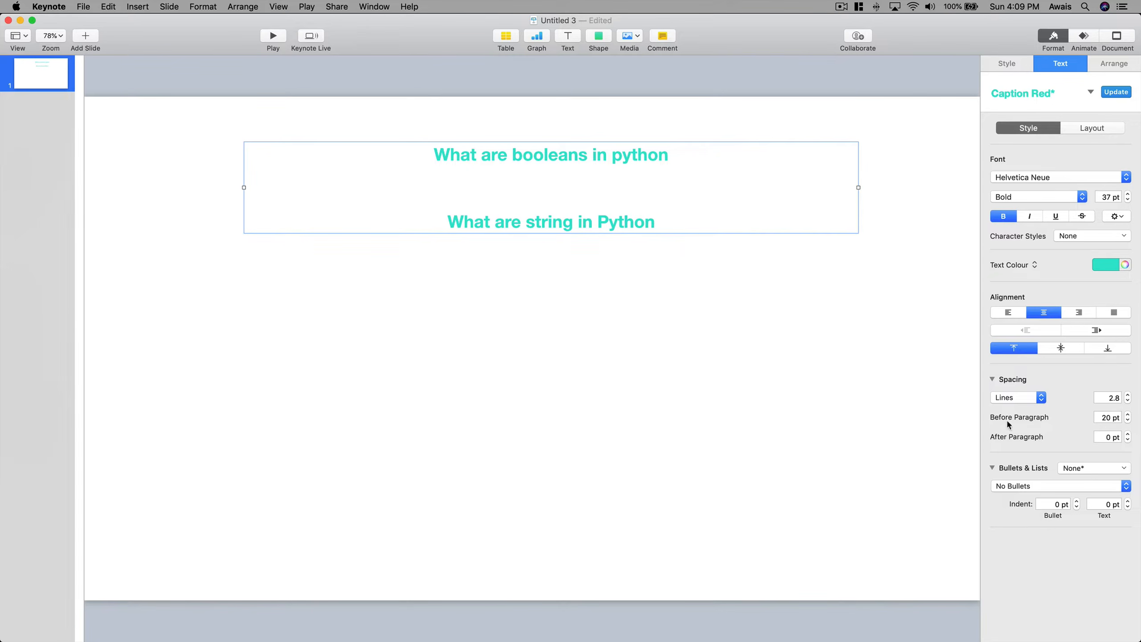
{"action": "left_click", "coordinate": [1129, 421]}
{"action": "left_click", "coordinate": [1129, 421]}
{"action": "left_click", "coordinate": [1128, 421]}
{"action": "left_click", "coordinate": [1128, 421]}
{"action": "left_click", "coordinate": [1128, 421]}
{"action": "left_click", "coordinate": [1128, 422]}
{"action": "left_click", "coordinate": [1129, 421]}
{"action": "left_click", "coordinate": [1128, 421]}
{"action": "left_click", "coordinate": [1128, 421]}
{"action": "left_click", "coordinate": [1129, 422]}
{"action": "left_click", "coordinate": [1128, 421]}
{"action": "left_click", "coordinate": [1128, 421]}
{"action": "left_click", "coordinate": [1129, 421]}
{"action": "left_click", "coordinate": [1129, 421]}
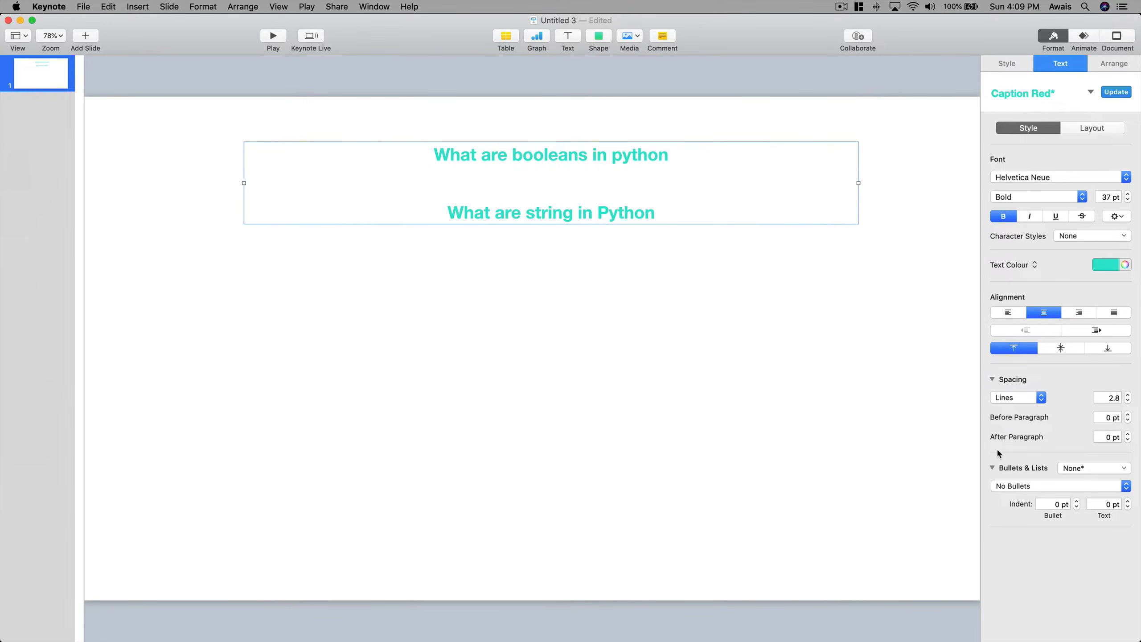
- Turn the two text lines into a list with the Numbered list style
{"action": "left_click", "coordinate": [1017, 470]}
{"action": "left_click", "coordinate": [1018, 470]}
{"action": "left_click", "coordinate": [1071, 468]}
{"action": "left_click", "coordinate": [1030, 556]}
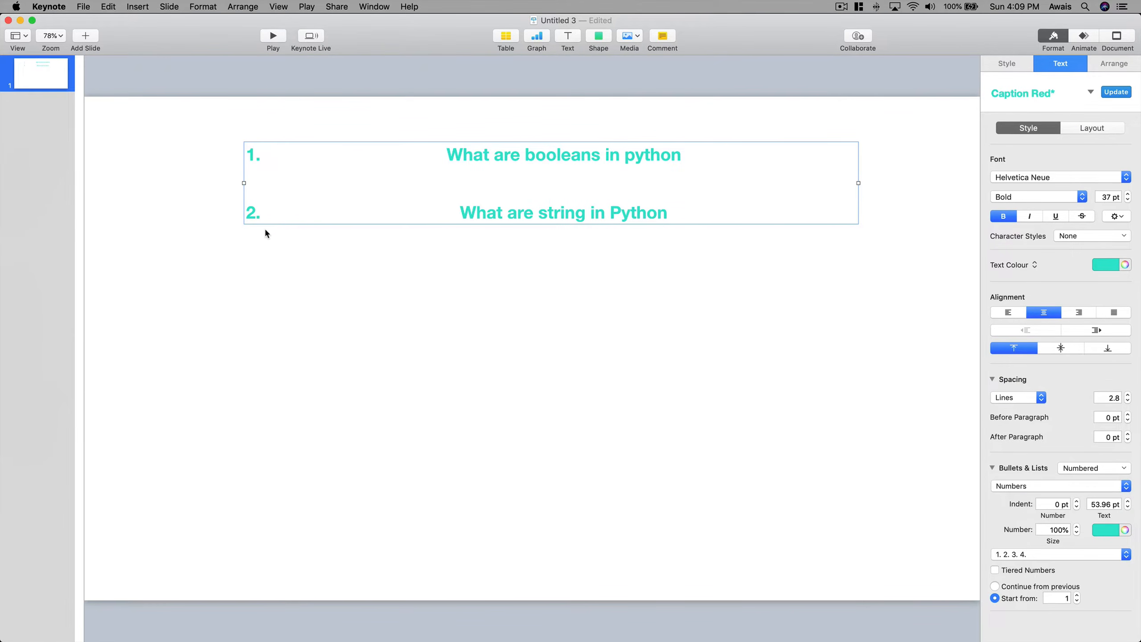
- Add the list items "Whatlasf", "Asdlfkkjasdf" and "Laskdfasdf" below the second line, followed by an empty sixth item
{"action": "left_click", "coordinate": [692, 215]}
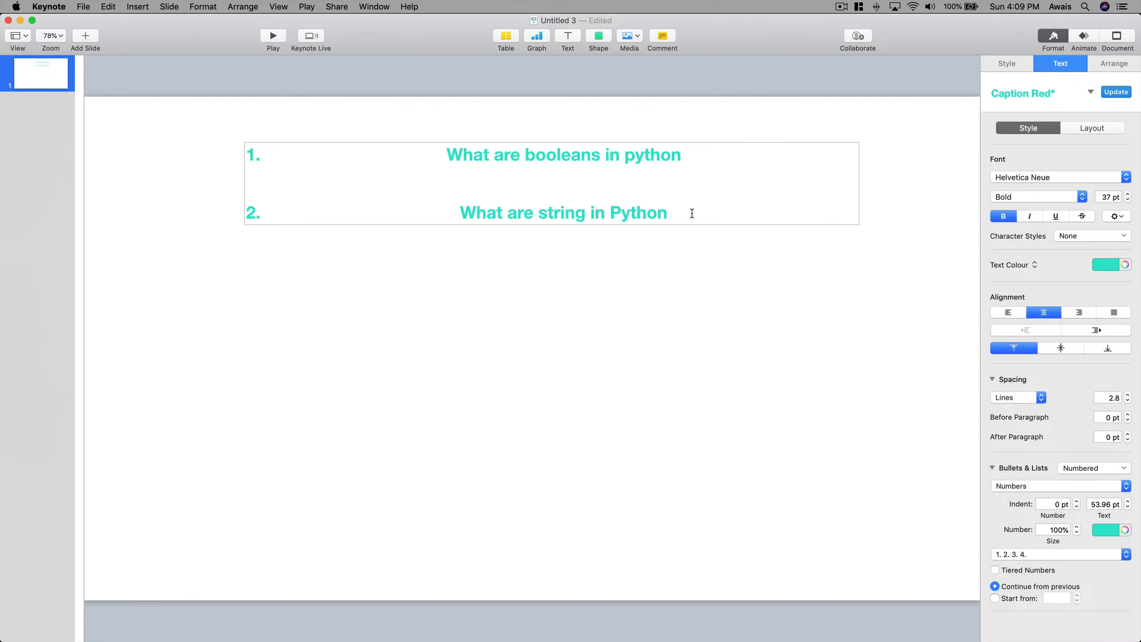
{"action": "key", "text": "Return"}
{"action": "key", "text": "Return"}
{"action": "key", "text": "Return"}
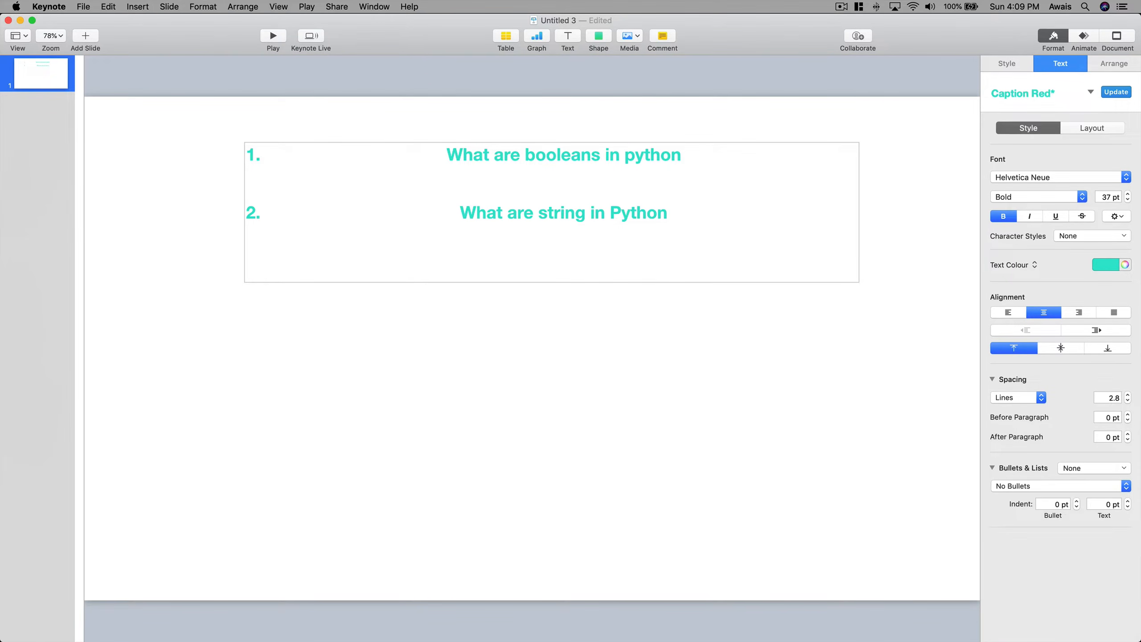
{"action": "key", "text": "BackSpace"}
{"action": "key", "text": "BackSpace"}
{"action": "key", "text": "Return"}
{"action": "type", "text": "whatlasf"}
{"action": "key", "text": "Return"}
{"action": "type", "text": "asdlfkkjasdf"}
{"action": "key", "text": "Return"}
{"action": "type", "text": "laskdfasdf"}
{"action": "key", "text": "Return"}
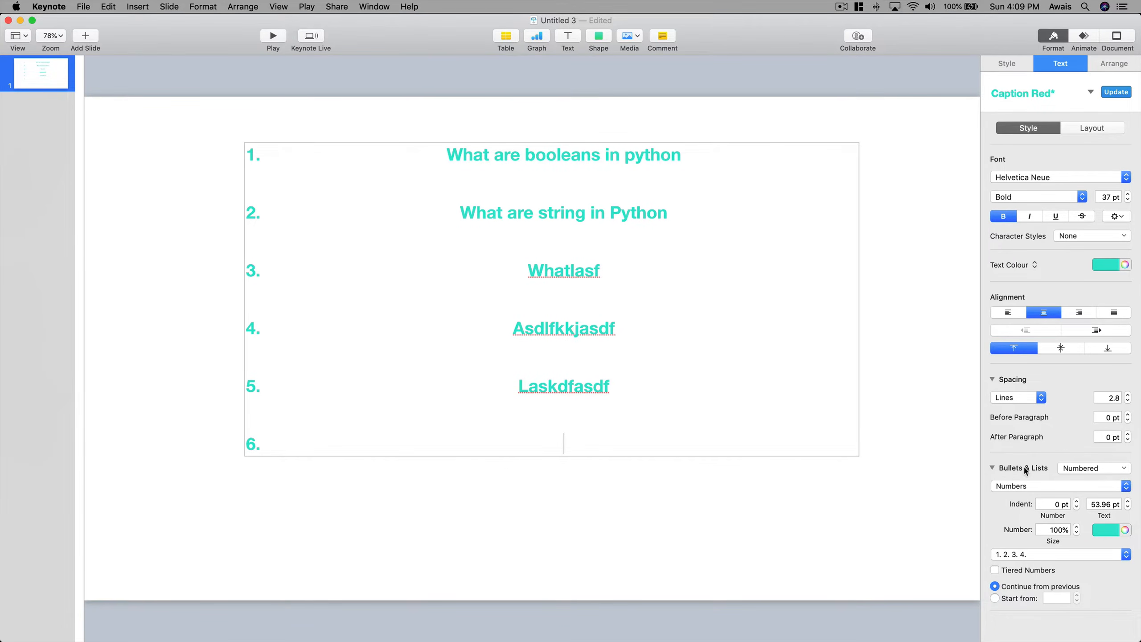
- Colour the empty sixth item's number red, look through the number formats and collapse the bullets and lists options
{"action": "left_click", "coordinate": [1112, 531]}
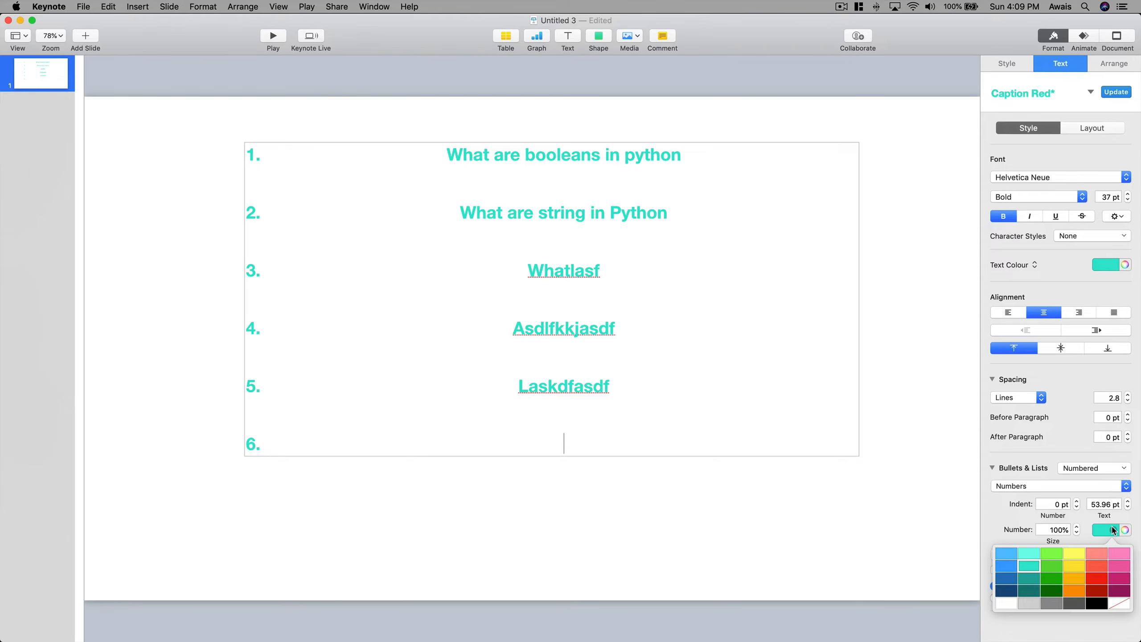
{"action": "left_click", "coordinate": [1113, 531]}
{"action": "left_click", "coordinate": [1113, 535]}
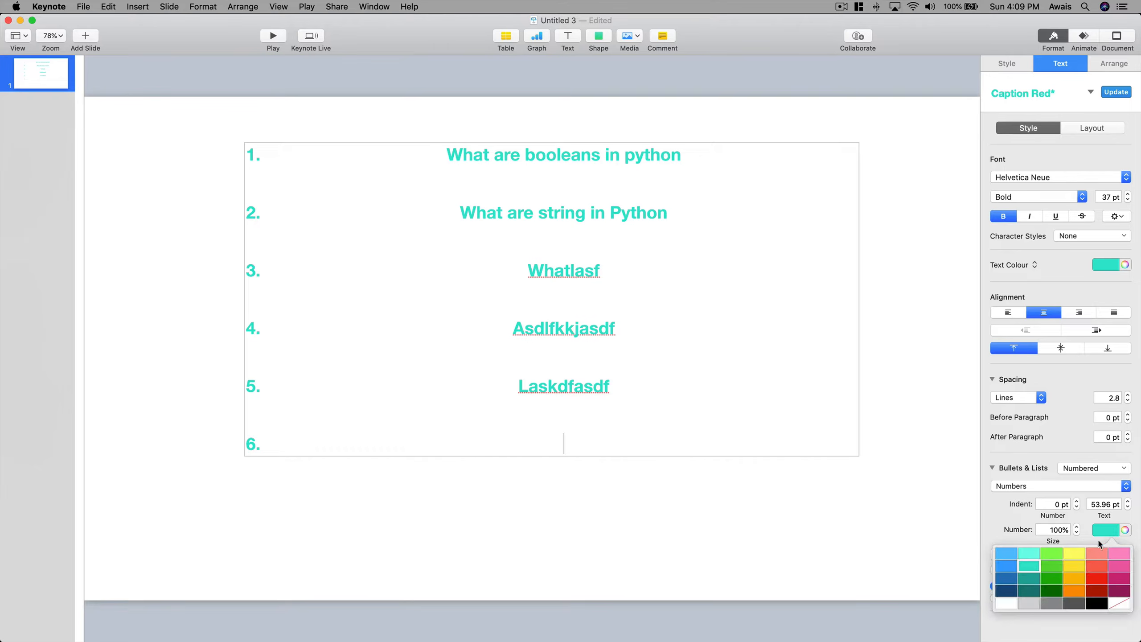
{"action": "left_click", "coordinate": [1097, 584]}
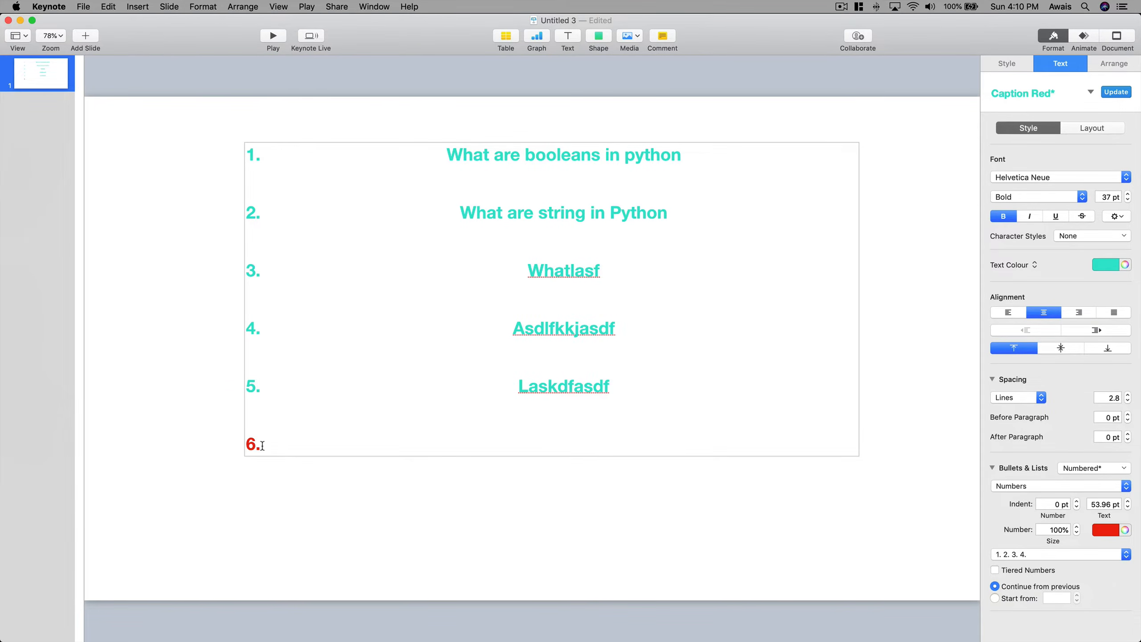
{"action": "left_click", "coordinate": [1040, 554]}
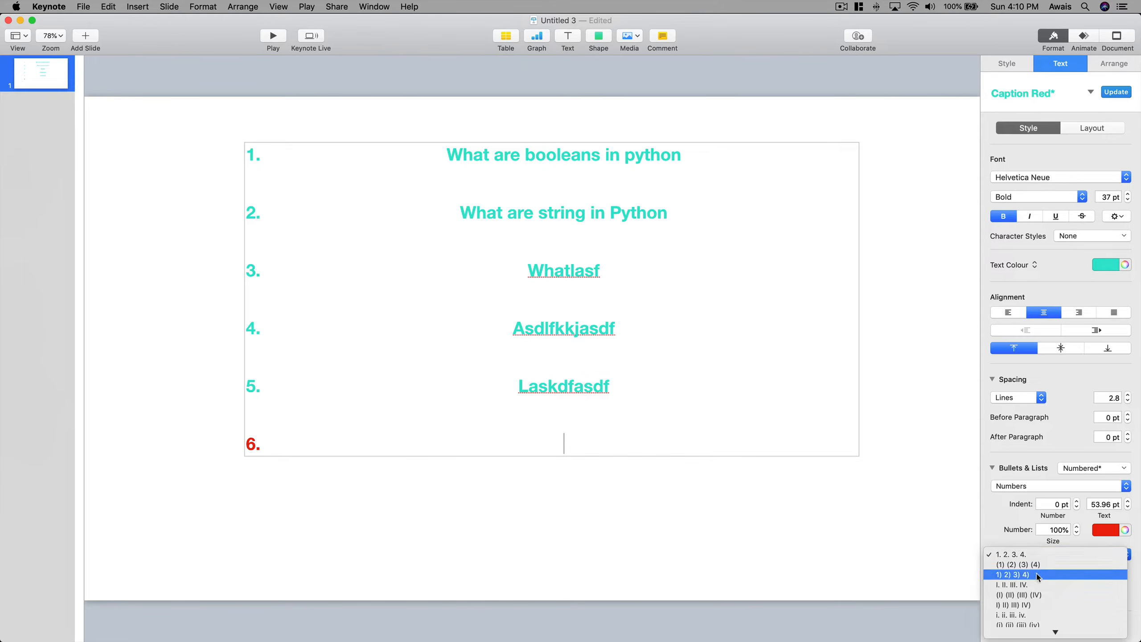
{"action": "scroll", "coordinate": [1037, 568], "scroll_direction": "down", "scroll_amount": 3}
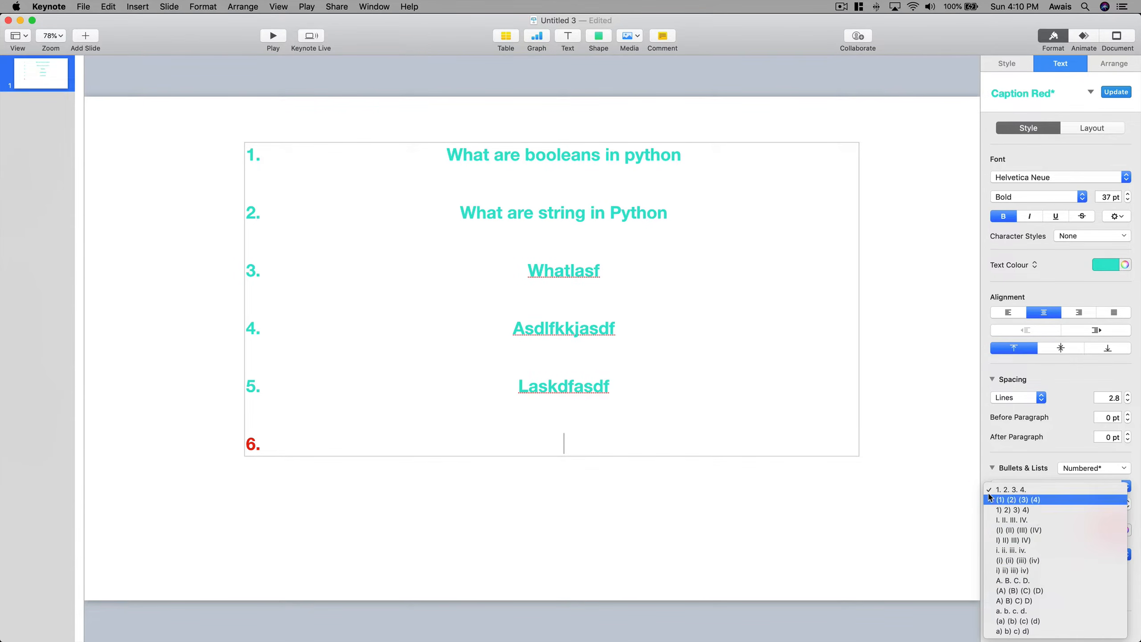
{"action": "key", "text": "Escape"}
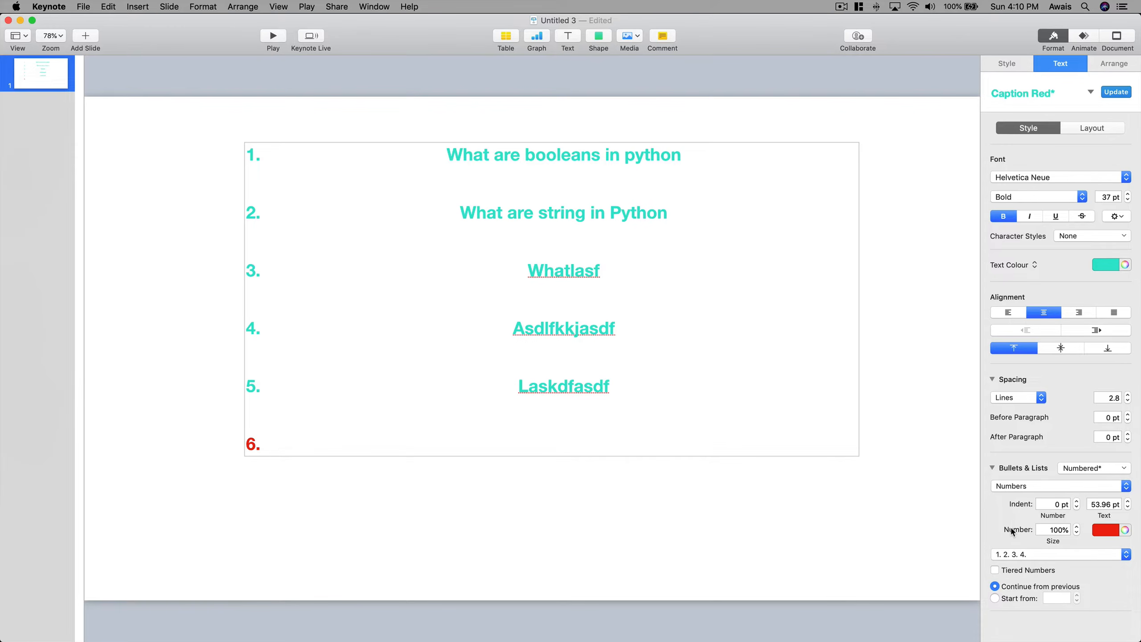
{"action": "left_click", "coordinate": [992, 468]}
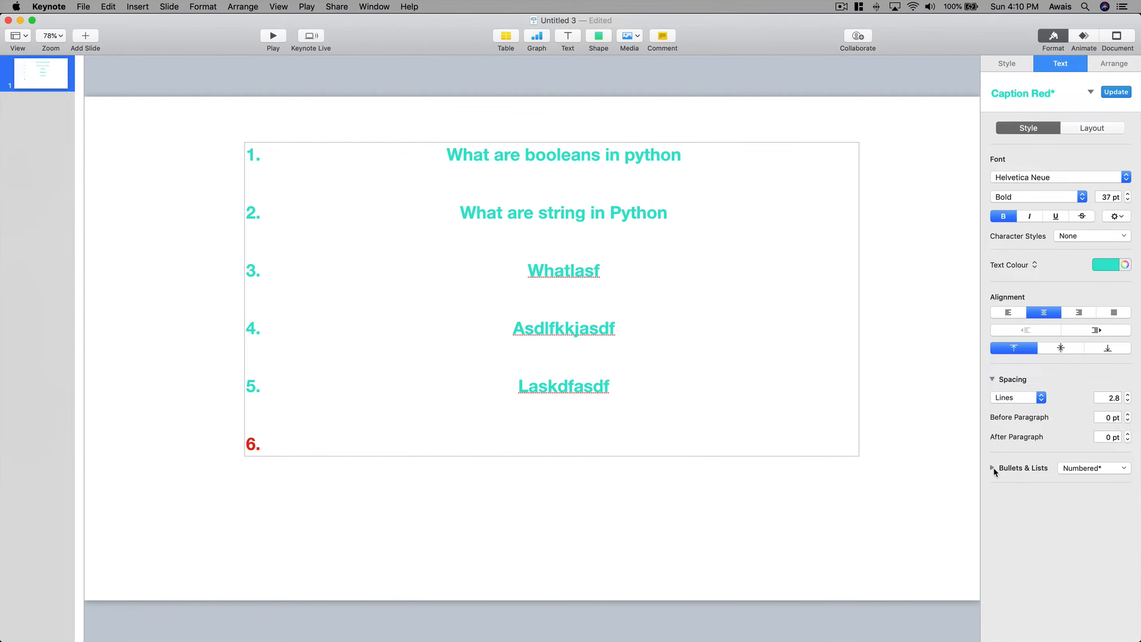
- Try the pink, black, orange, blue and green shape styles on the text box and view the second page of styles
{"action": "left_click", "coordinate": [1016, 67]}
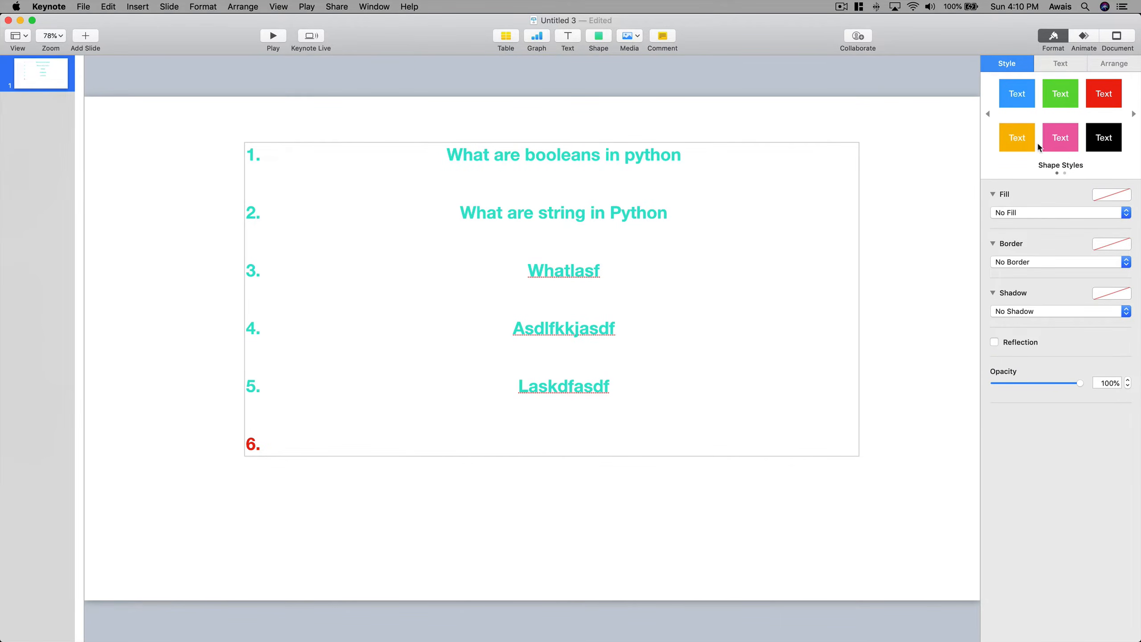
{"action": "left_click", "coordinate": [1061, 137]}
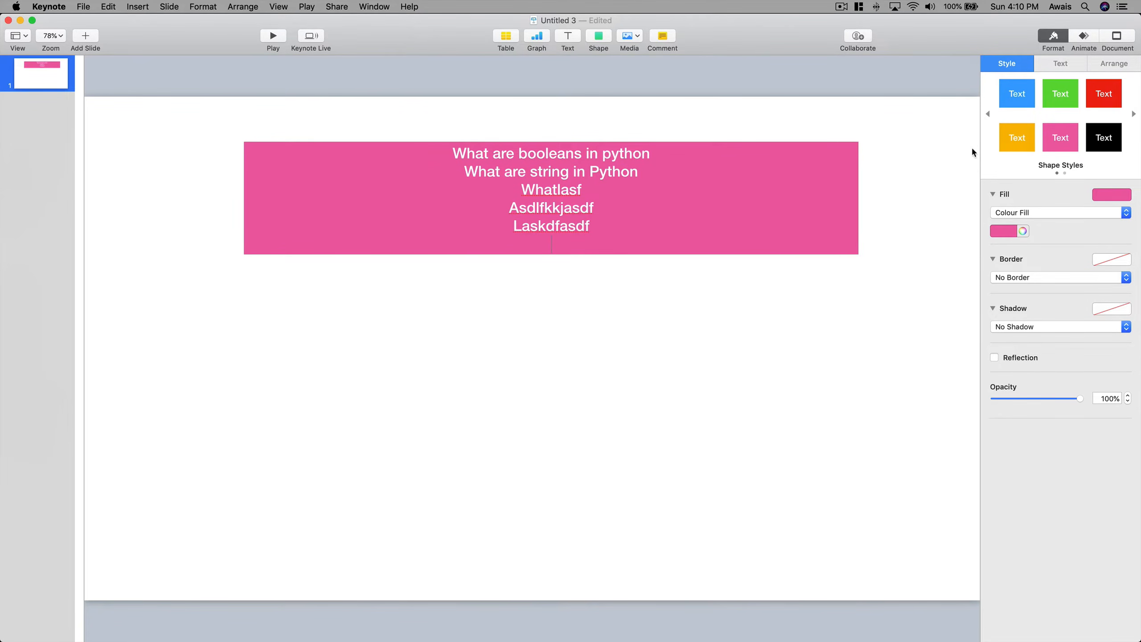
{"action": "left_click", "coordinate": [1103, 142]}
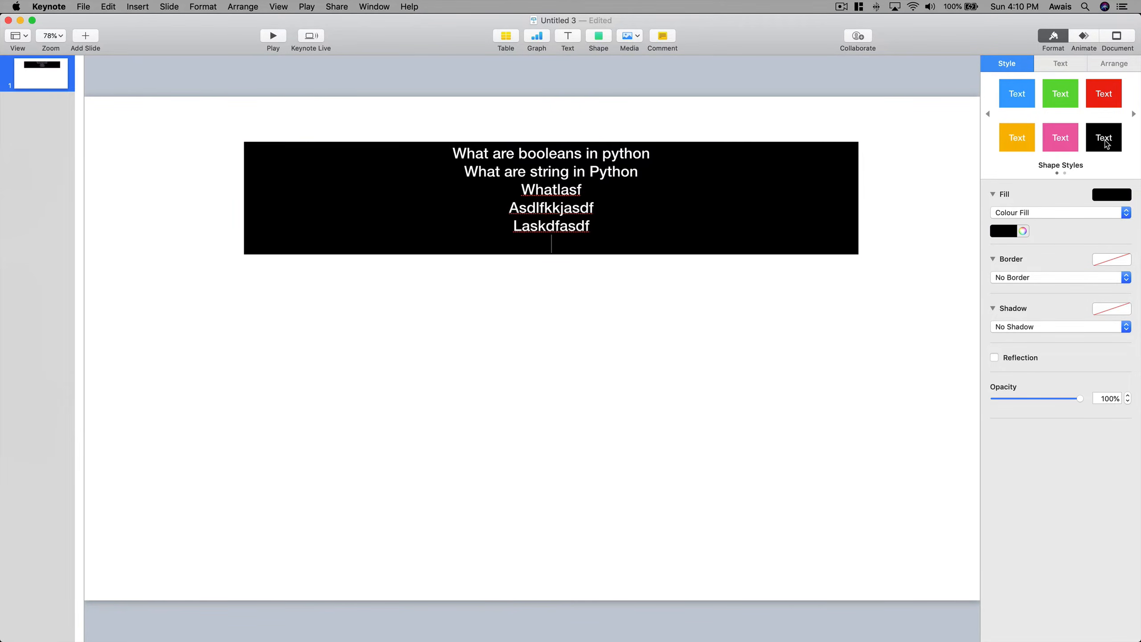
{"action": "left_click", "coordinate": [1011, 137]}
{"action": "left_click", "coordinate": [1016, 96]}
{"action": "left_click", "coordinate": [1060, 93]}
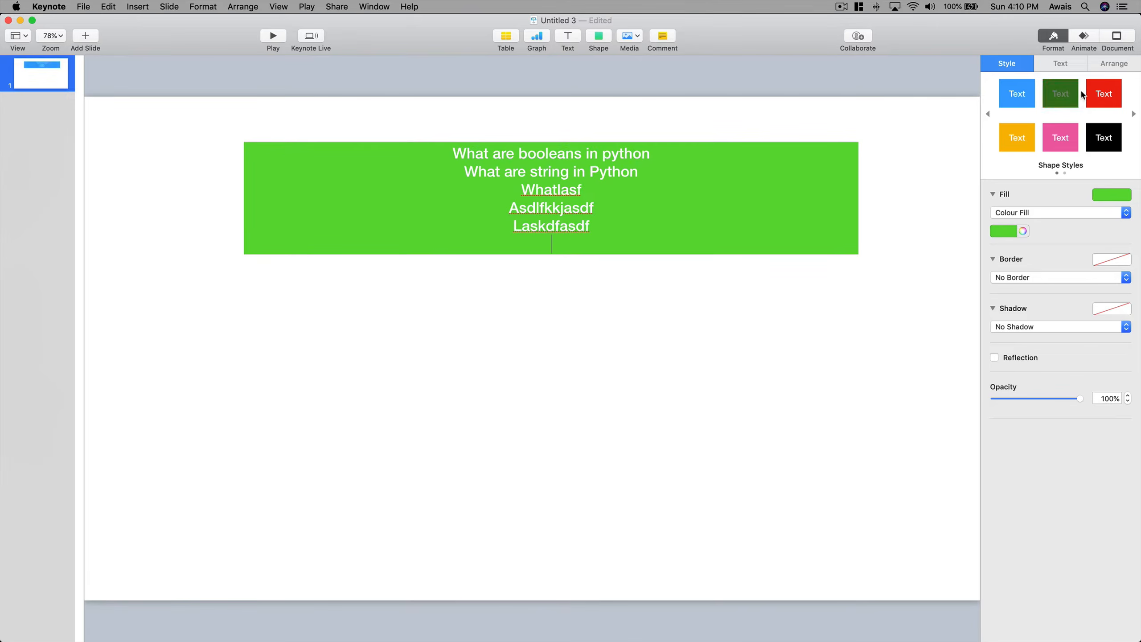
{"action": "left_click", "coordinate": [1134, 115]}
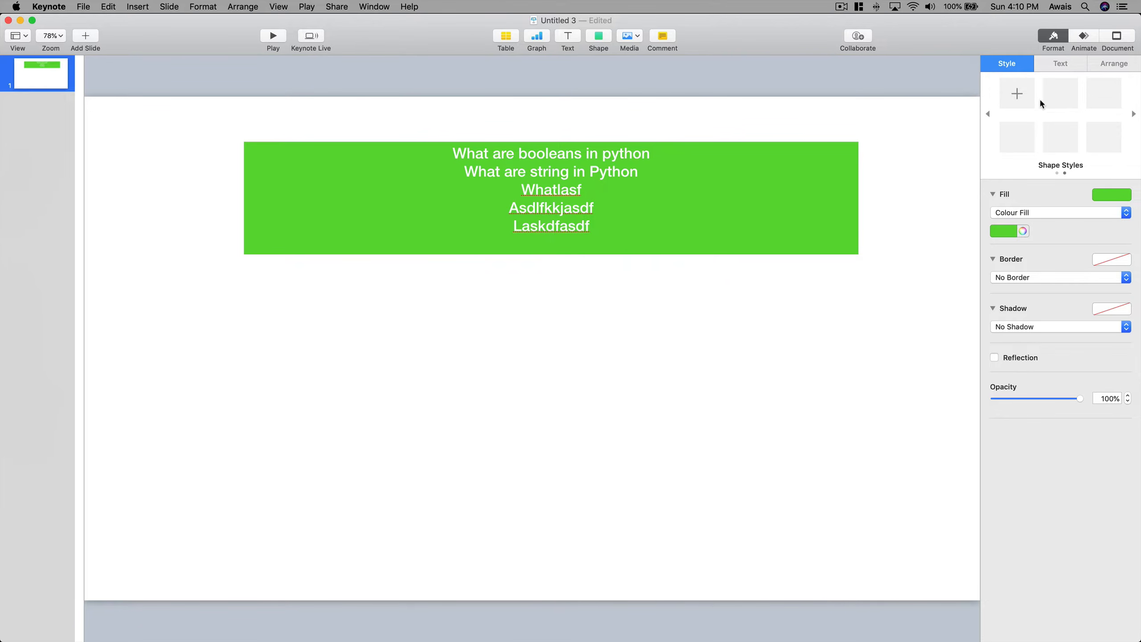
- Undo the shape style changes and the red number colour to restore the plain numbered list
{"action": "left_click", "coordinate": [1045, 67]}
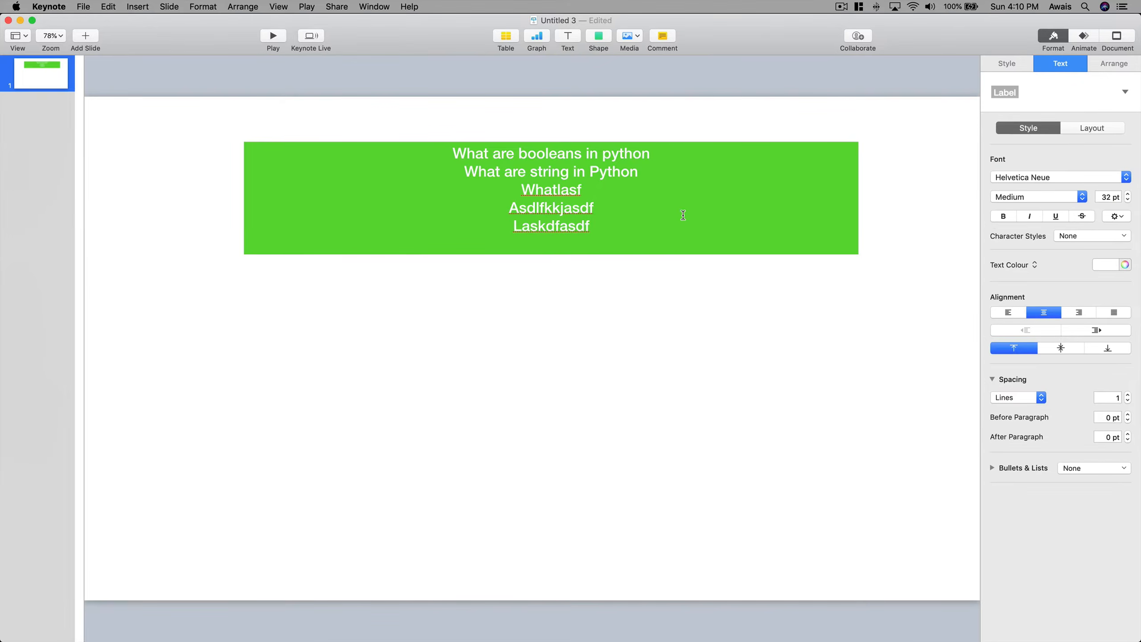
{"action": "left_click", "coordinate": [683, 215]}
{"action": "key", "text": "super+z"}
{"action": "key", "text": "super+z"}
{"action": "key", "text": "super+z"}
- Delete all list items below "What are booleans in python" and set the remaining heading's list style to None
{"action": "left_click", "coordinate": [643, 426]}
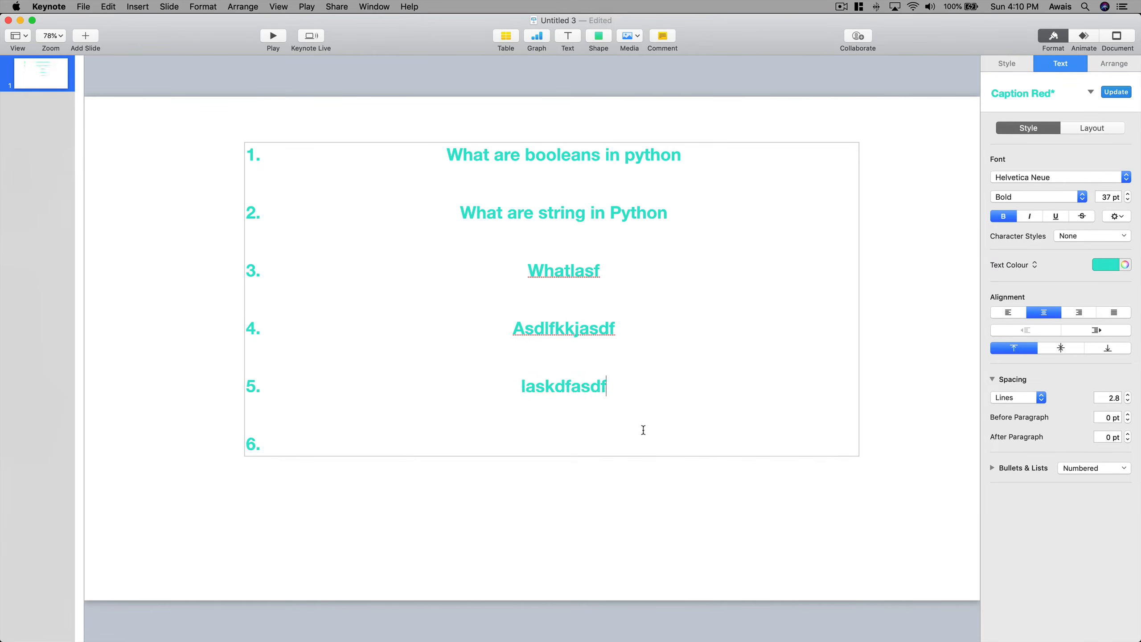
{"action": "key", "text": "BackSpace"}
{"action": "key", "text": "BackSpace"}
{"action": "key", "text": "BackSpace"}
{"action": "key", "text": "BackSpace"}
{"action": "key", "text": "BackSpace"}
{"action": "key", "text": "BackSpace"}
{"action": "key", "text": "BackSpace"}
{"action": "key", "text": "BackSpace"}
{"action": "key", "text": "BackSpace"}
{"action": "key", "text": "BackSpace"}
{"action": "key", "text": "BackSpace"}
{"action": "key", "text": "BackSpace"}
{"action": "key", "text": "BackSpace"}
{"action": "key", "text": "BackSpace"}
{"action": "key", "text": "BackSpace"}
{"action": "key", "text": "BackSpace"}
{"action": "key", "text": "BackSpace"}
{"action": "key", "text": "BackSpace"}
{"action": "key", "text": "BackSpace"}
{"action": "key", "text": "BackSpace"}
{"action": "key", "text": "BackSpace"}
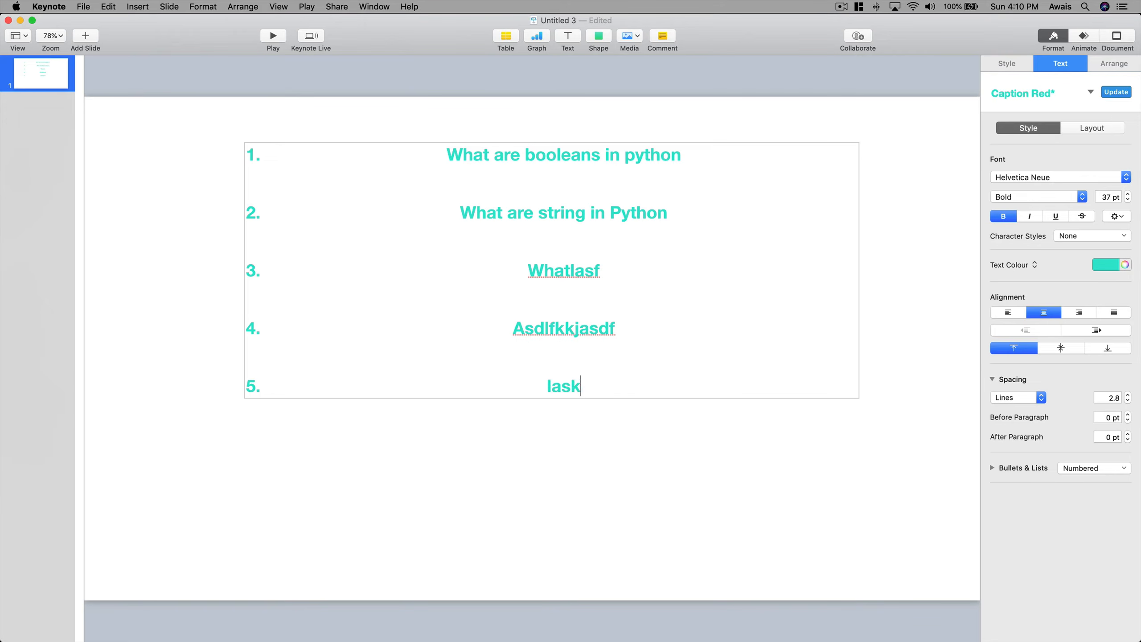
{"action": "key", "text": "BackSpace"}
{"action": "key", "text": "BackSpace"}
{"action": "key", "text": "BackSpace"}
{"action": "key", "text": "BackSpace"}
{"action": "key", "text": "BackSpace"}
{"action": "key", "text": "BackSpace"}
{"action": "key", "text": "BackSpace"}
{"action": "key", "text": "BackSpace"}
{"action": "key", "text": "BackSpace"}
{"action": "key", "text": "BackSpace"}
{"action": "key", "text": "BackSpace"}
{"action": "key", "text": "BackSpace"}
{"action": "key", "text": "BackSpace"}
{"action": "key", "text": "BackSpace"}
{"action": "key", "text": "BackSpace"}
{"action": "key", "text": "BackSpace"}
{"action": "key", "text": "BackSpace"}
{"action": "key", "text": "BackSpace"}
{"action": "key", "text": "BackSpace"}
{"action": "key", "text": "BackSpace"}
{"action": "key", "text": "BackSpace"}
{"action": "key", "text": "BackSpace"}
{"action": "key", "text": "BackSpace"}
{"action": "key", "text": "BackSpace"}
{"action": "key", "text": "BackSpace"}
{"action": "key", "text": "BackSpace"}
{"action": "key", "text": "BackSpace"}
{"action": "key", "text": "BackSpace"}
{"action": "key", "text": "BackSpace"}
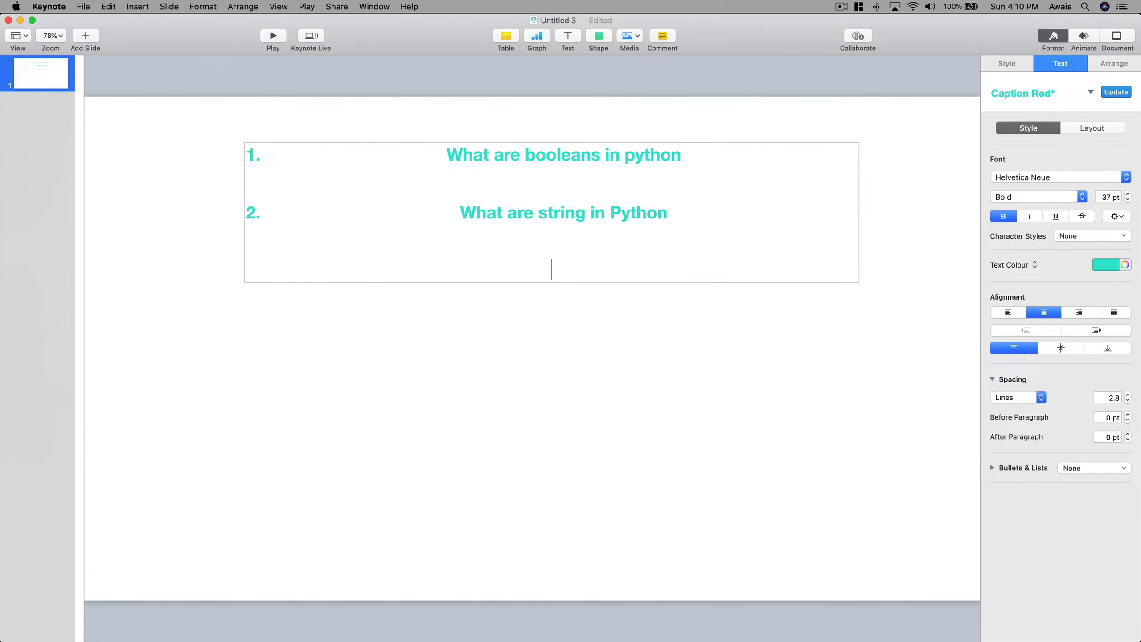
{"action": "key", "text": "BackSpace"}
{"action": "key", "text": "BackSpace"}
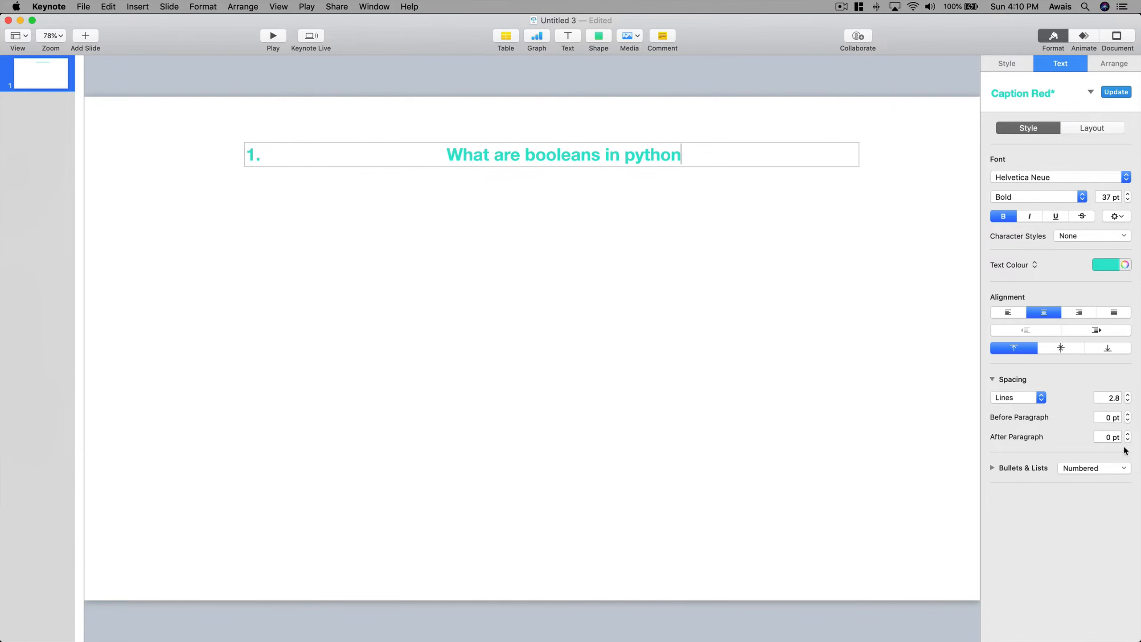
{"action": "left_click", "coordinate": [1102, 469]}
{"action": "left_click", "coordinate": [1043, 504]}
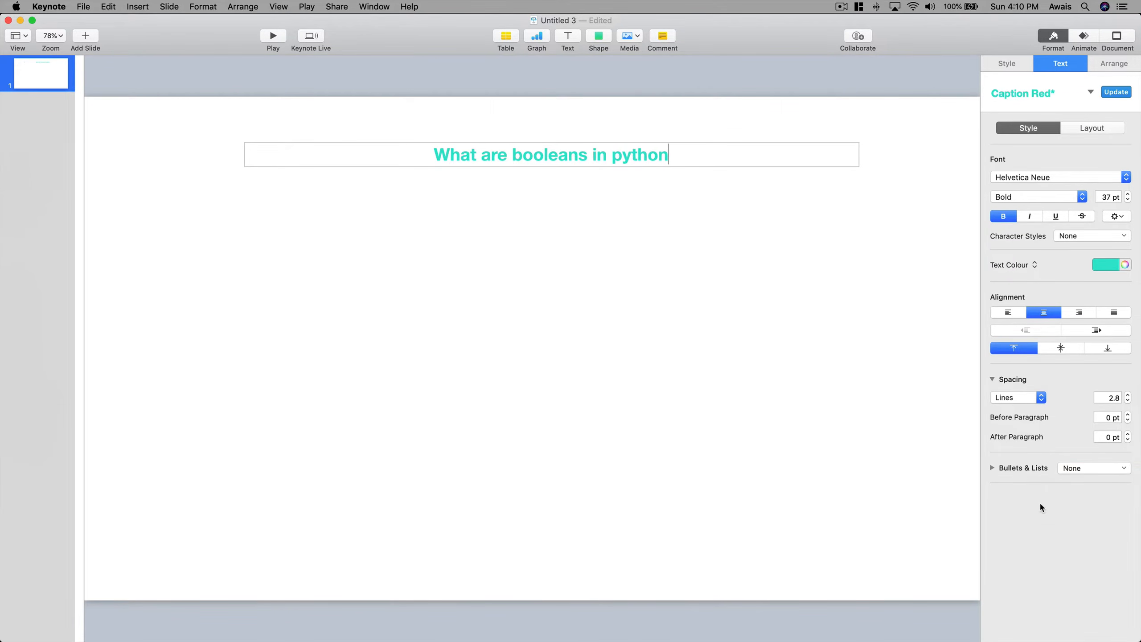
- Give the booleans heading's text box a dark blue colour fill
{"action": "left_click", "coordinate": [808, 423]}
{"action": "left_click", "coordinate": [643, 161]}
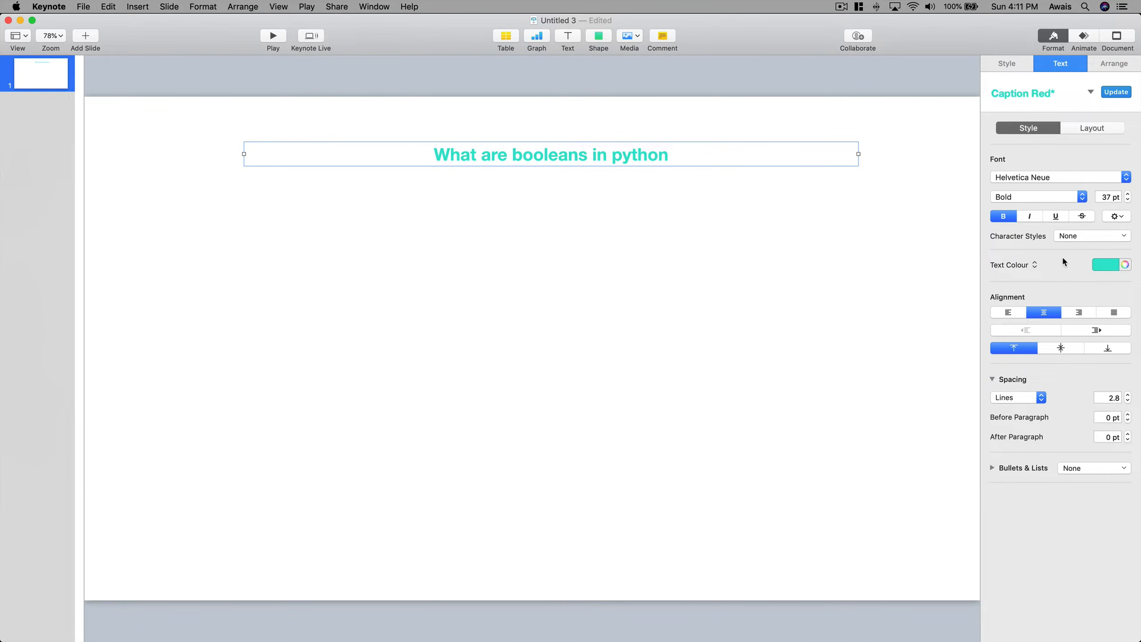
{"action": "left_click", "coordinate": [1007, 64]}
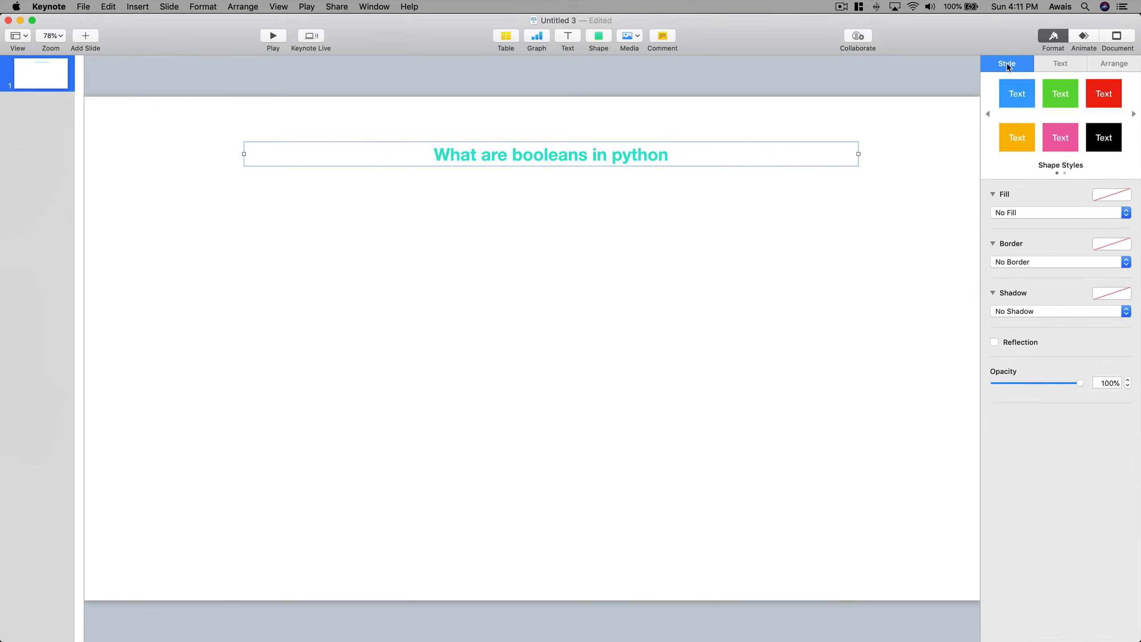
{"action": "left_click", "coordinate": [1095, 214]}
{"action": "left_click", "coordinate": [1061, 224]}
{"action": "left_click", "coordinate": [1005, 230]}
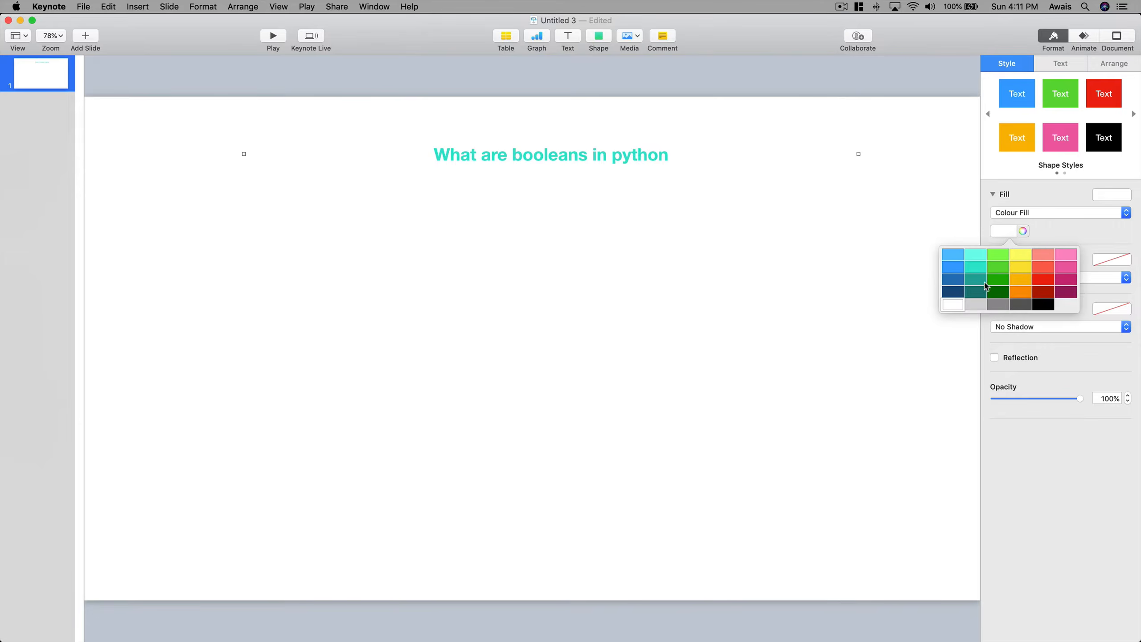
{"action": "left_click", "coordinate": [945, 292]}
{"action": "left_click", "coordinate": [855, 197]}
- Move the filled heading box to the slide's top edge and stretch it across the full slide width
{"action": "left_click_drag", "start_coordinate": [740, 153], "coordinate": [715, 115]}
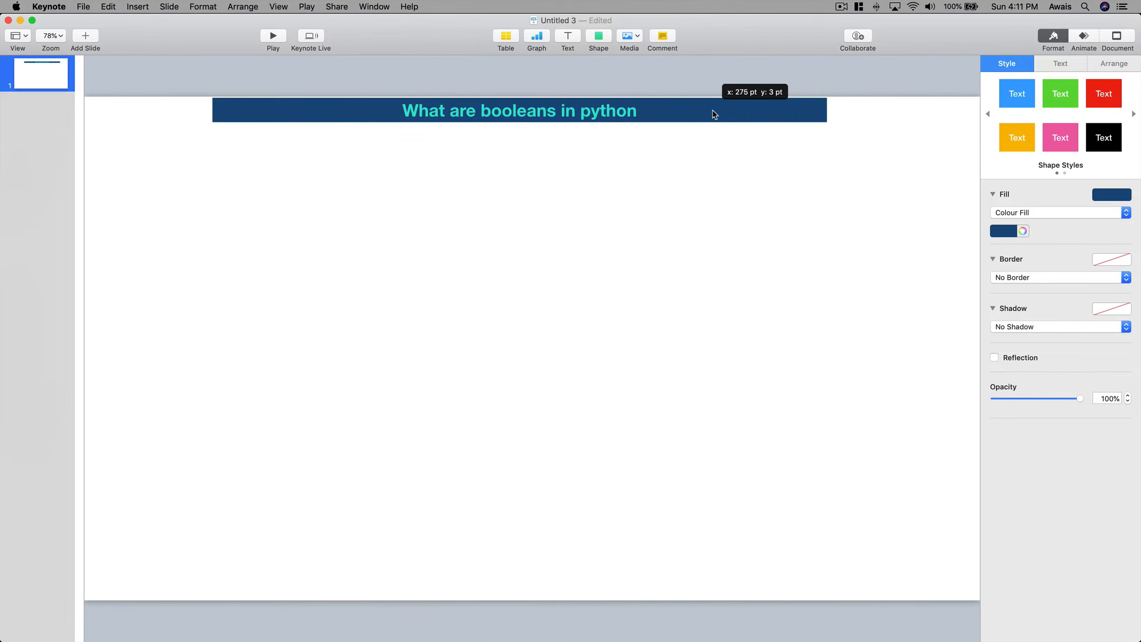
{"action": "left_click_drag", "start_coordinate": [828, 110], "coordinate": [984, 109]}
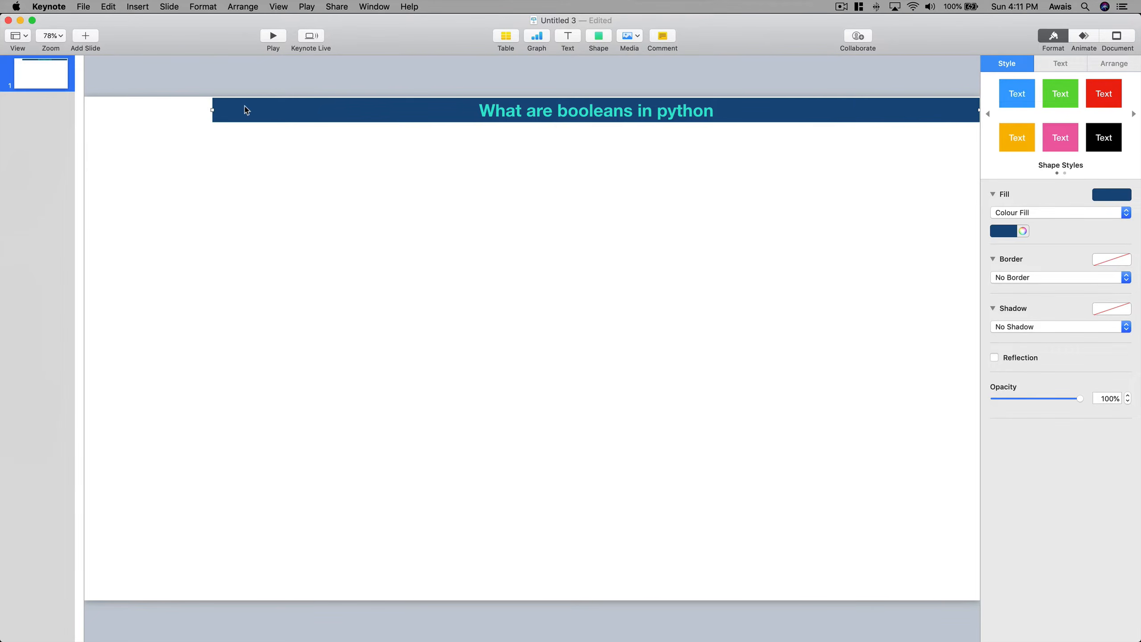
{"action": "mouse_move", "coordinate": [213, 110]}
{"action": "left_mouse_down"}
{"action": "mouse_move", "coordinate": [86, 111]}
{"action": "mouse_move", "coordinate": [210, 112]}
{"action": "left_mouse_up"}
{"action": "left_click", "coordinate": [260, 147]}
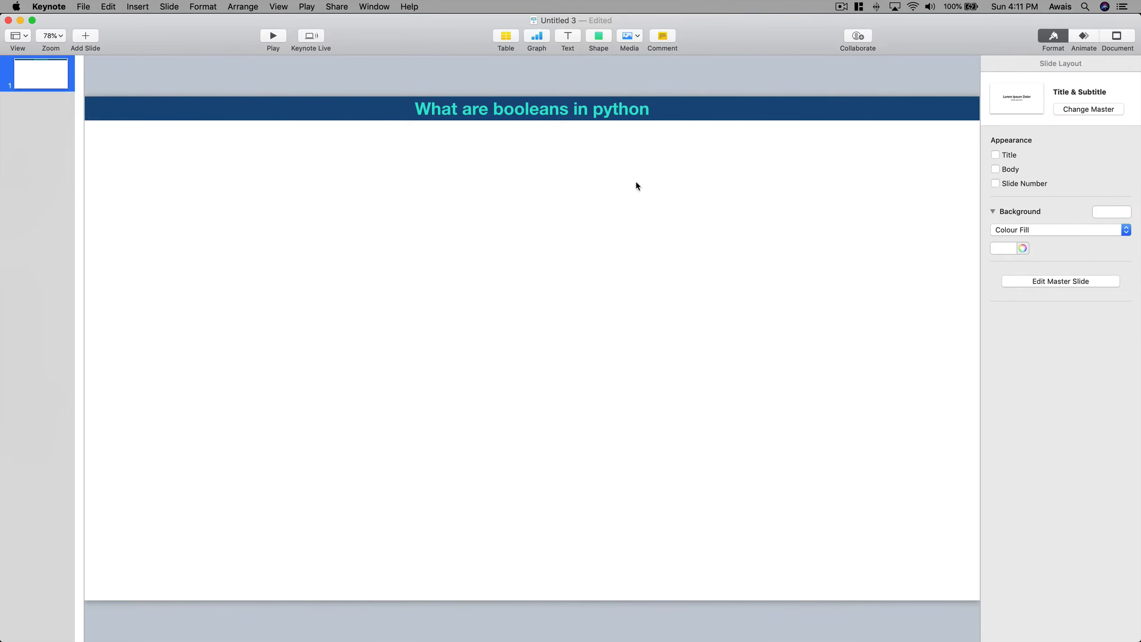
{"action": "left_click", "coordinate": [950, 113]}
{"action": "left_click_drag", "start_coordinate": [980, 109], "coordinate": [979, 108]}
{"action": "left_click", "coordinate": [722, 122]}
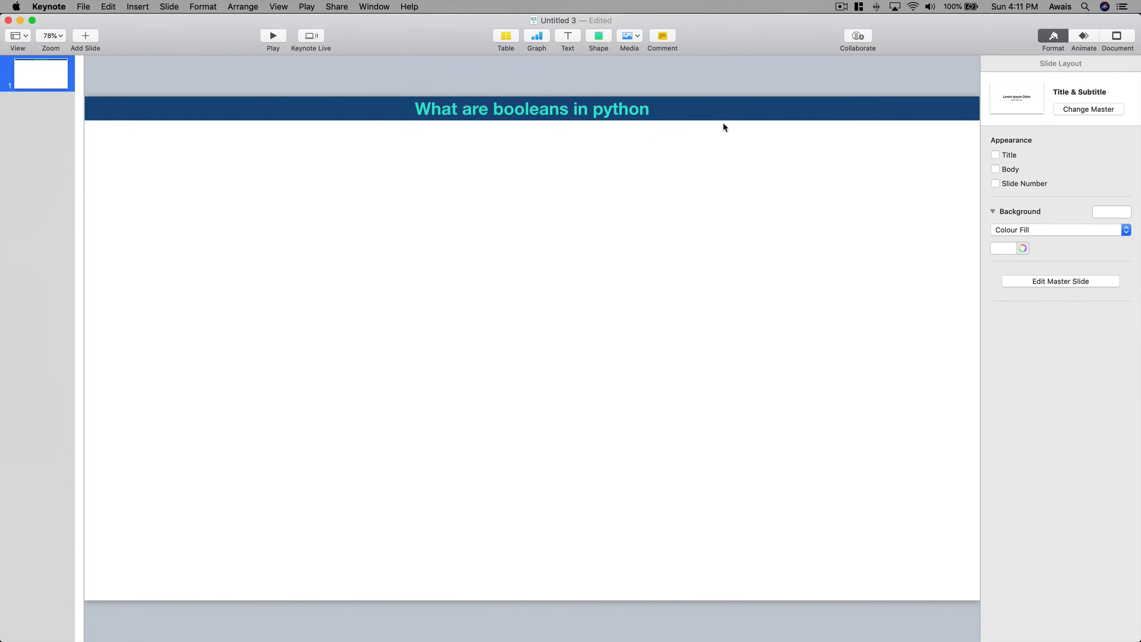
- Try blue, dark blue and black as the booleans heading's text colour, and settle on white
{"action": "left_click", "coordinate": [629, 113]}
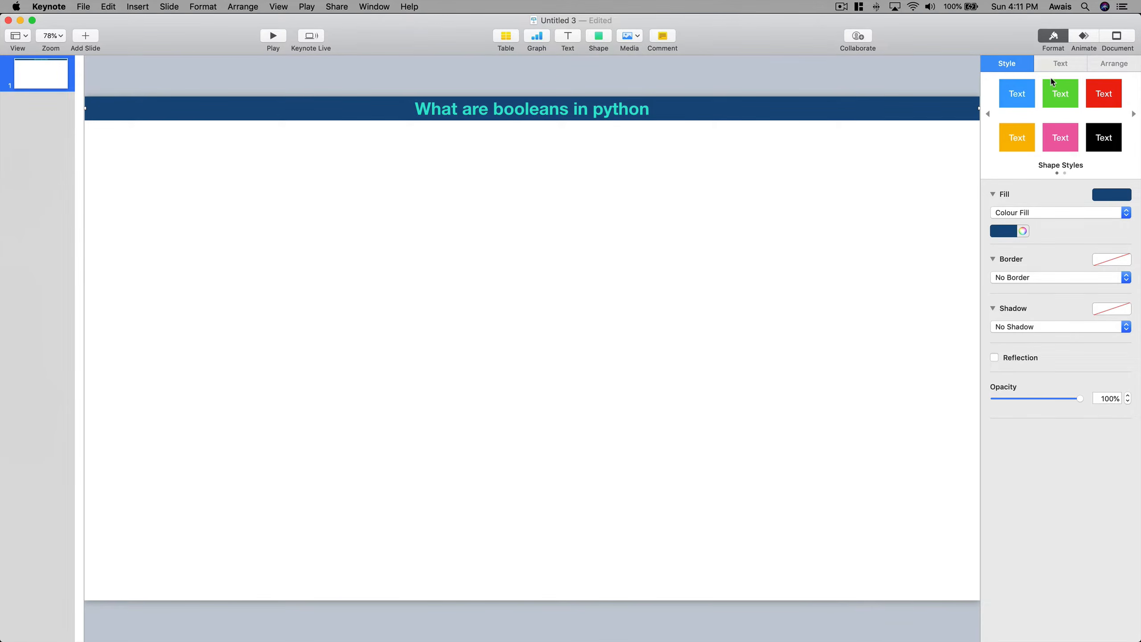
{"action": "left_click", "coordinate": [1058, 64]}
{"action": "left_click", "coordinate": [1102, 267]}
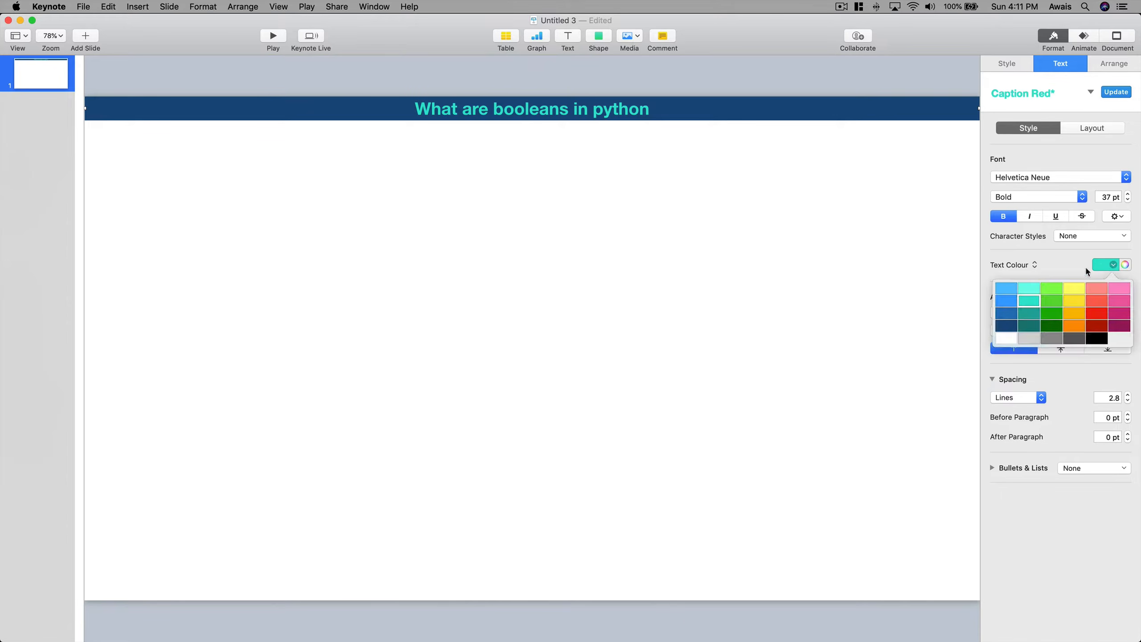
{"action": "left_click", "coordinate": [1007, 307]}
{"action": "left_click", "coordinate": [1104, 265]}
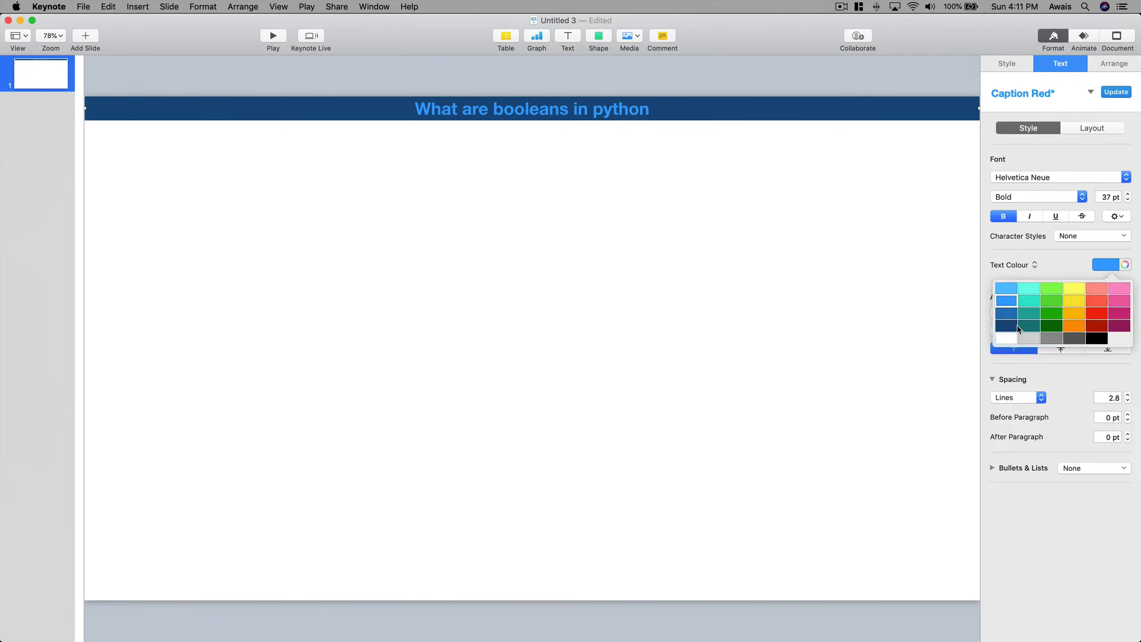
{"action": "left_click", "coordinate": [1006, 325]}
{"action": "left_click", "coordinate": [1103, 268]}
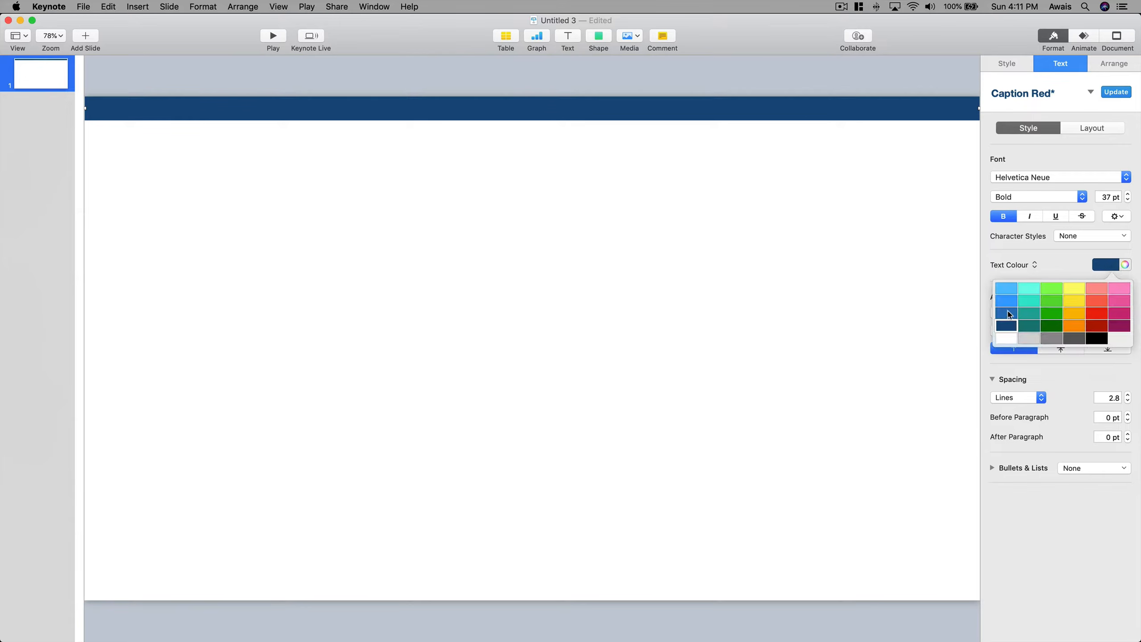
{"action": "left_click", "coordinate": [1095, 338]}
{"action": "left_click", "coordinate": [1105, 269]}
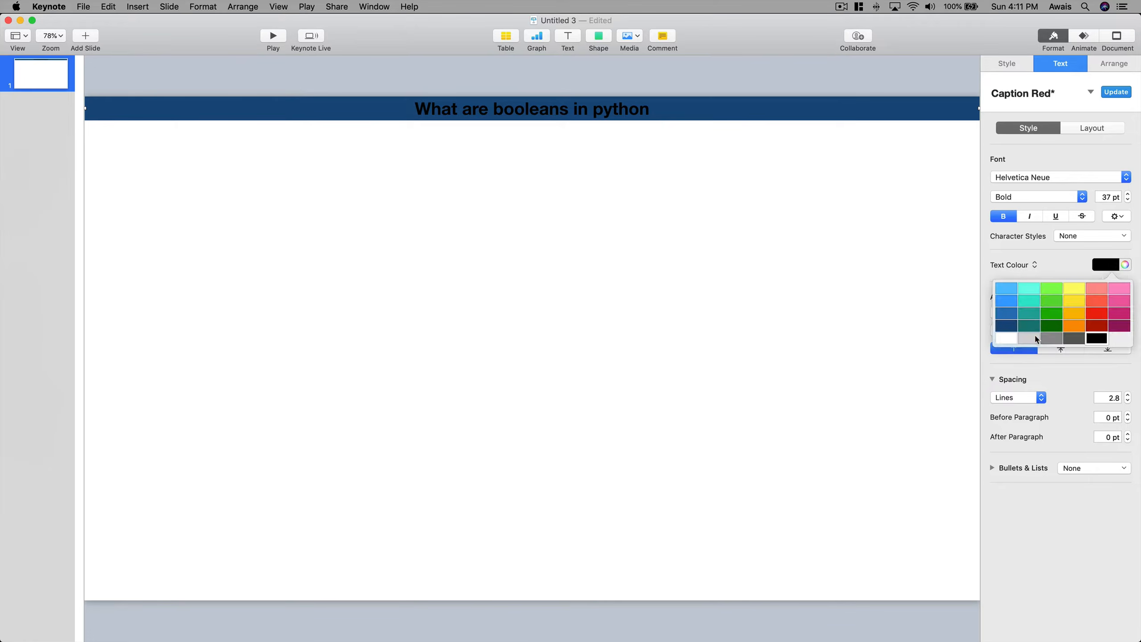
{"action": "left_click", "coordinate": [997, 342]}
{"action": "left_click", "coordinate": [721, 223]}
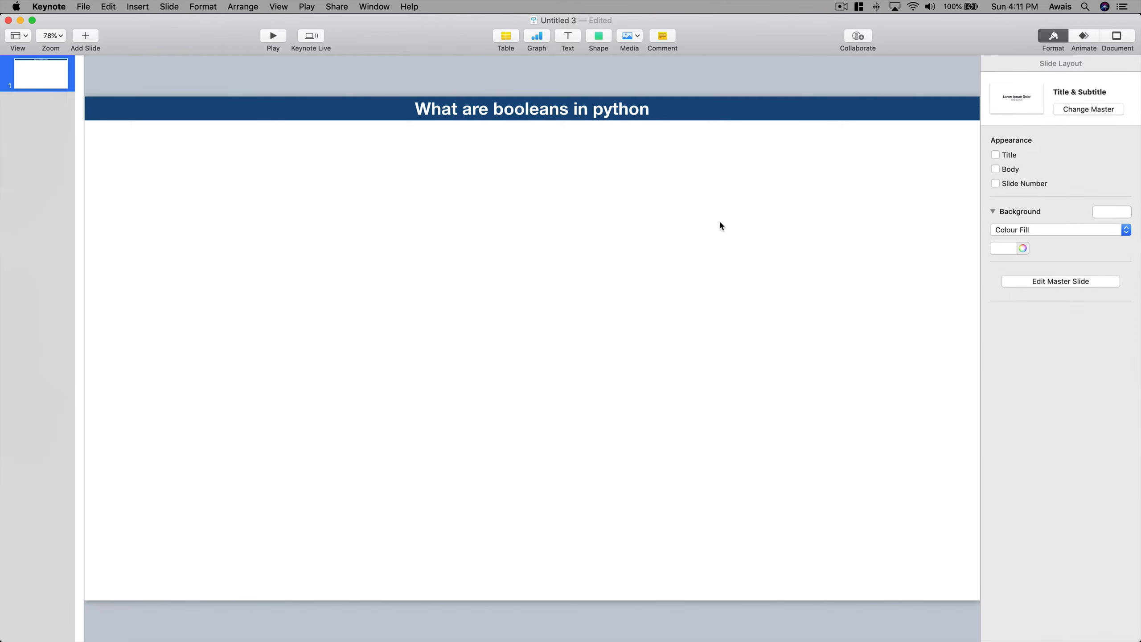
- Increase the booleans heading's font size to 60 pt
{"action": "left_click", "coordinate": [710, 114]}
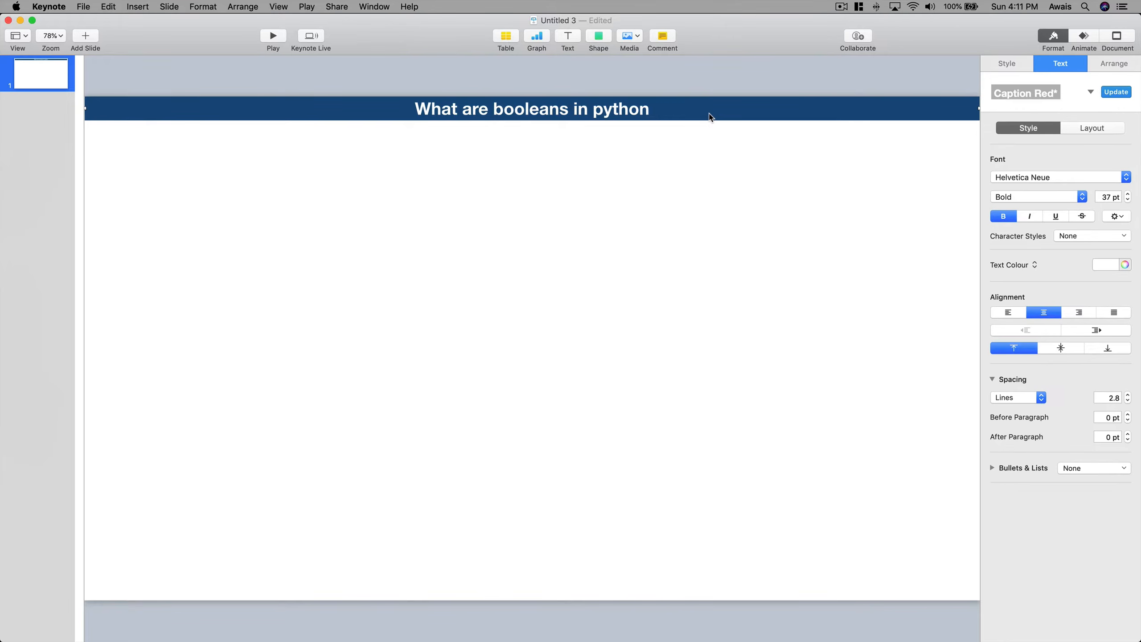
{"action": "left_click_drag", "start_coordinate": [1128, 194], "coordinate": [1130, 195]}
{"action": "left_click", "coordinate": [842, 199]}
{"action": "left_click", "coordinate": [731, 127]}
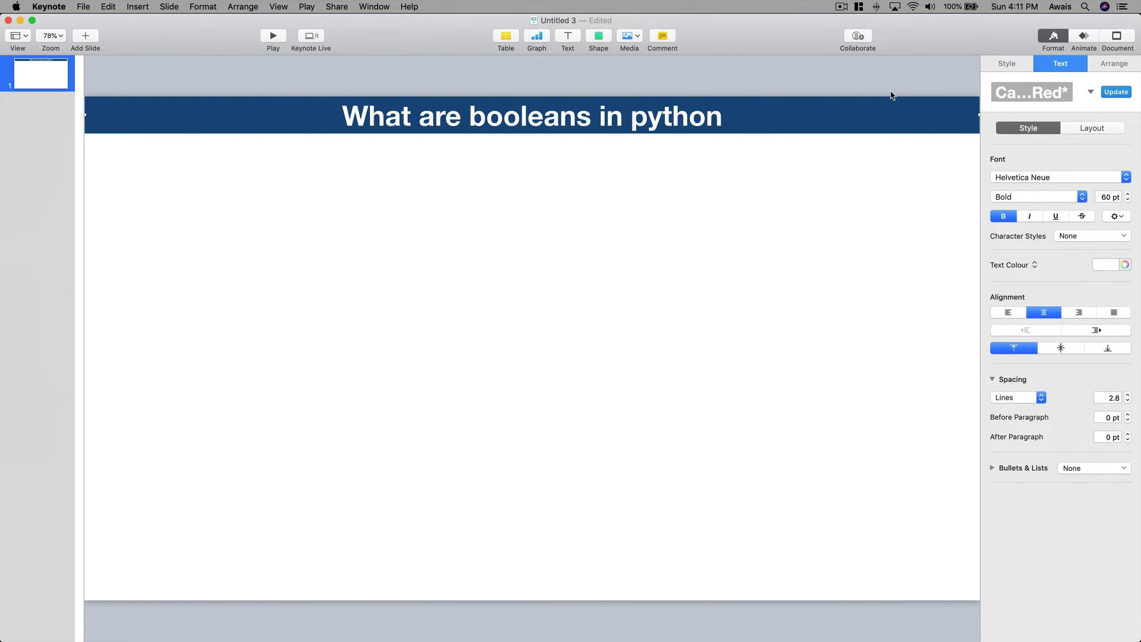
- Save the booleans heading's text formatting as a new paragraph style named "custom header"
{"action": "left_click", "coordinate": [1091, 93]}
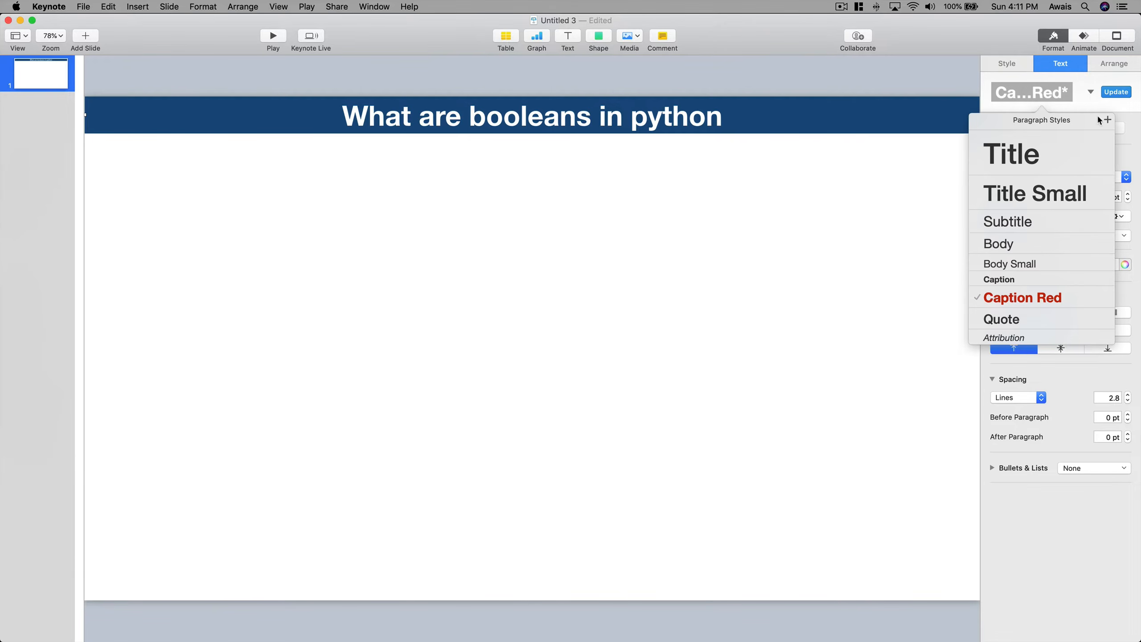
{"action": "left_click", "coordinate": [1107, 120]}
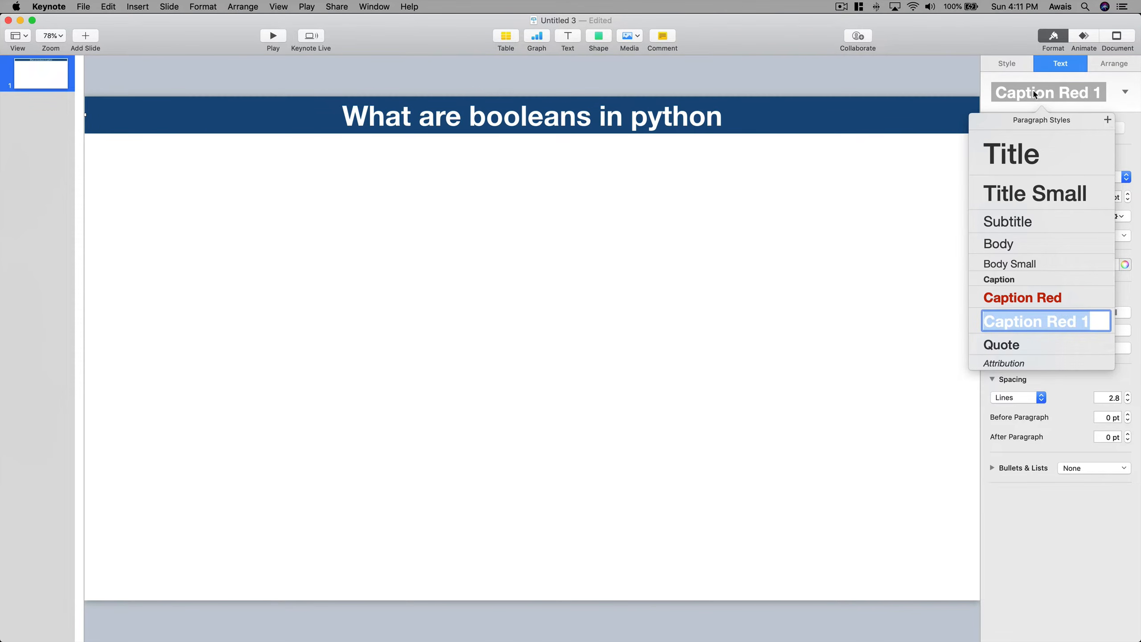
{"action": "left_click", "coordinate": [1046, 320]}
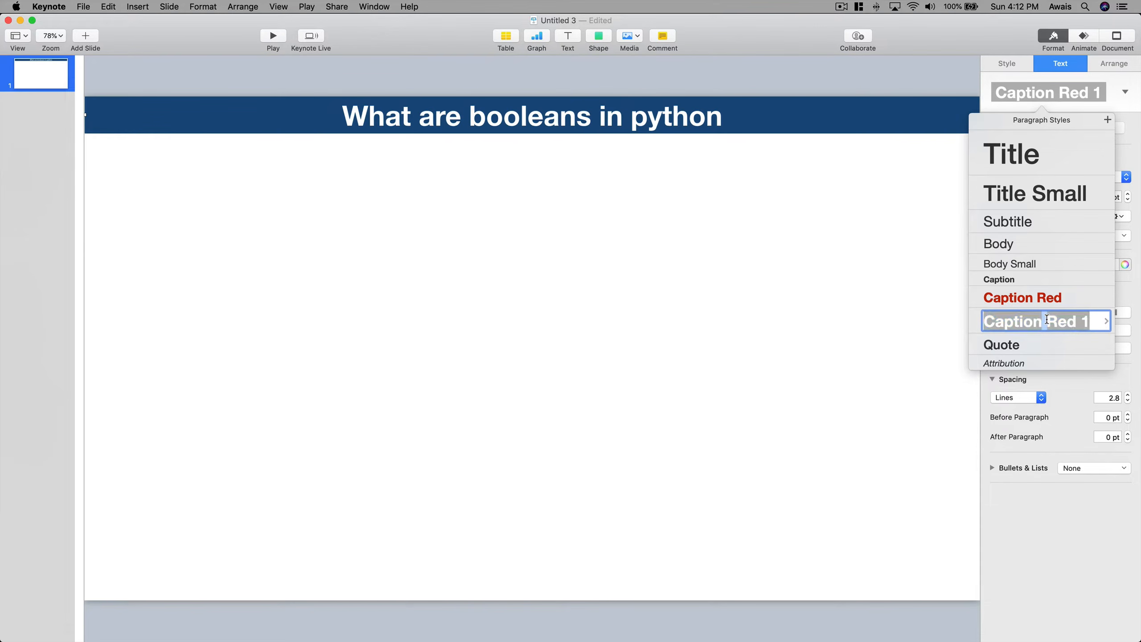
{"action": "key", "text": "super+Right"}
{"action": "key", "text": "BackSpace"}
{"action": "key", "text": "BackSpace"}
{"action": "key", "text": "BackSpace"}
{"action": "key", "text": "BackSpace"}
{"action": "key", "text": "BackSpace"}
{"action": "key", "text": "BackSpace"}
{"action": "key", "text": "BackSpace"}
{"action": "key", "text": "BackSpace"}
{"action": "key", "text": "BackSpace"}
{"action": "key", "text": "BackSpace"}
{"action": "key", "text": "BackSpace"}
{"action": "key", "text": "BackSpace"}
{"action": "key", "text": "BackSpace"}
{"action": "type", "text": "cutom header"}
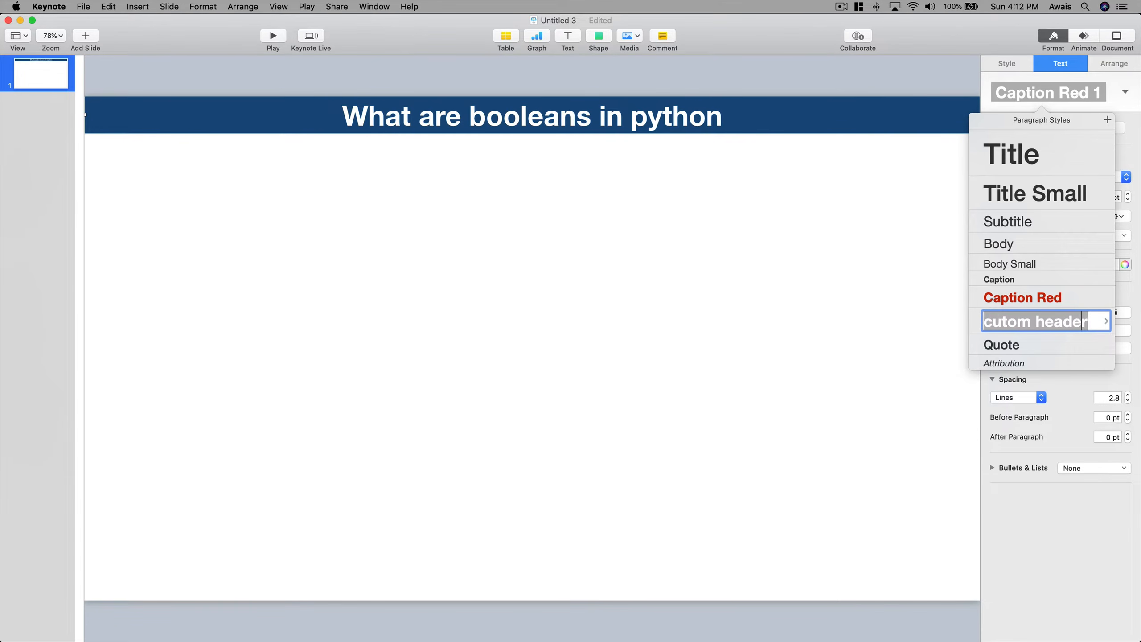
{"action": "key", "text": "Left"}
{"action": "key", "text": "Left"}
{"action": "key", "text": "Left"}
{"action": "key", "text": "Left"}
{"action": "key", "text": "Left"}
{"action": "type", "text": "s"}
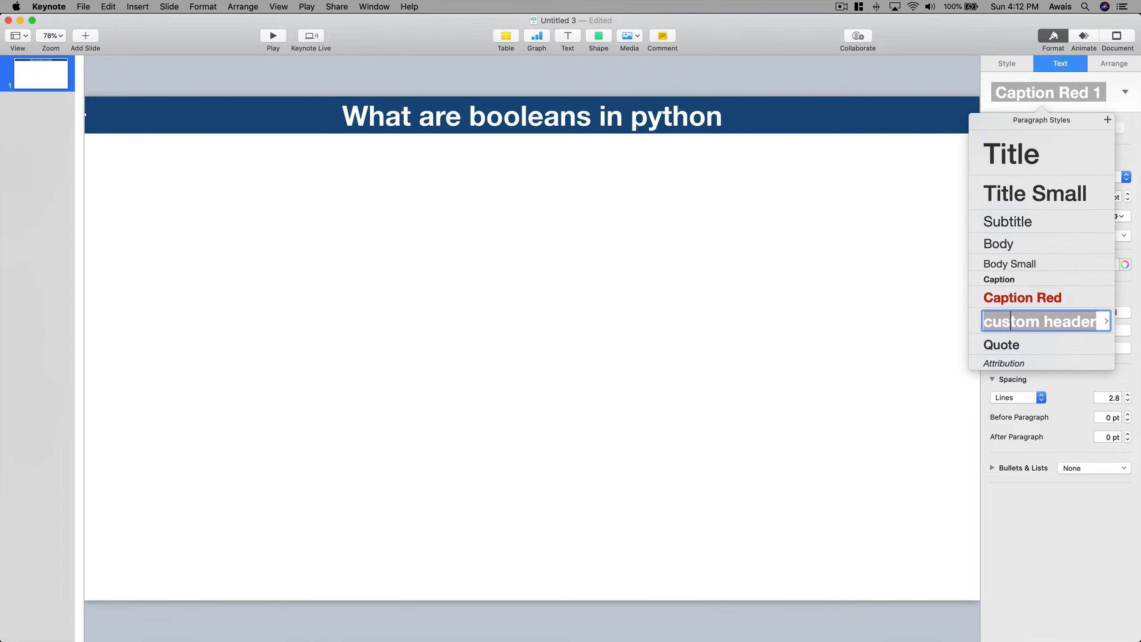
{"action": "key", "text": "Return"}
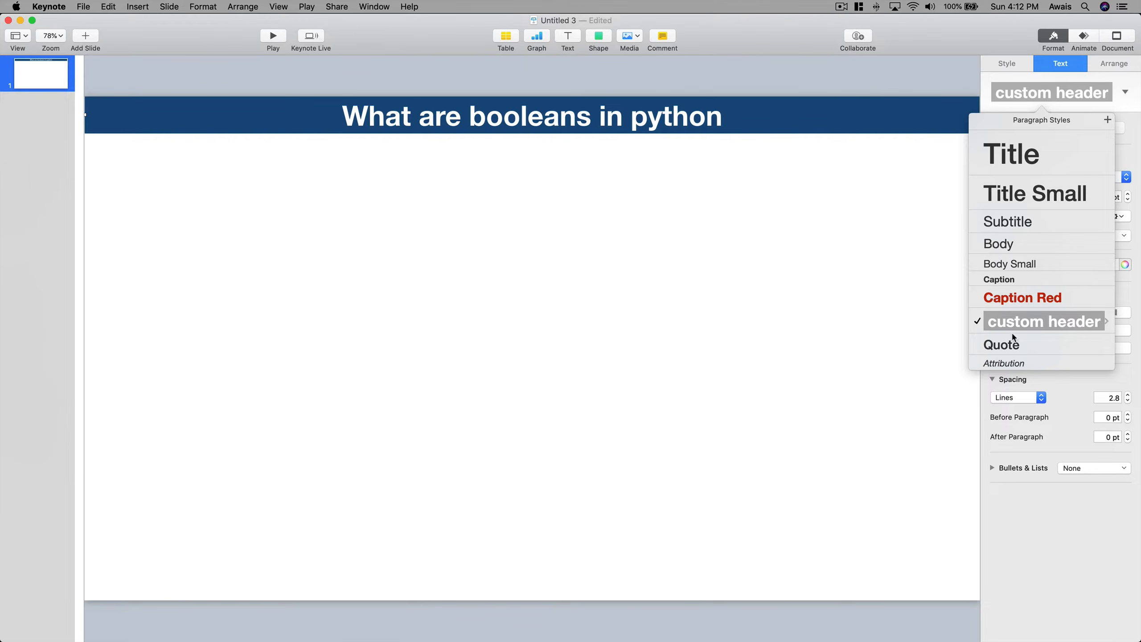
{"action": "left_click", "coordinate": [890, 260]}
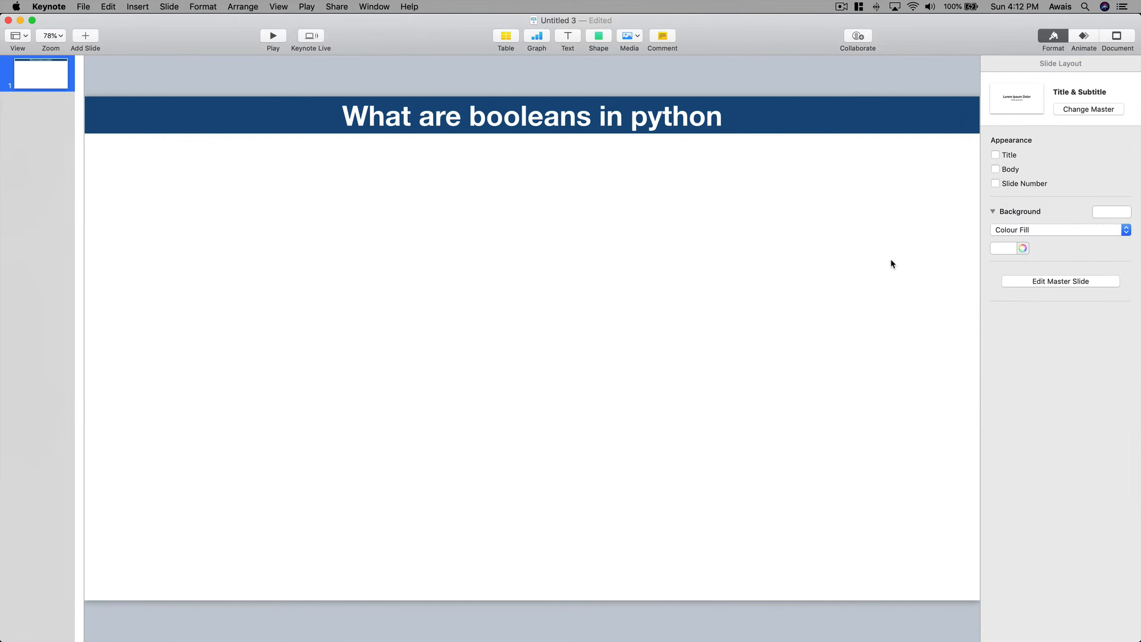
{"action": "left_click", "coordinate": [727, 128]}
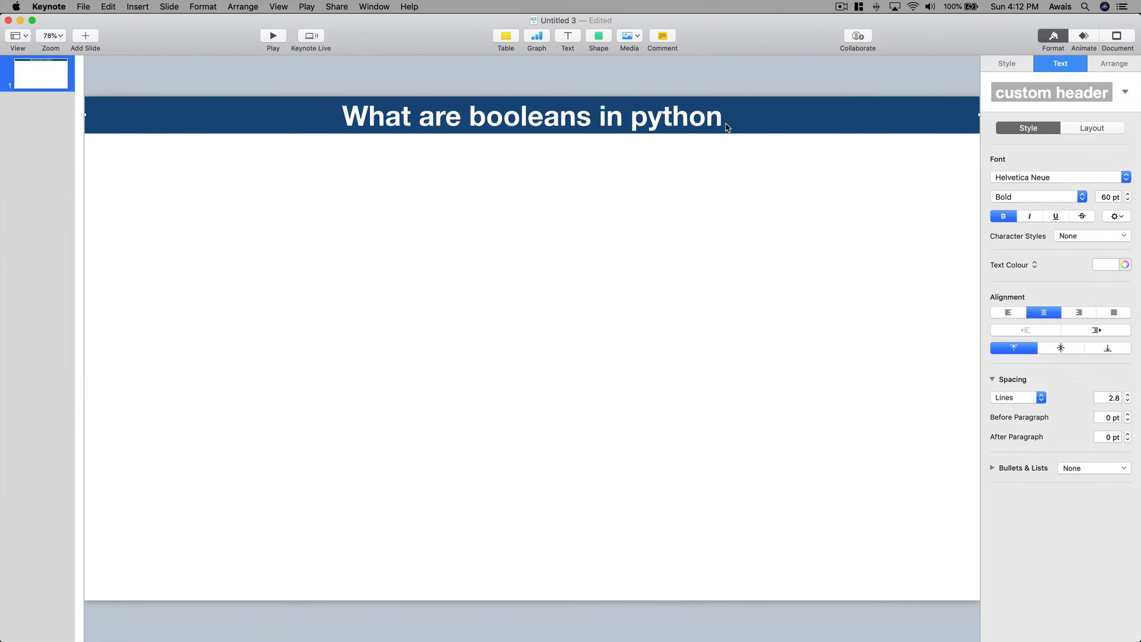
{"action": "left_click", "coordinate": [723, 155]}
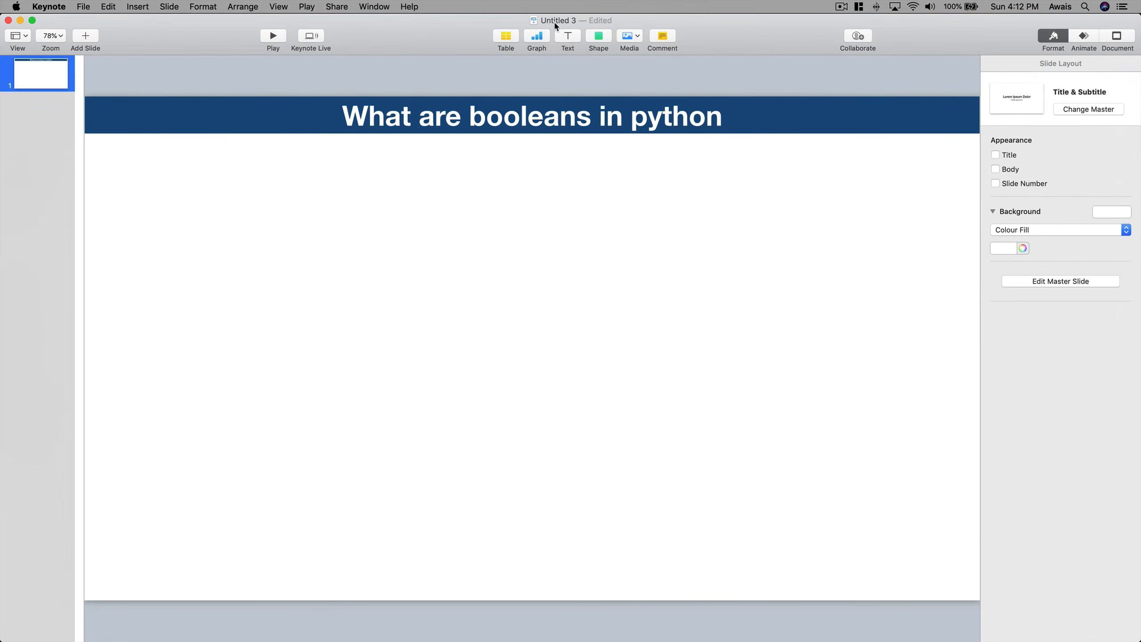
- Add a wide text box below the heading bar containing "What is variable in python"
{"action": "left_click", "coordinate": [567, 39]}
{"action": "left_click_drag", "start_coordinate": [545, 346], "coordinate": [916, 239]}
{"action": "left_click_drag", "start_coordinate": [753, 257], "coordinate": [626, 232]}
{"action": "double_click", "coordinate": [626, 232]}
{"action": "type", "text": "Whis V"}
{"action": "key", "text": "BackSpace"}
{"action": "key", "text": "BackSpace"}
{"action": "key", "text": "BackSpace"}
{"action": "key", "text": "BackSpace"}
{"action": "type", "text": "at is variable in python"}
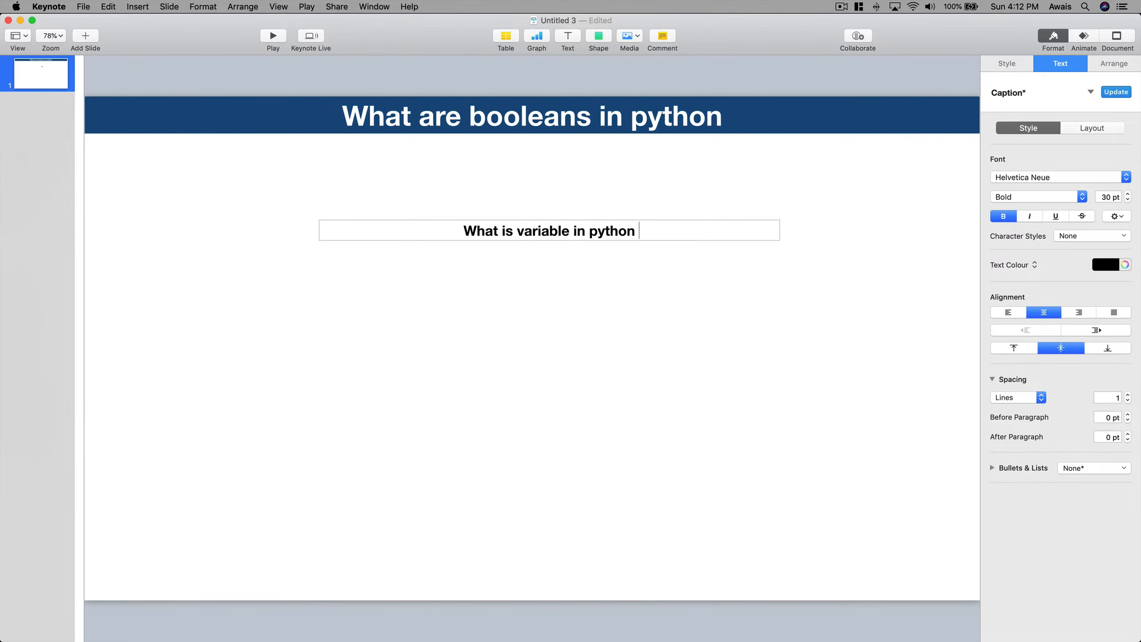
{"action": "left_click", "coordinate": [652, 255]}
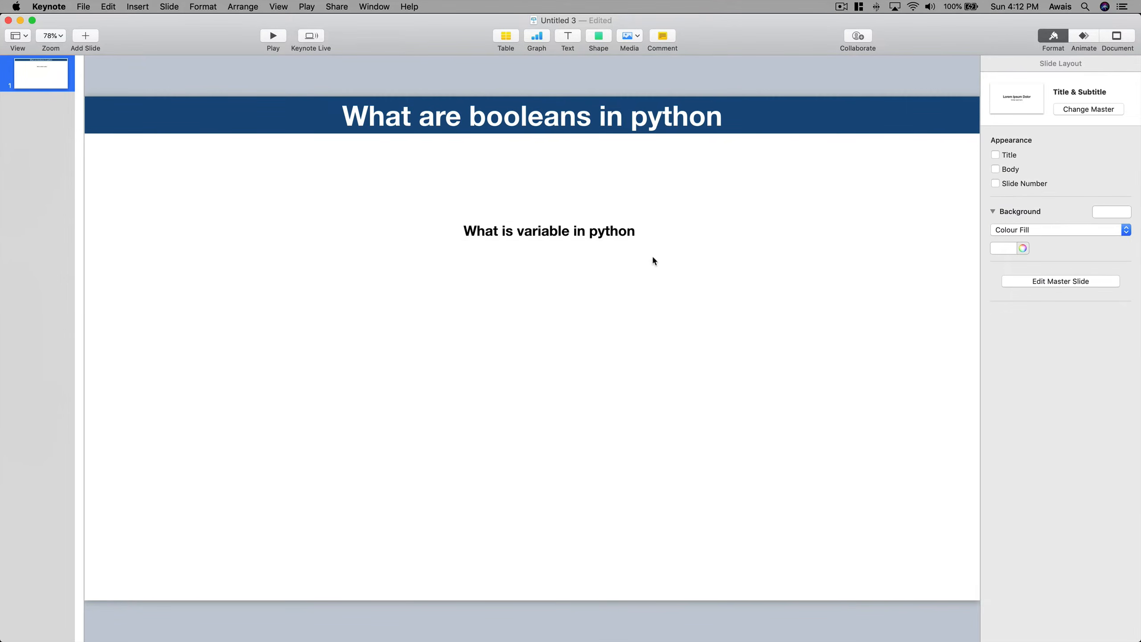
- Apply the "custom header" paragraph style to the variable text box
{"action": "left_click", "coordinate": [649, 232]}
{"action": "left_click", "coordinate": [1056, 108]}
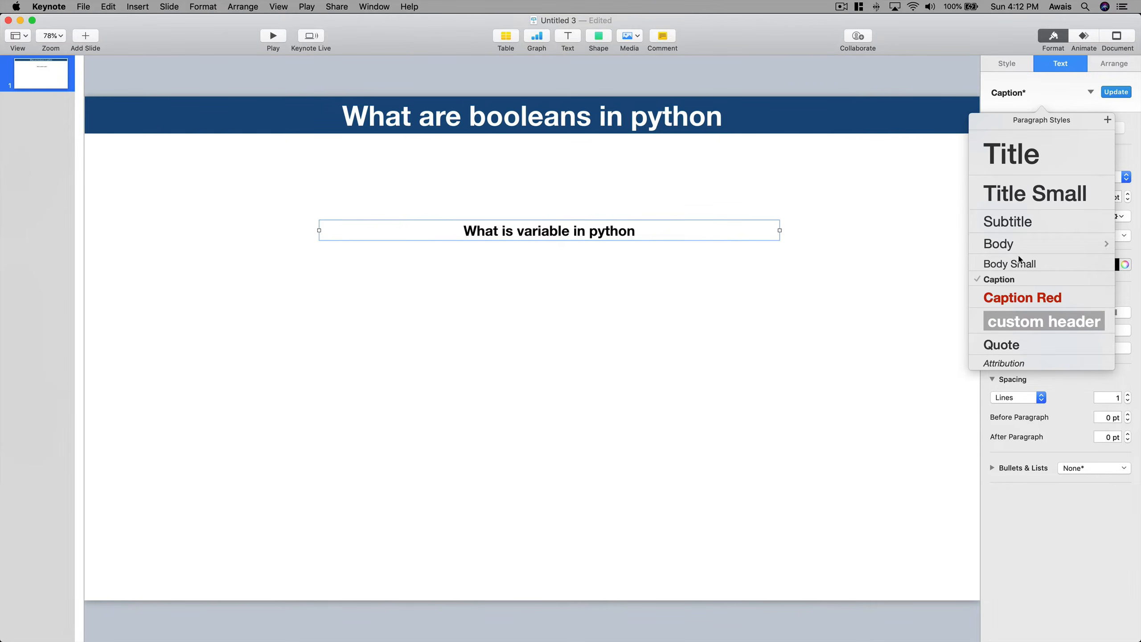
{"action": "left_click", "coordinate": [1029, 322]}
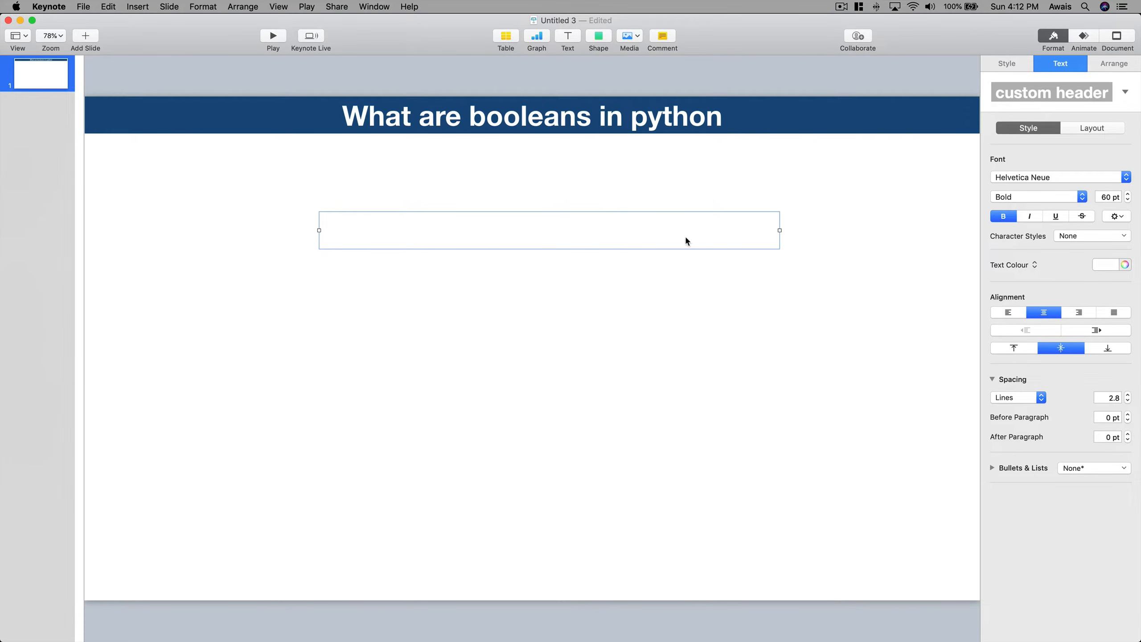
{"action": "double_click", "coordinate": [1109, 197]}
- Save the booleans heading bar's dark blue look as a new shape style
{"action": "left_click", "coordinate": [1005, 64]}
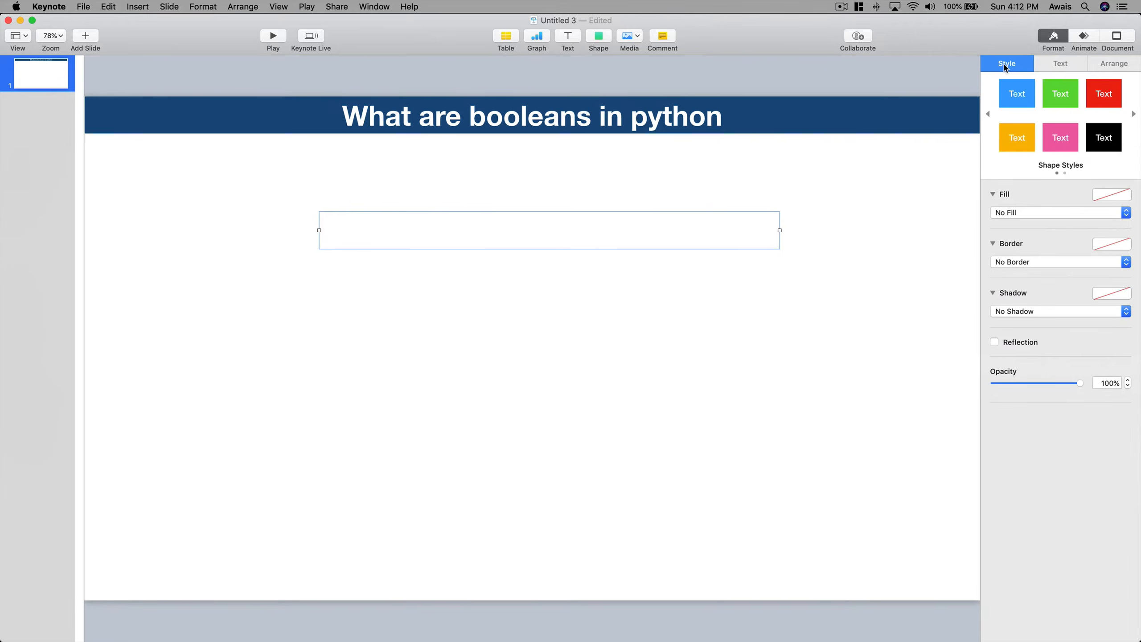
{"action": "left_click", "coordinate": [758, 115]}
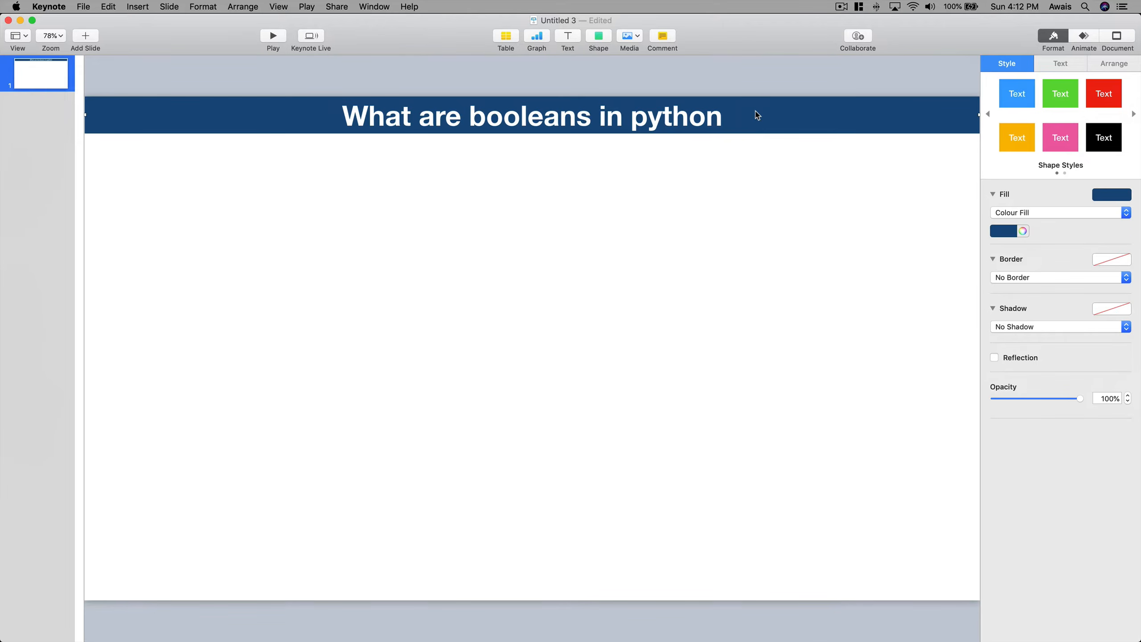
{"action": "left_click", "coordinate": [1134, 114]}
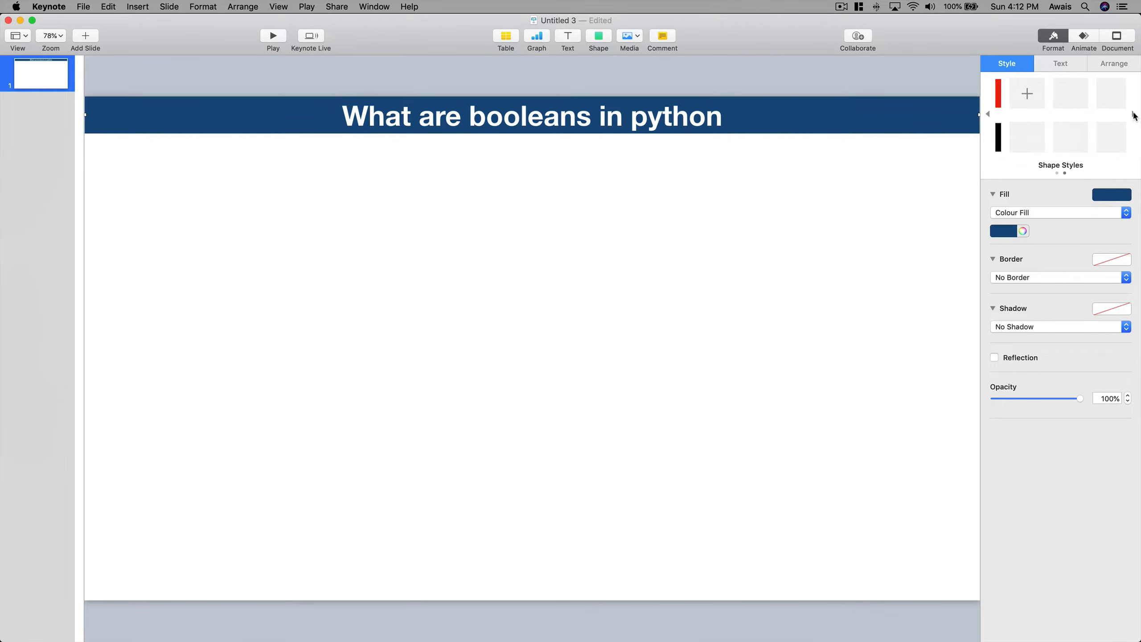
{"action": "left_click", "coordinate": [1024, 97]}
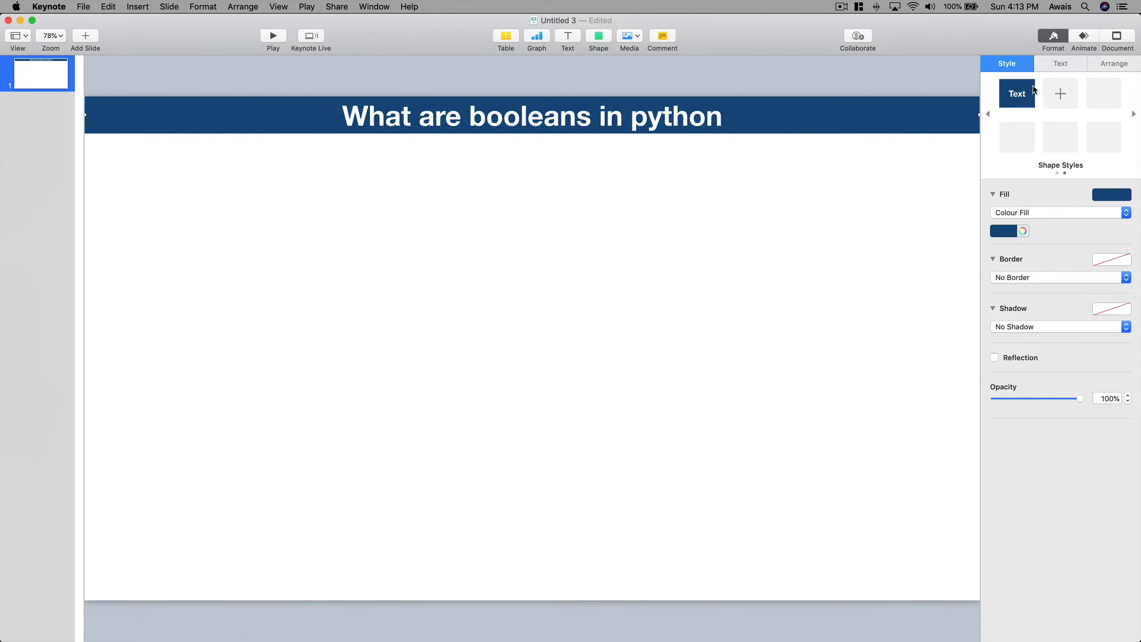
{"action": "left_click", "coordinate": [650, 179]}
- Apply the saved dark blue shape style to the variable text box and review its text and shape formatting
{"action": "left_click", "coordinate": [625, 219]}
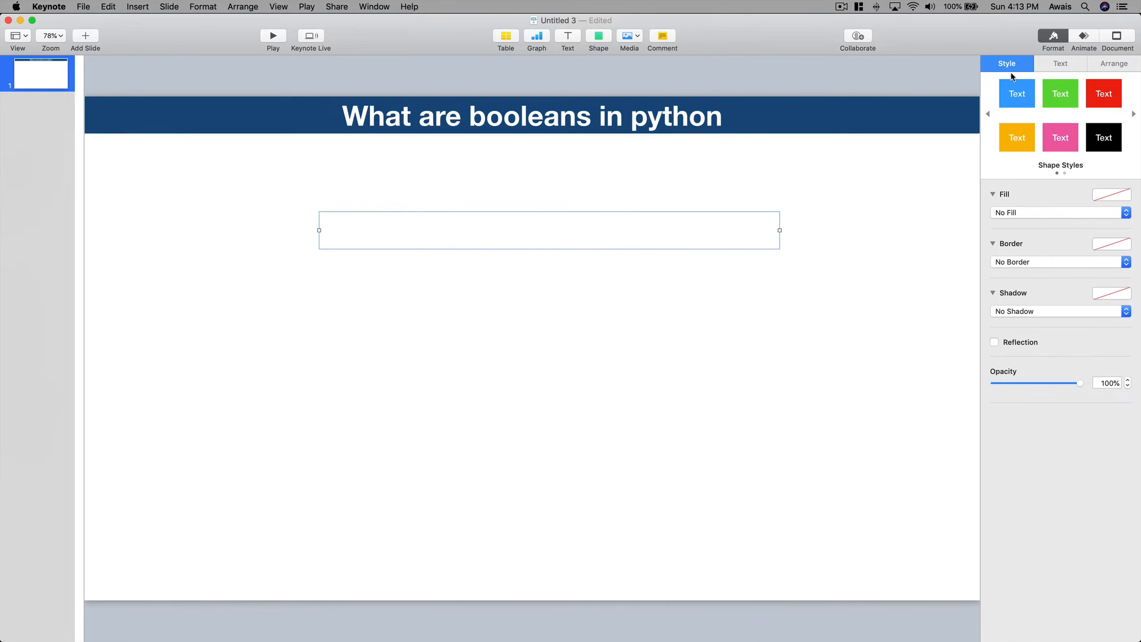
{"action": "left_click", "coordinate": [1133, 114]}
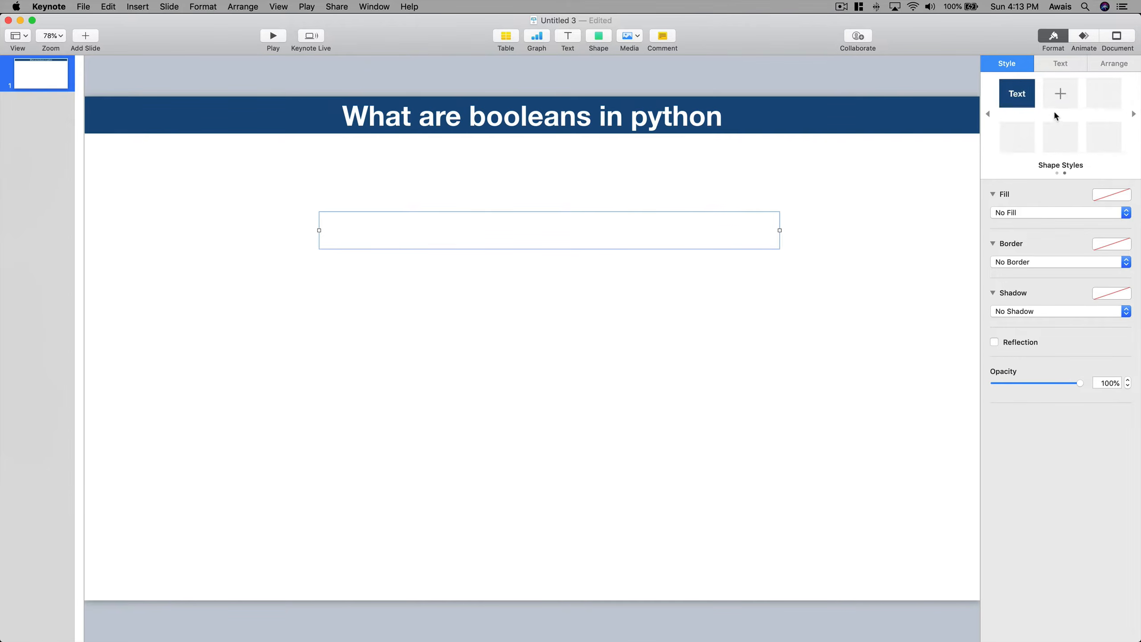
{"action": "left_click", "coordinate": [1025, 96]}
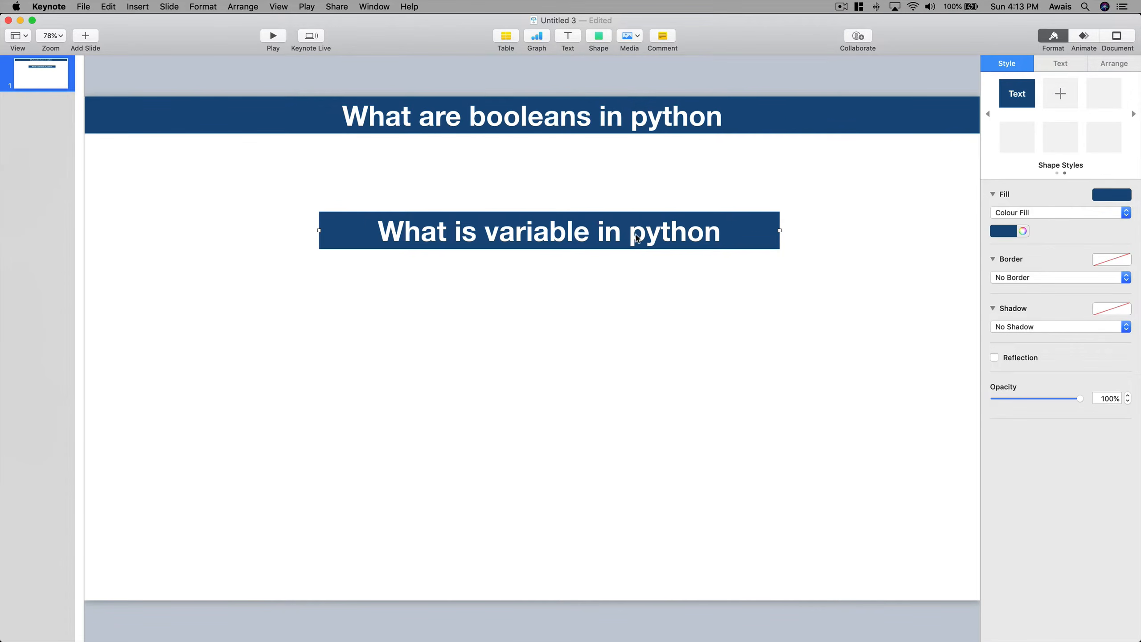
{"action": "left_click", "coordinate": [1056, 66]}
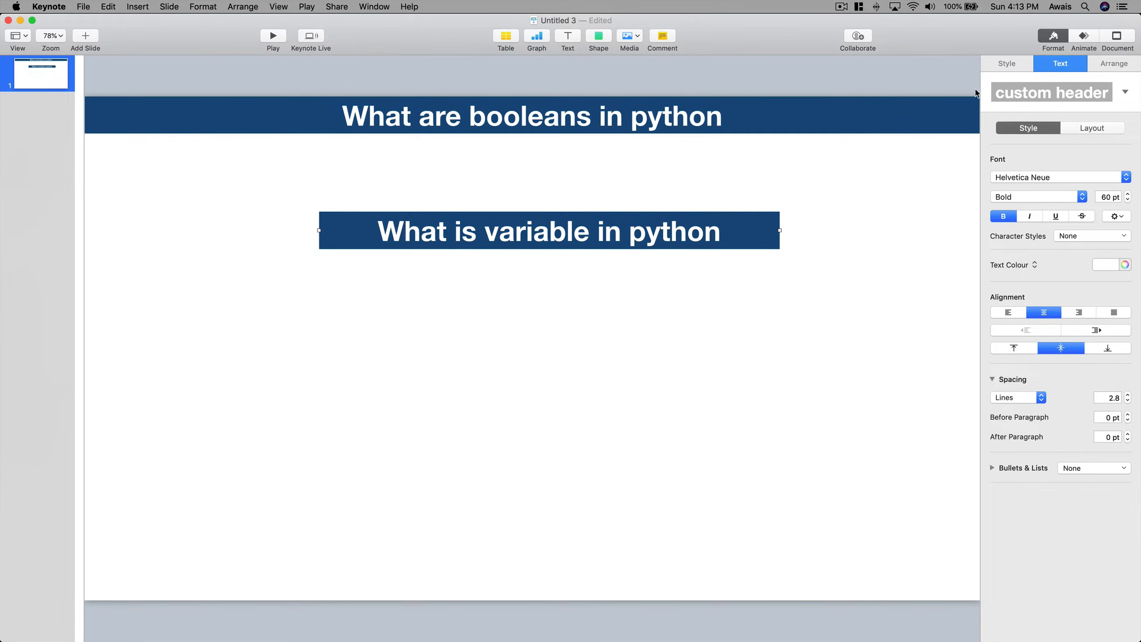
{"action": "left_click", "coordinate": [998, 66]}
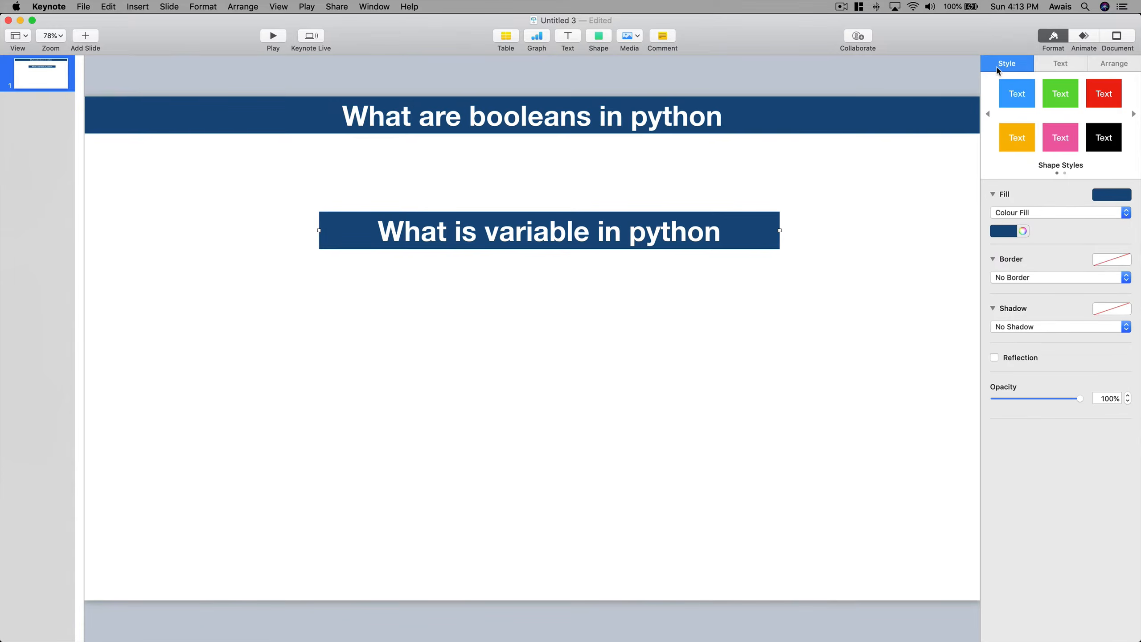
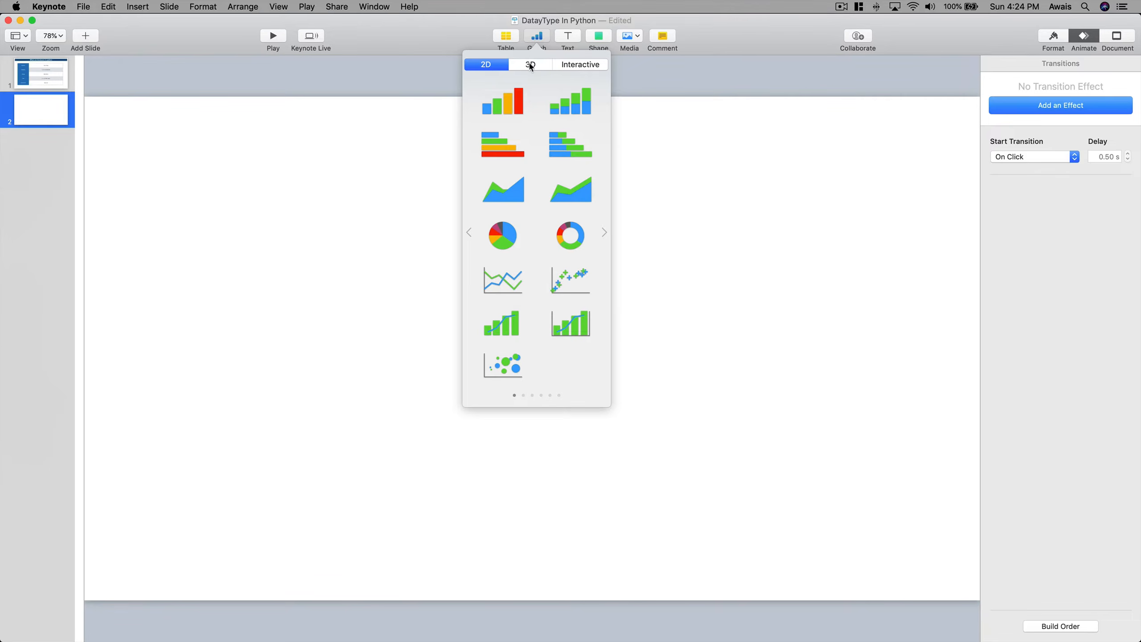
- Browse the 3D and interactive graph types, insert a 2D column graph on the second slide, and move it up to the horizontal centre
{"action": "left_click", "coordinate": [531, 65]}
{"action": "left_click", "coordinate": [569, 68]}
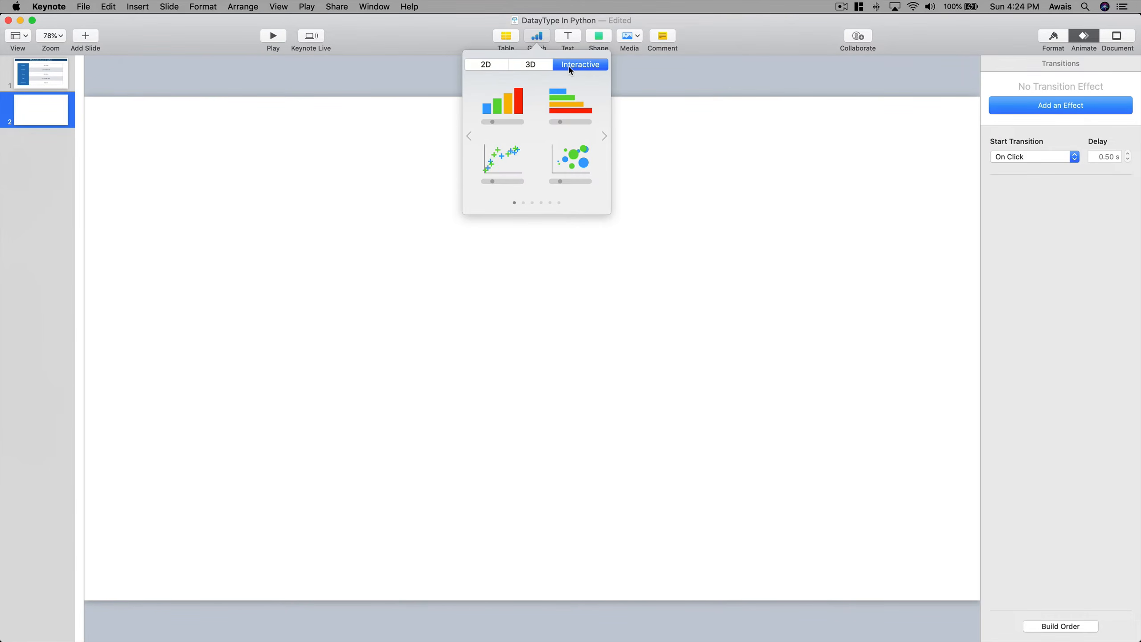
{"action": "left_click", "coordinate": [485, 66]}
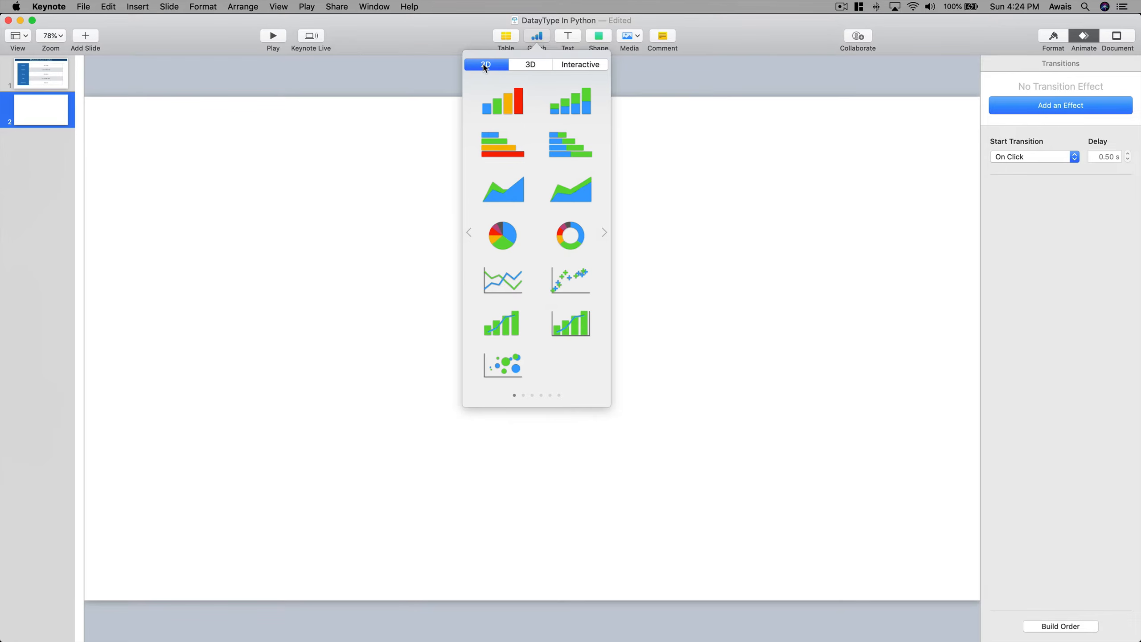
{"action": "left_click", "coordinate": [506, 112]}
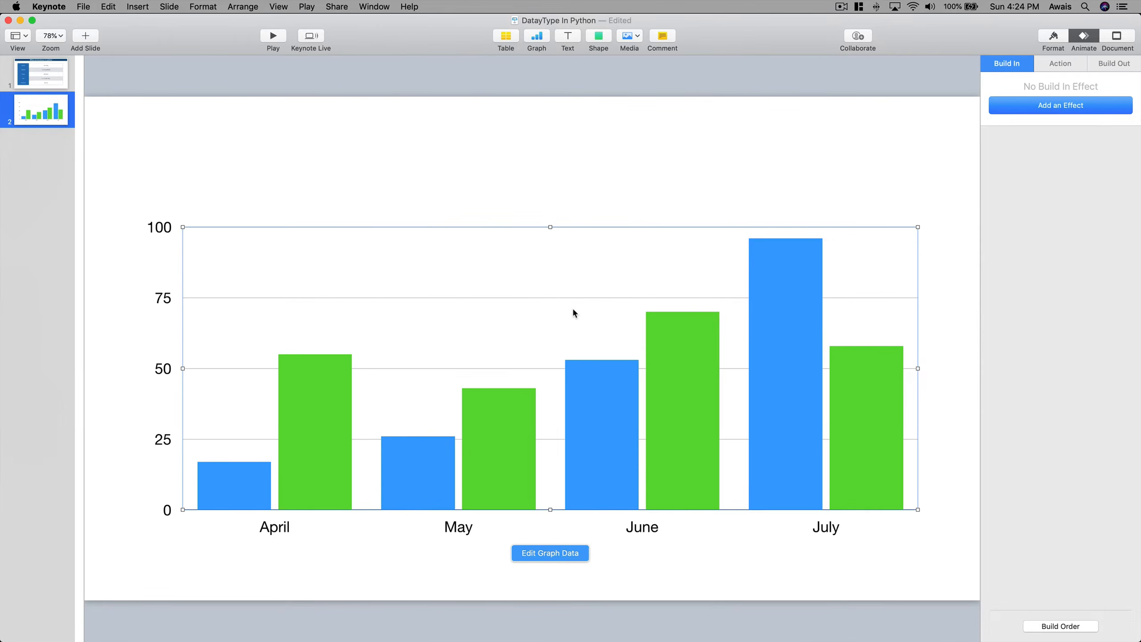
{"action": "left_click_drag", "start_coordinate": [572, 307], "coordinate": [558, 246]}
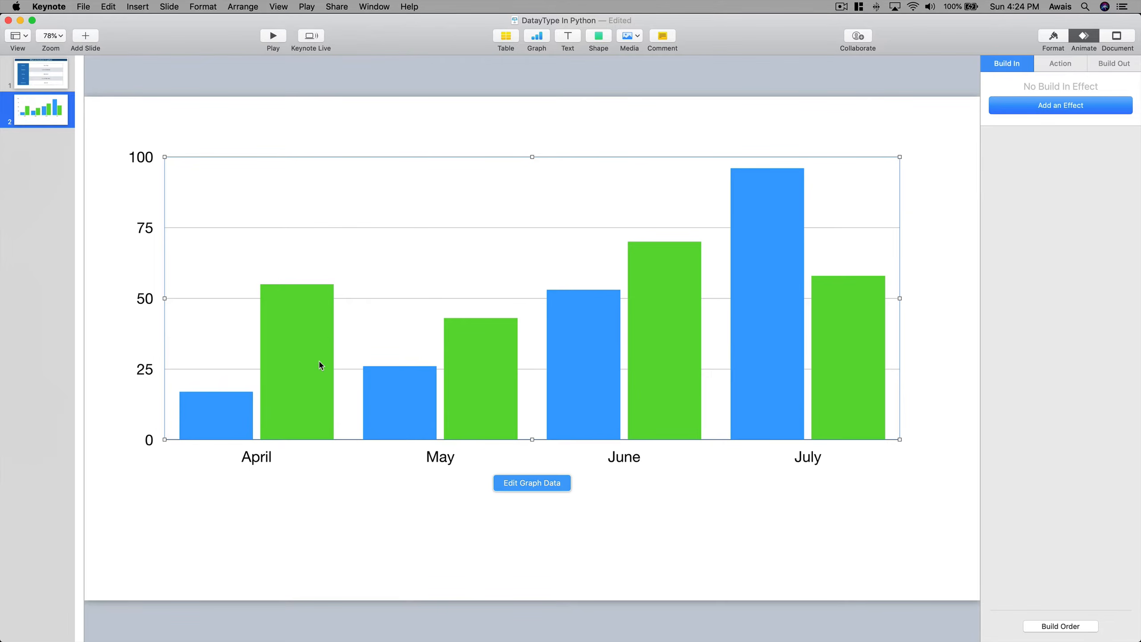
- Open the column graph's data for editing and widen and reposition the data window so every month column fits
{"action": "left_click", "coordinate": [323, 340]}
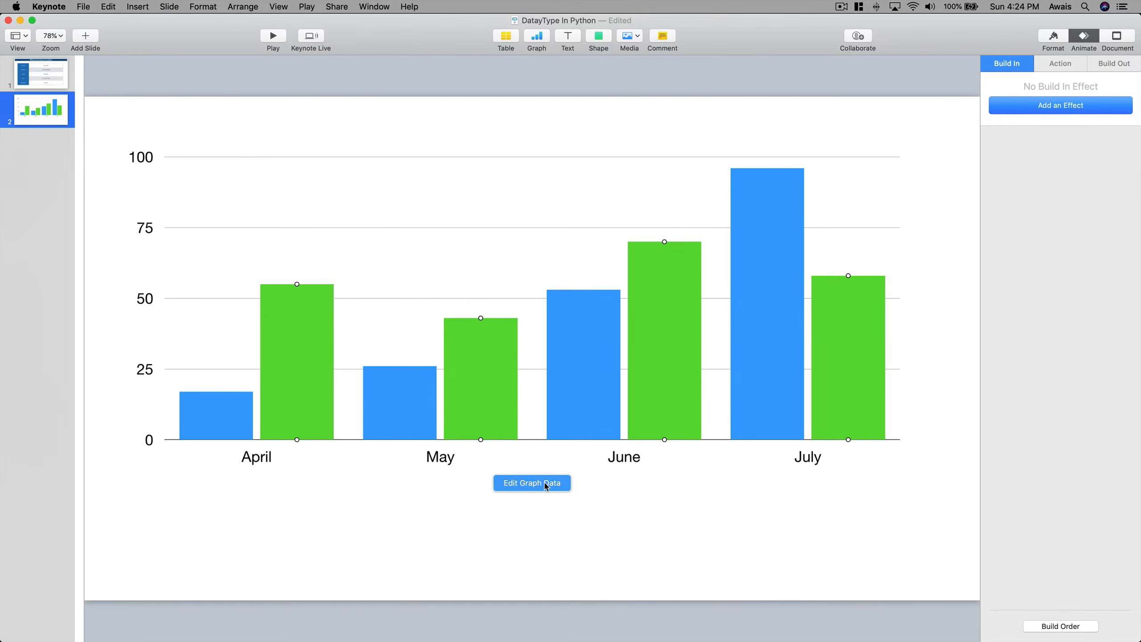
{"action": "left_click", "coordinate": [524, 483]}
{"action": "left_click_drag", "start_coordinate": [993, 459], "coordinate": [449, 105]}
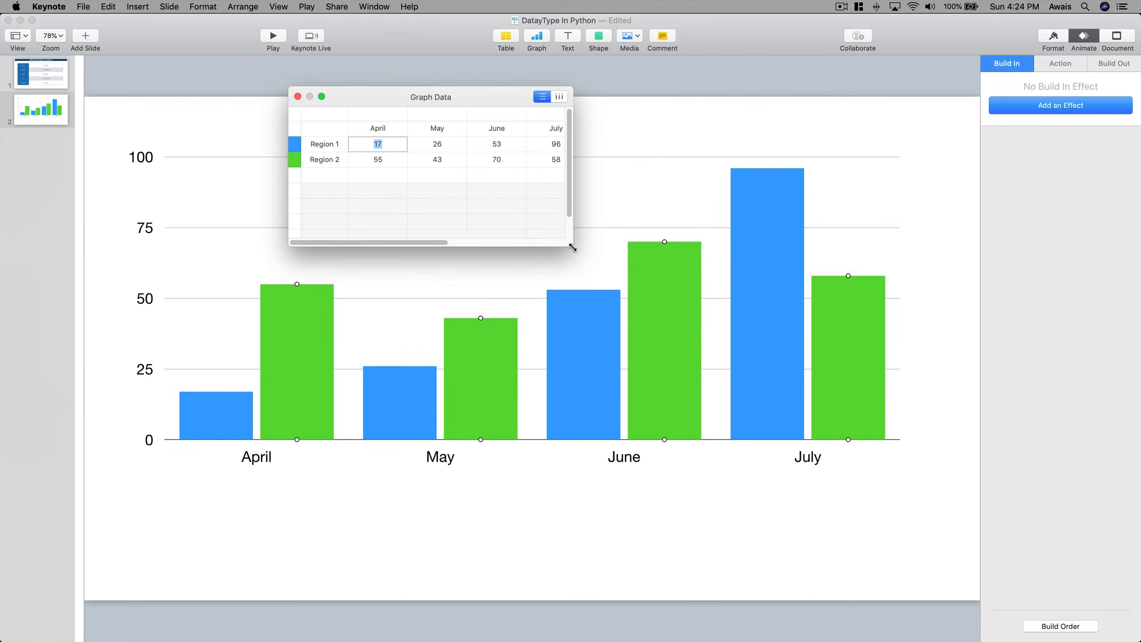
{"action": "left_click_drag", "start_coordinate": [571, 246], "coordinate": [983, 242]}
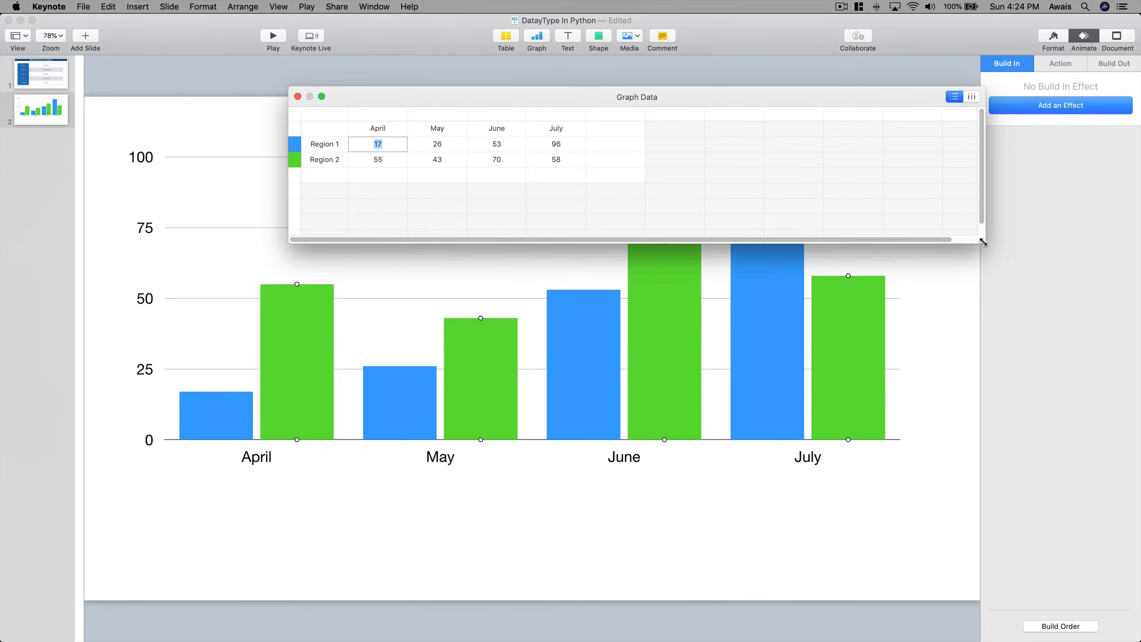
{"action": "left_click_drag", "start_coordinate": [533, 102], "coordinate": [586, 78]}
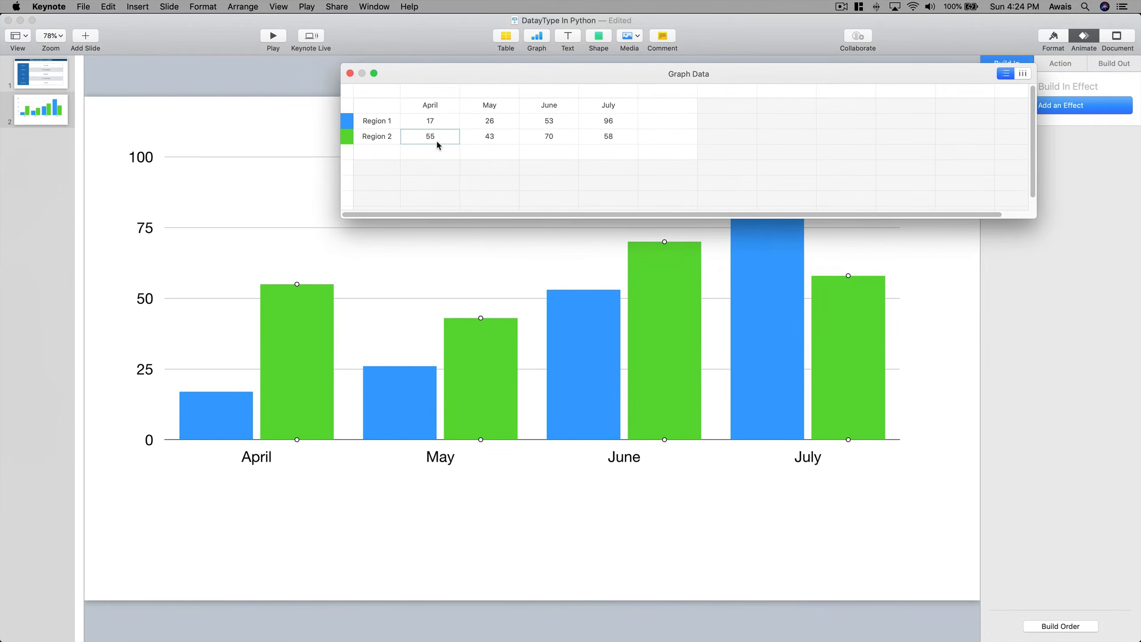
- Rename the graph's data series Region 1 to Youtube and Region 2 to Udemy, and save the presentation
{"action": "left_click", "coordinate": [358, 121]}
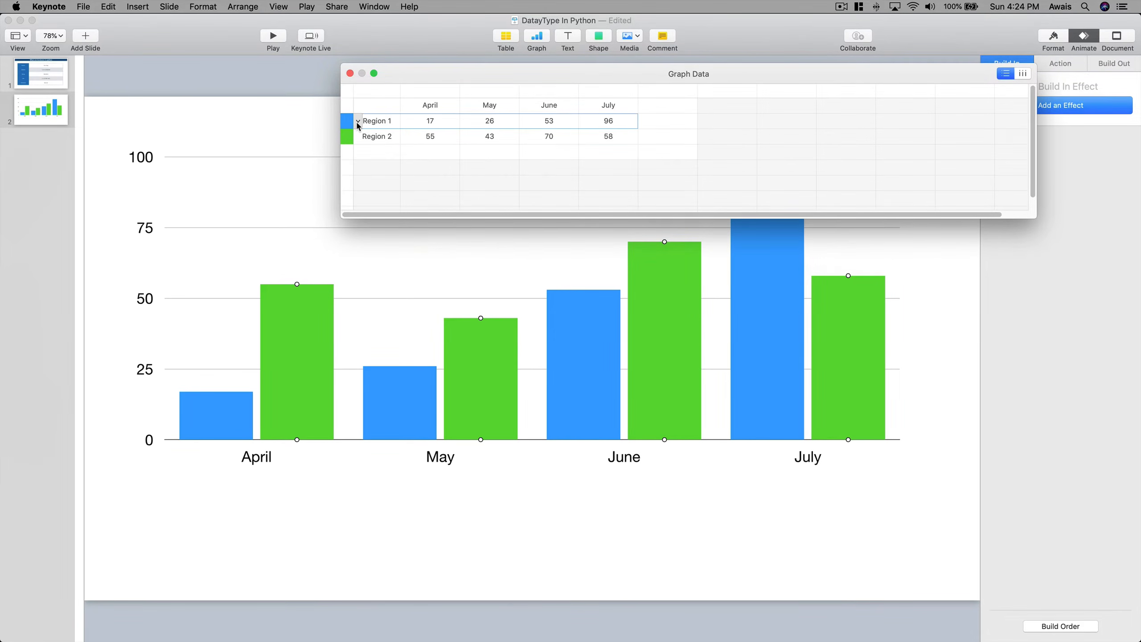
{"action": "left_click", "coordinate": [358, 121]}
{"action": "left_click", "coordinate": [504, 146]}
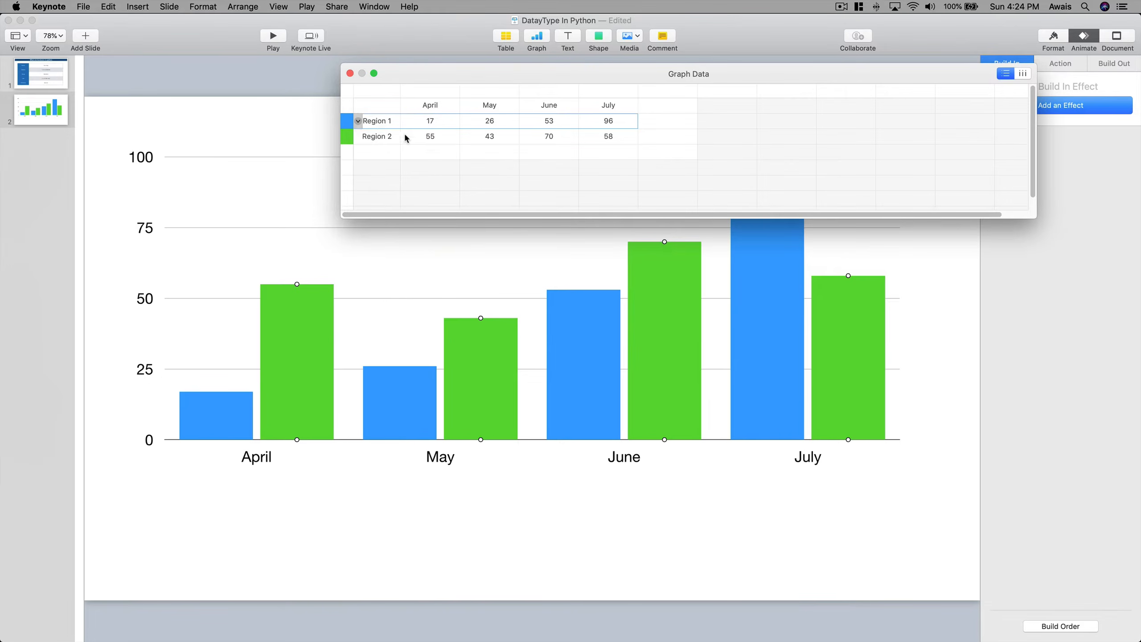
{"action": "left_click", "coordinate": [380, 120]}
{"action": "left_click", "coordinate": [382, 121]}
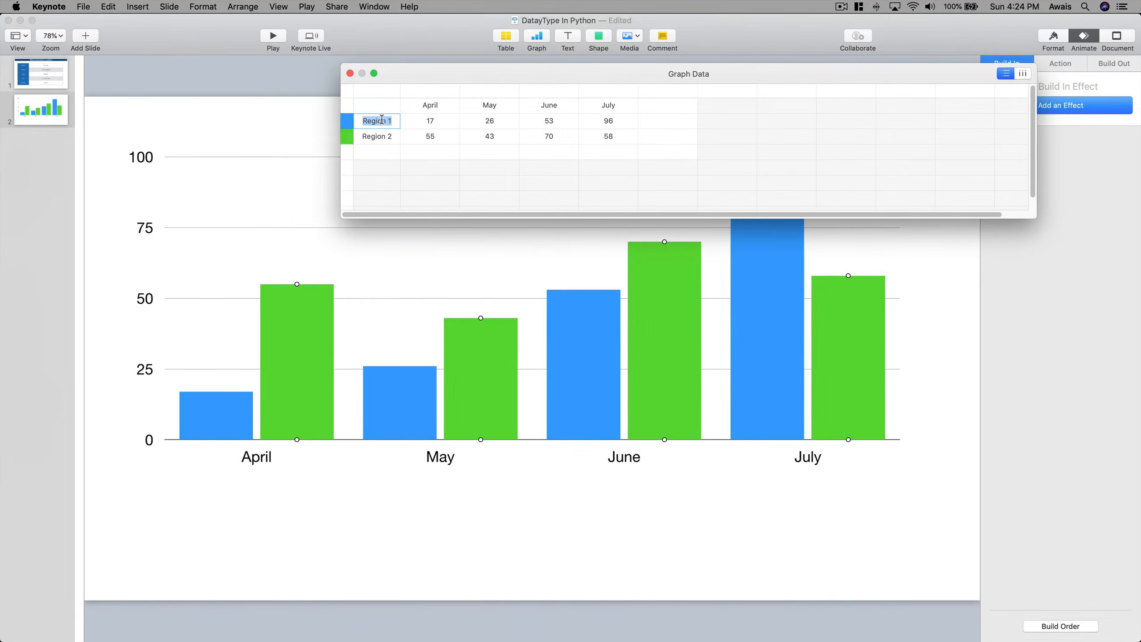
{"action": "type", "text": "Youtube"}
{"action": "left_click", "coordinate": [382, 137]}
{"action": "left_click", "coordinate": [383, 137]}
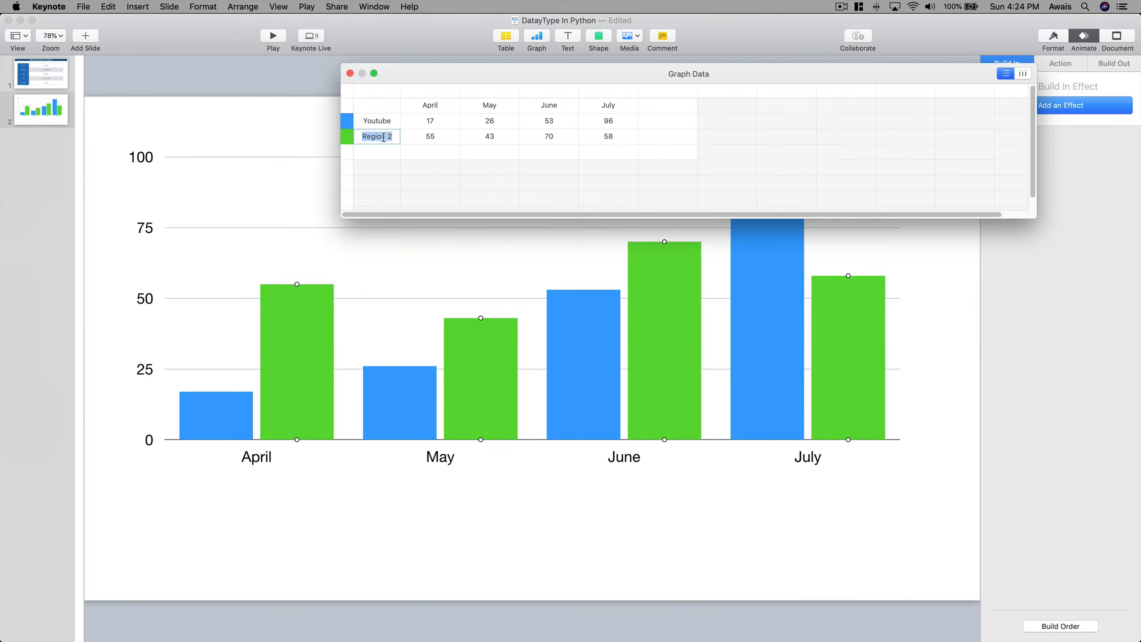
{"action": "type", "text": "Udemy"}
{"action": "key", "text": "super+s"}
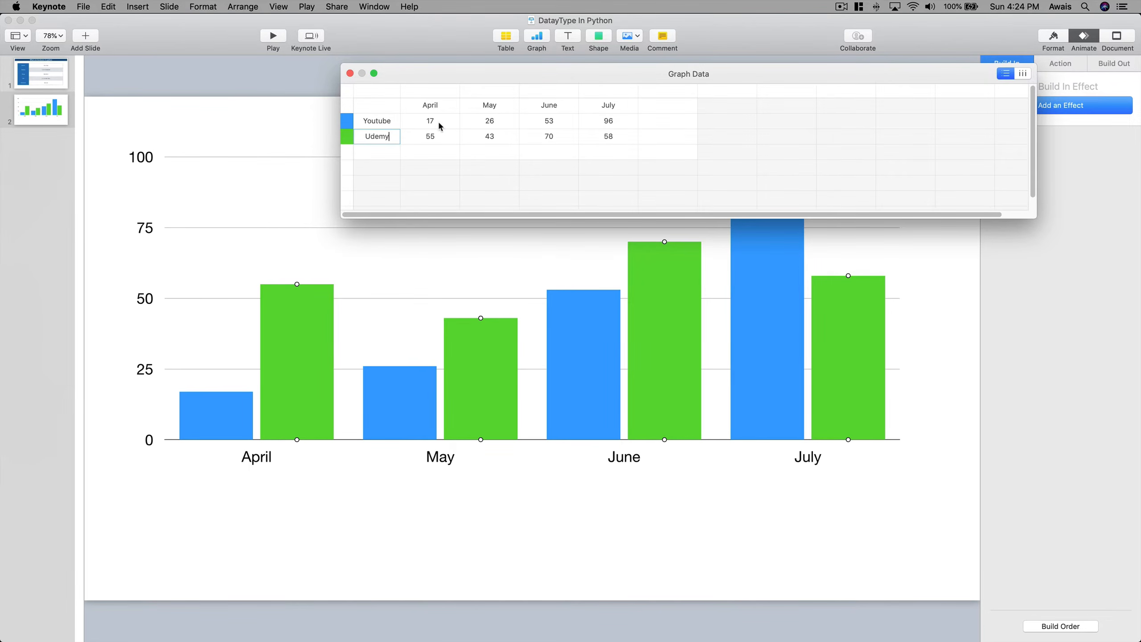
- Rename the graph's four month columns to Jan, Feb, Mar and April in the graph data
{"action": "double_click", "coordinate": [435, 104]}
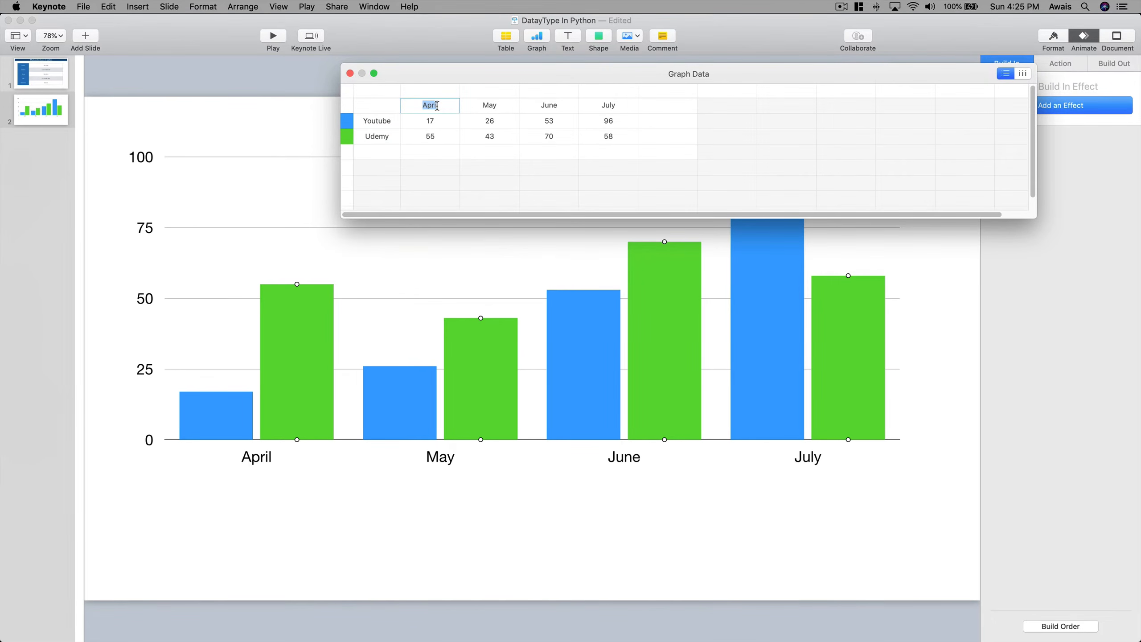
{"action": "type", "text": "Jan"}
{"action": "key", "text": "Tab"}
{"action": "type", "text": "FE"}
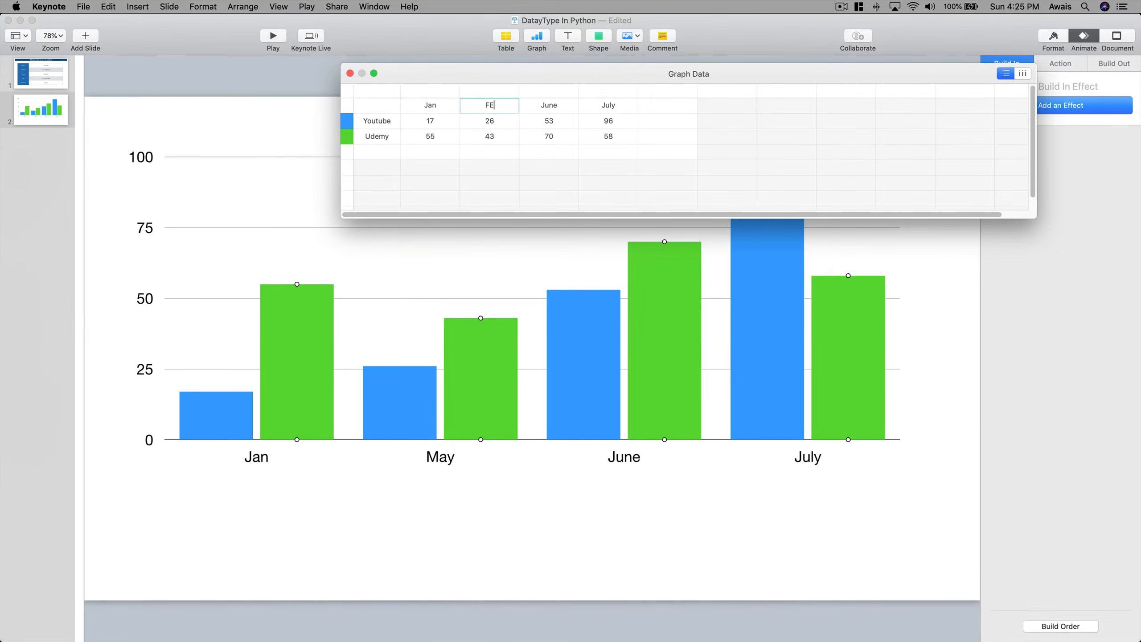
{"action": "key", "text": "BackSpace"}
{"action": "type", "text": "eb"}
{"action": "key", "text": "Tab"}
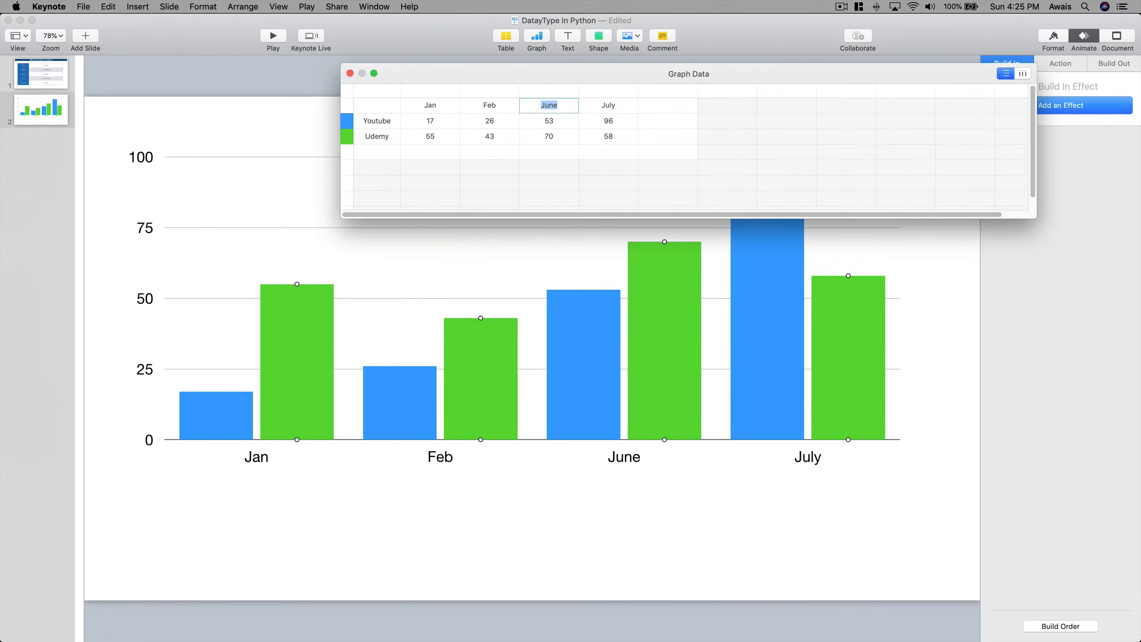
{"action": "type", "text": "Mar"}
{"action": "key", "text": "Tab"}
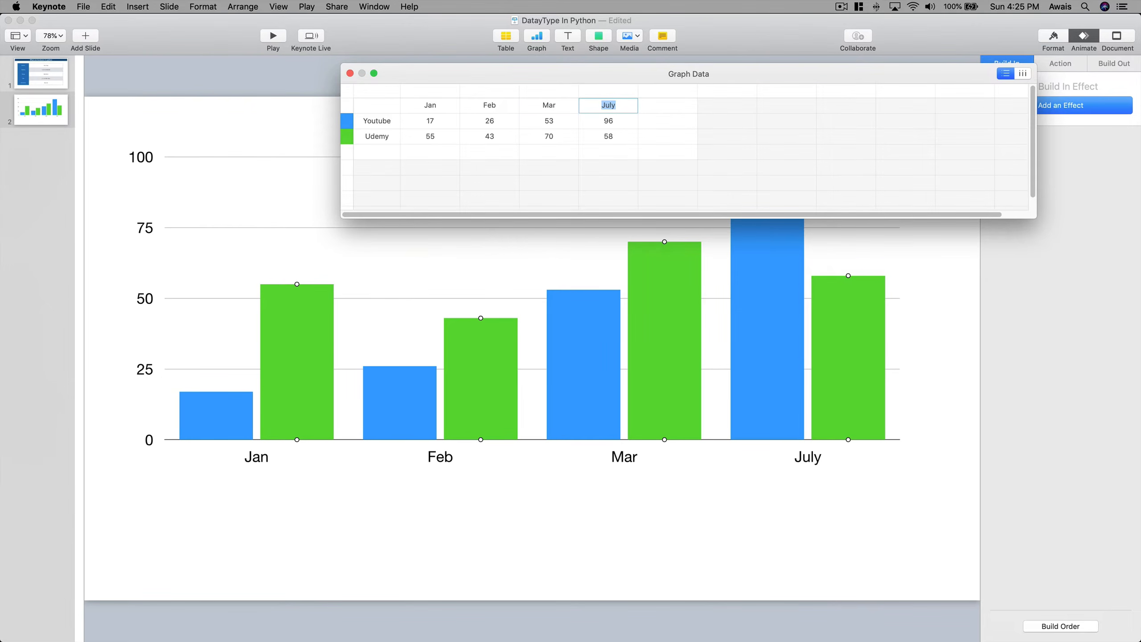
{"action": "type", "text": "April"}
{"action": "key", "text": "Return"}
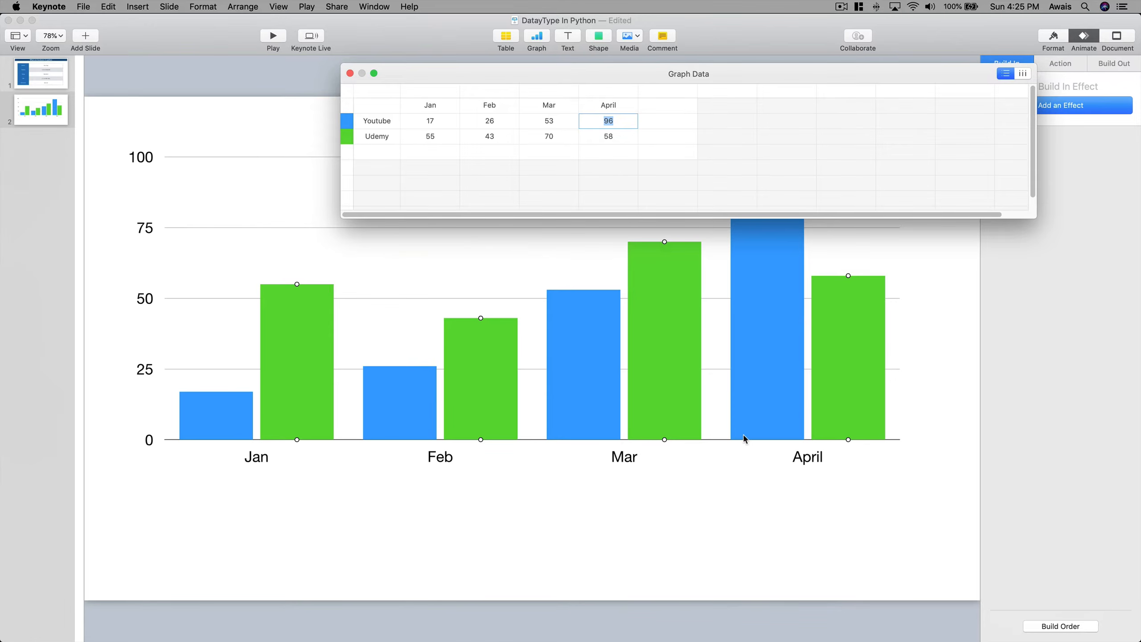
- Set the Jan values in the graph data to 50 for Youtube and 100 for Udemy
{"action": "left_click", "coordinate": [434, 123]}
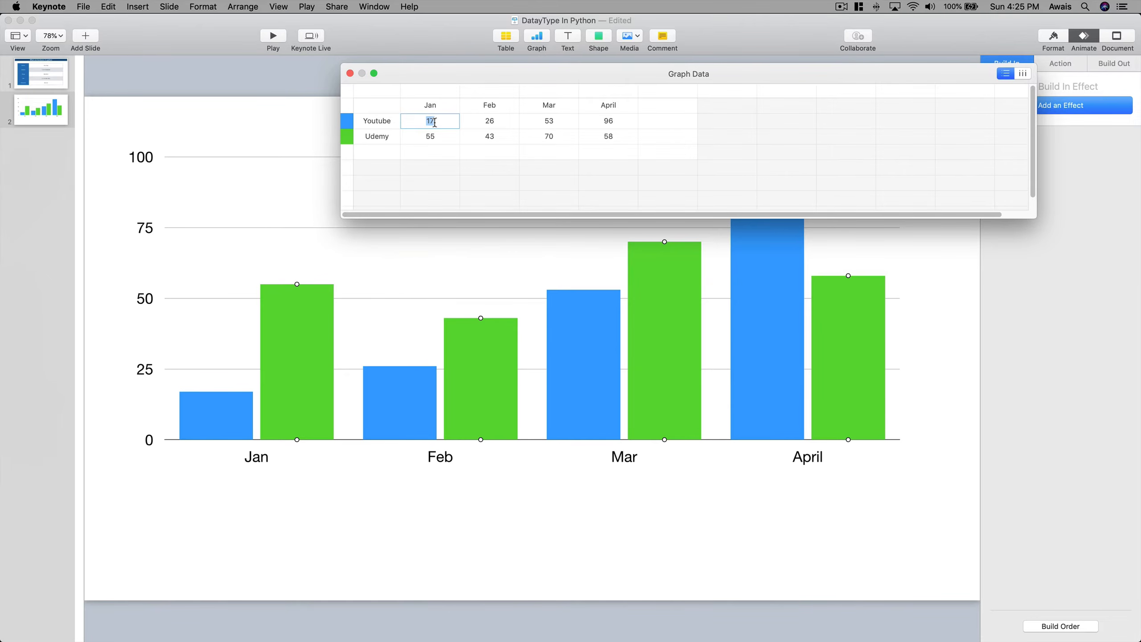
{"action": "type", "text": "50"}
{"action": "left_click", "coordinate": [434, 137]}
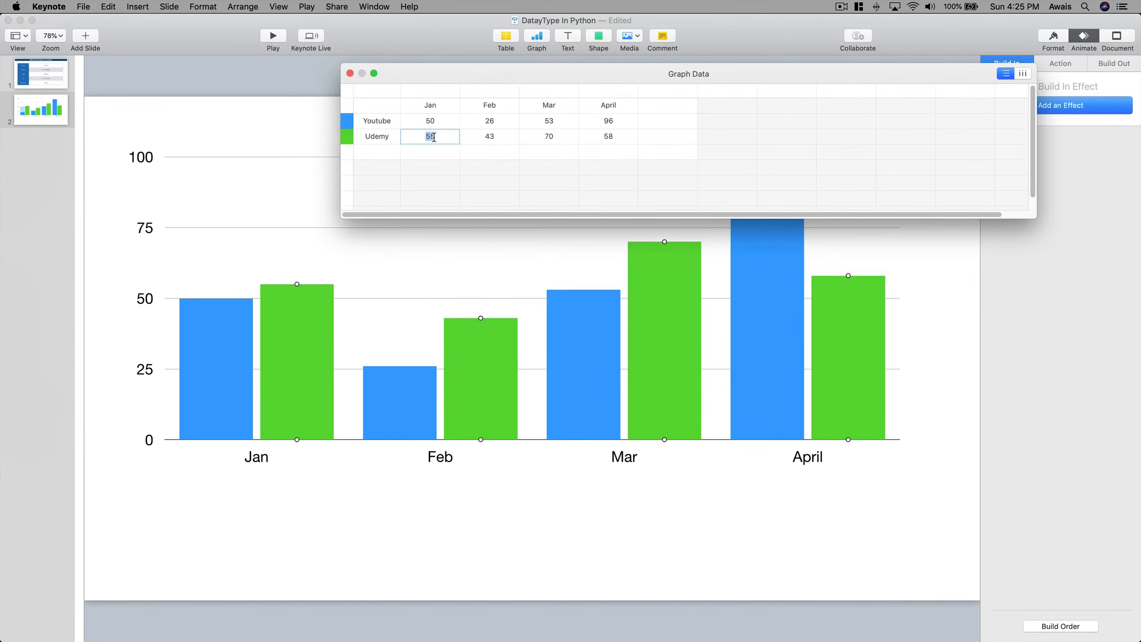
{"action": "type", "text": "100"}
{"action": "key", "text": "Return"}
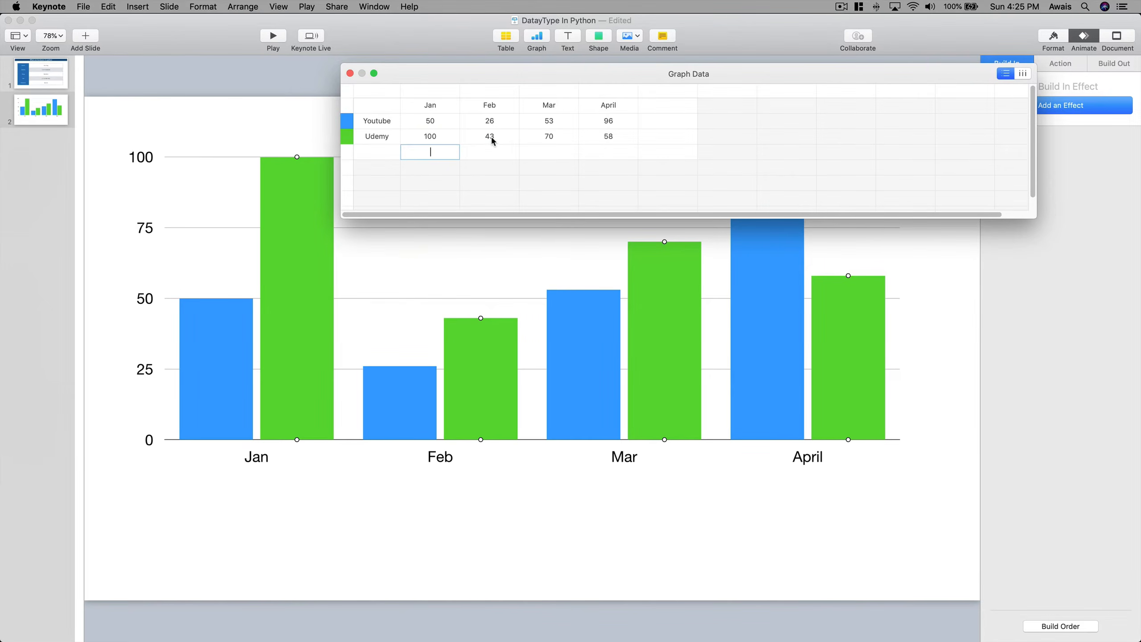
- Set the Feb values in the graph data to 50 for Udemy and 70 for Youtube
{"action": "left_click", "coordinate": [489, 138]}
{"action": "type", "text": "50"}
{"action": "left_click", "coordinate": [501, 118]}
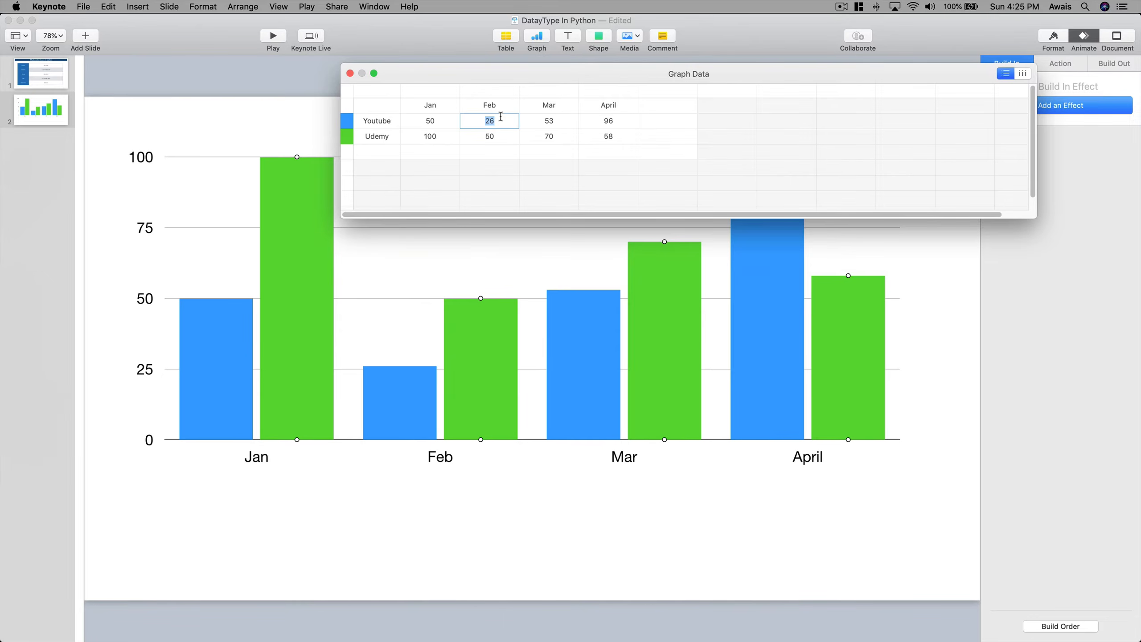
{"action": "type", "text": "70"}
{"action": "key", "text": "Return"}
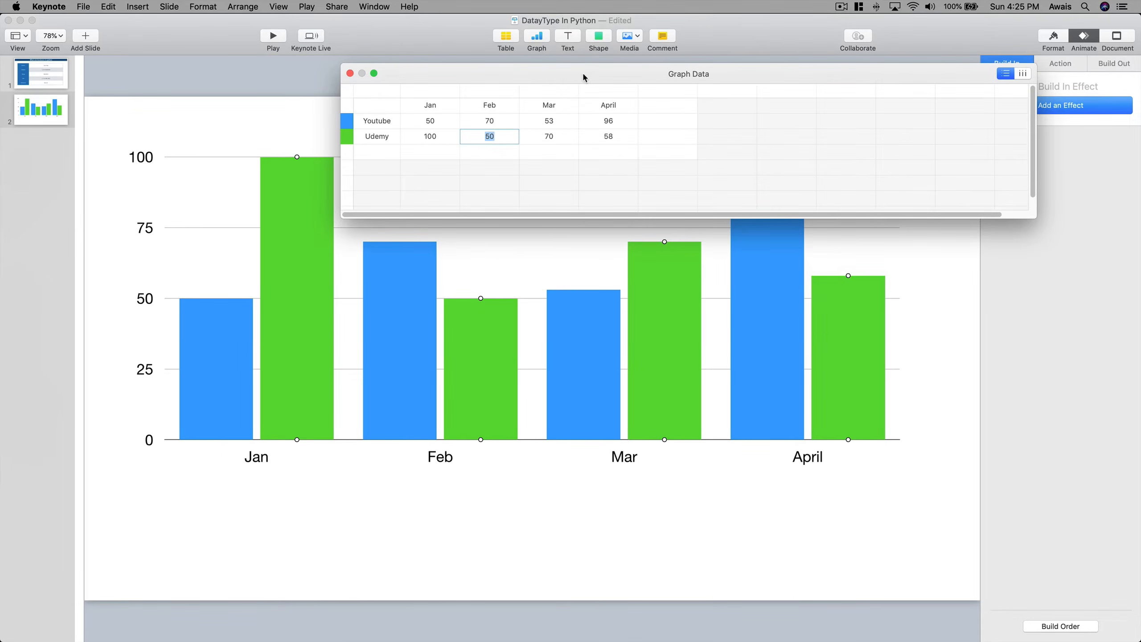
- Move the graph data window below the tops of the bars to review the graph, and close it
{"action": "left_click_drag", "start_coordinate": [581, 76], "coordinate": [450, 423]}
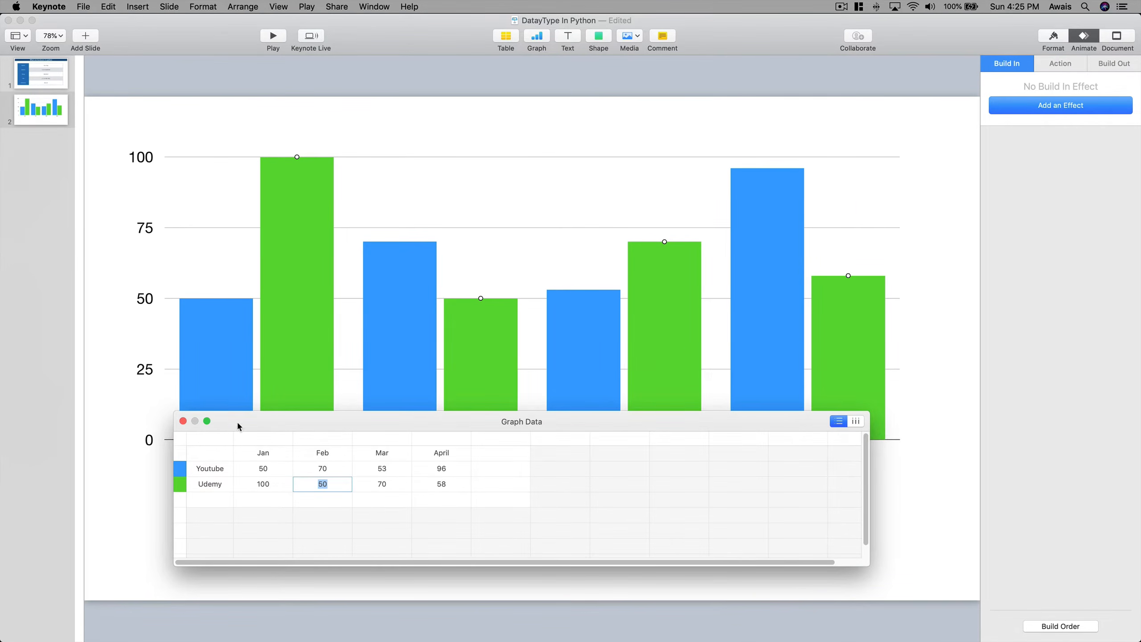
{"action": "left_click_drag", "start_coordinate": [260, 422], "coordinate": [331, 393]}
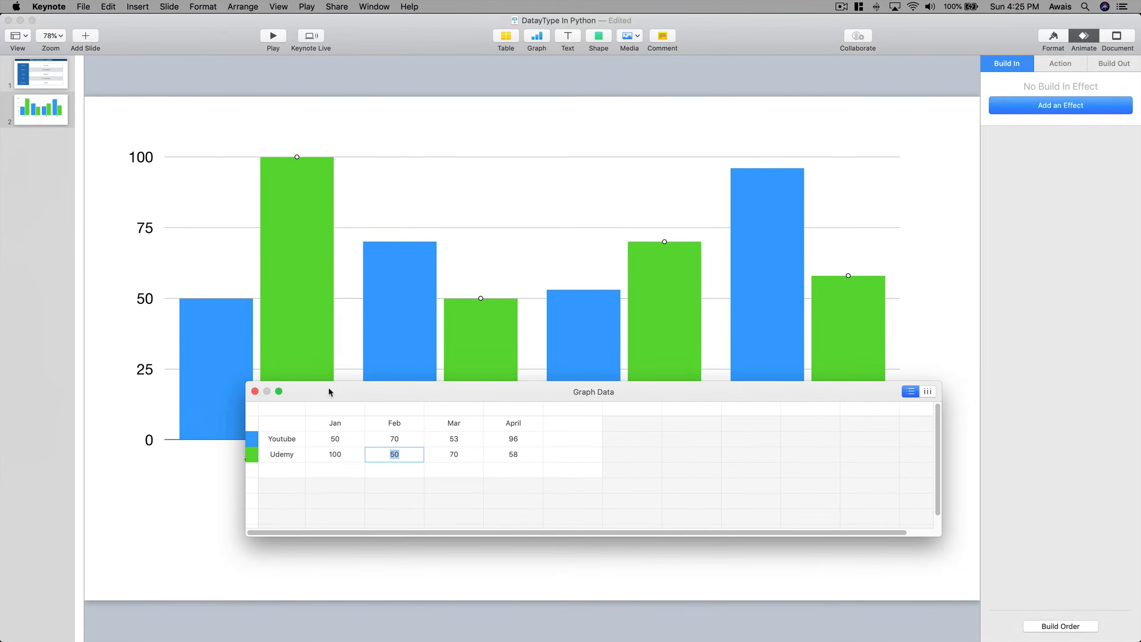
{"action": "left_click", "coordinate": [254, 392]}
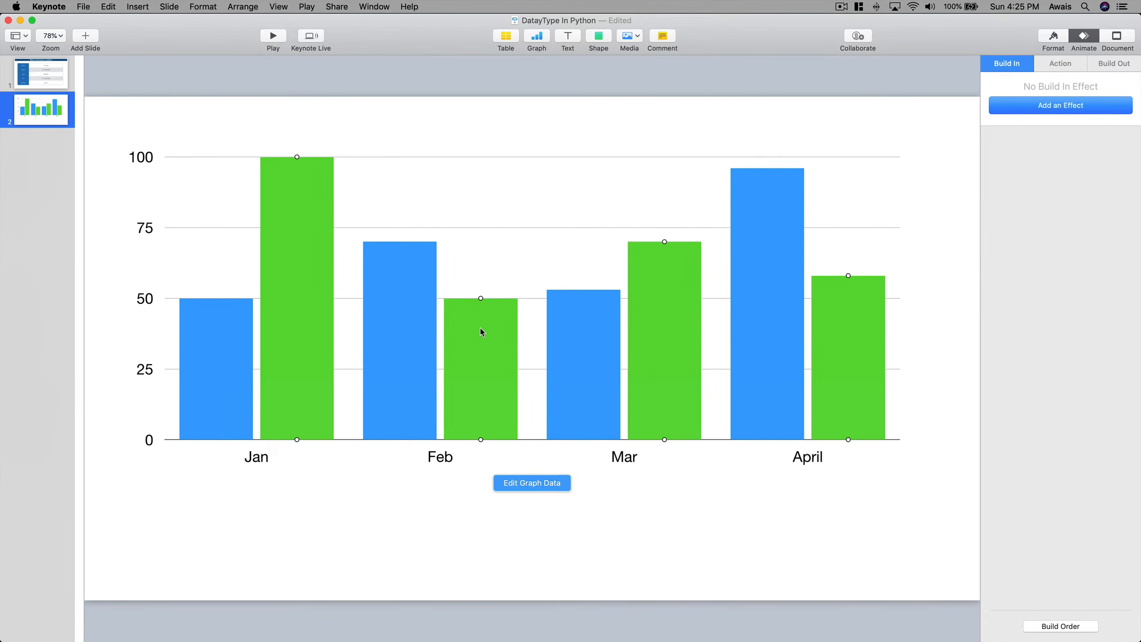
- Browse the graph styles in the graph's formatting options, try several, and apply the yellow-orange one
{"action": "left_click", "coordinate": [749, 326]}
{"action": "left_click", "coordinate": [1053, 40]}
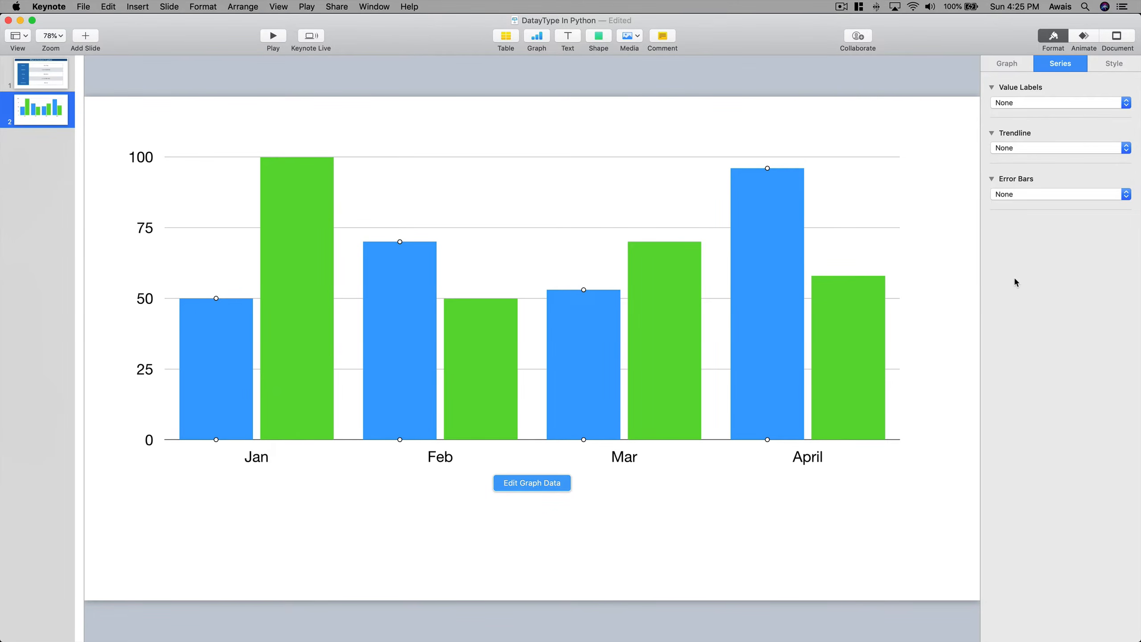
{"action": "left_click", "coordinate": [1001, 68]}
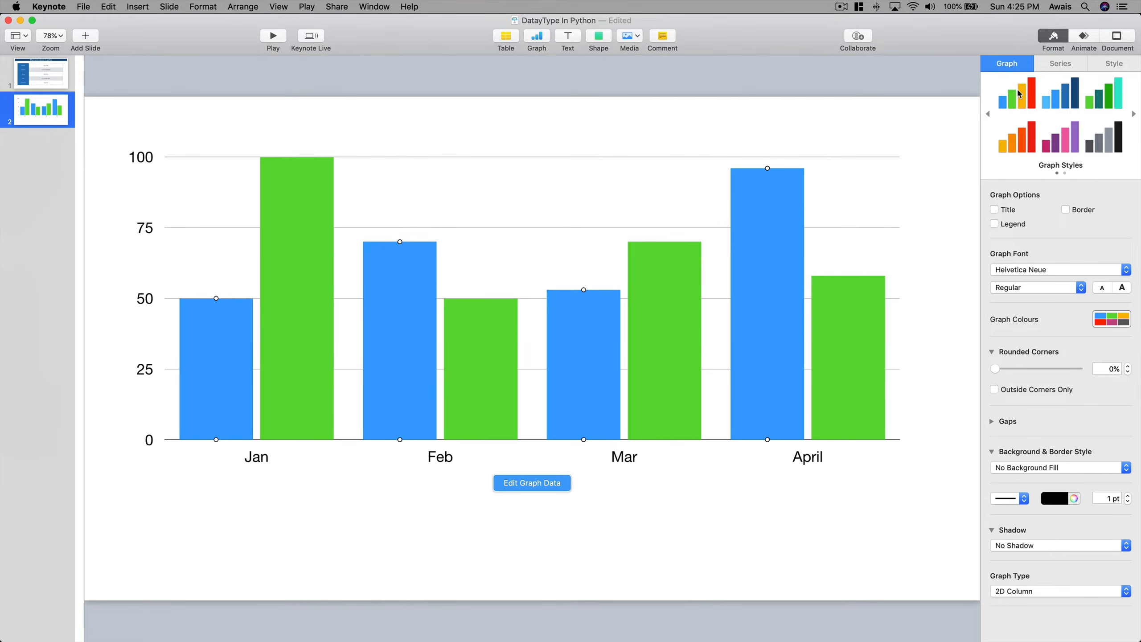
{"action": "left_click", "coordinate": [1134, 114]}
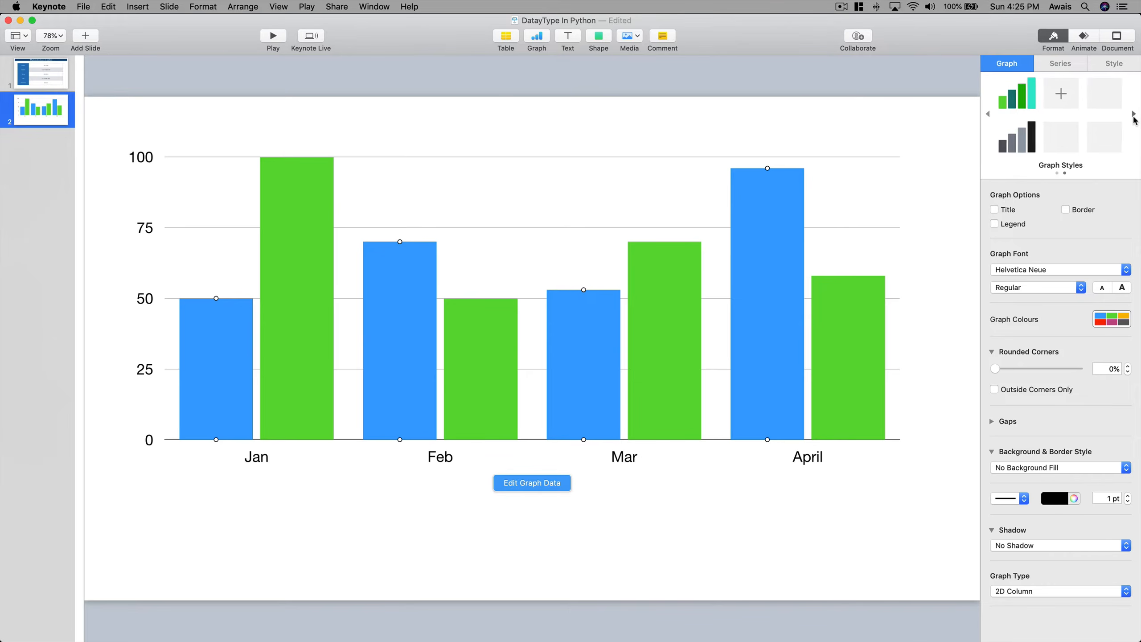
{"action": "left_click", "coordinate": [987, 114]}
{"action": "left_click", "coordinate": [1057, 102]}
{"action": "left_click", "coordinate": [1076, 142]}
{"action": "left_click", "coordinate": [1105, 148]}
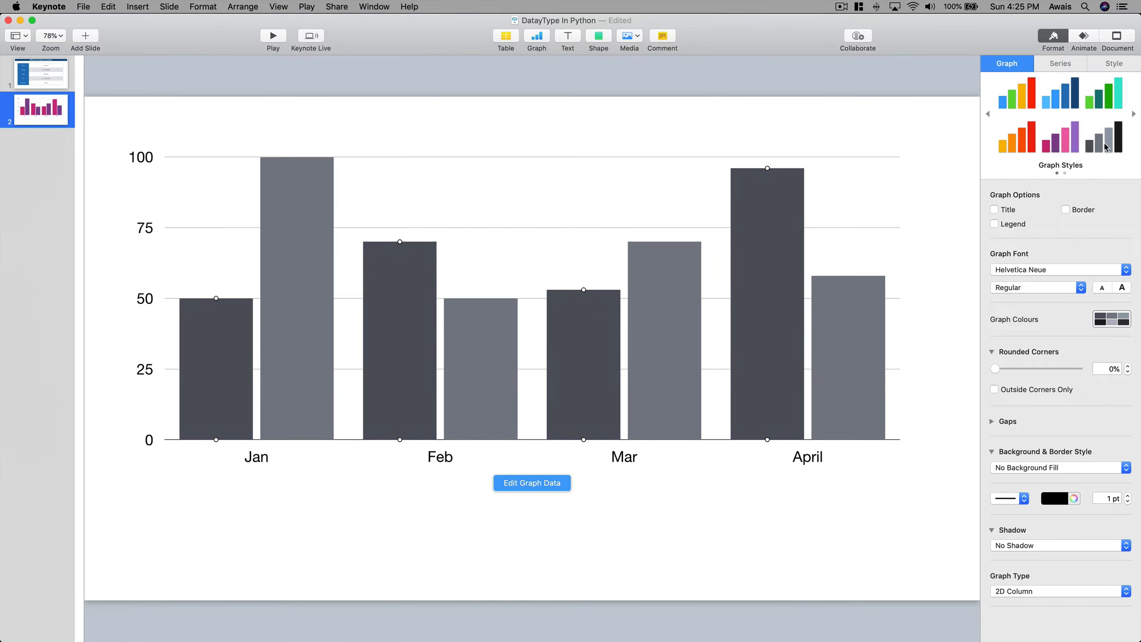
{"action": "left_click", "coordinate": [1019, 138]}
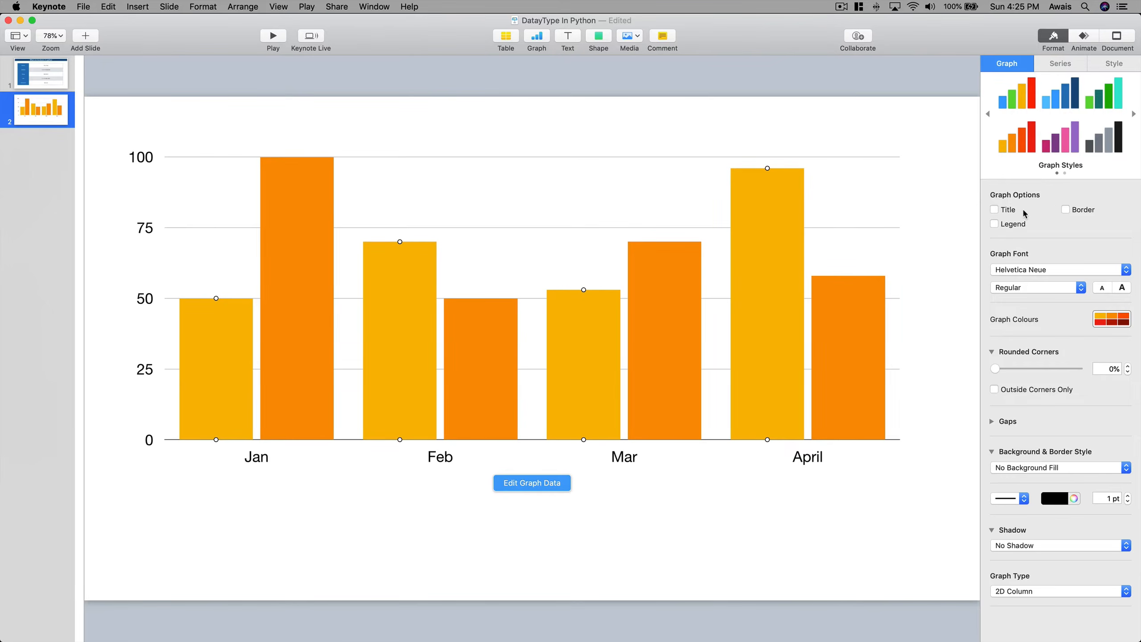
- Turn on the graph's title and legend, and try out a border around the graph
{"action": "left_click", "coordinate": [1009, 210]}
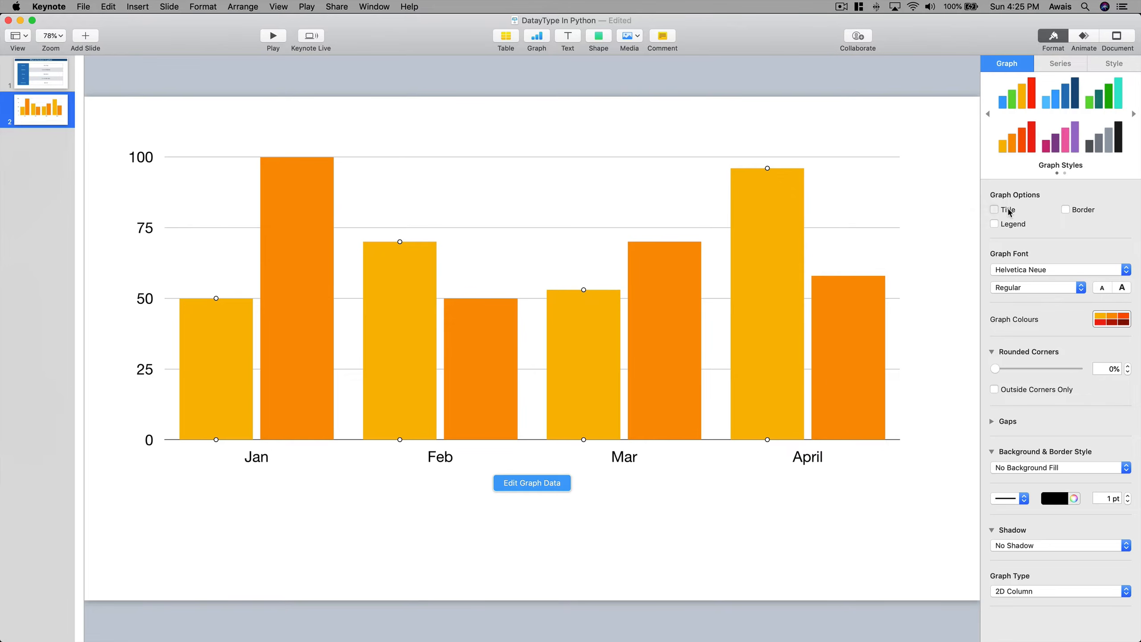
{"action": "left_click", "coordinate": [998, 224]}
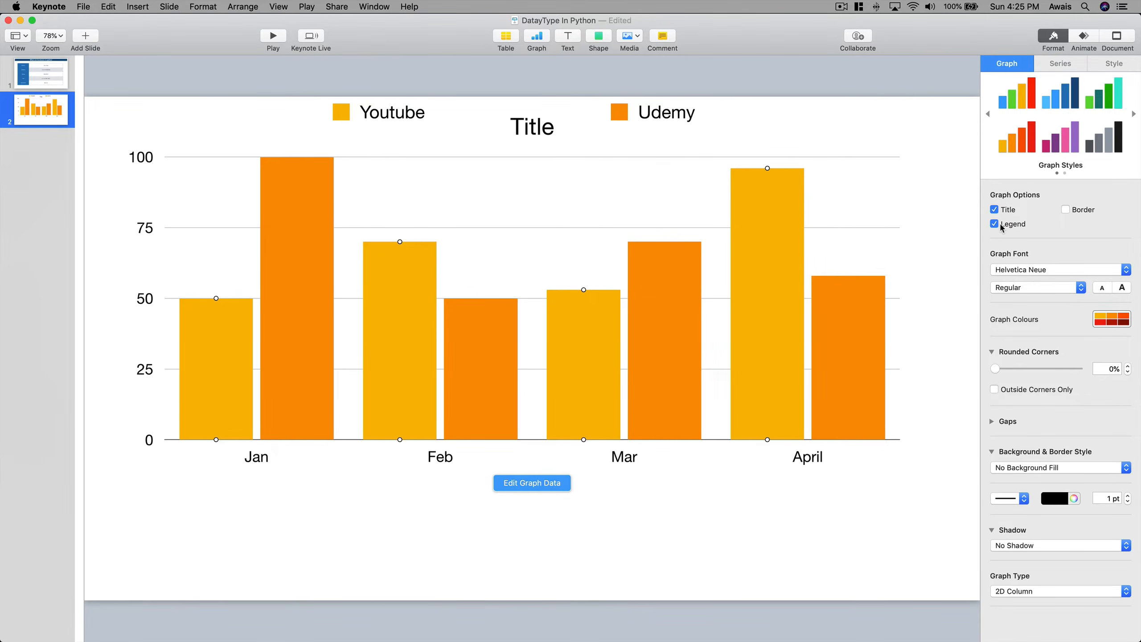
{"action": "left_click", "coordinate": [1001, 227]}
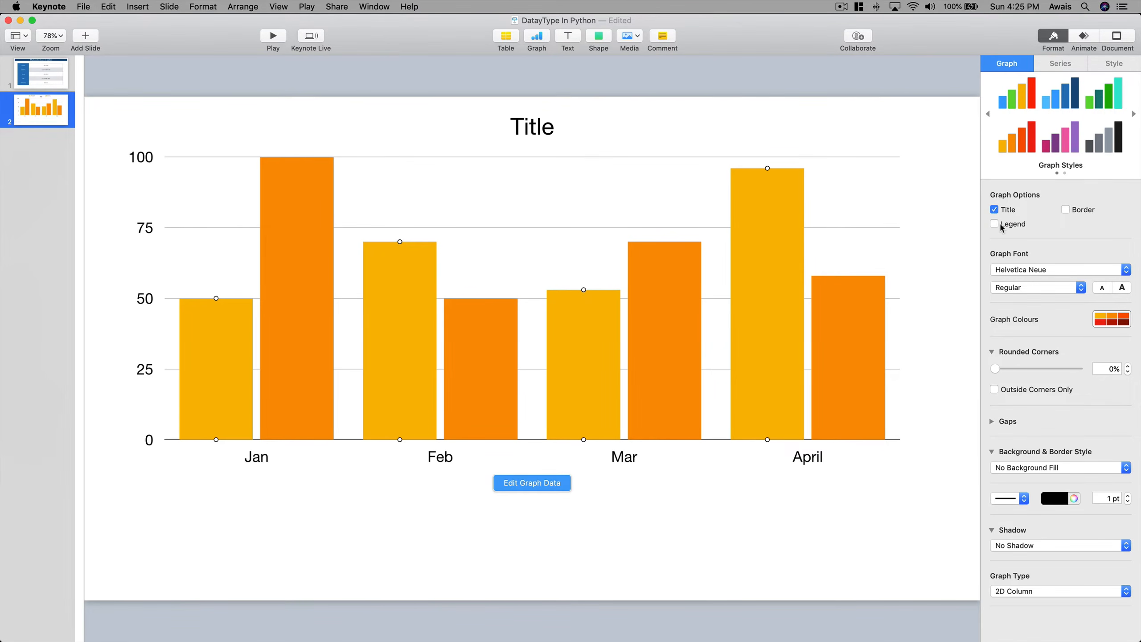
{"action": "left_click", "coordinate": [546, 482]}
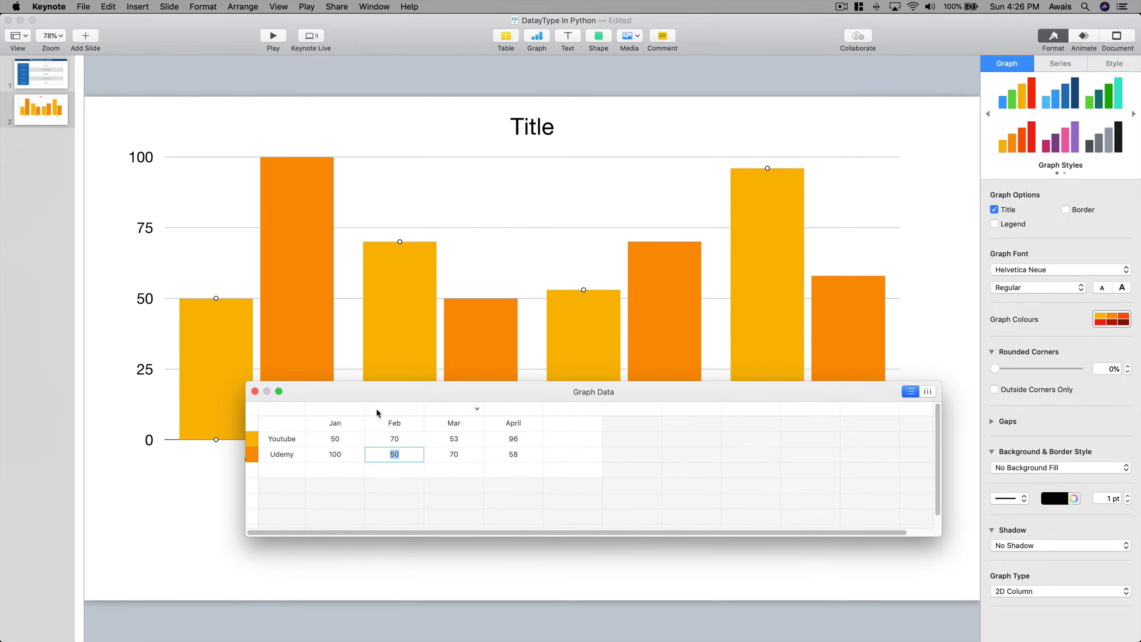
{"action": "left_click", "coordinate": [255, 391]}
{"action": "left_click", "coordinate": [1012, 227]}
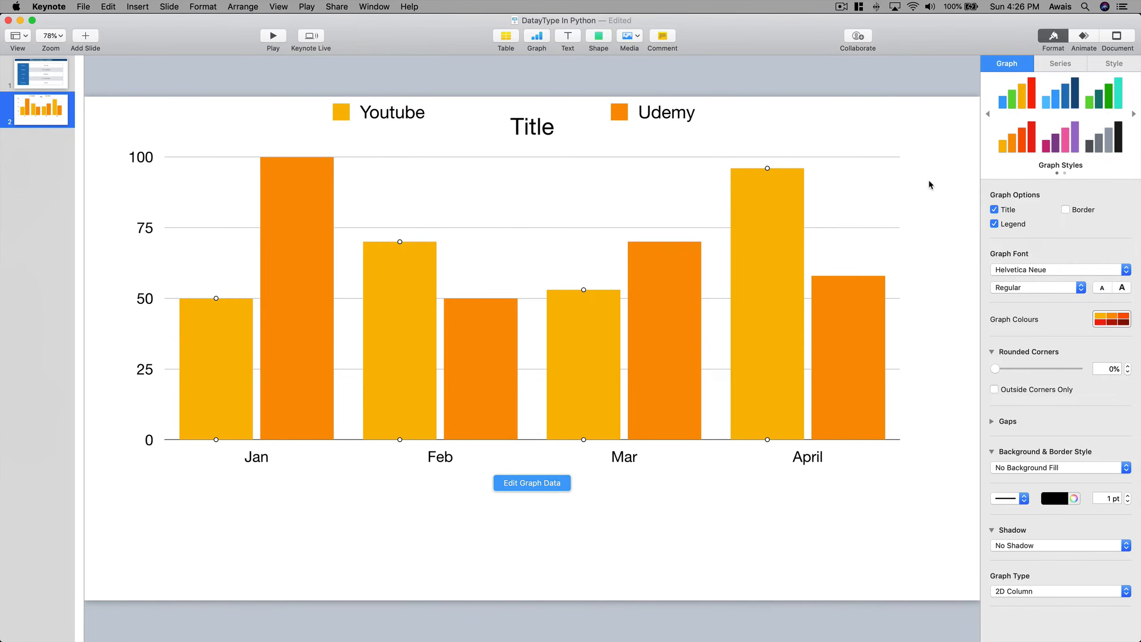
{"action": "left_click", "coordinate": [1066, 210]}
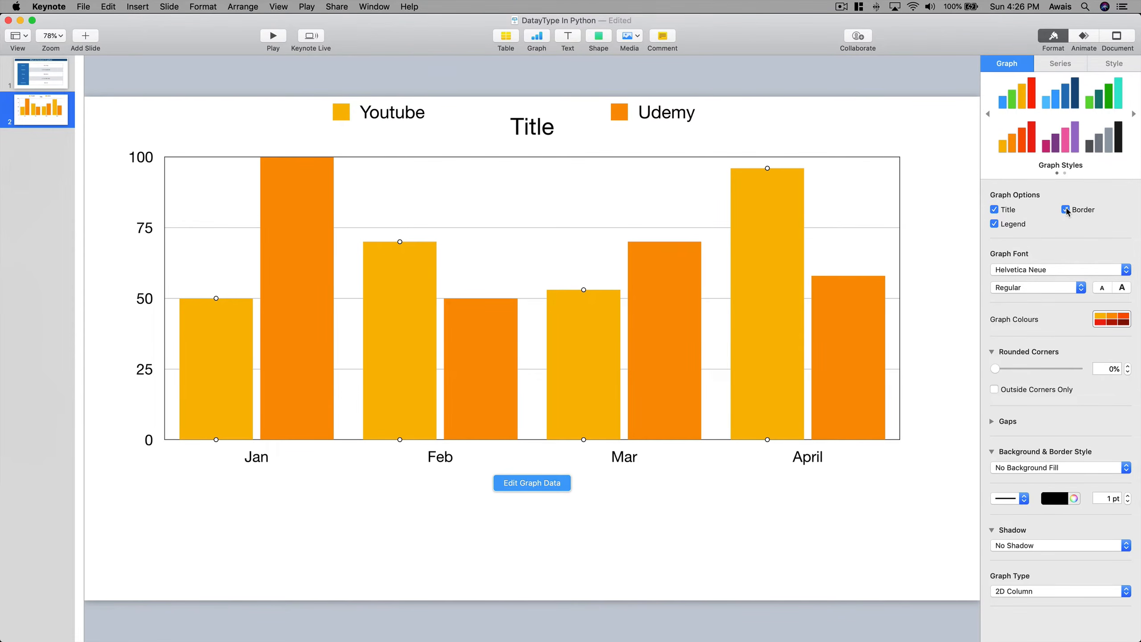
{"action": "left_click", "coordinate": [1066, 210]}
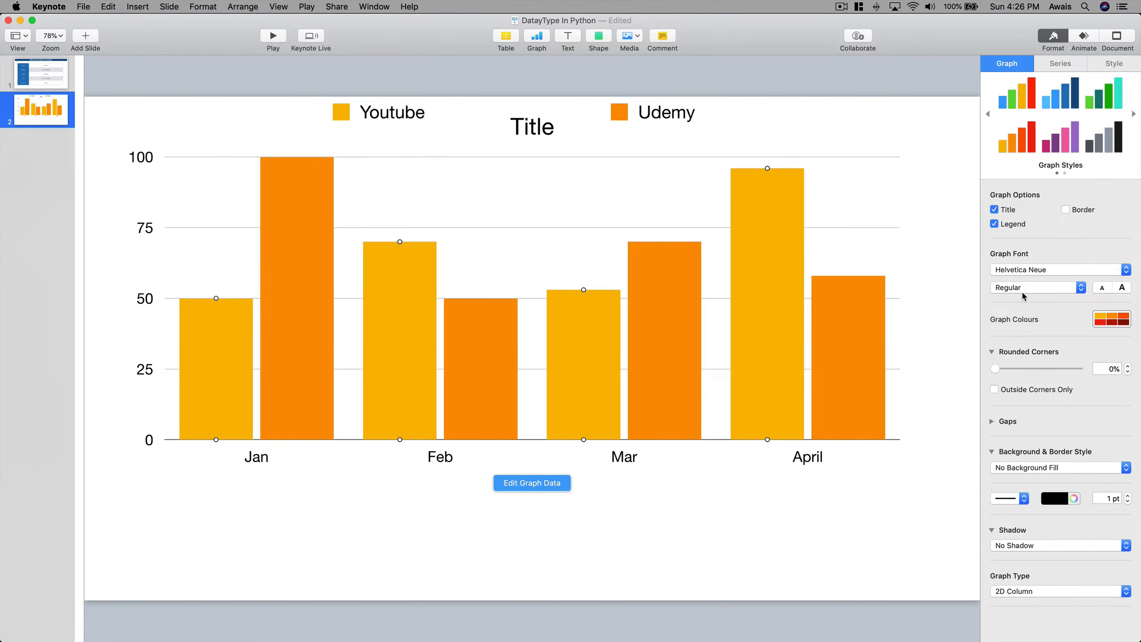
- Look through the available graph fonts without picking one, and apply the dark and light green colour palette to the graph
{"action": "left_click", "coordinate": [1024, 271]}
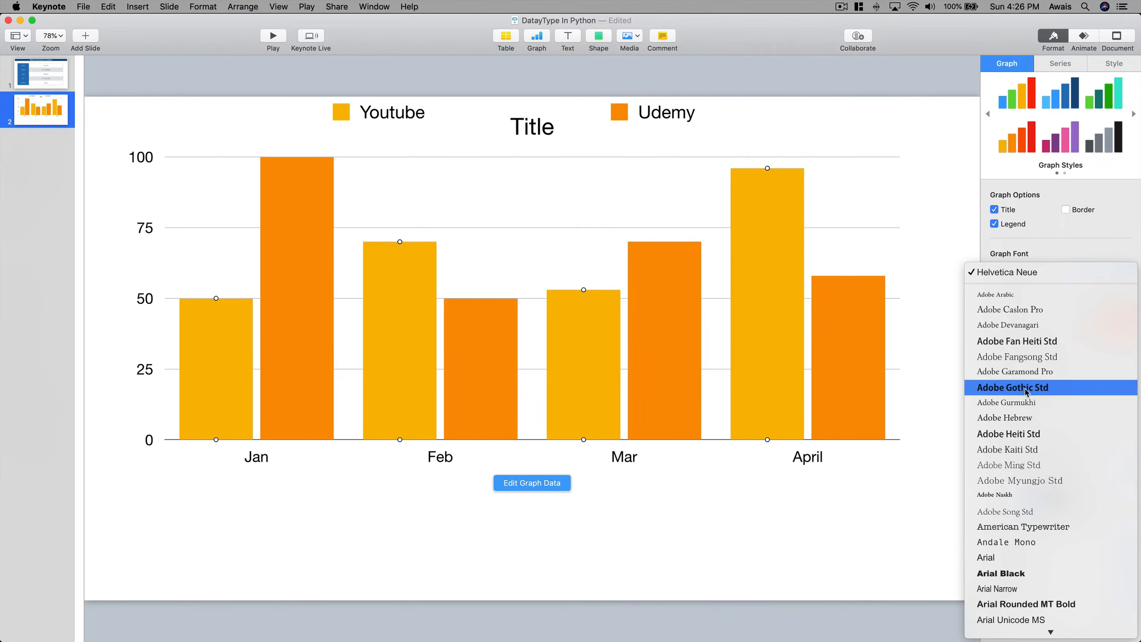
{"action": "left_click", "coordinate": [1094, 247]}
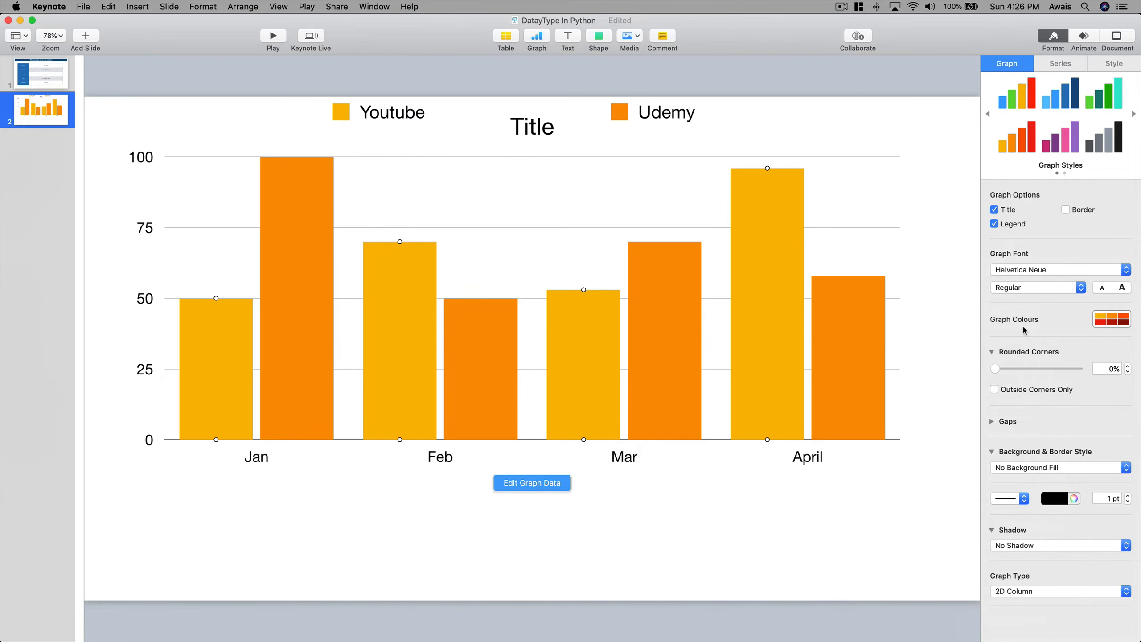
{"action": "left_click", "coordinate": [1107, 322]}
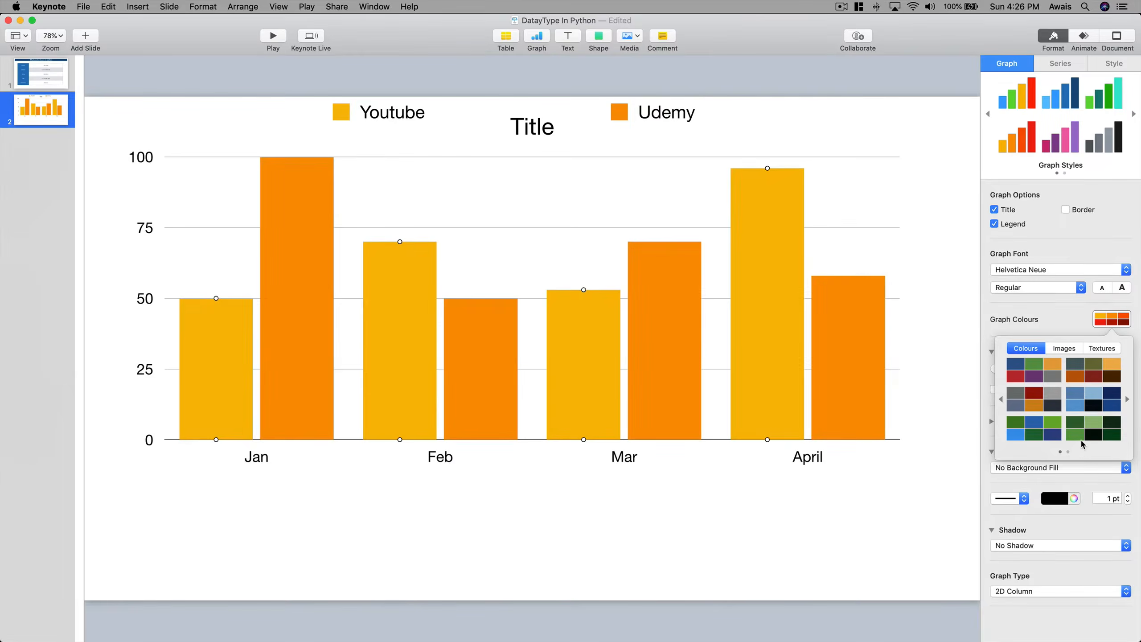
{"action": "left_click", "coordinate": [1093, 428]}
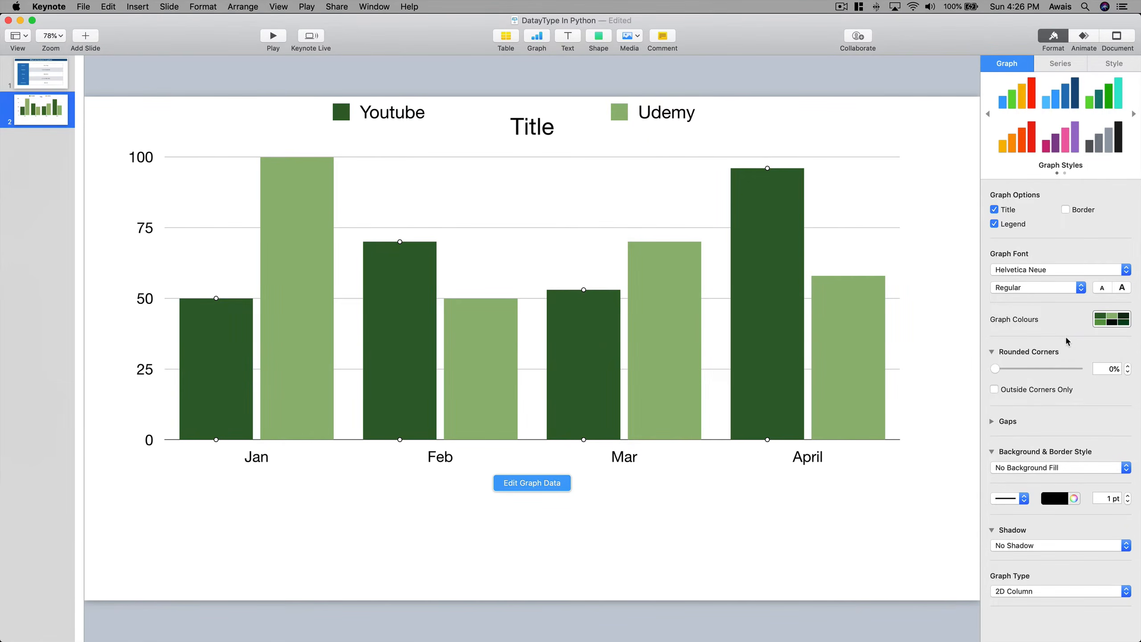
- Round the graph's bars by 55% and restrict the rounding to the outside corners only
{"action": "left_click", "coordinate": [1044, 353]}
{"action": "left_click", "coordinate": [1045, 353]}
{"action": "left_click_drag", "start_coordinate": [996, 372], "coordinate": [1044, 369]}
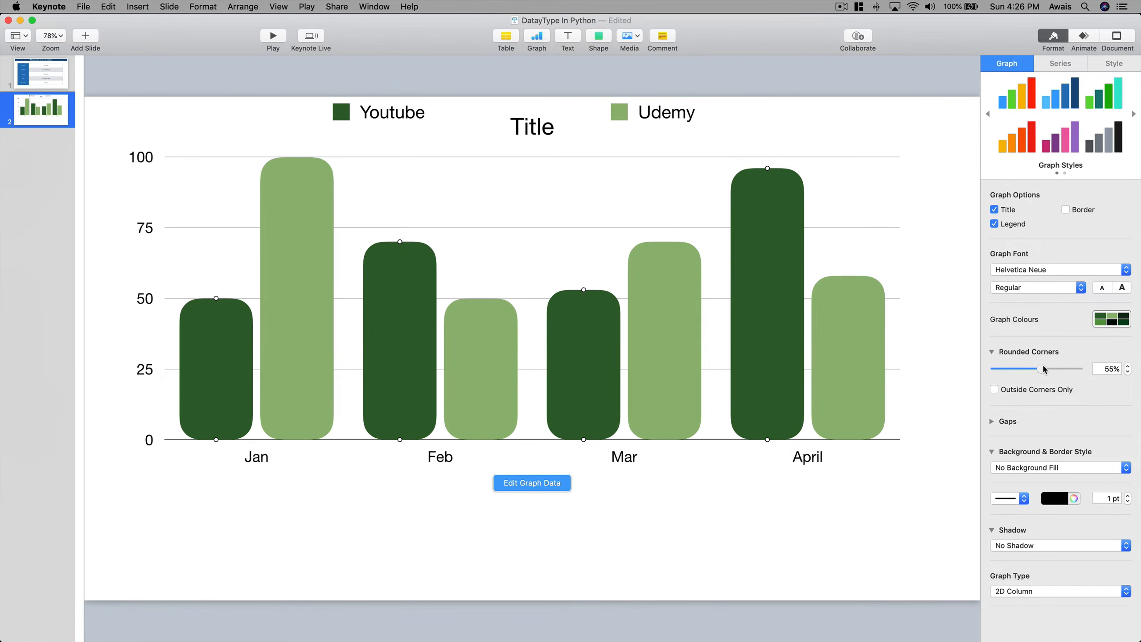
{"action": "left_click", "coordinate": [1014, 391]}
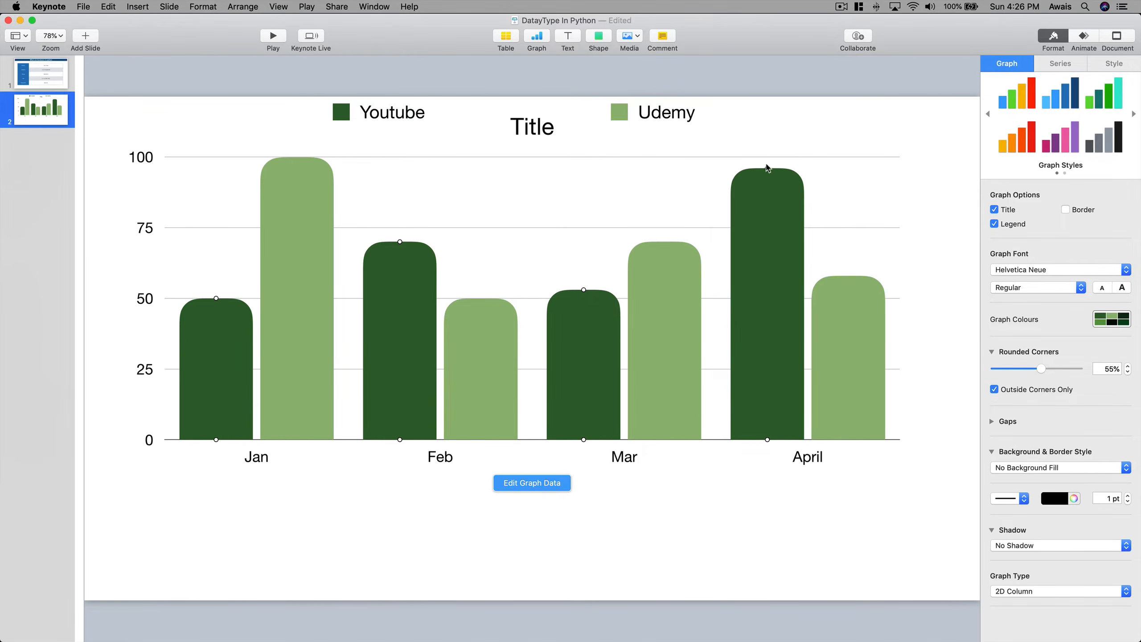
- Reveal the graph's gap settings, review the month columns and Youtube row in the graph data, and close the data window
{"action": "left_click", "coordinate": [992, 421]}
{"action": "scroll", "coordinate": [1042, 428], "scroll_direction": "down", "scroll_amount": 1}
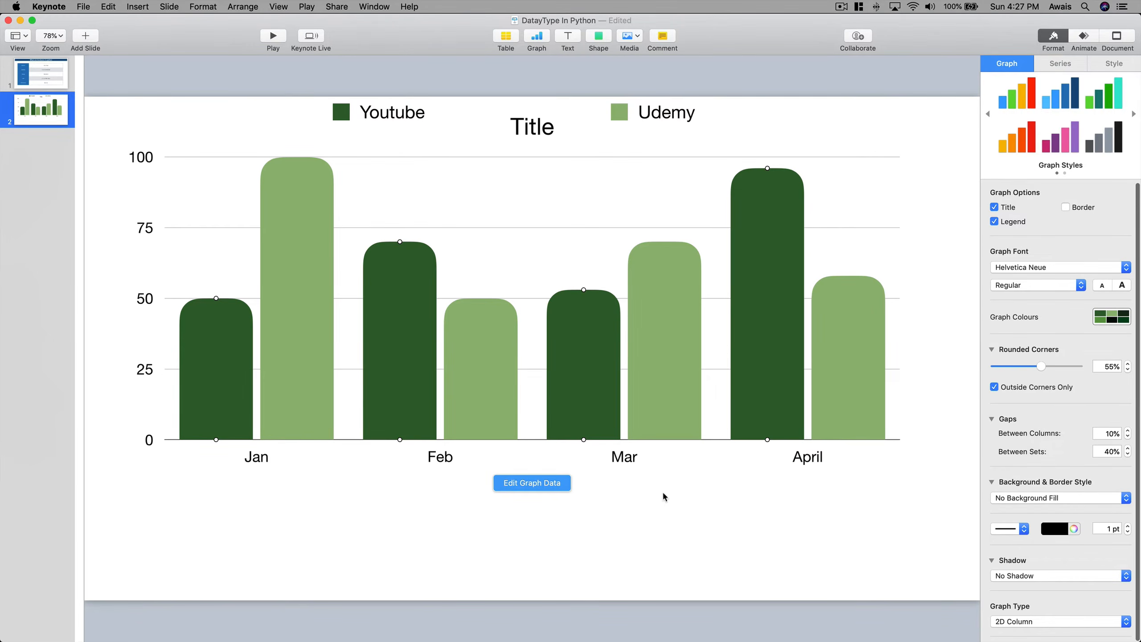
{"action": "left_click", "coordinate": [555, 484]}
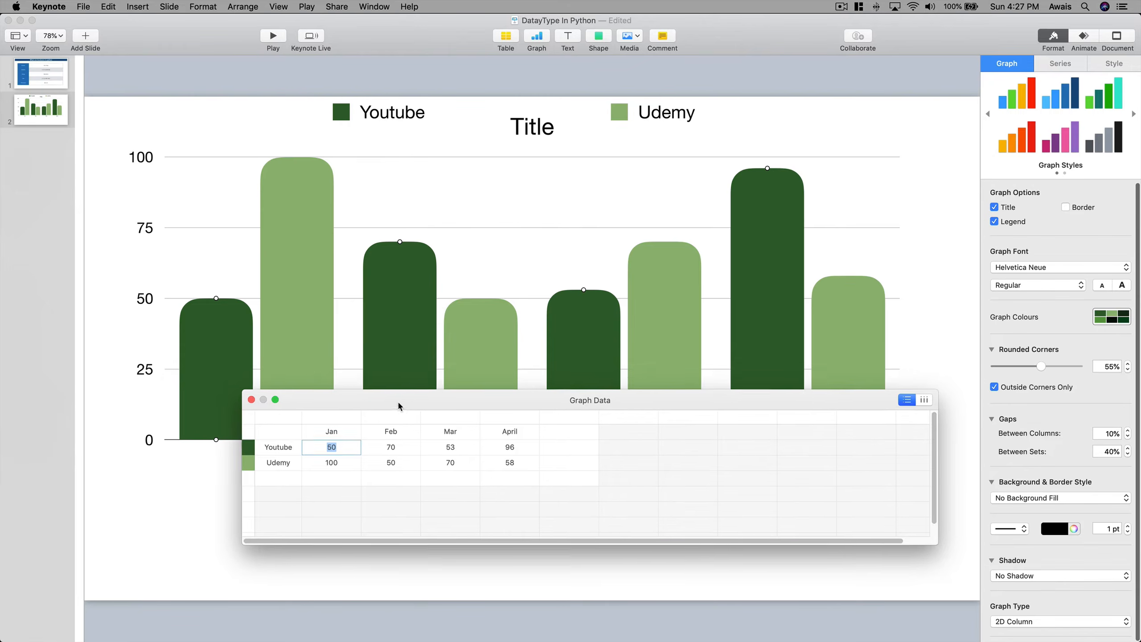
{"action": "left_click_drag", "start_coordinate": [397, 400], "coordinate": [479, 46]}
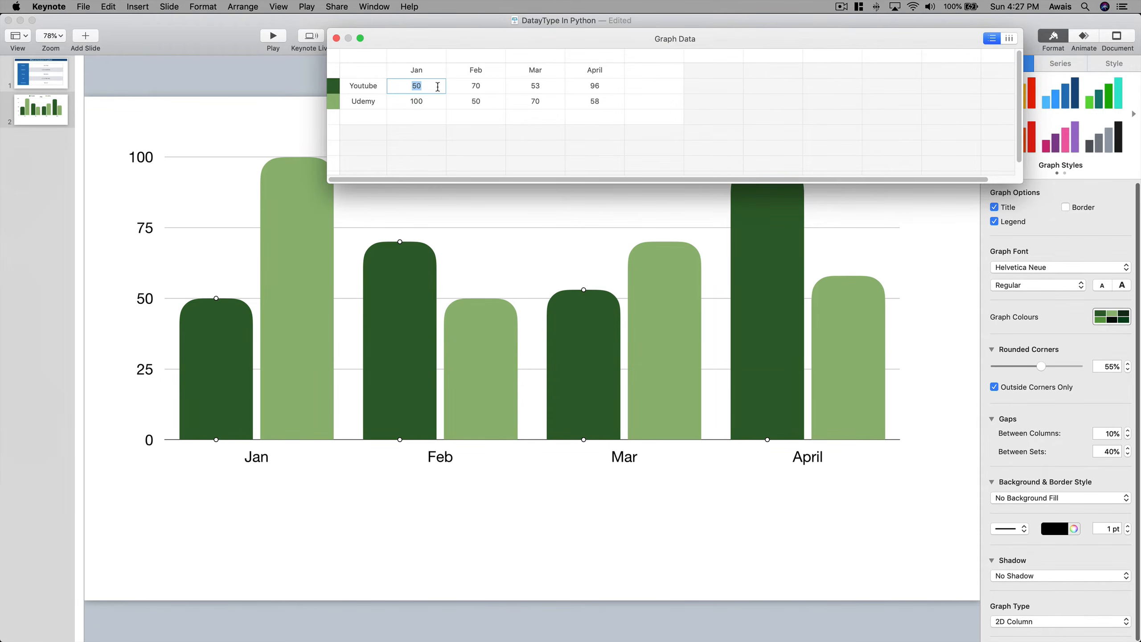
{"action": "left_click", "coordinate": [477, 57]}
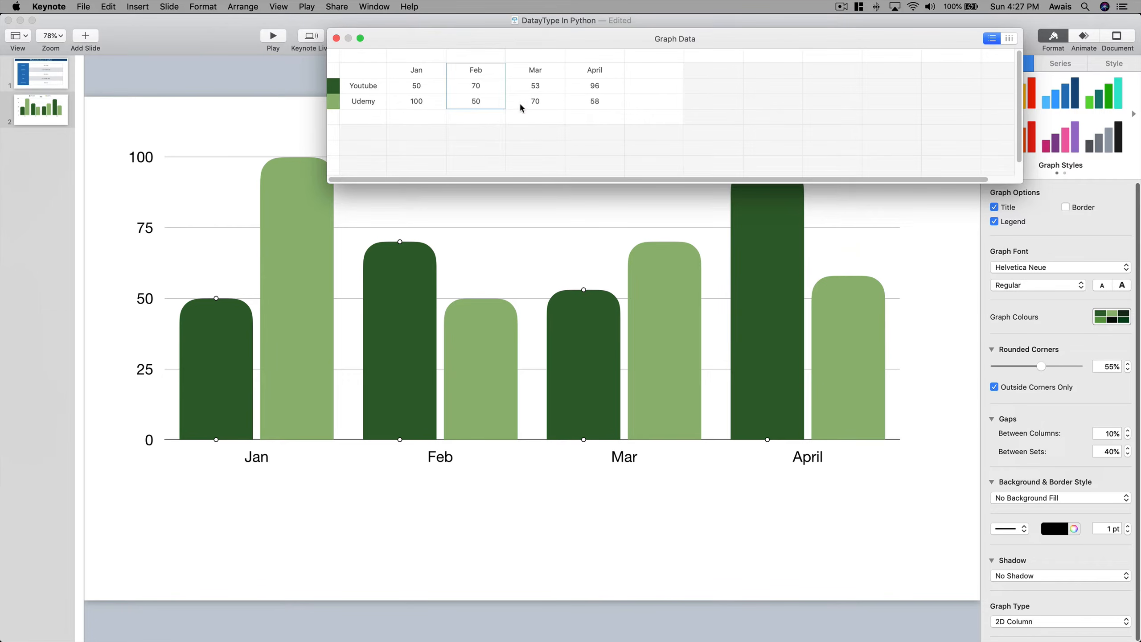
{"action": "left_click", "coordinate": [362, 90]}
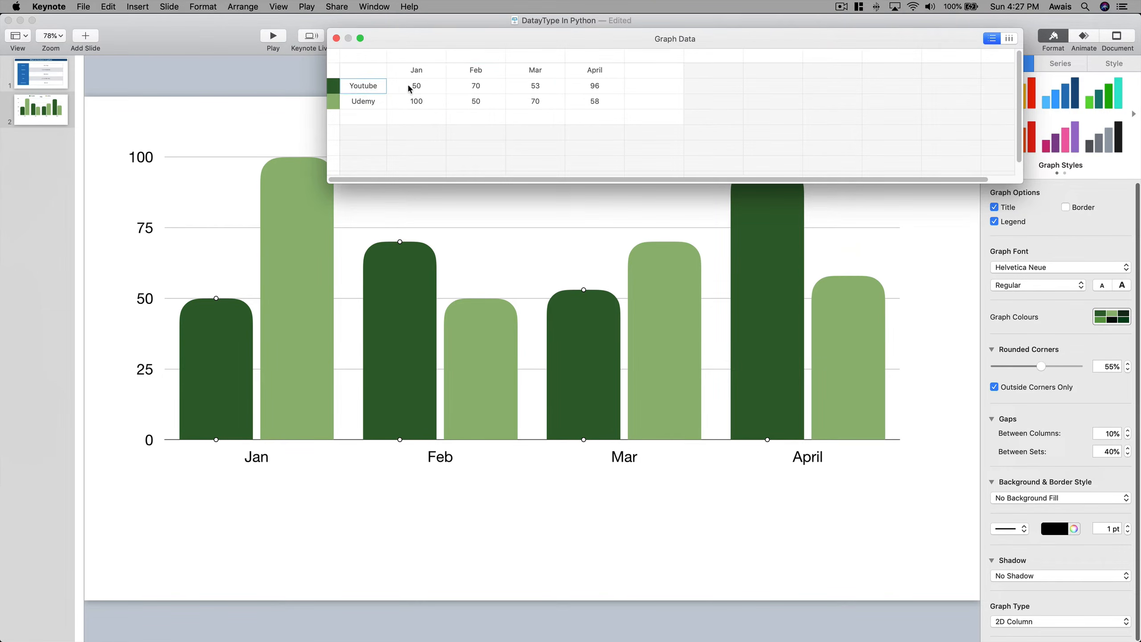
{"action": "left_click", "coordinate": [336, 38]}
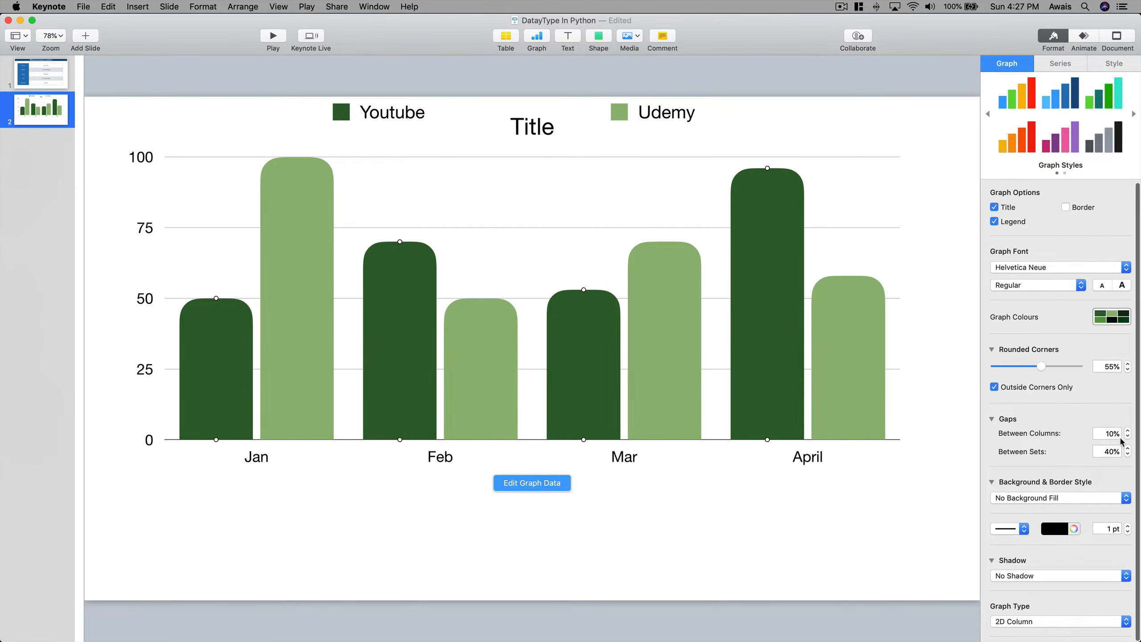
- Set the gap between the graph's sets to 140%
{"action": "left_click", "coordinate": [1127, 448]}
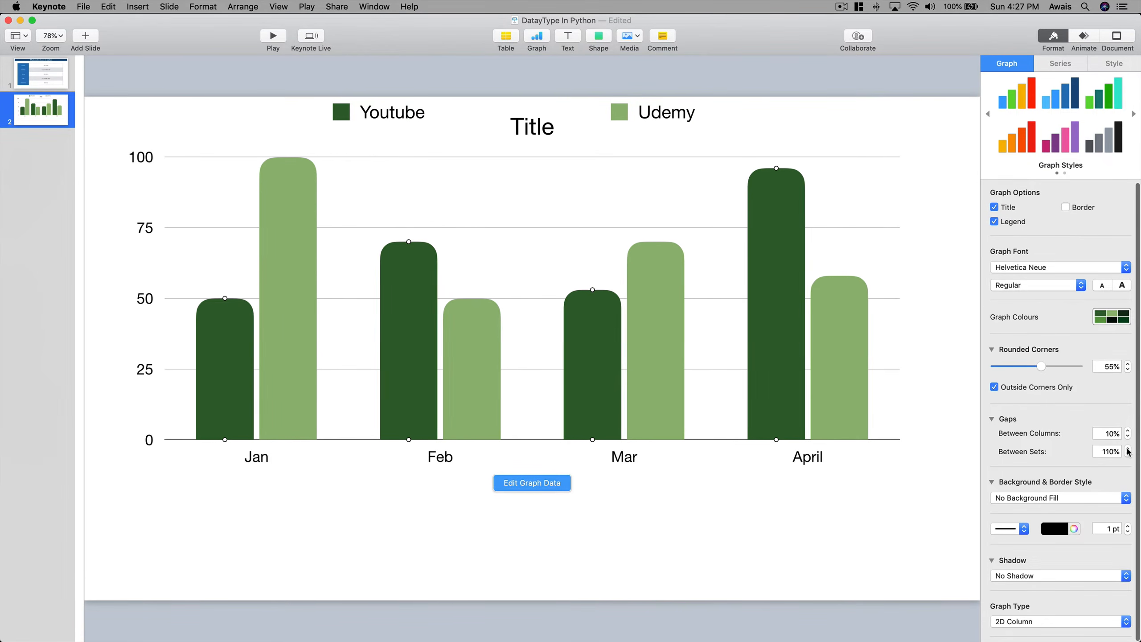
{"action": "left_click", "coordinate": [1128, 448]}
{"action": "left_click", "coordinate": [1127, 449]}
{"action": "left_click", "coordinate": [1127, 449]}
{"action": "left_click", "coordinate": [1127, 448]}
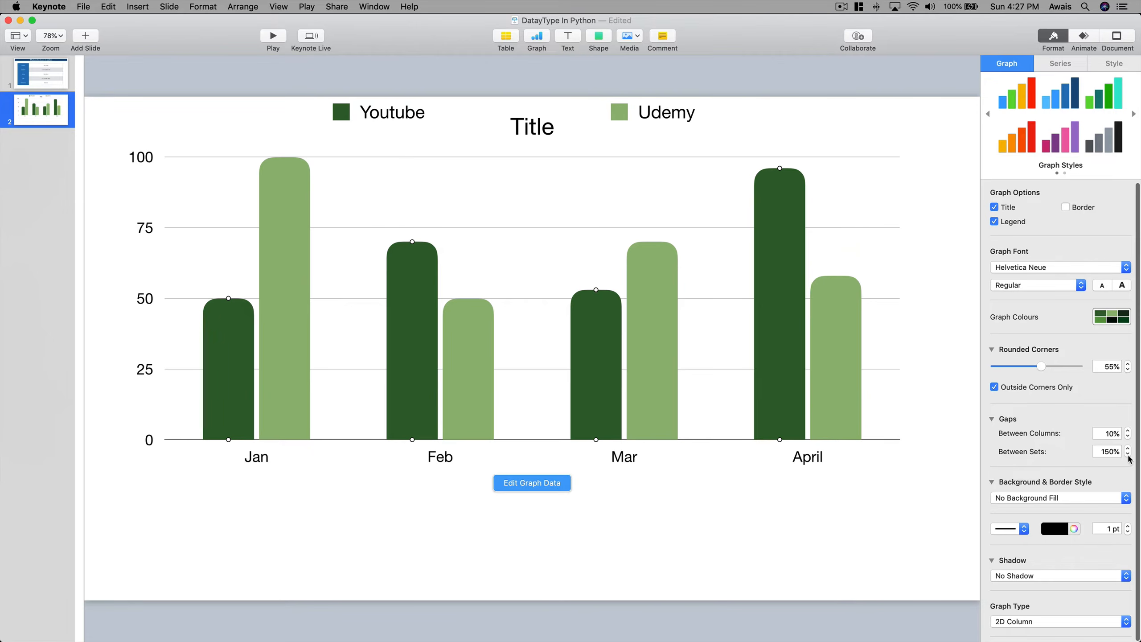
{"action": "left_click", "coordinate": [1127, 454]}
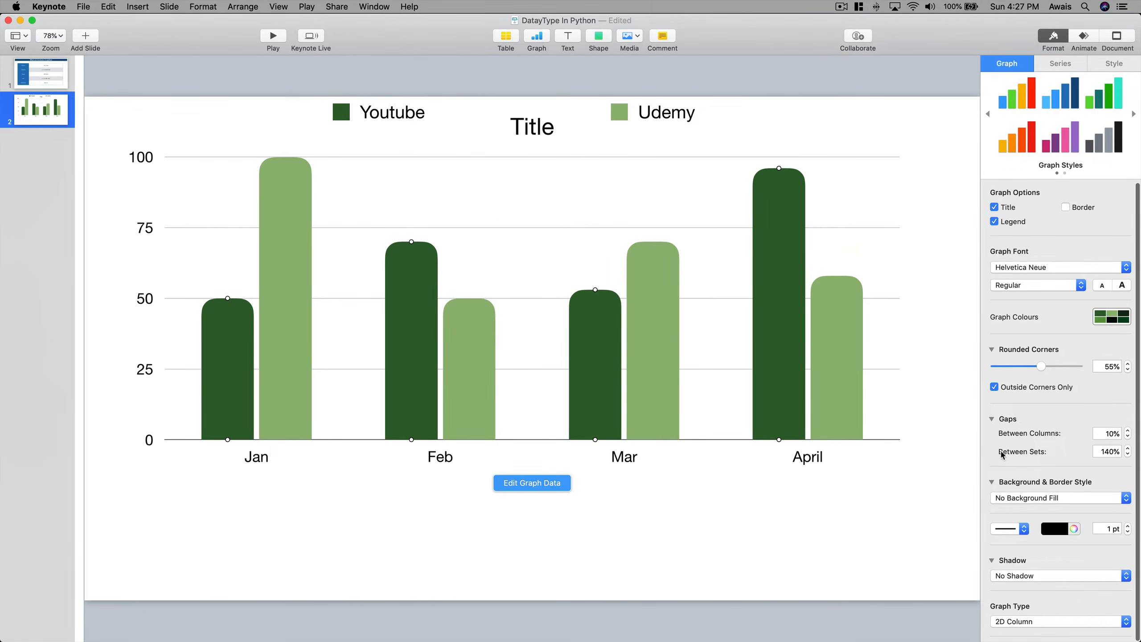
- Try a gradient fill as the graph's background, and switch it to a white colour fill
{"action": "left_click", "coordinate": [1031, 498]}
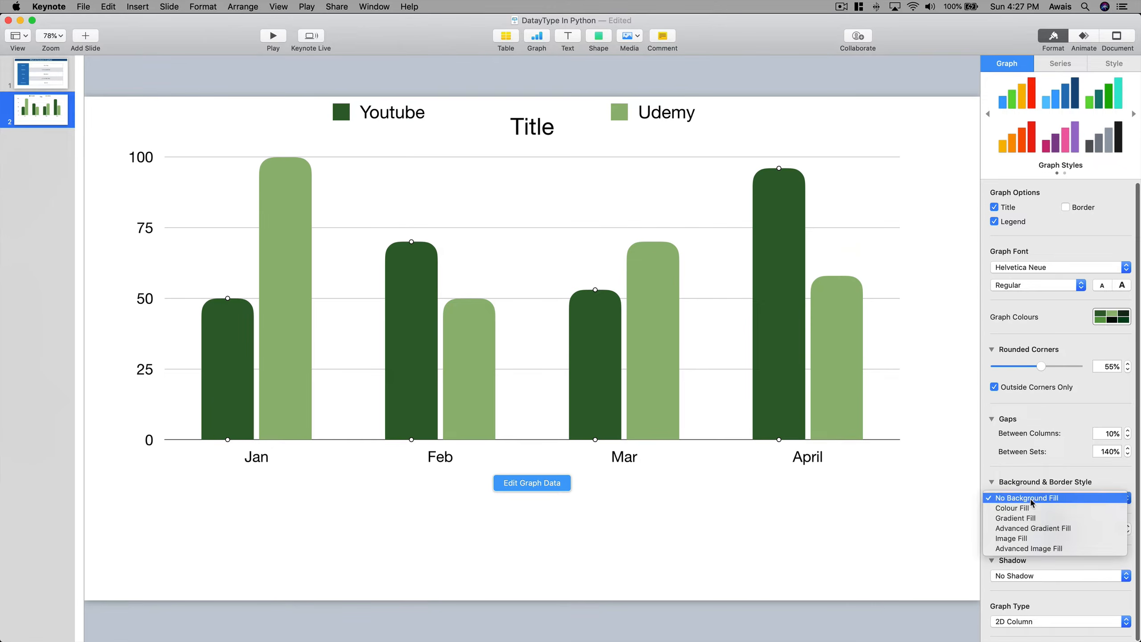
{"action": "left_click", "coordinate": [1033, 518]}
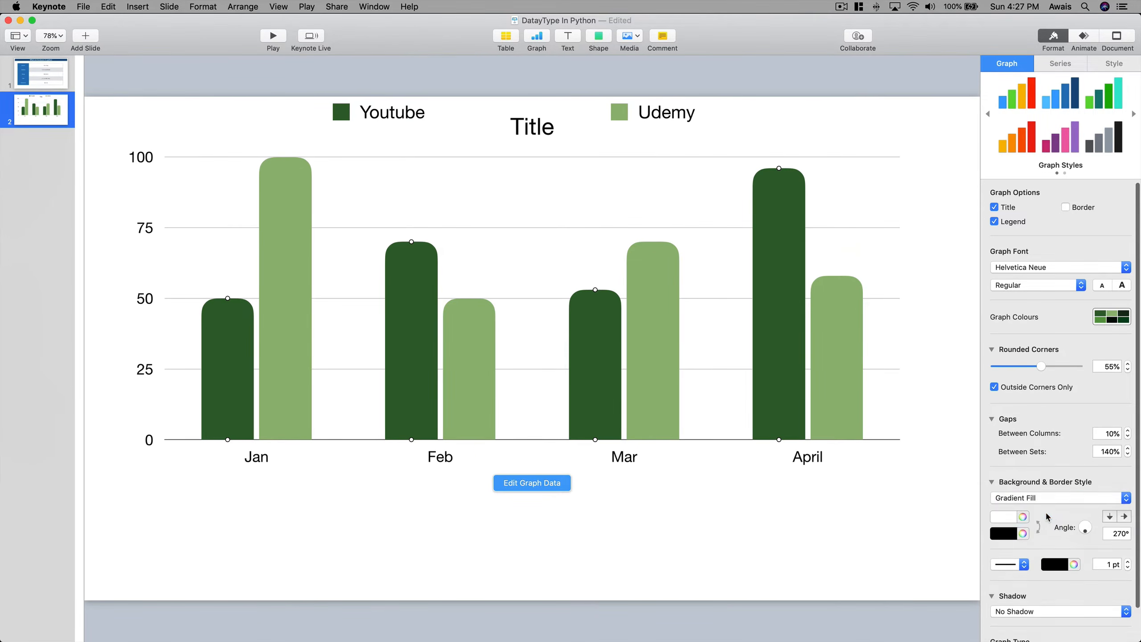
{"action": "left_click", "coordinate": [1043, 497]}
{"action": "left_click", "coordinate": [1046, 488]}
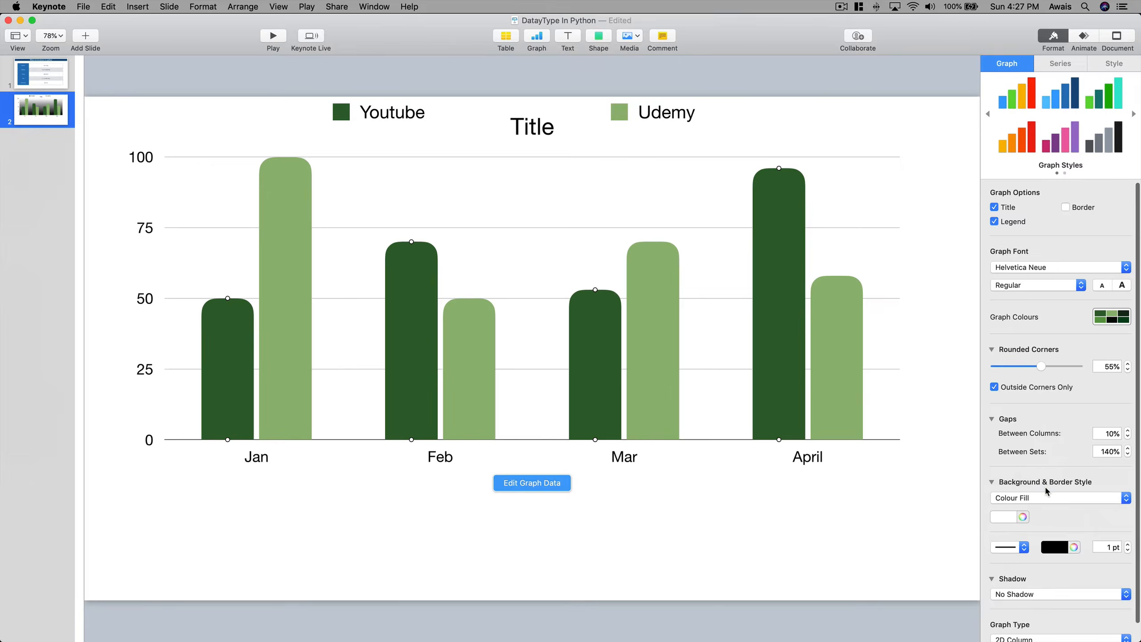
- Try an Individual Series shadow on the graph's bars, and set the graph back to no shadow
{"action": "left_click", "coordinate": [1008, 594]}
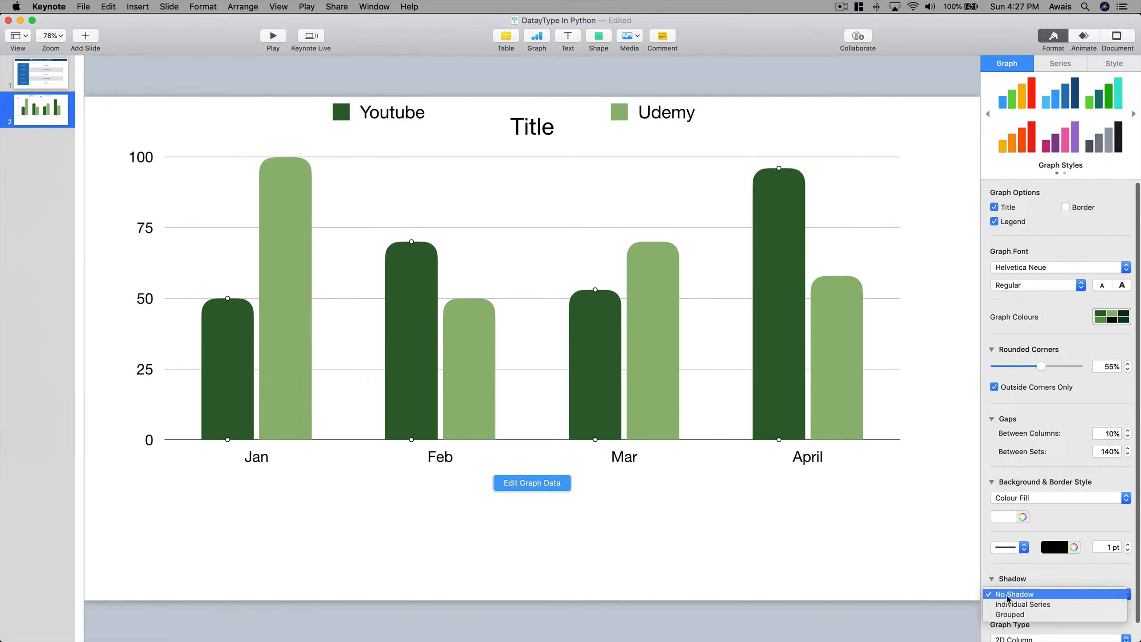
{"action": "left_click", "coordinate": [1007, 601]}
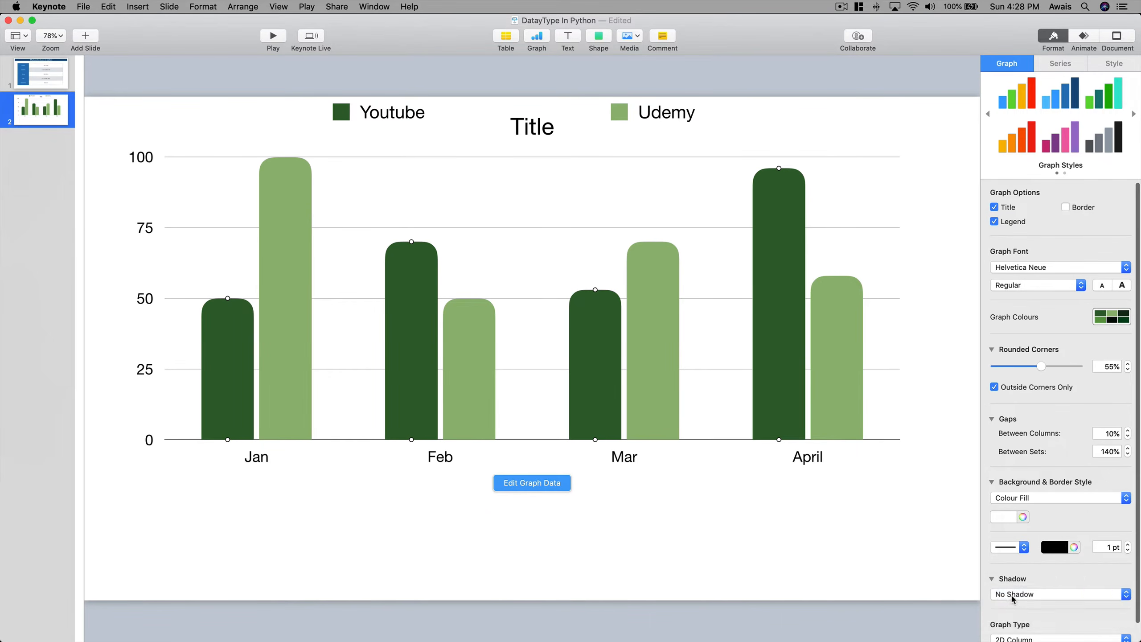
{"action": "left_click", "coordinate": [1011, 596]}
{"action": "left_click", "coordinate": [1013, 604]}
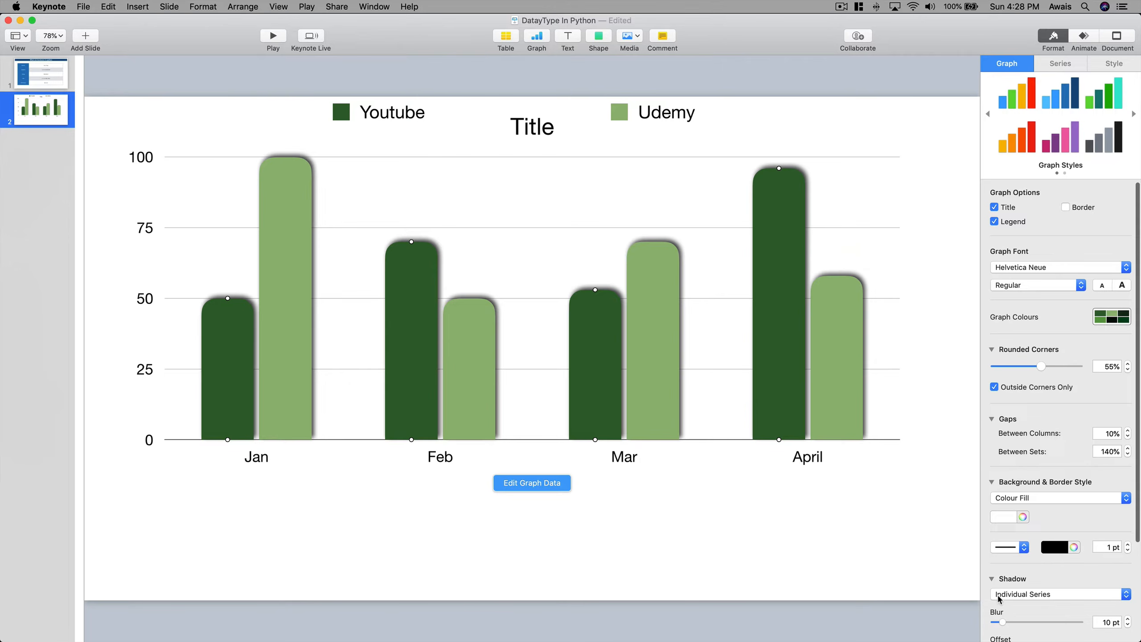
{"action": "left_click", "coordinate": [1008, 596]}
{"action": "left_click", "coordinate": [1020, 605]}
{"action": "left_click", "coordinate": [1019, 594]}
{"action": "left_click", "coordinate": [1019, 575]}
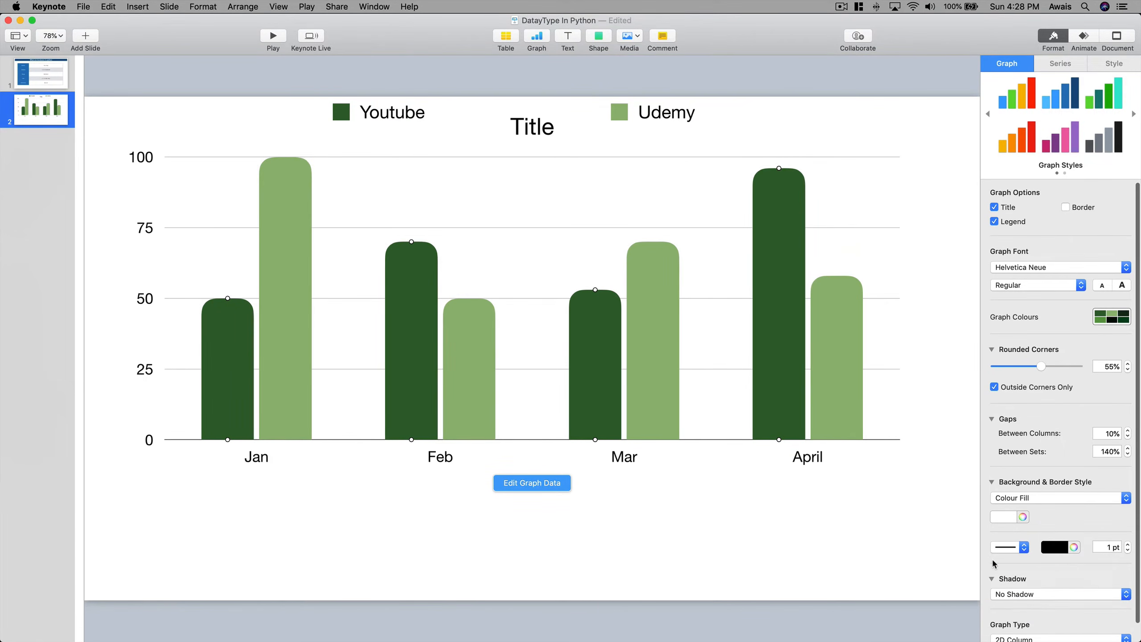
- Try showing the graph as a 2D Line graph and as a 2D Doughnut graph
{"action": "scroll", "coordinate": [997, 468], "scroll_direction": "down", "scroll_amount": 1}
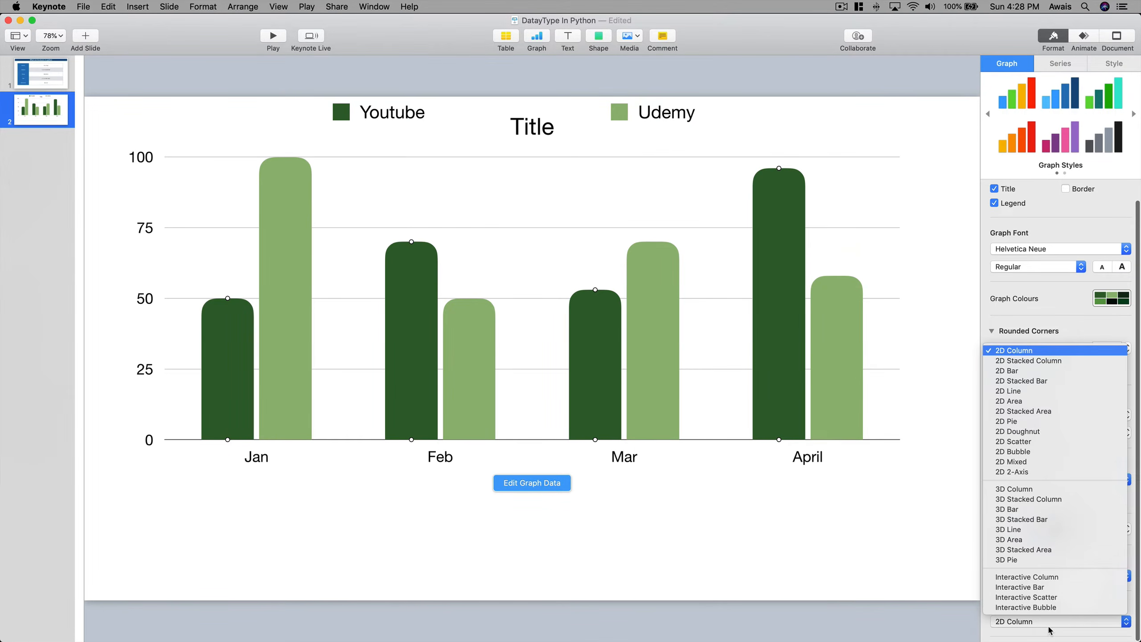
{"action": "left_click", "coordinate": [1034, 391]}
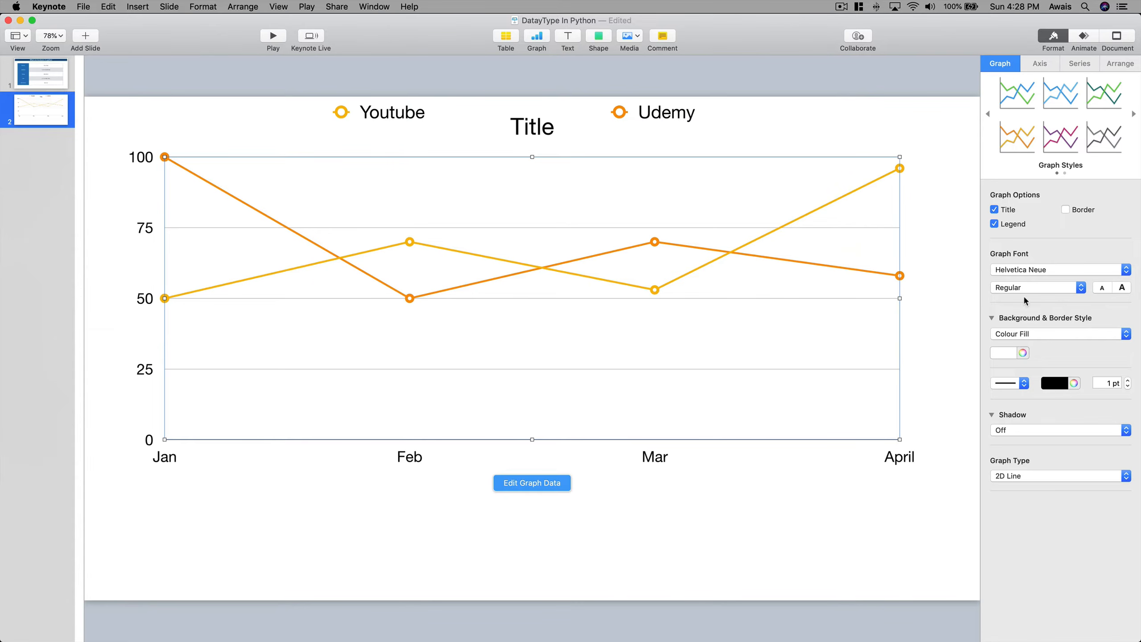
{"action": "left_click", "coordinate": [1056, 477]}
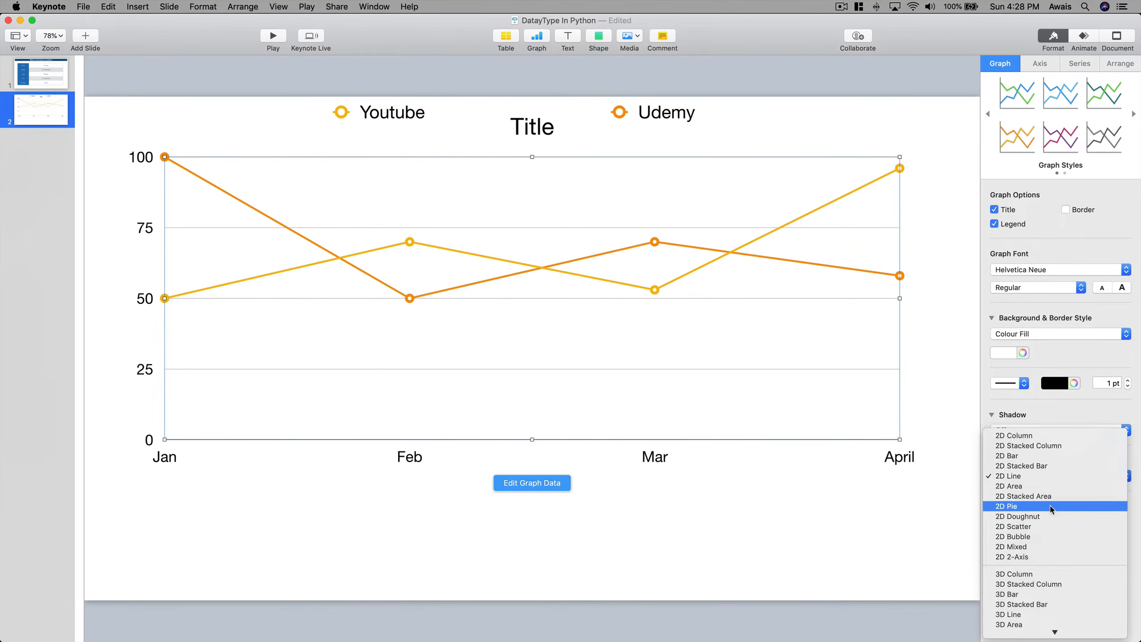
{"action": "left_click", "coordinate": [1036, 516]}
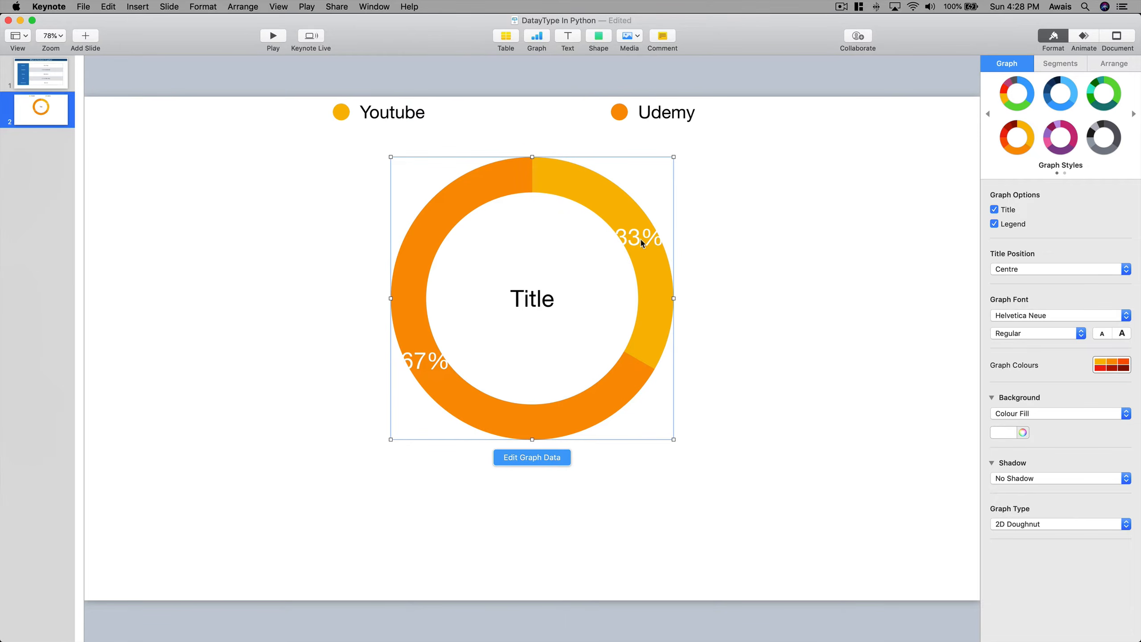
- Review the data behind the doughnut graph's segments, and close the graph data window
{"action": "left_click", "coordinate": [529, 456]}
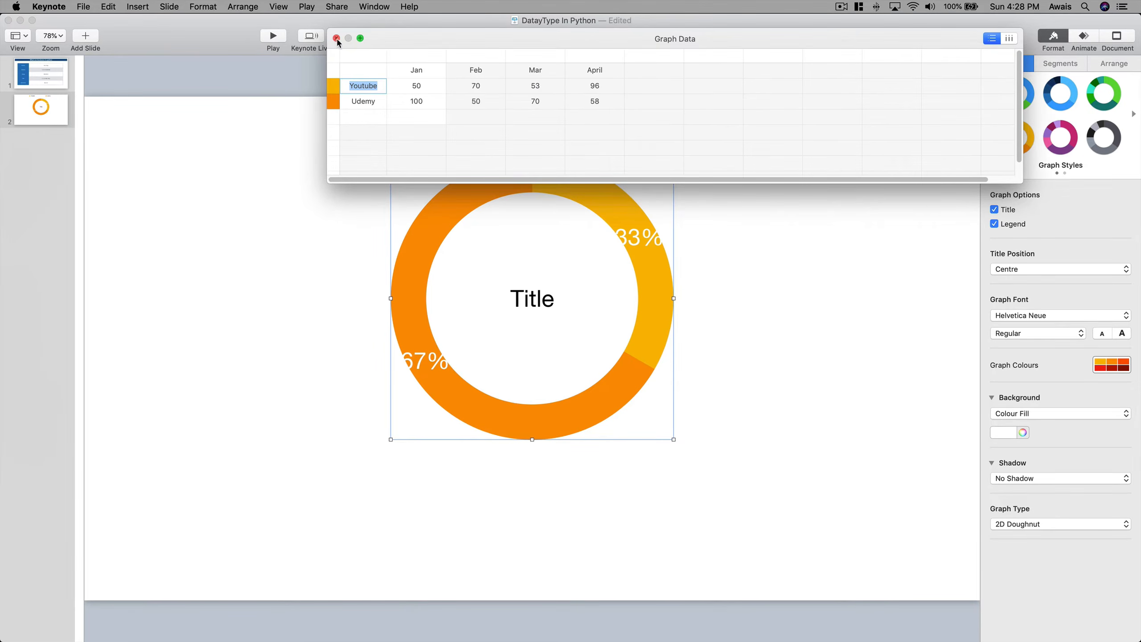
{"action": "left_click", "coordinate": [336, 38]}
{"action": "left_click", "coordinate": [549, 456]}
{"action": "mouse_move", "coordinate": [783, 24]}
{"action": "left_mouse_down"}
{"action": "mouse_move", "coordinate": [630, 80]}
{"action": "mouse_move", "coordinate": [764, 13]}
{"action": "left_mouse_up"}
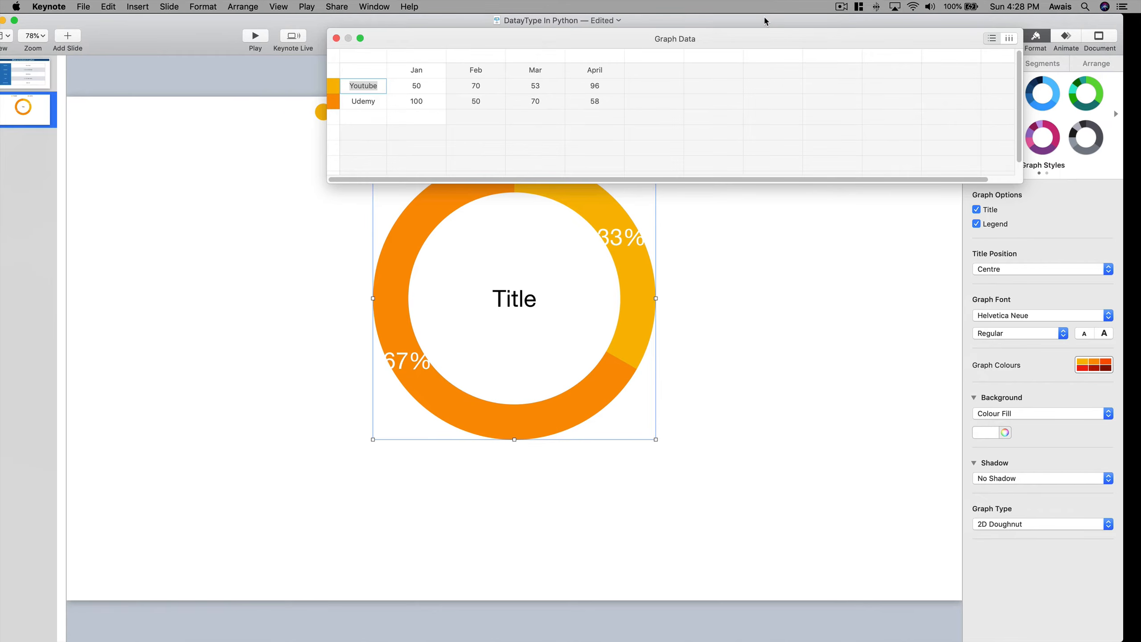
{"action": "left_click", "coordinate": [336, 39]}
- Change the graph type to Interactive Column, and step its slider through the months up to April and back to Jan
{"action": "left_click", "coordinate": [1072, 523]}
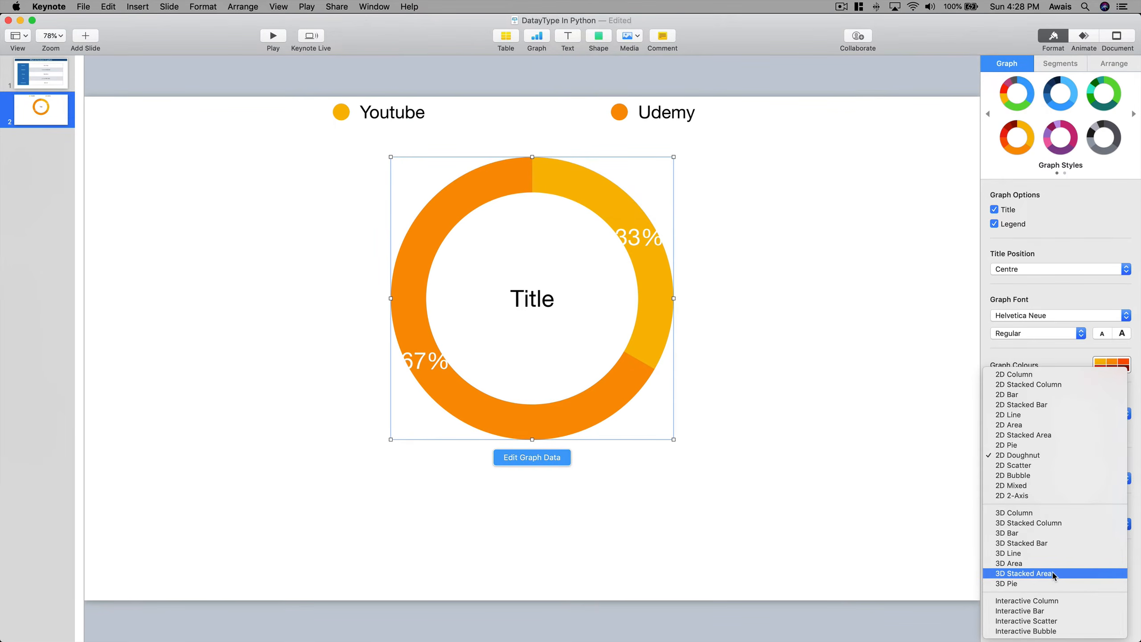
{"action": "left_click", "coordinate": [1049, 601]}
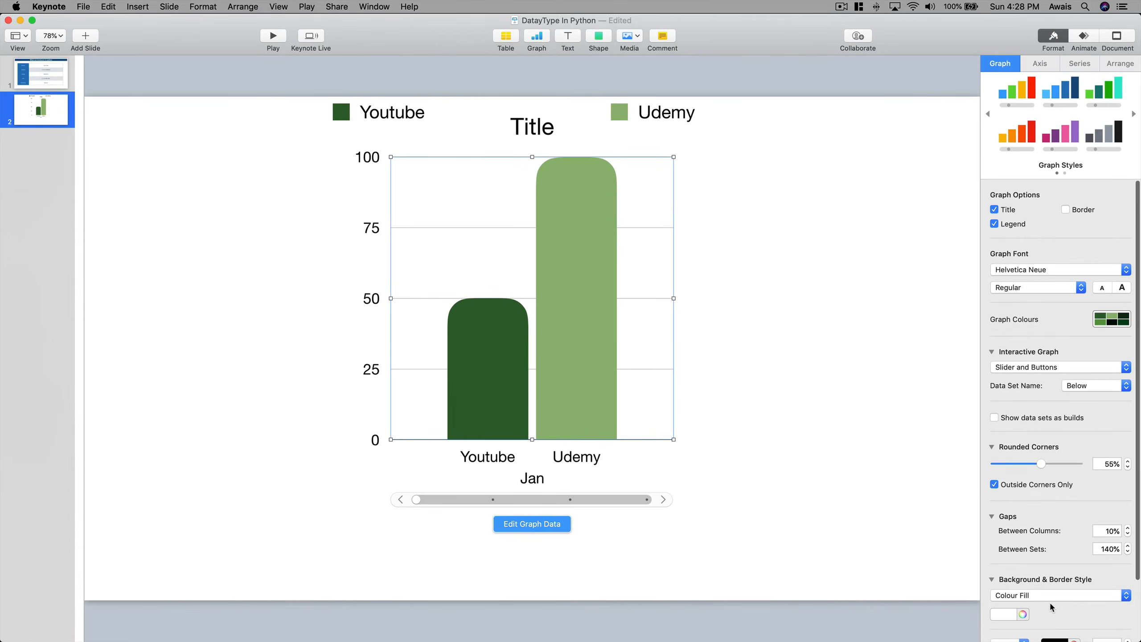
{"action": "left_click", "coordinate": [492, 498]}
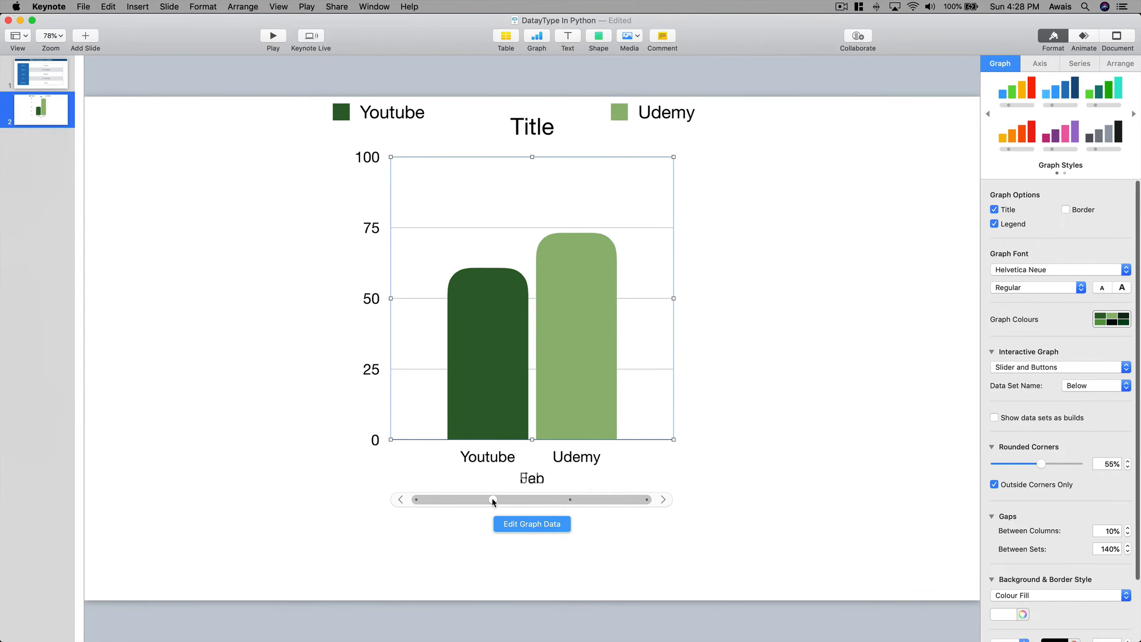
{"action": "left_click", "coordinate": [570, 499]}
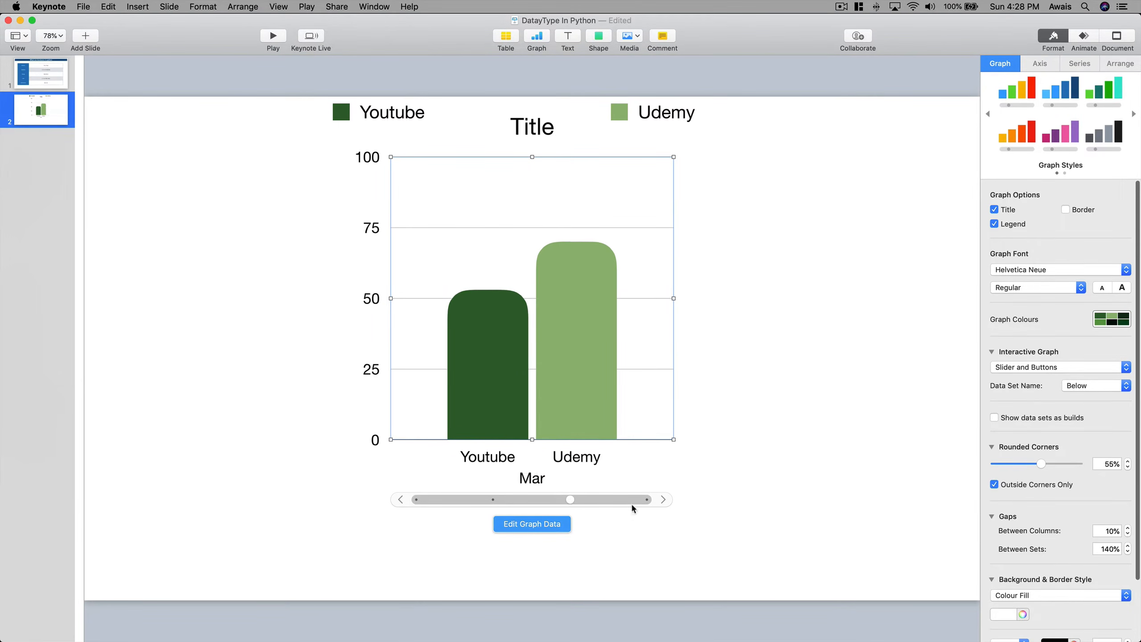
{"action": "left_click", "coordinate": [647, 499]}
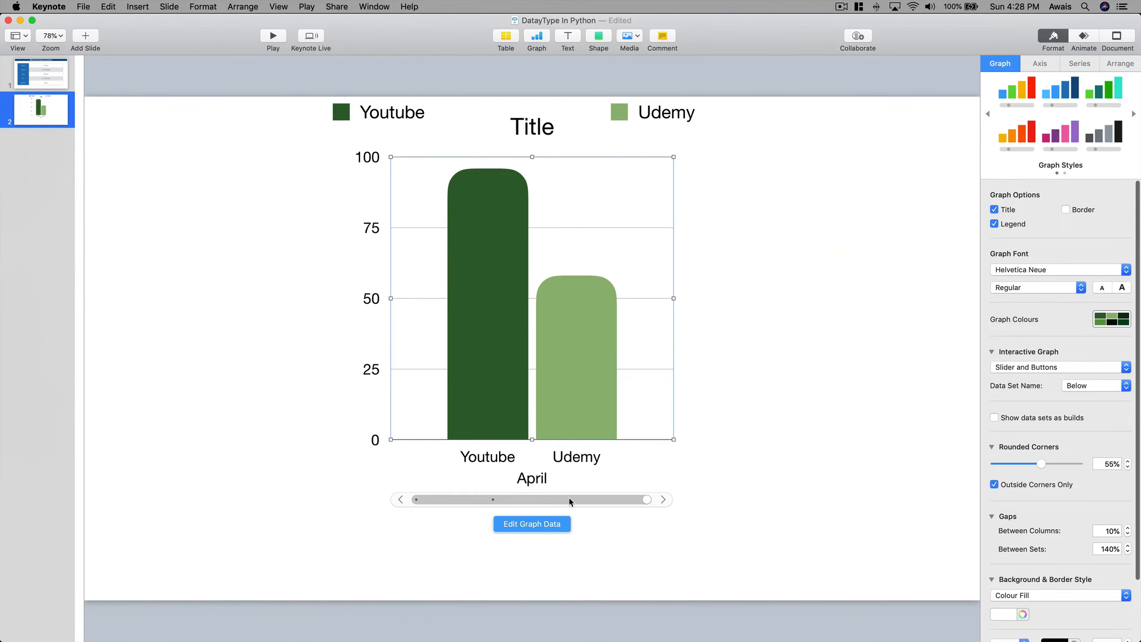
{"action": "left_click", "coordinate": [569, 499]}
{"action": "left_click", "coordinate": [493, 499]}
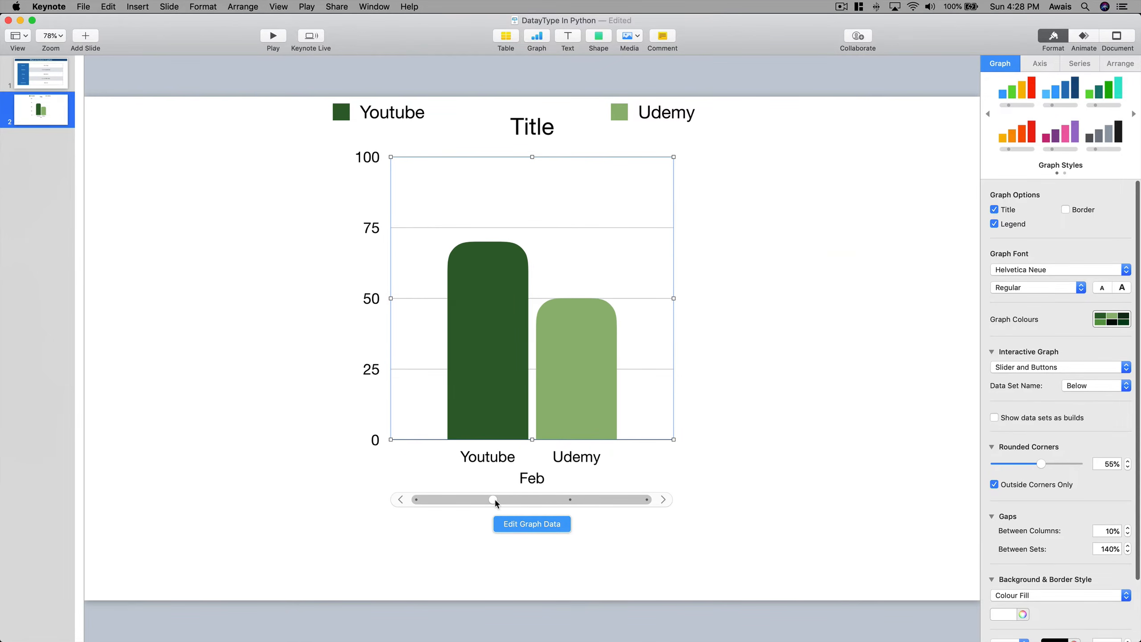
{"action": "left_click", "coordinate": [416, 499]}
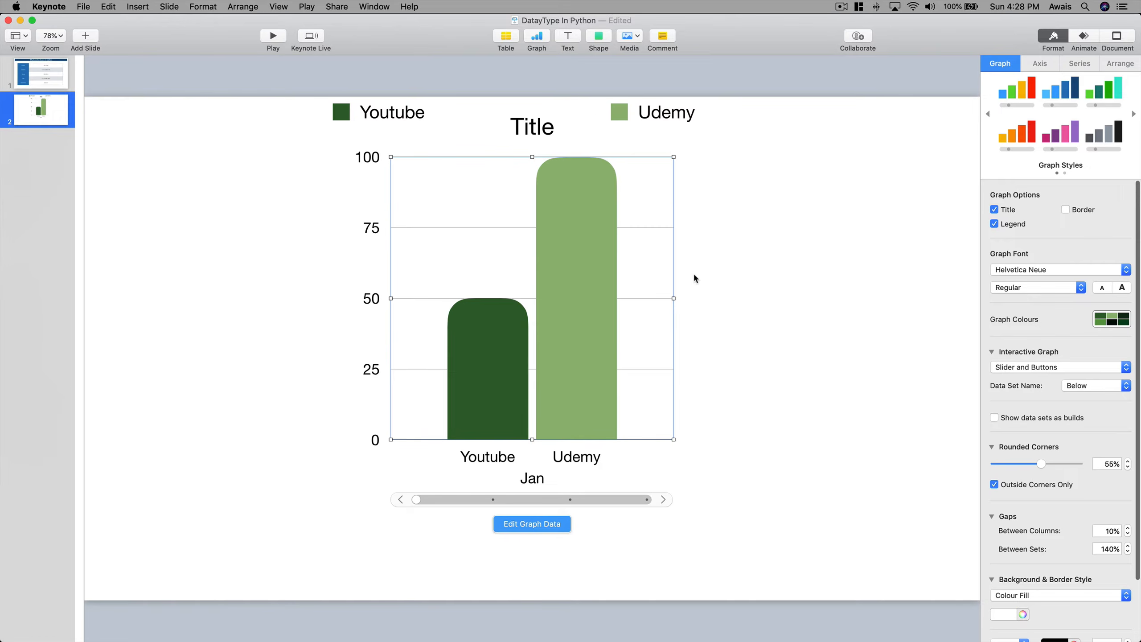
- Look through the available graph types and the pages of table styles
{"action": "scroll", "coordinate": [1076, 524], "scroll_direction": "down", "scroll_amount": 4}
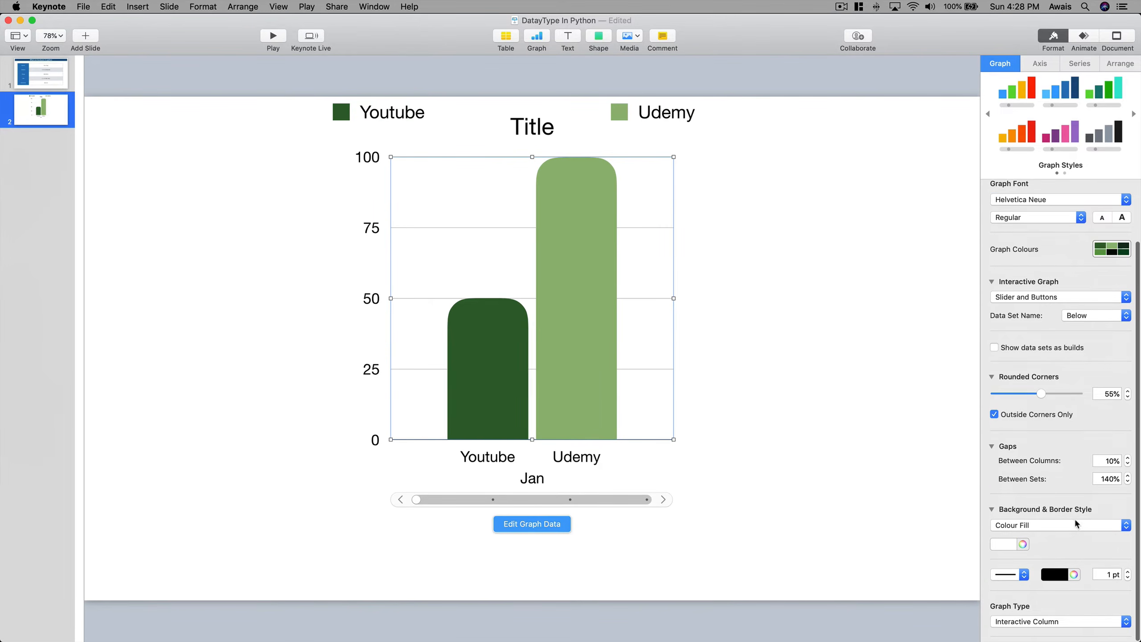
{"action": "left_click", "coordinate": [1051, 622]}
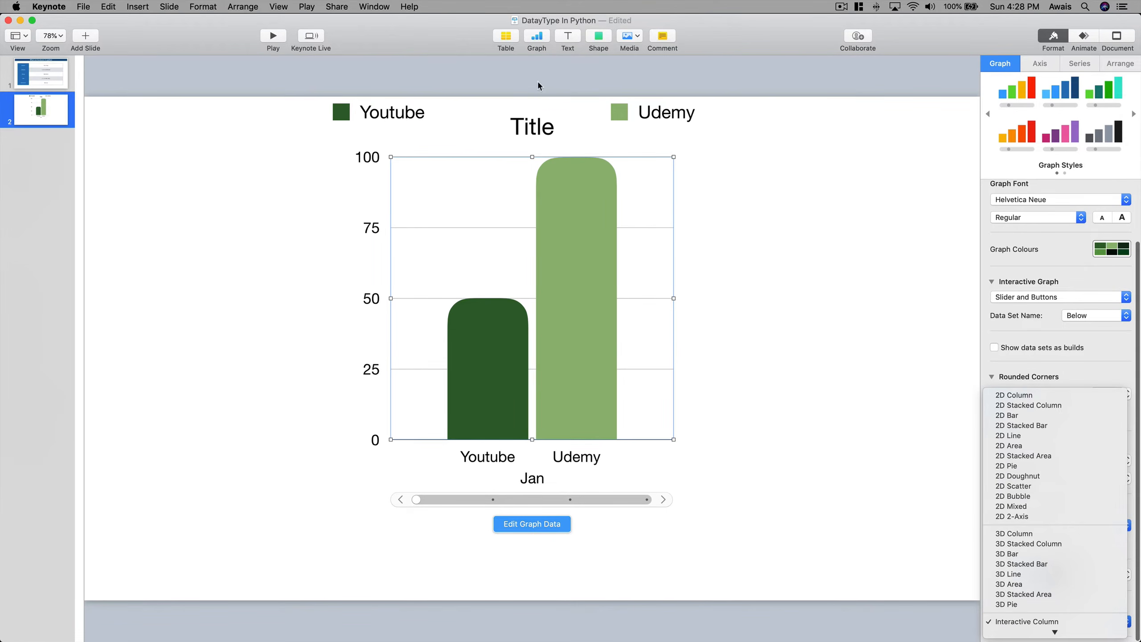
{"action": "left_click", "coordinate": [516, 45]}
{"action": "left_click", "coordinate": [508, 44]}
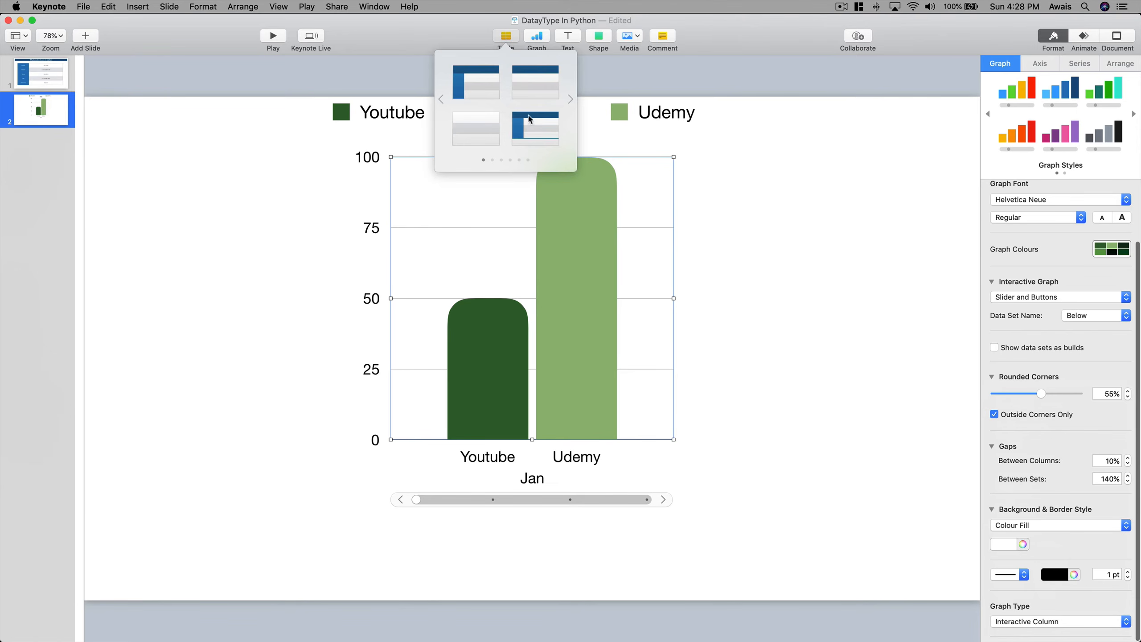
{"action": "left_click", "coordinate": [572, 98]}
{"action": "left_click", "coordinate": [572, 96]}
{"action": "left_click", "coordinate": [572, 96]}
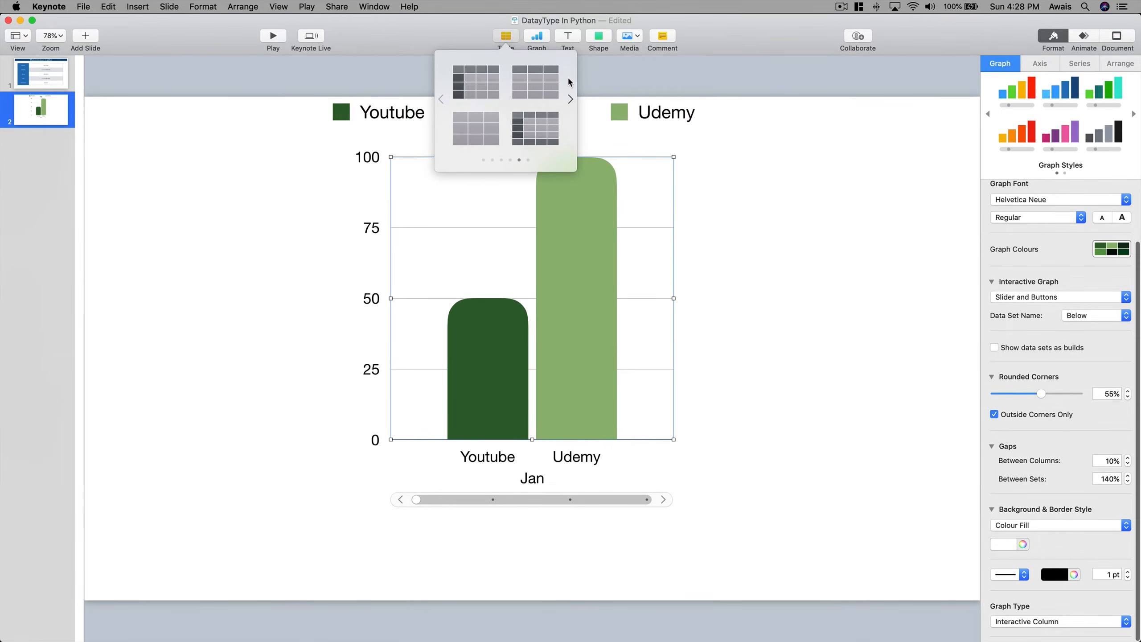
- Compare the 2D, 3D and interactive graph choices, and insert an interactive scatter graph on slide 2
{"action": "left_click", "coordinate": [543, 38]}
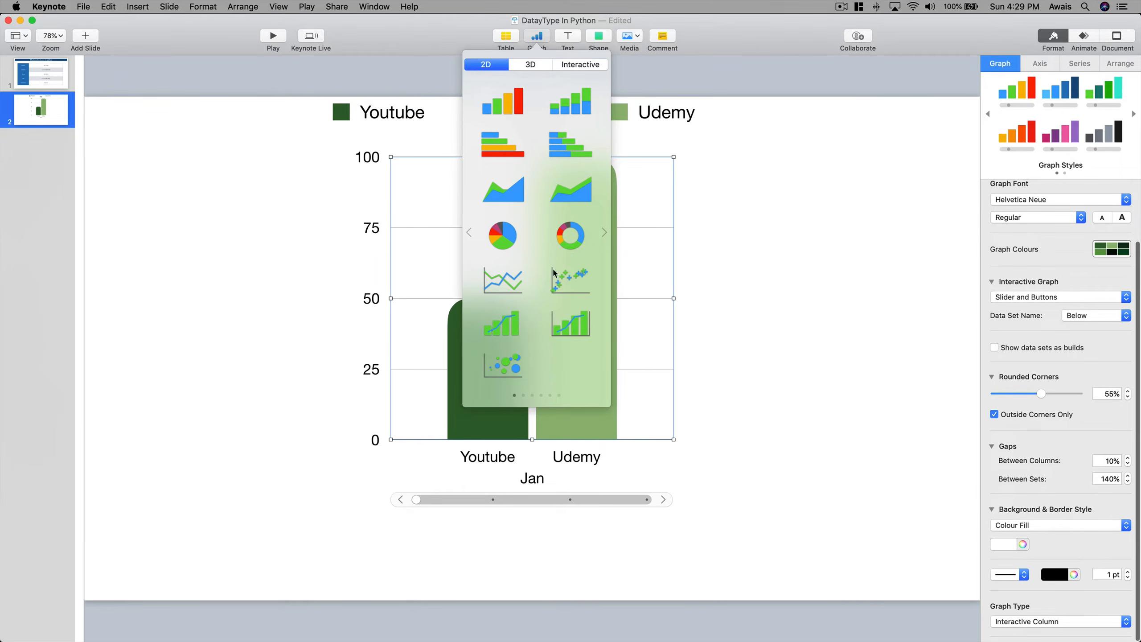
{"action": "left_click", "coordinate": [530, 65]}
{"action": "left_click", "coordinate": [581, 65]}
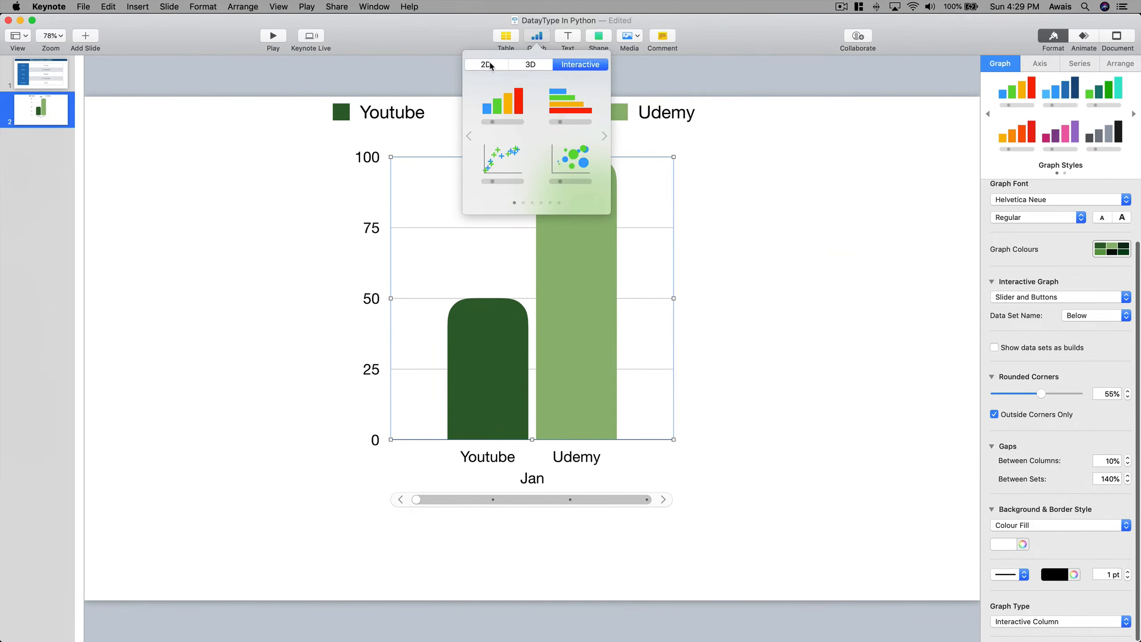
{"action": "left_click", "coordinate": [490, 65]}
{"action": "left_click", "coordinate": [562, 67]}
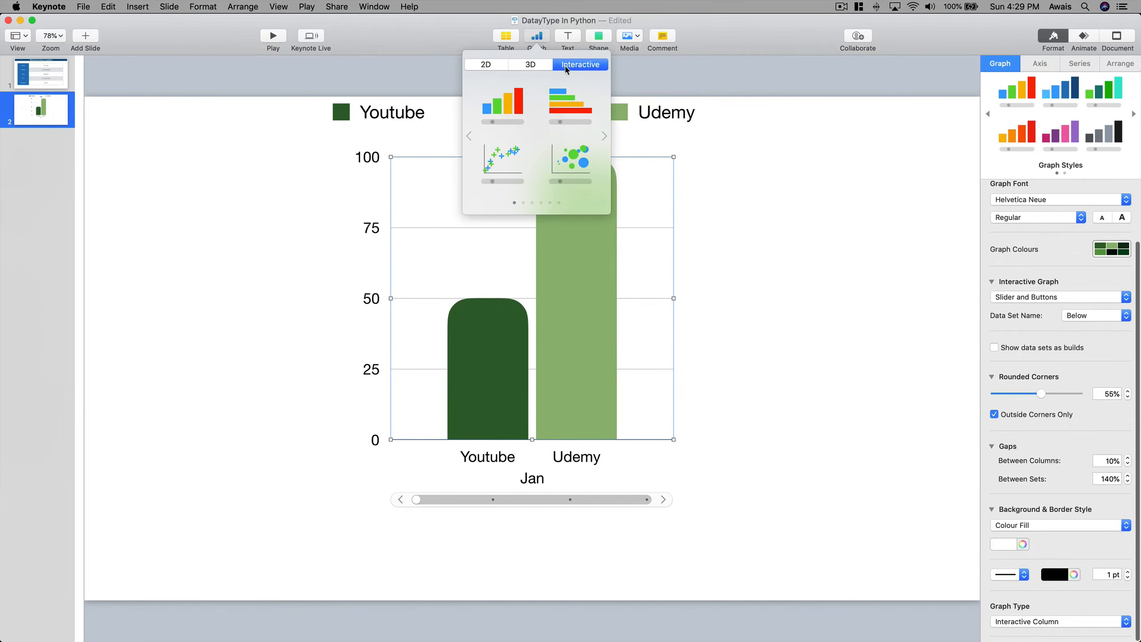
{"action": "left_click", "coordinate": [516, 163]}
{"action": "left_click_drag", "start_coordinate": [731, 401], "coordinate": [767, 392]}
- Delete the interactive column graph, and move the scatter graph up on the slide
{"action": "left_click", "coordinate": [590, 215]}
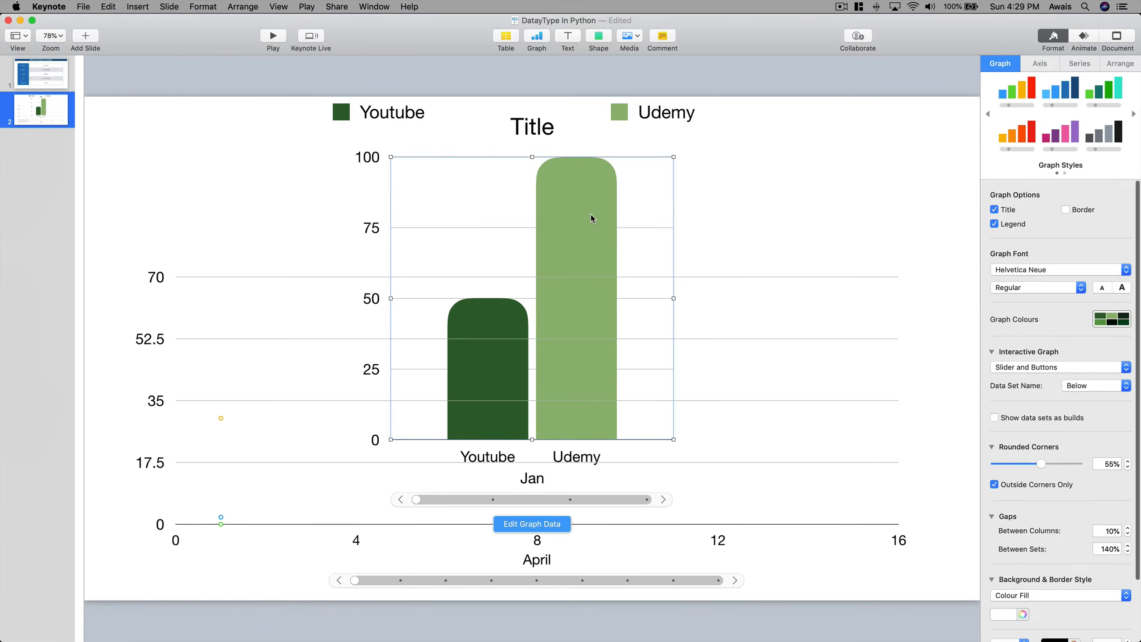
{"action": "key", "text": "Delete"}
{"action": "left_click_drag", "start_coordinate": [630, 323], "coordinate": [609, 243]}
- Review the scatter graph's monthly X and Y data for the three regions in an enlarged data window, and close it
{"action": "left_click", "coordinate": [524, 497]}
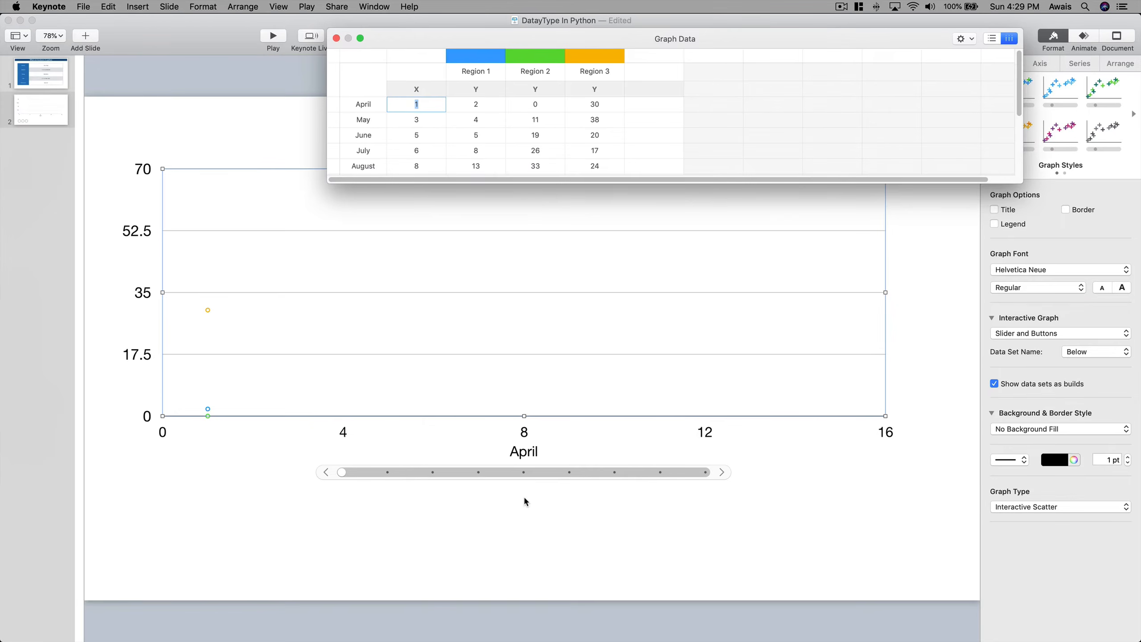
{"action": "left_click_drag", "start_coordinate": [659, 186], "coordinate": [665, 418]}
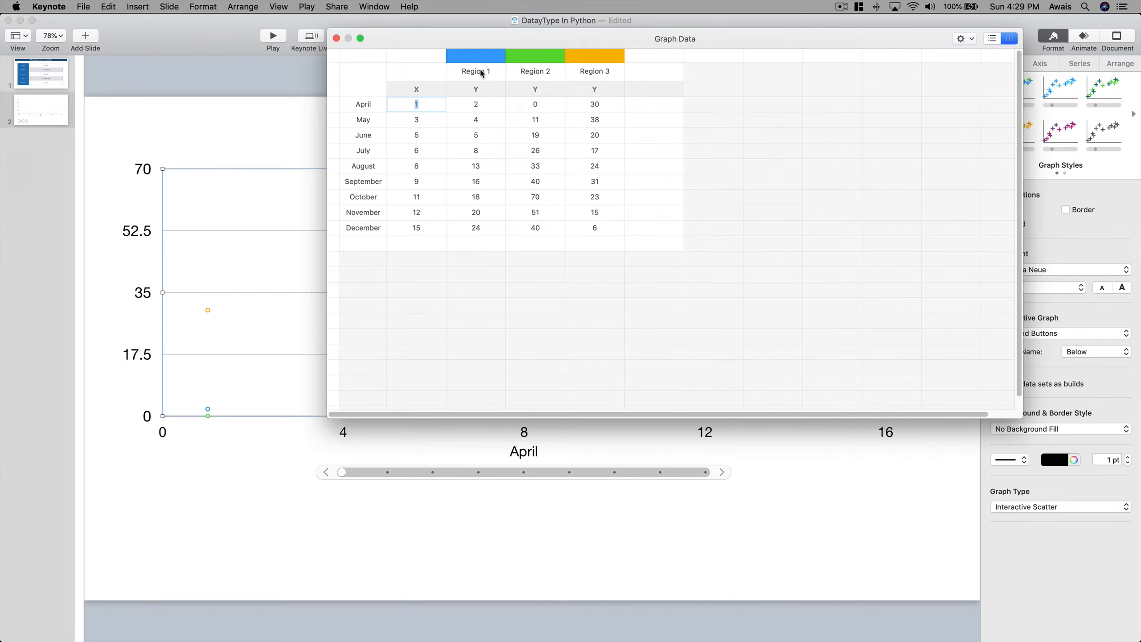
{"action": "right_click", "coordinate": [666, 58]}
{"action": "left_click", "coordinate": [656, 61]}
{"action": "left_click", "coordinate": [607, 57]}
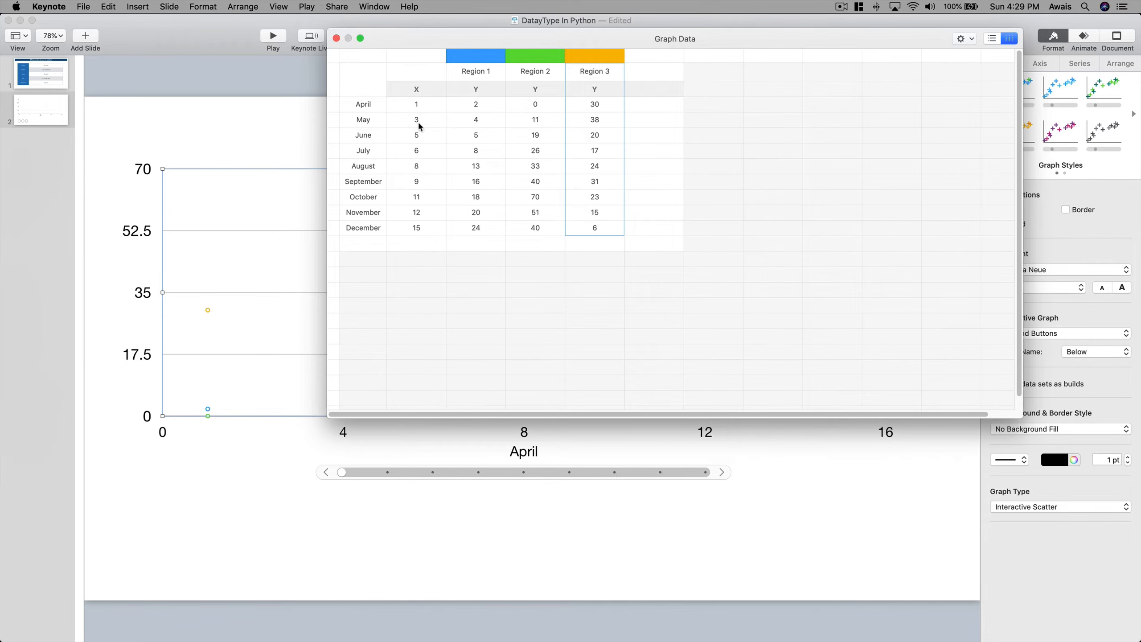
{"action": "left_click", "coordinate": [336, 38]}
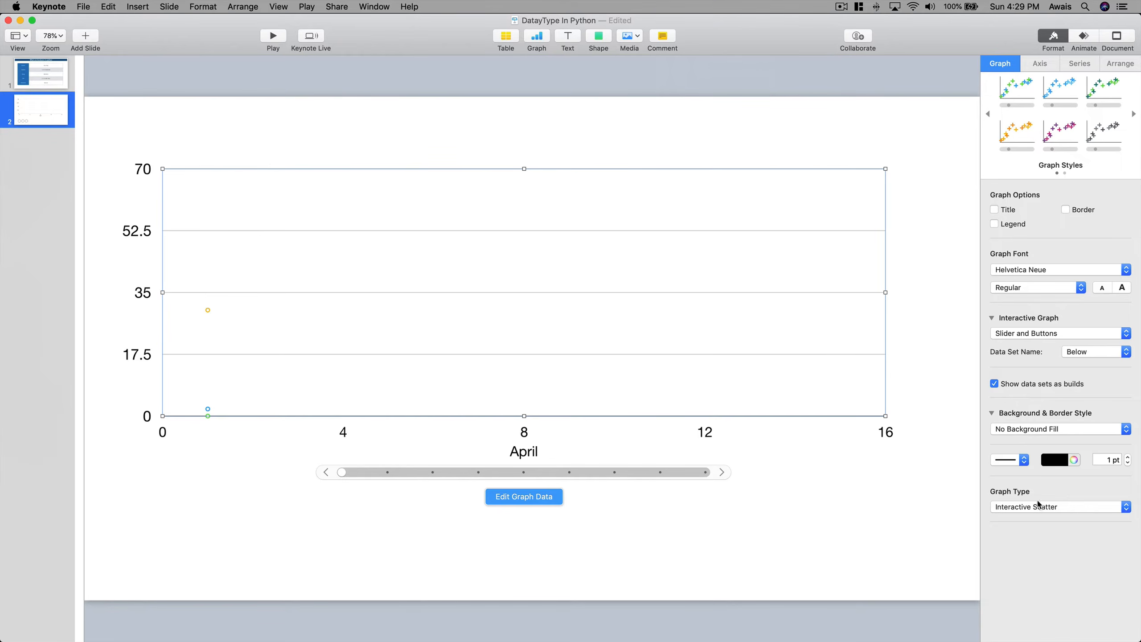
- Try enlarging the scatter graph's font, and reduce it again
{"action": "left_click", "coordinate": [1122, 288]}
{"action": "left_click", "coordinate": [1121, 287]}
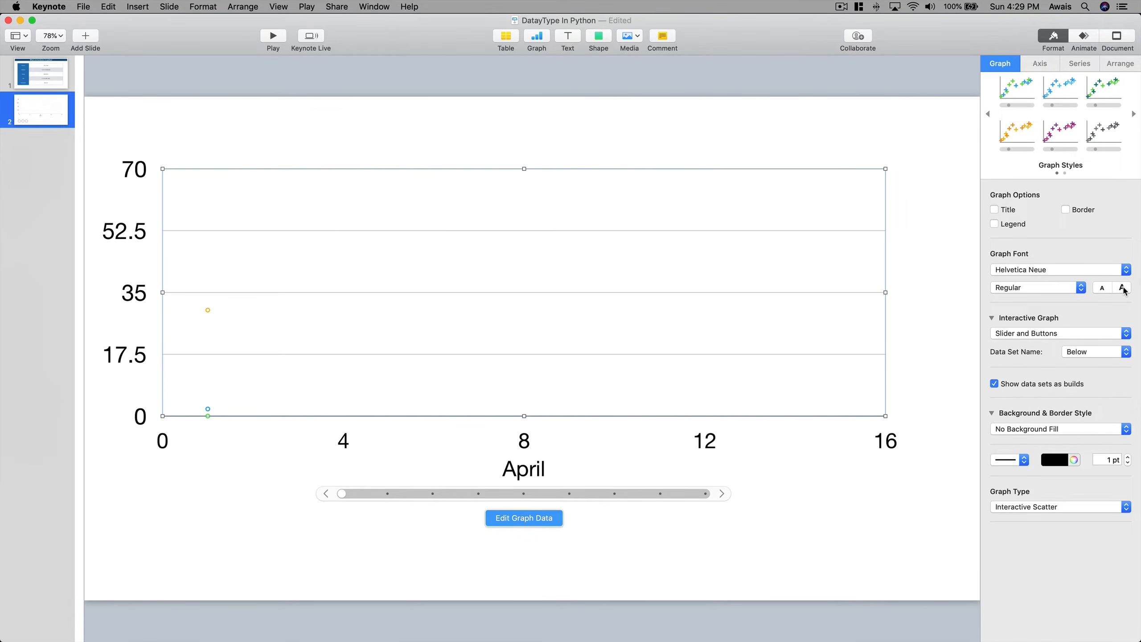
{"action": "left_click", "coordinate": [1105, 290]}
{"action": "left_click", "coordinate": [1105, 289]}
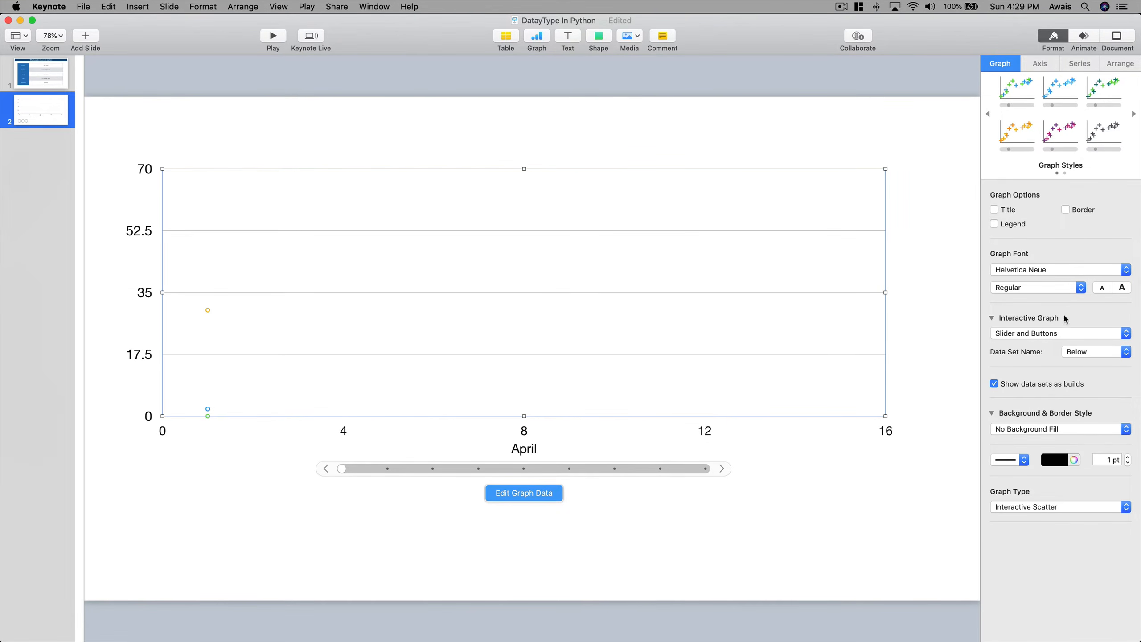
- Examine the scatter graph's Value (X) and Value (Y) axis settings, including Reference Lines, and its series settings for value labels and data symbols
{"action": "left_click", "coordinate": [1040, 65]}
{"action": "left_click", "coordinate": [1073, 89]}
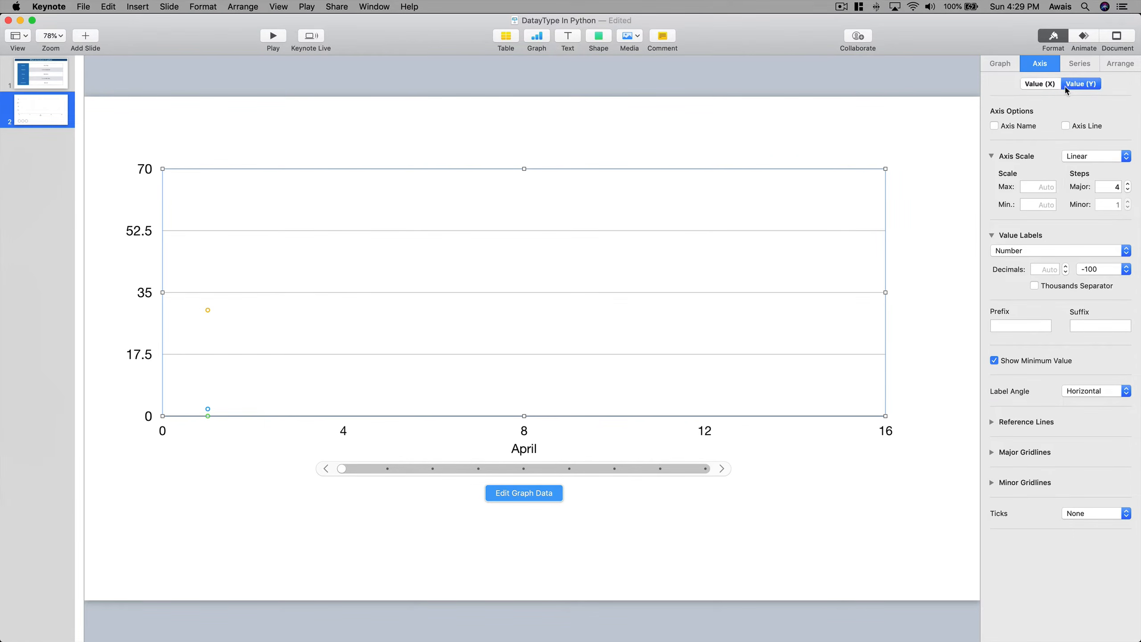
{"action": "left_click", "coordinate": [1053, 87]}
{"action": "left_click", "coordinate": [1080, 86]}
{"action": "left_click", "coordinate": [1078, 67]}
{"action": "left_click", "coordinate": [1039, 65]}
{"action": "left_click", "coordinate": [1033, 452]}
{"action": "left_click", "coordinate": [1033, 452]}
{"action": "left_click", "coordinate": [1031, 422]}
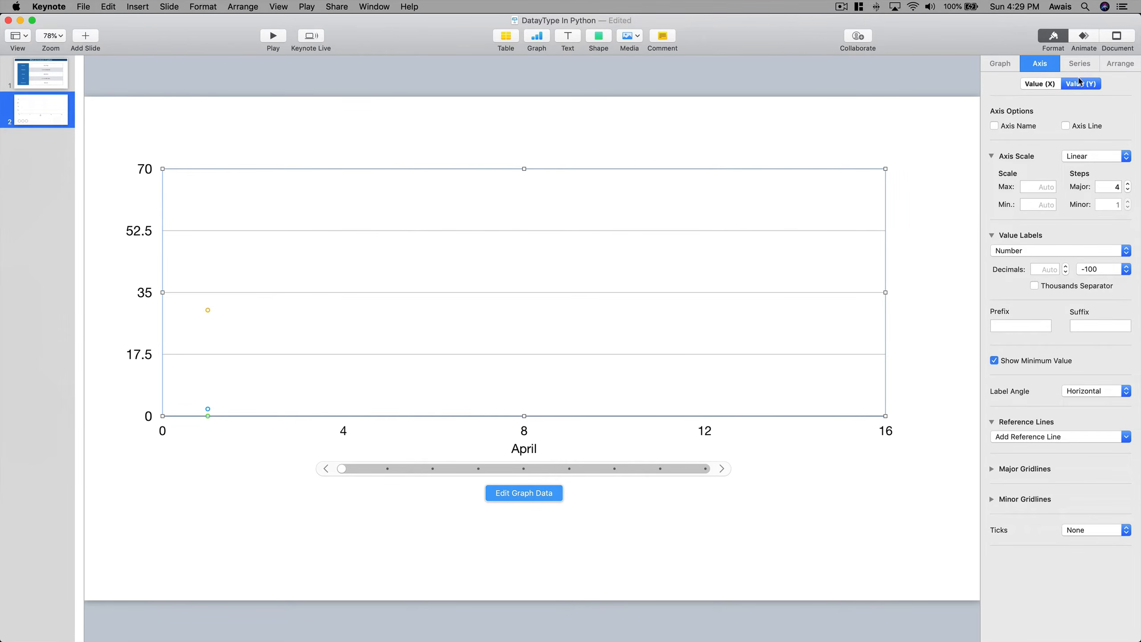
{"action": "left_click", "coordinate": [1106, 64]}
{"action": "left_click", "coordinate": [1095, 67]}
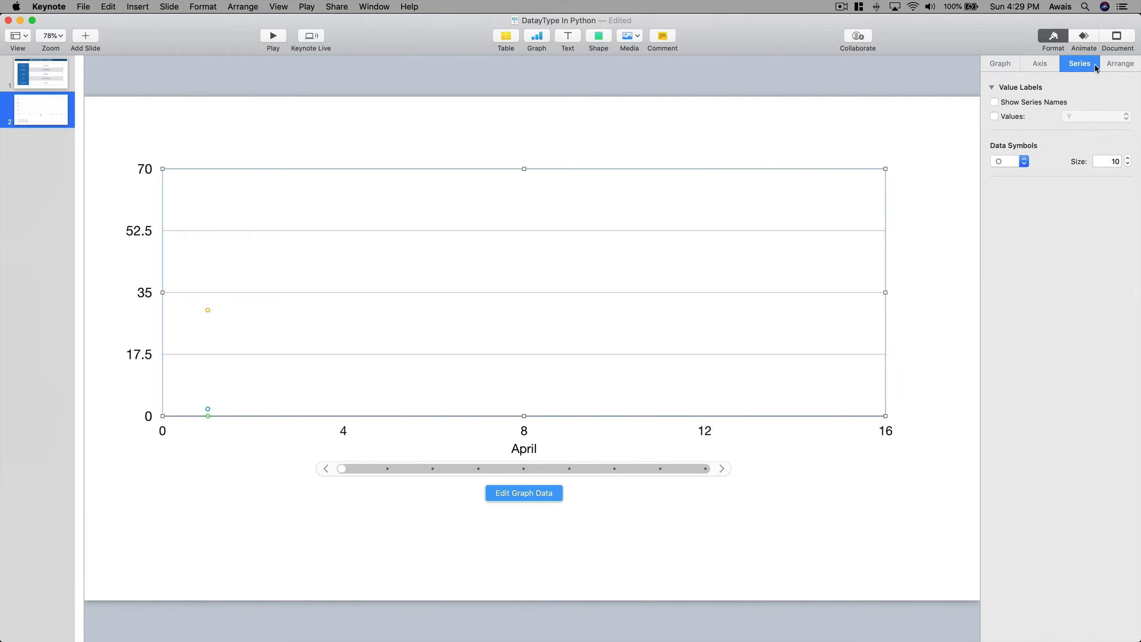
{"action": "left_click", "coordinate": [1012, 67]}
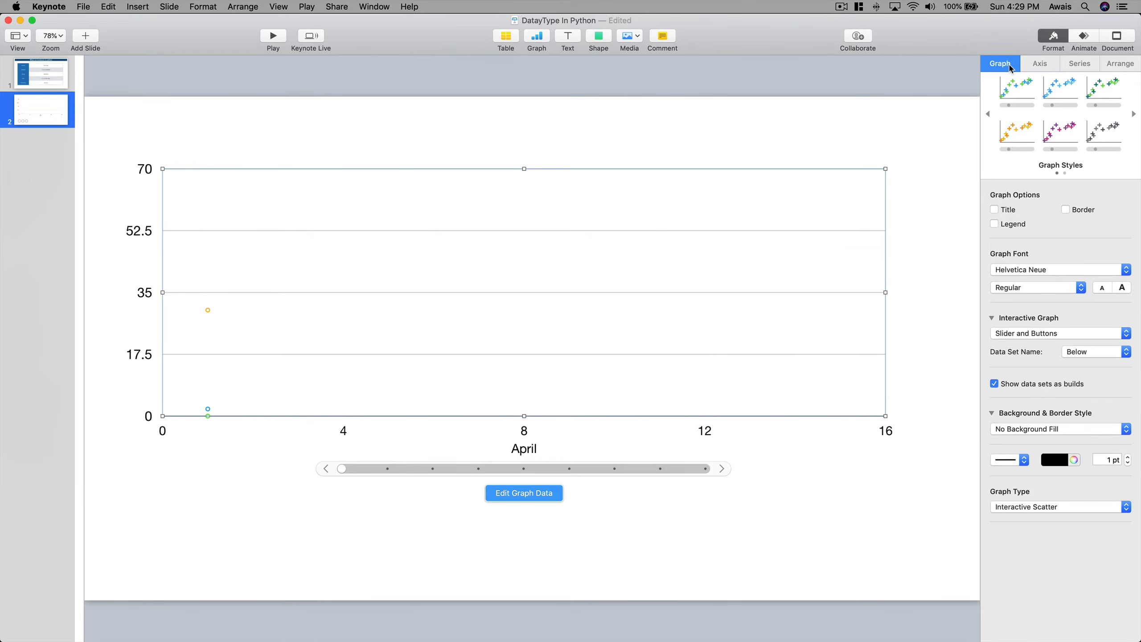
- Open the document settings, and delete the scatter graph from slide 2
{"action": "left_click", "coordinate": [1083, 37]}
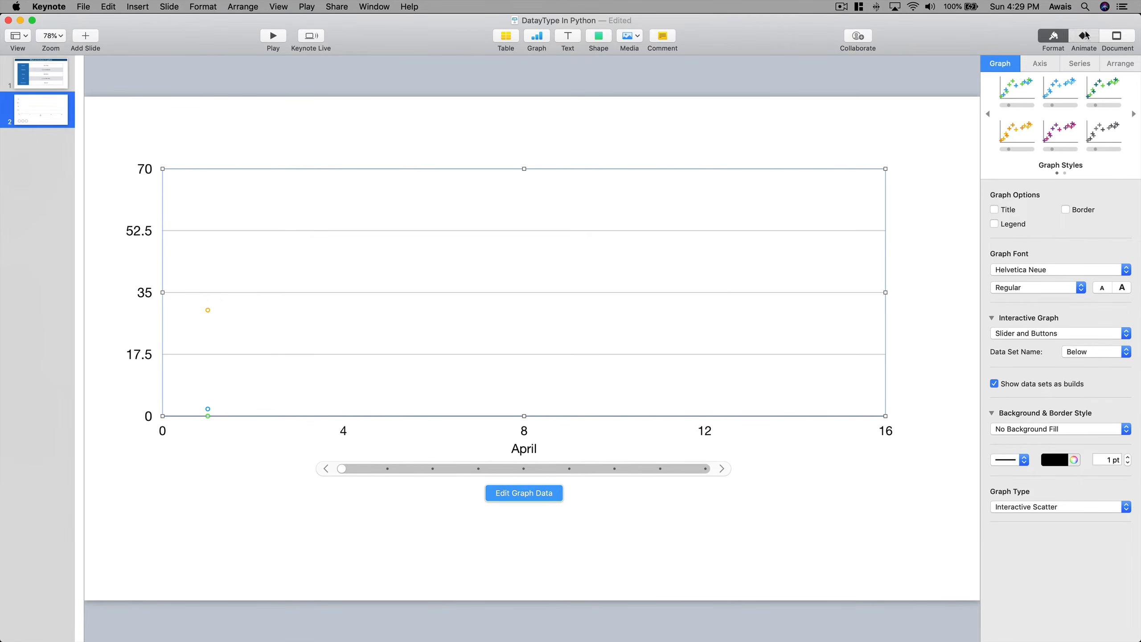
{"action": "left_click", "coordinate": [1111, 40]}
{"action": "left_click", "coordinate": [815, 209]}
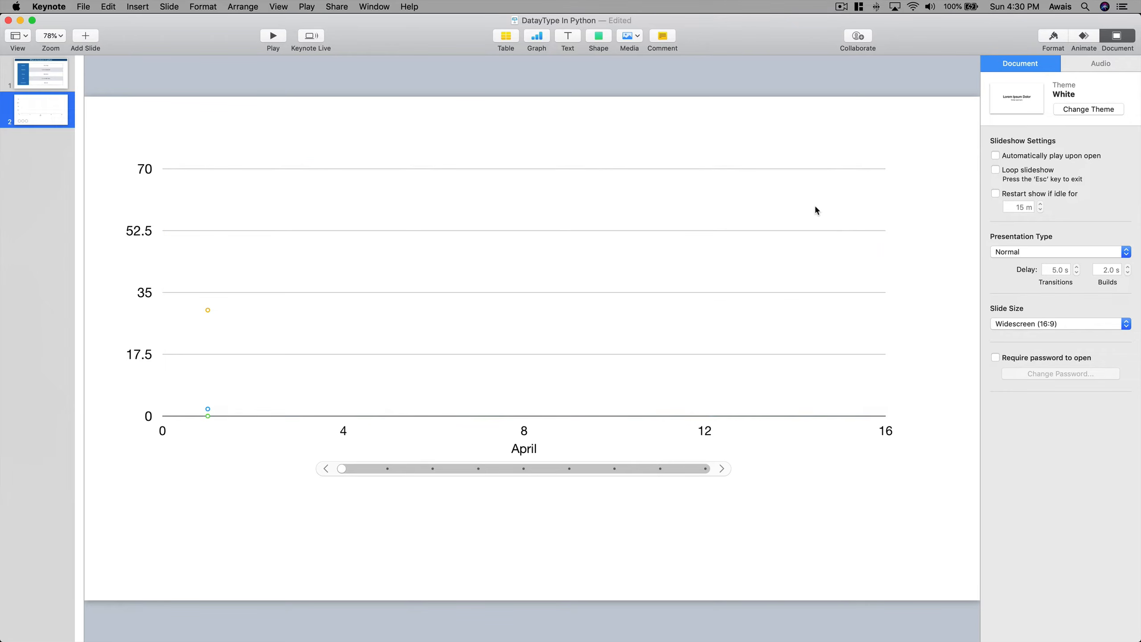
{"action": "left_click", "coordinate": [805, 212]}
{"action": "key", "text": "Delete"}
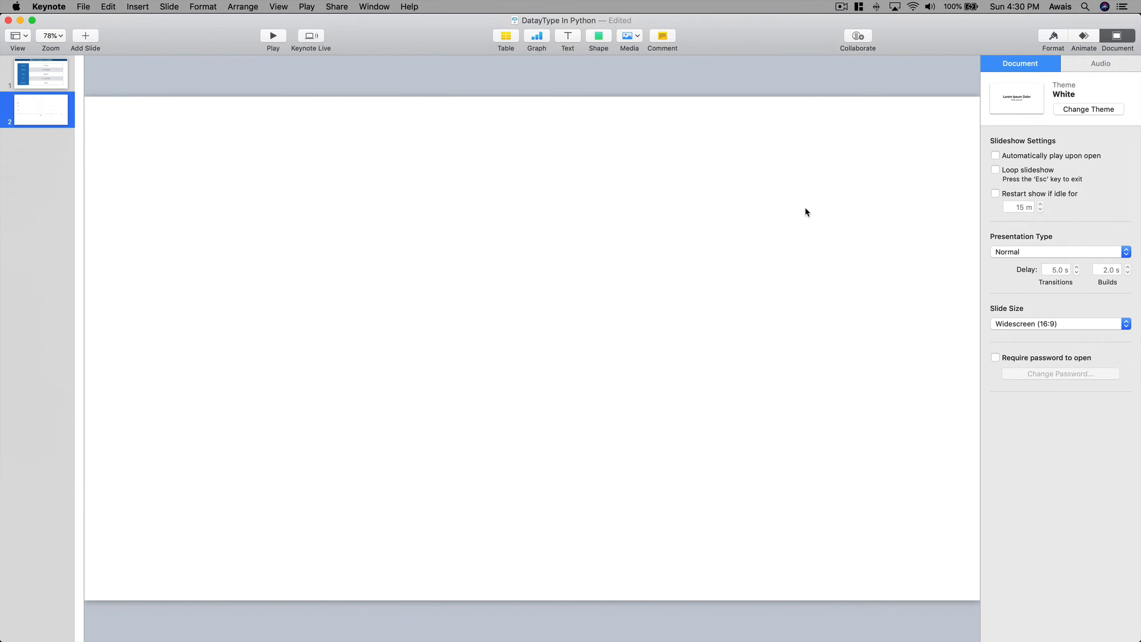
- Insert a basic square shape, and move it to the upper left part of the slide
{"action": "left_click", "coordinate": [595, 44]}
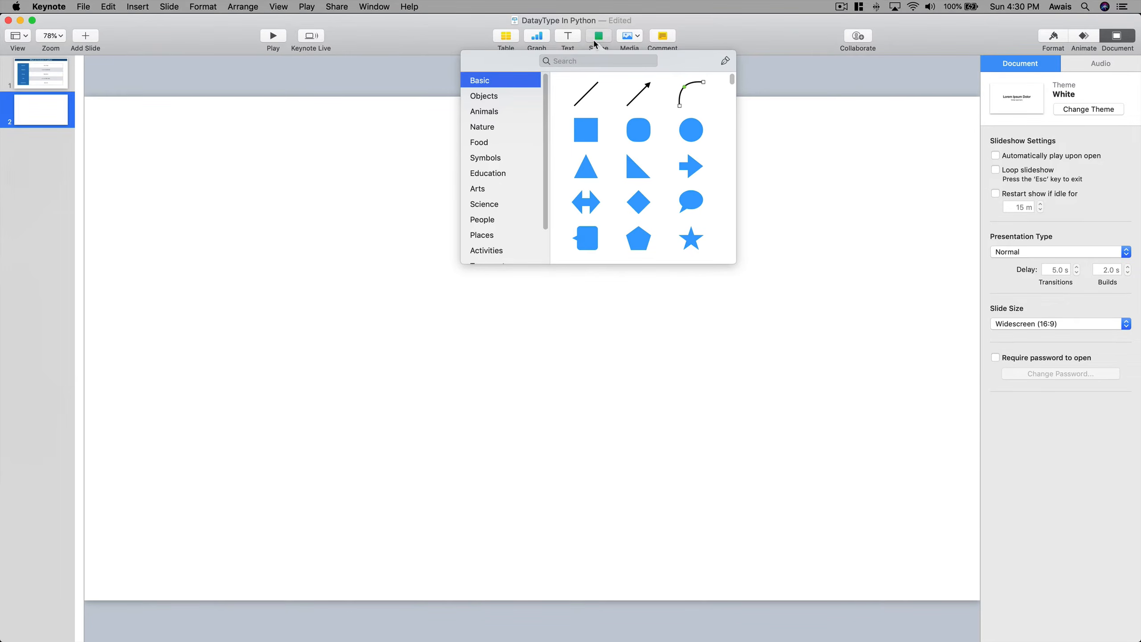
{"action": "left_click", "coordinate": [586, 131]}
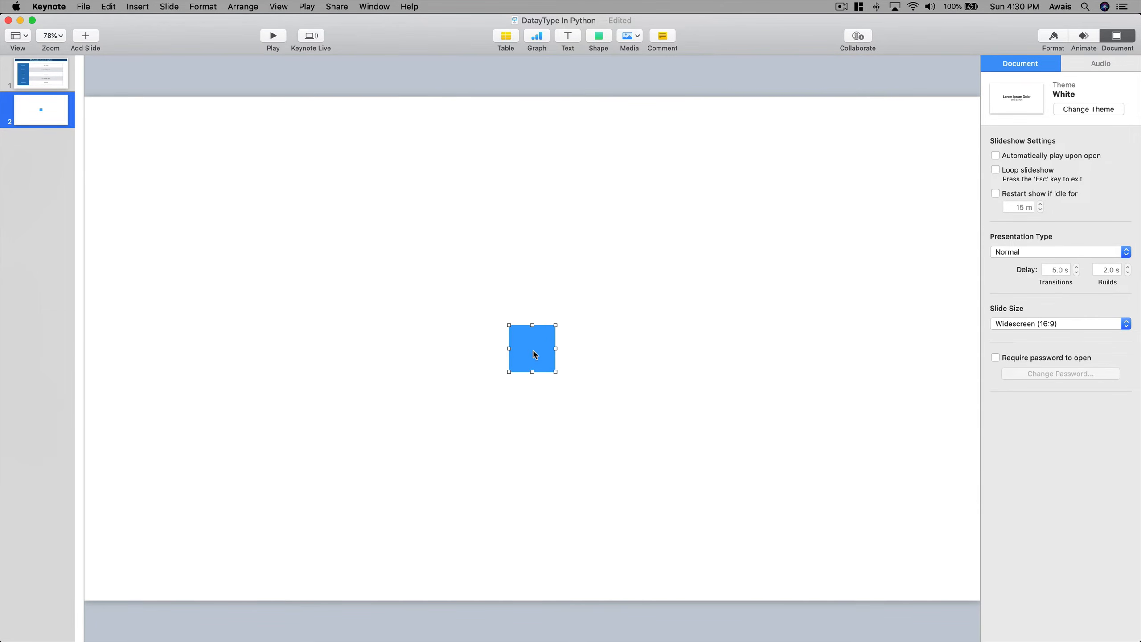
{"action": "left_click_drag", "start_coordinate": [533, 352], "coordinate": [421, 180]}
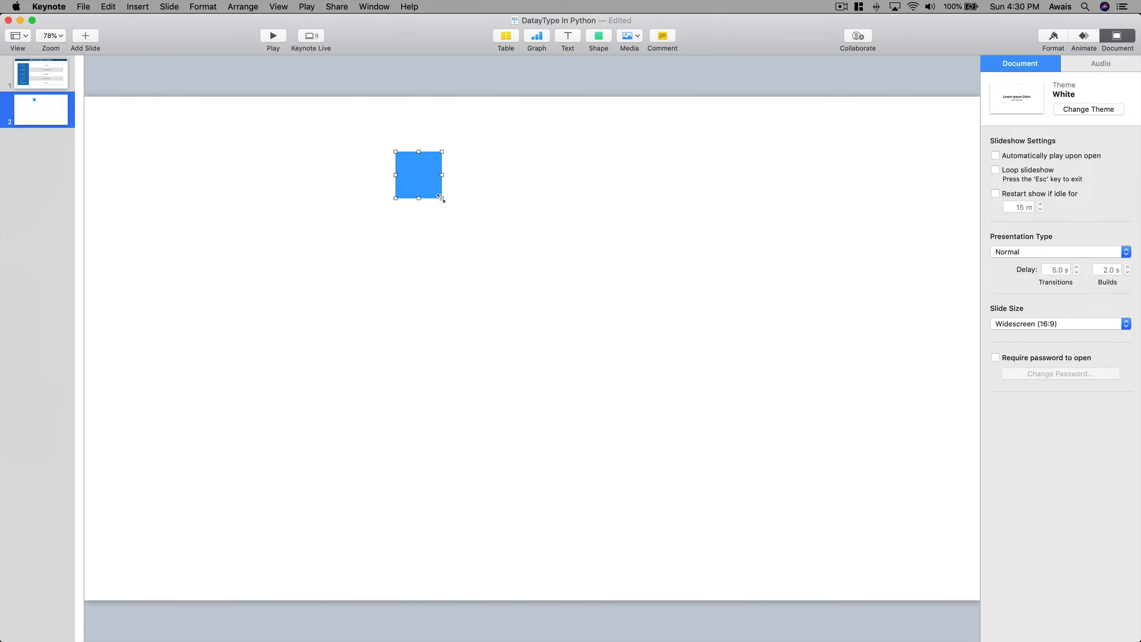
- Enlarge the square into a wide rectangle about 823 pt high, placed near the centre of the slide
{"action": "left_click_drag", "start_coordinate": [442, 199], "coordinate": [871, 543]}
{"action": "left_click_drag", "start_coordinate": [747, 435], "coordinate": [634, 413]}
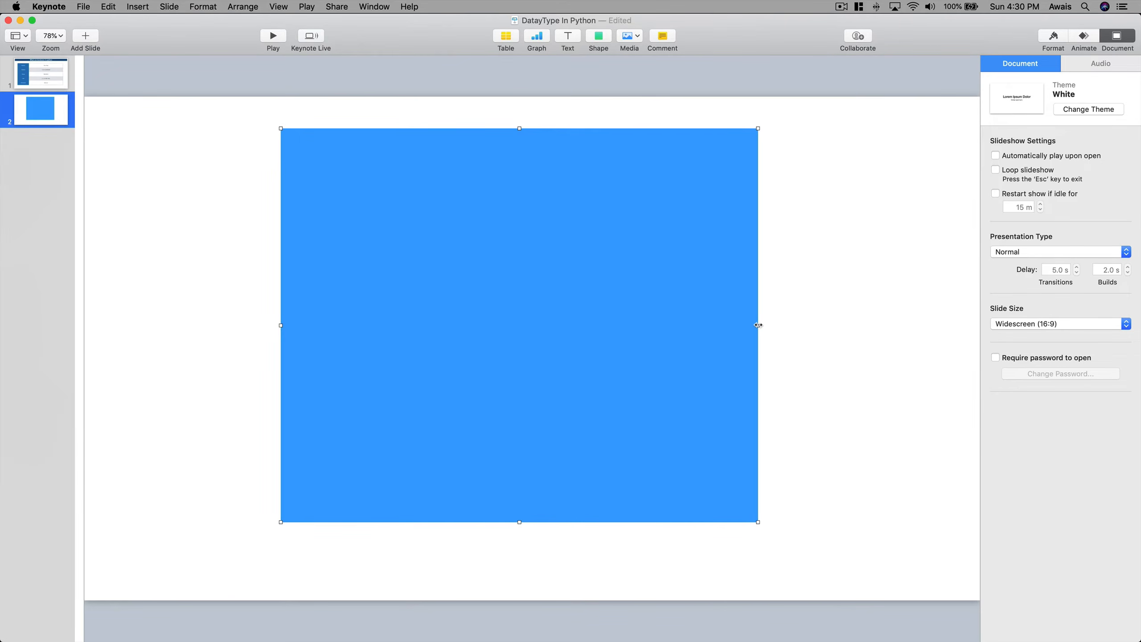
{"action": "left_click_drag", "start_coordinate": [758, 325], "coordinate": [790, 325]}
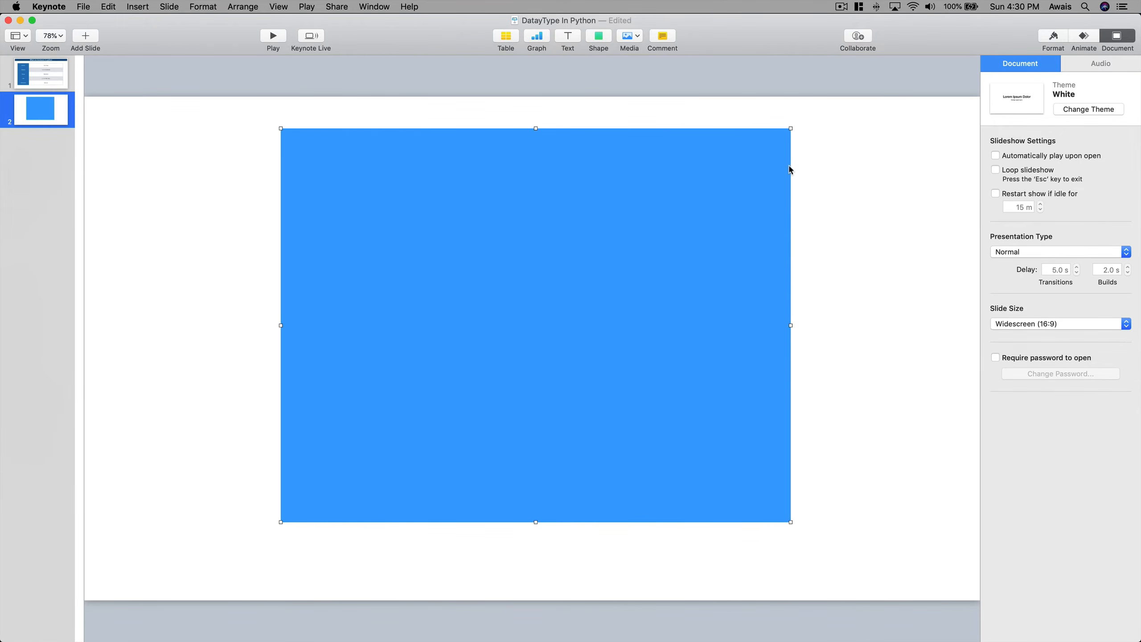
{"action": "left_click_drag", "start_coordinate": [786, 133], "coordinate": [830, 135]}
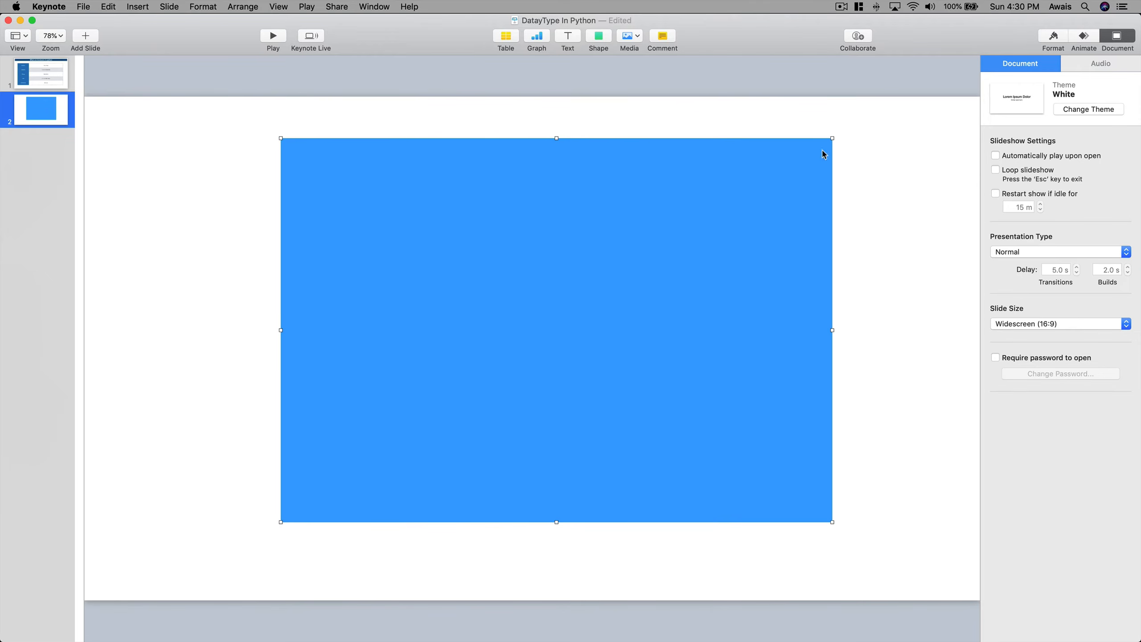
{"action": "left_click_drag", "start_coordinate": [747, 247], "coordinate": [716, 247]}
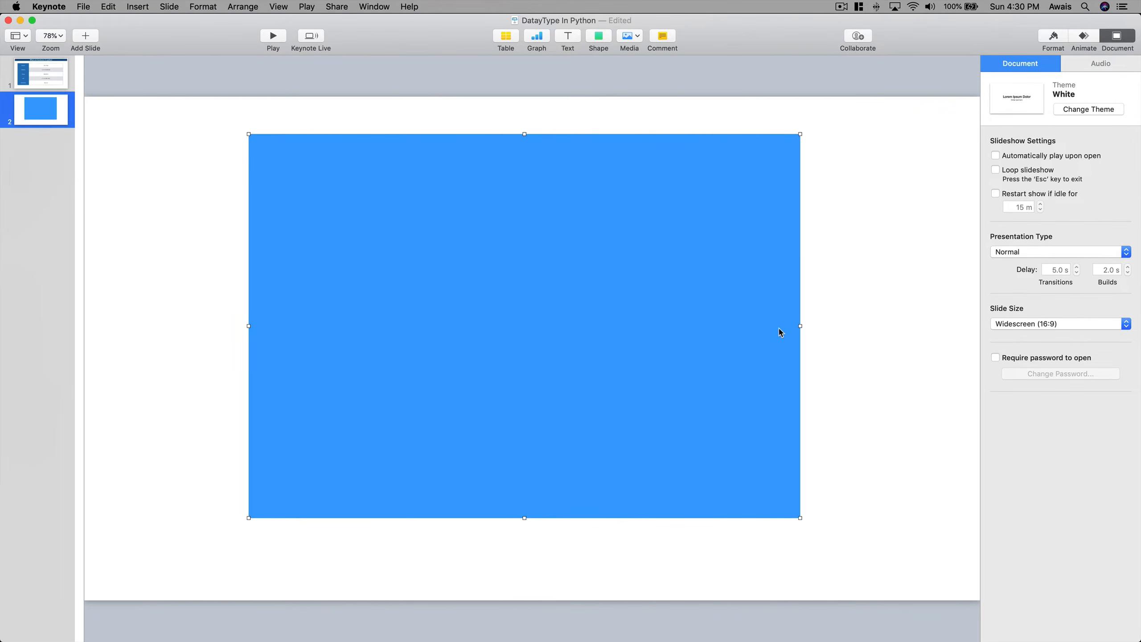
- Enter the sample text "asdlfkjalskdjflajsdl;kjal;ksjdfl;jasl;dfkasjdfl;" inside the blue rectangle
{"action": "double_click", "coordinate": [800, 325]}
{"action": "type", "text": "asdlfkjalskdjflajsdl;kjal;ksjdfl;jasl;dfkasjdfl;"}
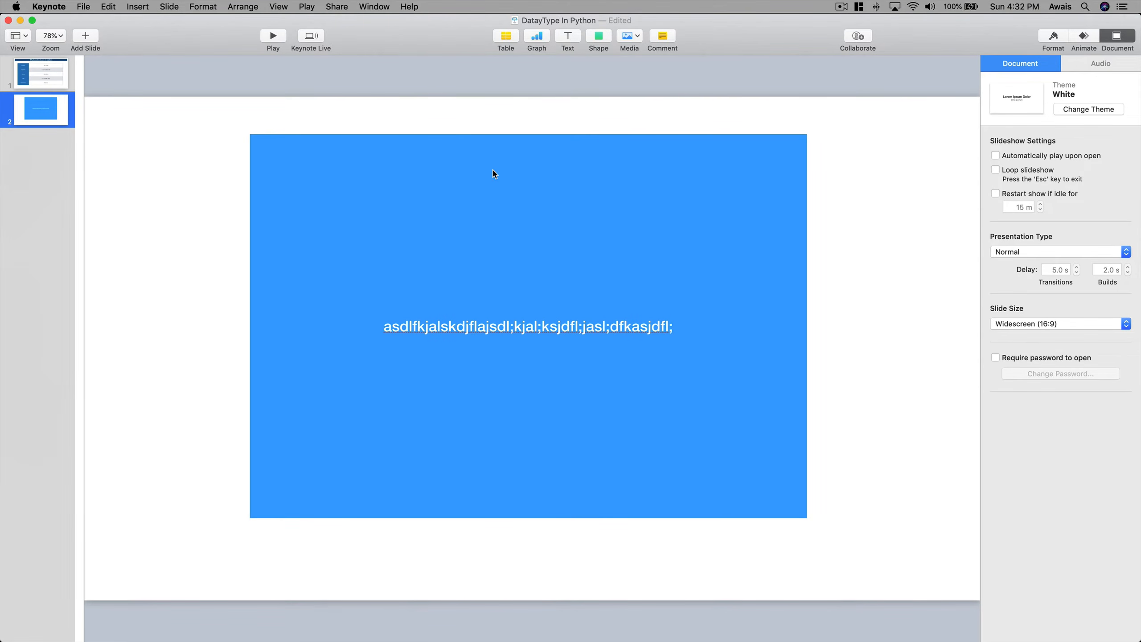
- Narrow and widen the blue rectangle from its right edge, trying a resize about its centre with a width of about 1159 pt
{"action": "left_click", "coordinate": [762, 272]}
{"action": "left_click_drag", "start_coordinate": [806, 326], "coordinate": [768, 325]}
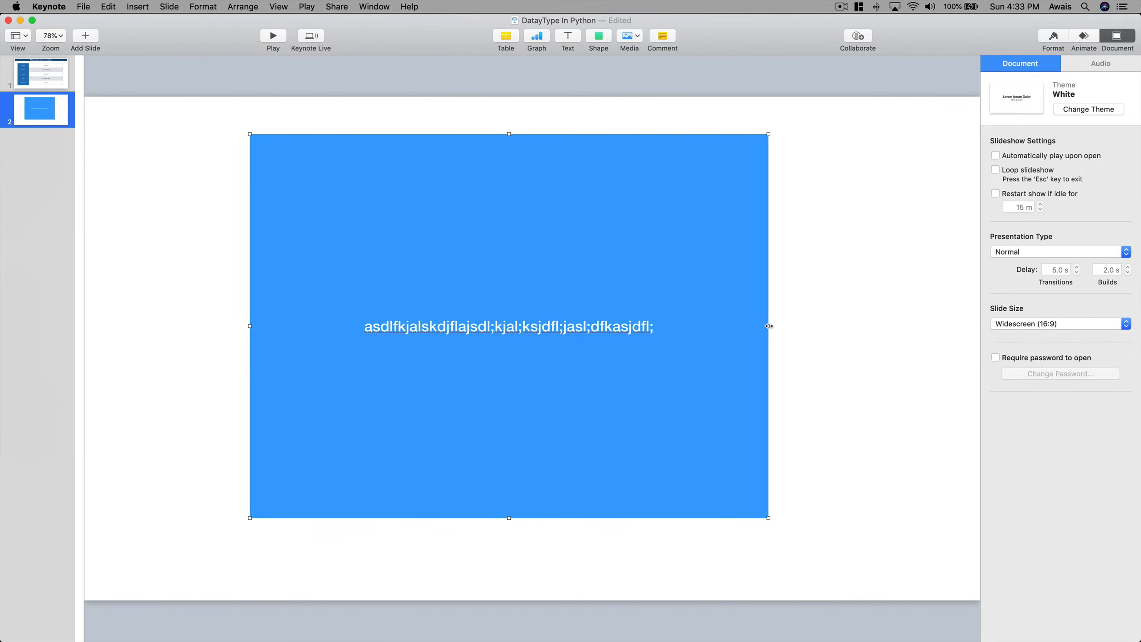
{"action": "mouse_move", "coordinate": [768, 325]}
{"action": "left_mouse_down"}
{"action": "mouse_move", "coordinate": [840, 325]}
{"action": "mouse_move", "coordinate": [765, 325]}
{"action": "mouse_move", "coordinate": [780, 325]}
{"action": "left_mouse_up"}
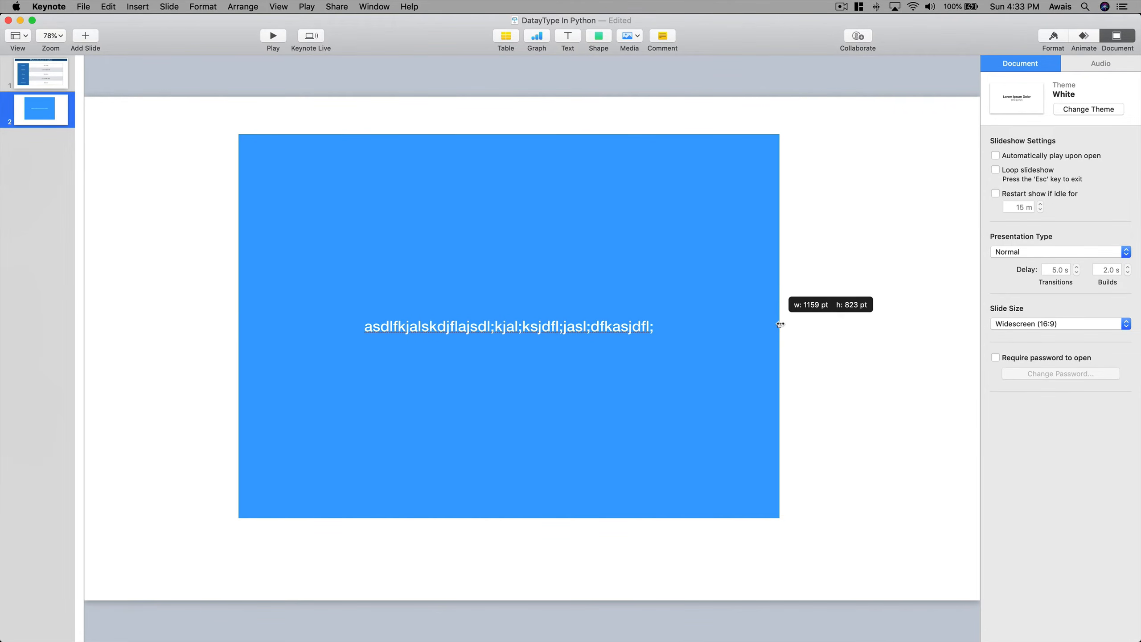
{"action": "left_click_drag", "start_coordinate": [780, 324], "coordinate": [780, 325]}
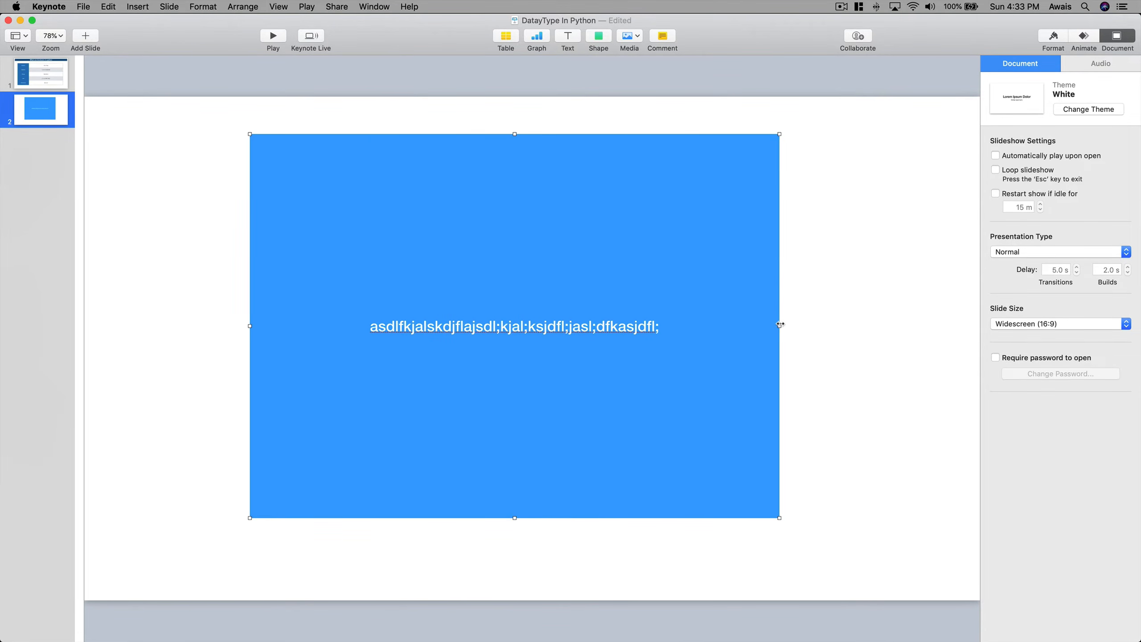
{"action": "mouse_move", "coordinate": [779, 324]}
{"action": "left_mouse_down"}
{"action": "mouse_move", "coordinate": [777, 301]}
{"action": "mouse_move", "coordinate": [777, 387]}
{"action": "mouse_move", "coordinate": [771, 252]}
{"action": "mouse_move", "coordinate": [781, 342]}
{"action": "mouse_move", "coordinate": [786, 329]}
{"action": "left_mouse_up"}
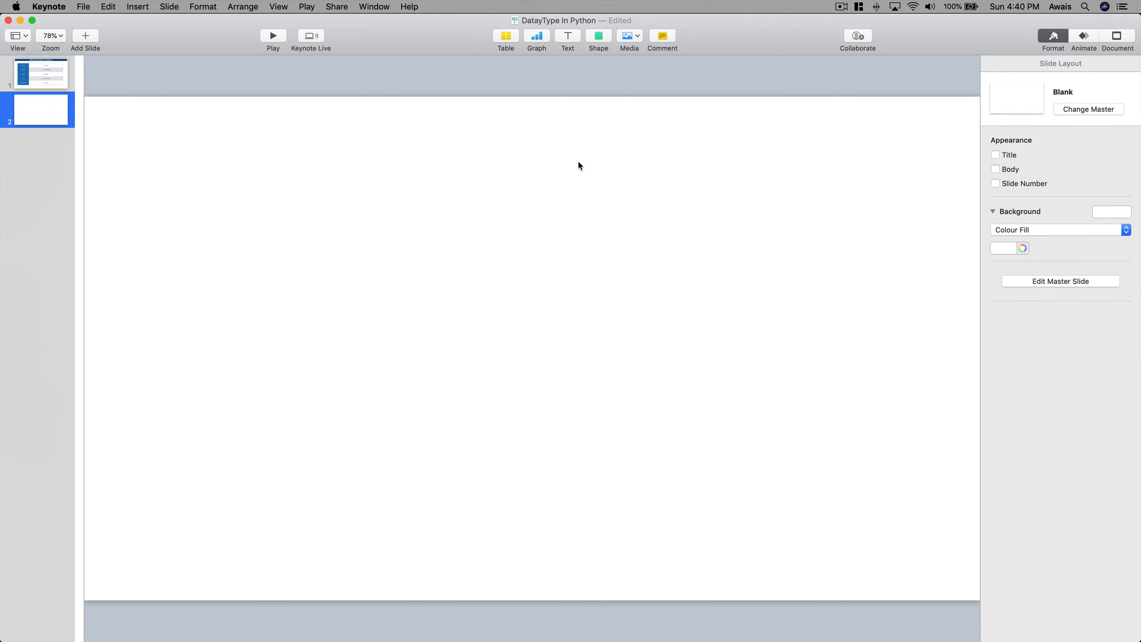
- Browse the shape library's categories, including Basic, Objects, Animals, Nature, Food, Symbols, Education and Arts
{"action": "left_click", "coordinate": [605, 35]}
{"action": "scroll", "coordinate": [496, 105], "scroll_direction": "up", "scroll_amount": 3}
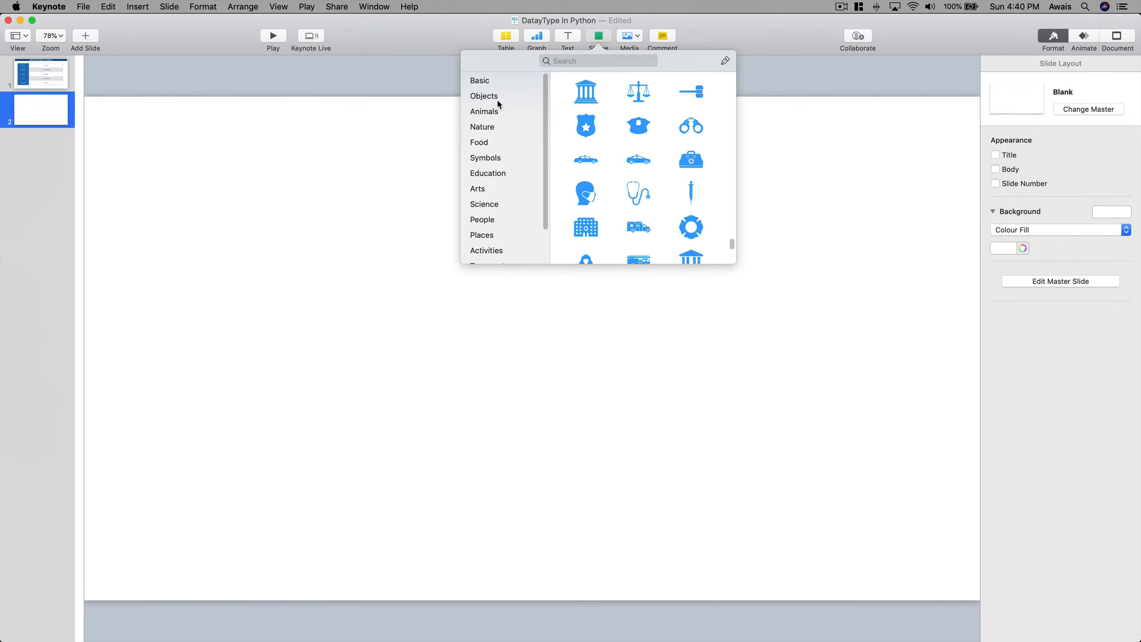
{"action": "left_click", "coordinate": [494, 83]}
{"action": "scroll", "coordinate": [624, 148], "scroll_direction": "down", "scroll_amount": 3}
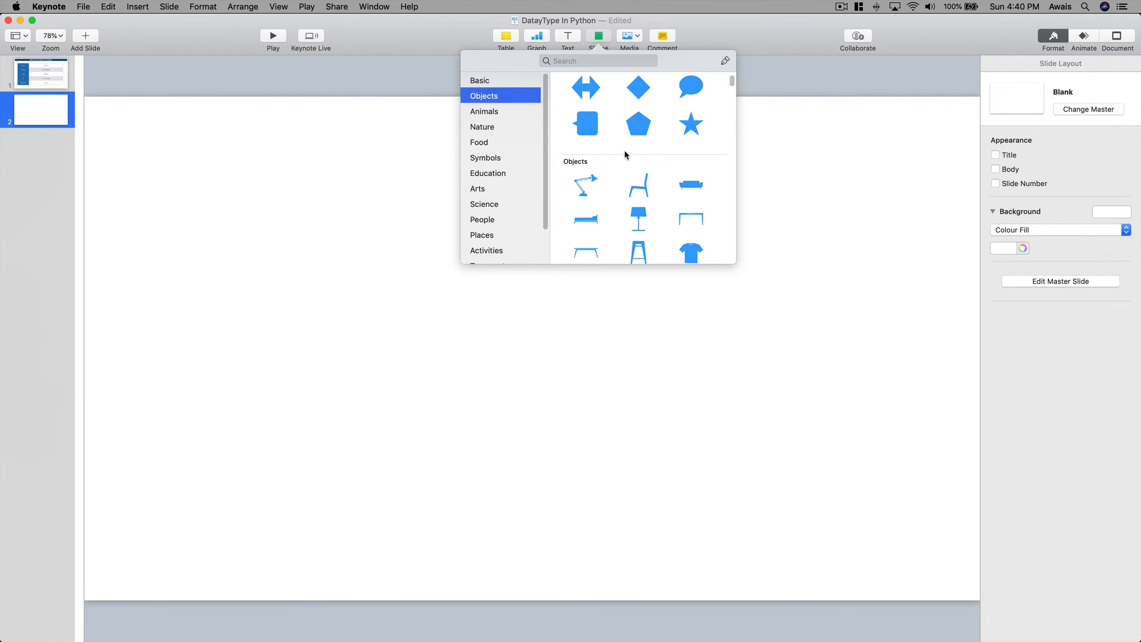
{"action": "left_click", "coordinate": [512, 111]}
{"action": "left_click", "coordinate": [507, 126]}
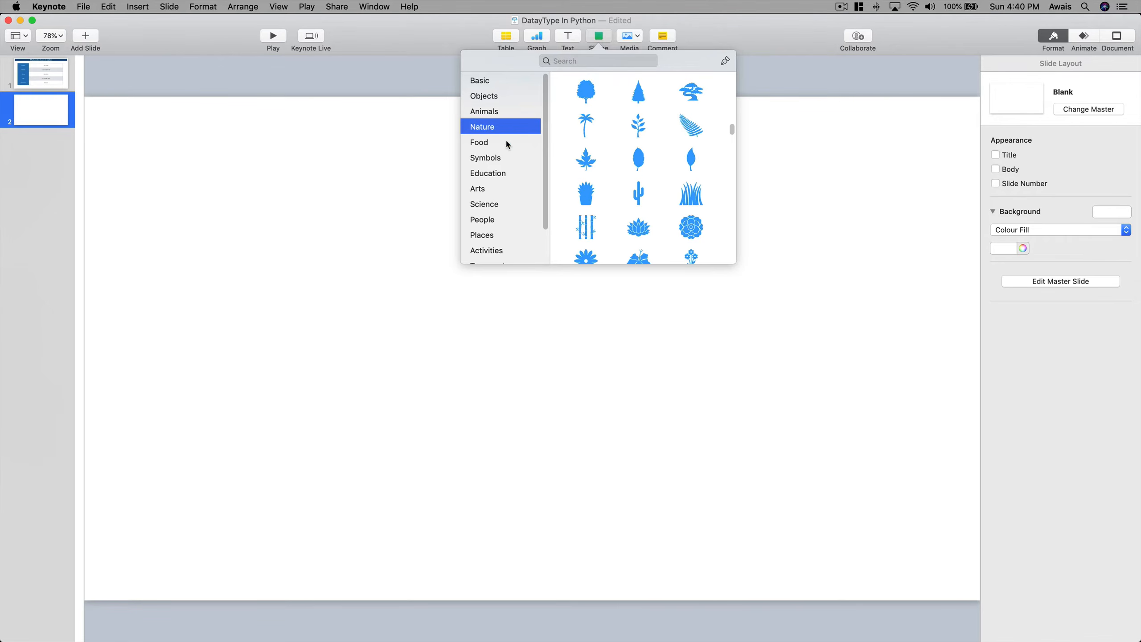
{"action": "left_click", "coordinate": [506, 143]}
{"action": "left_click", "coordinate": [503, 157]}
{"action": "left_click", "coordinate": [507, 176]}
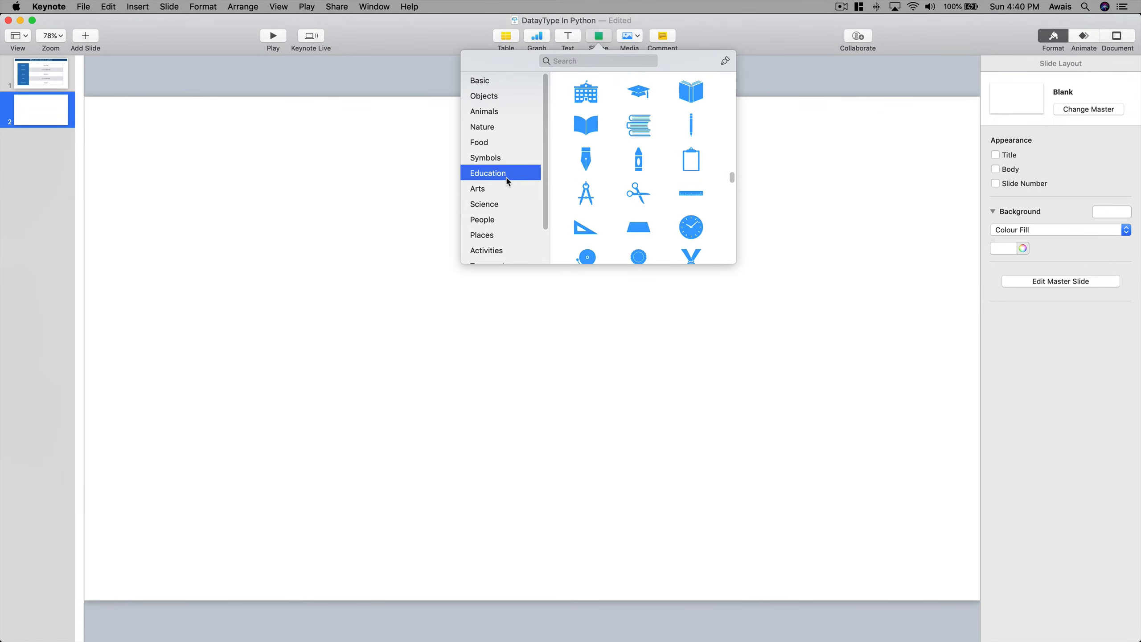
{"action": "left_click", "coordinate": [506, 189]}
- Insert the round virus shape from the Science category, enlarge it to most of the slide's height and place it near the centre
{"action": "scroll", "coordinate": [584, 166], "scroll_direction": "down", "scroll_amount": 10}
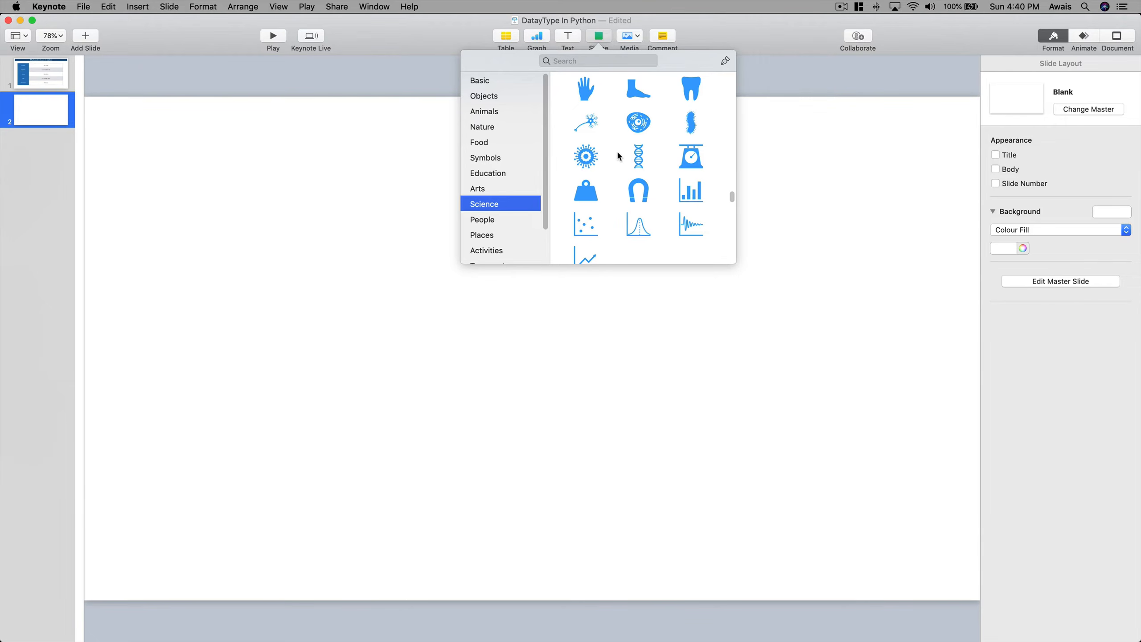
{"action": "left_click", "coordinate": [586, 157]}
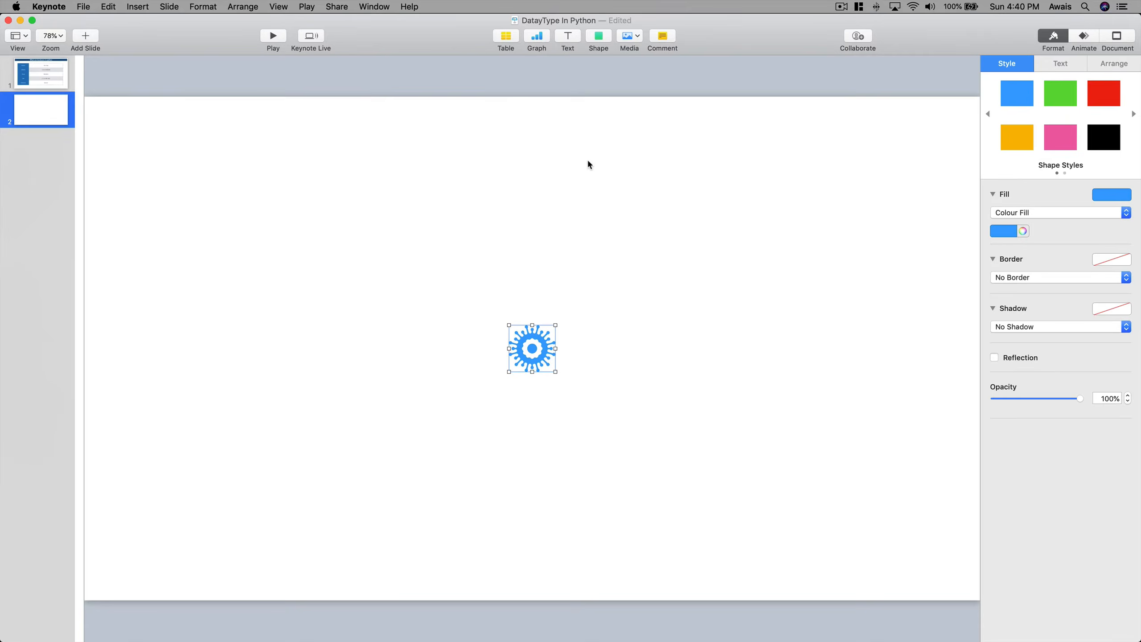
{"action": "left_click_drag", "start_coordinate": [532, 347], "coordinate": [869, 604]}
{"action": "left_click_drag", "start_coordinate": [807, 473], "coordinate": [644, 416]}
- Change the virus shape's colour fill to orange-yellow
{"action": "left_click", "coordinate": [1010, 231]}
{"action": "left_click", "coordinate": [1020, 279]}
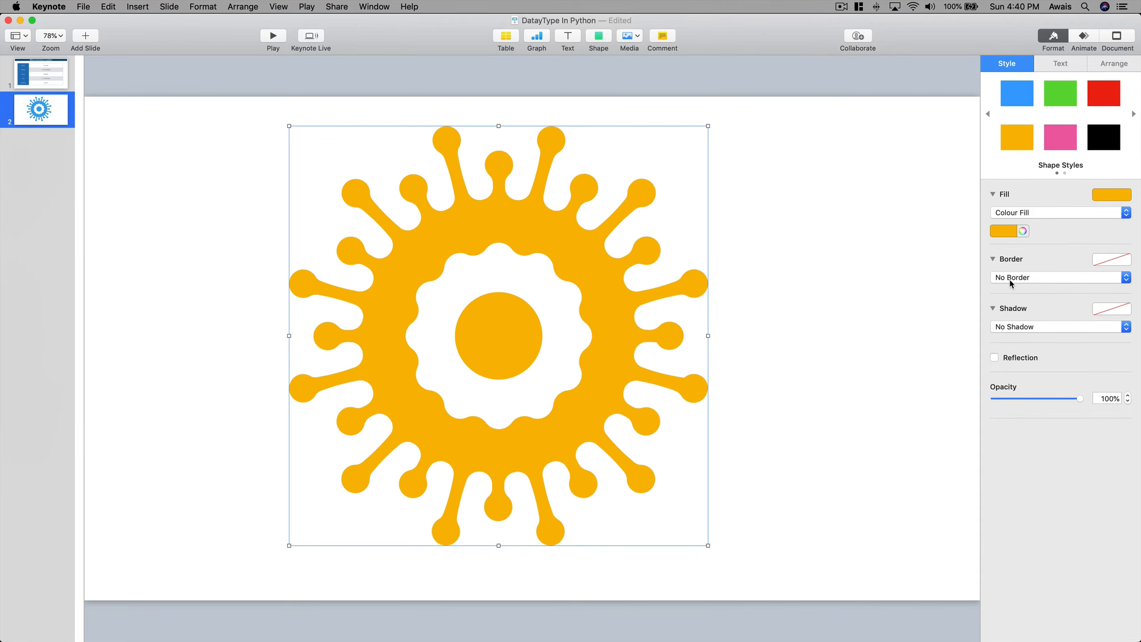
{"action": "left_click", "coordinate": [1000, 232]}
{"action": "left_click", "coordinate": [1088, 234]}
{"action": "left_click", "coordinate": [1011, 231]}
{"action": "left_click", "coordinate": [1056, 231]}
- Give the virus shape a Gradient Fill with green as its first colour
{"action": "left_click", "coordinate": [1050, 212]}
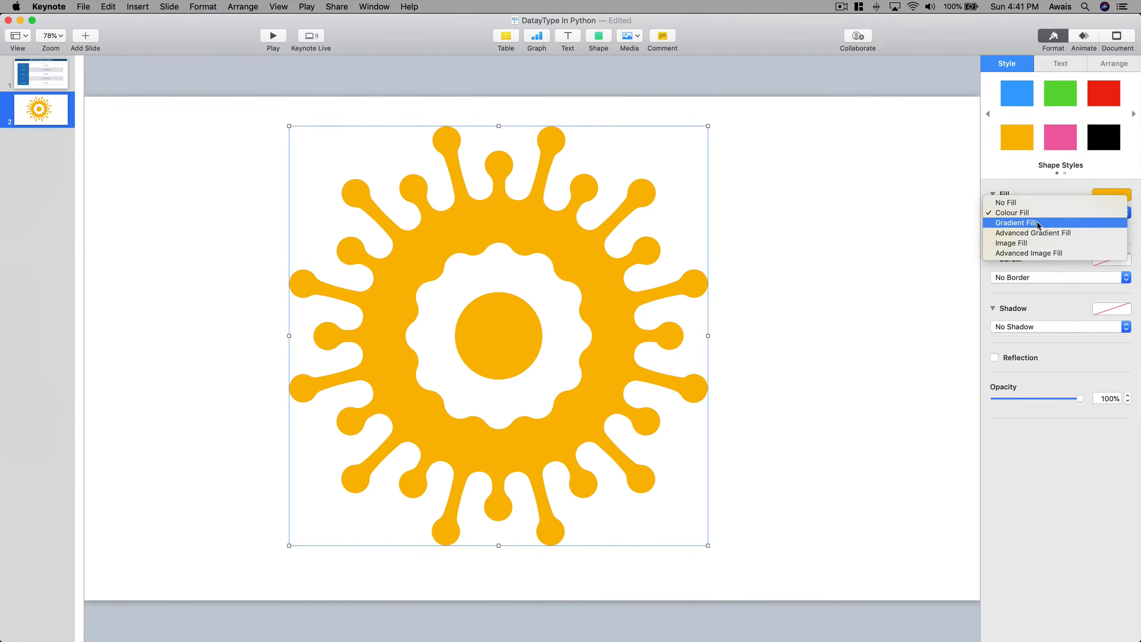
{"action": "left_click", "coordinate": [1028, 223]}
{"action": "left_click", "coordinate": [1010, 231]}
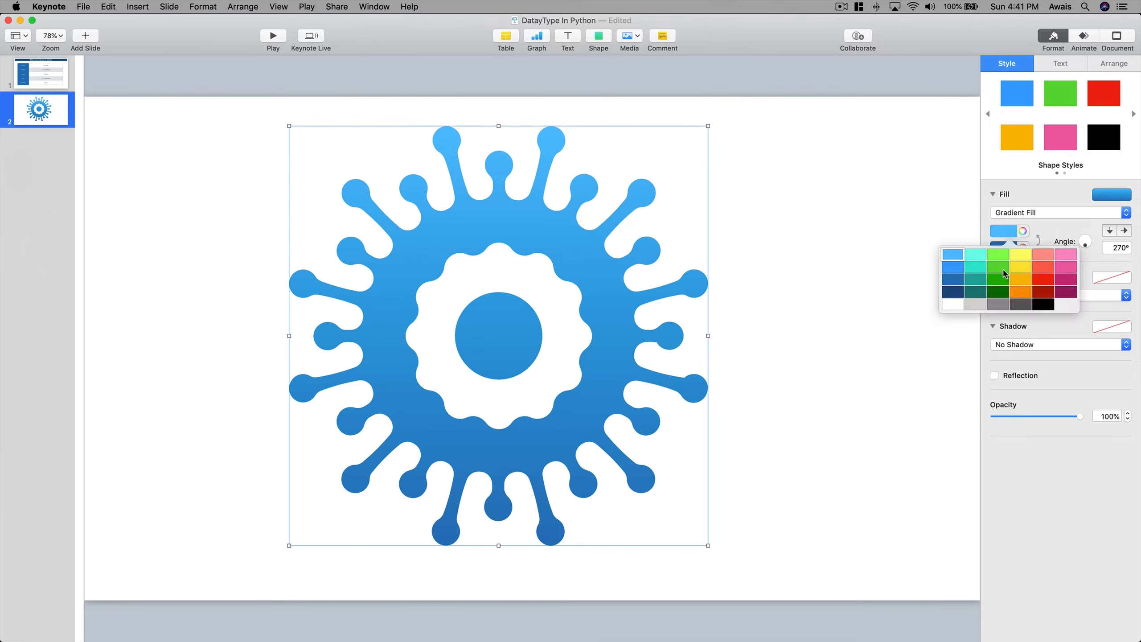
{"action": "left_click", "coordinate": [1003, 276]}
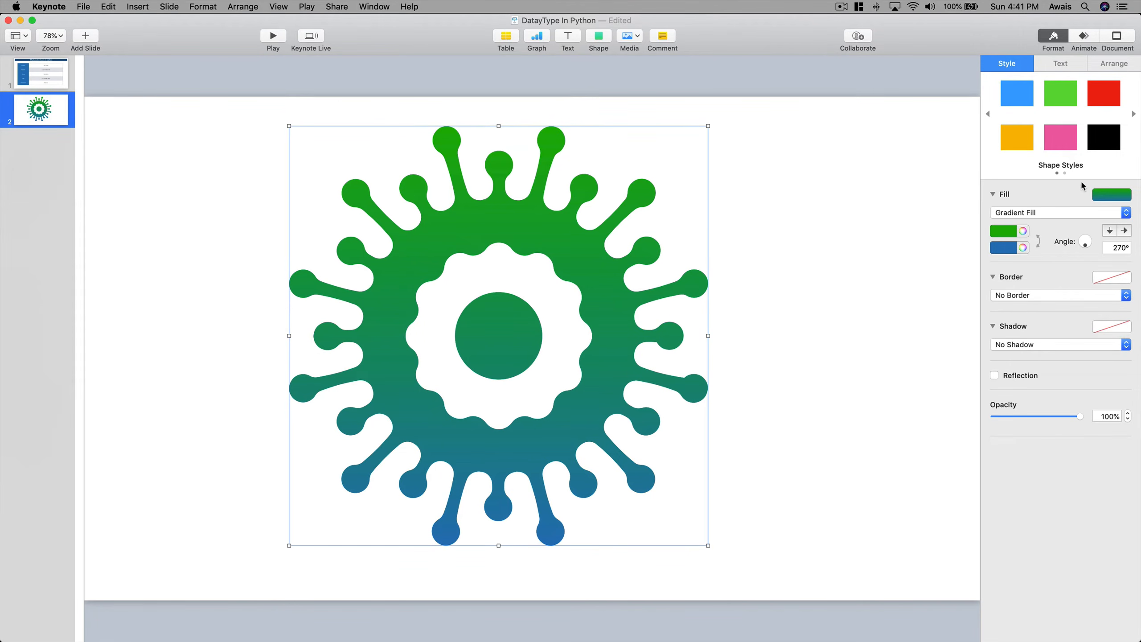
- Delete the gradient-filled virus shape from the slide
{"action": "left_click", "coordinate": [737, 193]}
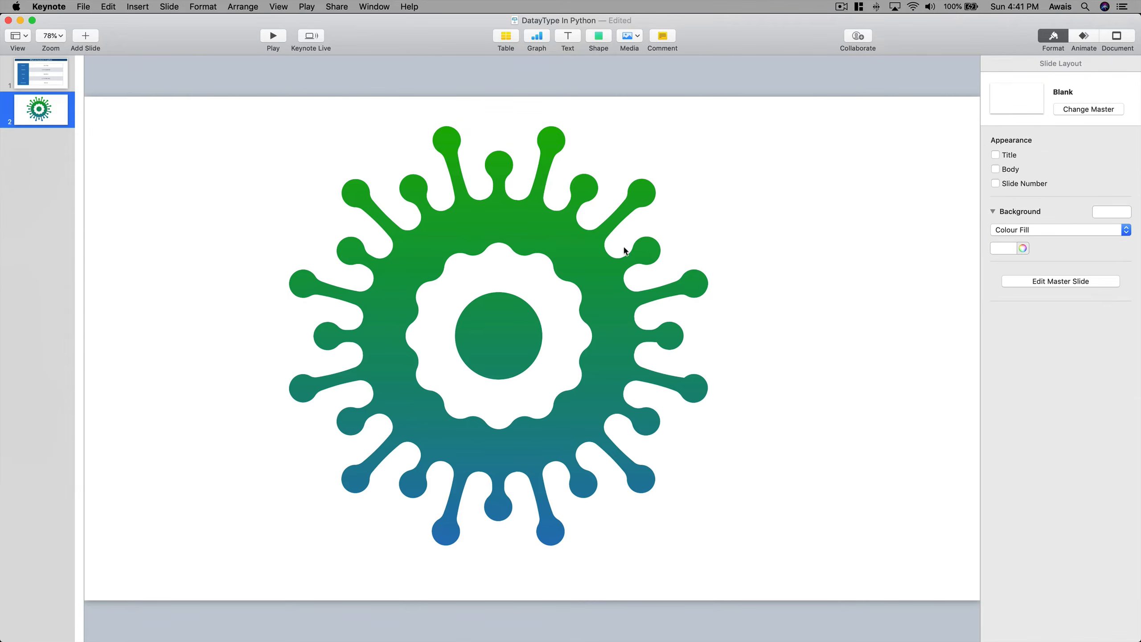
{"action": "left_click", "coordinate": [610, 255]}
{"action": "key", "text": "Delete"}
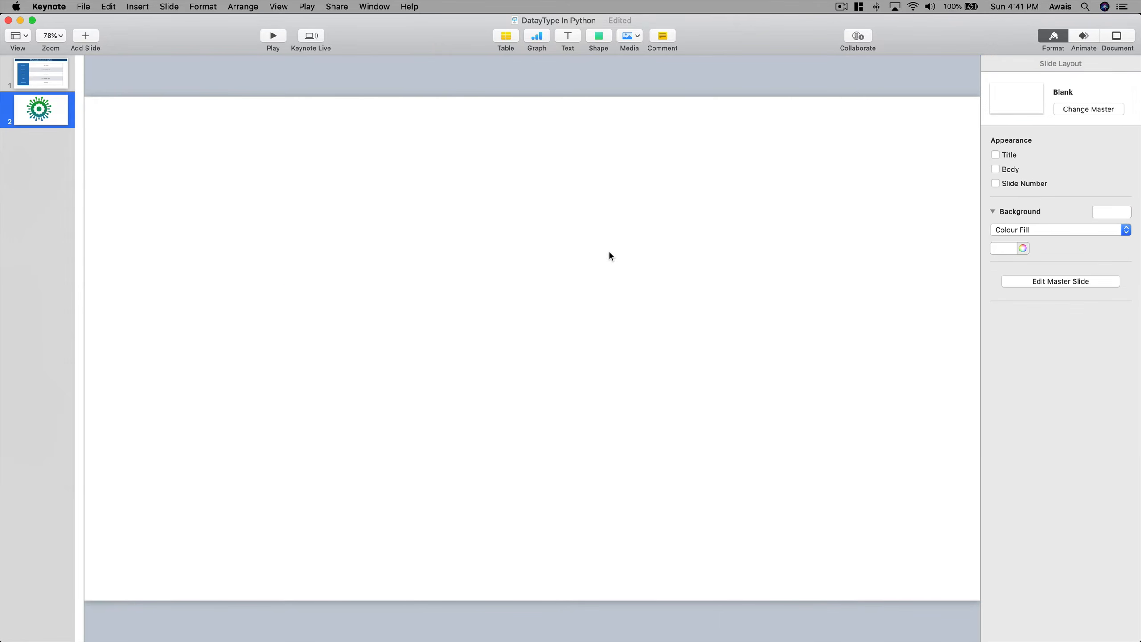
- Draw a closed four-sided shape with the pen tool, with straight edges, left of the slide's centre
{"action": "left_click", "coordinate": [602, 39]}
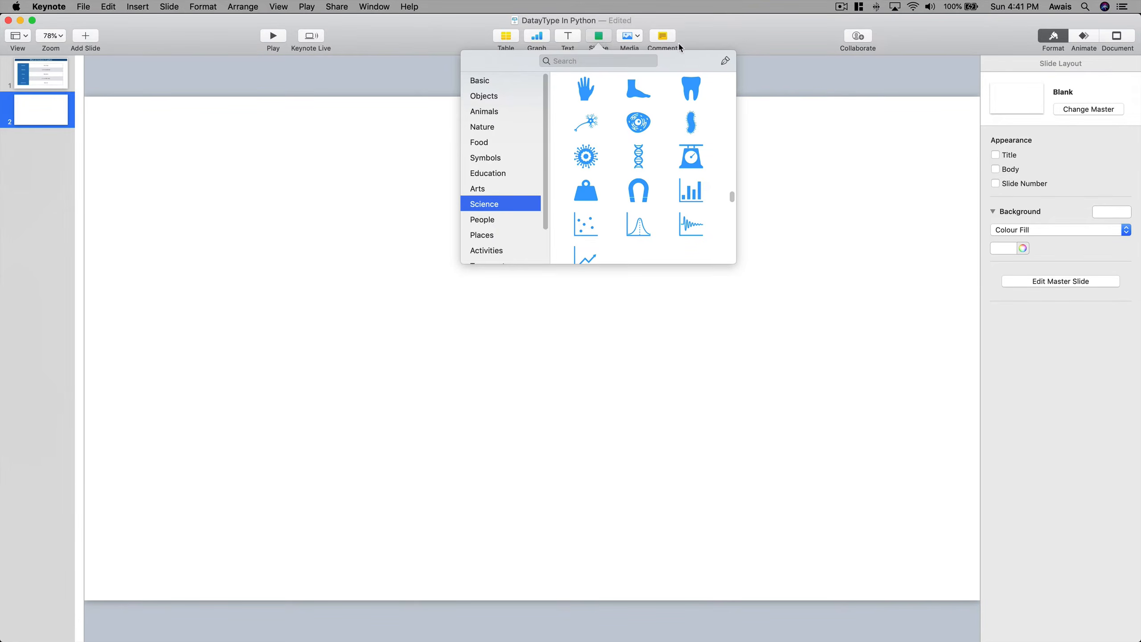
{"action": "left_click", "coordinate": [725, 62]}
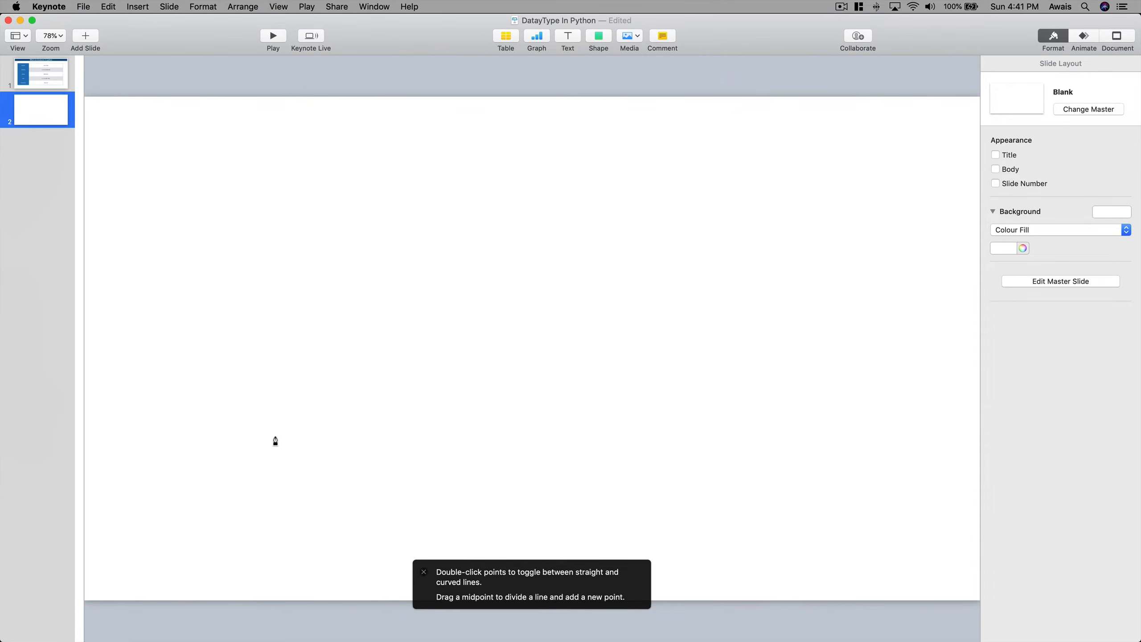
{"action": "left_click", "coordinate": [262, 459]}
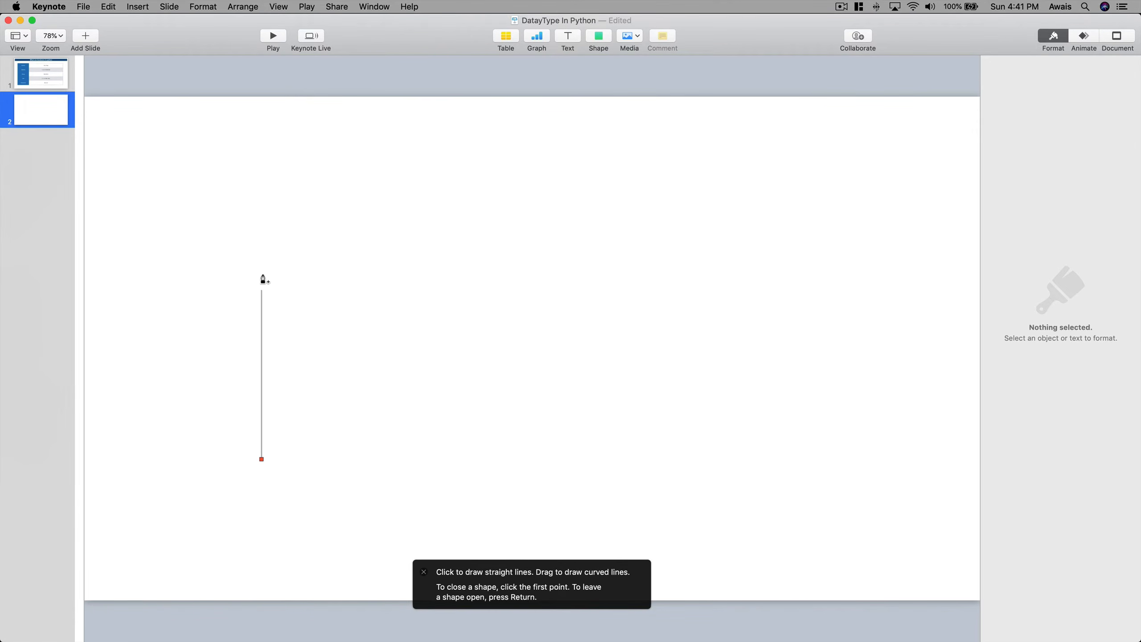
{"action": "left_click", "coordinate": [261, 232]}
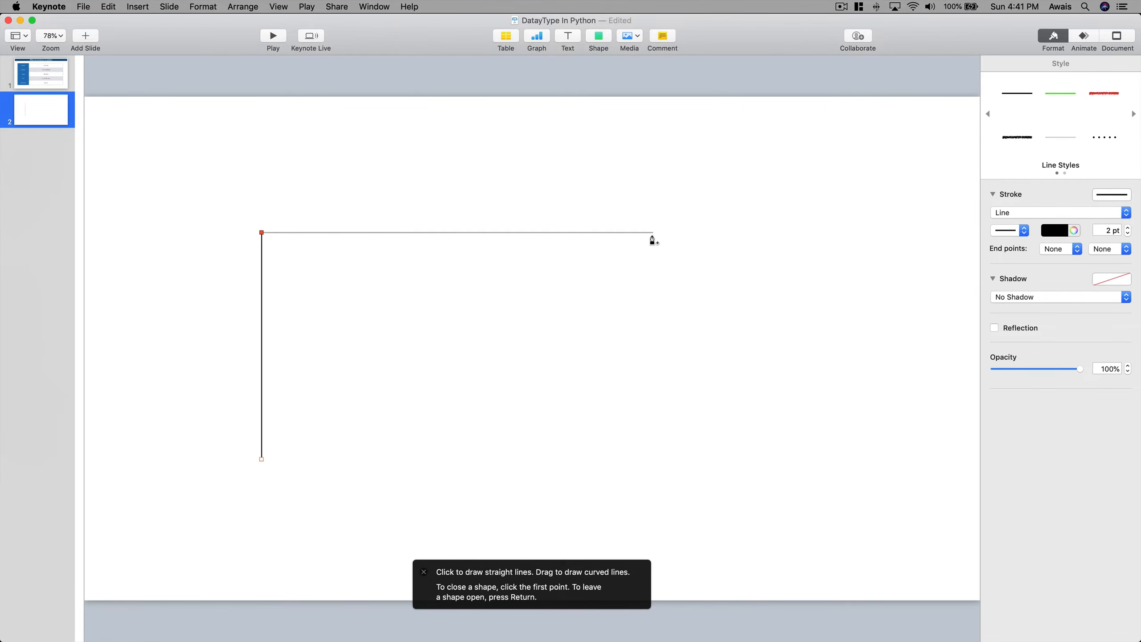
{"action": "left_click", "coordinate": [653, 231]}
{"action": "left_click", "coordinate": [653, 461]}
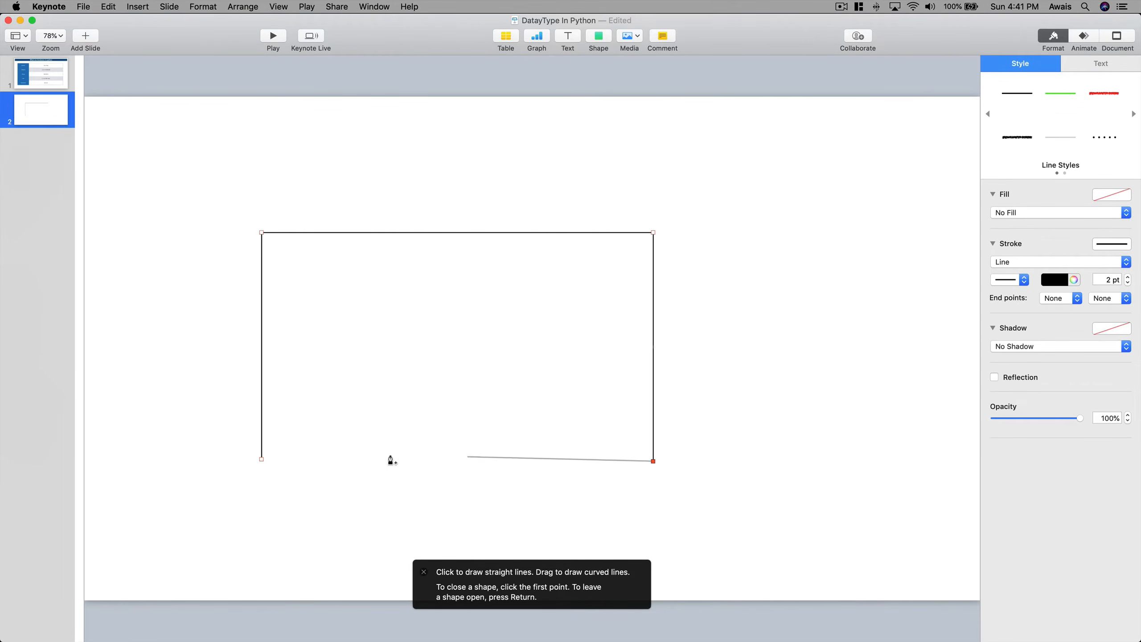
{"action": "left_click", "coordinate": [262, 459]}
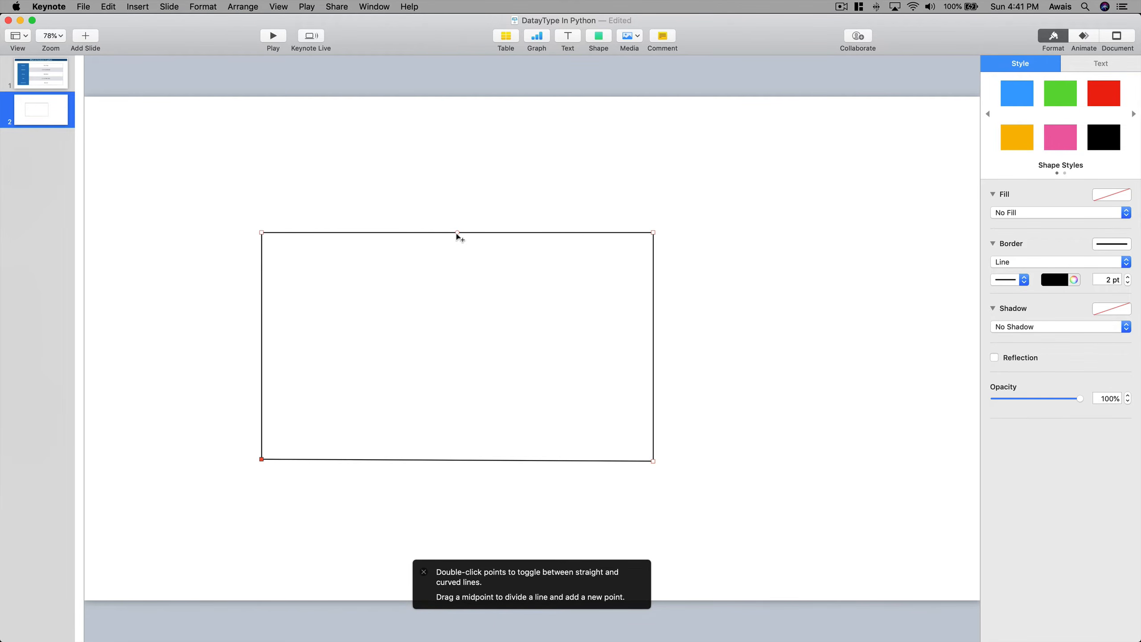
- Reshape the custom shape's upper edge into a wave with two humps and a dip by pulling out new curve points
{"action": "left_click_drag", "start_coordinate": [457, 233], "coordinate": [358, 171]}
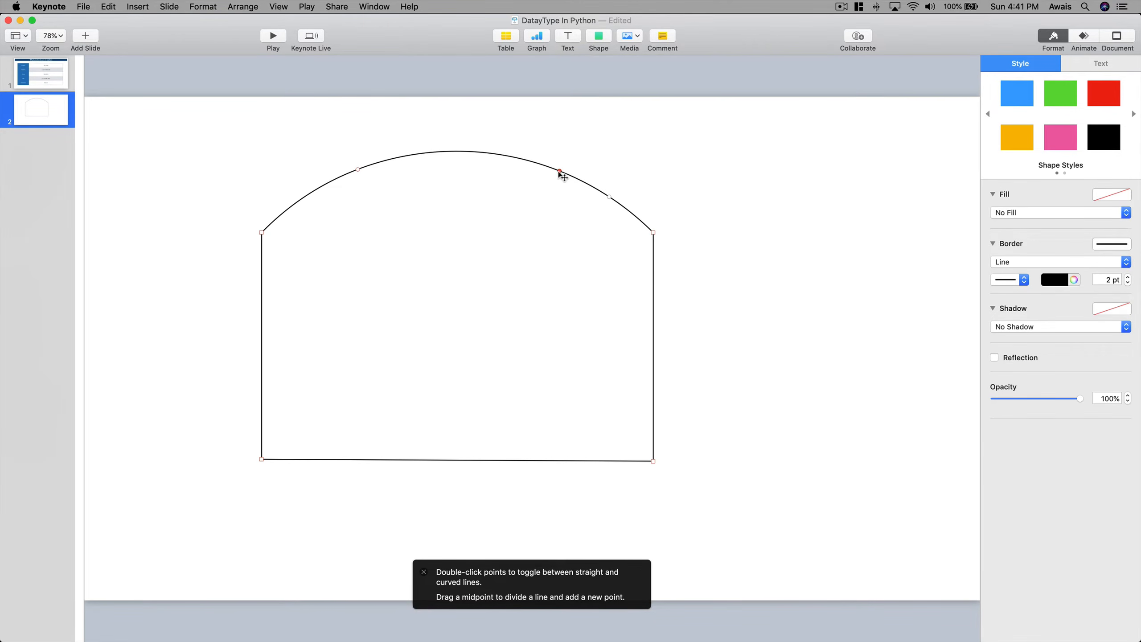
{"action": "left_click_drag", "start_coordinate": [560, 171], "coordinate": [475, 238]}
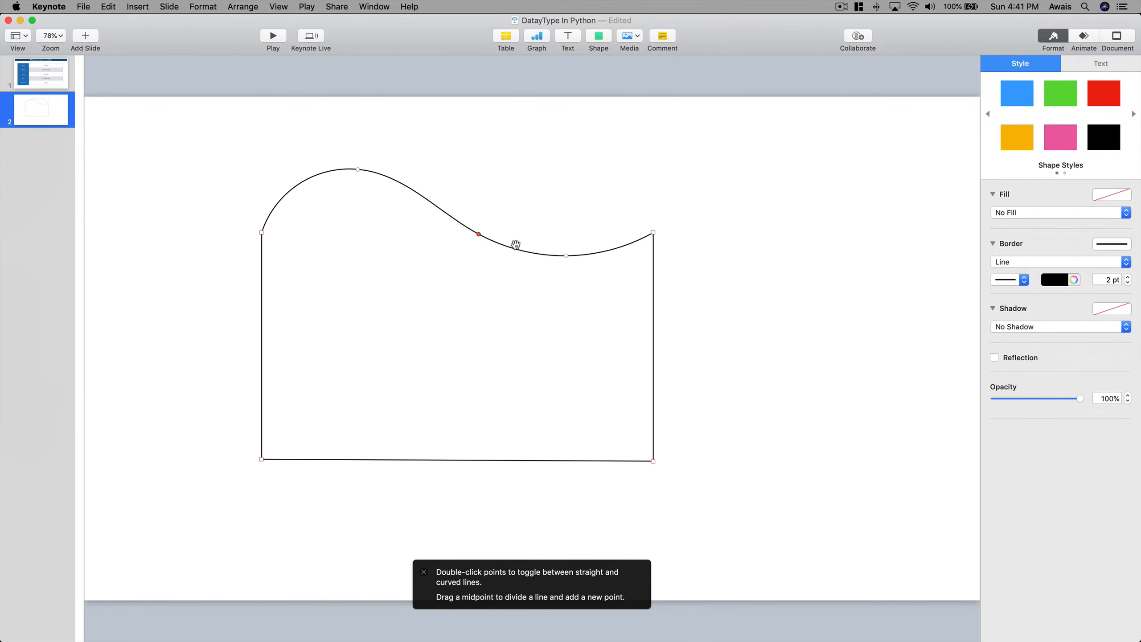
{"action": "left_click_drag", "start_coordinate": [566, 256], "coordinate": [556, 183]}
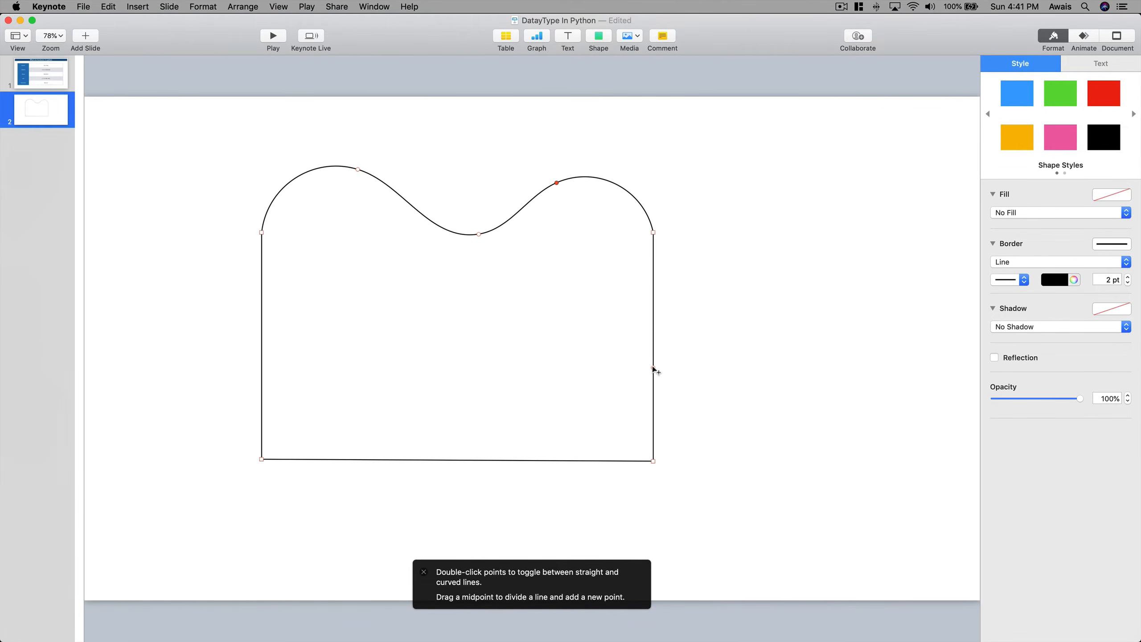
- Bend the shape's right edge into an inward notch above an outward bulge, and turn the bulge's upper point into a sharp corner
{"action": "left_click_drag", "start_coordinate": [653, 368], "coordinate": [728, 379]}
{"action": "left_click_drag", "start_coordinate": [720, 292], "coordinate": [649, 342]}
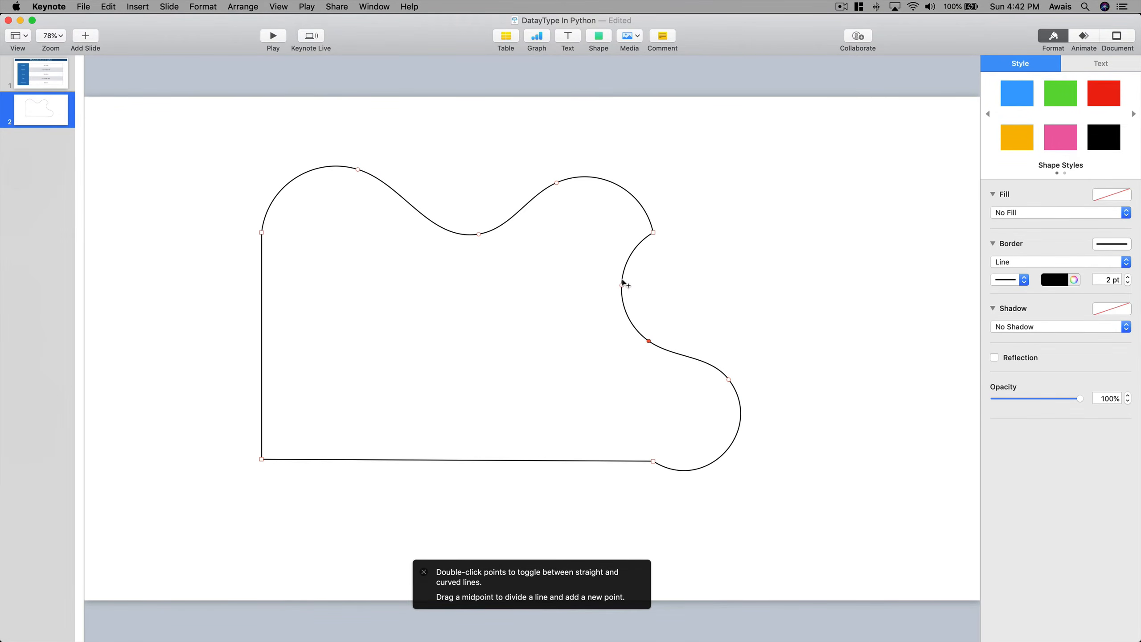
{"action": "left_click_drag", "start_coordinate": [622, 284], "coordinate": [631, 258]}
{"action": "left_click", "coordinate": [623, 301]}
{"action": "left_click_drag", "start_coordinate": [652, 339], "coordinate": [701, 307]}
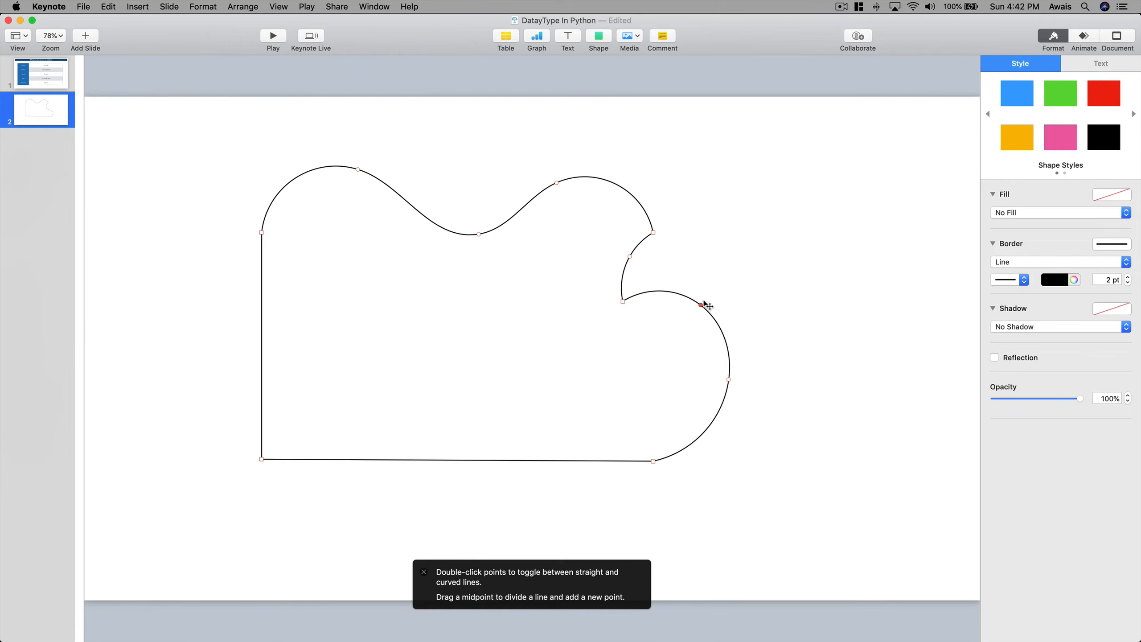
{"action": "double_click", "coordinate": [701, 305]}
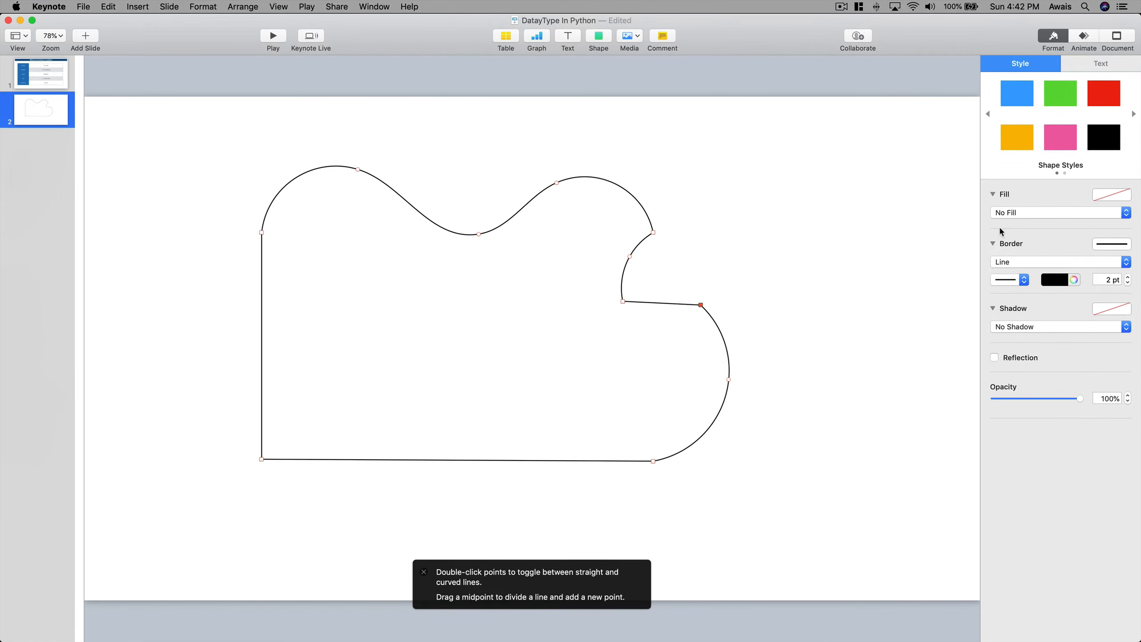
- Give the custom shape a solid green Colour Fill
{"action": "left_click", "coordinate": [1018, 212]}
{"action": "left_click", "coordinate": [1016, 224]}
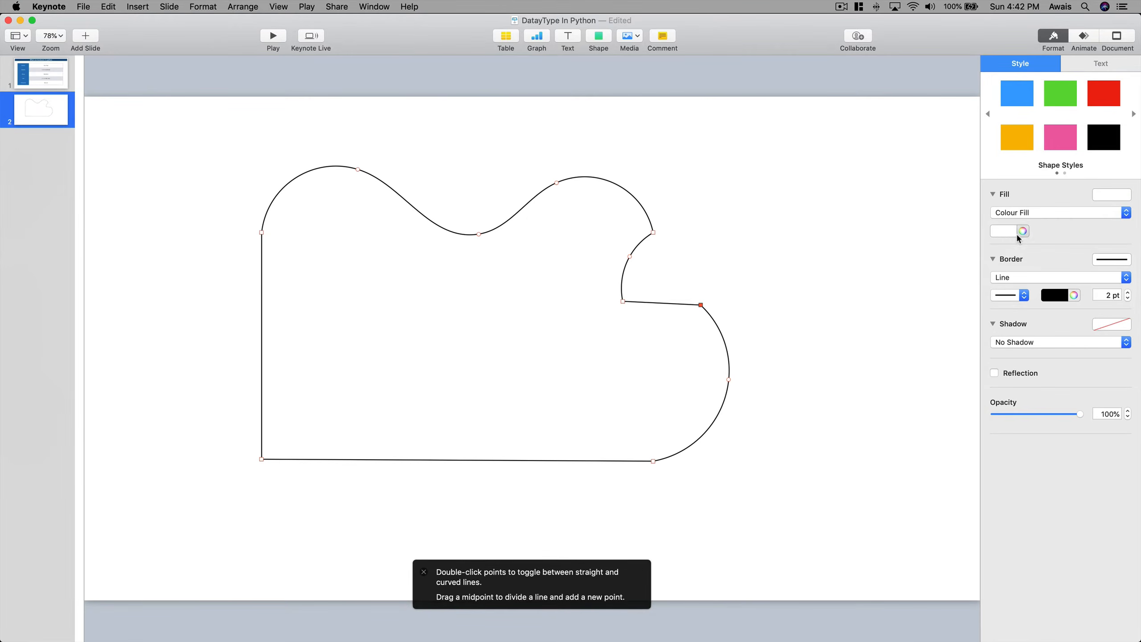
{"action": "left_click", "coordinate": [1001, 231]}
{"action": "left_click", "coordinate": [998, 279]}
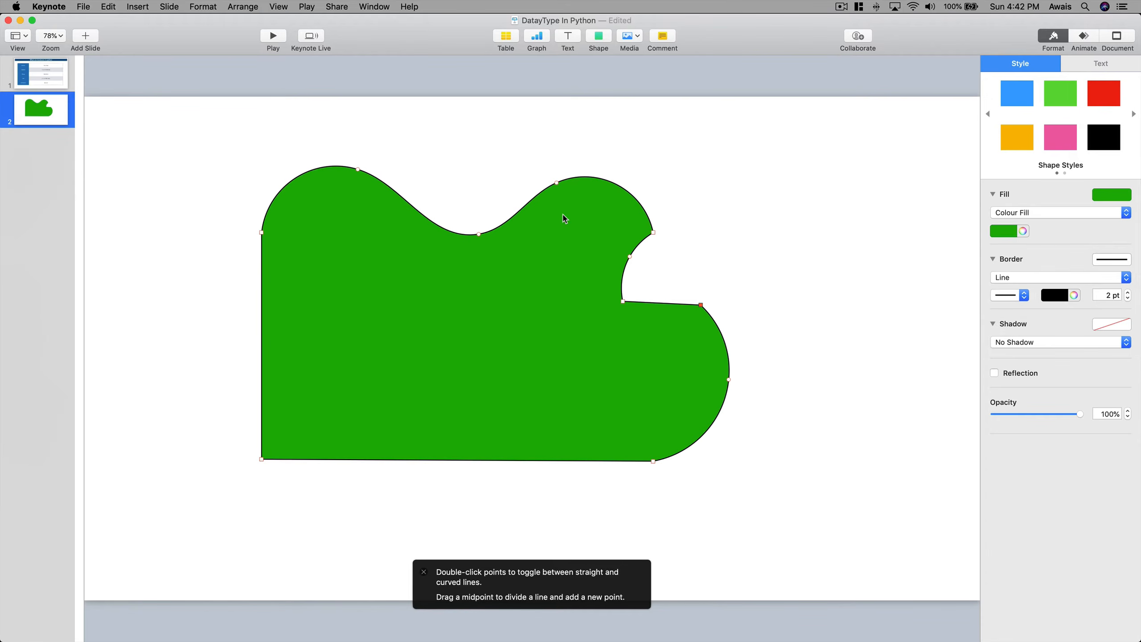
- Lower the right hump and deepen the dip of the wavy upper edge, finish point editing and select the whole green shape
{"action": "left_click_drag", "start_coordinate": [556, 184], "coordinate": [532, 212]}
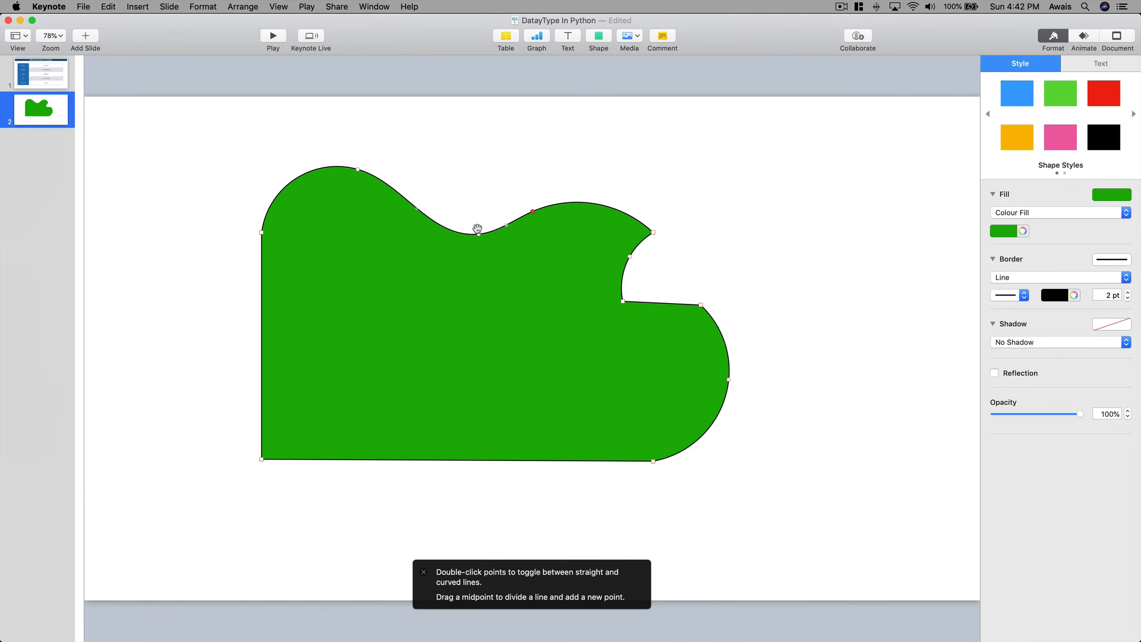
{"action": "mouse_move", "coordinate": [480, 239]}
{"action": "left_mouse_down"}
{"action": "mouse_move", "coordinate": [487, 179]}
{"action": "mouse_move", "coordinate": [522, 148]}
{"action": "mouse_move", "coordinate": [566, 160]}
{"action": "mouse_move", "coordinate": [584, 195]}
{"action": "mouse_move", "coordinate": [468, 219]}
{"action": "mouse_move", "coordinate": [467, 248]}
{"action": "left_mouse_up"}
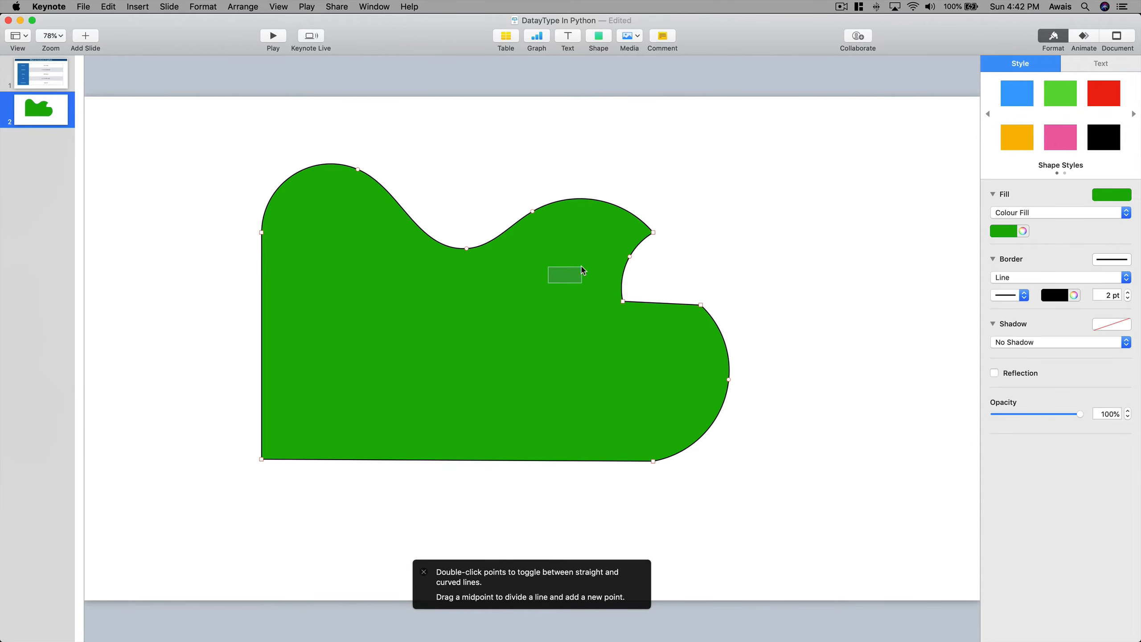
{"action": "left_click", "coordinate": [695, 250]}
{"action": "left_click", "coordinate": [645, 228]}
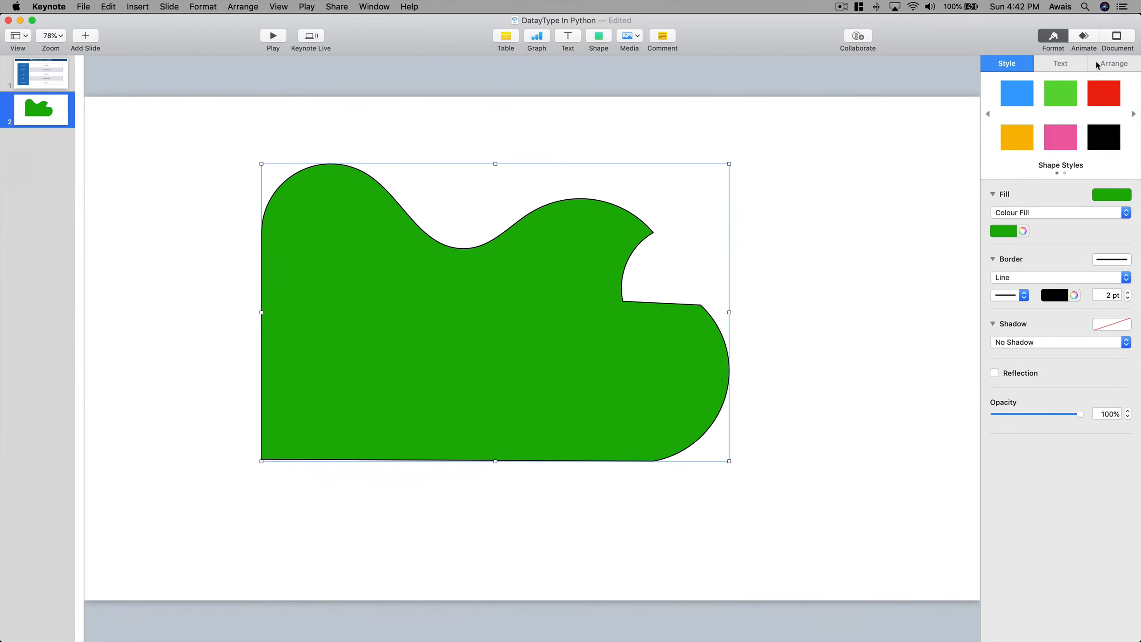
- Add the Line Draw build-in effect to the green shape and preview the animation
{"action": "left_click", "coordinate": [1089, 40]}
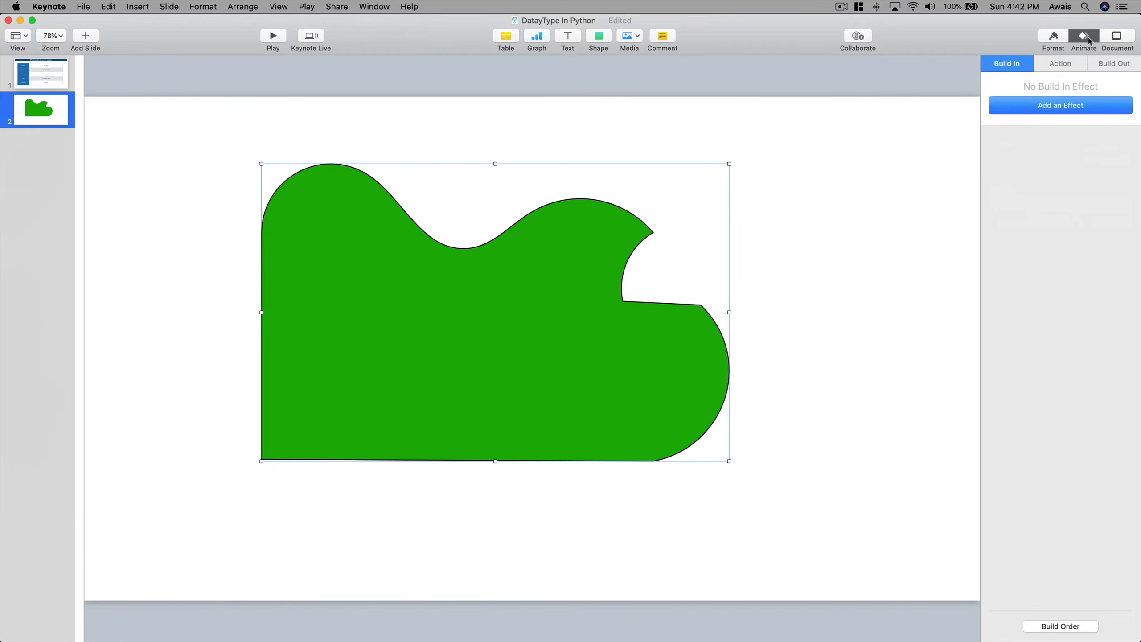
{"action": "left_click", "coordinate": [1060, 108]}
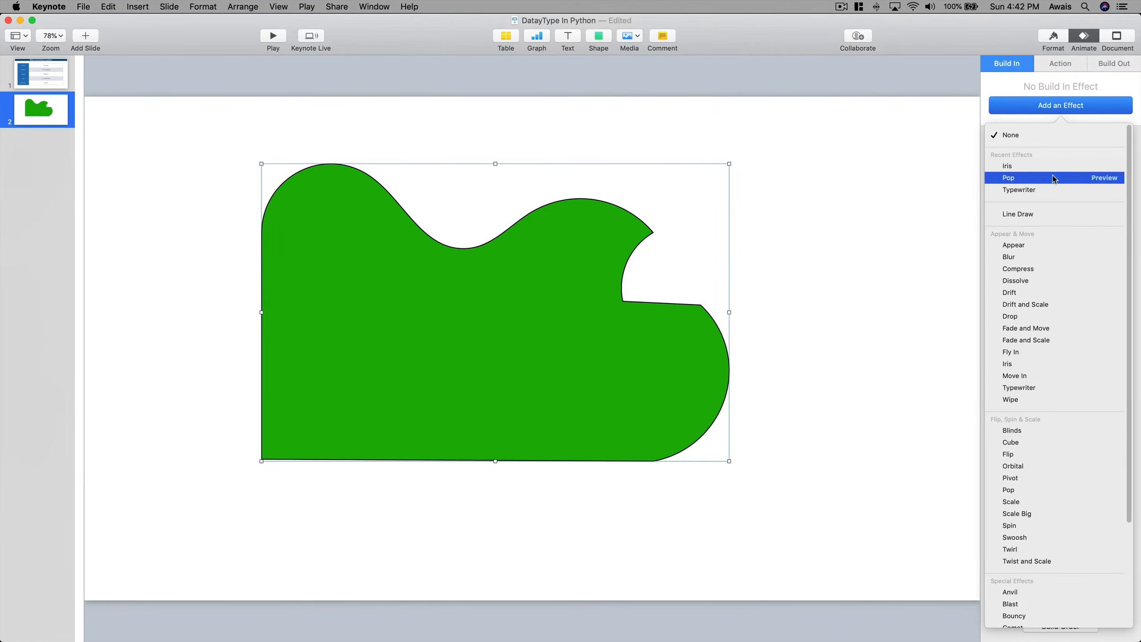
{"action": "left_click", "coordinate": [1016, 215]}
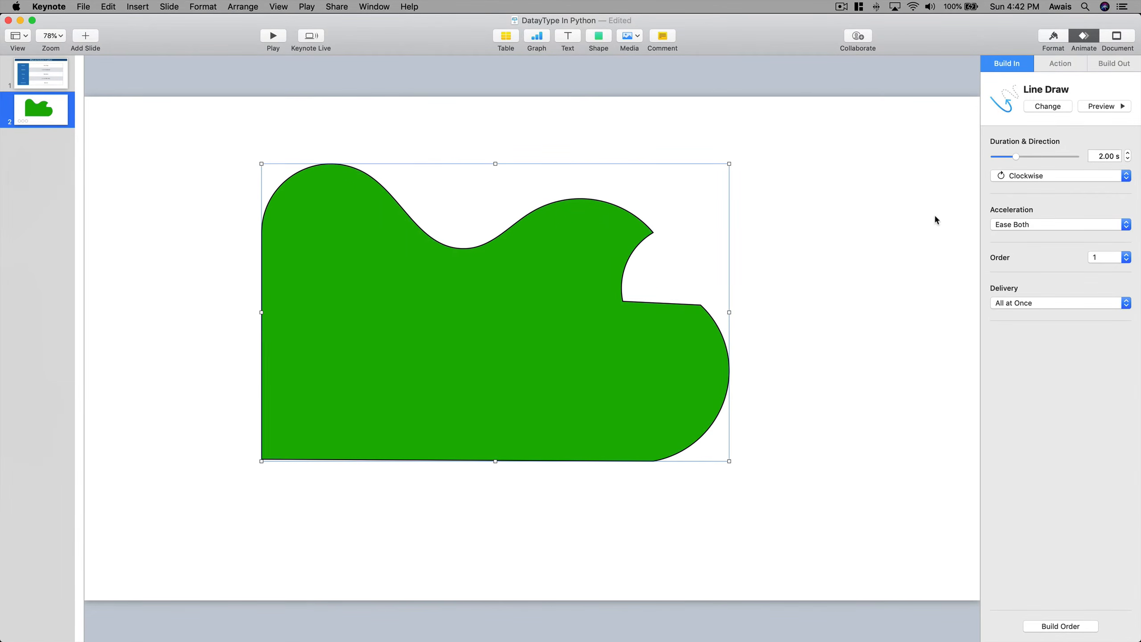
{"action": "left_click", "coordinate": [1084, 108]}
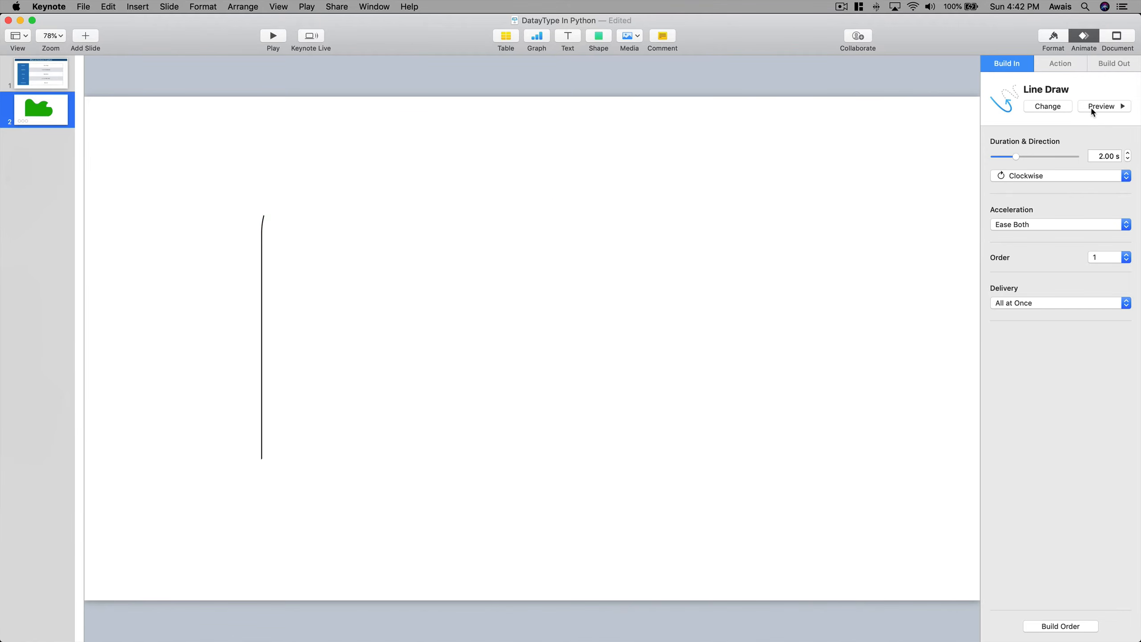
{"action": "left_click", "coordinate": [1092, 112]}
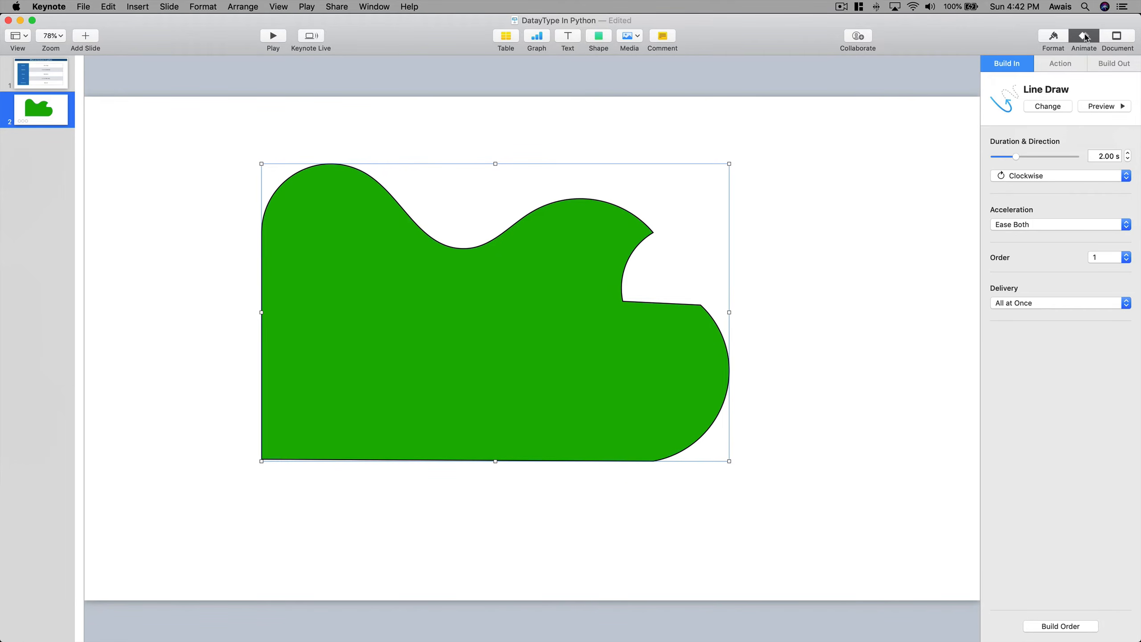
- Delete the green custom shape, leaving the shape library without inserting another shape
{"action": "left_click", "coordinate": [1054, 39]}
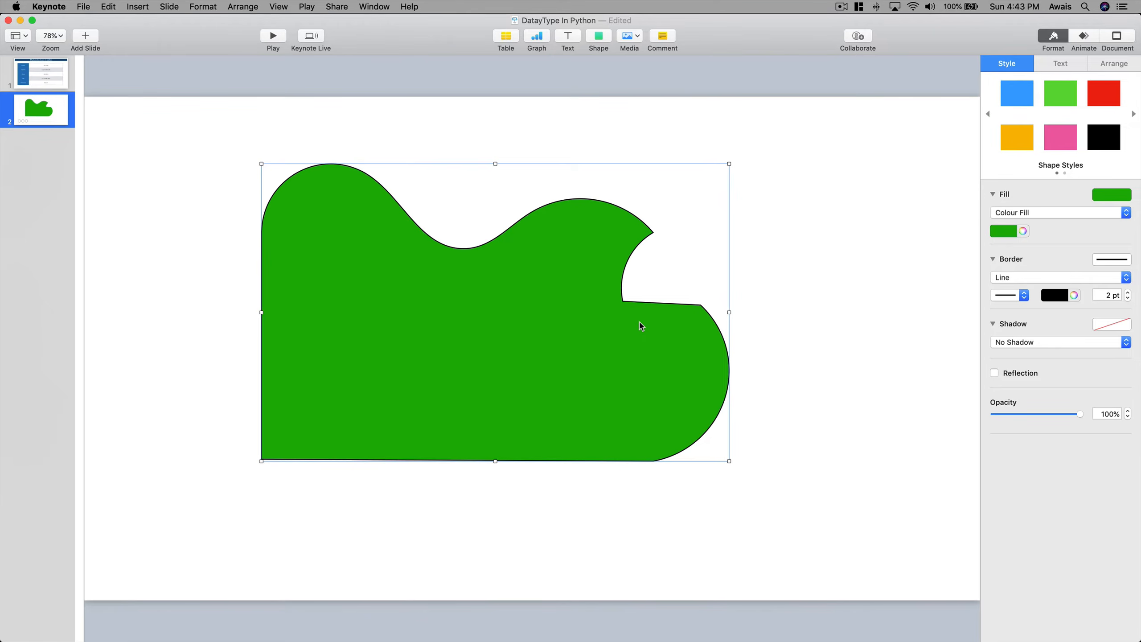
{"action": "key", "text": "BackSpace"}
{"action": "left_click", "coordinate": [598, 35]}
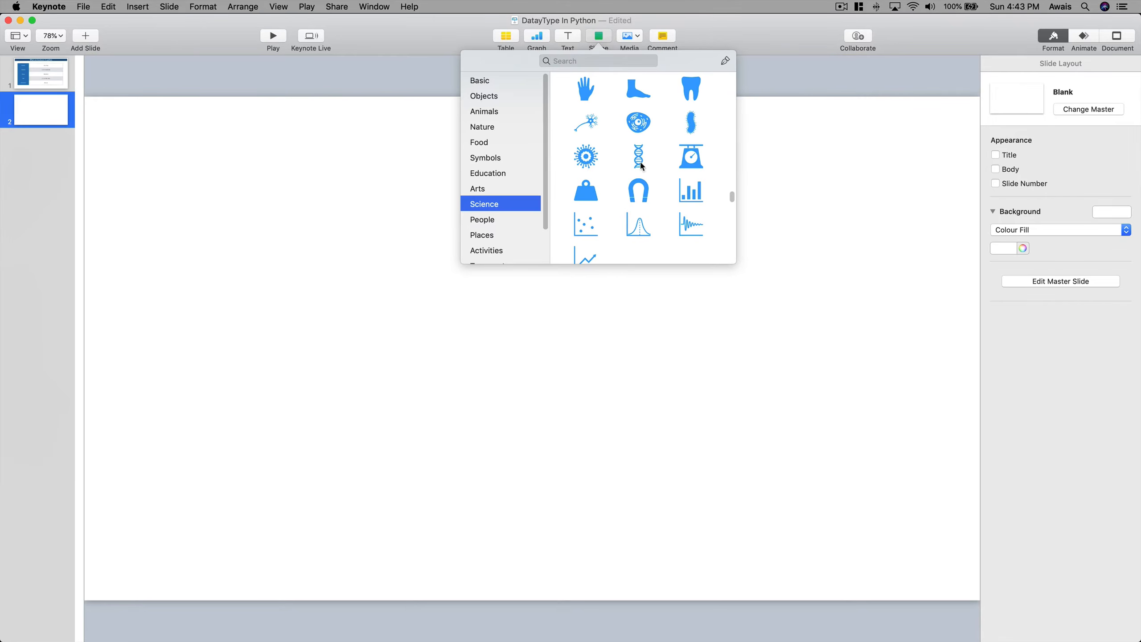
{"action": "left_click", "coordinate": [795, 214]}
- Open the choices for inserting media on the blank slide
{"action": "left_click", "coordinate": [627, 37]}
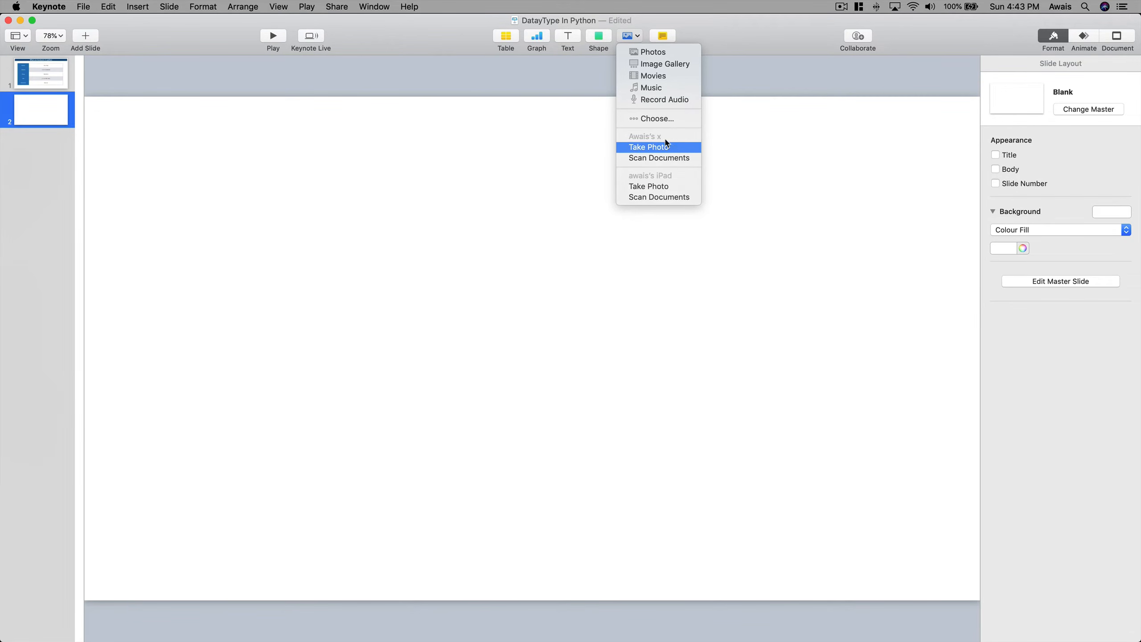
- Browse the Photos and Music libraries in the media browser, including Moments and Albums, and close the browser
{"action": "left_click", "coordinate": [650, 52]}
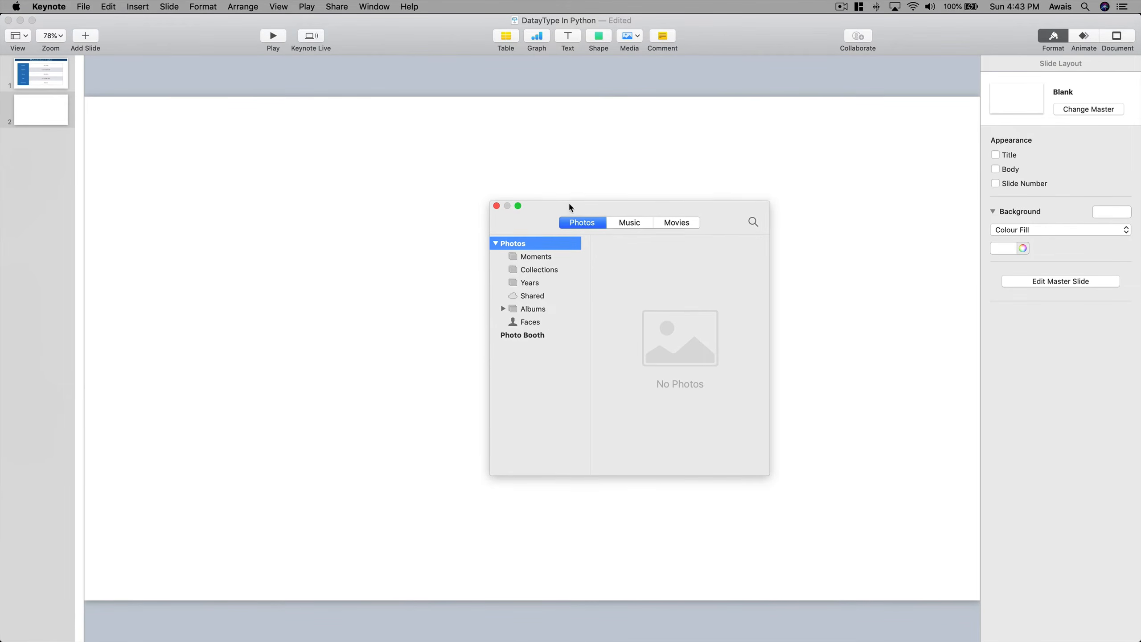
{"action": "left_click_drag", "start_coordinate": [570, 207], "coordinate": [504, 135]}
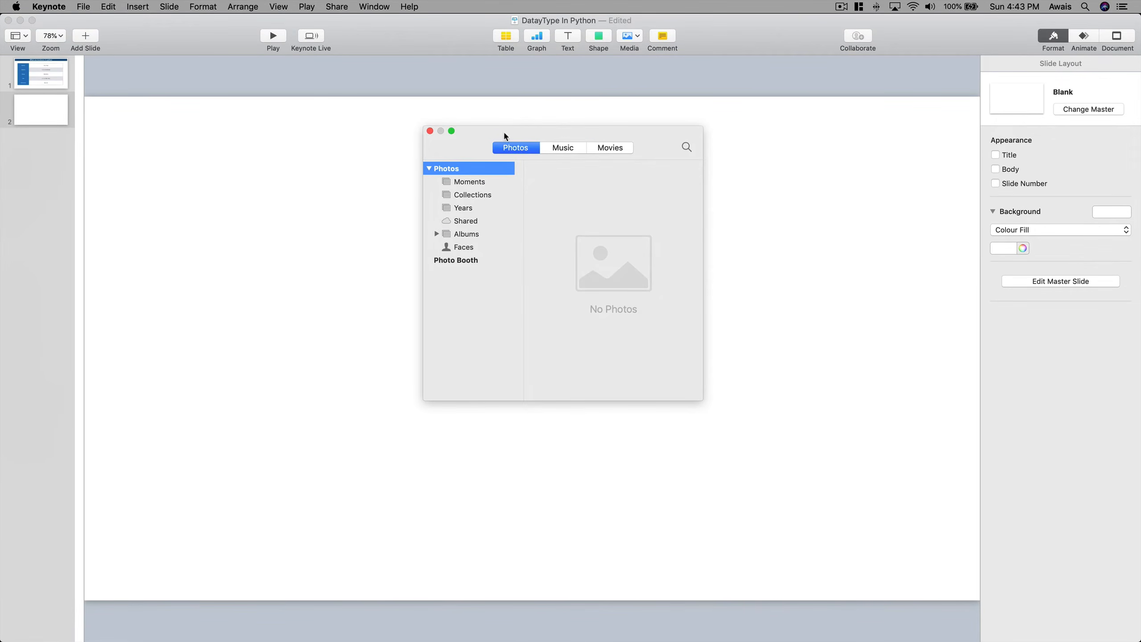
{"action": "left_click", "coordinate": [463, 249]}
{"action": "left_click", "coordinate": [467, 209]}
{"action": "left_click", "coordinate": [471, 182]}
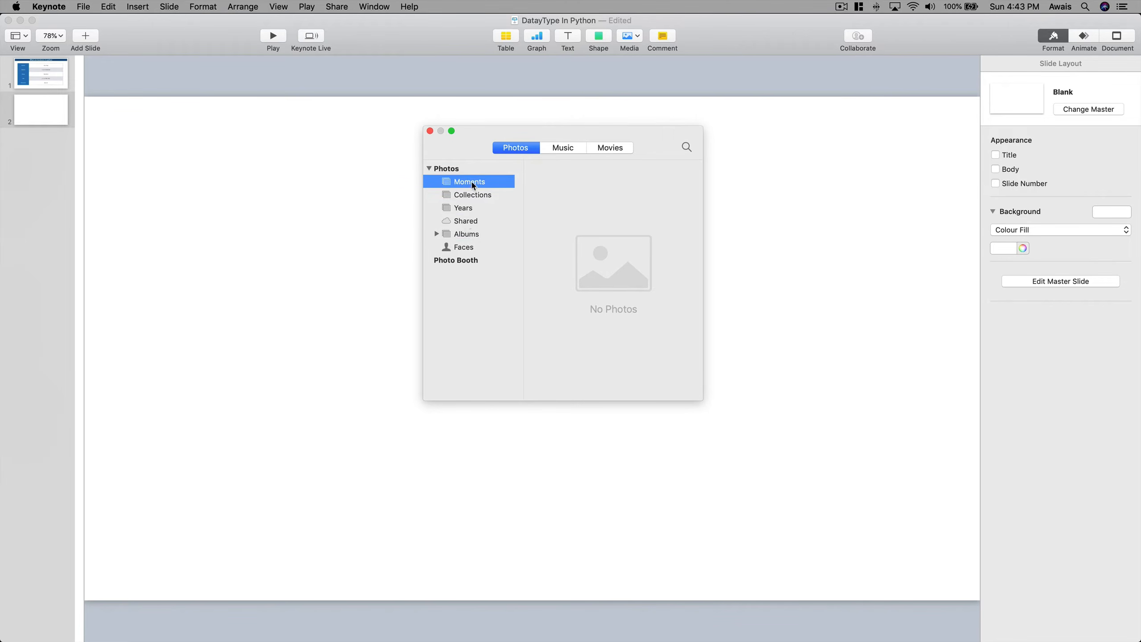
{"action": "left_click", "coordinate": [553, 152]}
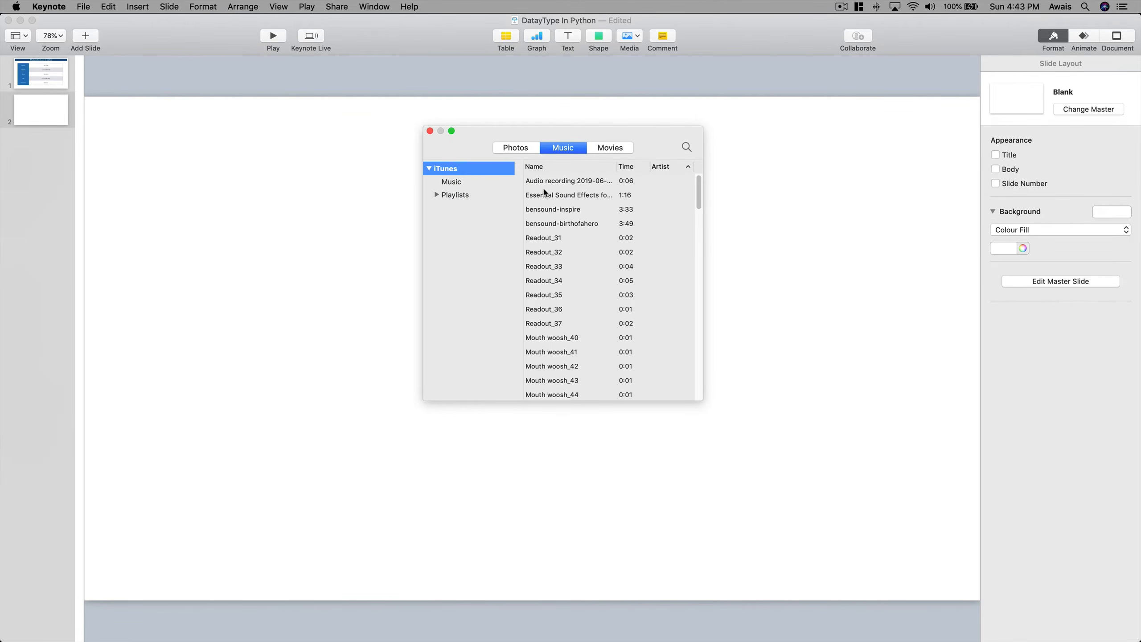
{"action": "left_click", "coordinate": [536, 152]}
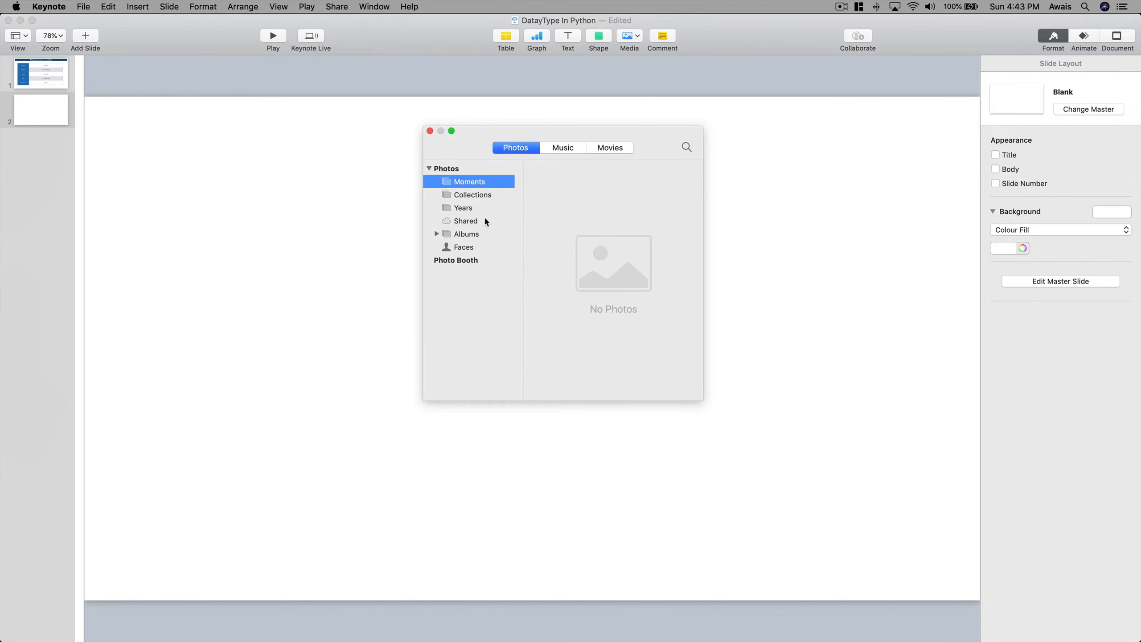
{"action": "left_click", "coordinate": [472, 260]}
{"action": "left_click", "coordinate": [436, 234]}
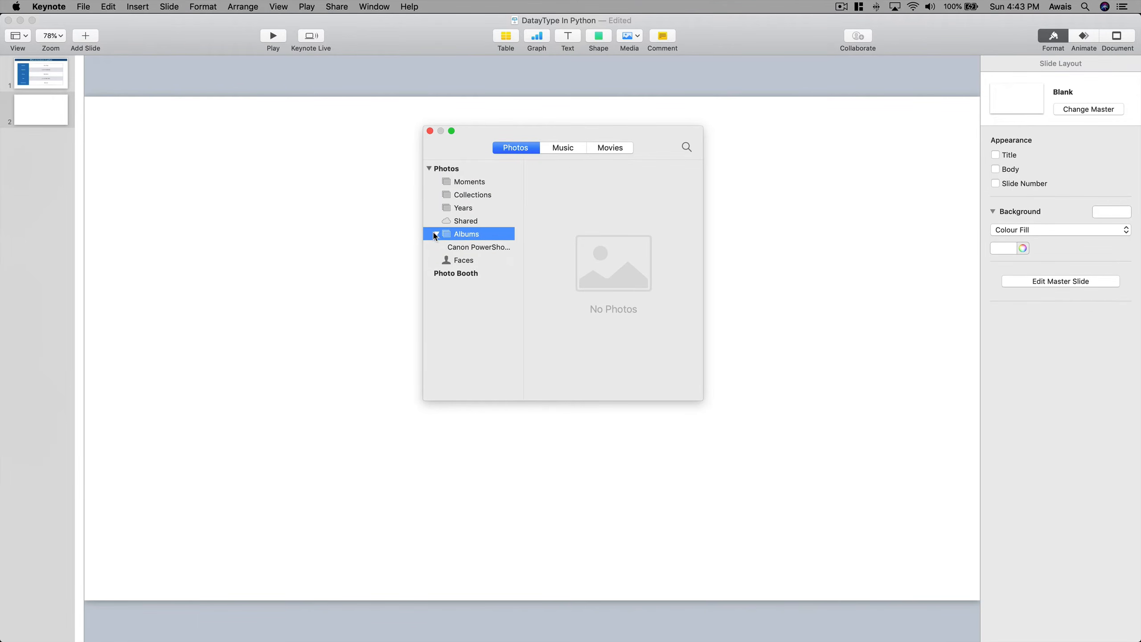
{"action": "left_click", "coordinate": [437, 234]}
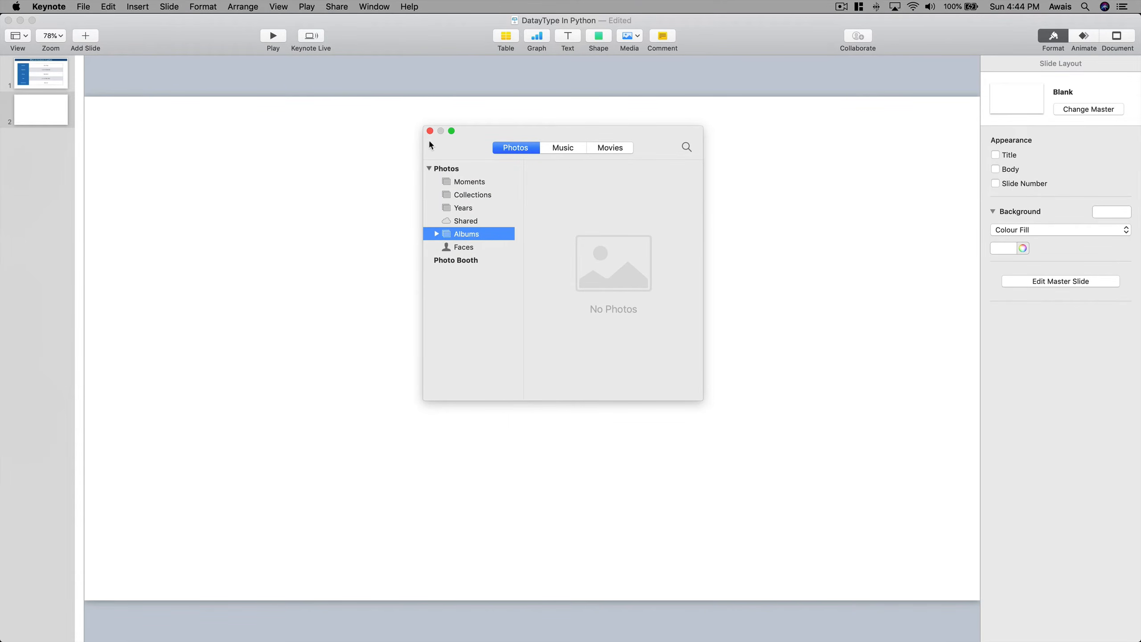
{"action": "left_click_drag", "start_coordinate": [510, 141], "coordinate": [529, 185]}
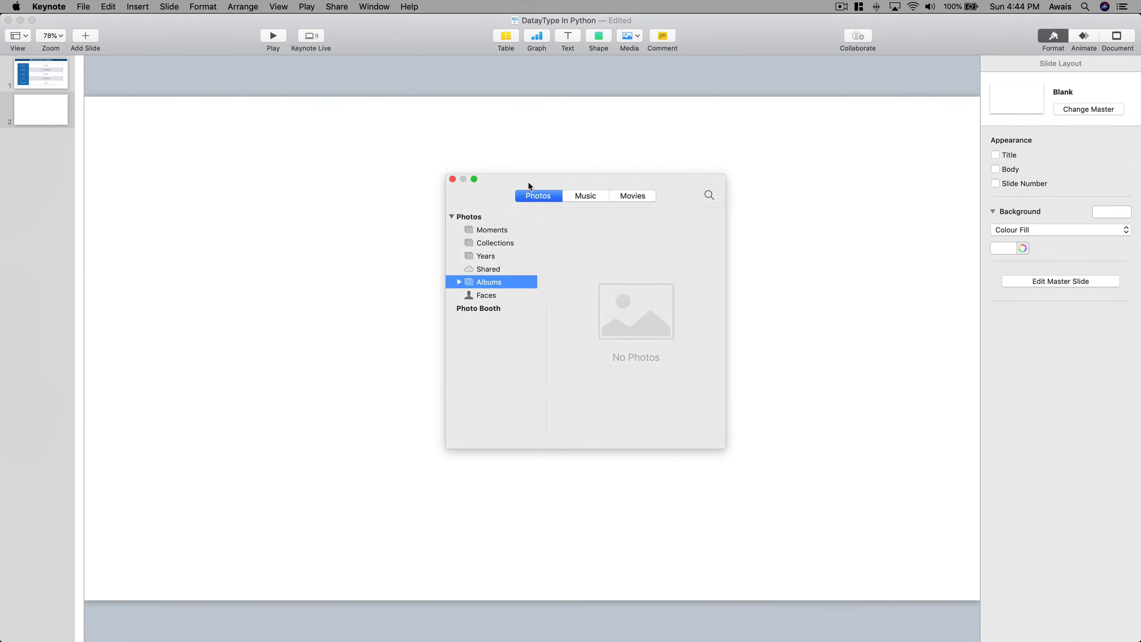
{"action": "left_click", "coordinate": [452, 179]}
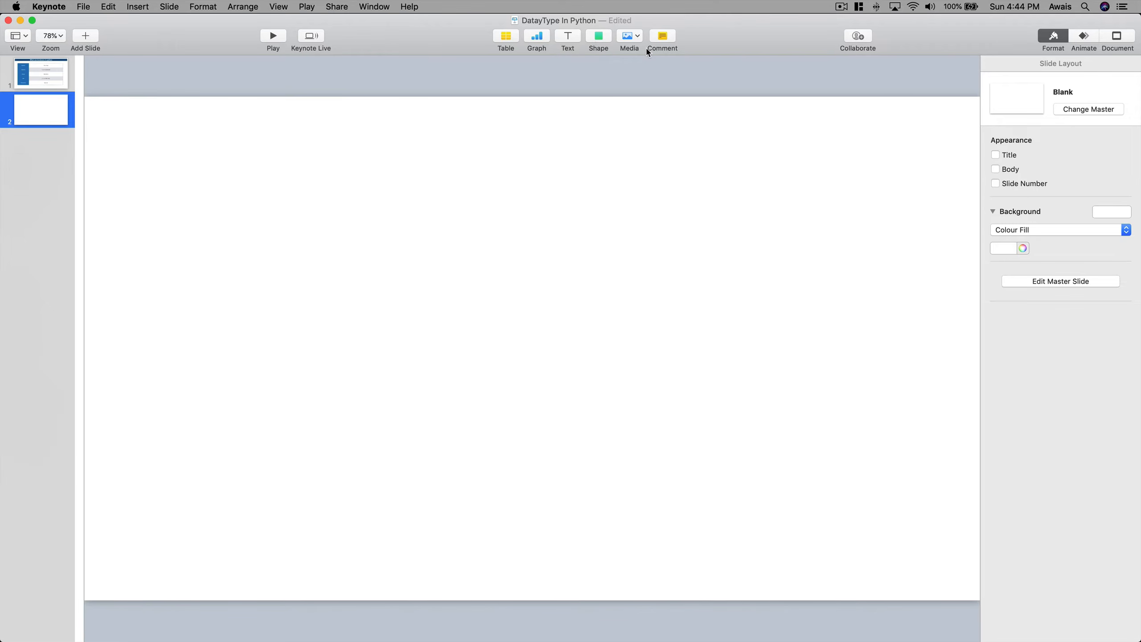
- Insert angularthumbnail.jpg from the thumbnail folder inside YouTube Videos on the drive volume onto the blank slide
{"action": "left_click", "coordinate": [637, 38]}
{"action": "left_click", "coordinate": [653, 119]}
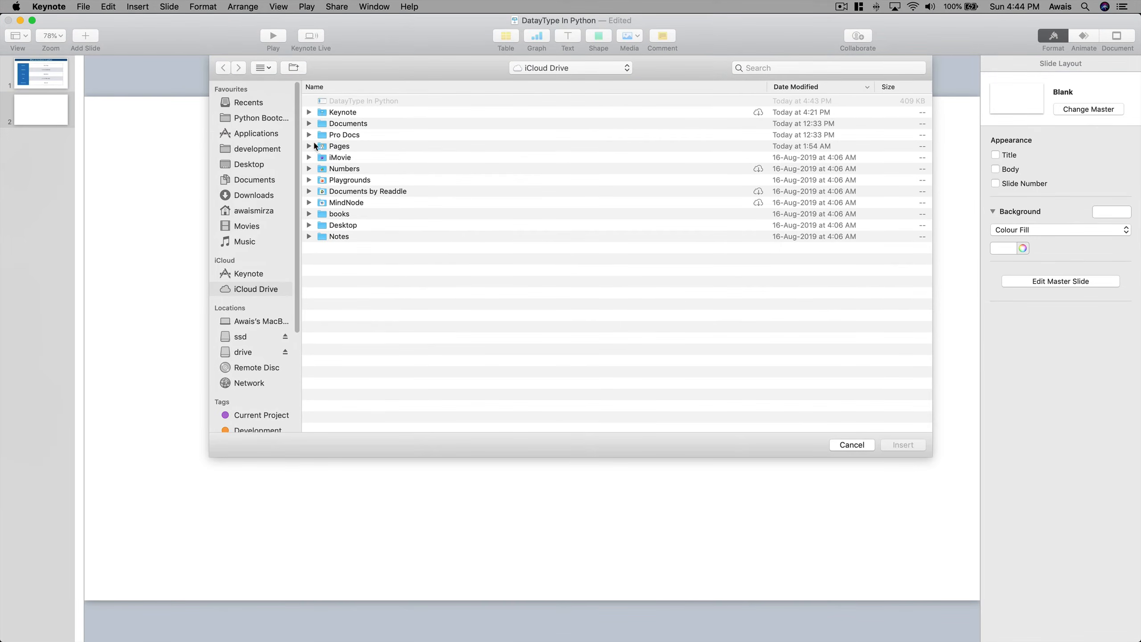
{"action": "left_click", "coordinate": [244, 351]}
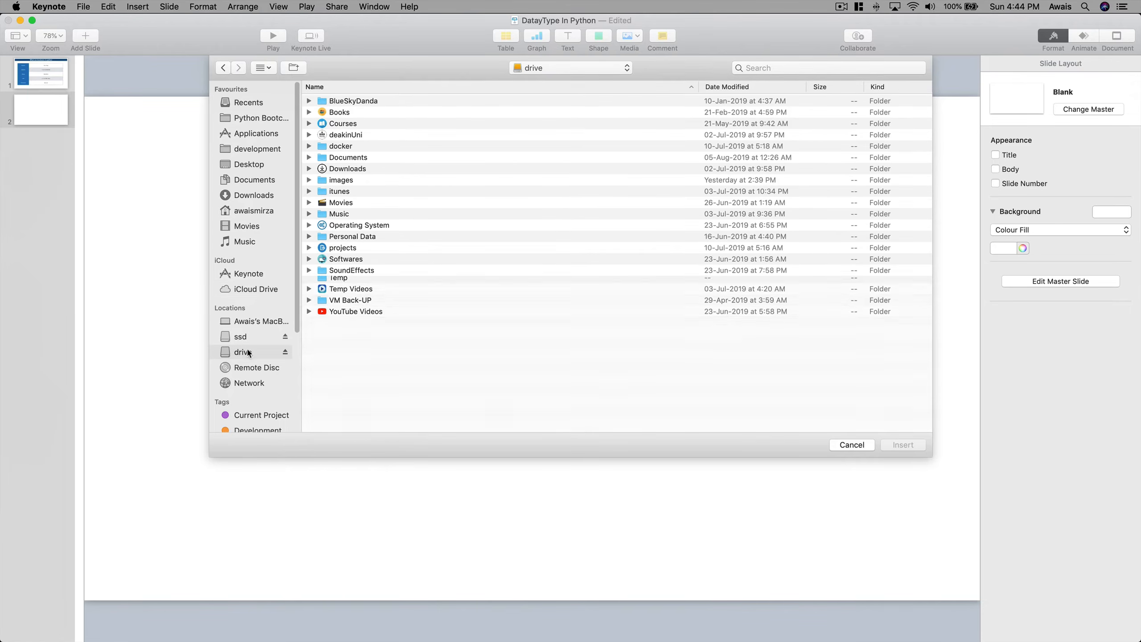
{"action": "left_click", "coordinate": [358, 306]}
{"action": "double_click", "coordinate": [358, 304]}
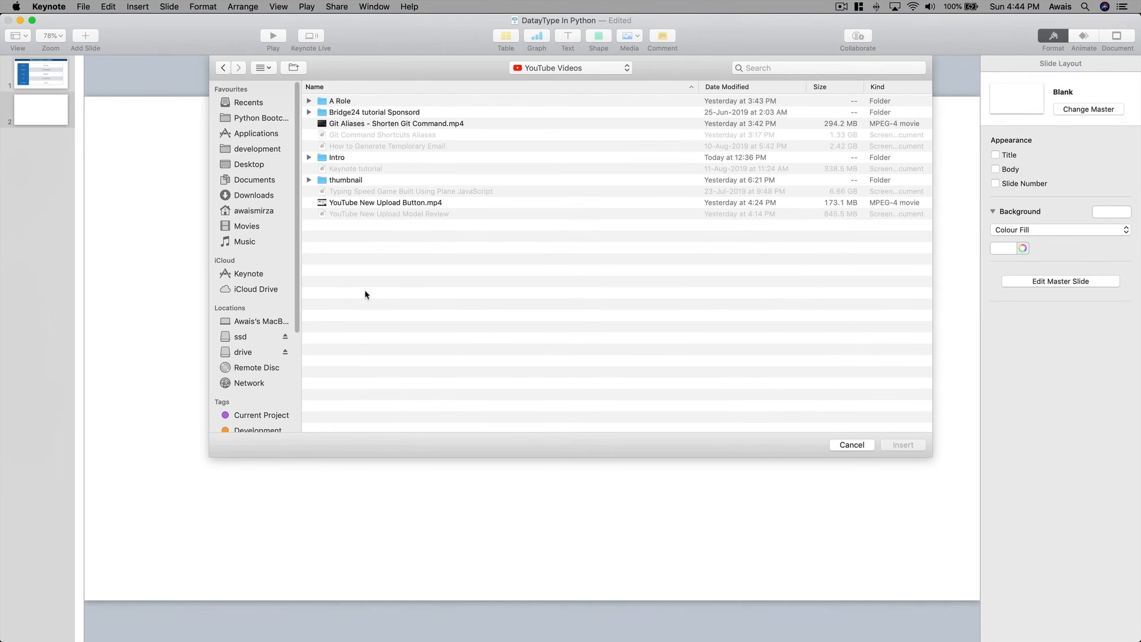
{"action": "double_click", "coordinate": [351, 180]}
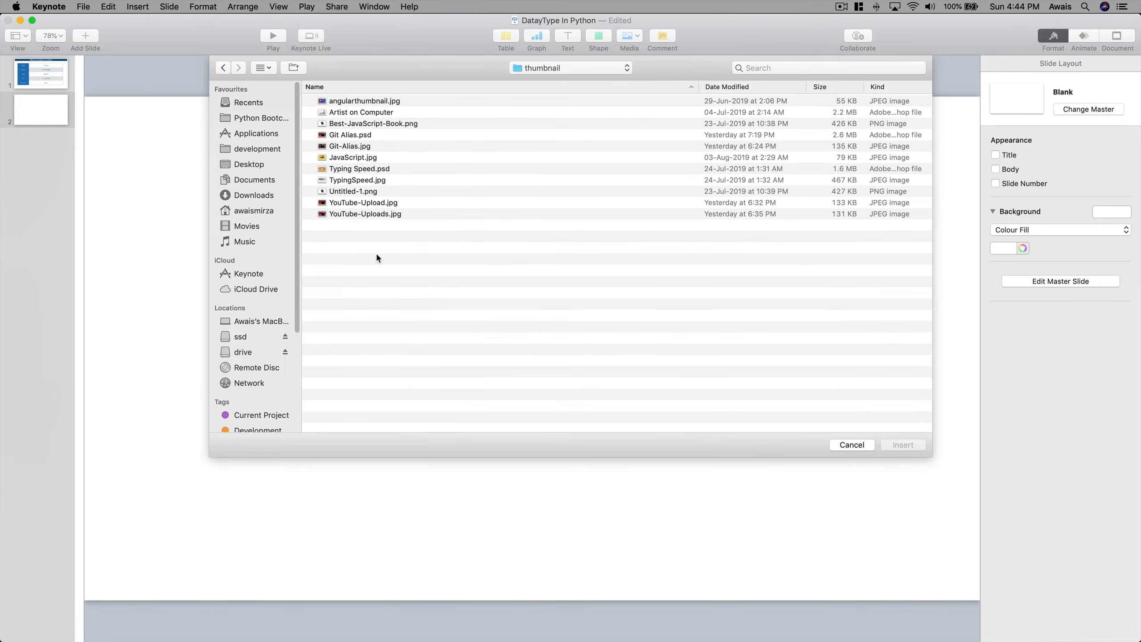
{"action": "double_click", "coordinate": [375, 100]}
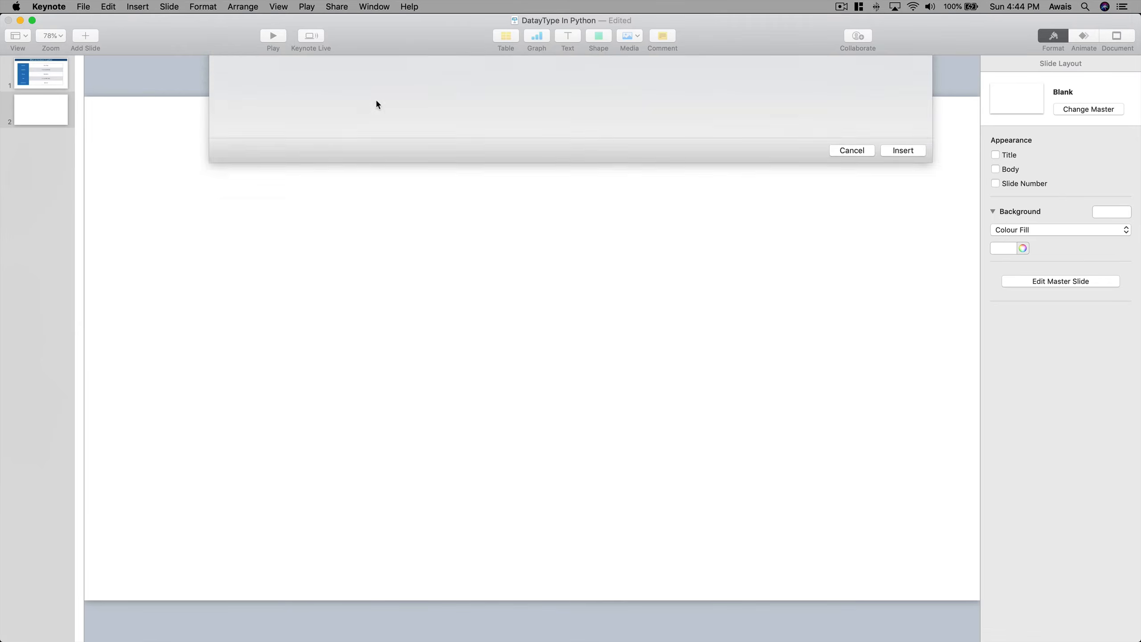
- Move the image near the centre of the slide and enlarge it proportionally to about 1451 by 816 pt
{"action": "left_click_drag", "start_coordinate": [525, 230], "coordinate": [467, 179]}
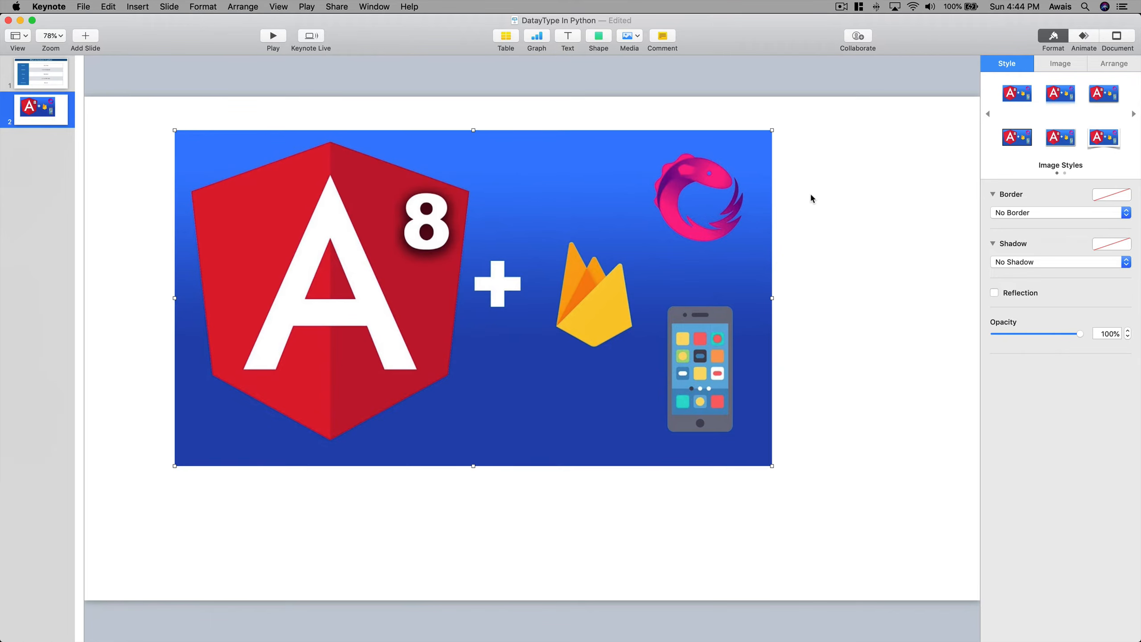
{"action": "left_click_drag", "start_coordinate": [554, 212], "coordinate": [504, 192]}
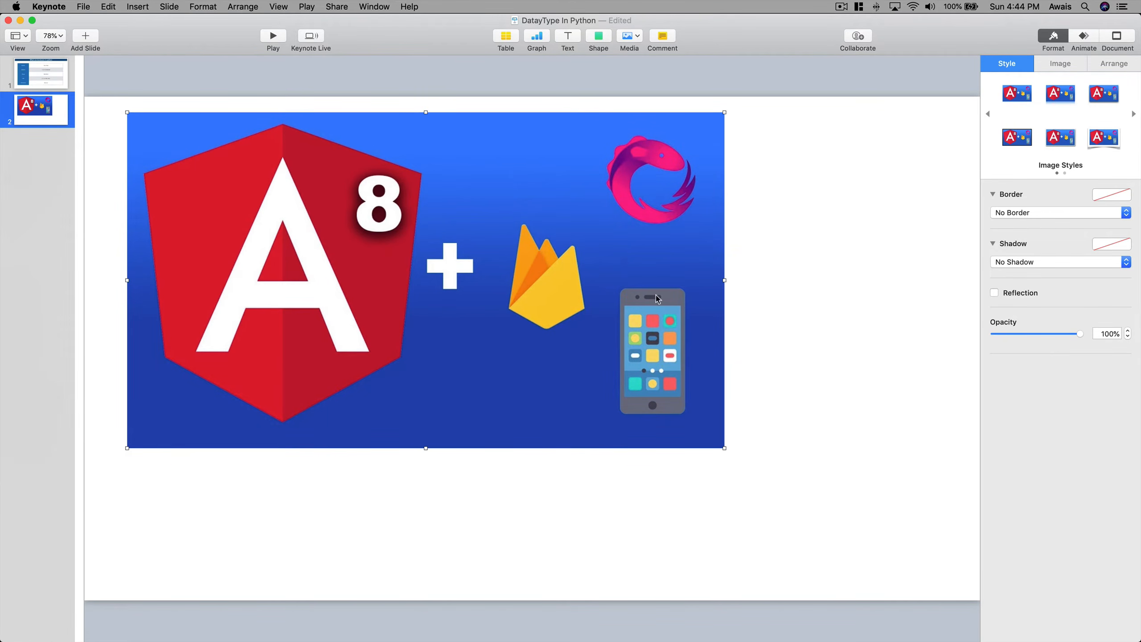
{"action": "left_click_drag", "start_coordinate": [656, 299], "coordinate": [741, 344]}
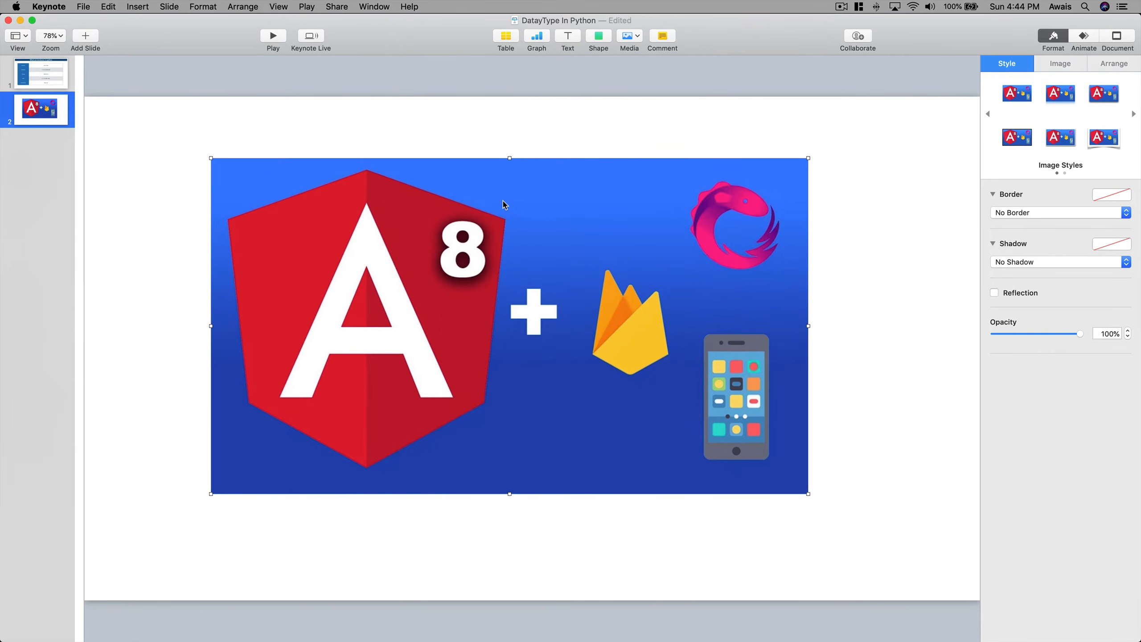
{"action": "left_click_drag", "start_coordinate": [509, 158], "coordinate": [528, 114]}
{"action": "left_click_drag", "start_coordinate": [575, 154], "coordinate": [581, 199]}
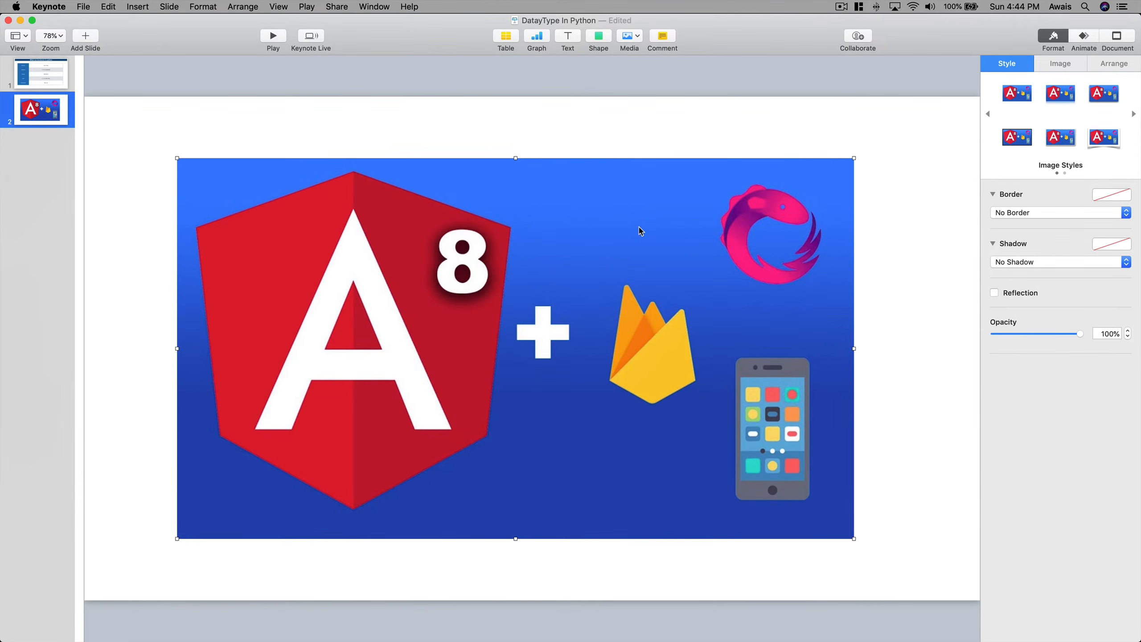
- Delete the image from the slide and undo the deletion
{"action": "key", "text": "BackSpace"}
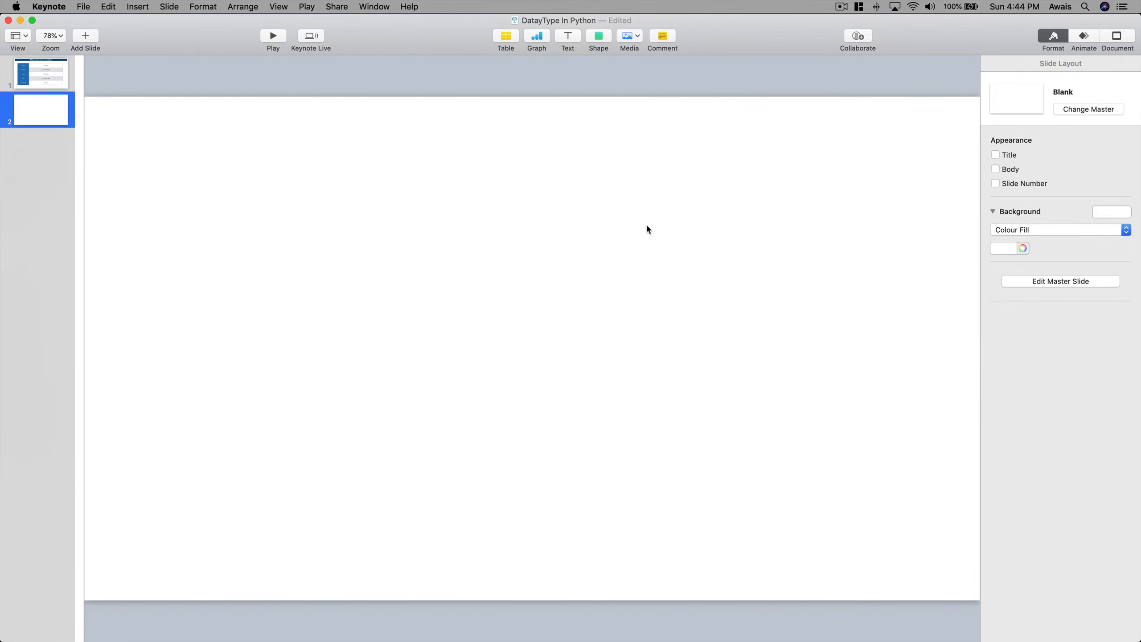
{"action": "key", "text": "super+z"}
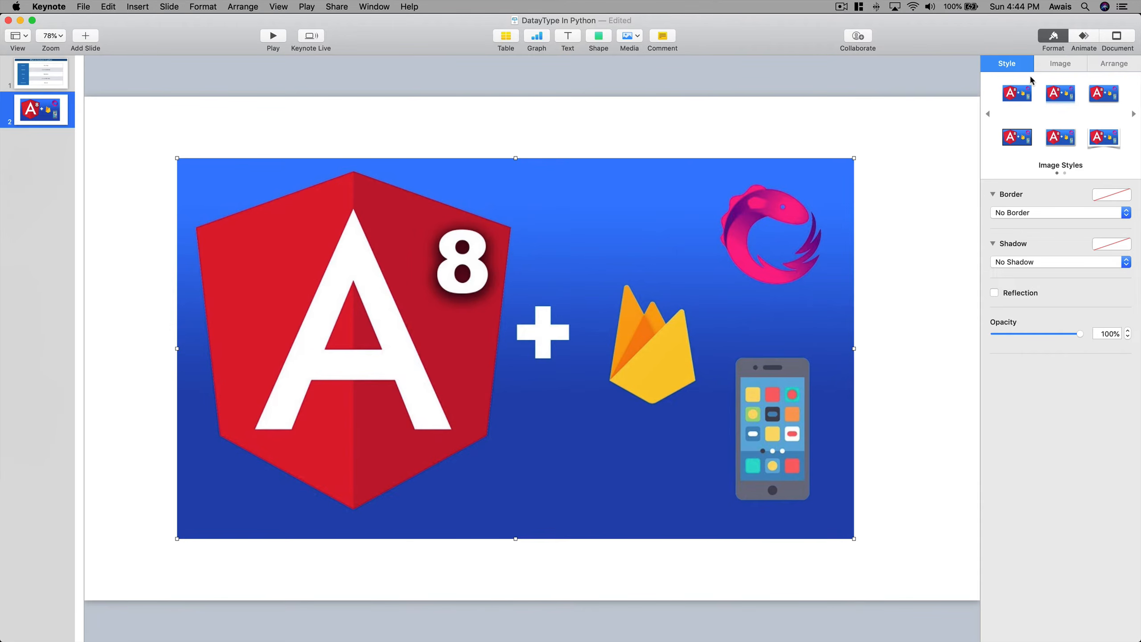
- Give the image a Line border and a Drop Shadow, with the image opacity at 100%
{"action": "left_click", "coordinate": [1025, 214]}
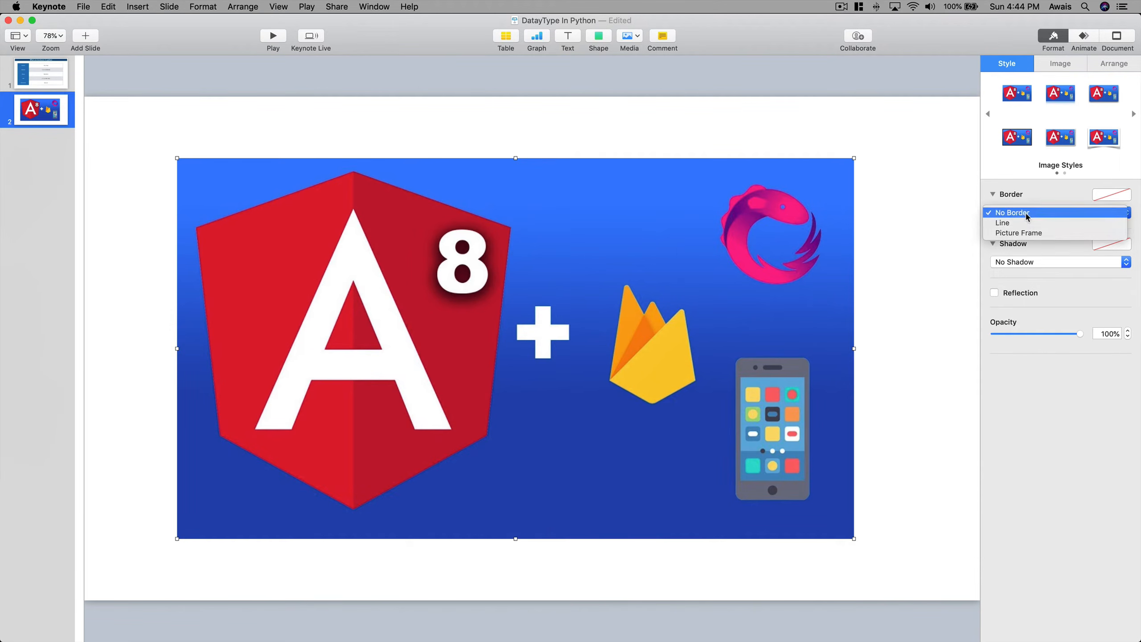
{"action": "left_click", "coordinate": [1027, 220]}
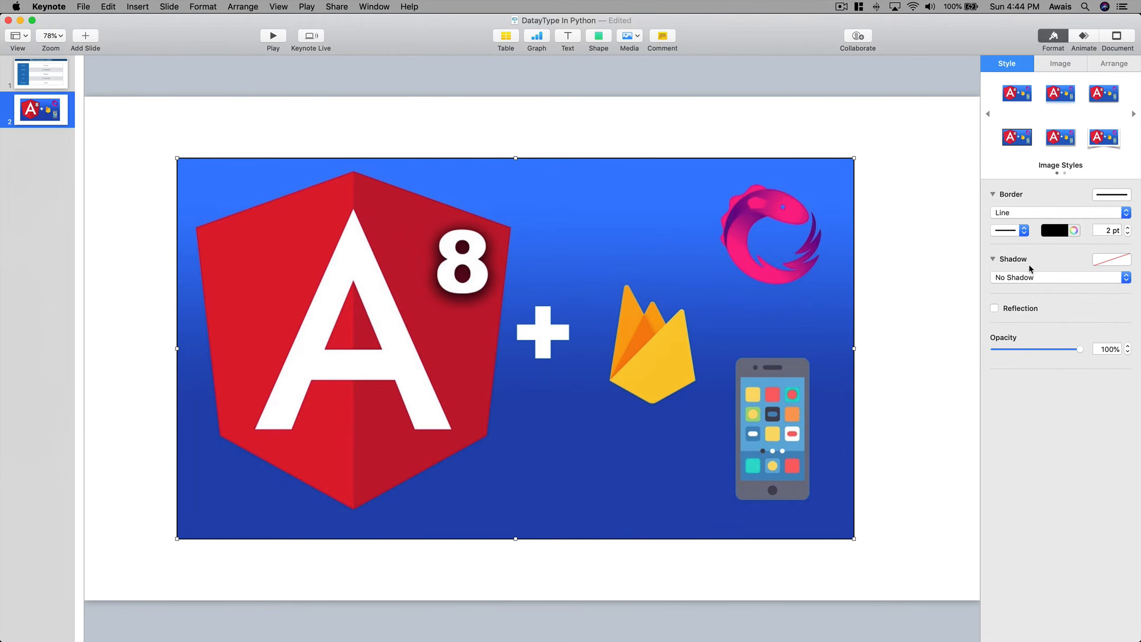
{"action": "left_click", "coordinate": [1028, 278]}
{"action": "left_click", "coordinate": [1029, 287]}
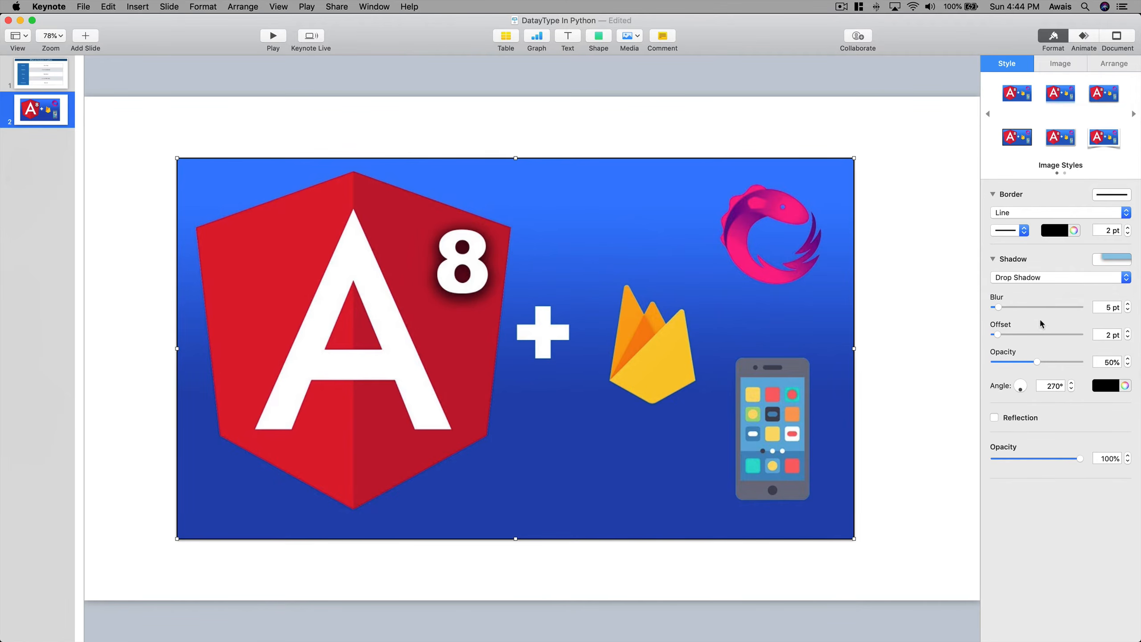
{"action": "mouse_move", "coordinate": [1080, 457]}
{"action": "left_mouse_down"}
{"action": "mouse_move", "coordinate": [1031, 455]}
{"action": "mouse_move", "coordinate": [1094, 458]}
{"action": "left_mouse_up"}
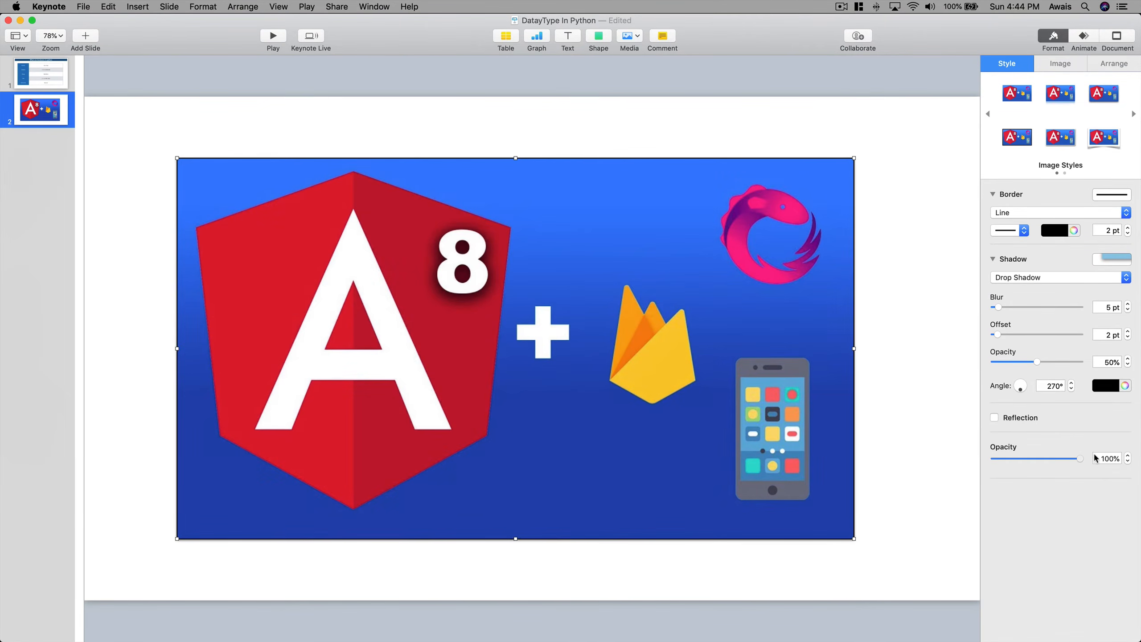
- Edit the image's mask so that the picture is scaled up slightly inside its frame
{"action": "left_click", "coordinate": [1046, 65]}
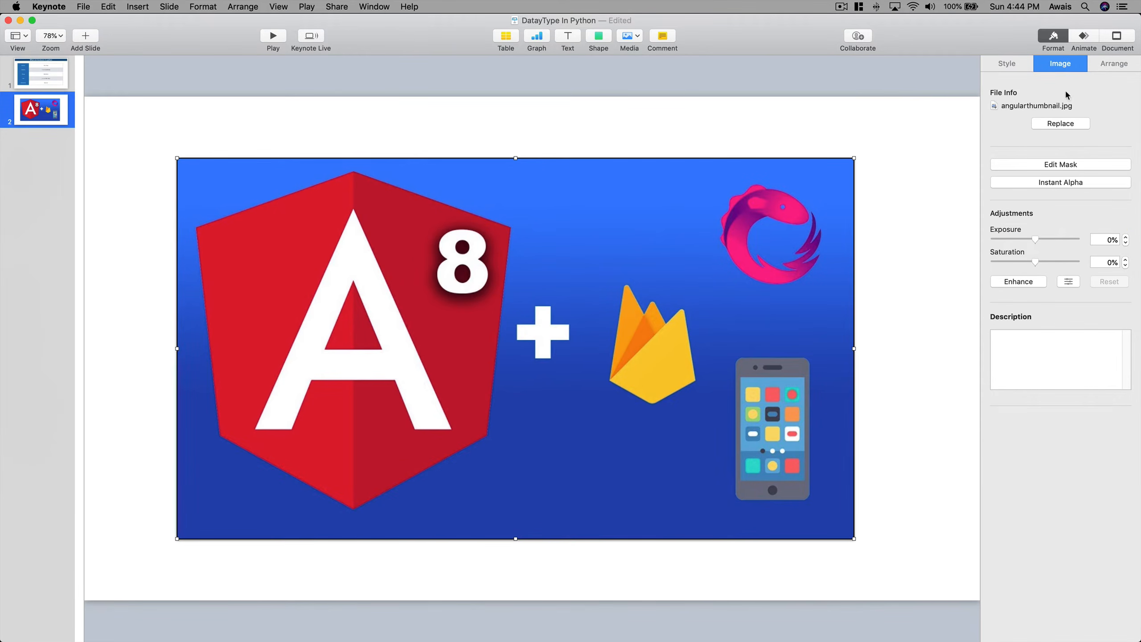
{"action": "left_click", "coordinate": [1059, 126]}
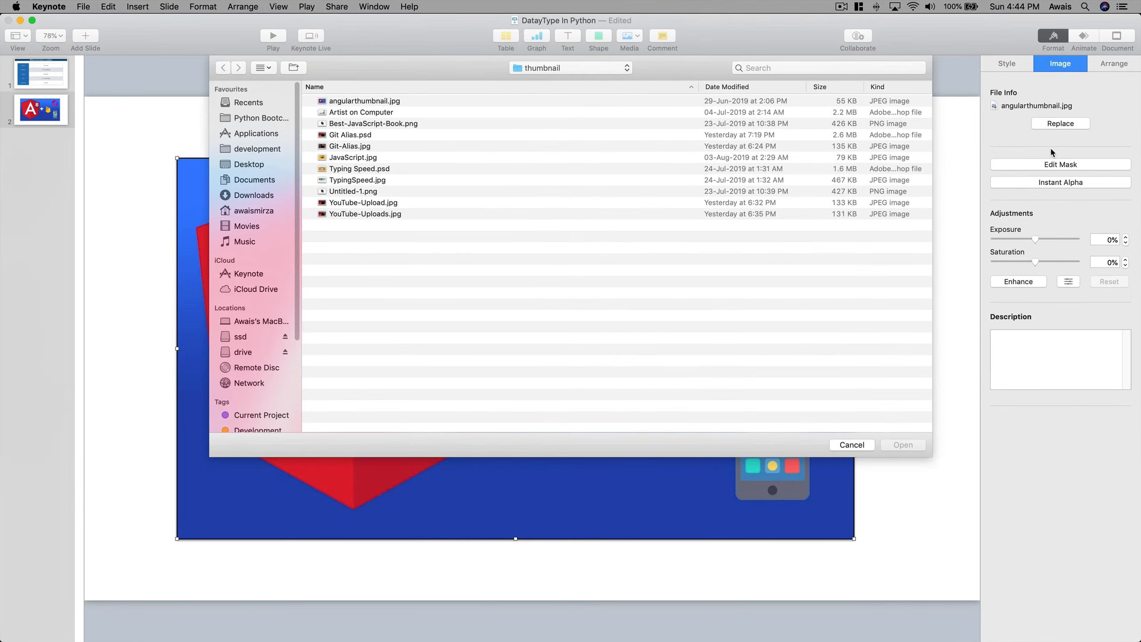
{"action": "key", "text": "Escape"}
{"action": "left_click", "coordinate": [1058, 165]}
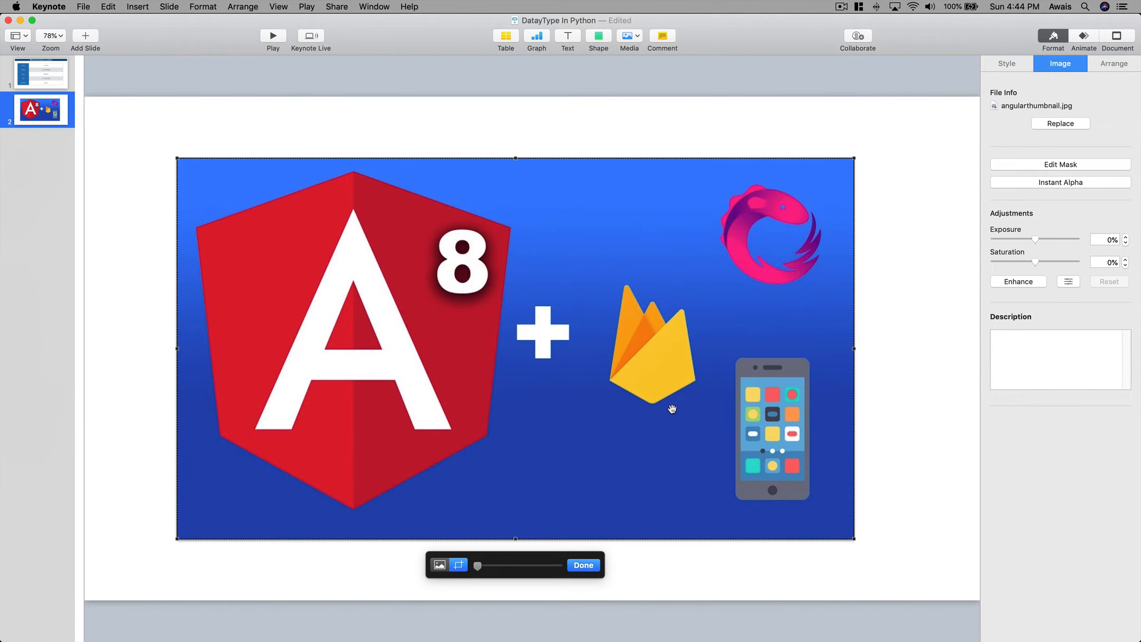
{"action": "mouse_move", "coordinate": [477, 566]}
{"action": "left_mouse_down"}
{"action": "mouse_move", "coordinate": [507, 566]}
{"action": "mouse_move", "coordinate": [479, 568]}
{"action": "left_mouse_up"}
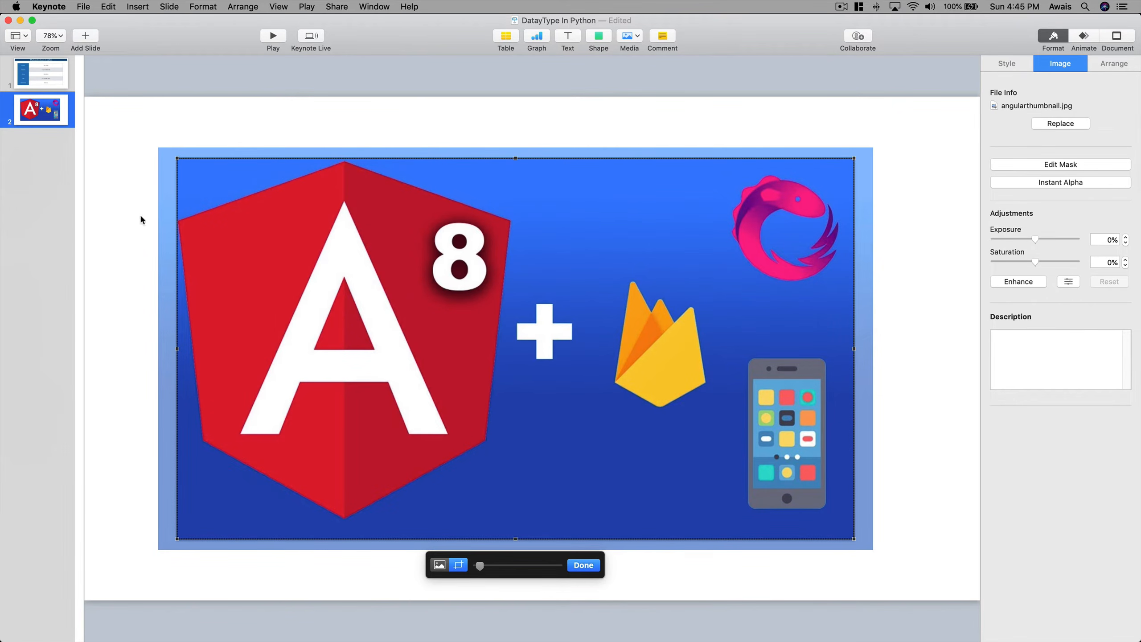
{"action": "left_click", "coordinate": [600, 566]}
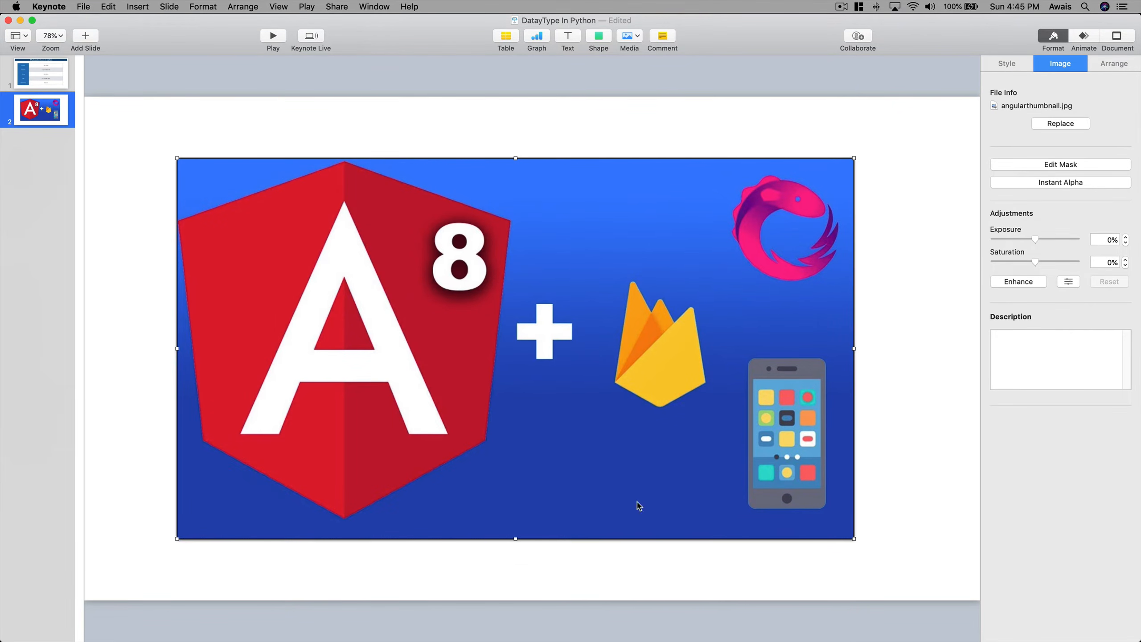
- Set the image's exposure to -18% and saturation to -12%, and apply Enhance
{"action": "left_click", "coordinate": [1019, 181]}
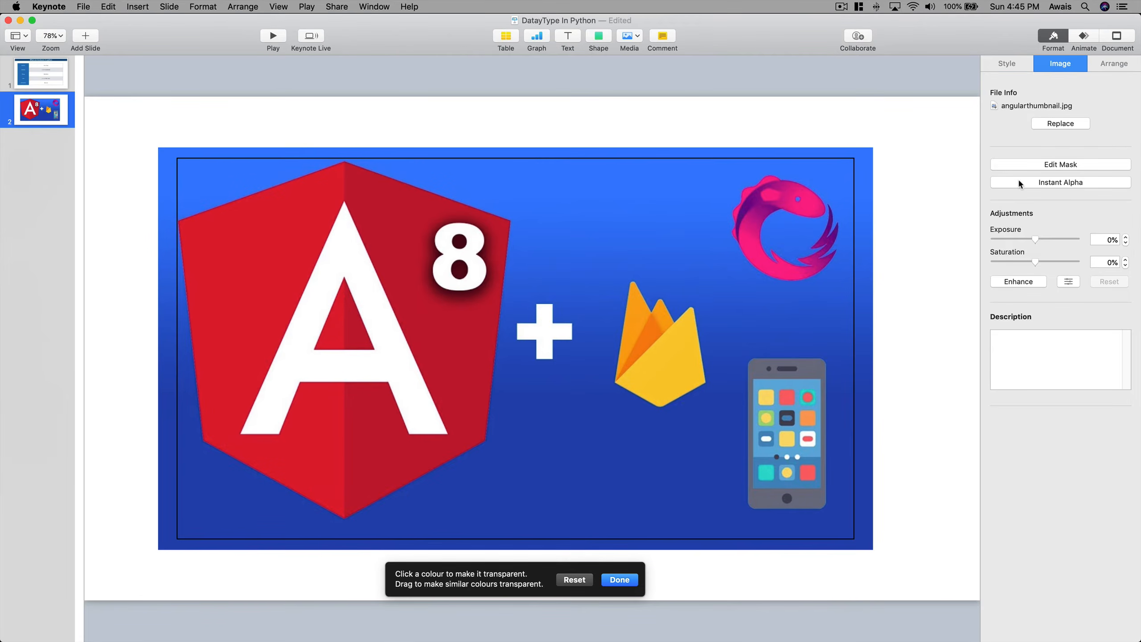
{"action": "left_click", "coordinate": [1019, 182]}
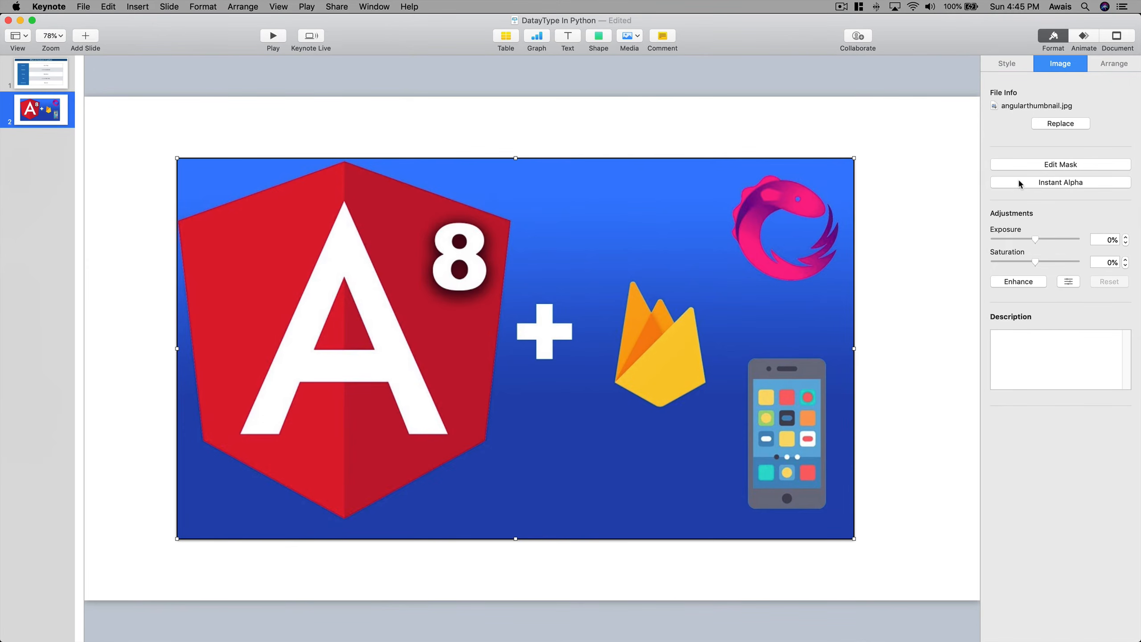
{"action": "left_click_drag", "start_coordinate": [1035, 238], "coordinate": [1030, 263]}
{"action": "left_click", "coordinate": [1028, 283]}
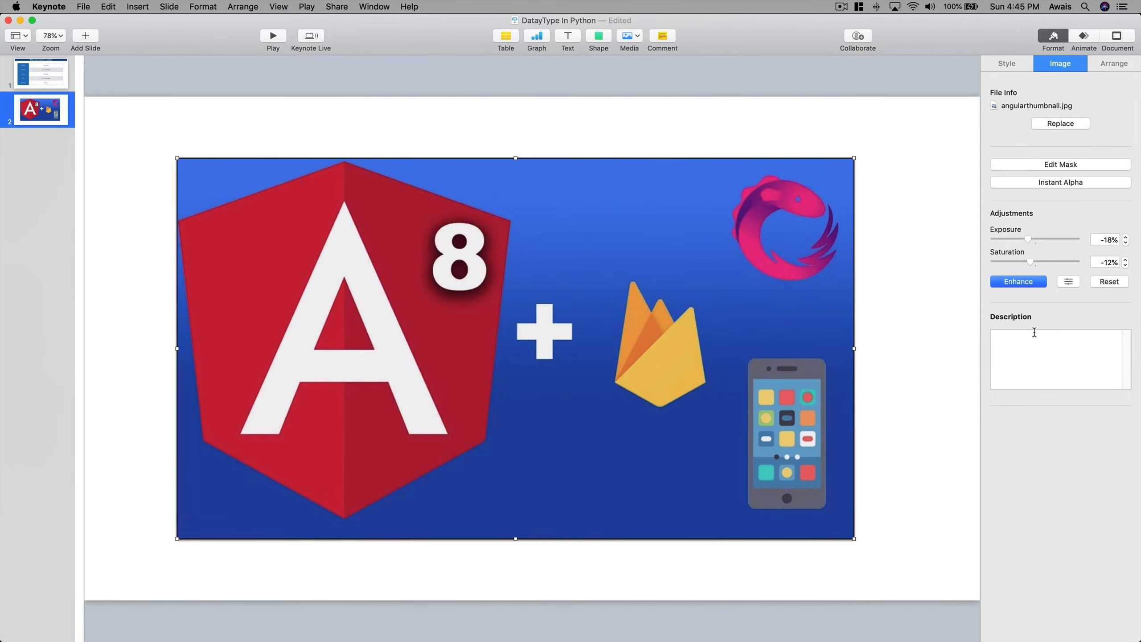
- View the image's arrangement and style settings, and move the image to the upper-left area of the slide
{"action": "left_click", "coordinate": [1113, 66]}
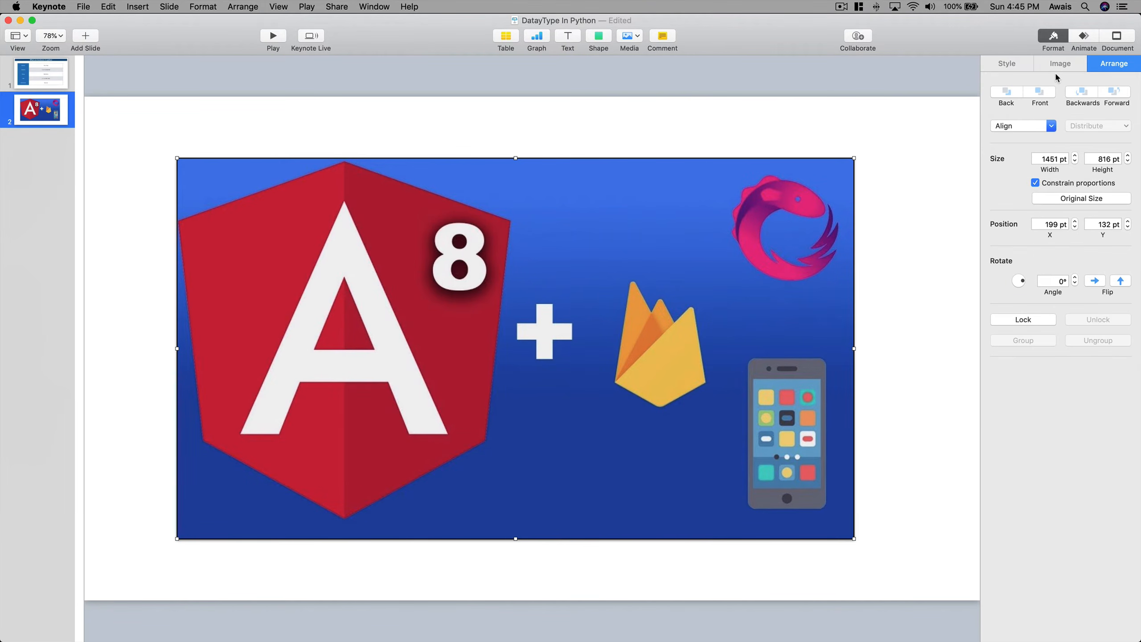
{"action": "left_click", "coordinate": [997, 69]}
{"action": "left_click_drag", "start_coordinate": [671, 254], "coordinate": [593, 207]}
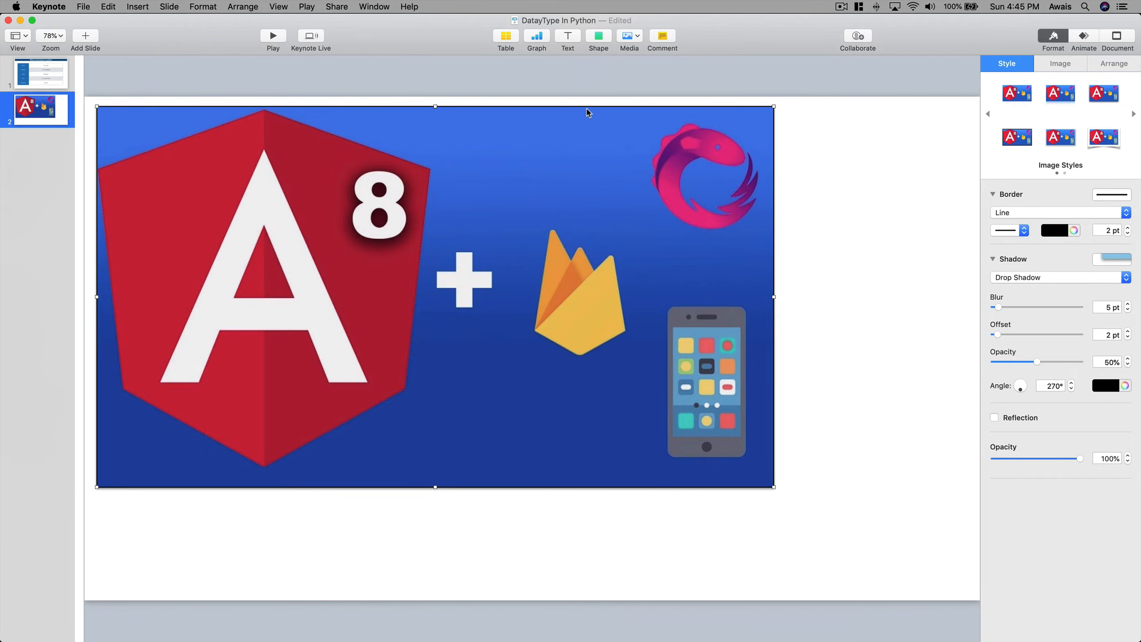
- Insert JavaScript.jpg from the thumbnail folder and shrink it to about 1246 × 701 pt over the slide's lower-right area
{"action": "left_click", "coordinate": [628, 36]}
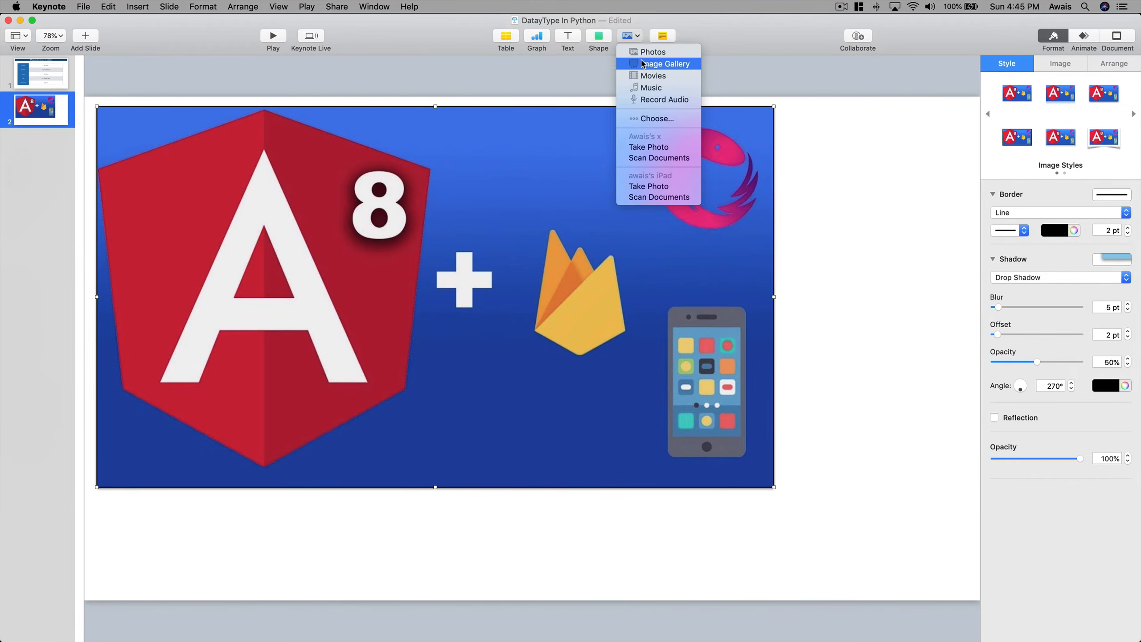
{"action": "left_click", "coordinate": [657, 118]}
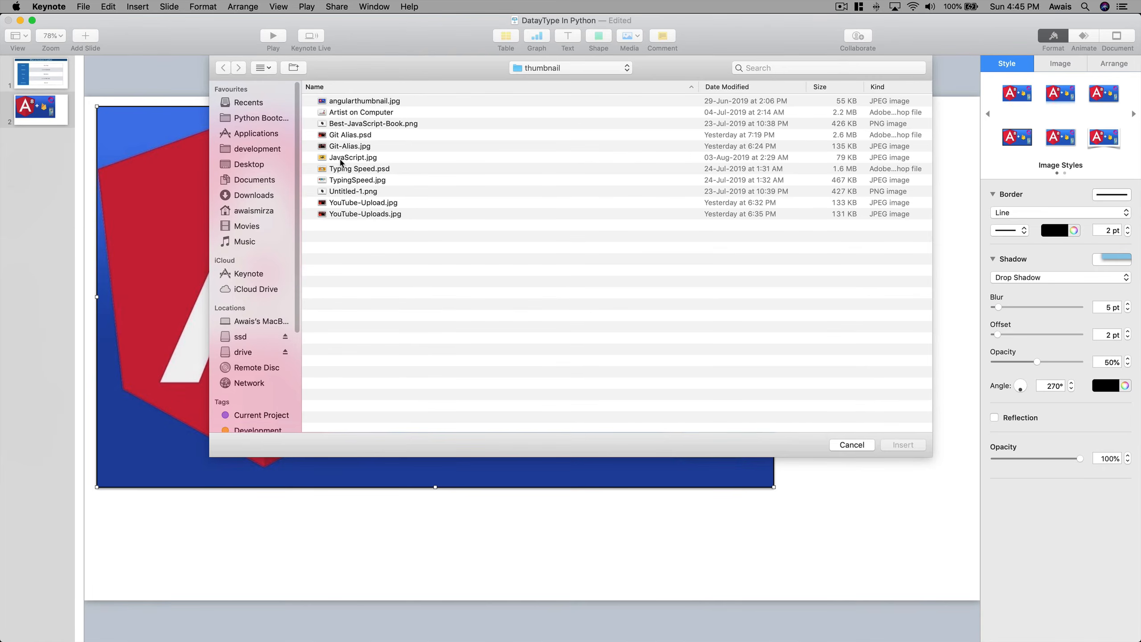
{"action": "left_click", "coordinate": [341, 158]}
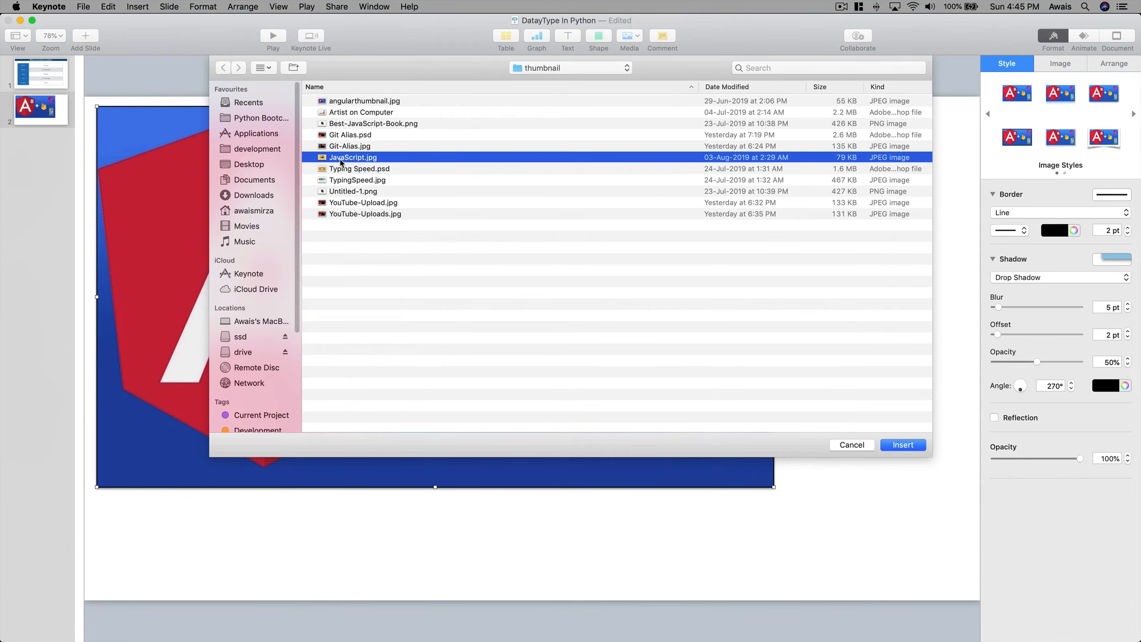
{"action": "double_click", "coordinate": [340, 159]}
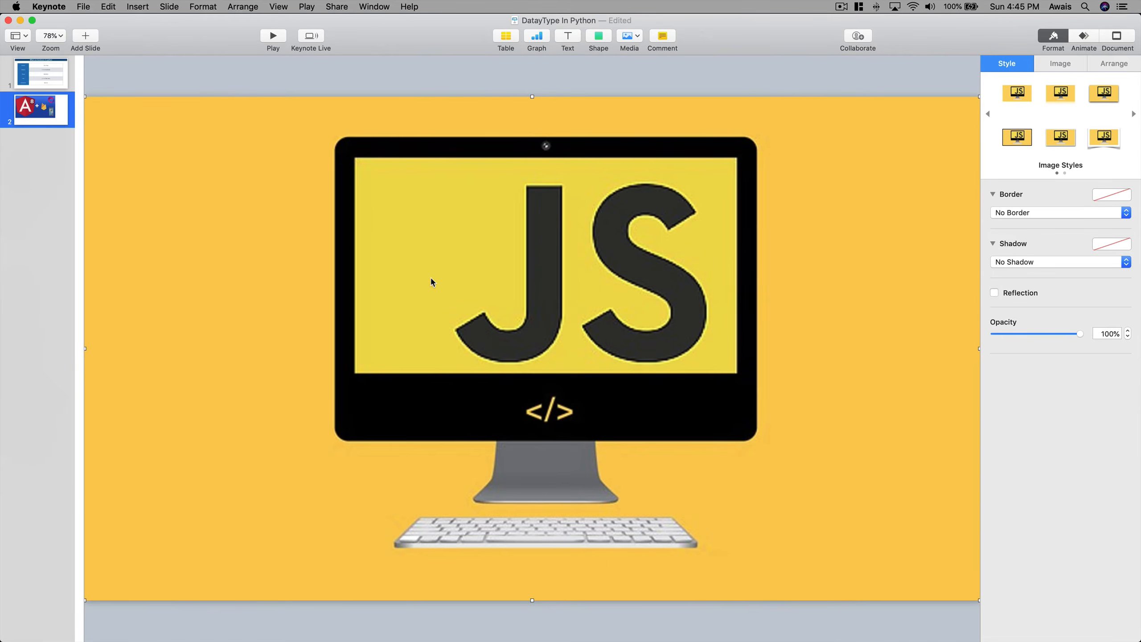
{"action": "left_click_drag", "start_coordinate": [287, 212], "coordinate": [378, 252]}
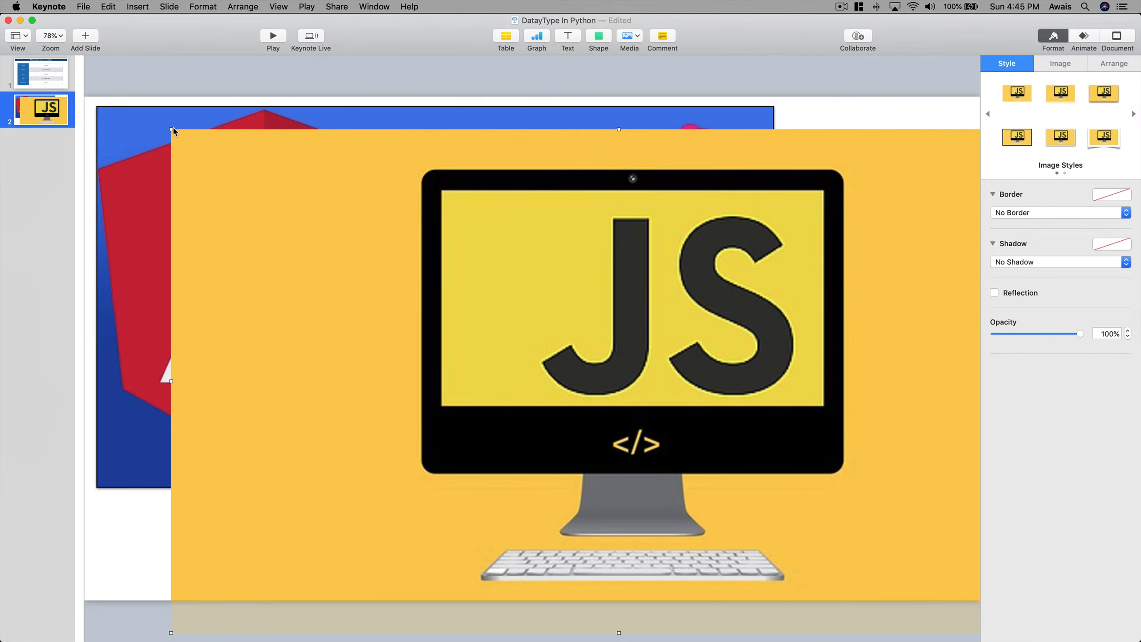
{"action": "left_click_drag", "start_coordinate": [171, 128], "coordinate": [485, 303]}
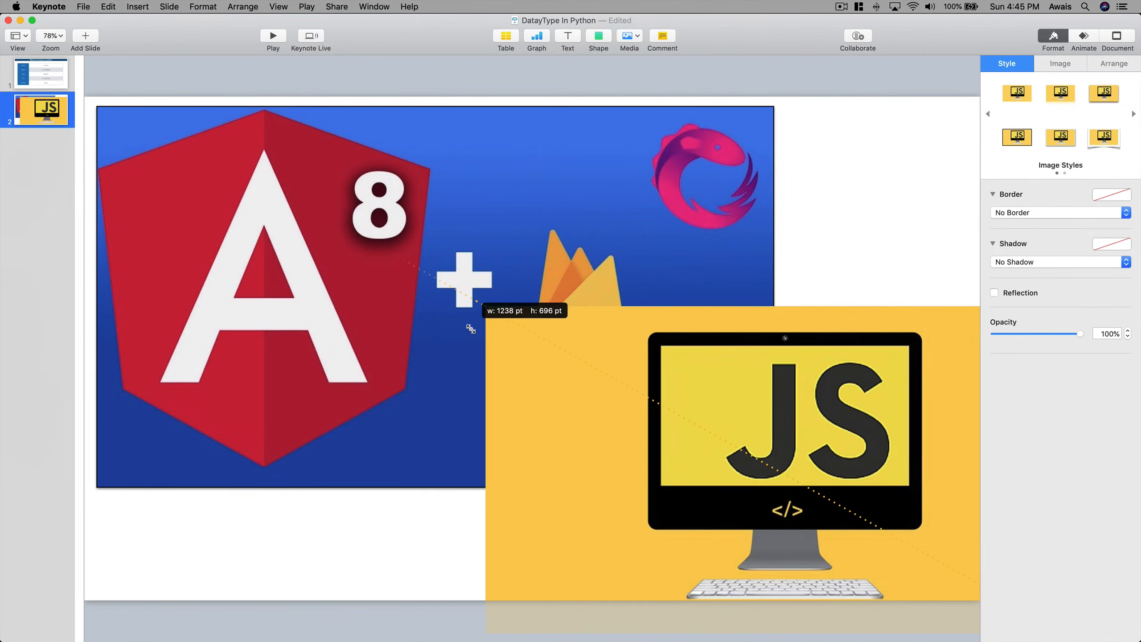
- Bring the Angular image to the front so that it overlaps the JavaScript image
{"action": "left_click", "coordinate": [439, 358]}
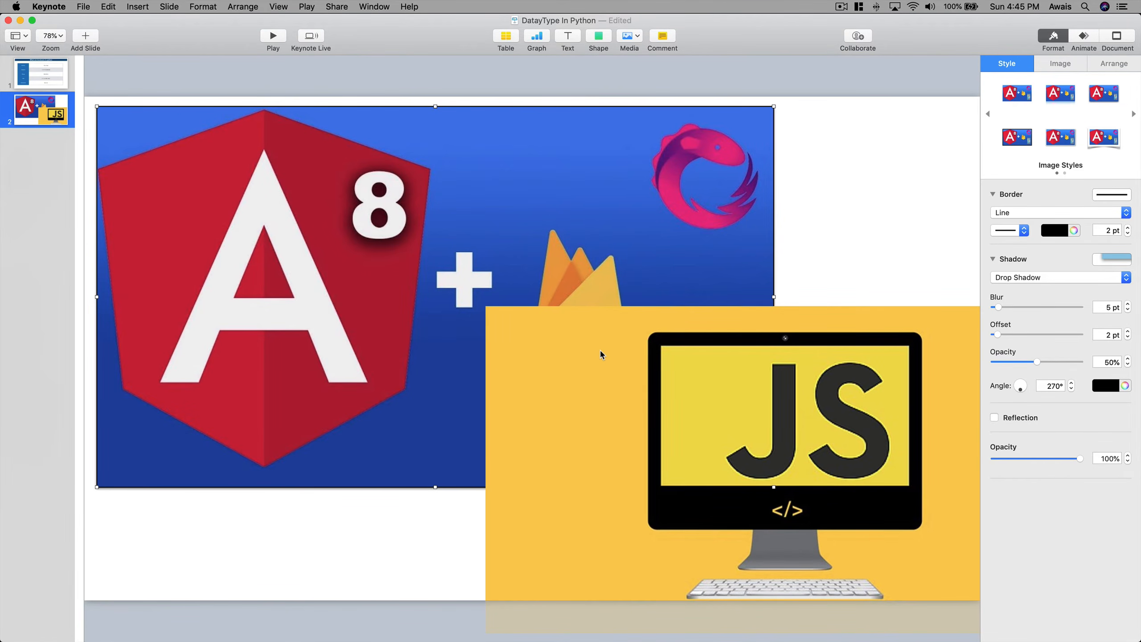
{"action": "left_click", "coordinate": [669, 369]}
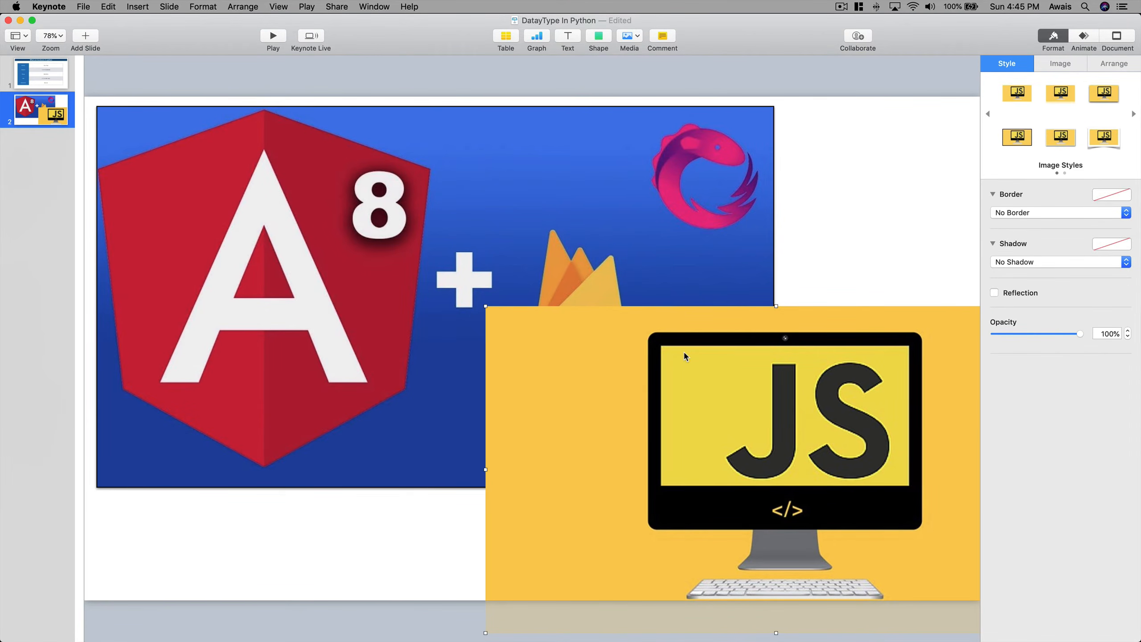
{"action": "left_click", "coordinate": [620, 242]}
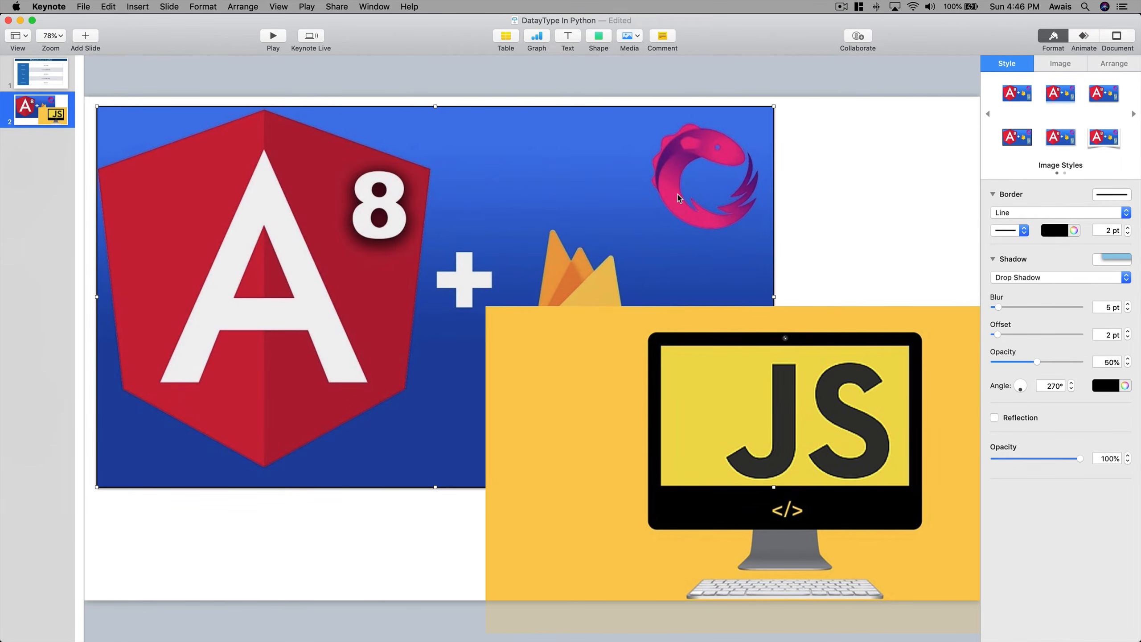
{"action": "left_click", "coordinate": [1117, 66]}
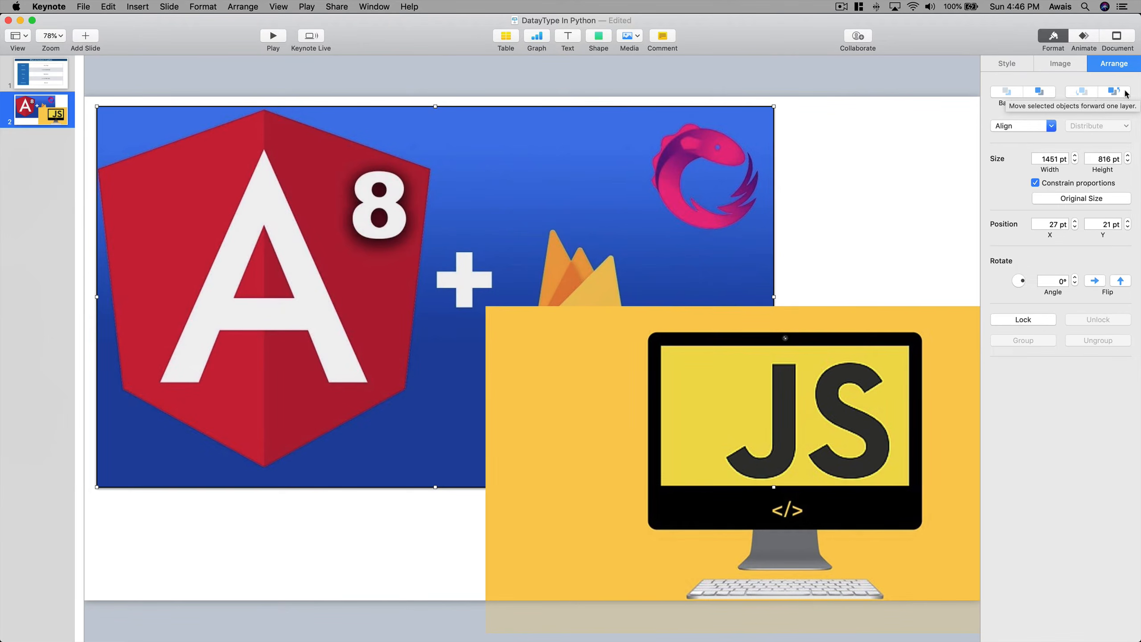
{"action": "left_click", "coordinate": [1040, 93]}
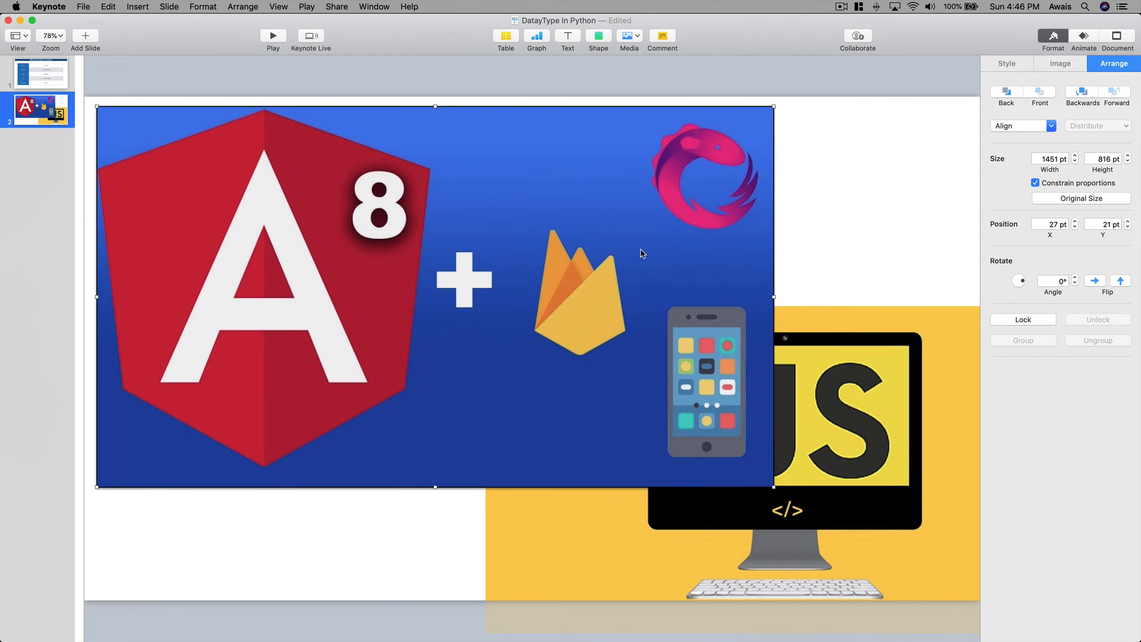
- Alternate which of the two images is at the front, finishing by sending the Angular image to the back
{"action": "left_click", "coordinate": [841, 333]}
{"action": "left_click", "coordinate": [1043, 94]}
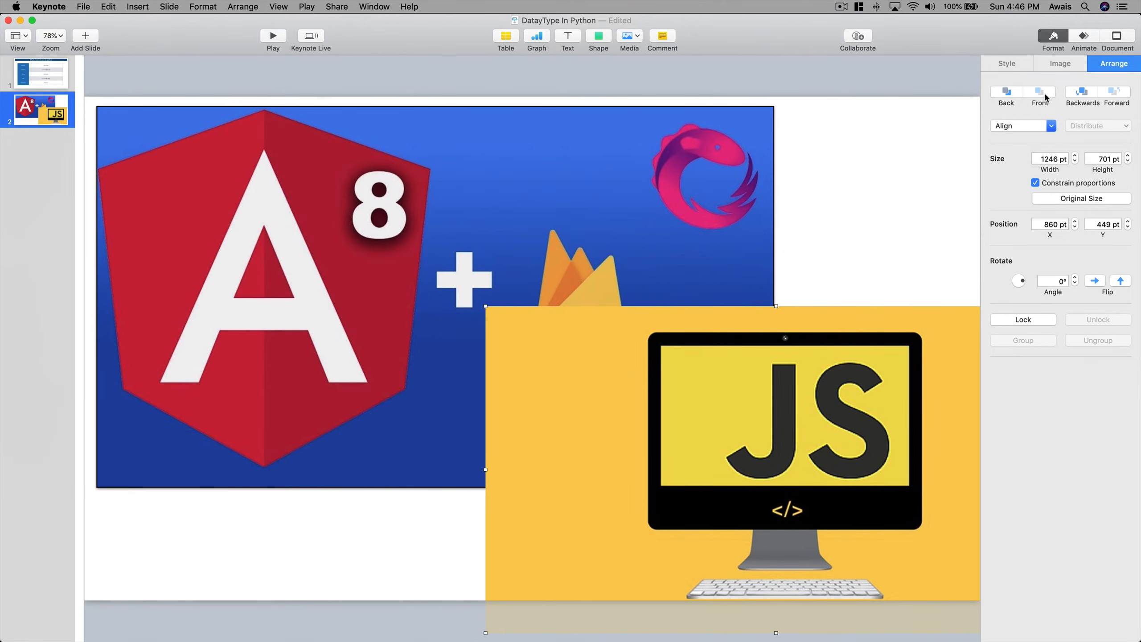
{"action": "left_click", "coordinate": [726, 167]}
{"action": "left_click", "coordinate": [1039, 91]}
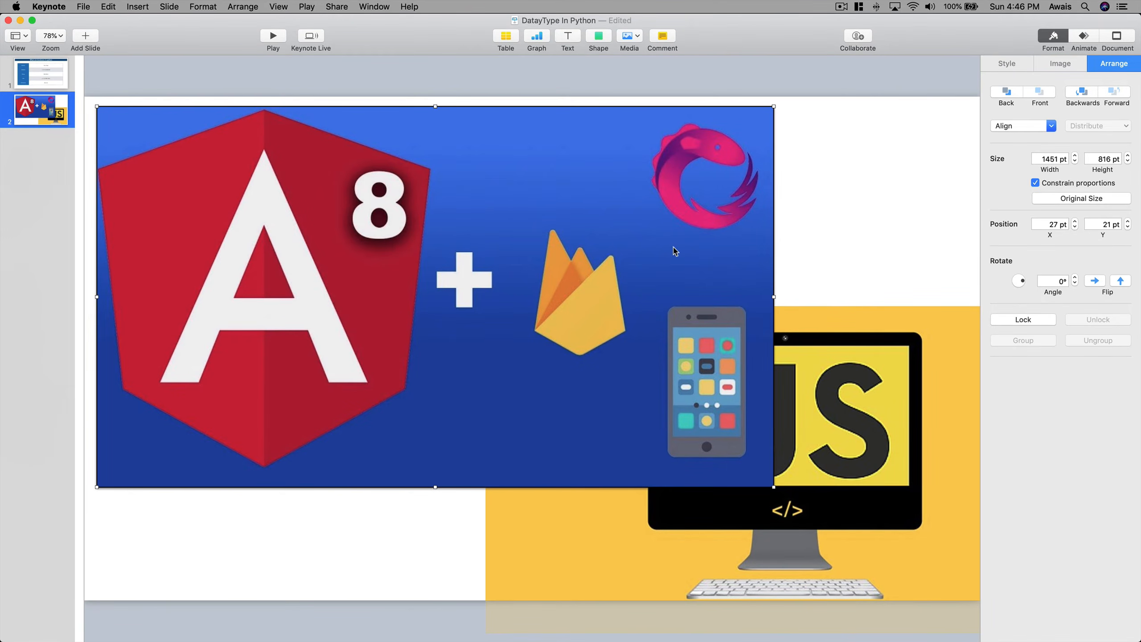
{"action": "left_click", "coordinate": [1009, 93]}
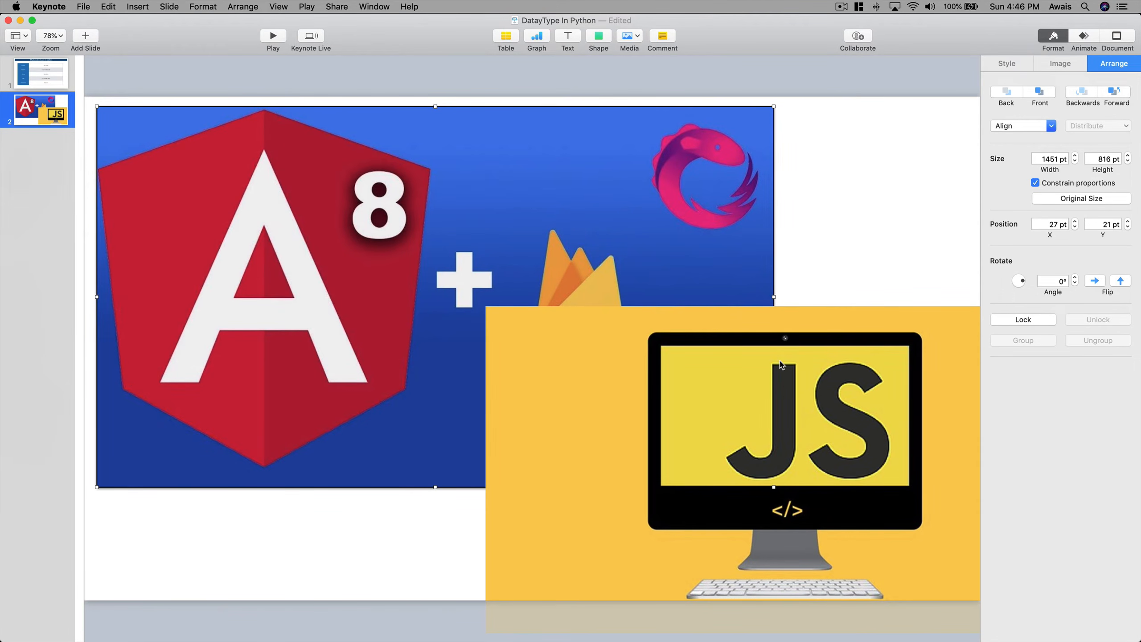
- Align the Angular image to the slide's horizontal centre, and try rotating it before undoing the rotation
{"action": "left_click", "coordinate": [1035, 123]}
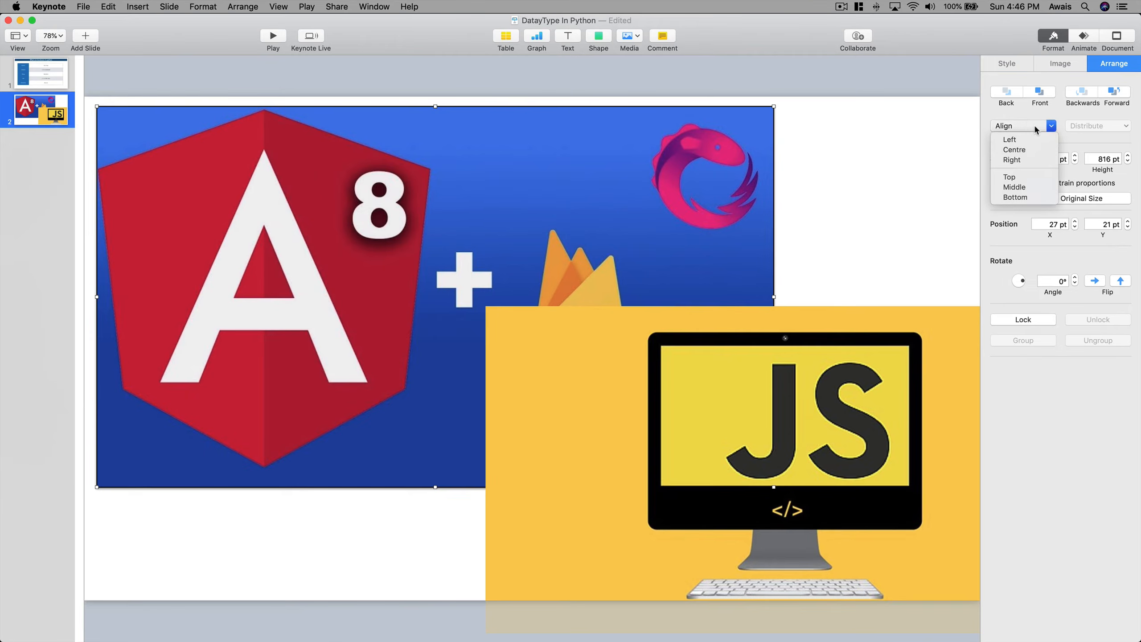
{"action": "left_click", "coordinate": [1023, 149]}
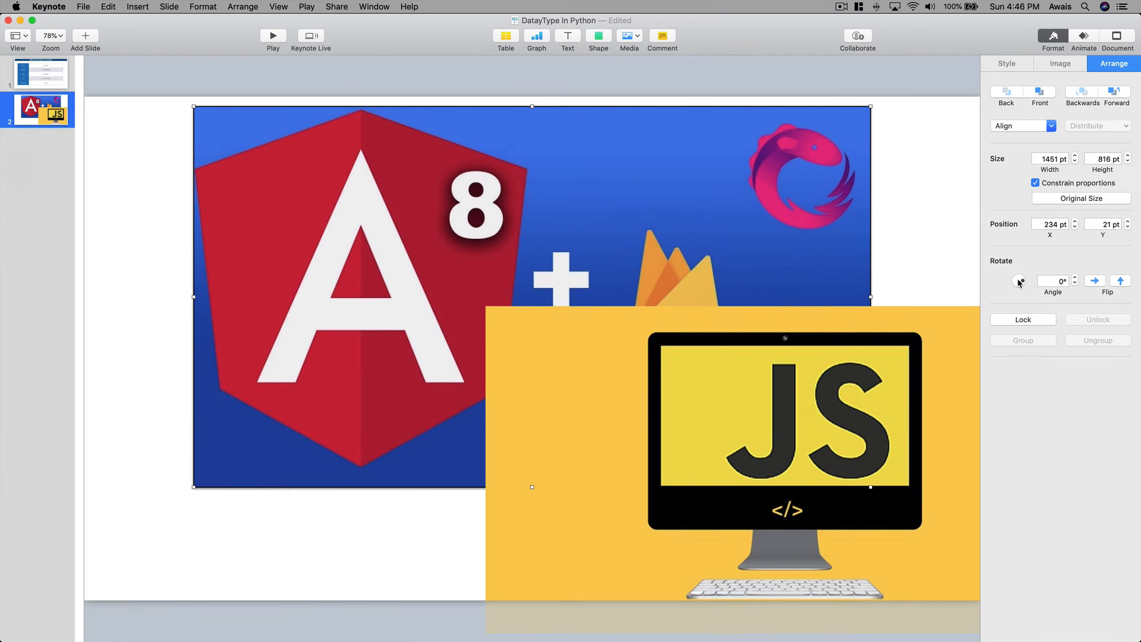
{"action": "left_click_drag", "start_coordinate": [1019, 284], "coordinate": [1017, 275]}
{"action": "key", "text": "super+z"}
- View the media browser's movies and close the browser
{"action": "left_click", "coordinate": [638, 39]}
{"action": "left_click", "coordinate": [649, 75]}
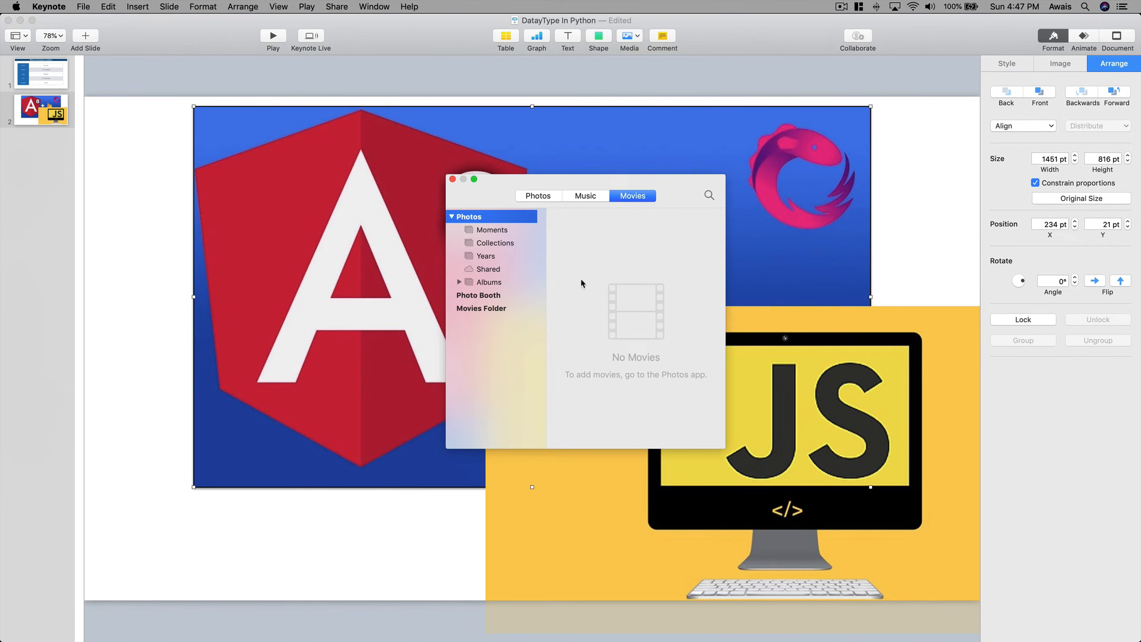
{"action": "left_click", "coordinate": [453, 178]}
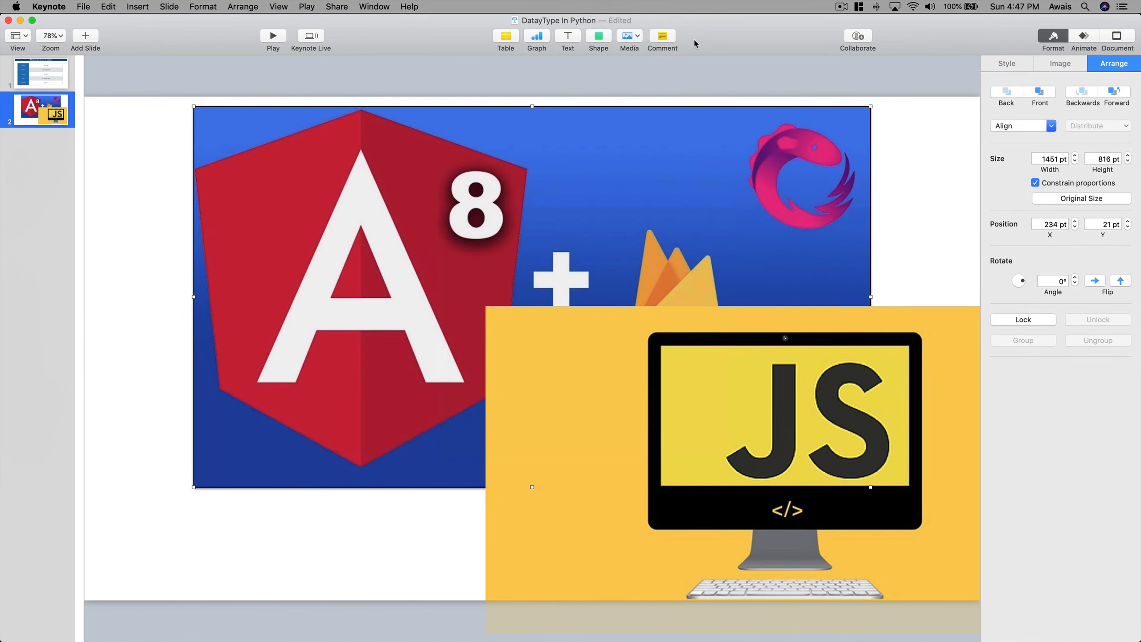
- Insert an image gallery and move it to about X 115 pt, Y 121 pt on the slide
{"action": "left_click", "coordinate": [637, 37]}
{"action": "left_click", "coordinate": [638, 63]}
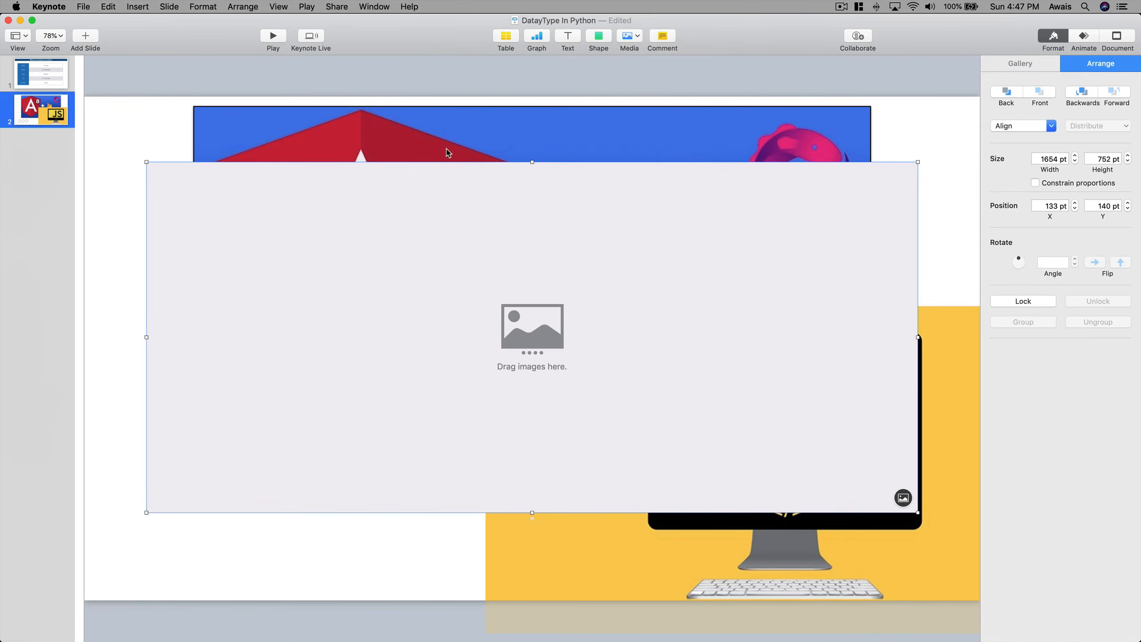
{"action": "left_click_drag", "start_coordinate": [513, 247], "coordinate": [591, 265]}
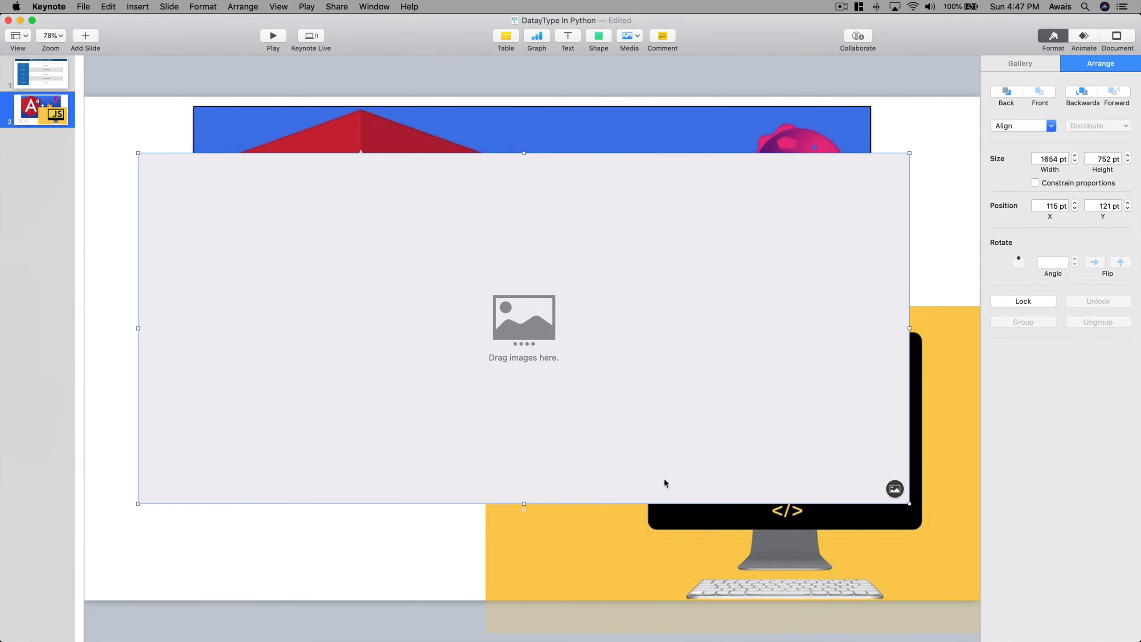
- Delete the JavaScript and Angular images from the slide, keeping only the empty image gallery
{"action": "left_click", "coordinate": [669, 551]}
{"action": "left_click", "coordinate": [632, 129]}
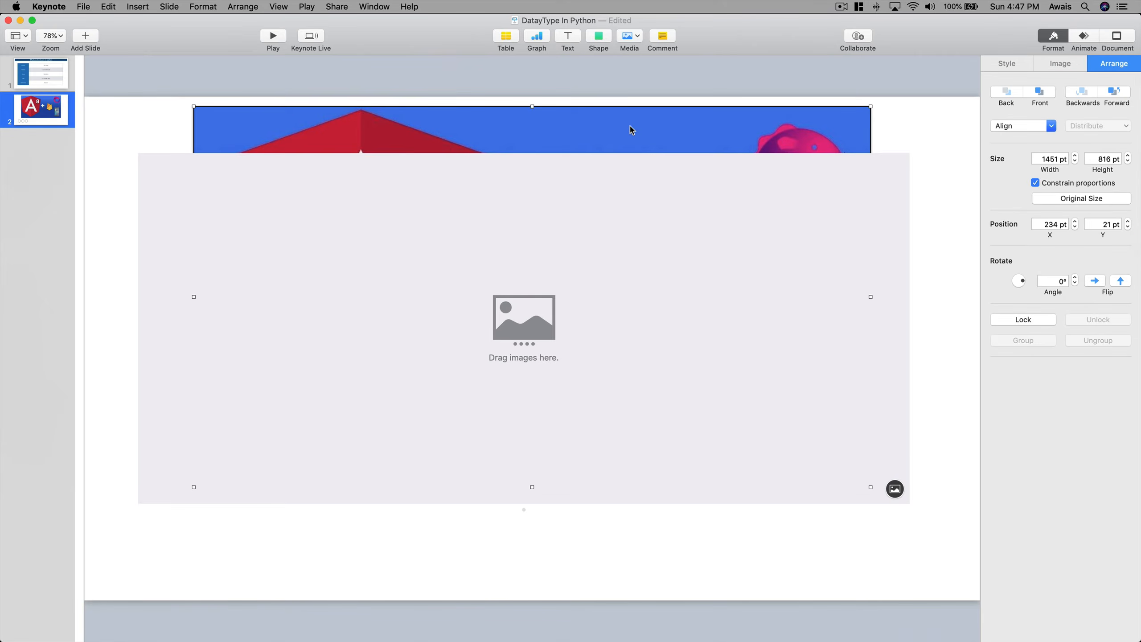
{"action": "key", "text": "Delete"}
- Add YouTube-Uploads.jpg, angularthumbnail.jpg, Git-Alias.jpg and TypingSpeed.jpg from the thumbnail folder to the image gallery
{"action": "left_click", "coordinate": [643, 261]}
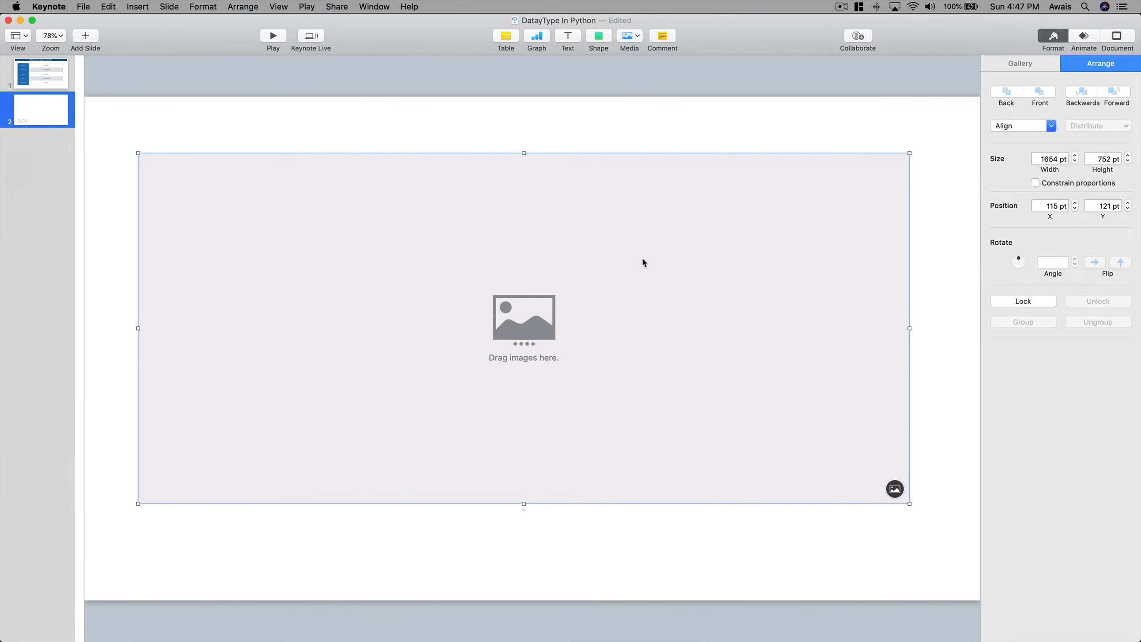
{"action": "left_click", "coordinate": [895, 489]}
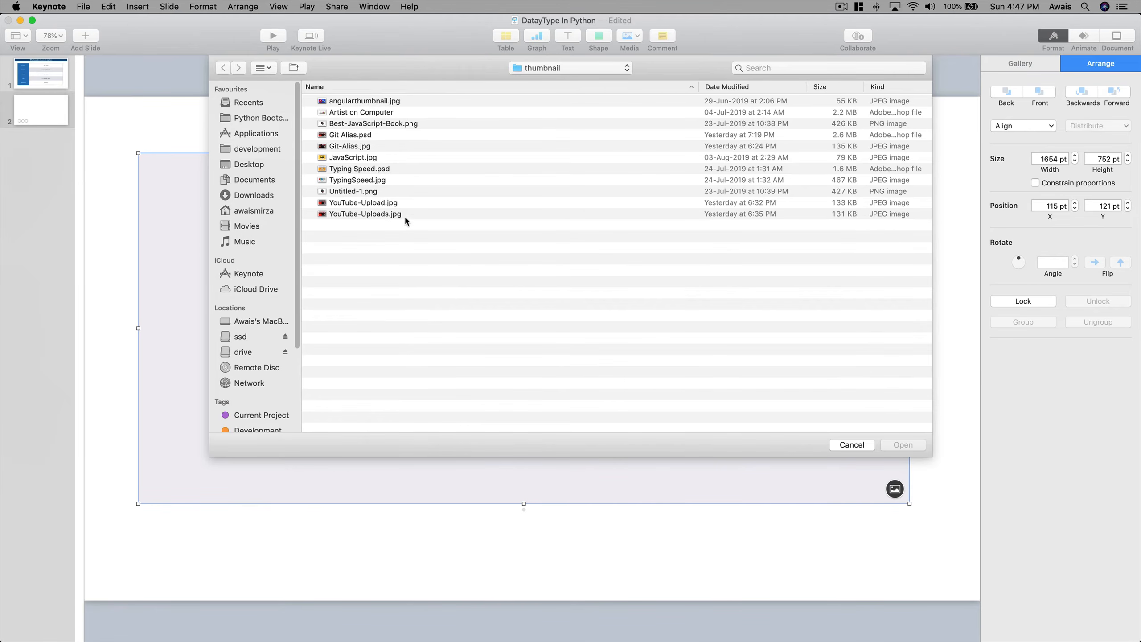
{"action": "left_click", "coordinate": [380, 215]}
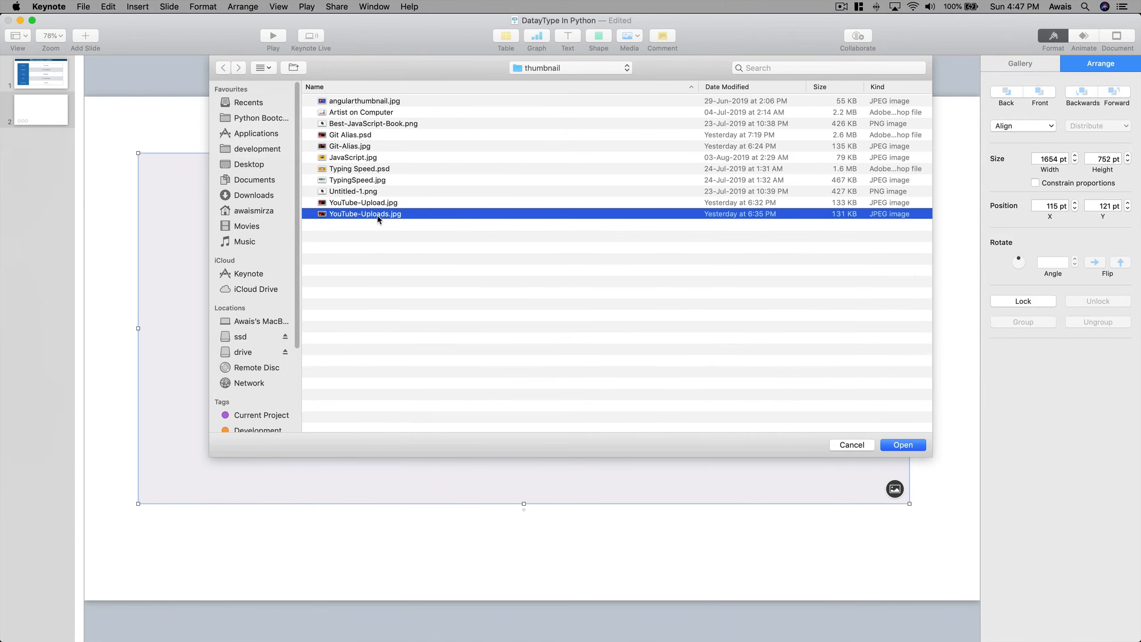
{"action": "left_click", "coordinate": [353, 102], "text": "super"}
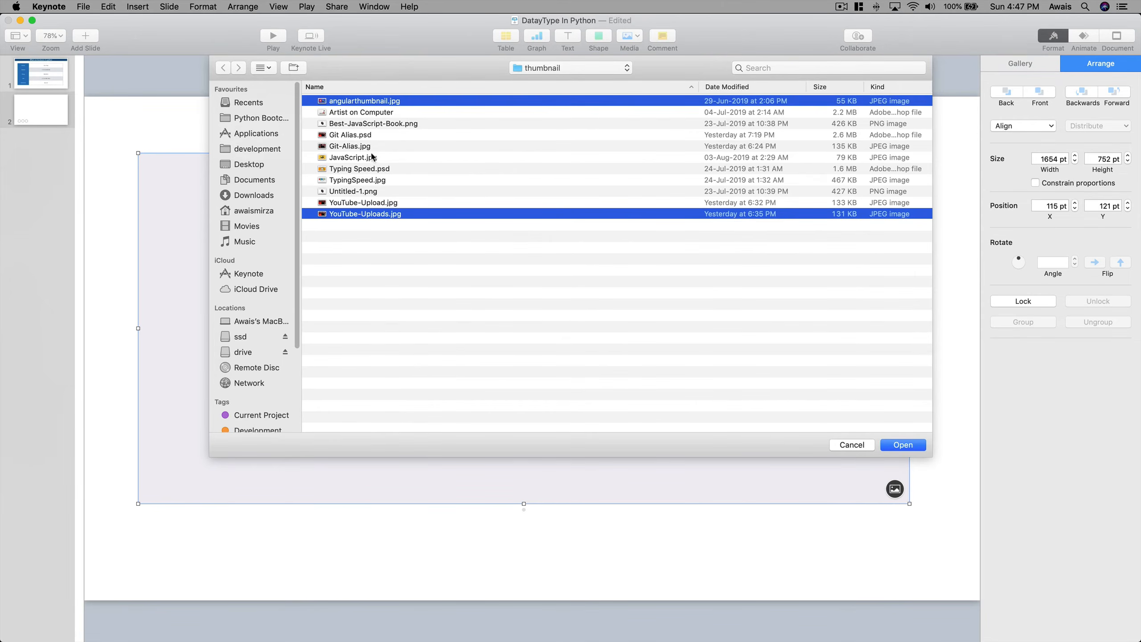
{"action": "left_click", "coordinate": [356, 136], "text": "super"}
{"action": "left_click", "coordinate": [362, 136], "text": "super"}
{"action": "left_click", "coordinate": [361, 149], "text": "super"}
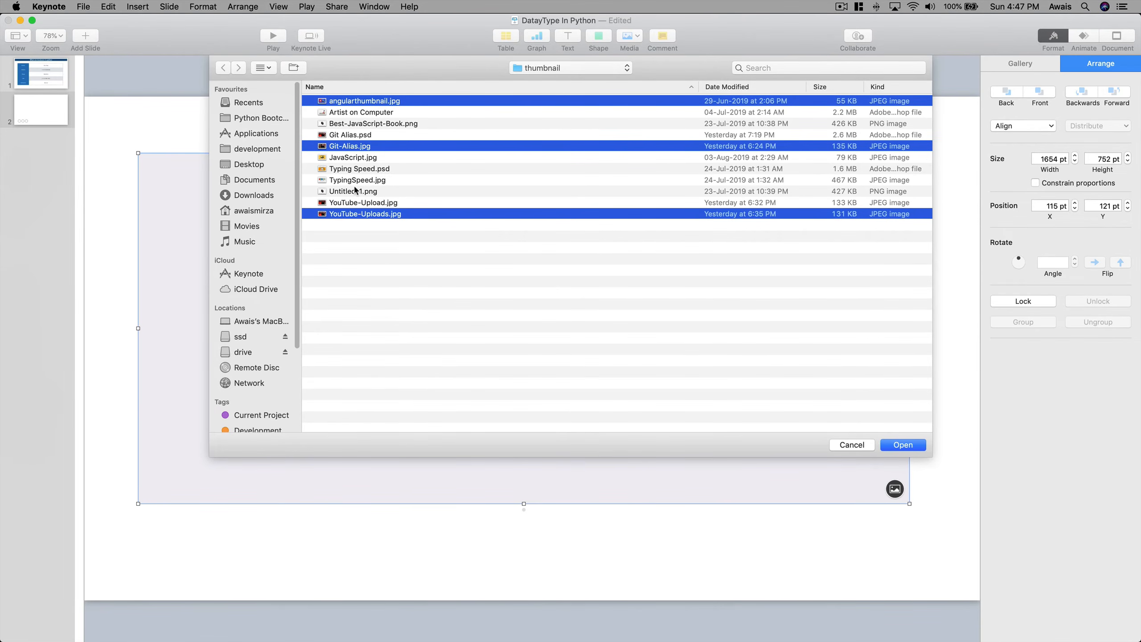
{"action": "left_click", "coordinate": [338, 183], "text": "super"}
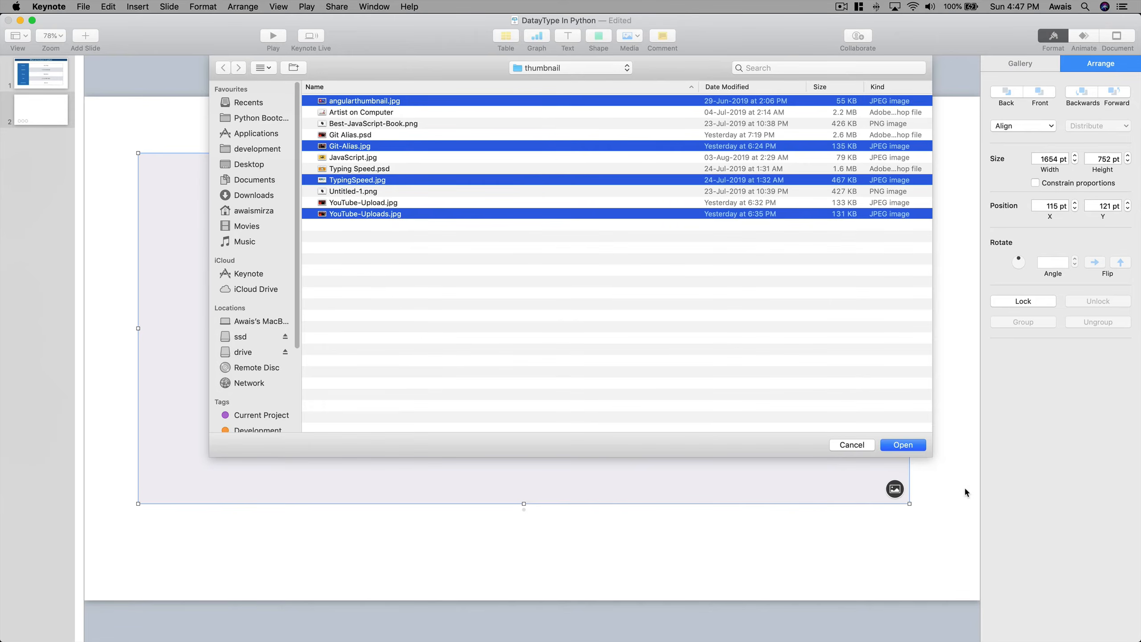
{"action": "left_click", "coordinate": [905, 446]}
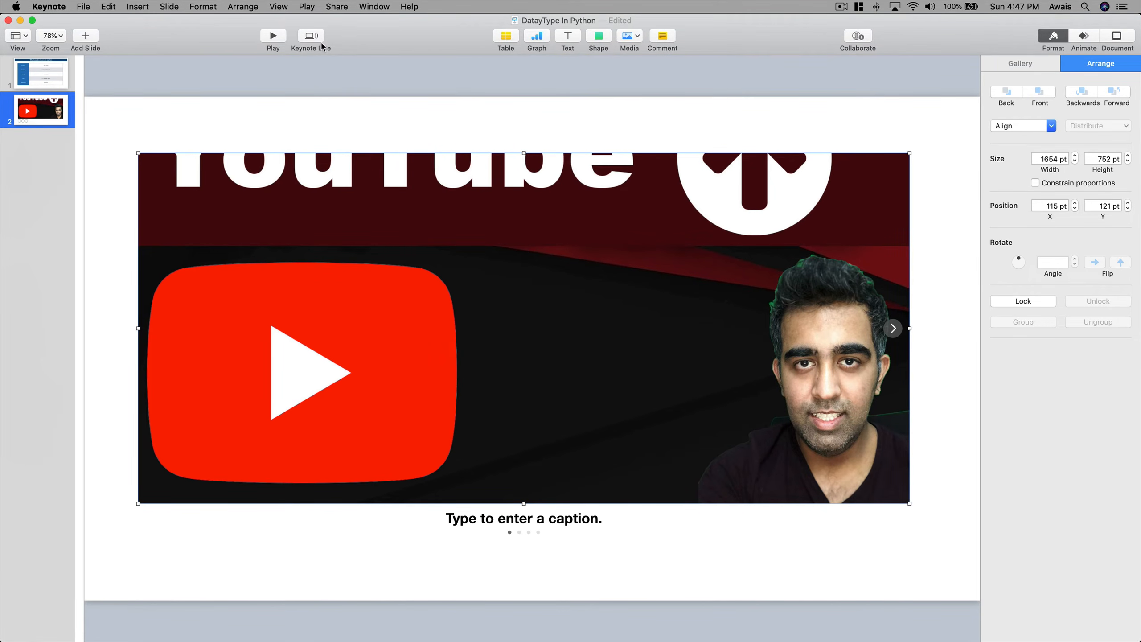
- Play the gallery slide as a slideshow, exit it, and view the gallery's caption and image settings
{"action": "left_click", "coordinate": [284, 42]}
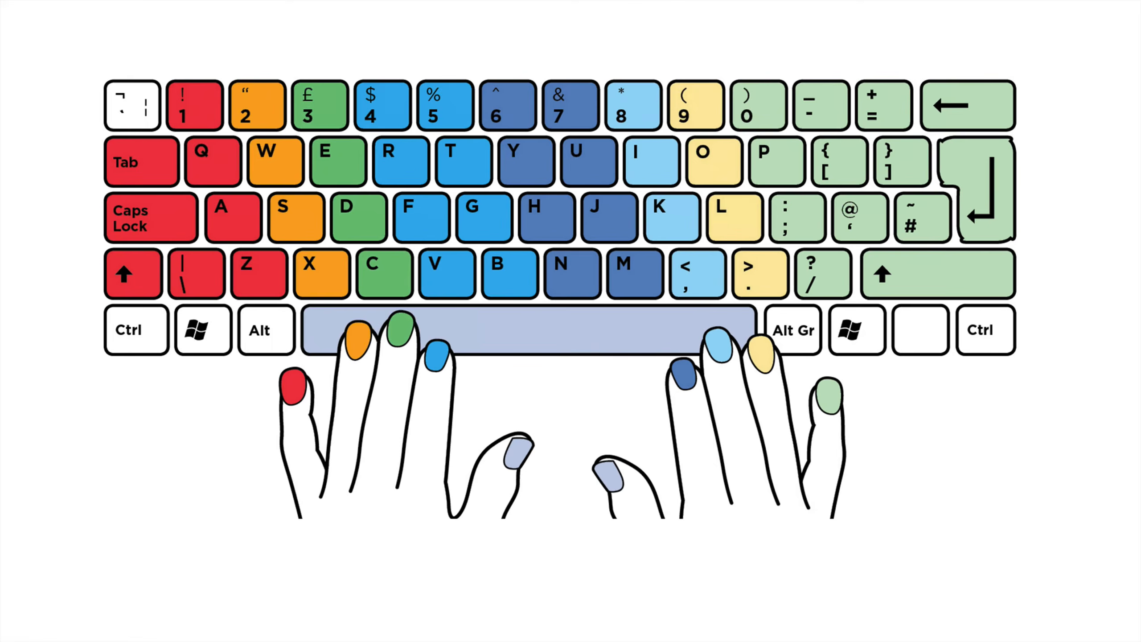
{"action": "key", "text": "Escape"}
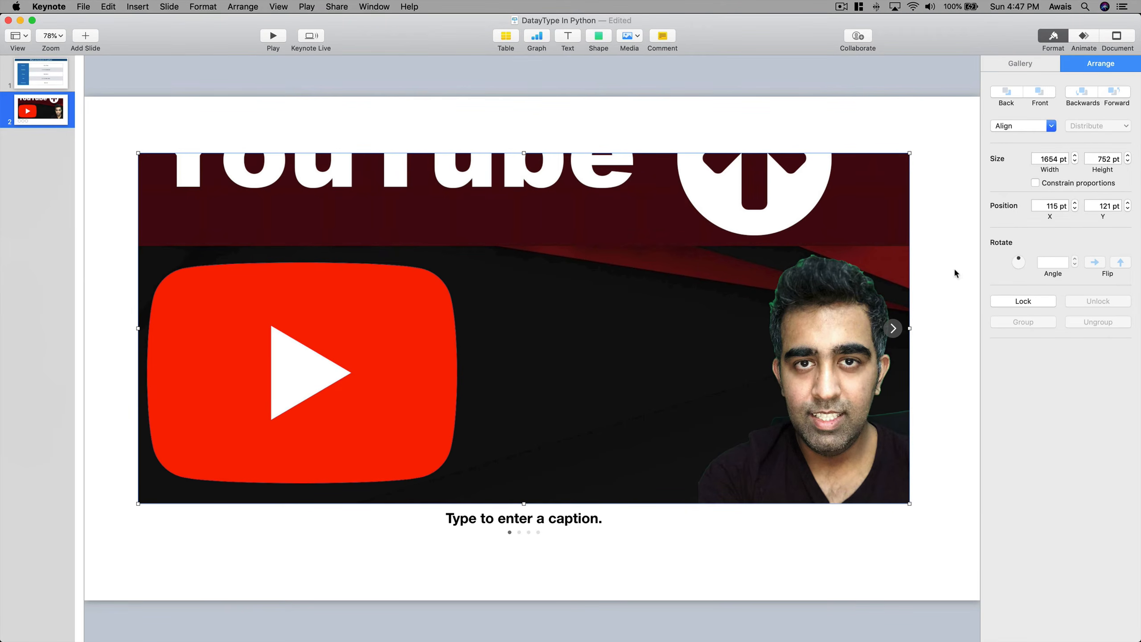
{"action": "left_click", "coordinate": [1028, 64]}
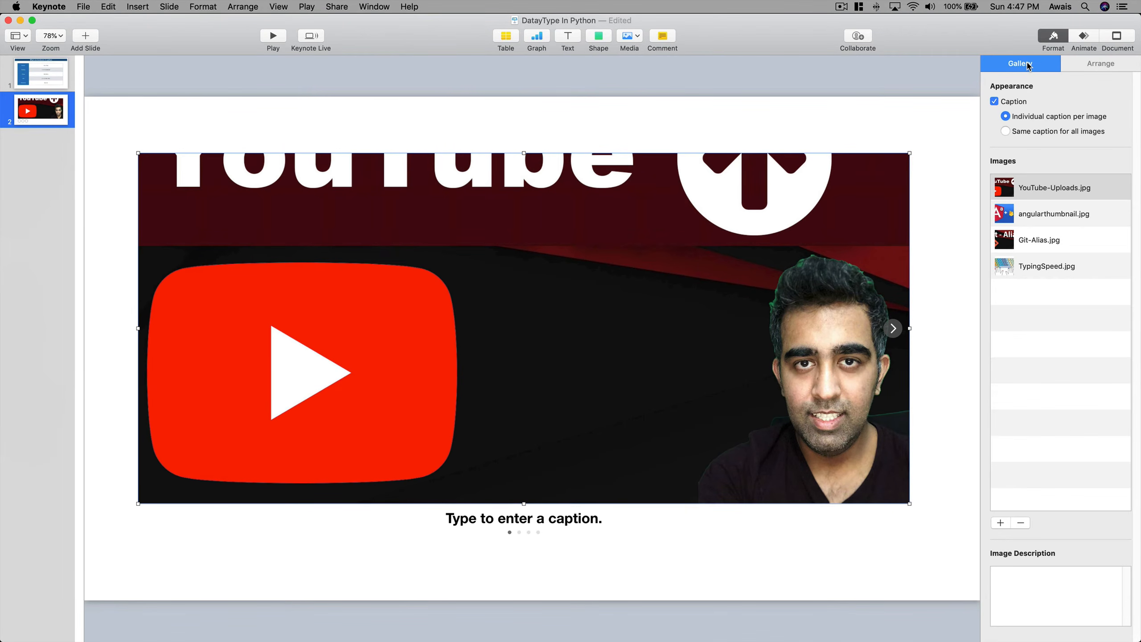
- Add a Move In build-in effect to the image gallery and view its Action animation settings
{"action": "left_click", "coordinate": [1085, 39]}
{"action": "left_click", "coordinate": [1032, 68]}
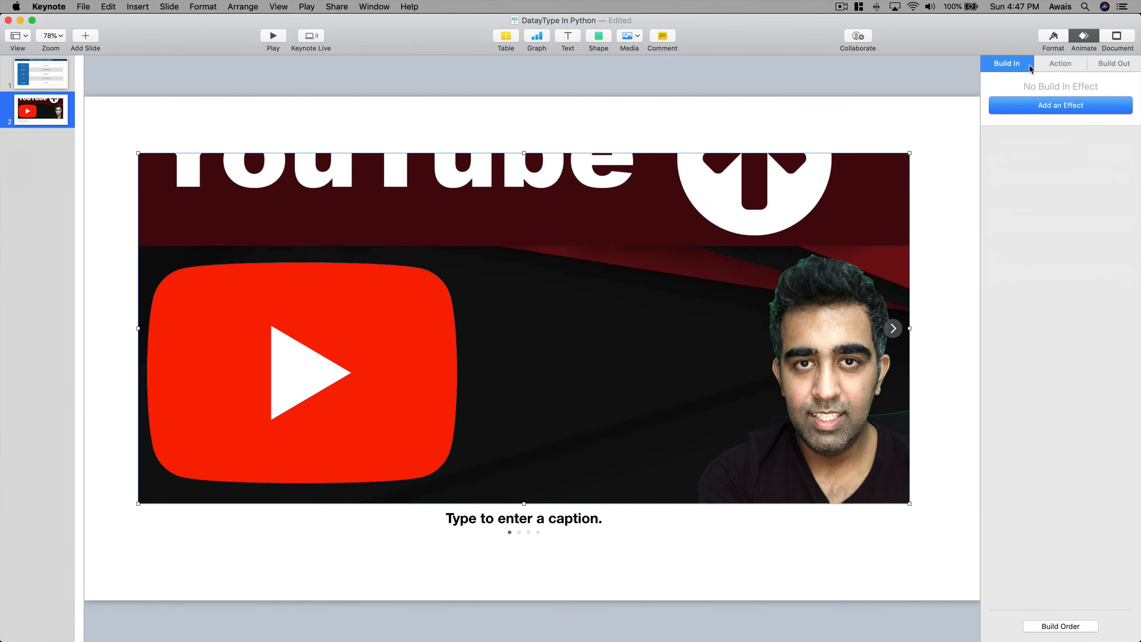
{"action": "left_click", "coordinate": [1044, 106]}
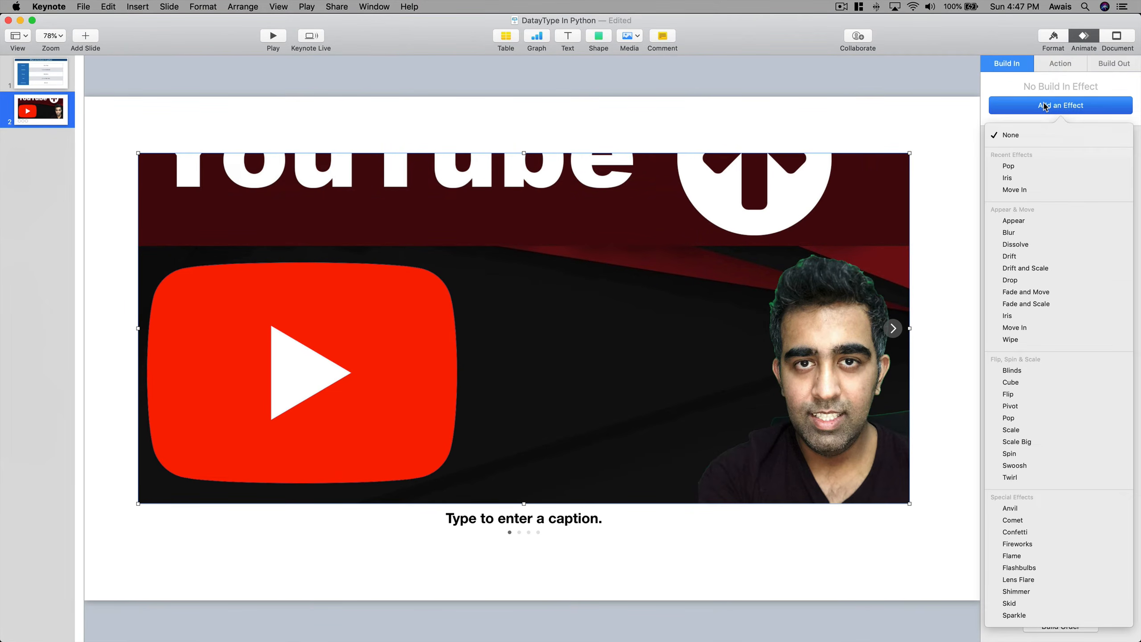
{"action": "left_click", "coordinate": [1043, 189]}
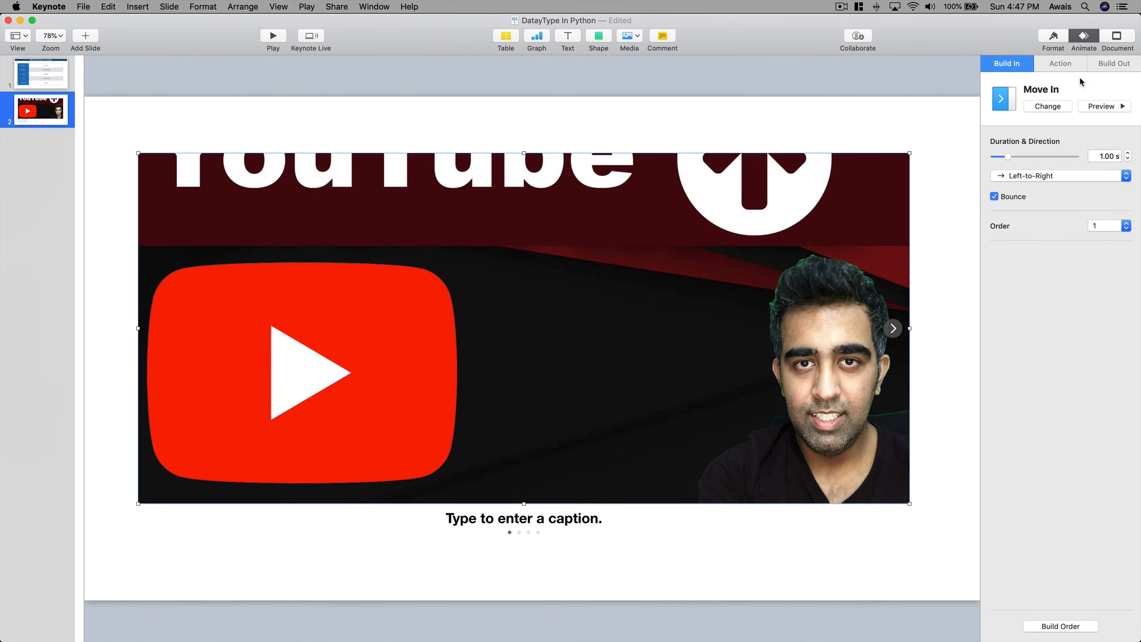
{"action": "left_click", "coordinate": [1072, 66]}
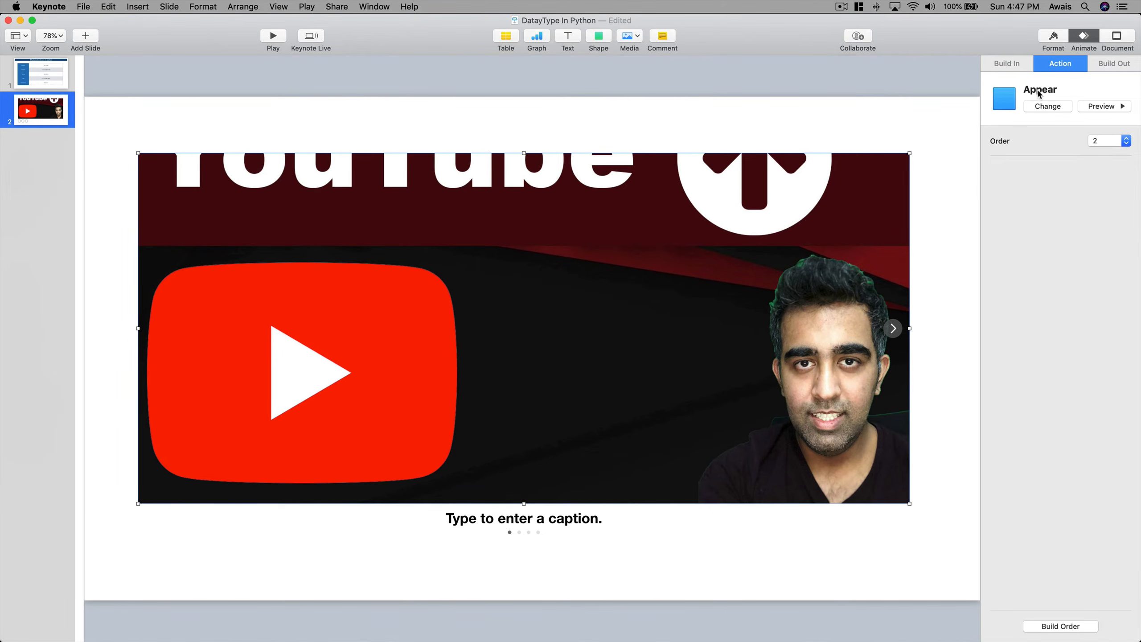
- Change the gallery's Action effect to Fade and Move, and shift and heighten the gallery to show more of the YouTube image
{"action": "left_click", "coordinate": [1049, 107]}
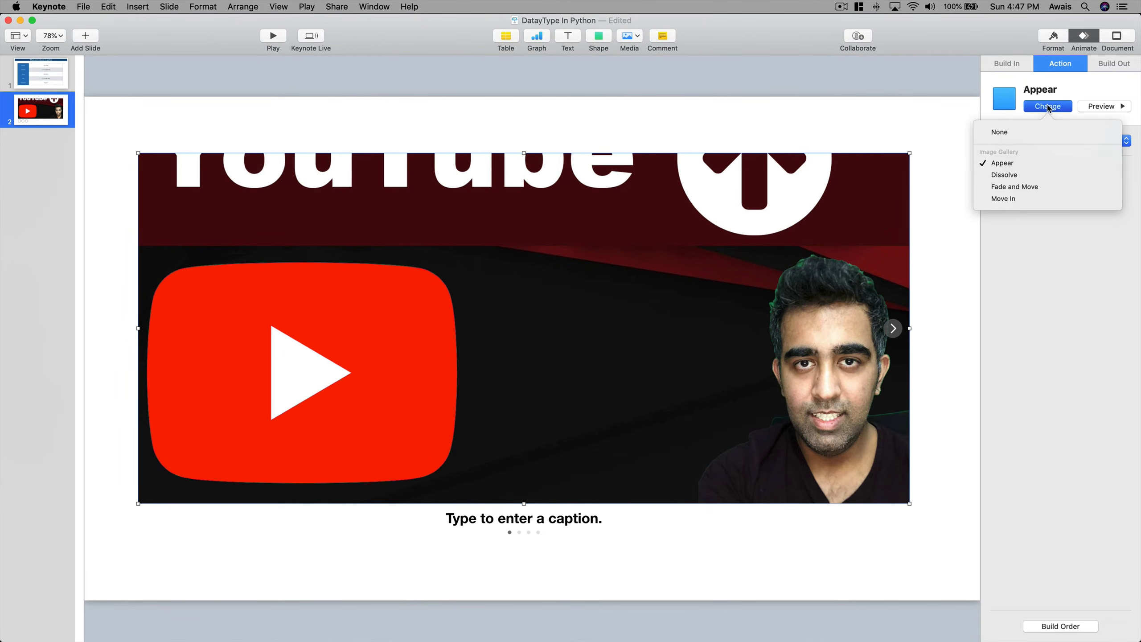
{"action": "left_click", "coordinate": [1016, 189]}
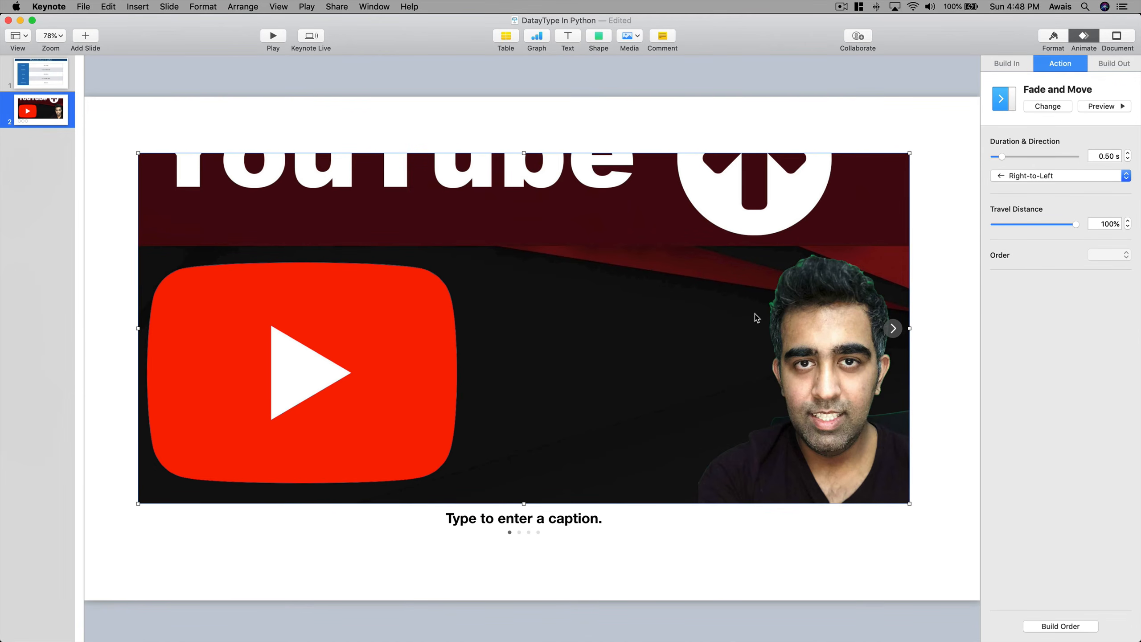
{"action": "left_click_drag", "start_coordinate": [628, 374], "coordinate": [622, 342]}
{"action": "left_click_drag", "start_coordinate": [521, 462], "coordinate": [528, 539]}
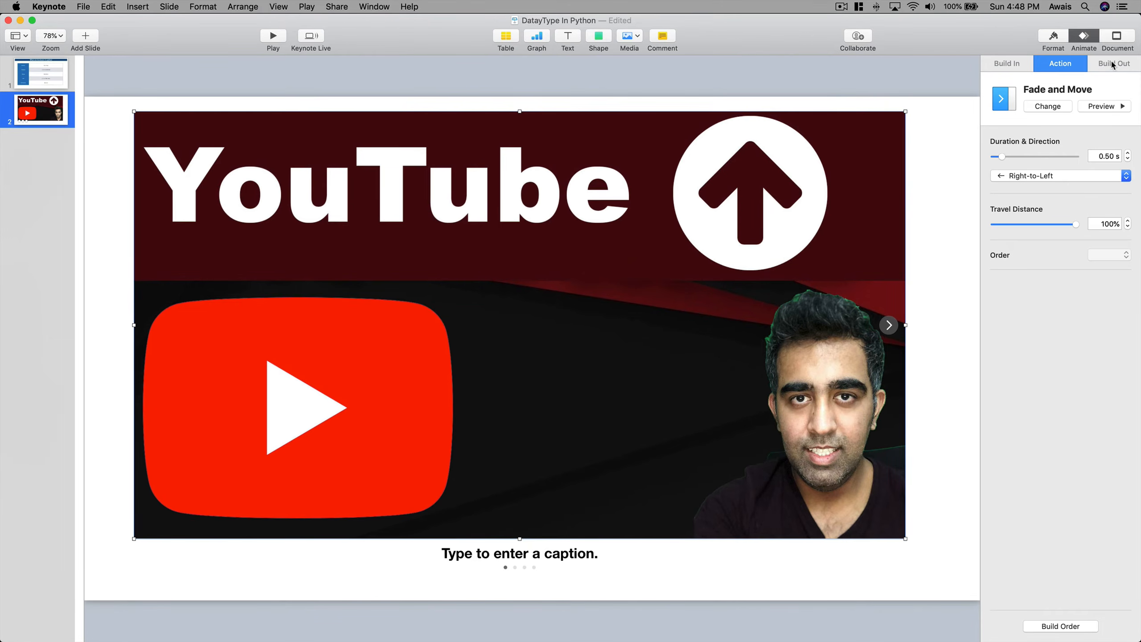
- Reorder the gallery images to angularthumbnail.jpg, YouTube-Uploads.jpg, TypingSpeed.jpg, Git-Alias.jpg, and display the Git-Alias image
{"action": "left_click", "coordinate": [1049, 39]}
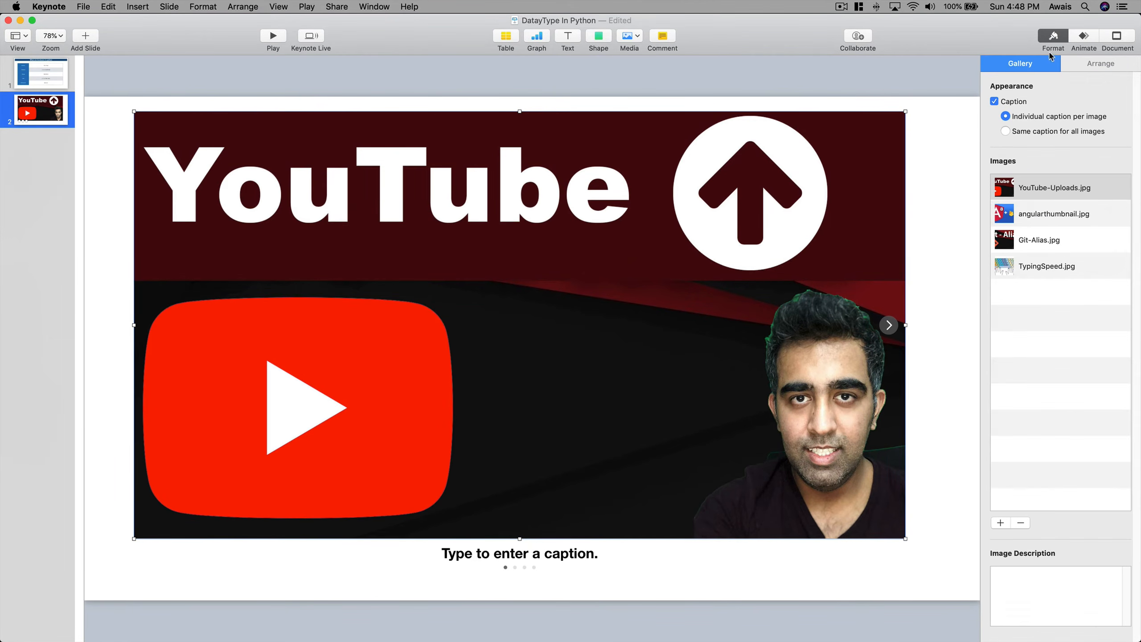
{"action": "left_click", "coordinate": [1089, 63]}
{"action": "left_click", "coordinate": [1028, 66]}
{"action": "left_click_drag", "start_coordinate": [1020, 243], "coordinate": [1021, 269]}
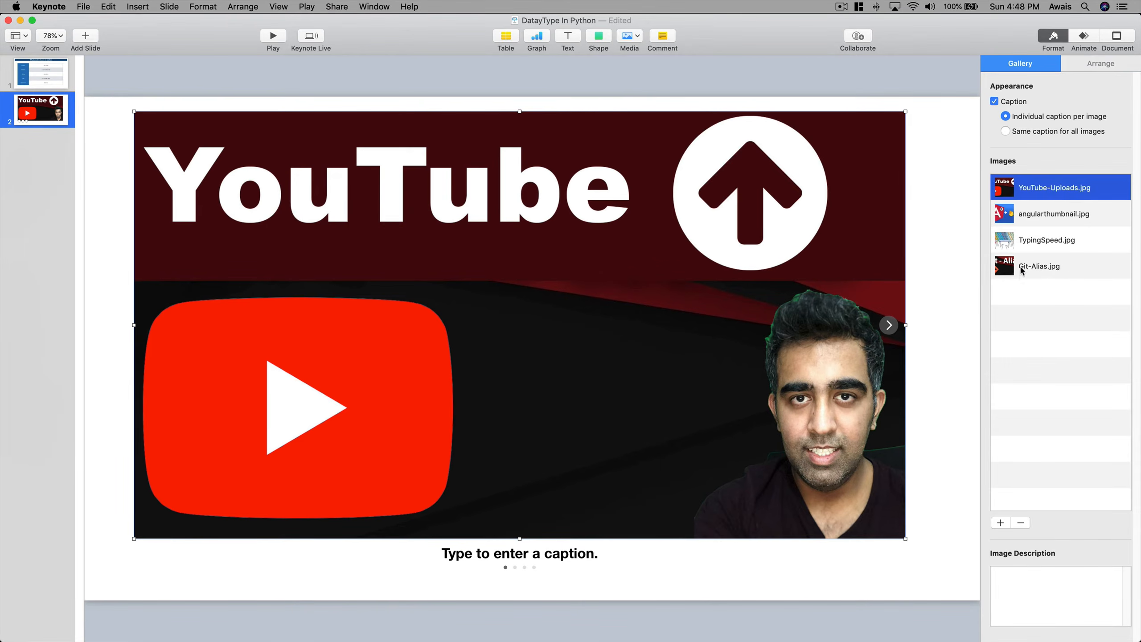
{"action": "left_click_drag", "start_coordinate": [1026, 218], "coordinate": [1032, 243]}
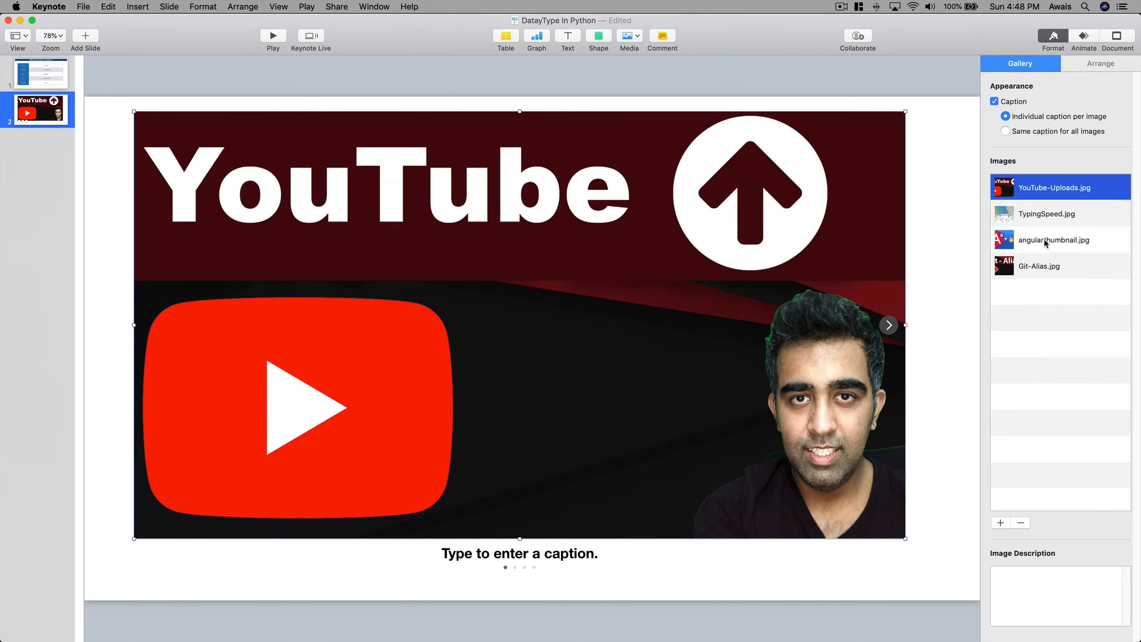
{"action": "left_click_drag", "start_coordinate": [1044, 243], "coordinate": [1045, 185]}
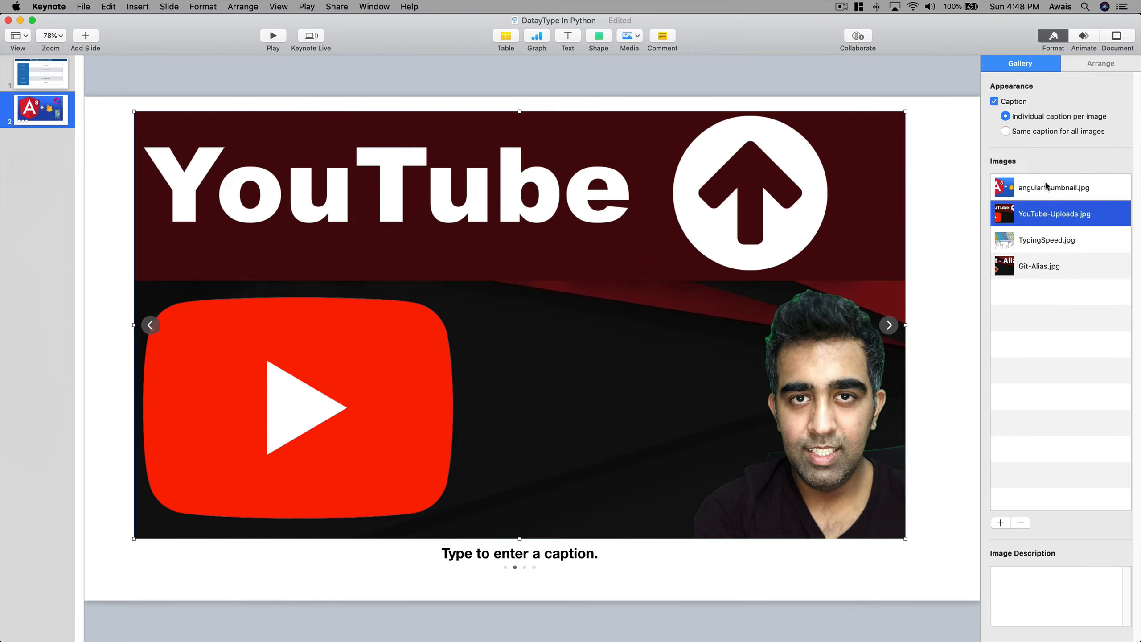
{"action": "left_click", "coordinate": [1046, 185]}
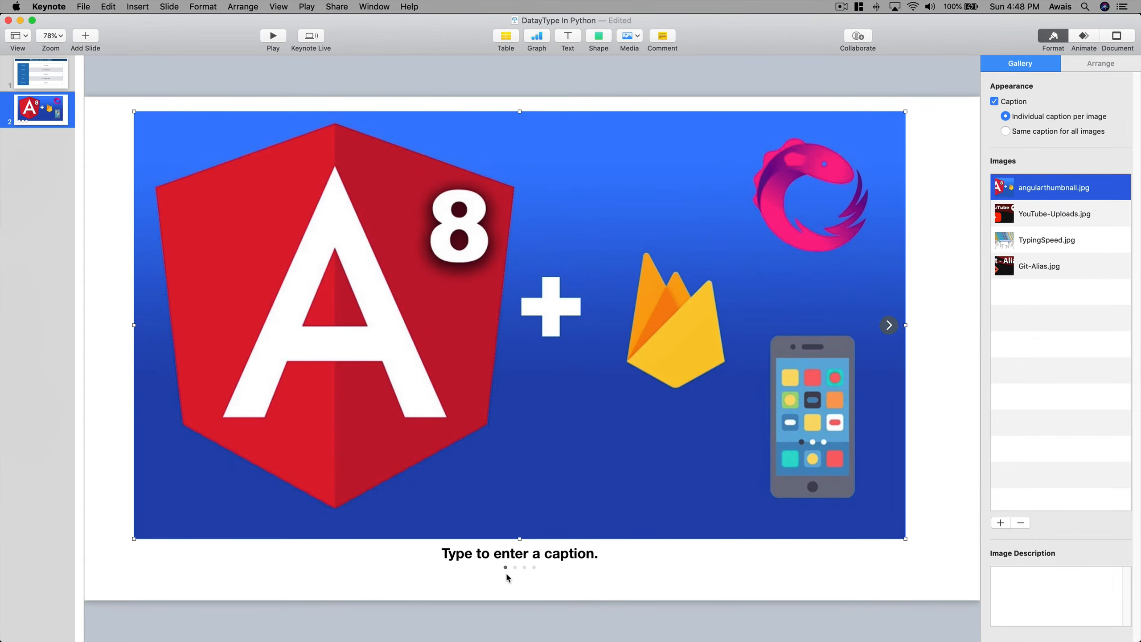
{"action": "left_click", "coordinate": [1054, 248]}
{"action": "left_click", "coordinate": [1035, 269]}
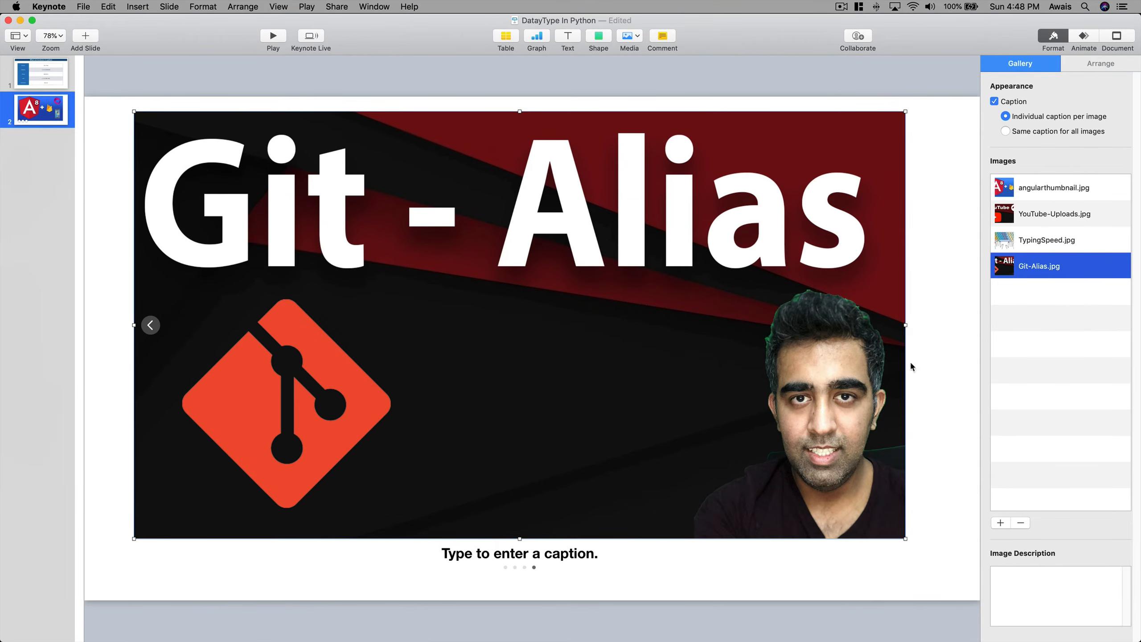
- Add the comment "Fwefgdsf" to the image gallery and close the comment
{"action": "left_click", "coordinate": [627, 36]}
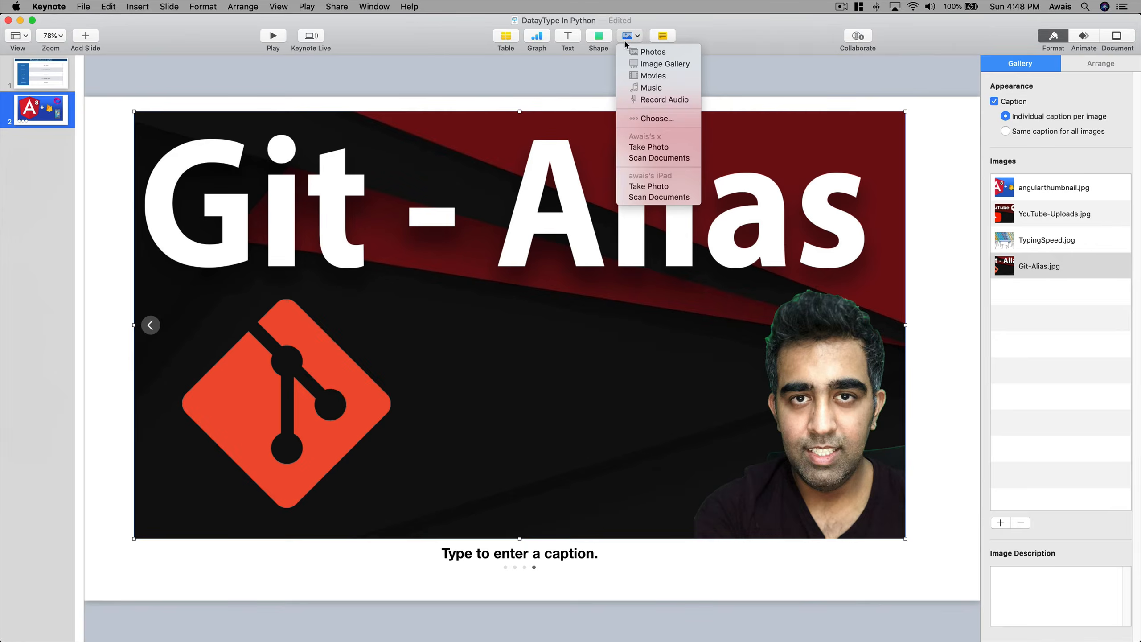
{"action": "left_click", "coordinate": [549, 110]}
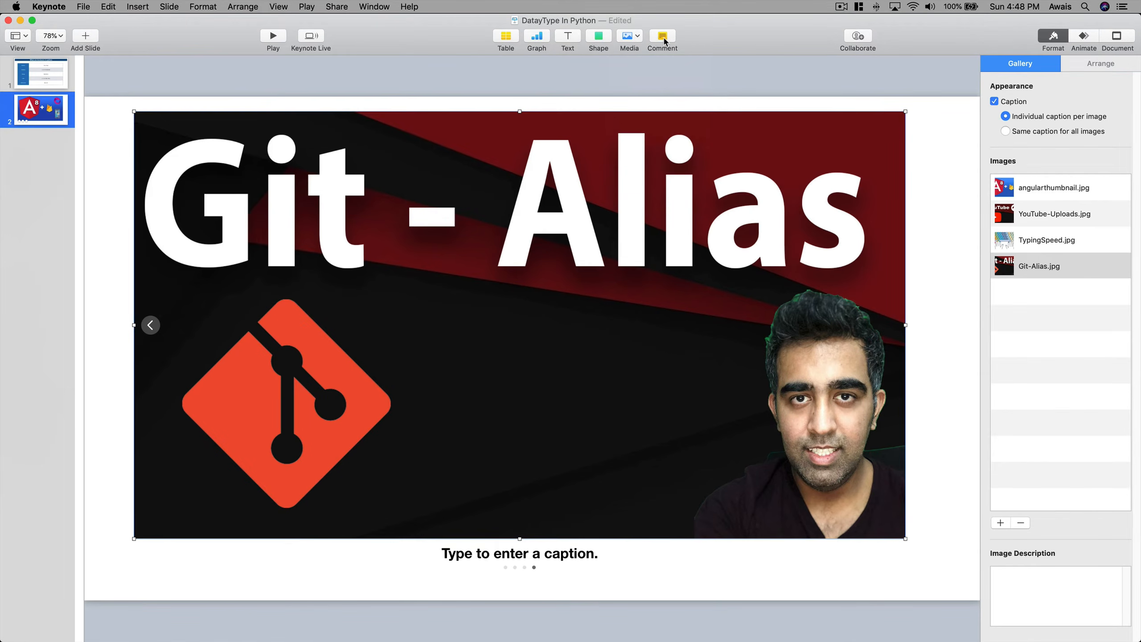
{"action": "left_click", "coordinate": [664, 38]}
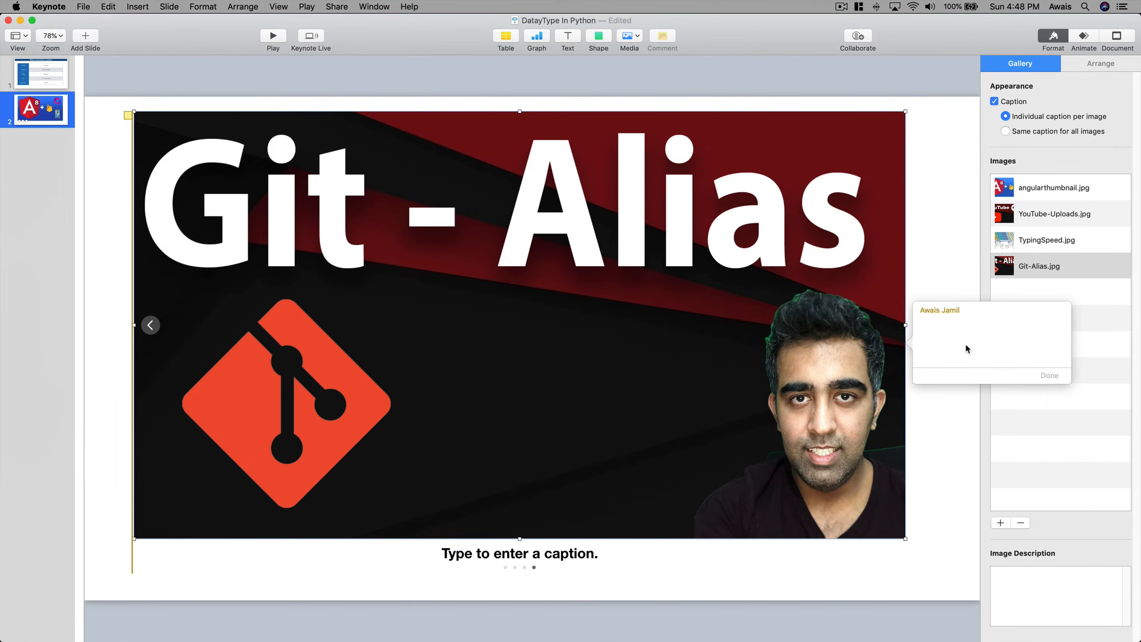
{"action": "type", "text": "fwefgdsf"}
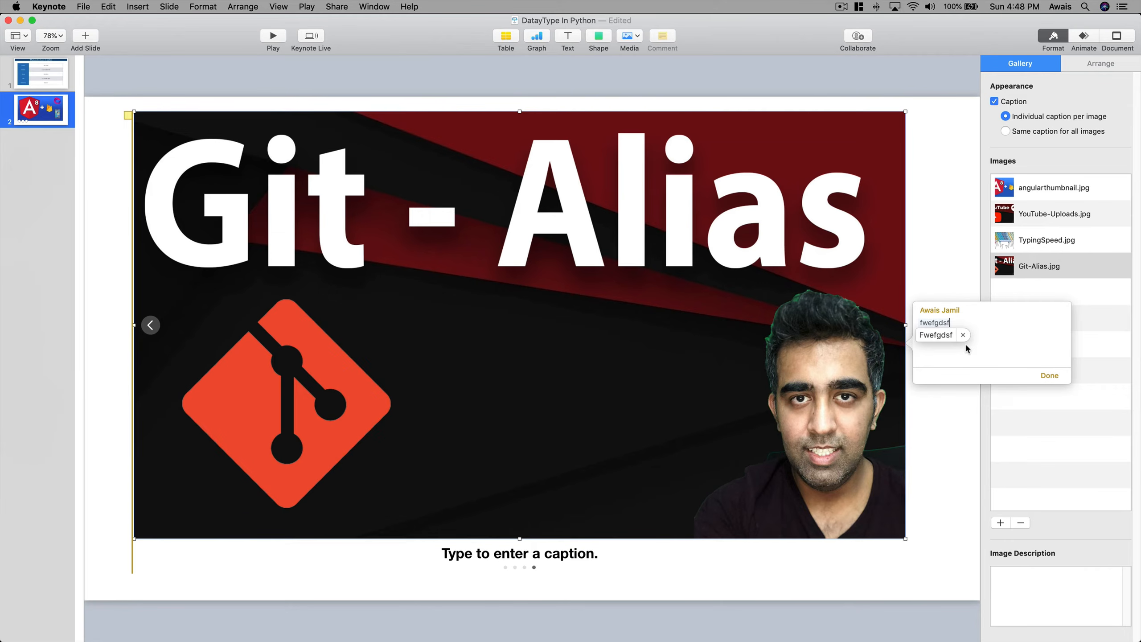
{"action": "left_click", "coordinate": [1049, 376]}
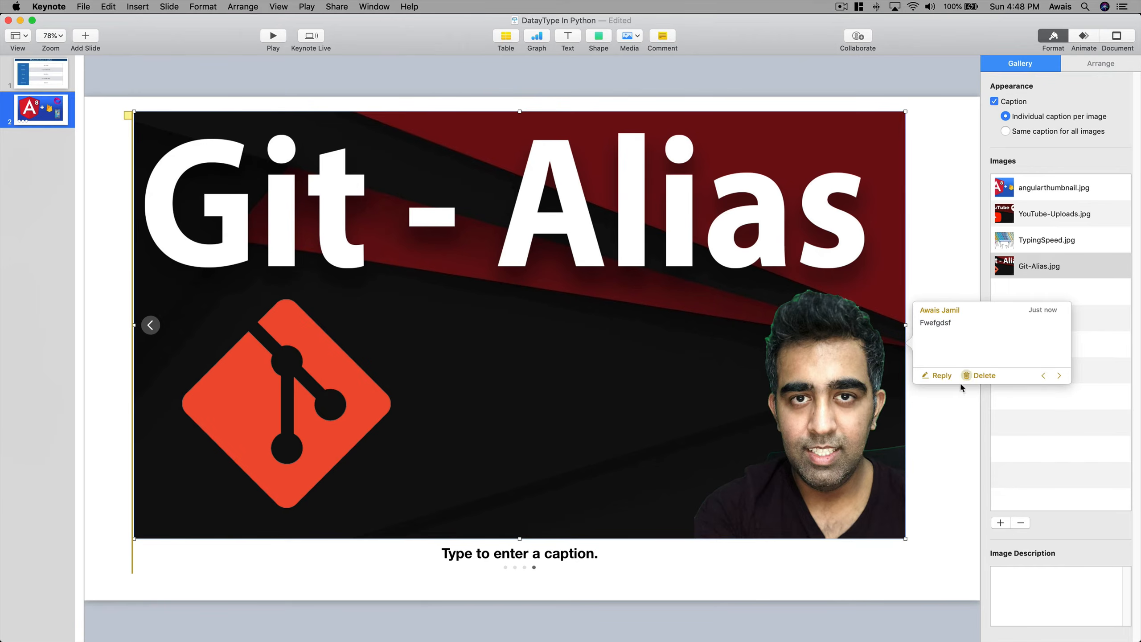
{"action": "left_click", "coordinate": [952, 419]}
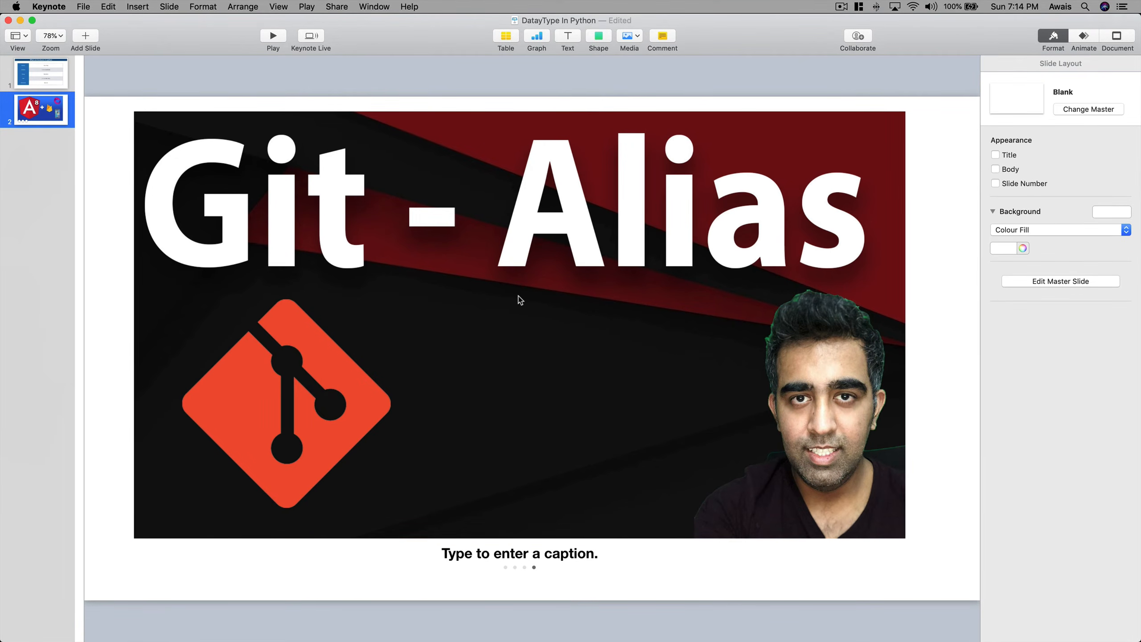
- Delete the image gallery from the second slide
{"action": "left_click", "coordinate": [673, 275]}
{"action": "key", "text": "Delete"}
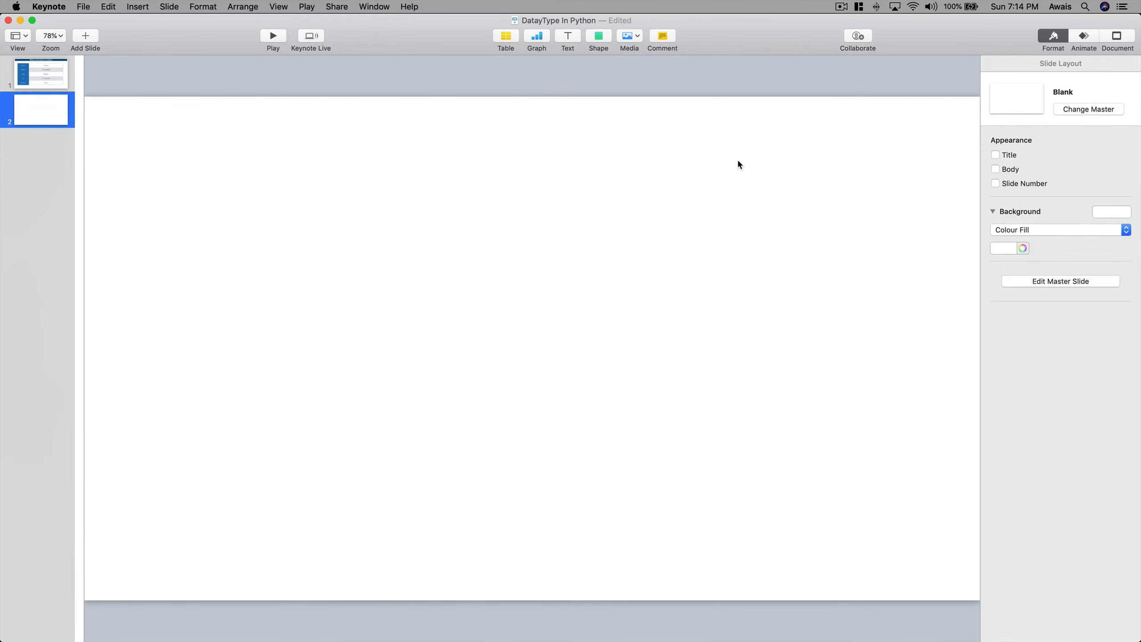
- Insert the spiked virus shape from the Science category, enlarged to about 509 by 509 pt and placed at about X 682 pt, Y 180 pt
{"action": "left_click", "coordinate": [610, 50]}
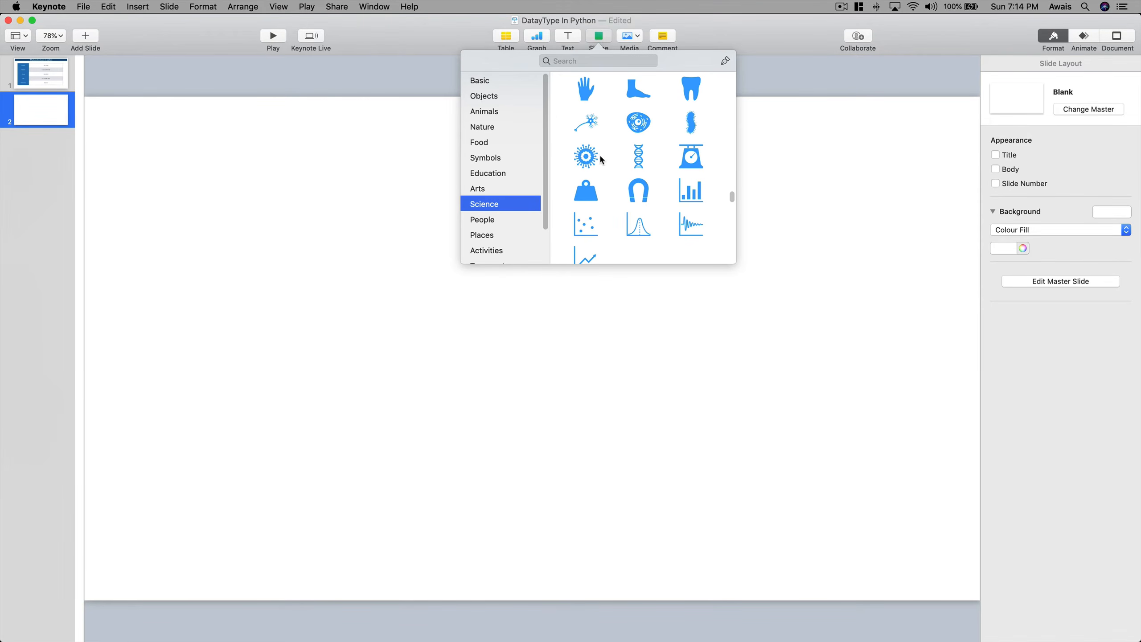
{"action": "left_click", "coordinate": [586, 158]}
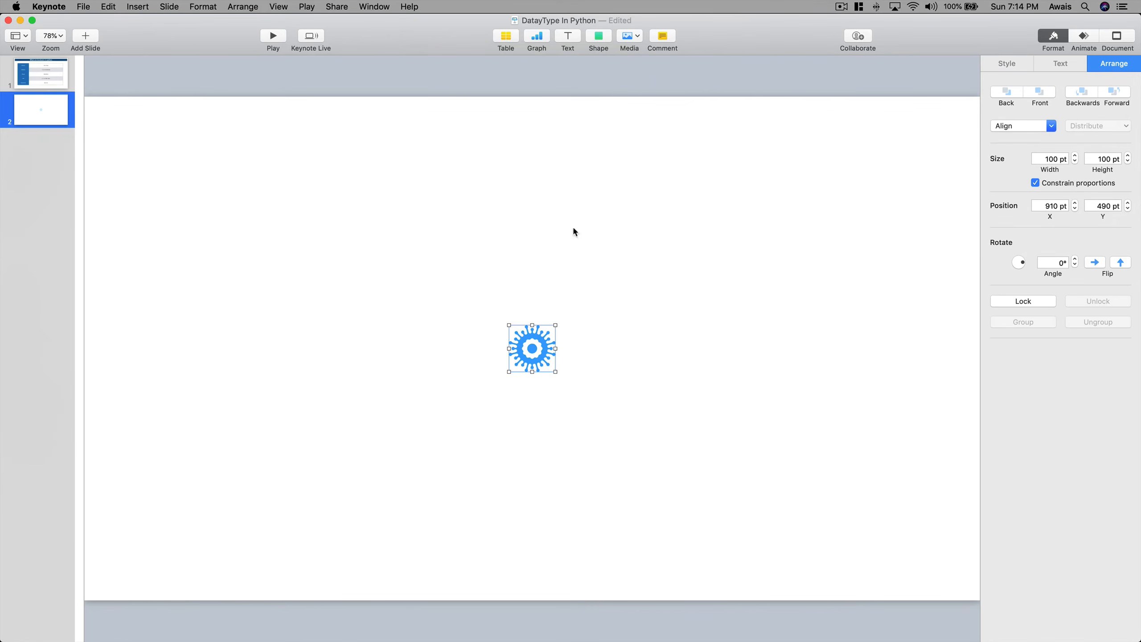
{"action": "left_click_drag", "start_coordinate": [556, 372], "coordinate": [752, 538]}
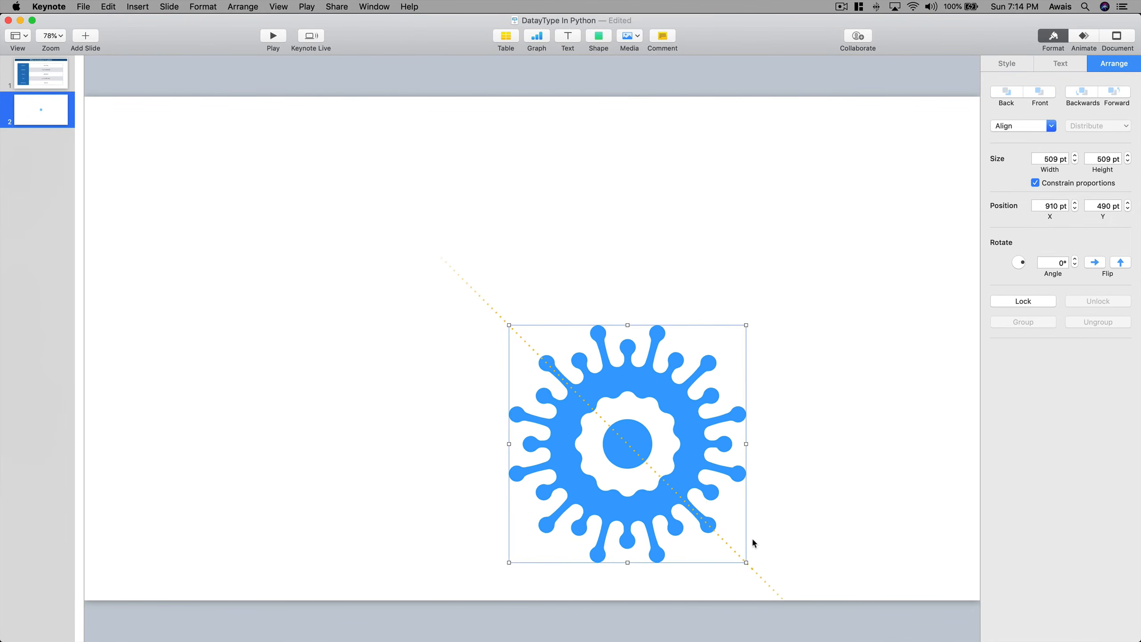
{"action": "left_click_drag", "start_coordinate": [704, 504], "coordinate": [586, 343]}
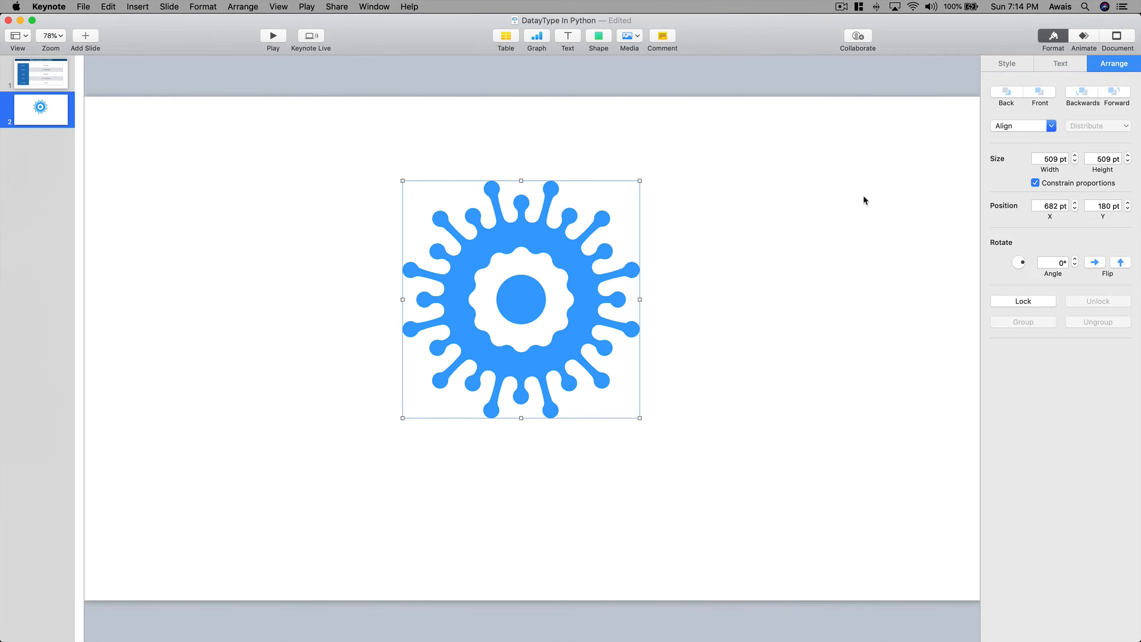
- Examine the Build In, Action and Build Out animation settings available for the virus shape
{"action": "left_click", "coordinate": [1027, 65]}
{"action": "left_click", "coordinate": [1083, 39]}
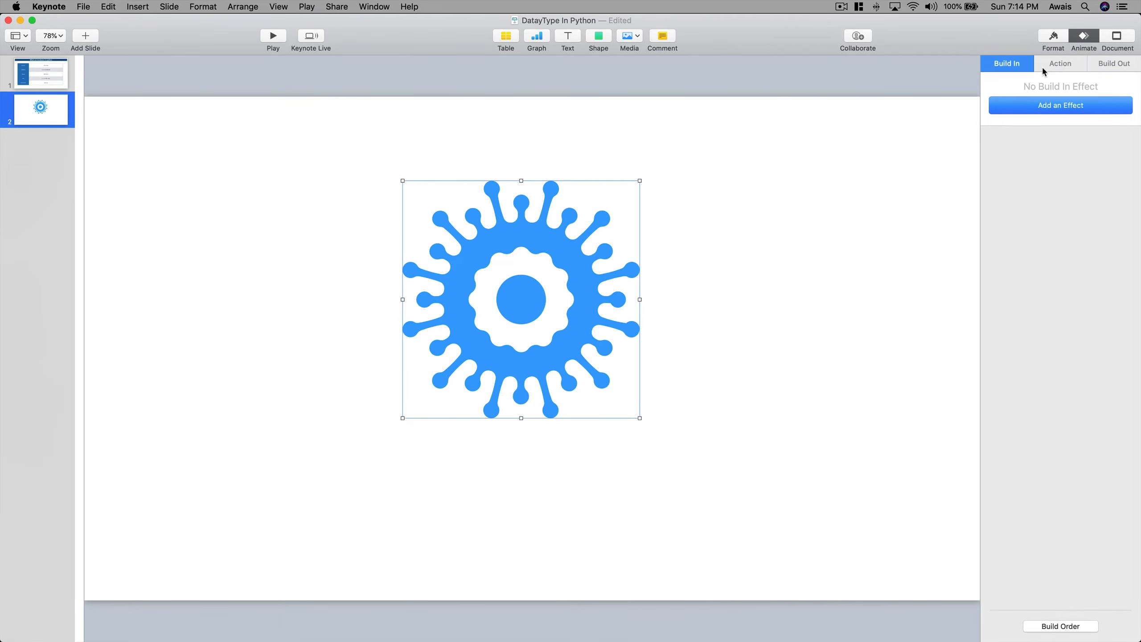
{"action": "left_click", "coordinate": [1063, 64]}
{"action": "left_click", "coordinate": [1010, 65]}
{"action": "left_click", "coordinate": [1061, 63]}
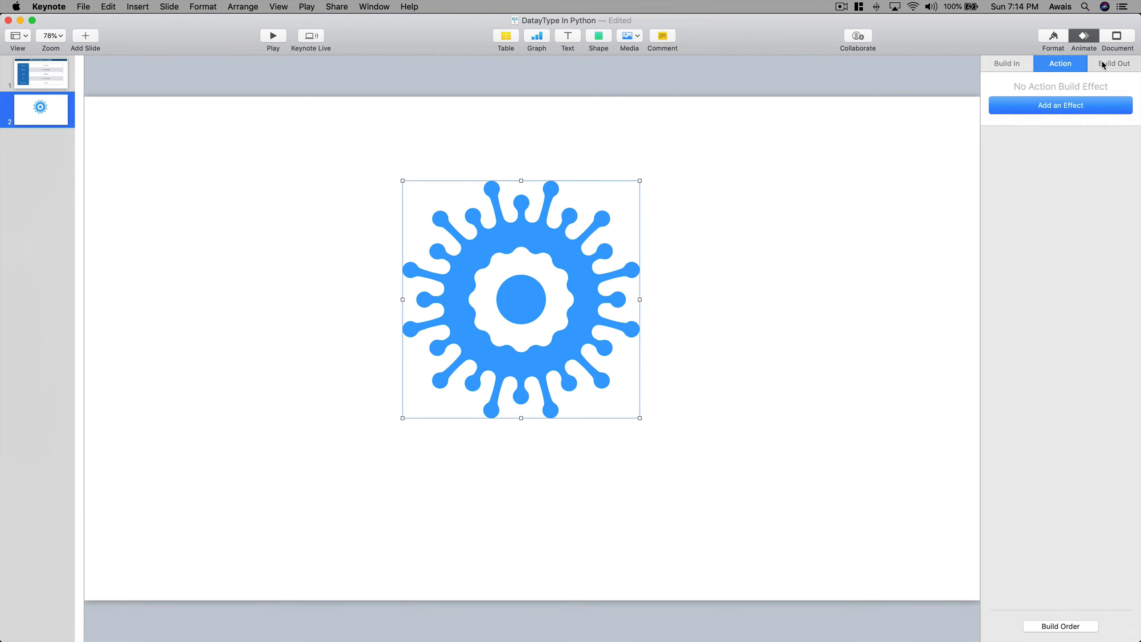
{"action": "left_click", "coordinate": [1103, 65]}
{"action": "left_click", "coordinate": [996, 66]}
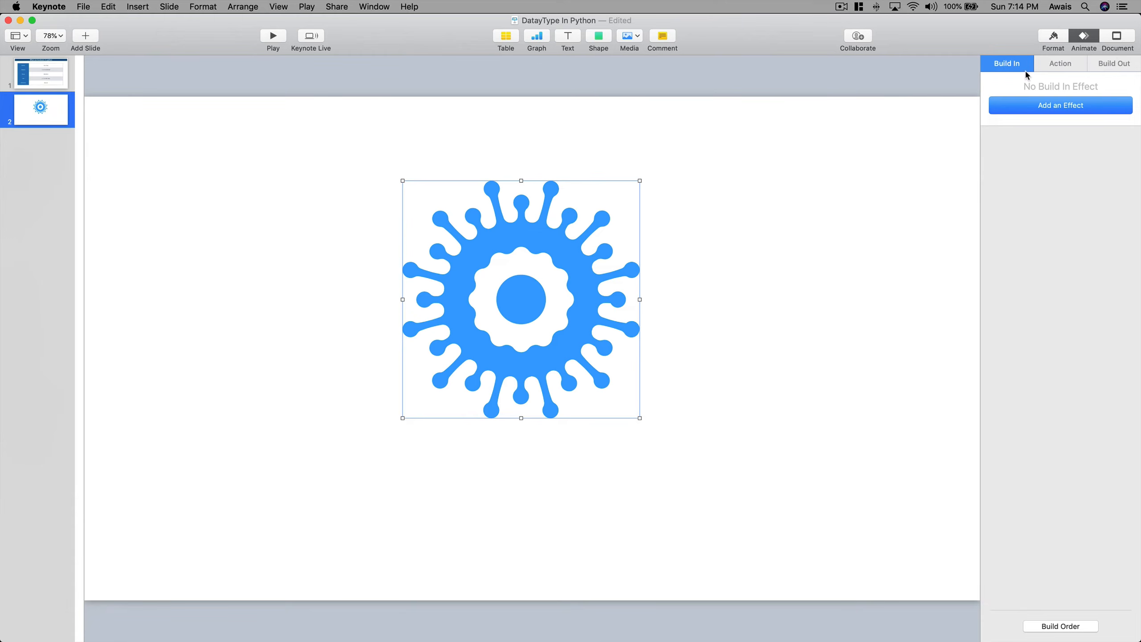
{"action": "left_click", "coordinate": [1057, 67]}
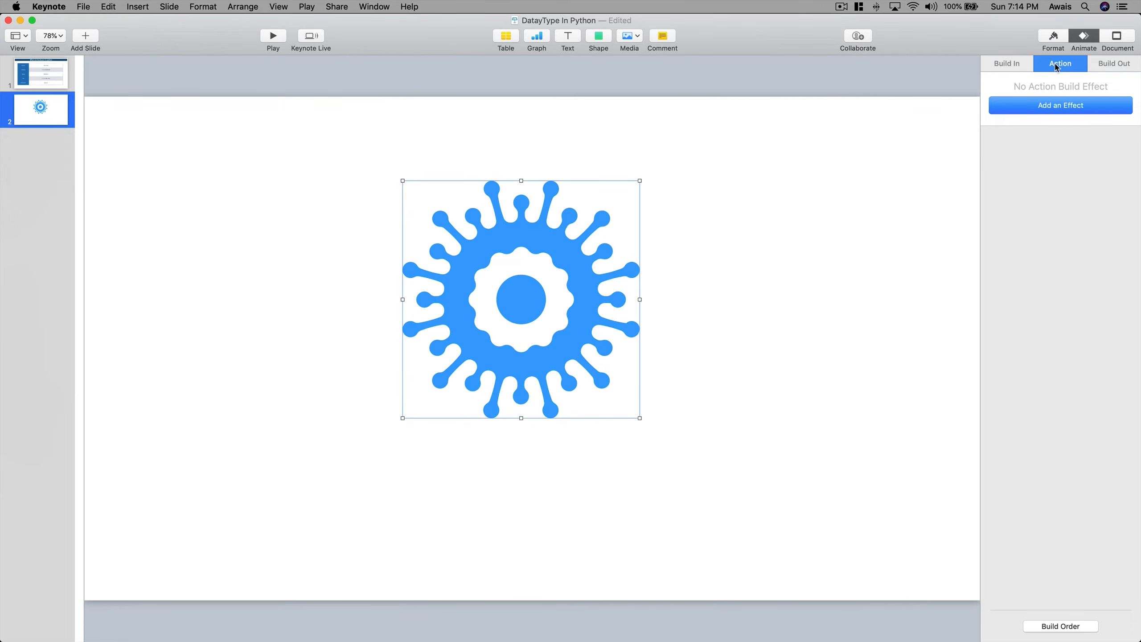
{"action": "left_click", "coordinate": [1110, 66]}
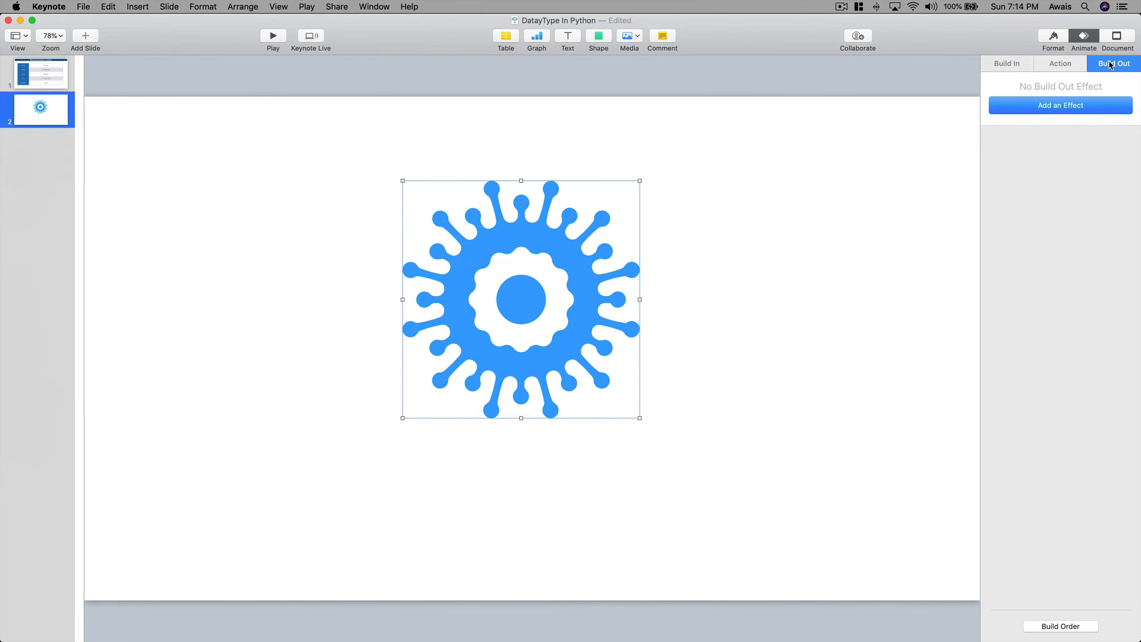
- Browse the build-in effects, add the Appear effect to the virus shape, and preview it
{"action": "left_click", "coordinate": [1016, 67]}
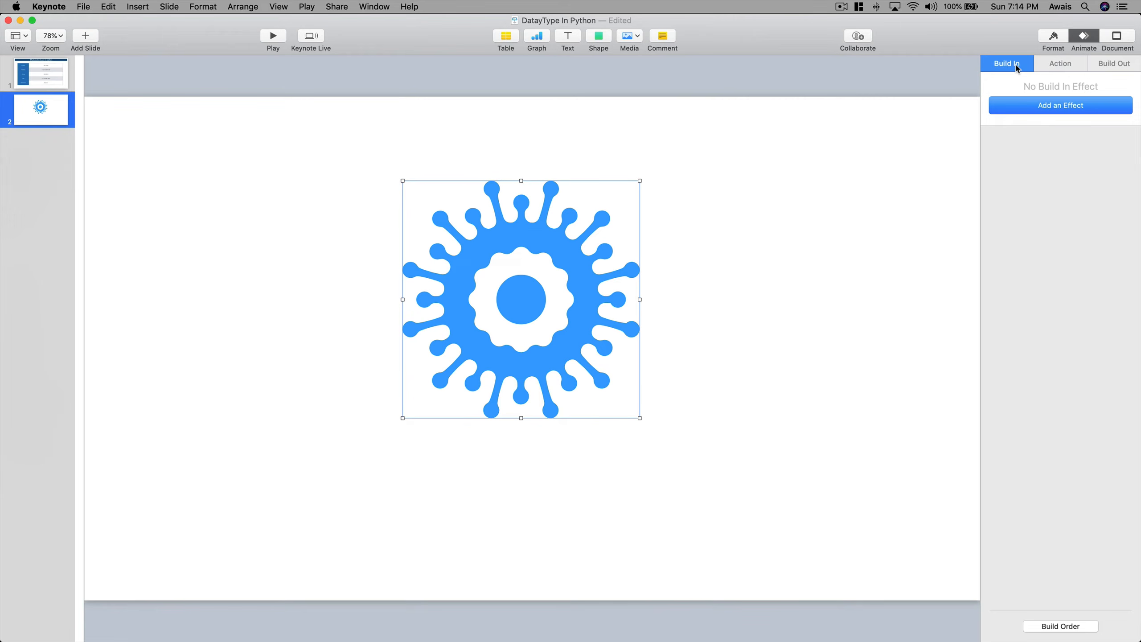
{"action": "left_click", "coordinate": [1034, 110]}
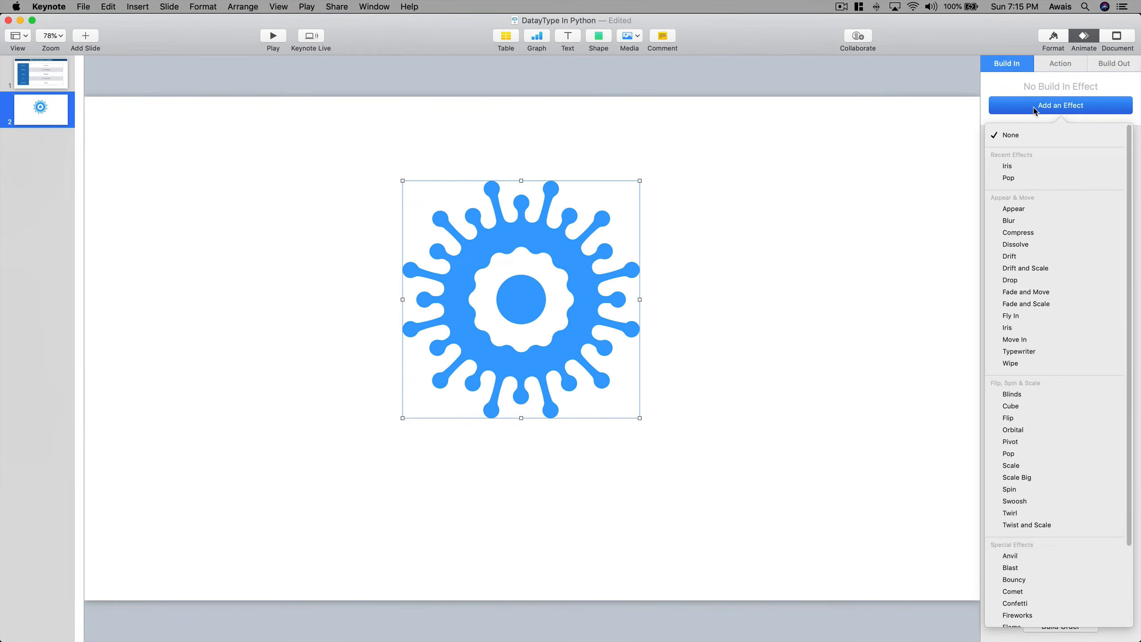
{"action": "scroll", "coordinate": [1046, 220], "scroll_direction": "down", "scroll_amount": 3}
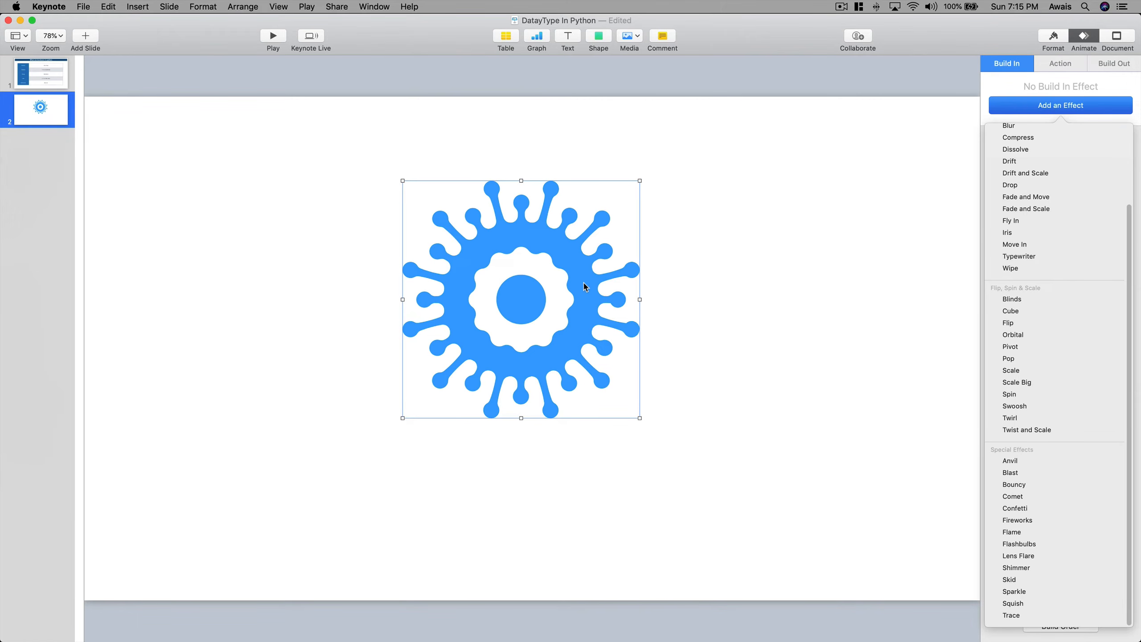
{"action": "scroll", "coordinate": [1040, 292], "scroll_direction": "up", "scroll_amount": 2}
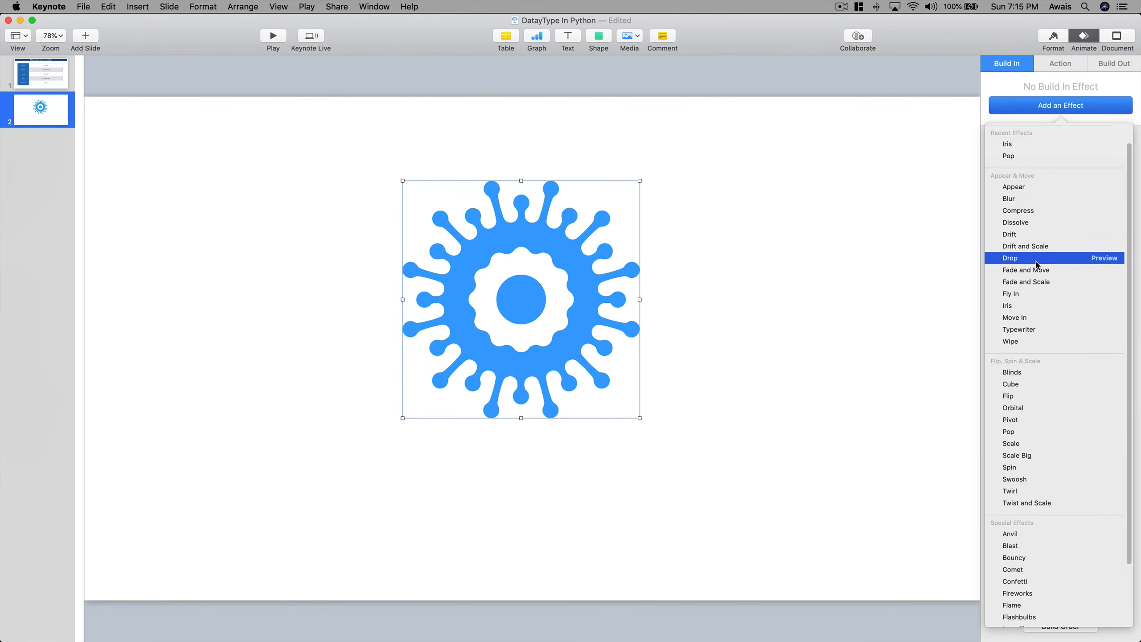
{"action": "scroll", "coordinate": [1037, 264], "scroll_direction": "up", "scroll_amount": 1}
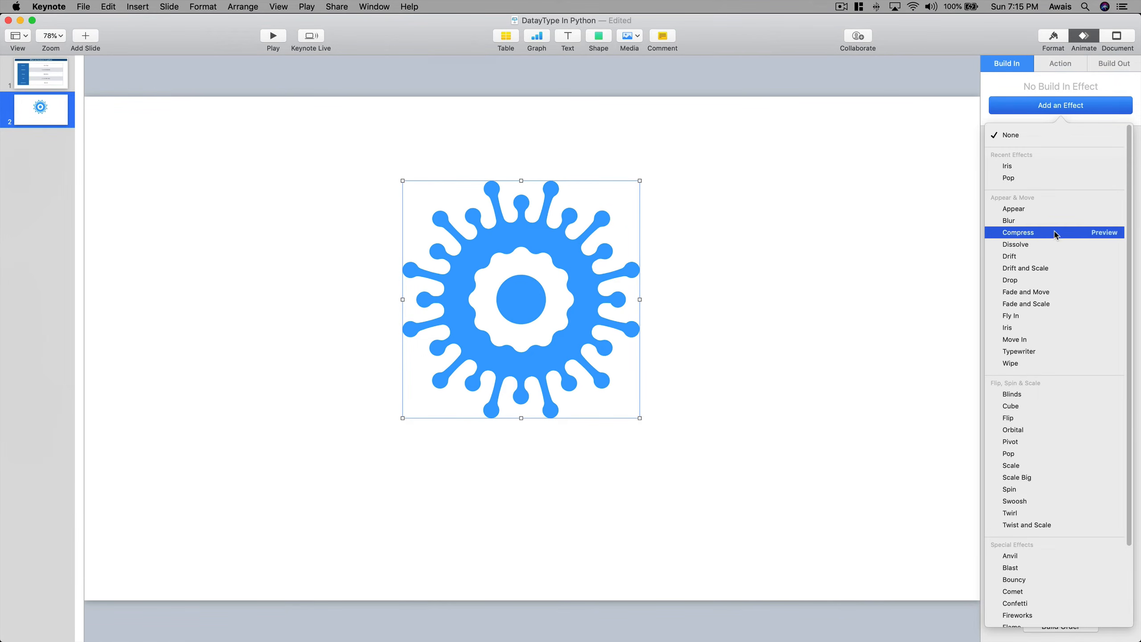
{"action": "scroll", "coordinate": [1029, 289], "scroll_direction": "down", "scroll_amount": 5}
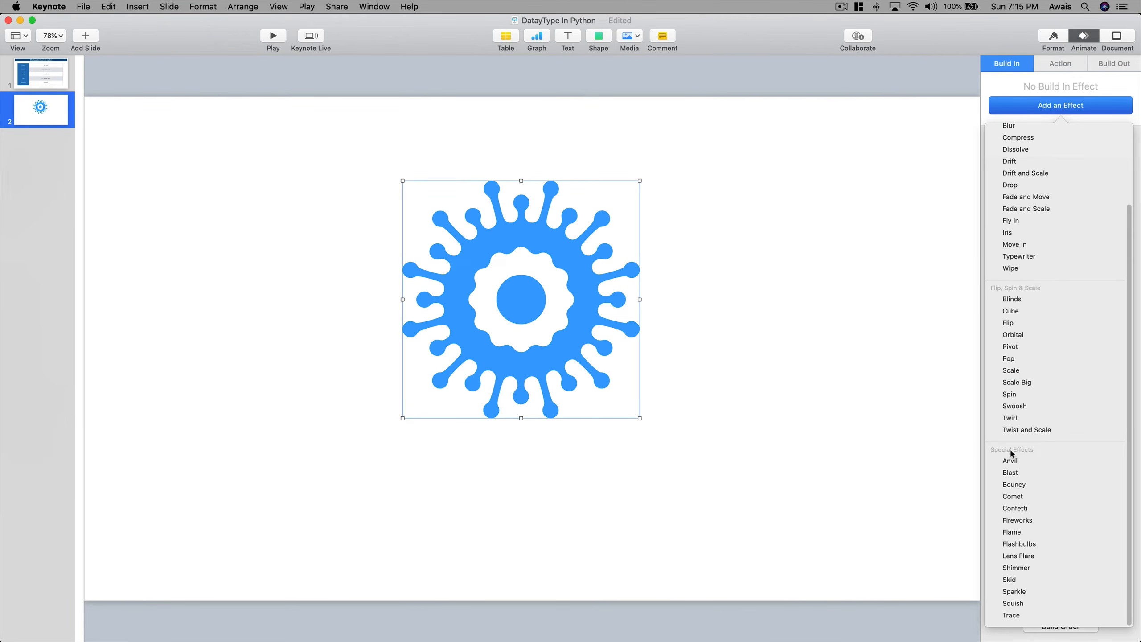
{"action": "scroll", "coordinate": [1013, 391], "scroll_direction": "up", "scroll_amount": 5}
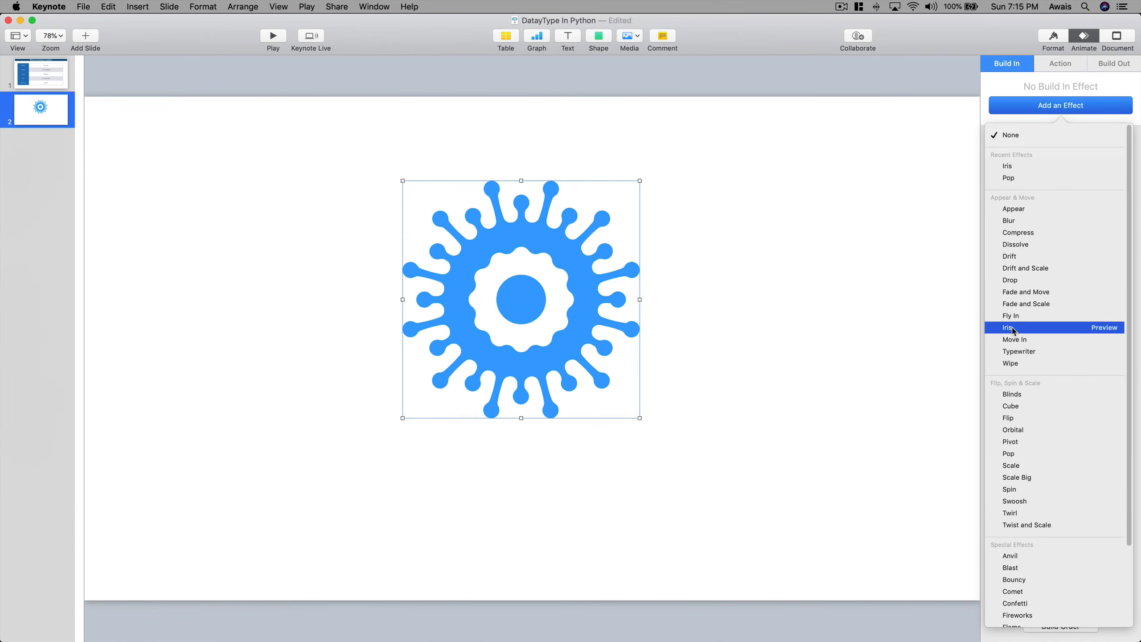
{"action": "left_click", "coordinate": [1014, 209]}
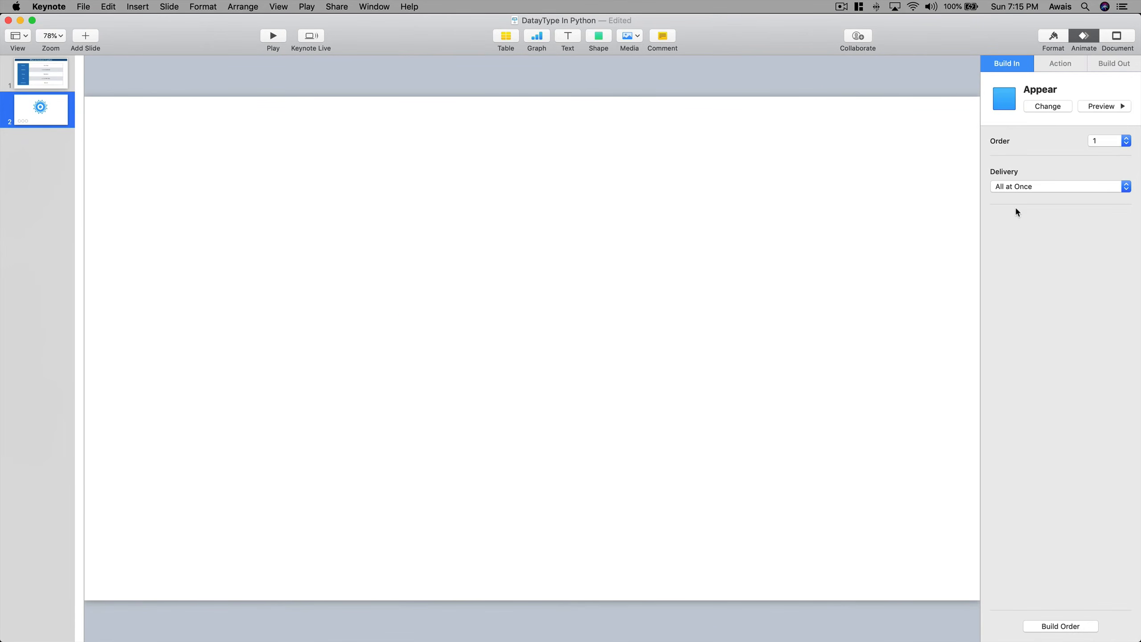
{"action": "left_click", "coordinate": [1100, 108]}
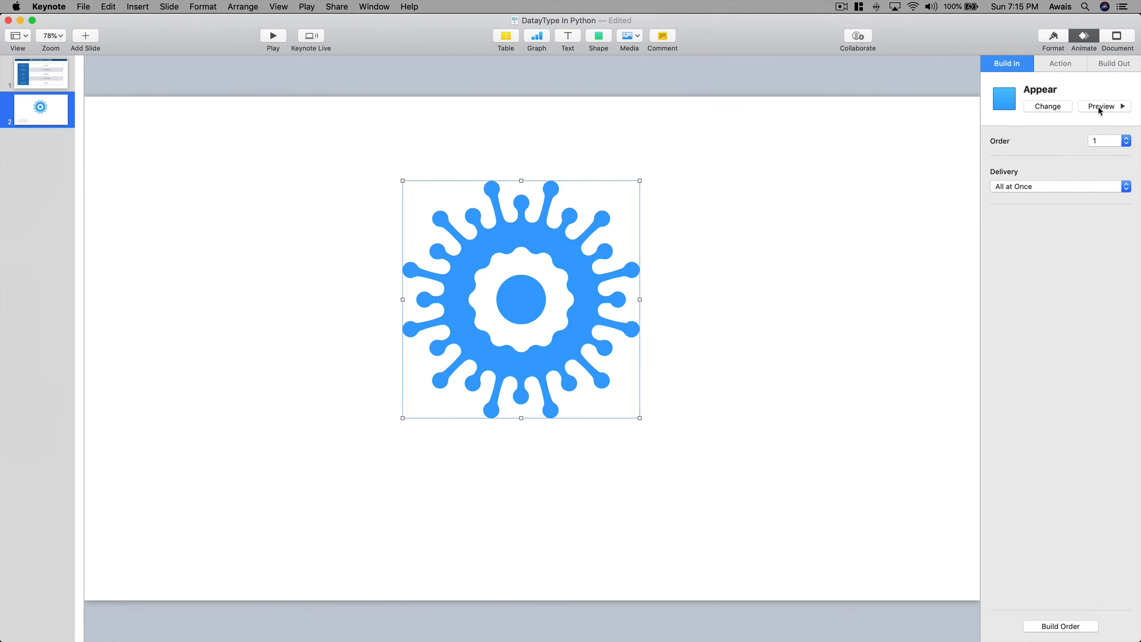
- Switch the virus shape's build-in effect to Blur, previewing it, and try Compress before settling on Drift
{"action": "left_click", "coordinate": [1050, 108]}
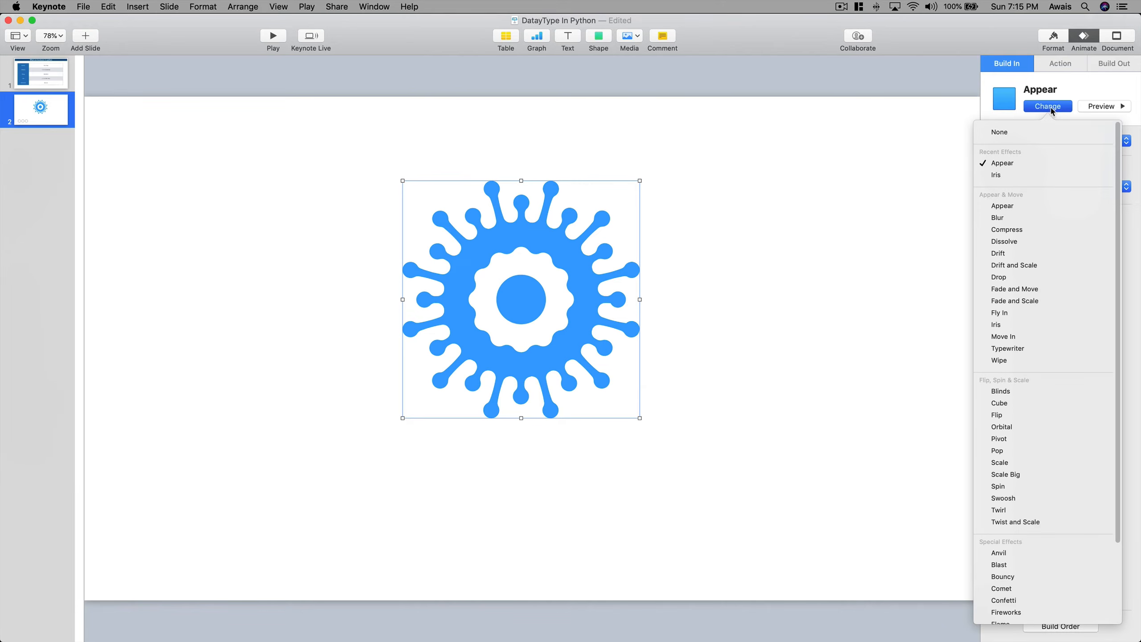
{"action": "left_click", "coordinate": [1022, 219]}
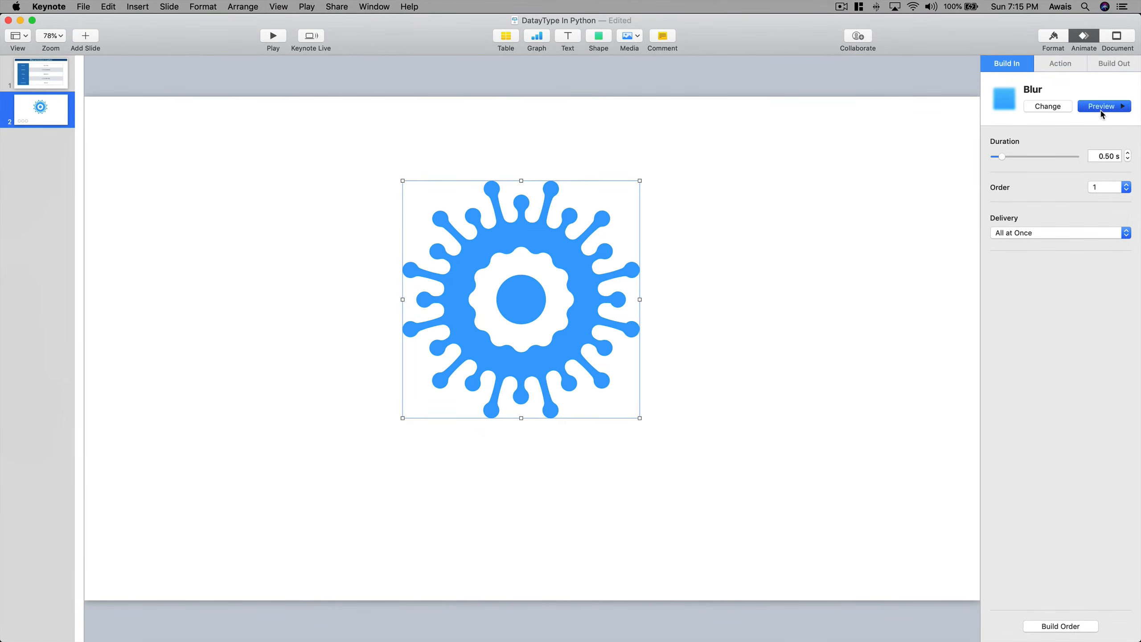
{"action": "left_click", "coordinate": [1047, 107]}
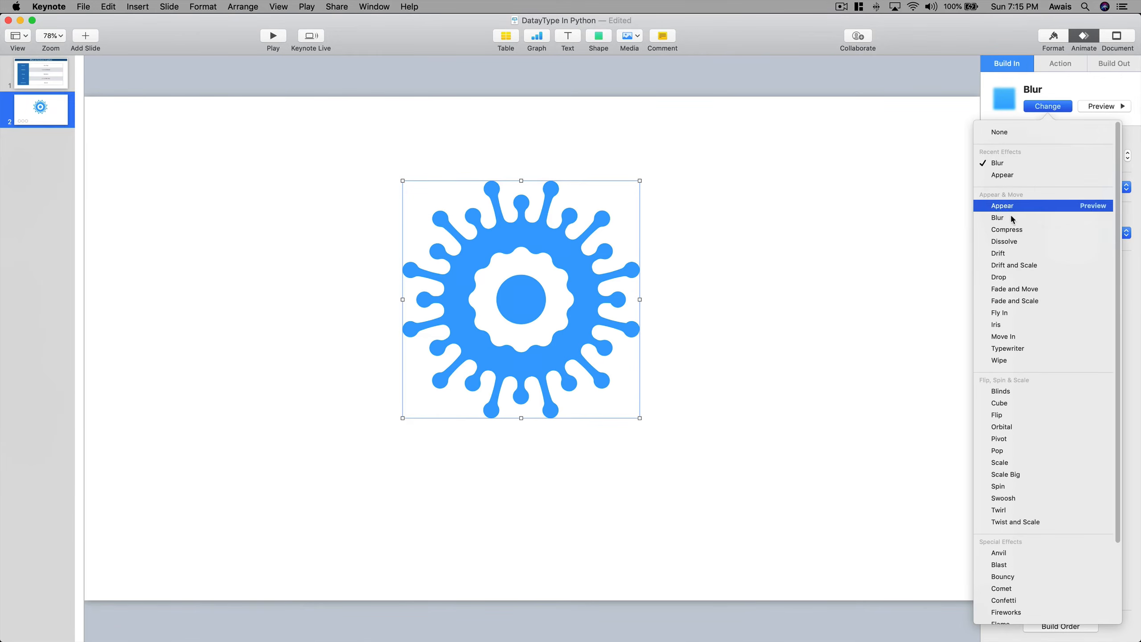
{"action": "left_click", "coordinate": [1011, 229]}
{"action": "left_click", "coordinate": [1052, 110]}
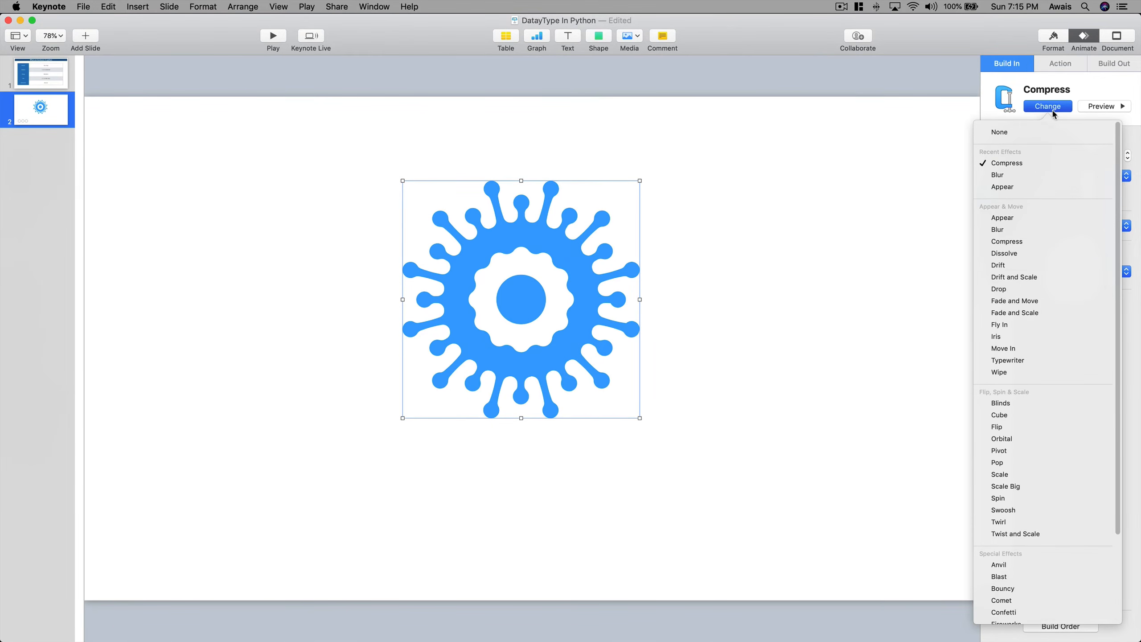
{"action": "left_click", "coordinate": [1033, 264]}
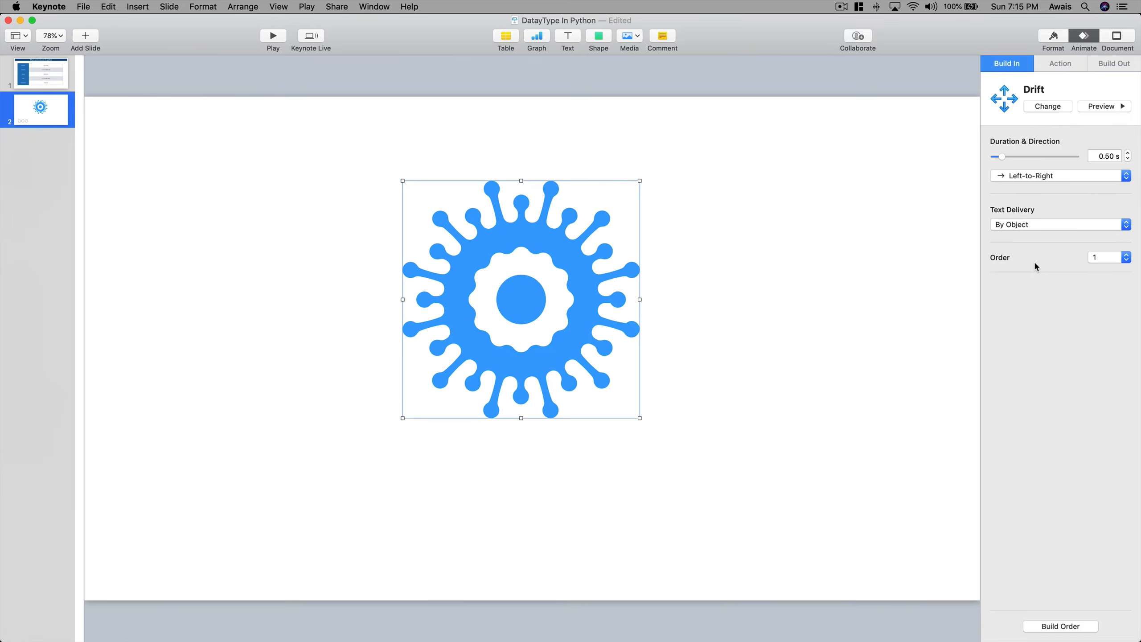
- Preview the Drop build-in effect on the virus shape and examine the remaining effects down to Special Effects
{"action": "left_click", "coordinate": [1061, 109]}
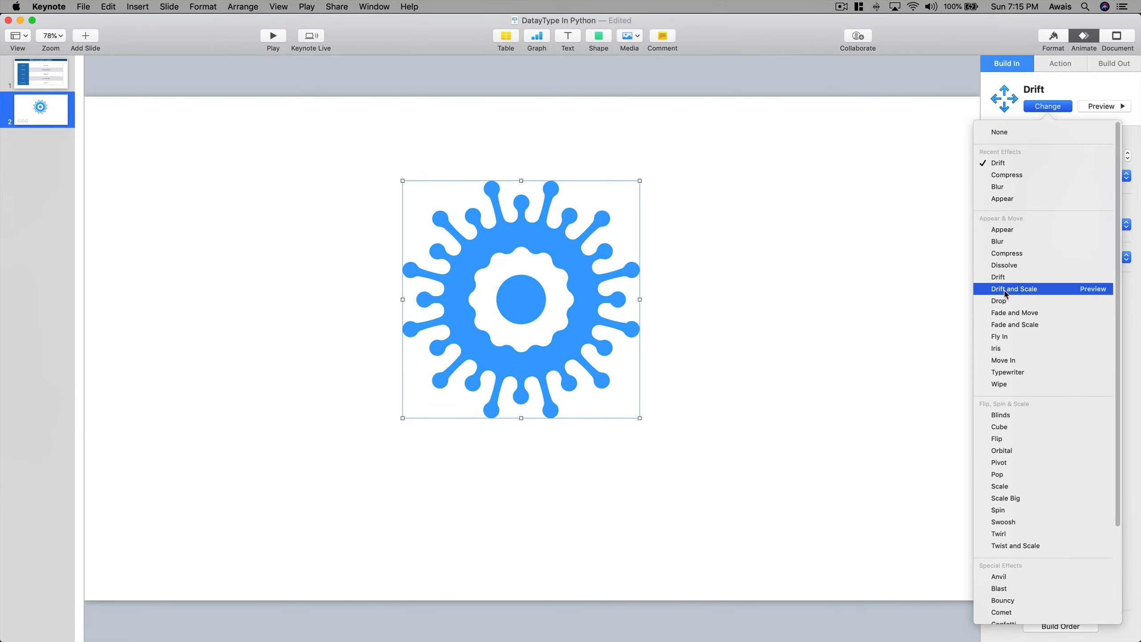
{"action": "left_click", "coordinate": [1096, 305]}
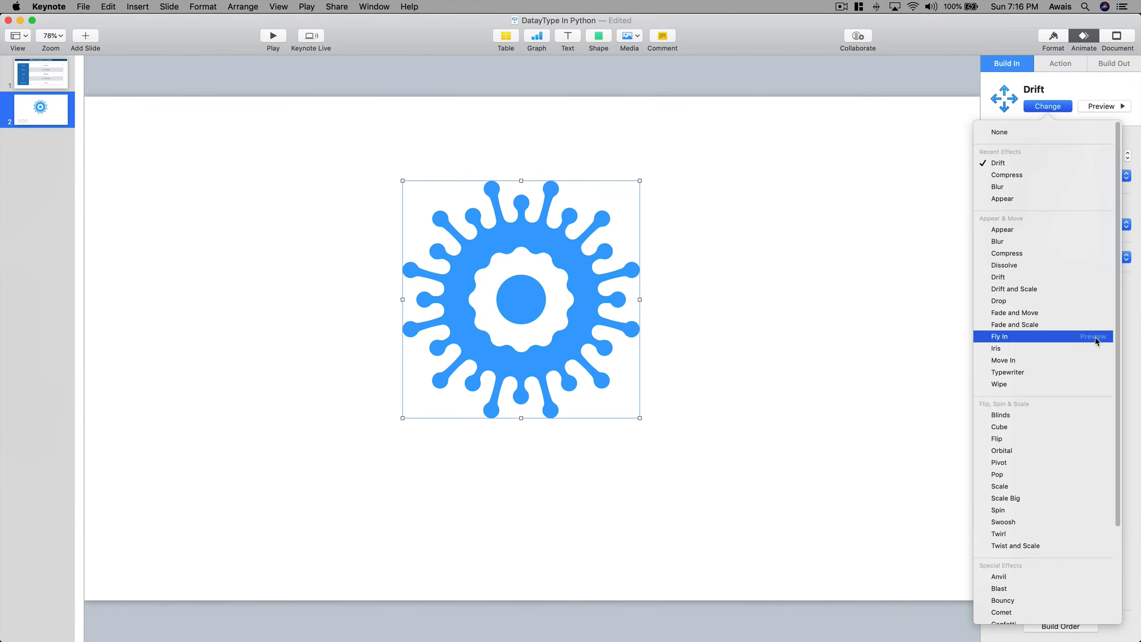
{"action": "scroll", "coordinate": [1093, 331], "scroll_direction": "down", "scroll_amount": 5}
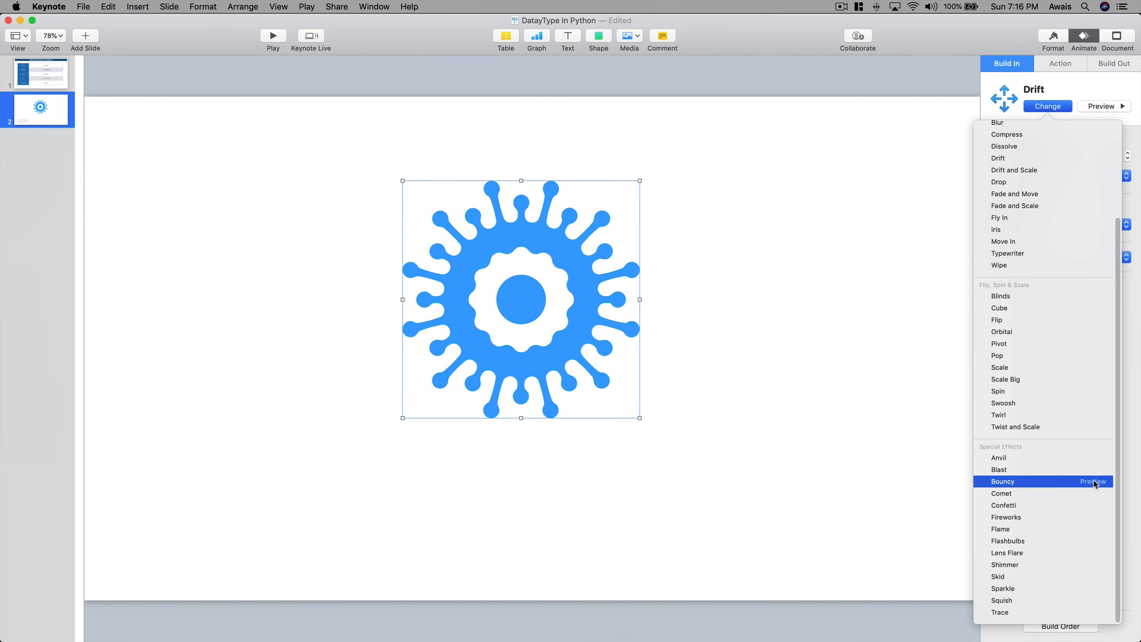
- Set the duration of the virus shape's Drift effect to 1.50 s and preview the animation
{"action": "left_click", "coordinate": [1133, 356]}
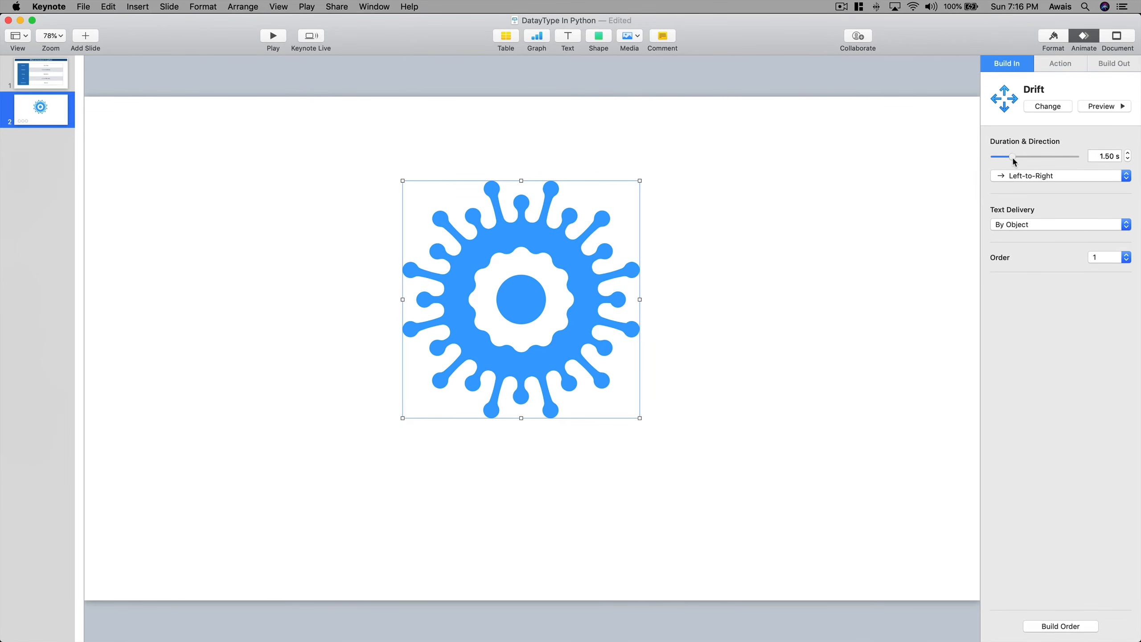
{"action": "left_click", "coordinate": [1119, 108]}
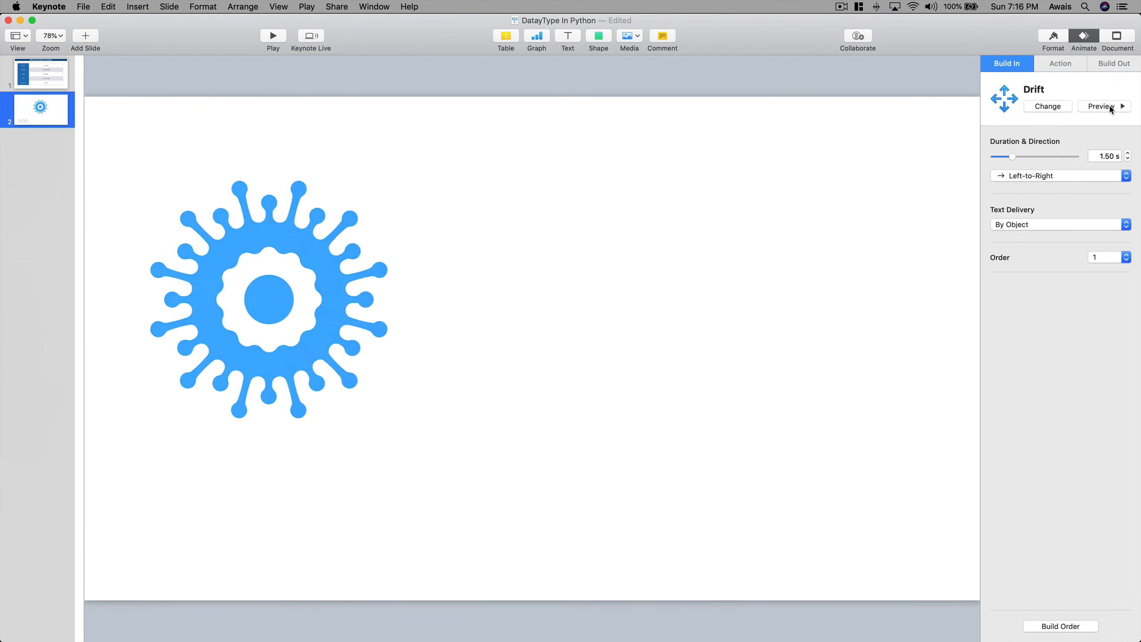
- Preview the special build-in effects on the virus shape, including Anvil, Blast, Bouncy, Confetti, Fireworks and Lens Flare
{"action": "left_click", "coordinate": [1058, 110]}
{"action": "scroll", "coordinate": [1078, 423], "scroll_direction": "down", "scroll_amount": 5}
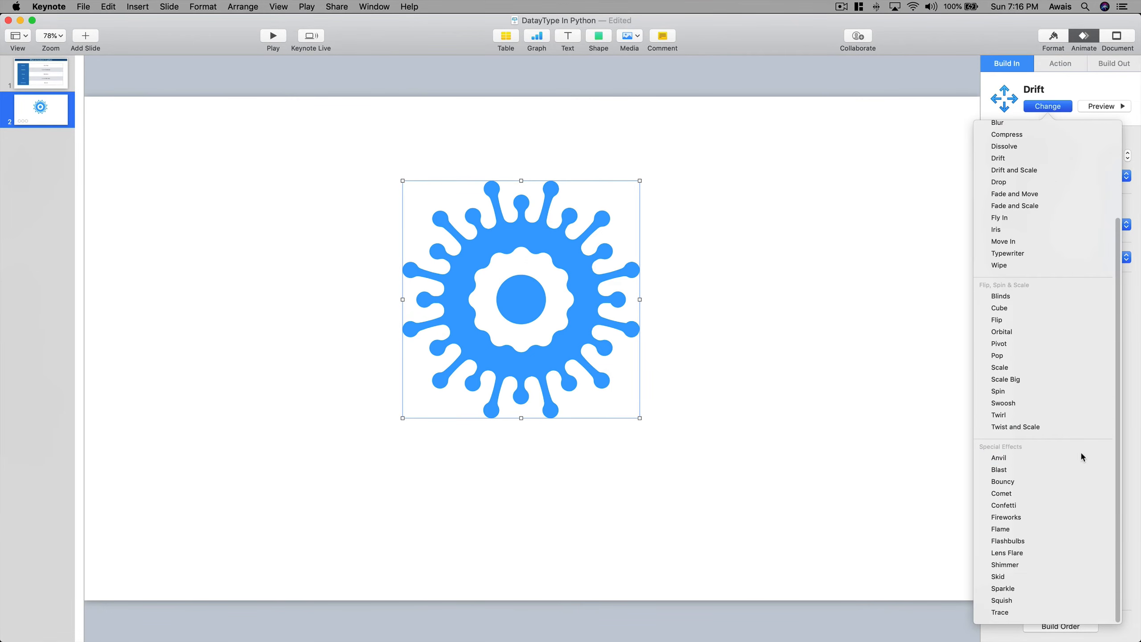
{"action": "left_click", "coordinate": [1092, 457]}
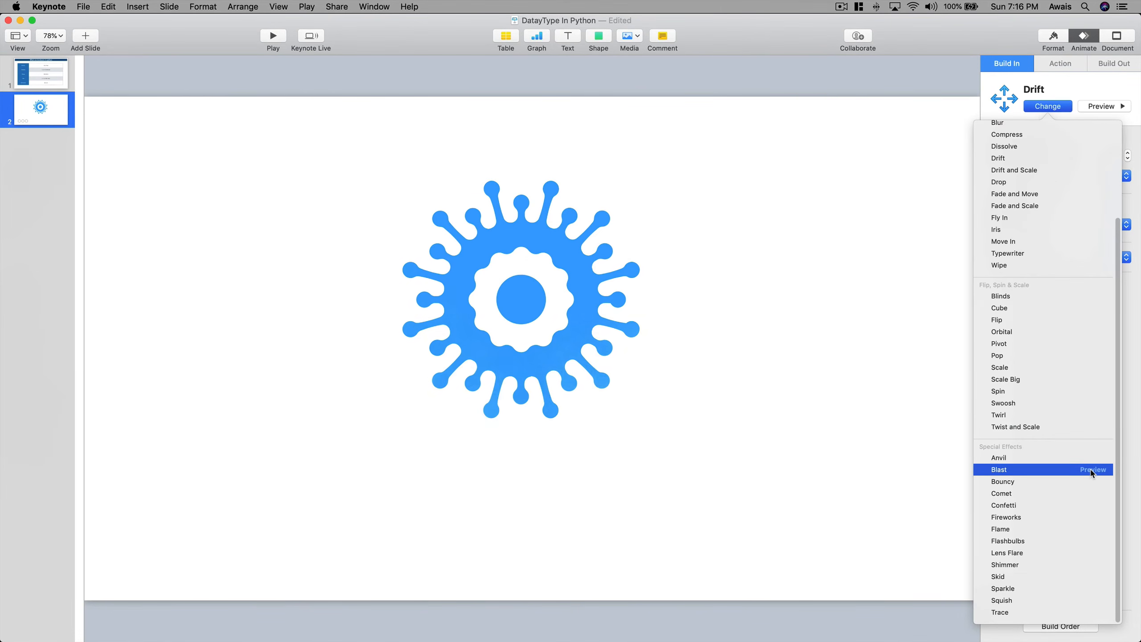
{"action": "left_click", "coordinate": [1092, 470]}
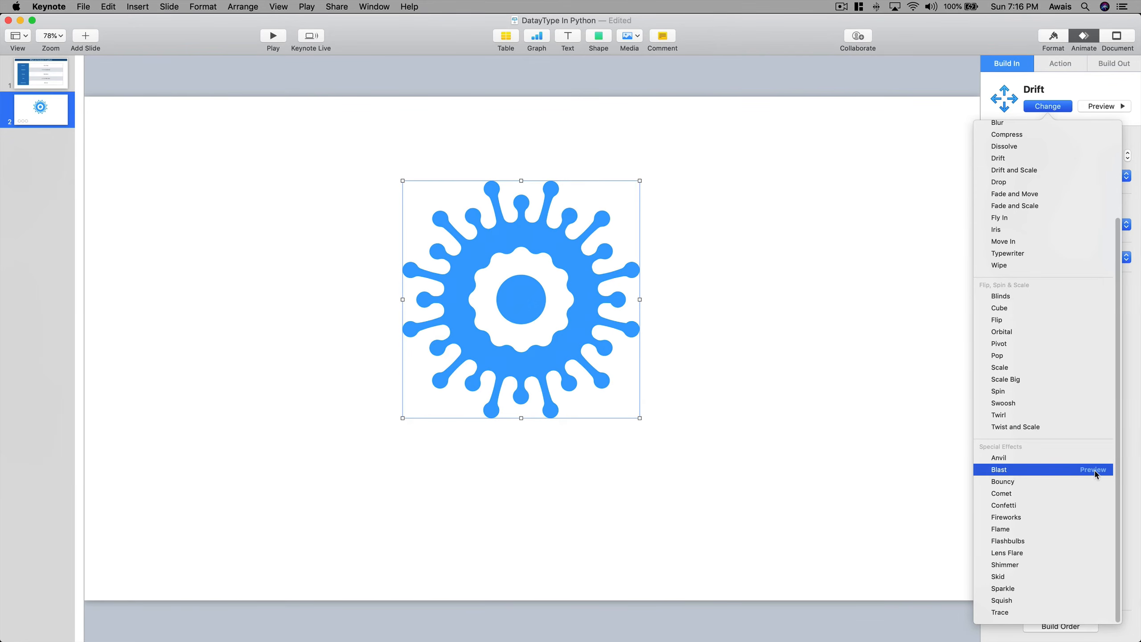
{"action": "left_click", "coordinate": [1094, 482]}
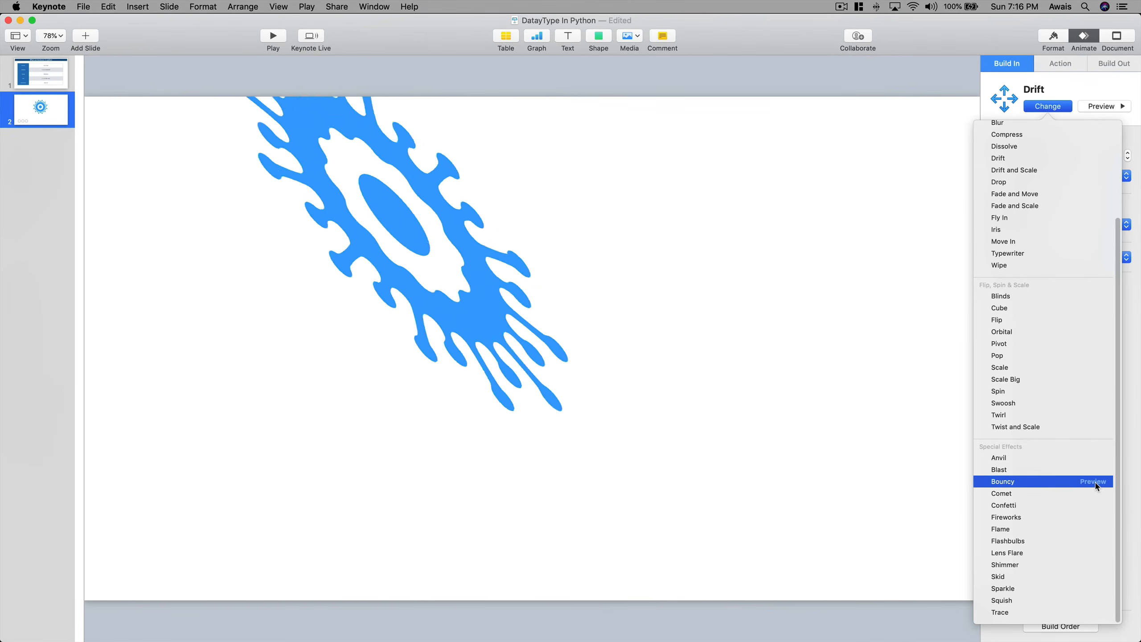
{"action": "left_click", "coordinate": [1092, 504]}
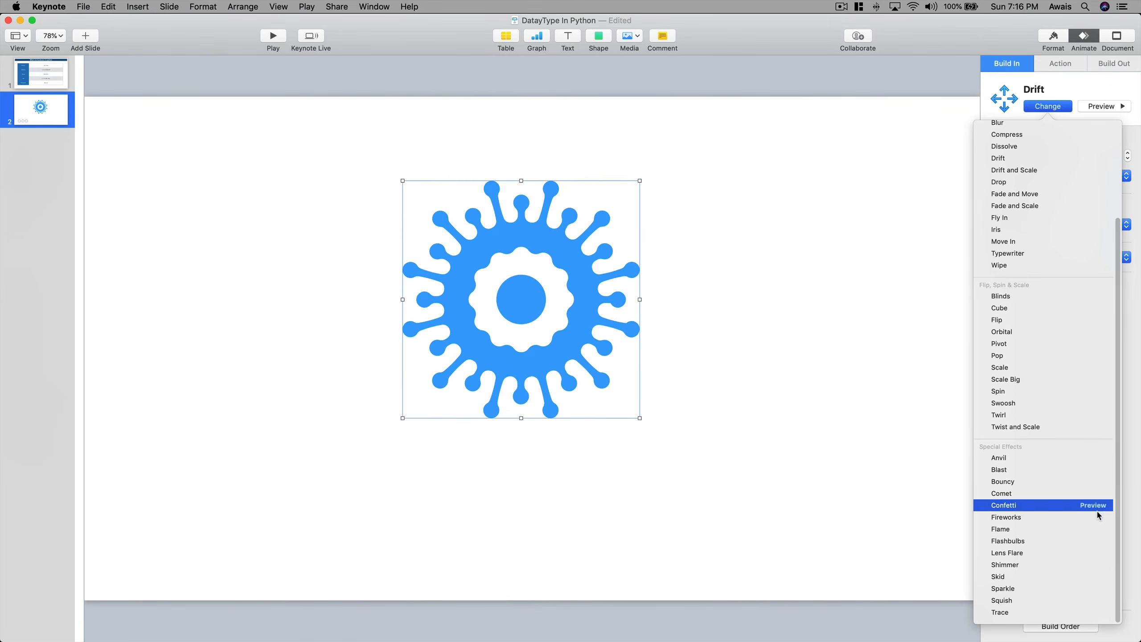
{"action": "left_click", "coordinate": [1096, 518]}
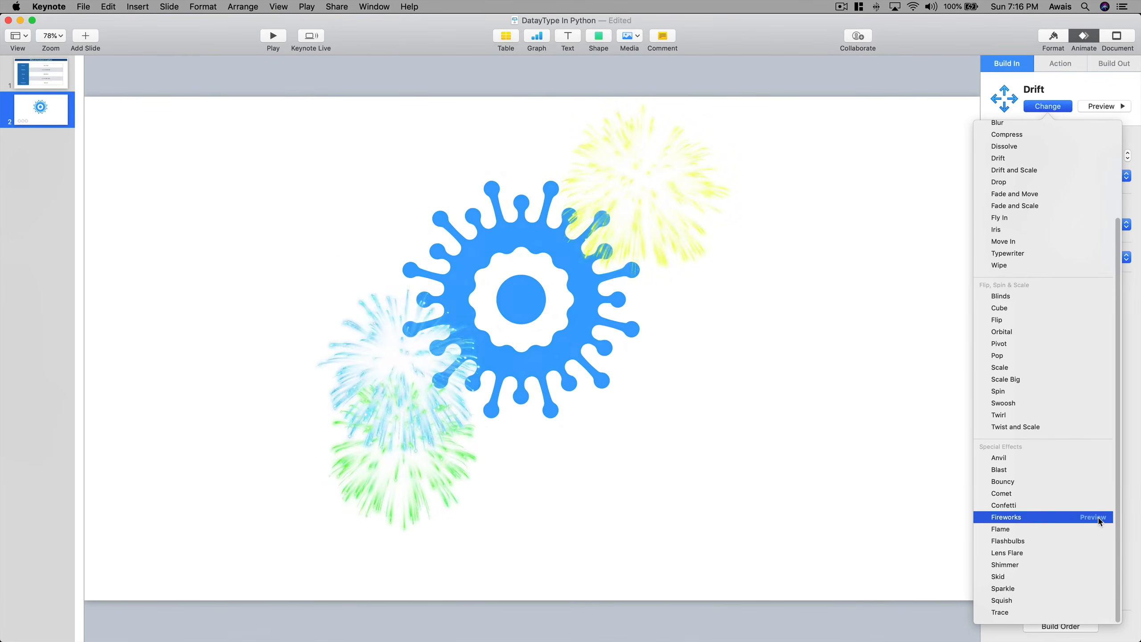
{"action": "left_click", "coordinate": [1097, 552]}
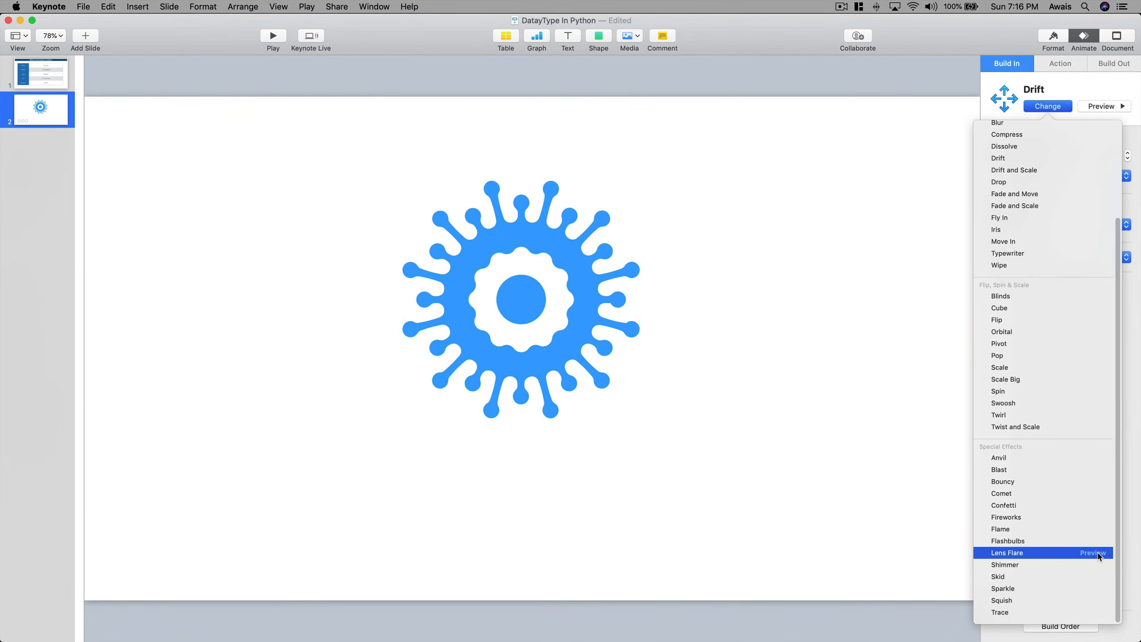
{"action": "left_click", "coordinate": [904, 264]}
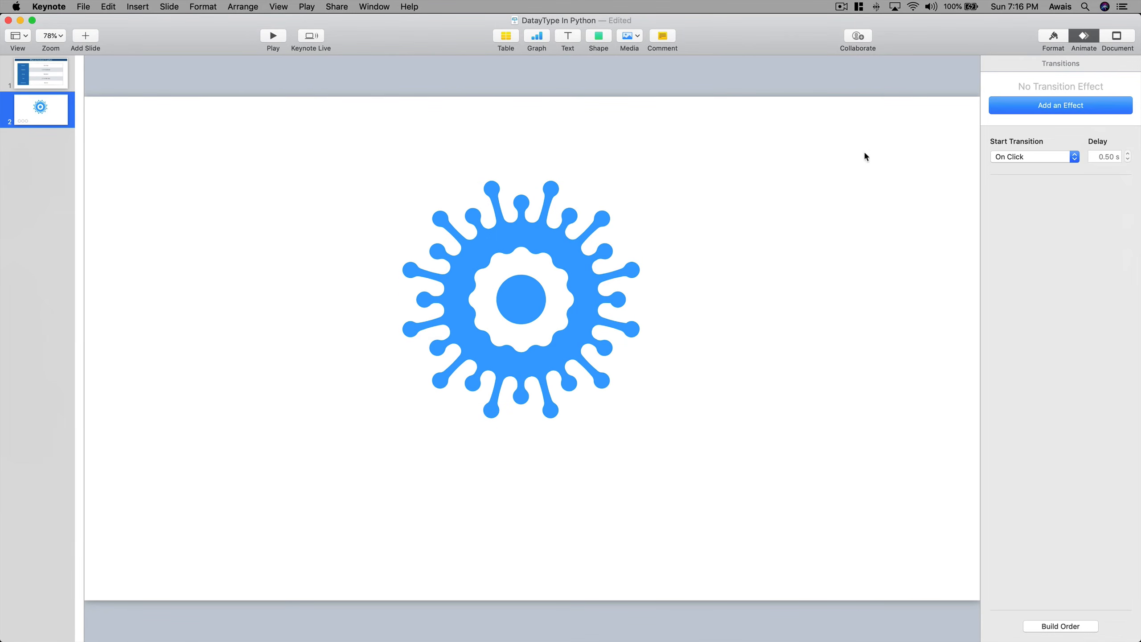
- Reselect the virus shape and check the Text Delivery options of its Drift effect
{"action": "left_click", "coordinate": [576, 250]}
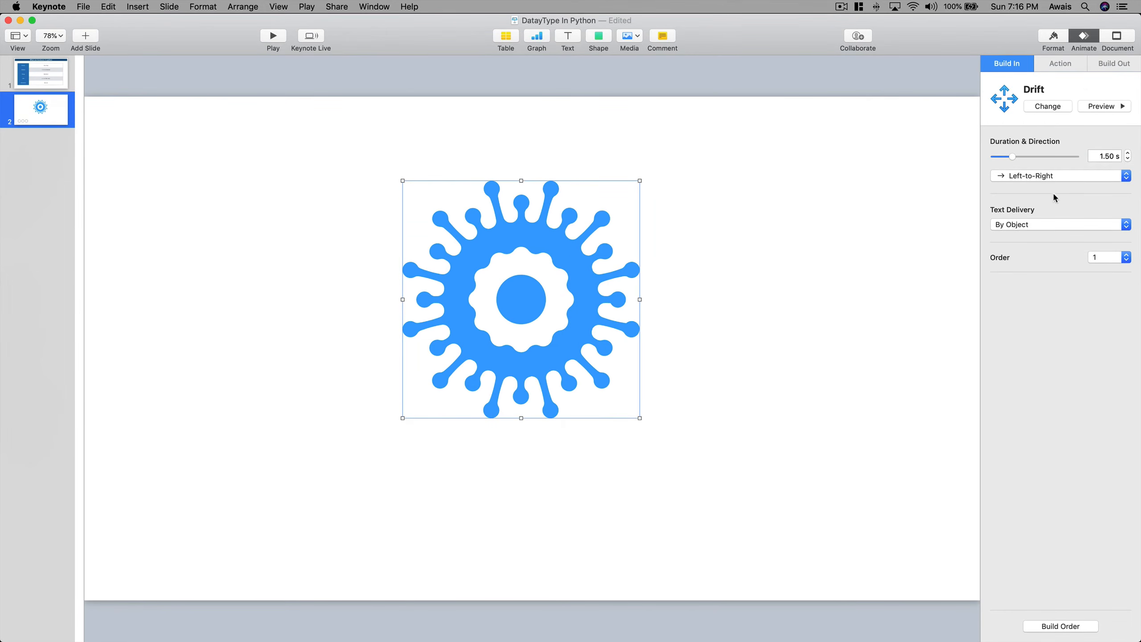
{"action": "left_click", "coordinate": [1031, 224]}
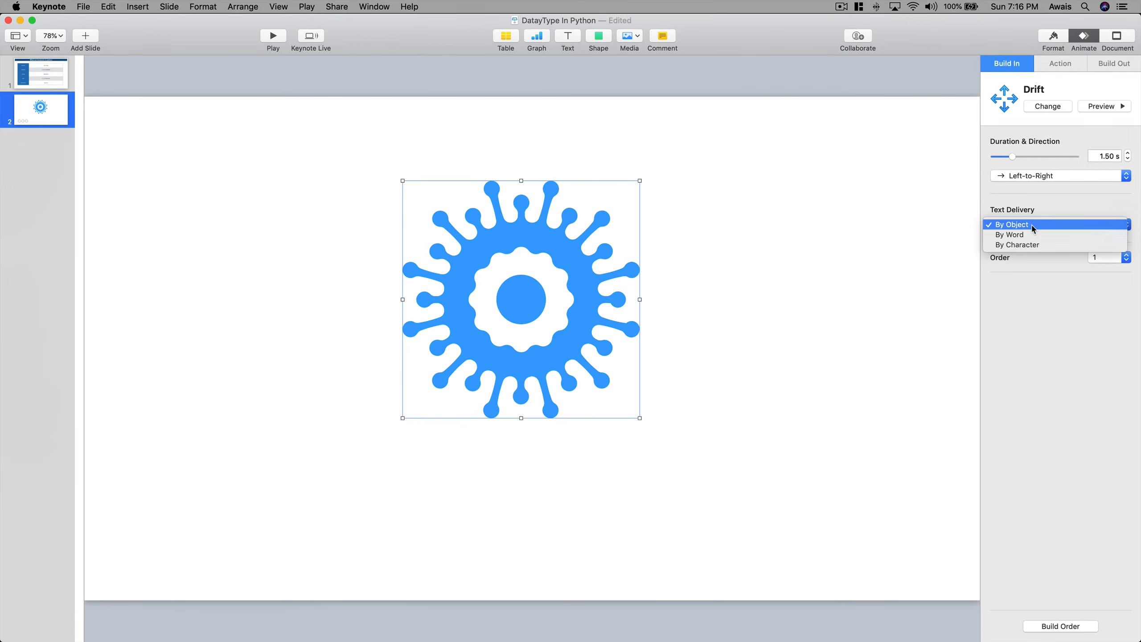
{"action": "left_click", "coordinate": [1033, 266]}
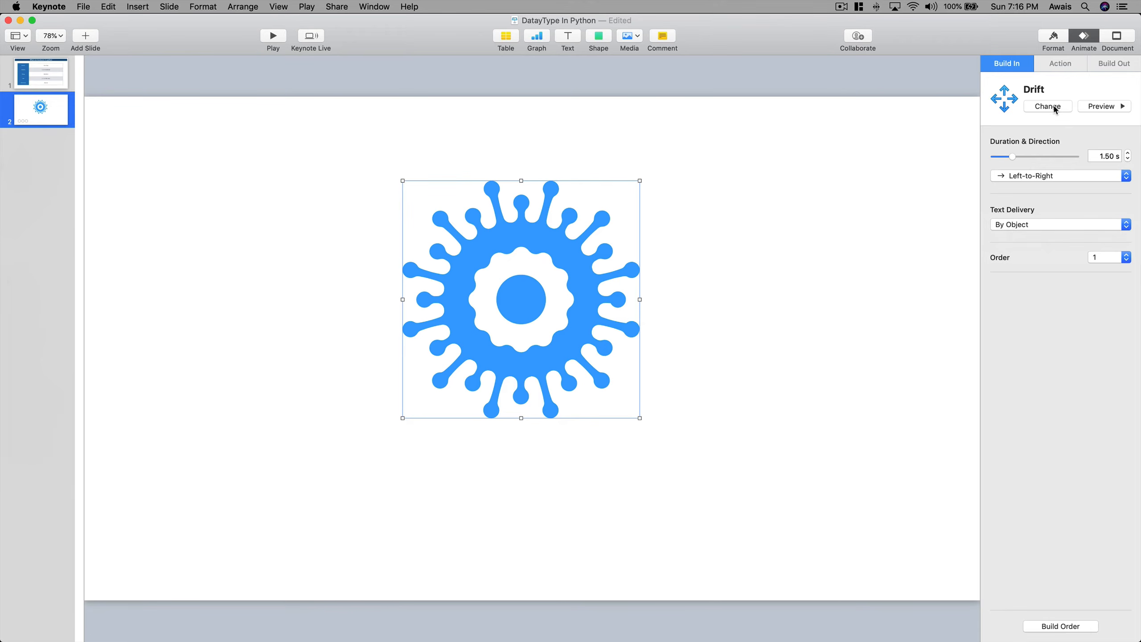
- Delete the virus shape from the second slide
{"action": "left_click_drag", "start_coordinate": [595, 237], "coordinate": [494, 215]}
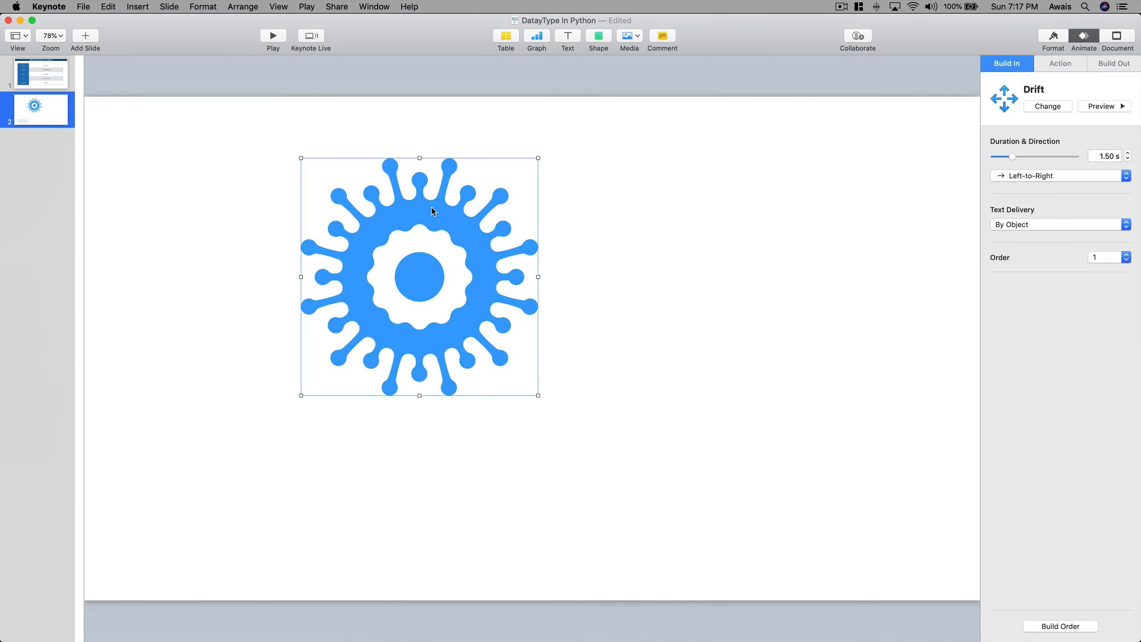
{"action": "key", "text": "BackSpace"}
- Add a text box reading "Sample Text", widened and placed in the upper left area of the slide
{"action": "left_click", "coordinate": [568, 37]}
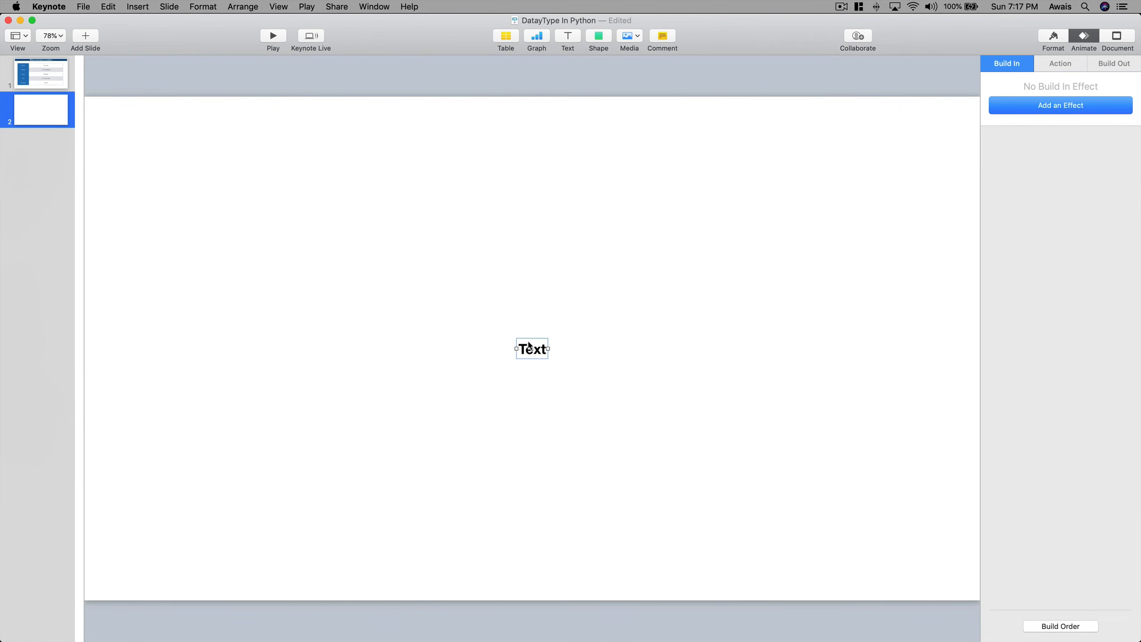
{"action": "left_click_drag", "start_coordinate": [547, 349], "coordinate": [876, 353]}
{"action": "left_click_drag", "start_coordinate": [735, 341], "coordinate": [494, 231]}
{"action": "double_click", "coordinate": [479, 225]}
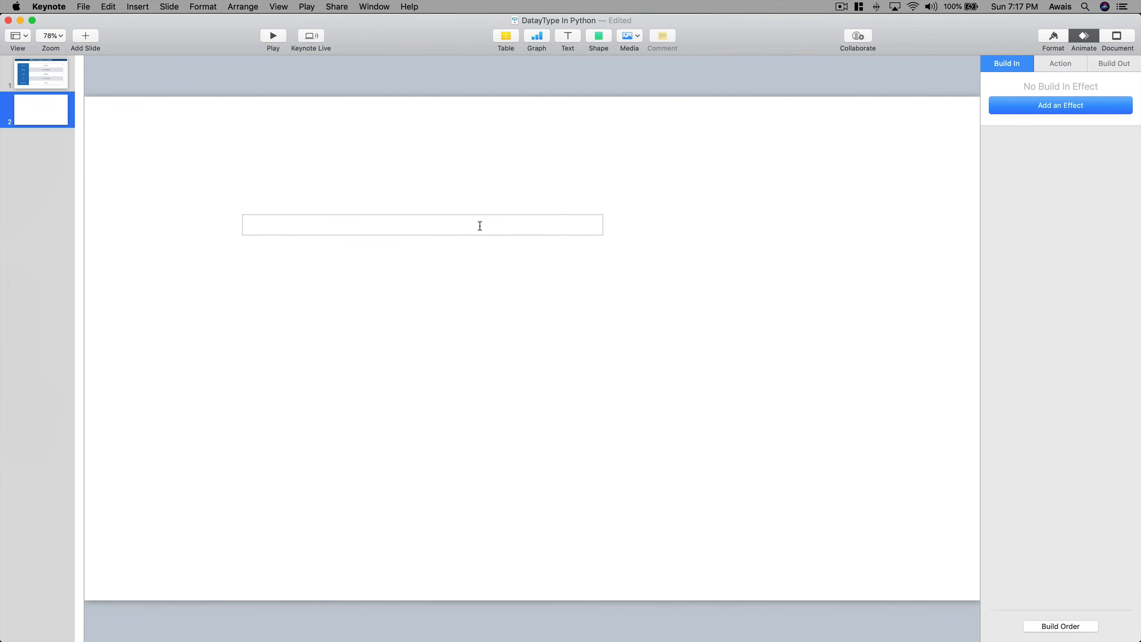
{"action": "type", "text": "Sample Te"}
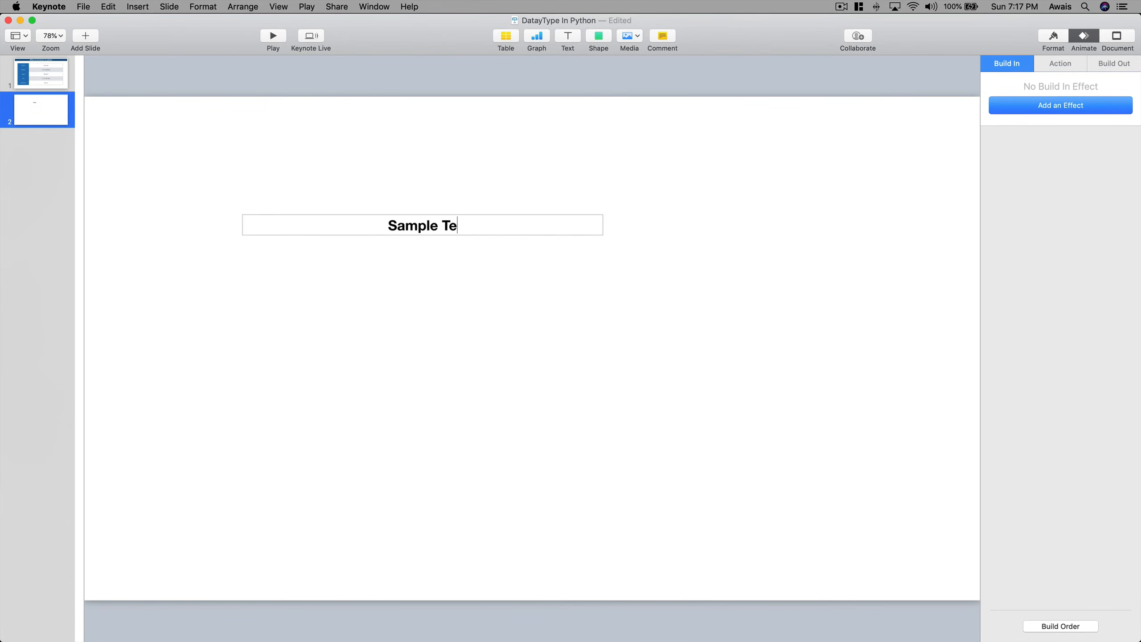
{"action": "type", "text": "xt"}
{"action": "left_click", "coordinate": [548, 245]}
{"action": "left_click", "coordinate": [518, 225]}
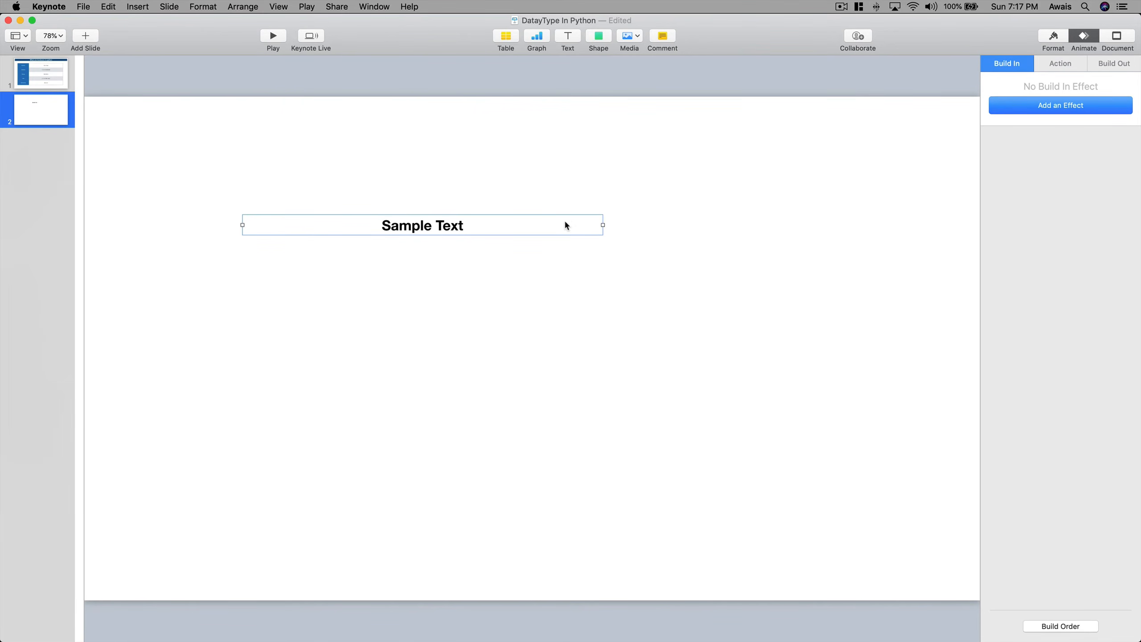
- Insert the DNA helix shape from the Science category and place it to the right of the sample text
{"action": "left_click", "coordinate": [1064, 106]}
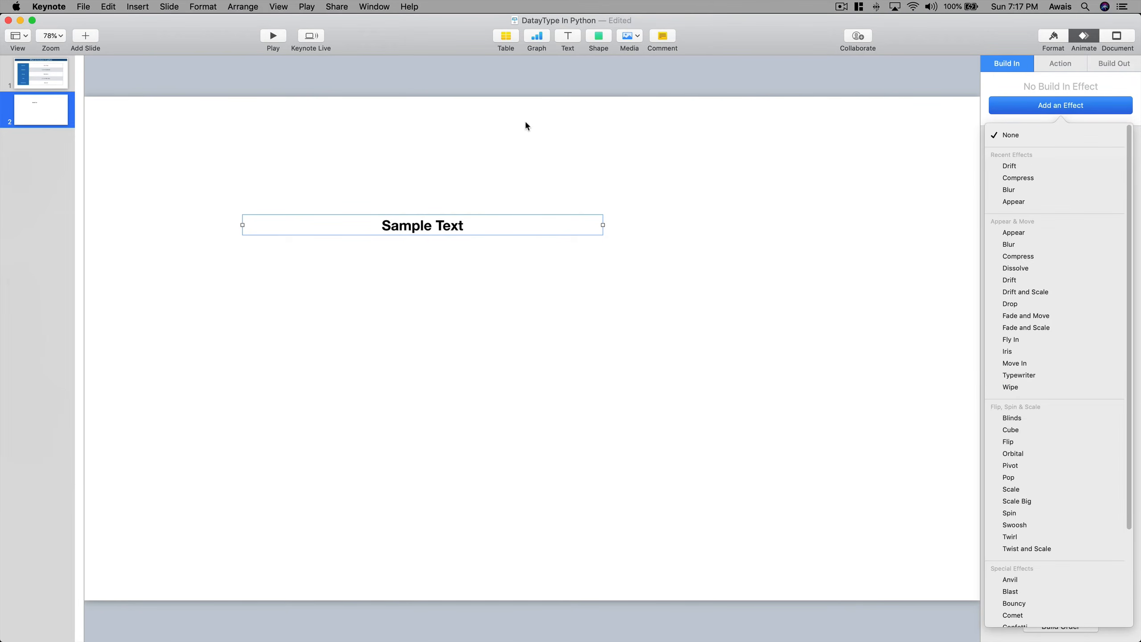
{"action": "left_click", "coordinate": [473, 224]}
{"action": "left_click", "coordinate": [598, 36]}
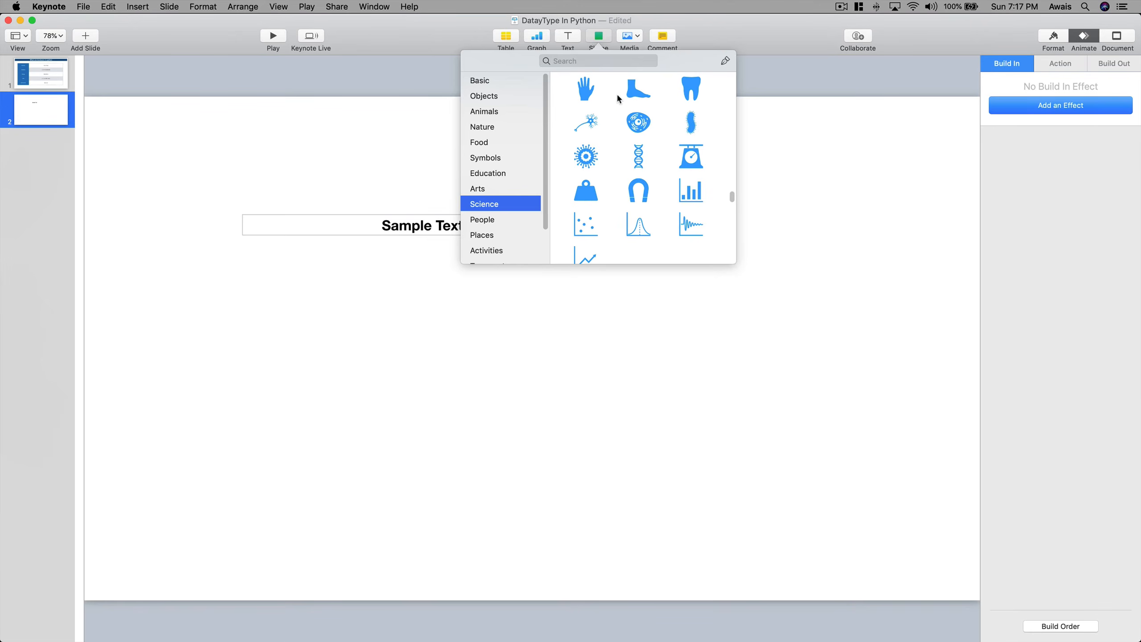
{"action": "left_click", "coordinate": [637, 162]}
{"action": "left_click_drag", "start_coordinate": [534, 356], "coordinate": [647, 227]}
- Apply the Typewriter build-in effect to the DNA shape and enlarge the shape to over half the slide's height
{"action": "left_click", "coordinate": [1030, 111]}
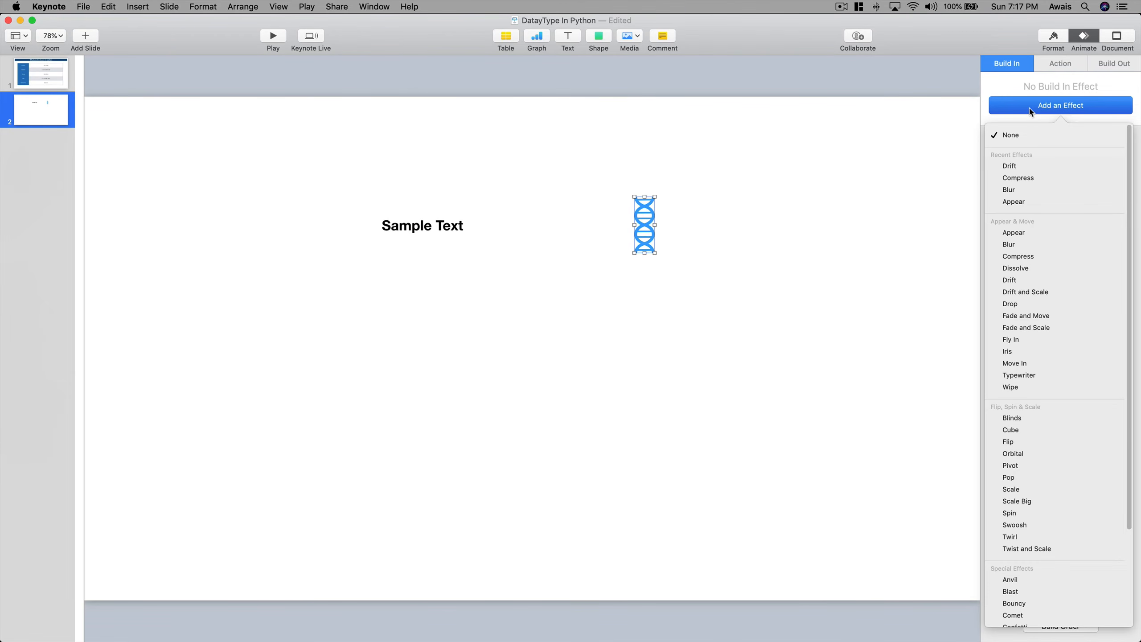
{"action": "left_click", "coordinate": [1032, 376]}
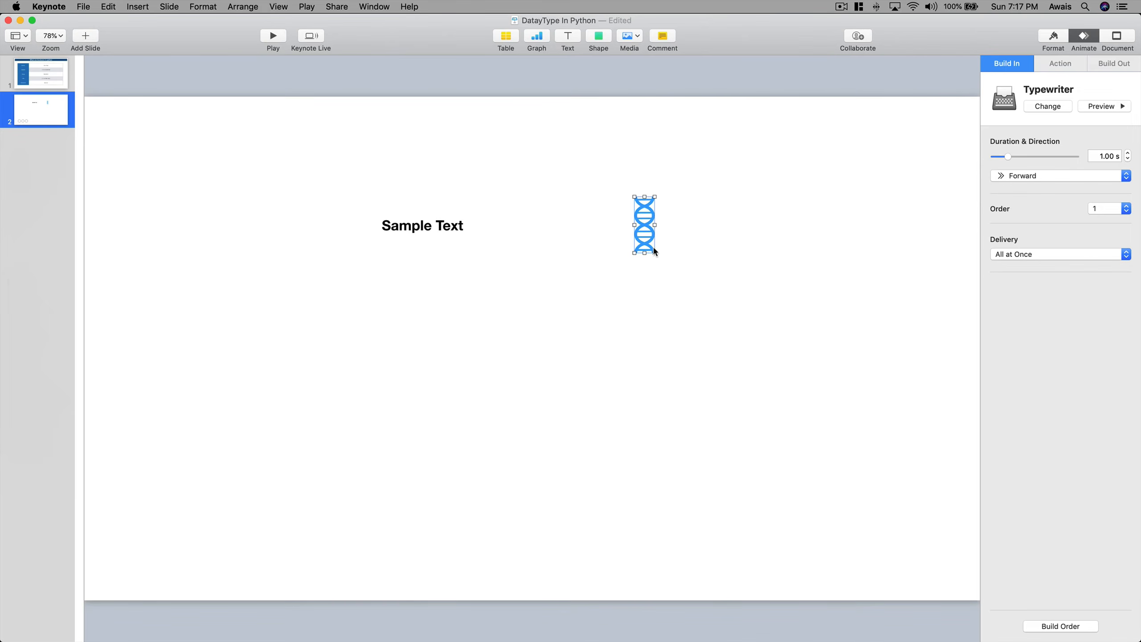
{"action": "left_click_drag", "start_coordinate": [654, 253], "coordinate": [793, 439]}
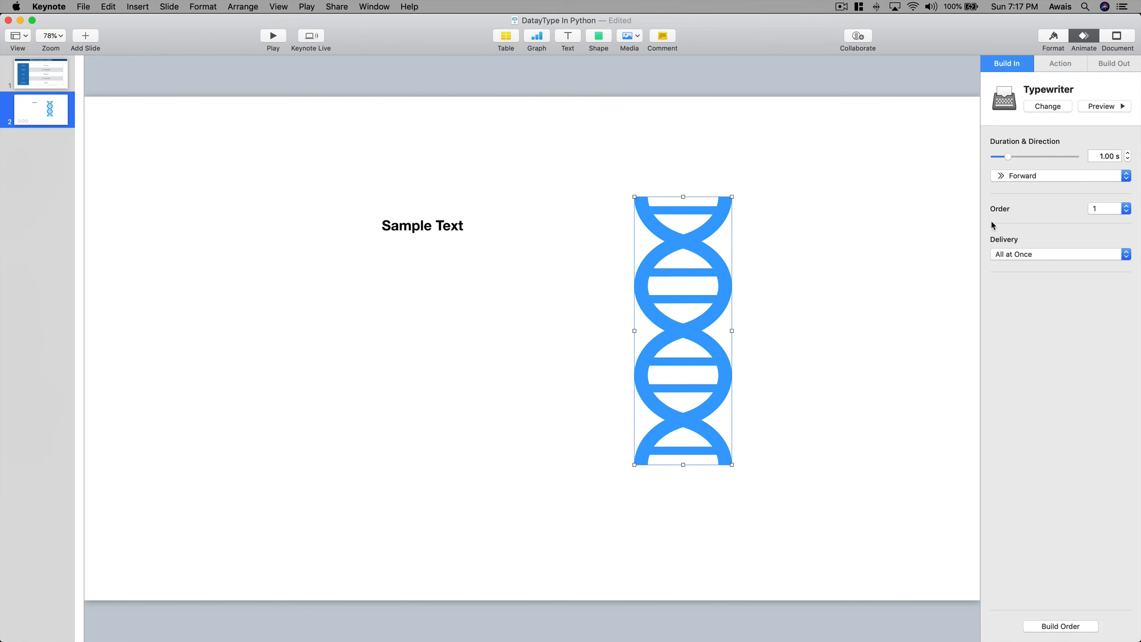
- Move the text box closer to the slide's upper left corner and extend its text to "Sample Text Sample Text Sample Text"
{"action": "left_click_drag", "start_coordinate": [427, 225], "coordinate": [313, 197]}
{"action": "double_click", "coordinate": [328, 196]}
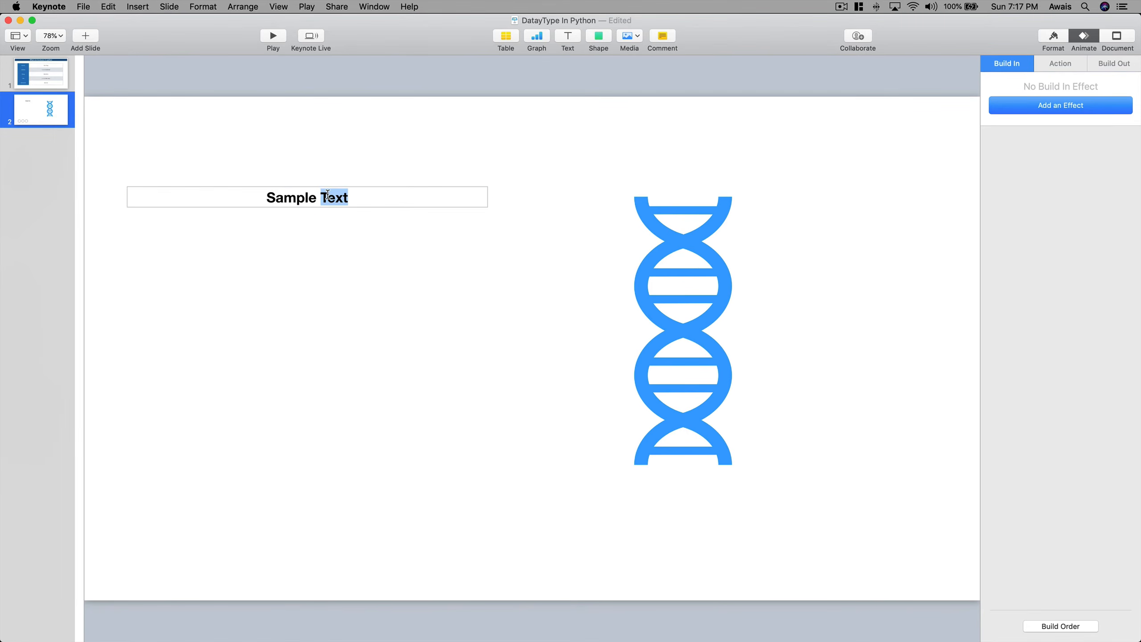
{"action": "left_click", "coordinate": [355, 195]}
{"action": "type", "text": "Sample Text"}
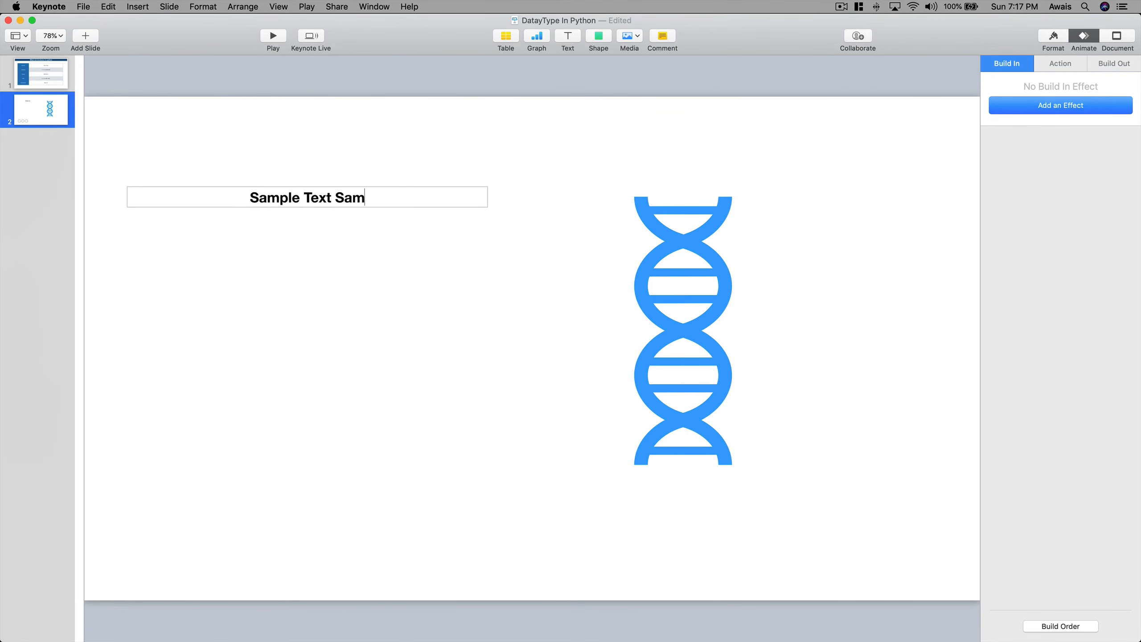
{"action": "type", "text": " Sample Text"}
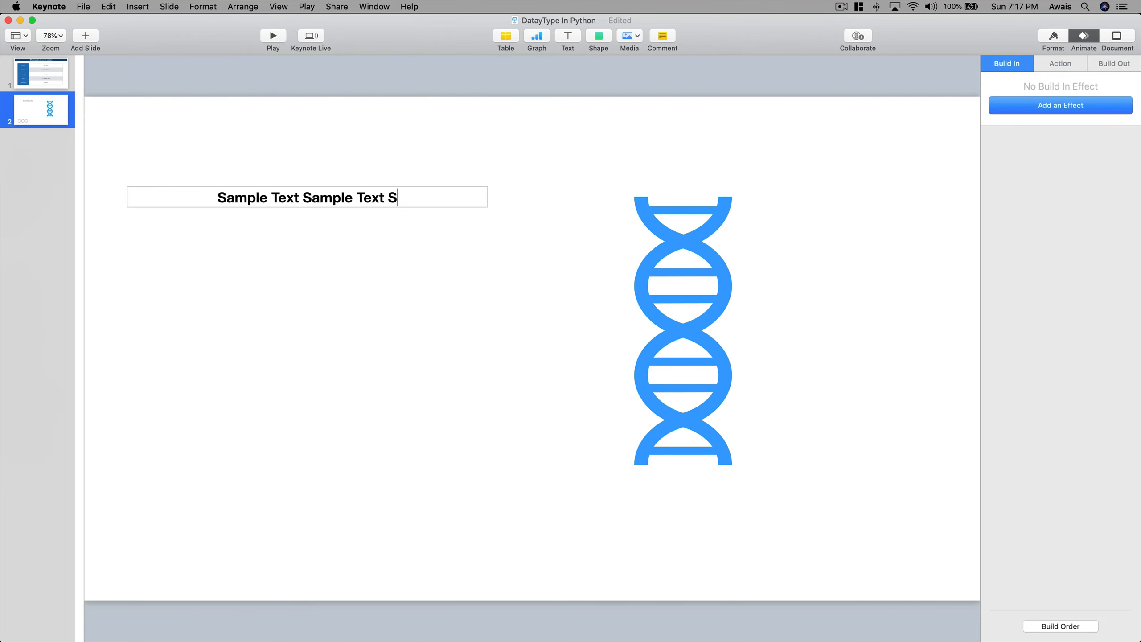
{"action": "left_click", "coordinate": [358, 233]}
- Increase the font size of the whole sample text box by two increments
{"action": "left_click", "coordinate": [441, 194]}
{"action": "key", "text": "super+plus"}
{"action": "key", "text": "super+plus"}
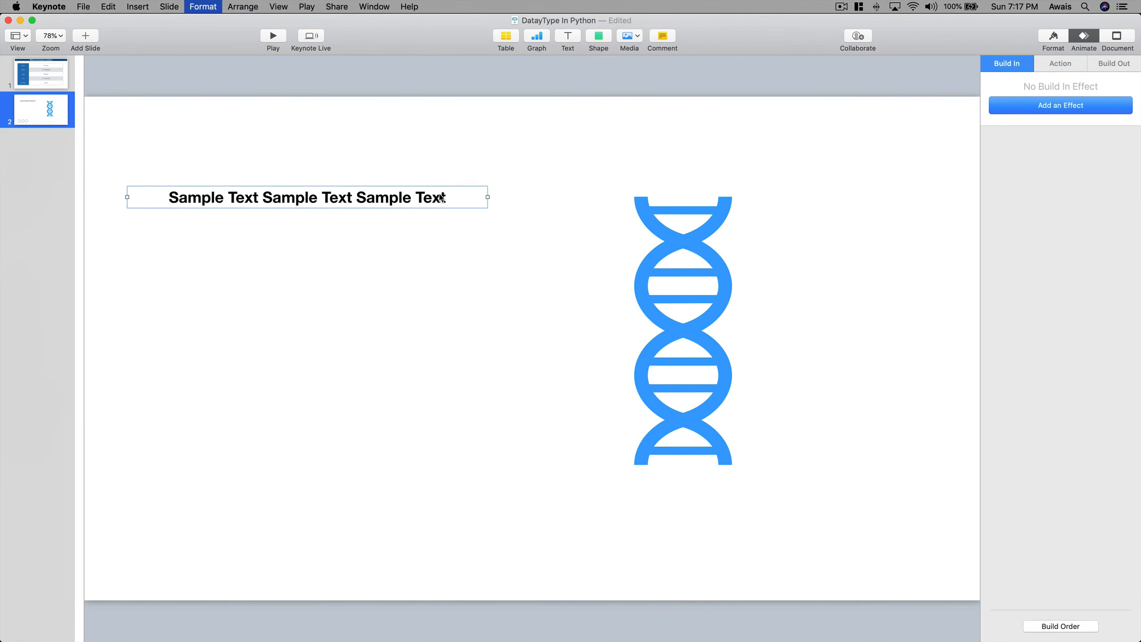
- Enlarge the sample text by eight font size increments and widen its box rightward to just short of the DNA shape
{"action": "key", "text": "super+plus"}
{"action": "key", "text": "super+plus"}
{"action": "key", "text": "super+plus"}
{"action": "key", "text": "super+plus"}
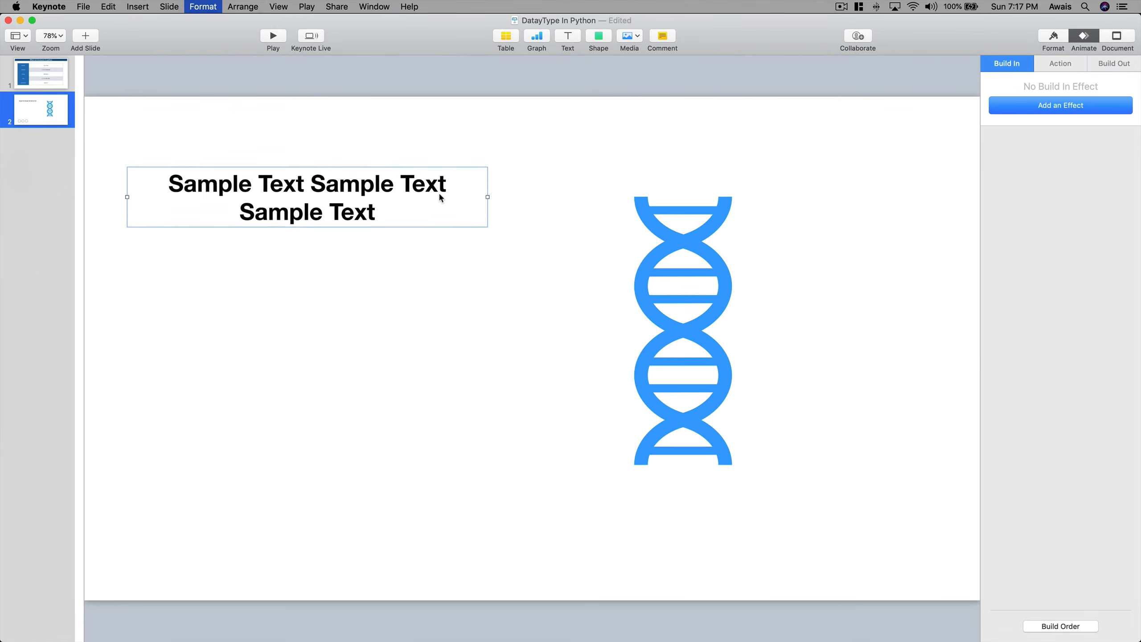
{"action": "key", "text": "super+plus"}
{"action": "key", "text": "super+plus"}
{"action": "key", "text": "super+plus"}
{"action": "key", "text": "super+plus"}
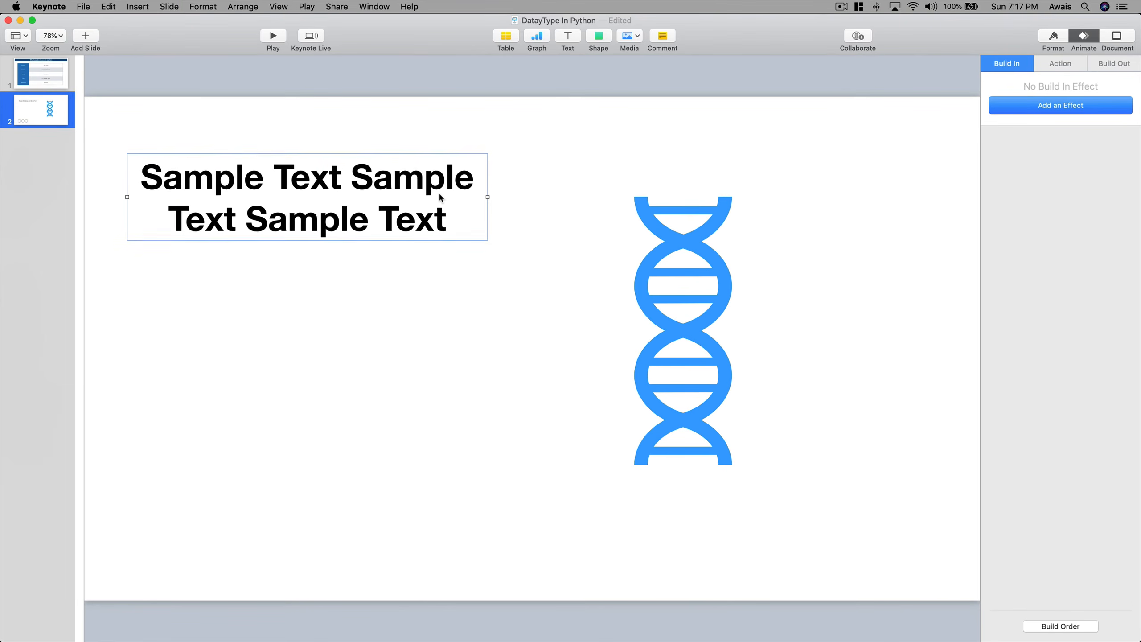
{"action": "left_click_drag", "start_coordinate": [488, 197], "coordinate": [594, 197]}
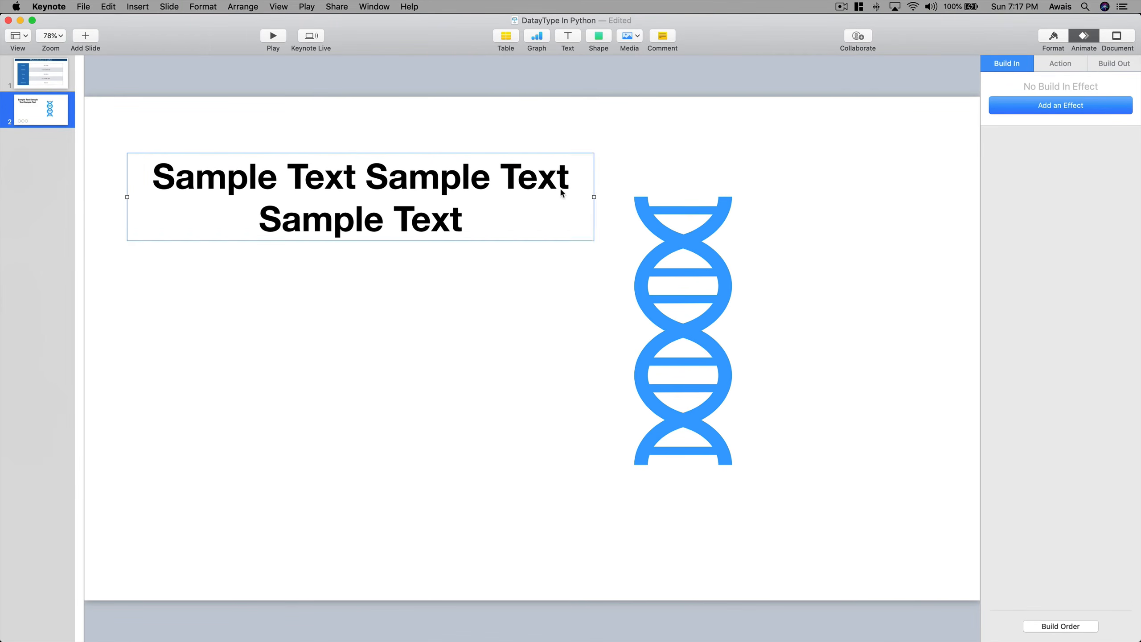
- Apply and preview the Typewriter build-in effect on the sample text, and move the DNA shape toward the slide's upper right corner
{"action": "left_click", "coordinate": [737, 169]}
{"action": "left_click", "coordinate": [1067, 110]}
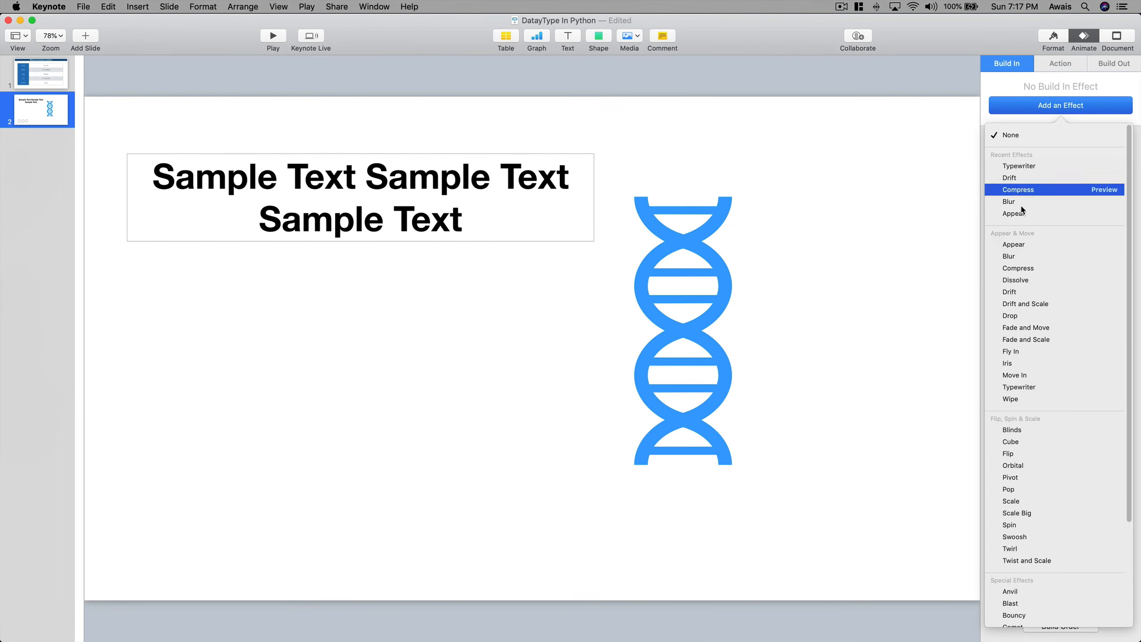
{"action": "left_click", "coordinate": [1036, 166]}
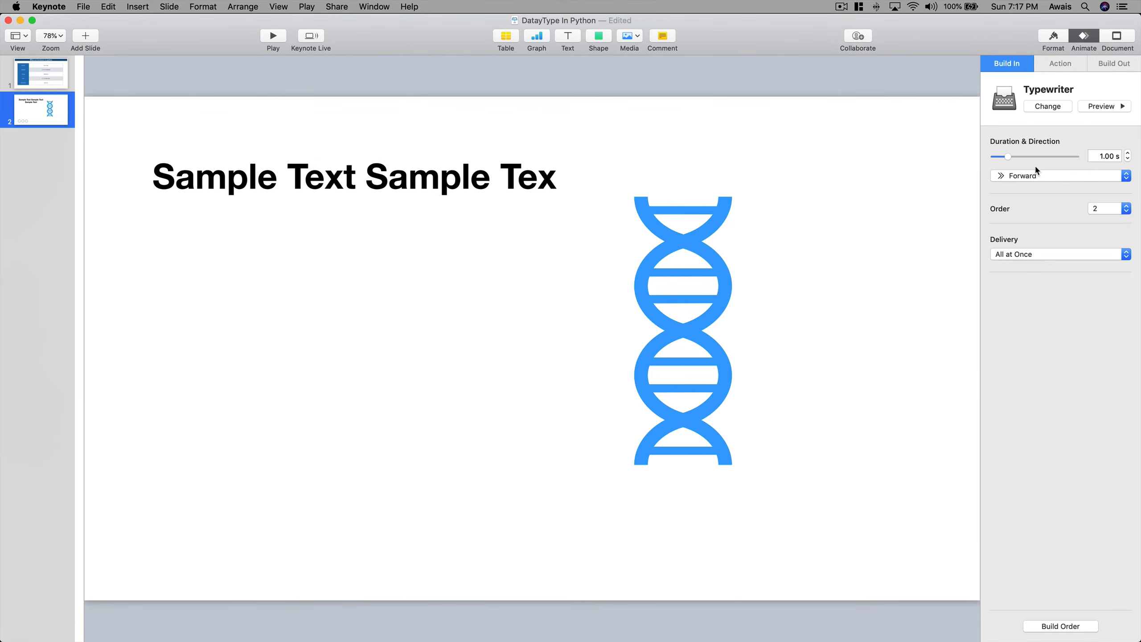
{"action": "left_click", "coordinate": [1086, 107]}
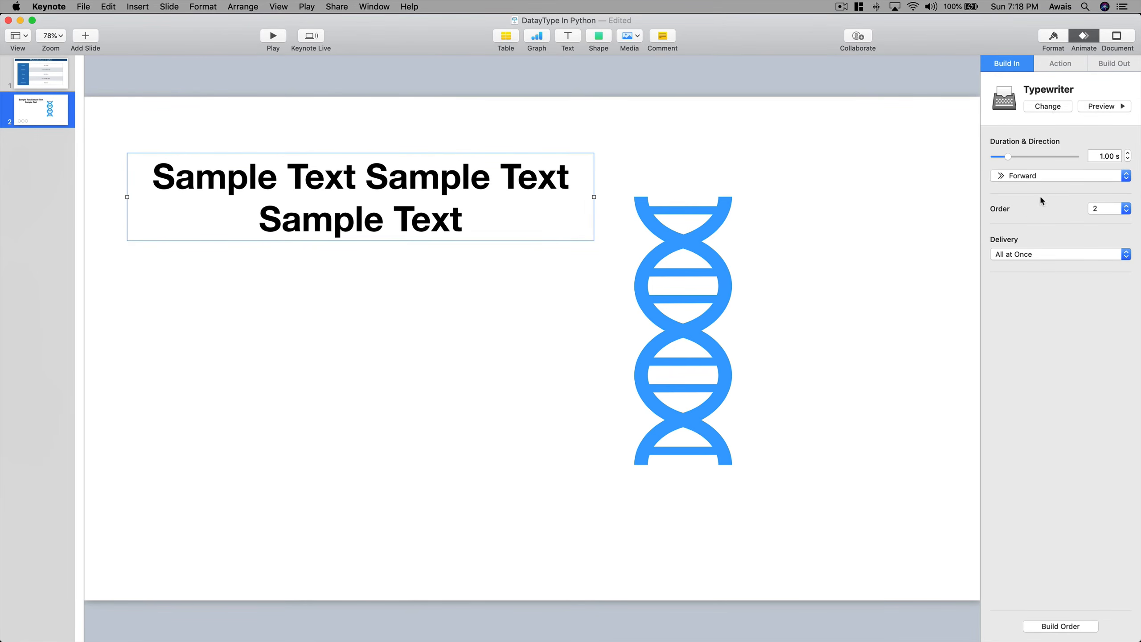
{"action": "left_click_drag", "start_coordinate": [700, 275], "coordinate": [867, 227]}
- Preview the Swoosh and Spin build-in effects on the sample text, keeping Typewriter as its effect
{"action": "left_click", "coordinate": [383, 213]}
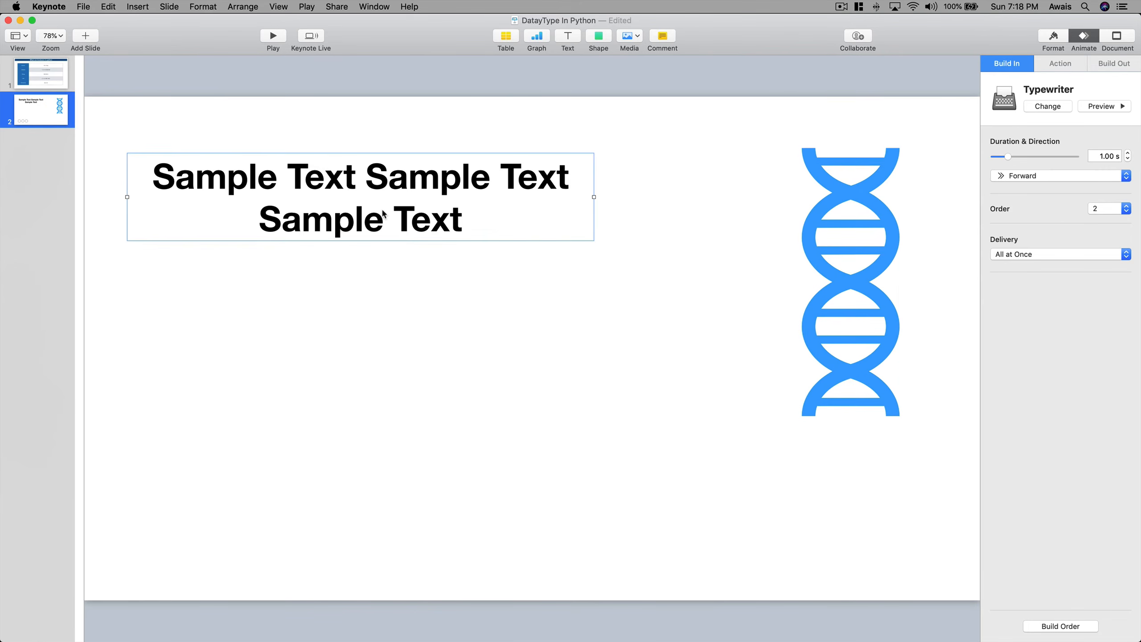
{"action": "left_click", "coordinate": [1032, 109]}
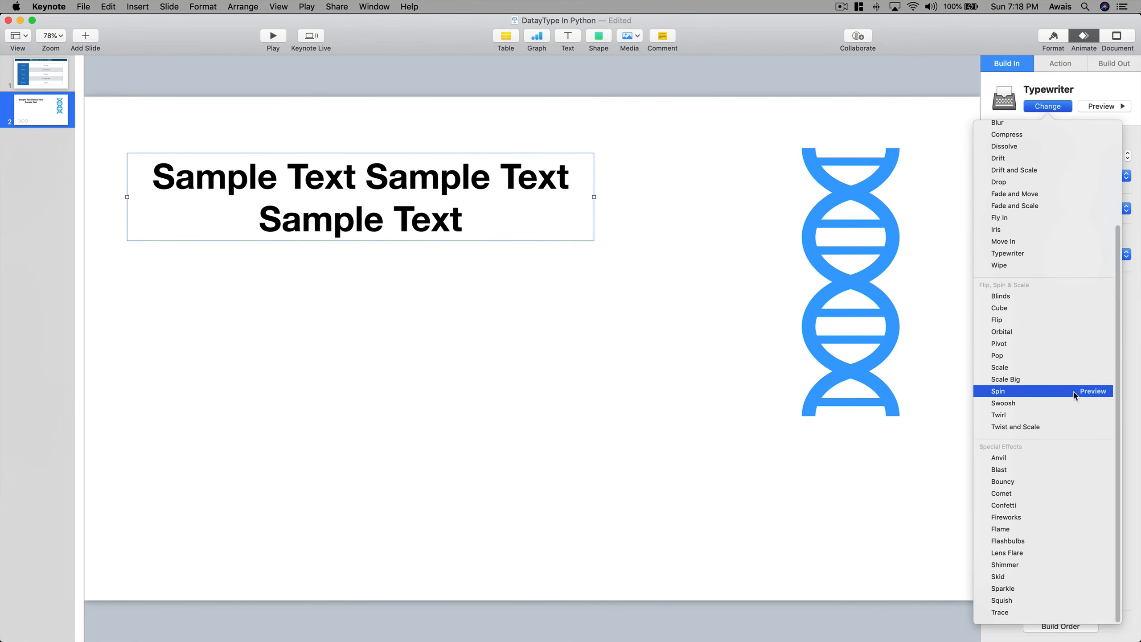
{"action": "left_click", "coordinate": [1092, 404]}
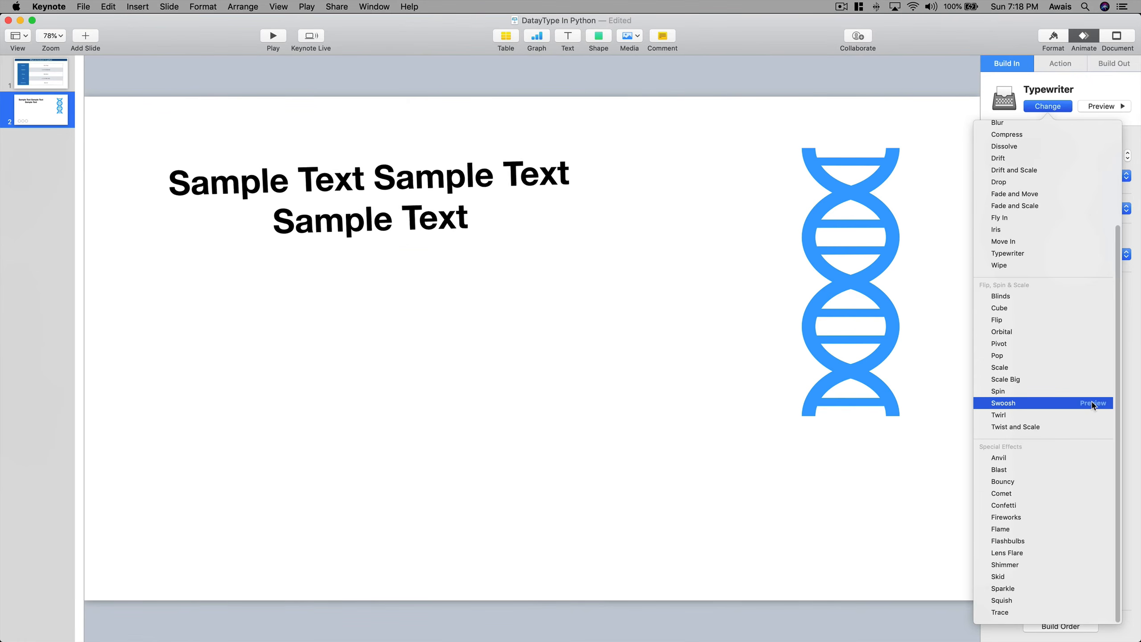
{"action": "left_click", "coordinate": [1092, 392]}
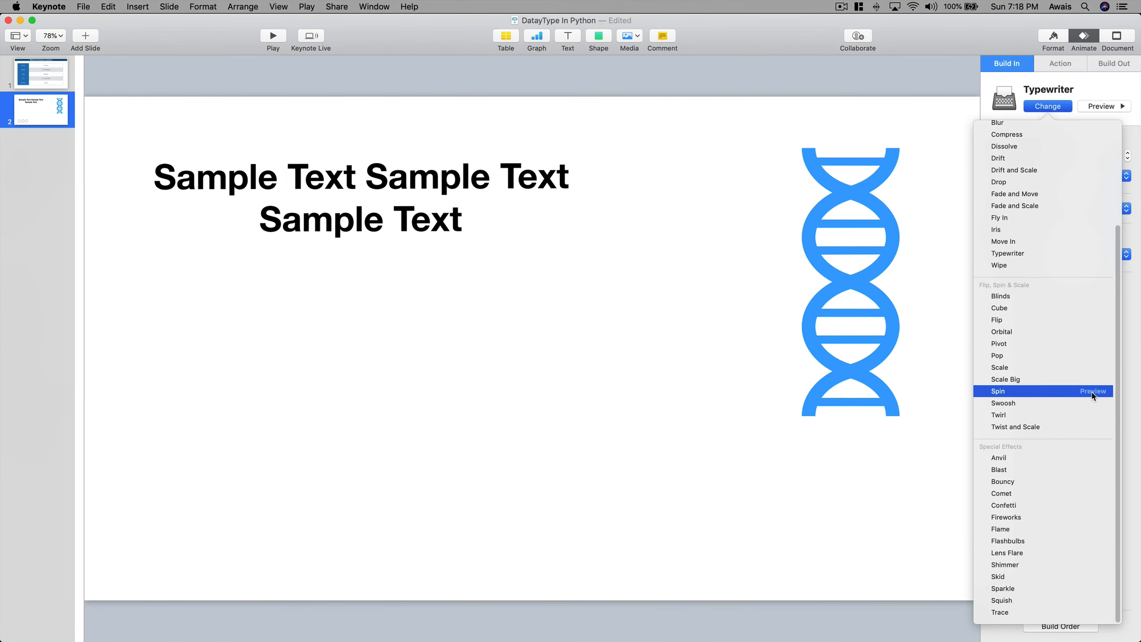
{"action": "left_click", "coordinate": [1007, 254]}
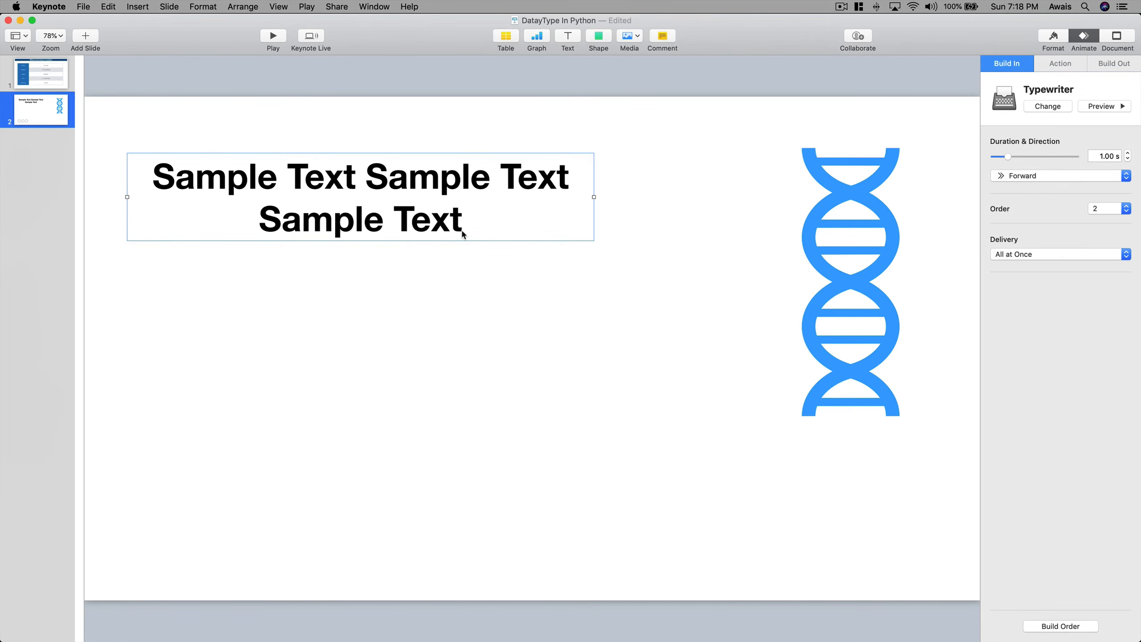
- Search the iTunes music library for "type" and "typing" sounds, and close the media browser
{"action": "left_click", "coordinate": [630, 39]}
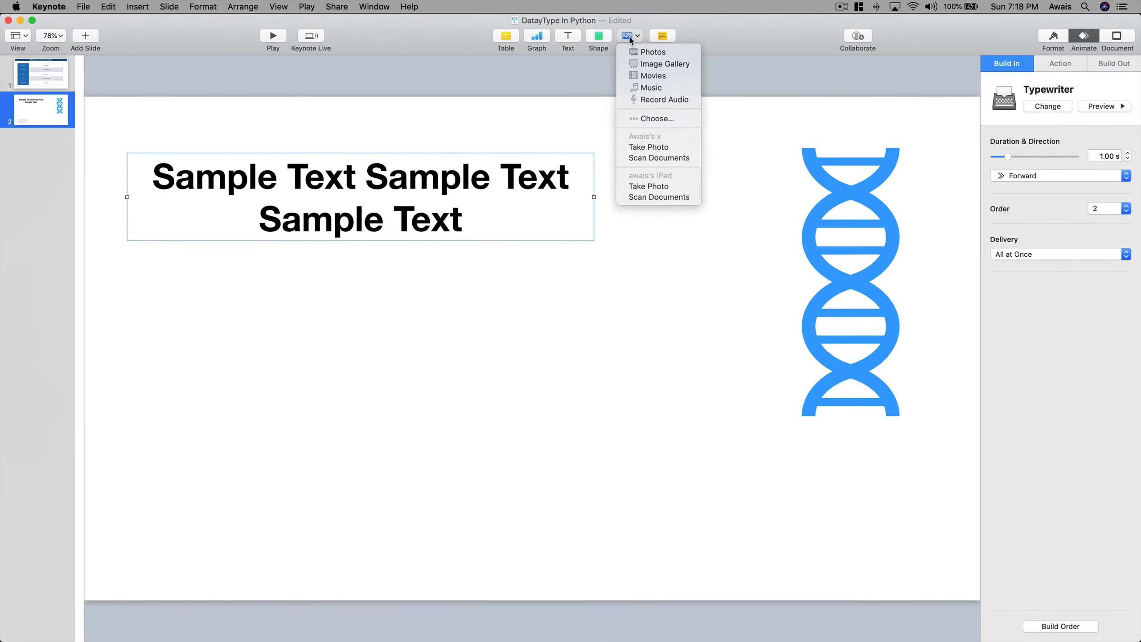
{"action": "left_click", "coordinate": [651, 88]}
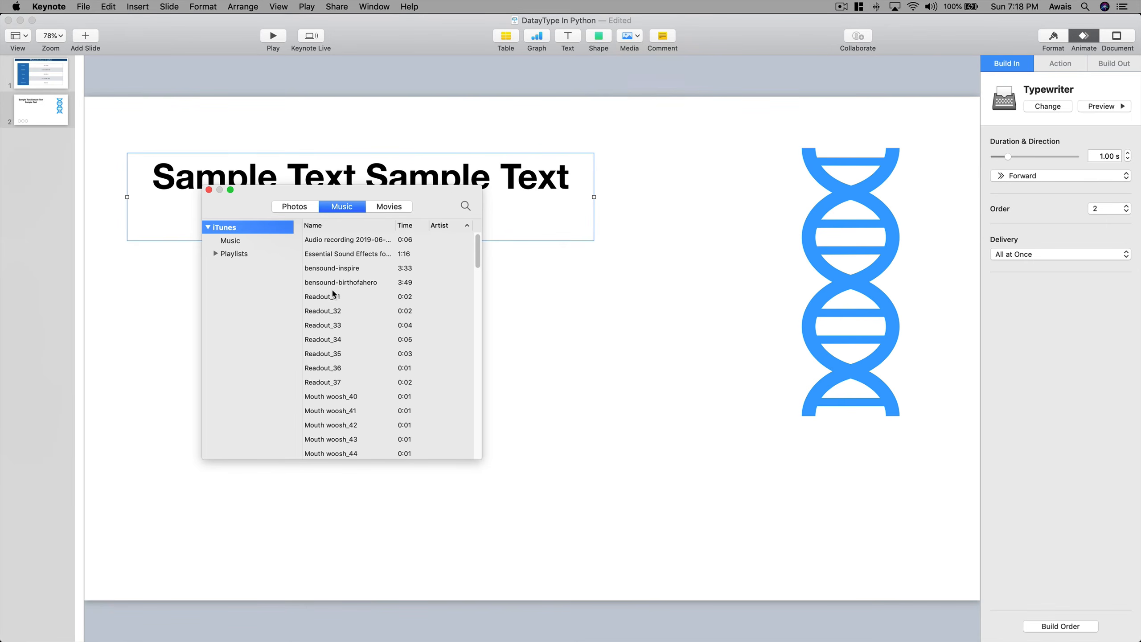
{"action": "left_click", "coordinate": [465, 206]}
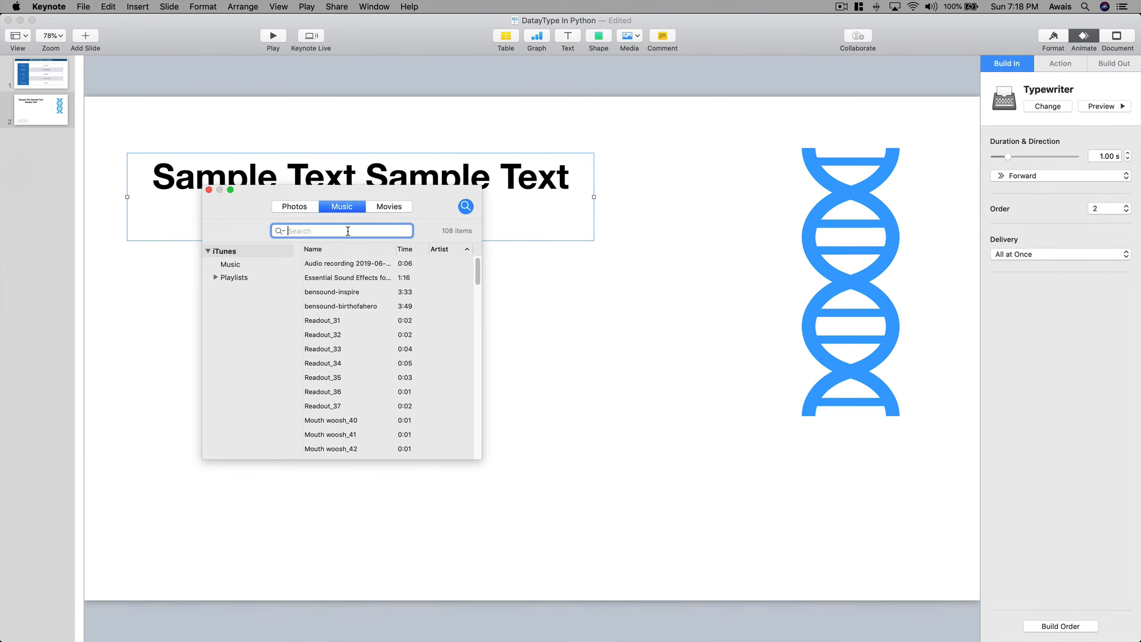
{"action": "type", "text": "type"}
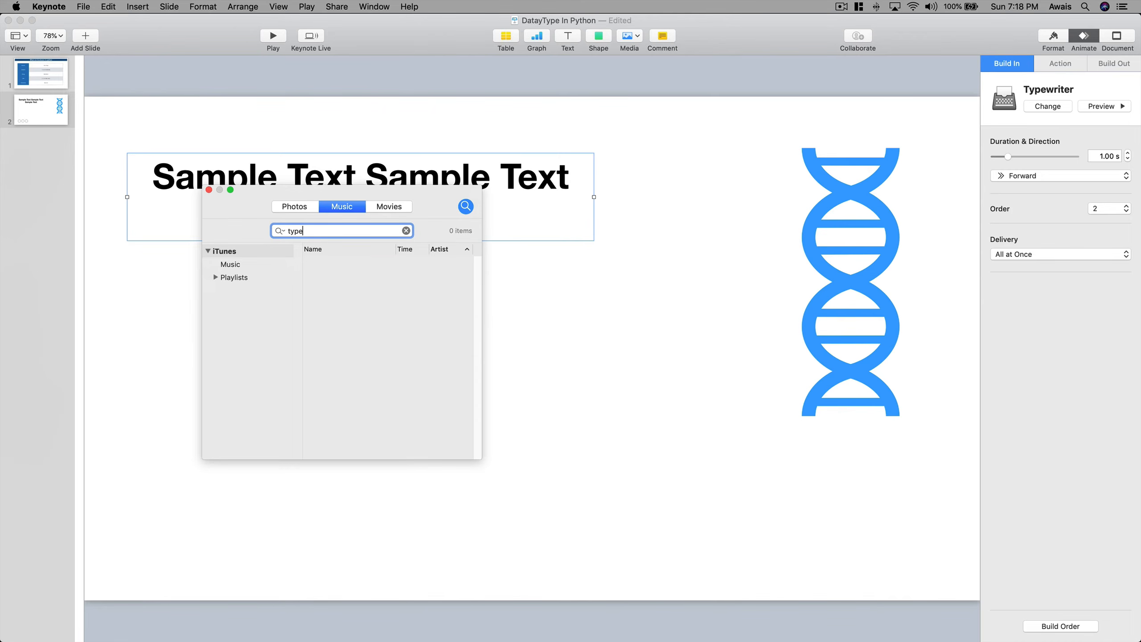
{"action": "key", "text": "super+a"}
{"action": "left_click", "coordinate": [238, 263]}
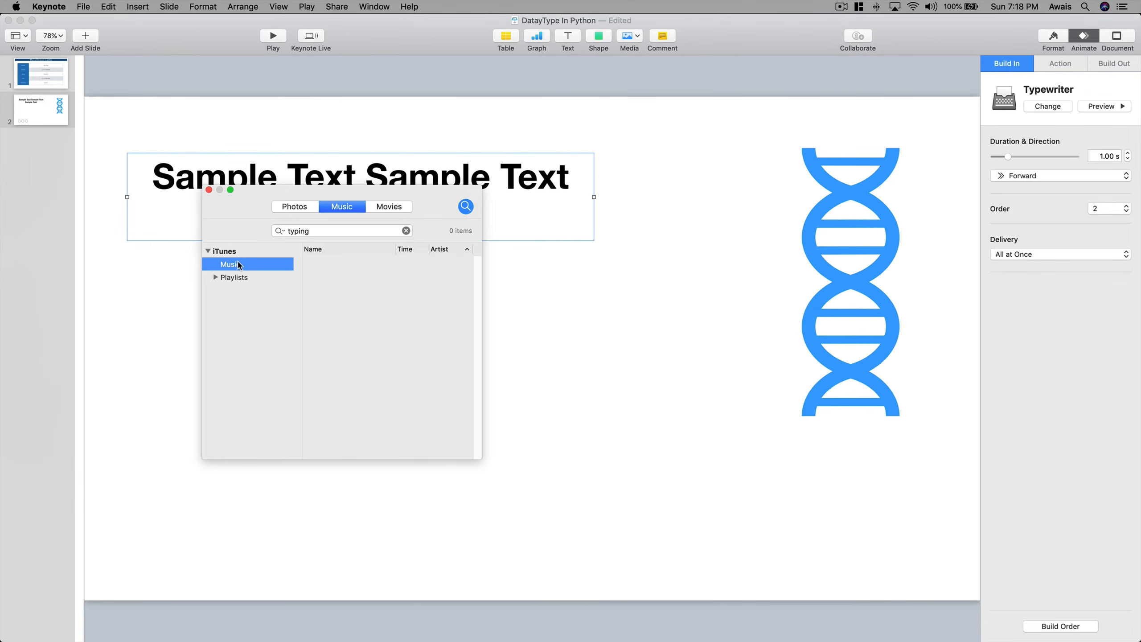
{"action": "left_click", "coordinate": [319, 230]}
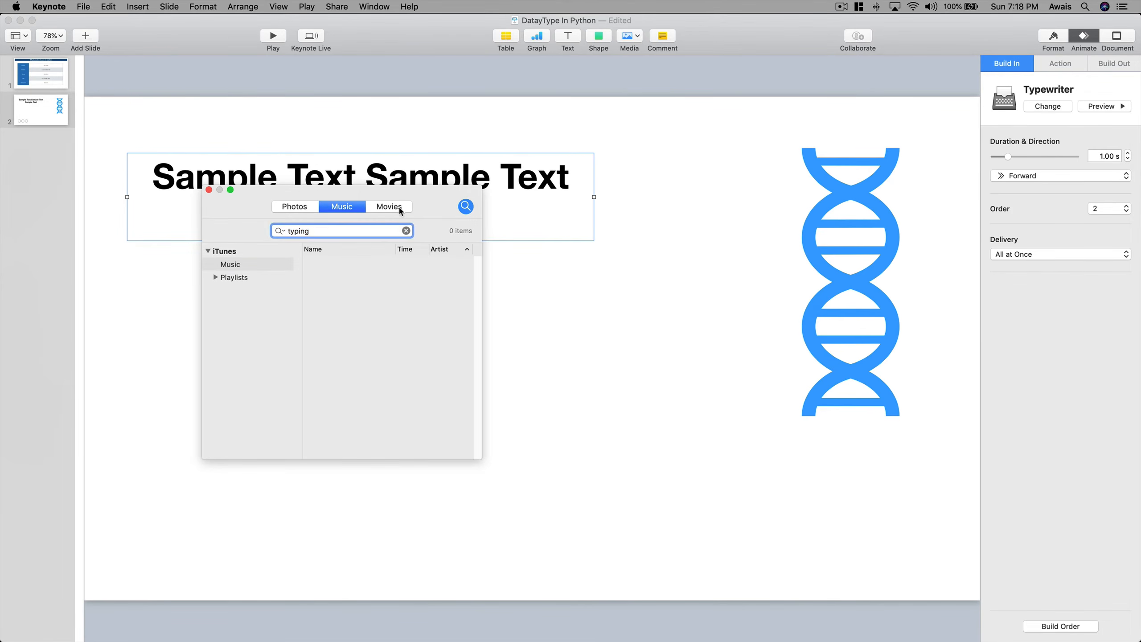
{"action": "left_click", "coordinate": [209, 190]}
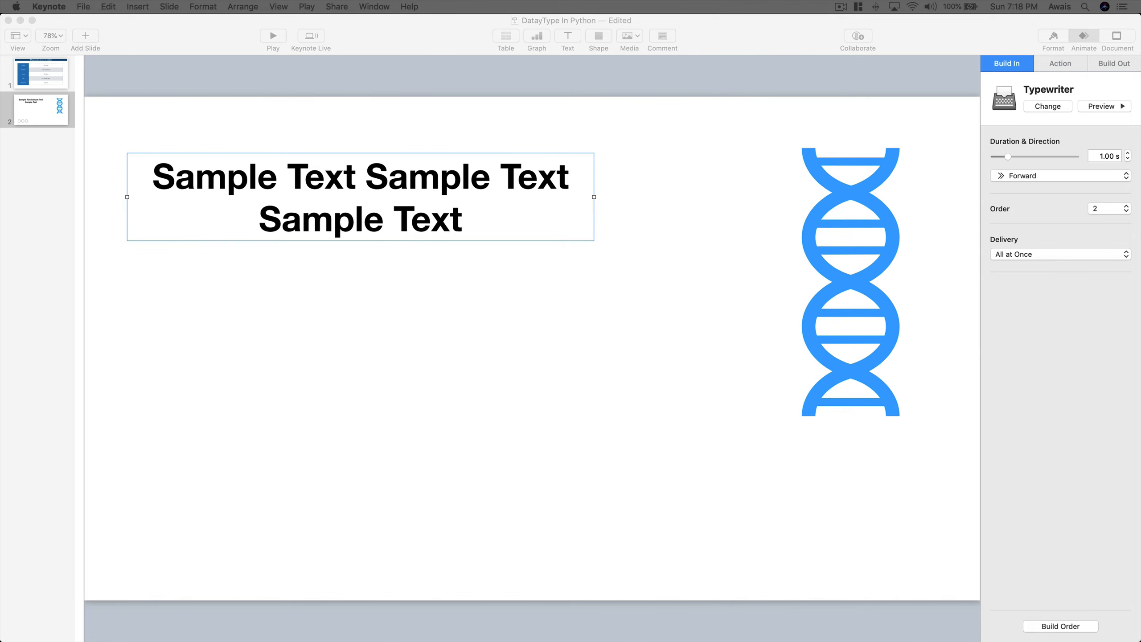
- Place an audio clip over the start of the sample text's first line and play the slide to check it
{"action": "left_click", "coordinate": [266, 359]}
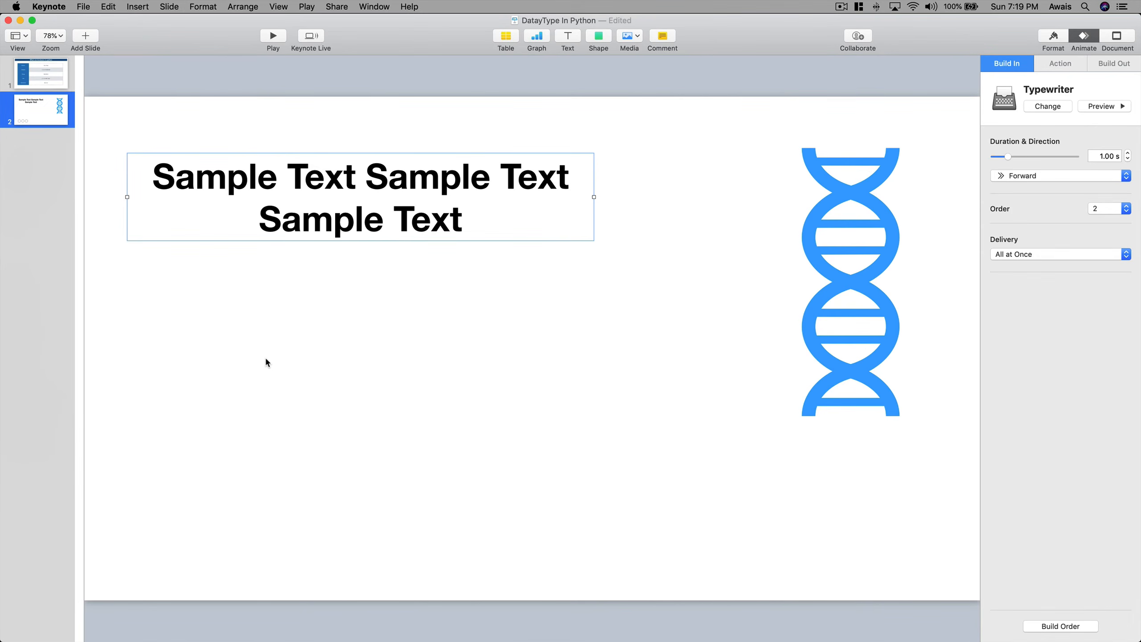
{"action": "left_click_drag", "start_coordinate": [541, 363], "coordinate": [176, 179]}
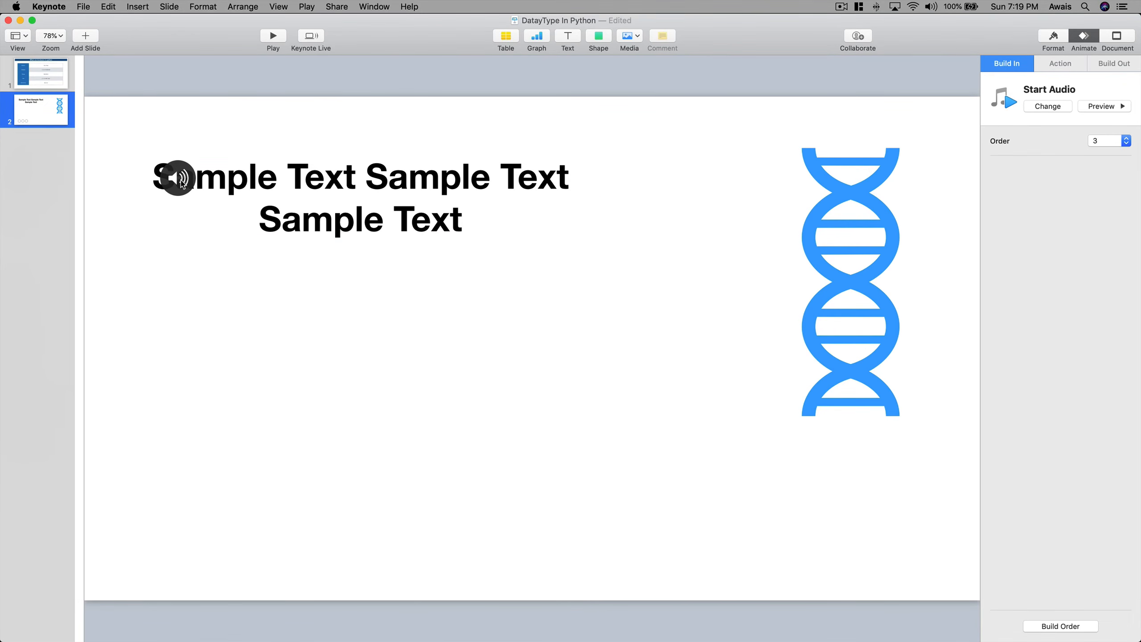
{"action": "left_click", "coordinate": [238, 252]}
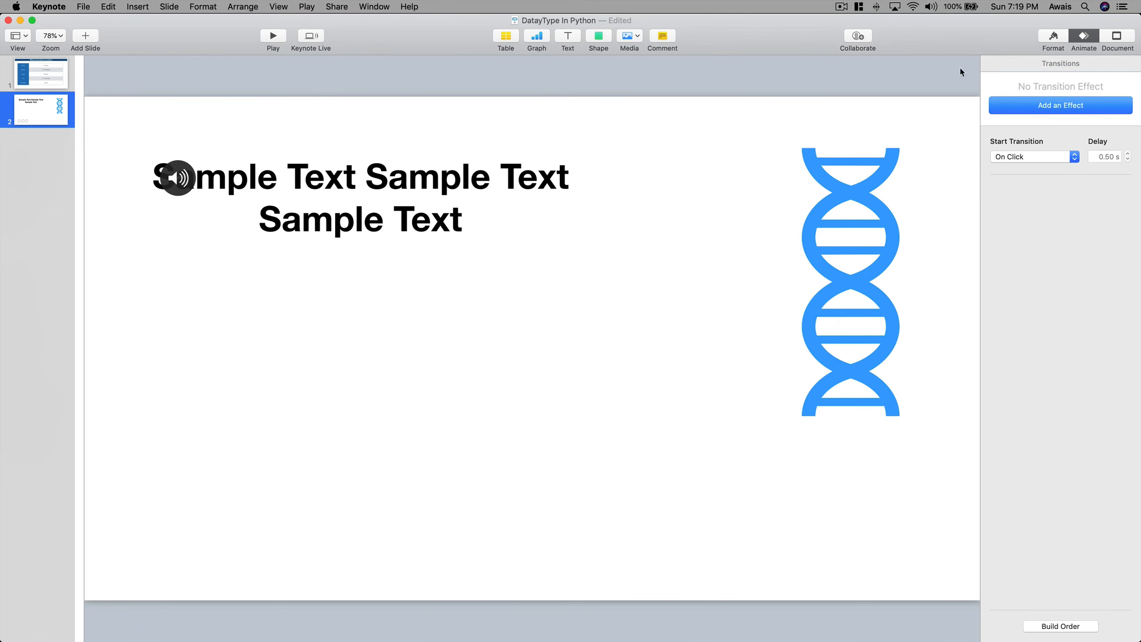
{"action": "left_click", "coordinate": [274, 36]}
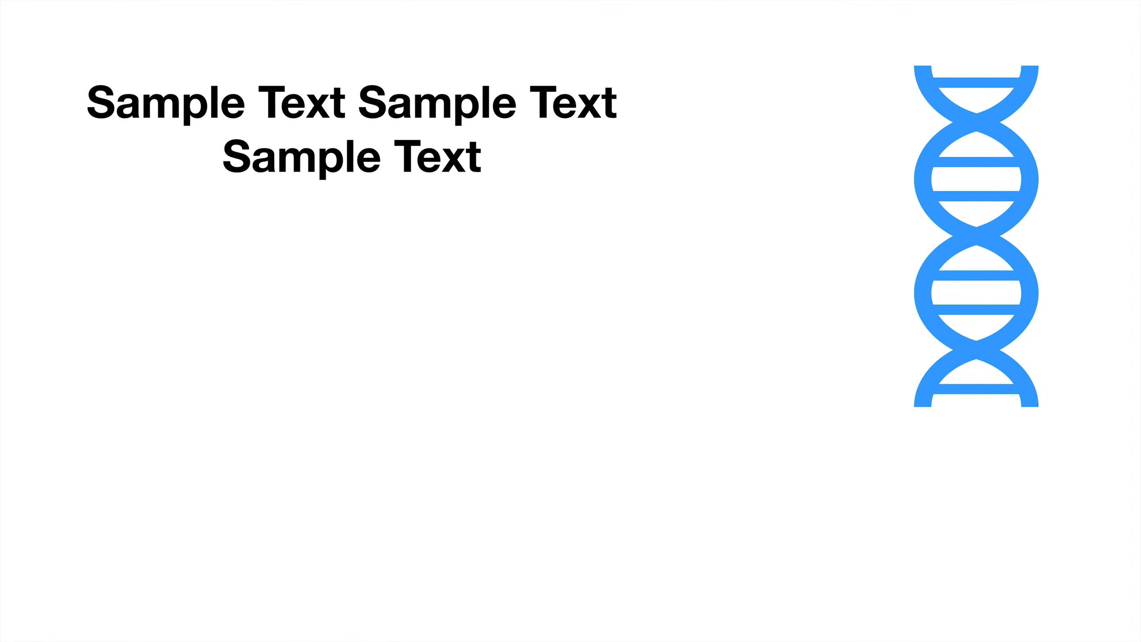
{"action": "key", "text": "Escape"}
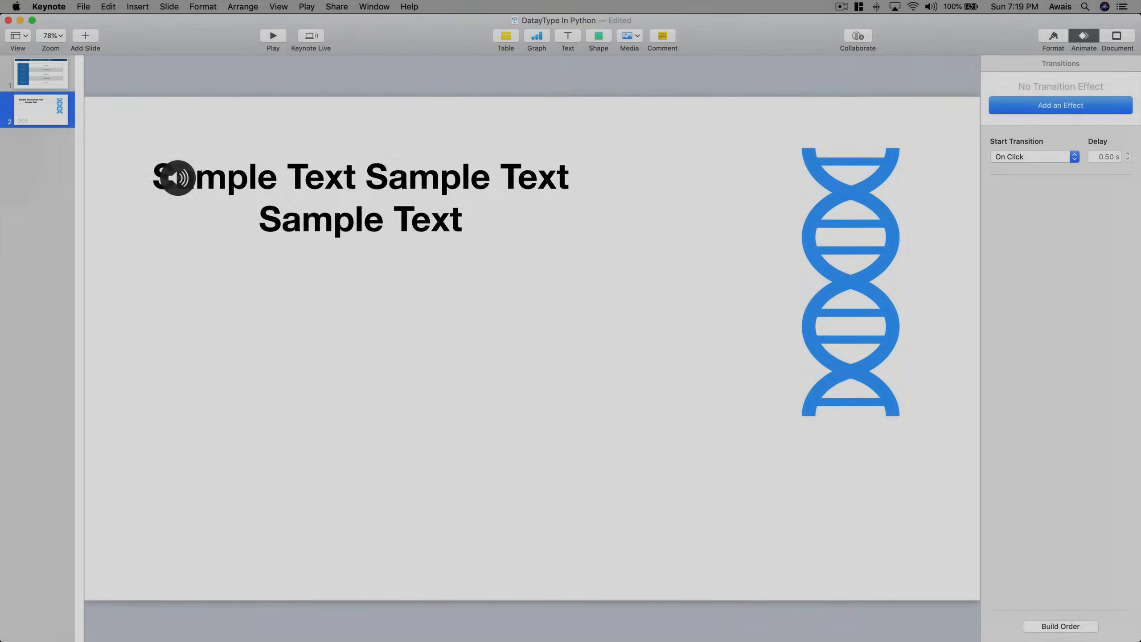
- Move the audio clip's icon down beside the start of the sample text's second line
{"action": "left_click", "coordinate": [176, 180]}
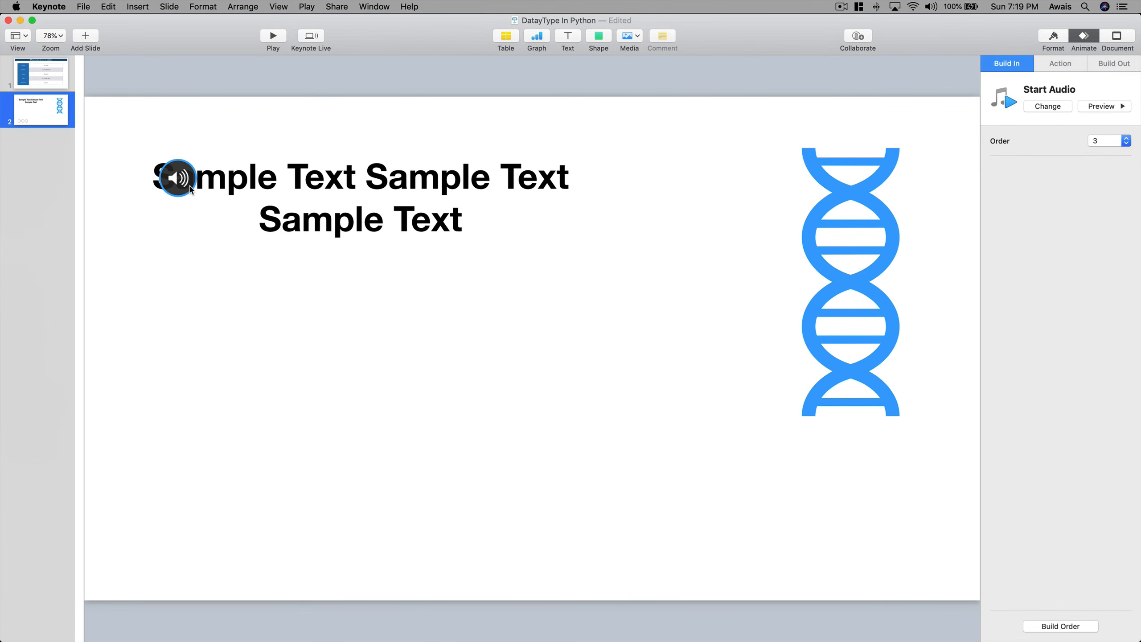
{"action": "left_click_drag", "start_coordinate": [176, 184], "coordinate": [179, 211]}
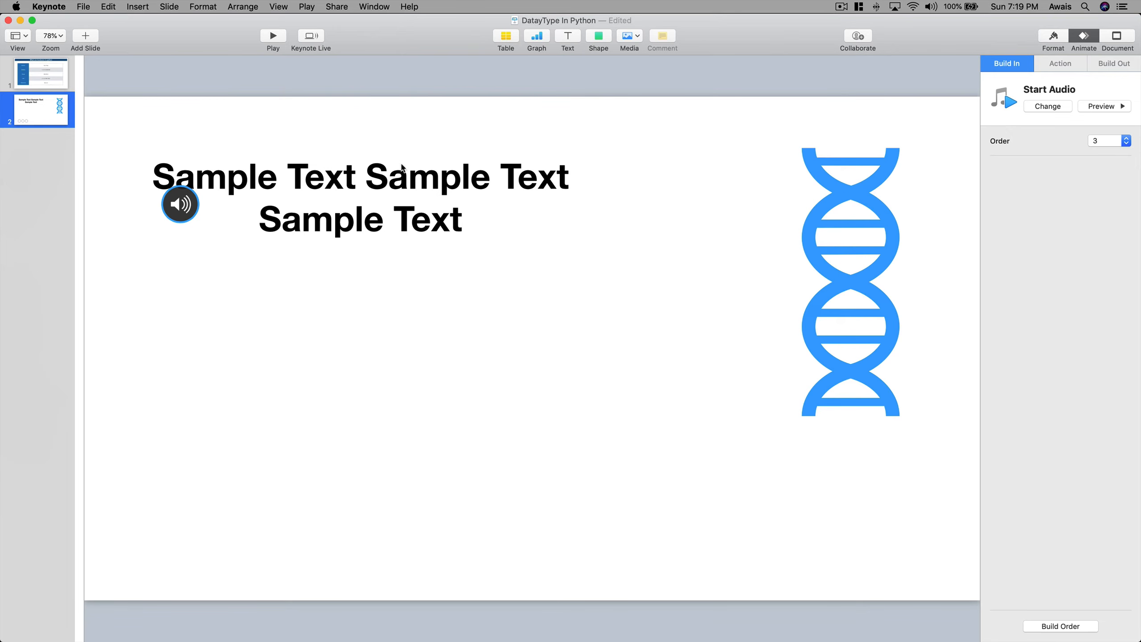
{"action": "left_click", "coordinate": [1067, 71]}
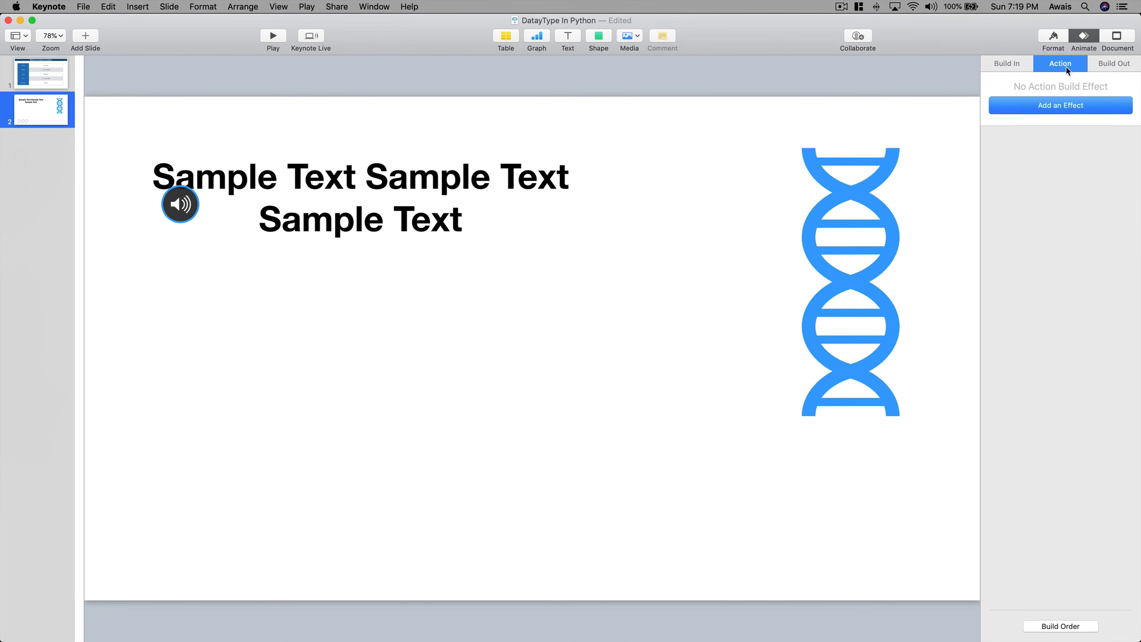
{"action": "left_click_drag", "start_coordinate": [177, 224], "coordinate": [178, 232]}
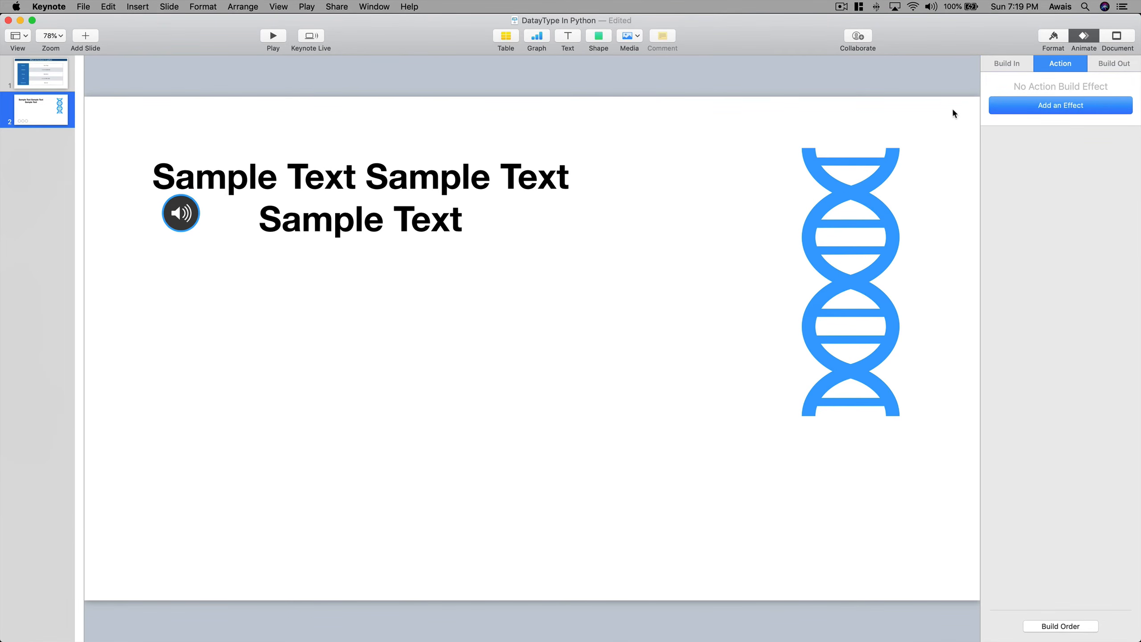
- Add a Bounce action to the sample text and a Pop action after it
{"action": "left_click", "coordinate": [385, 185]}
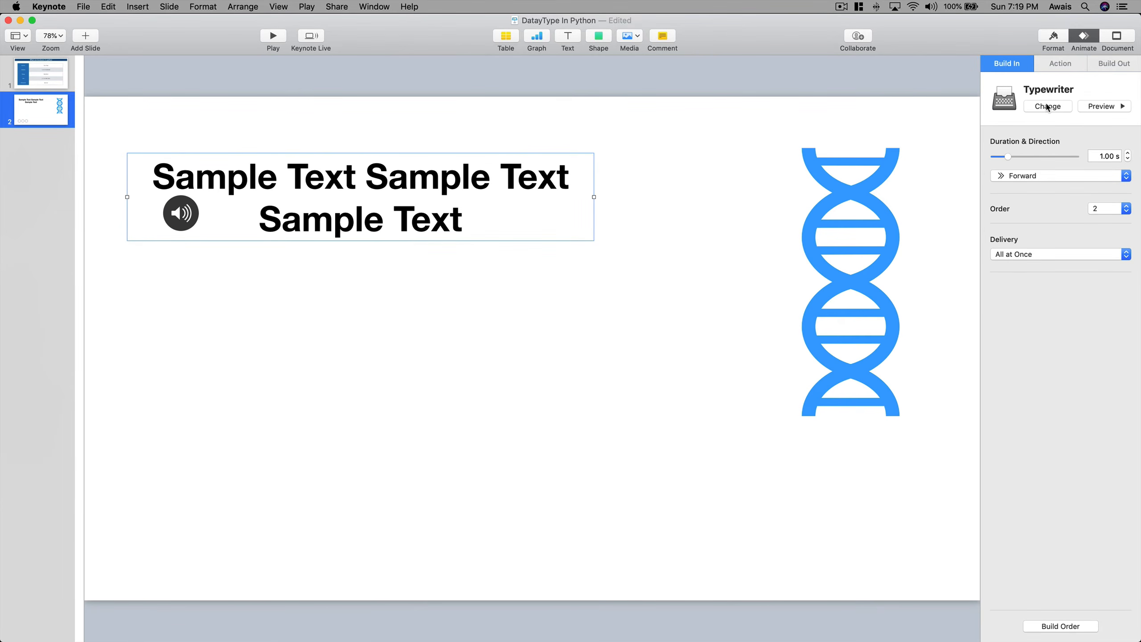
{"action": "left_click", "coordinate": [1057, 67]}
{"action": "left_click", "coordinate": [1067, 114]}
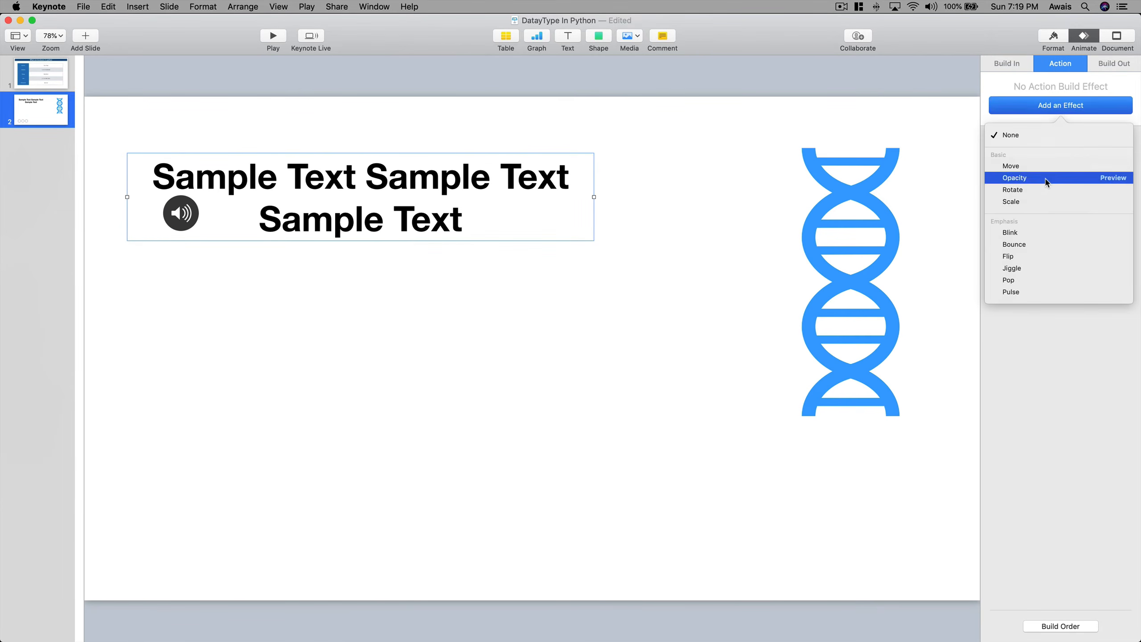
{"action": "left_click", "coordinate": [1037, 244]}
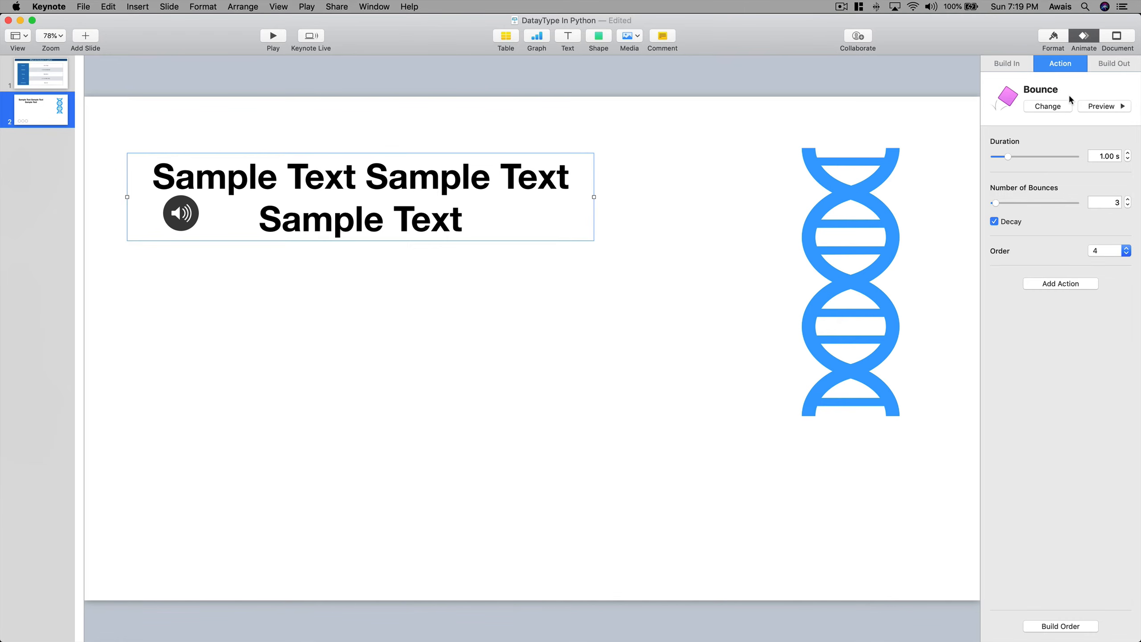
{"action": "left_click", "coordinate": [1073, 287]}
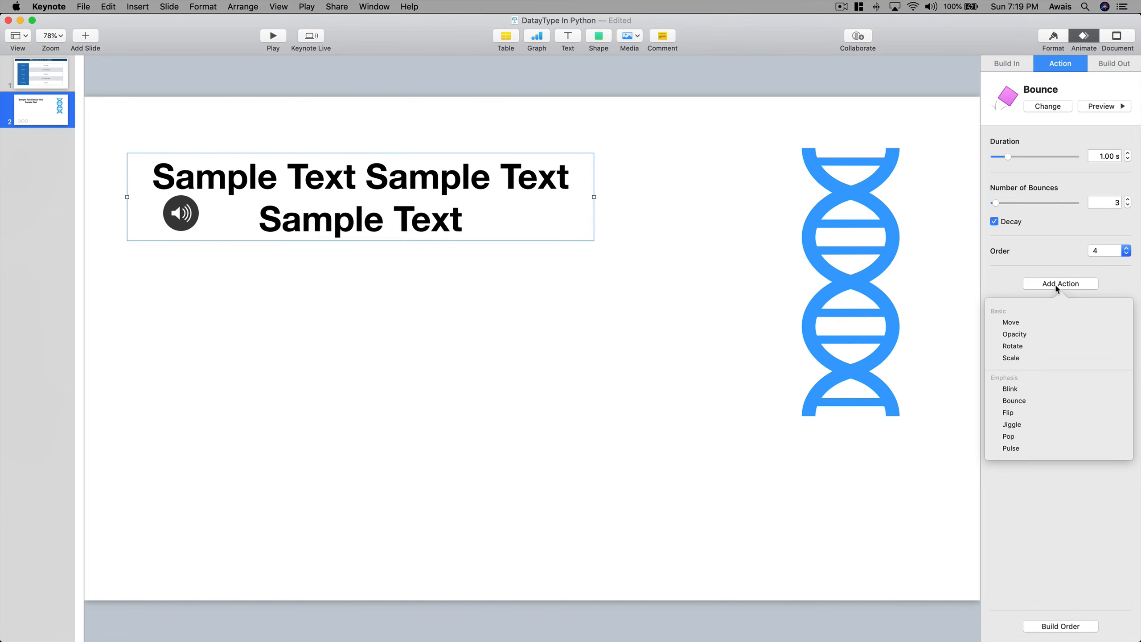
{"action": "left_click", "coordinate": [1038, 437]}
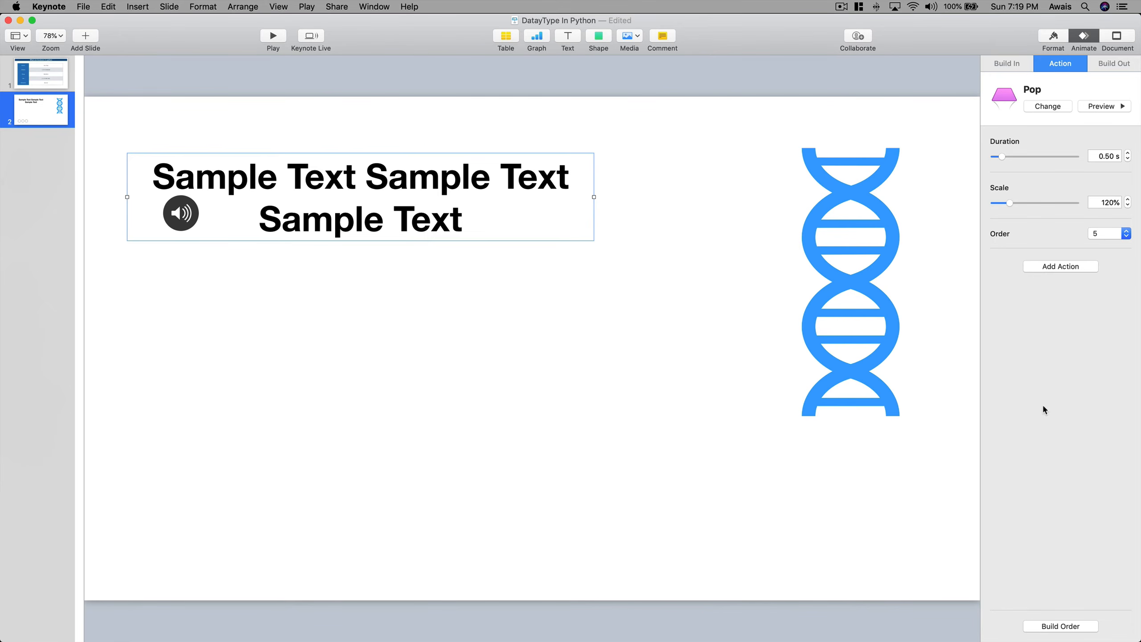
- Reselect the sample text and review its build-in effect and its multiple actions
{"action": "left_click", "coordinate": [550, 282]}
{"action": "left_click", "coordinate": [427, 216]}
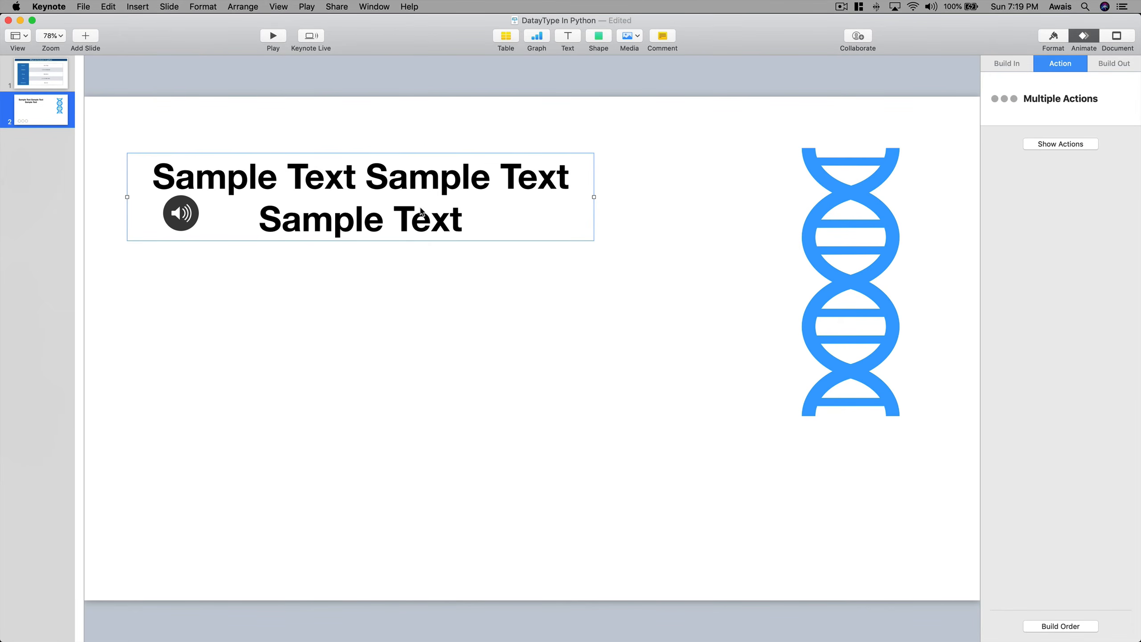
{"action": "left_click", "coordinate": [1017, 65]}
{"action": "left_click", "coordinate": [1057, 65]}
{"action": "left_click", "coordinate": [1051, 145]}
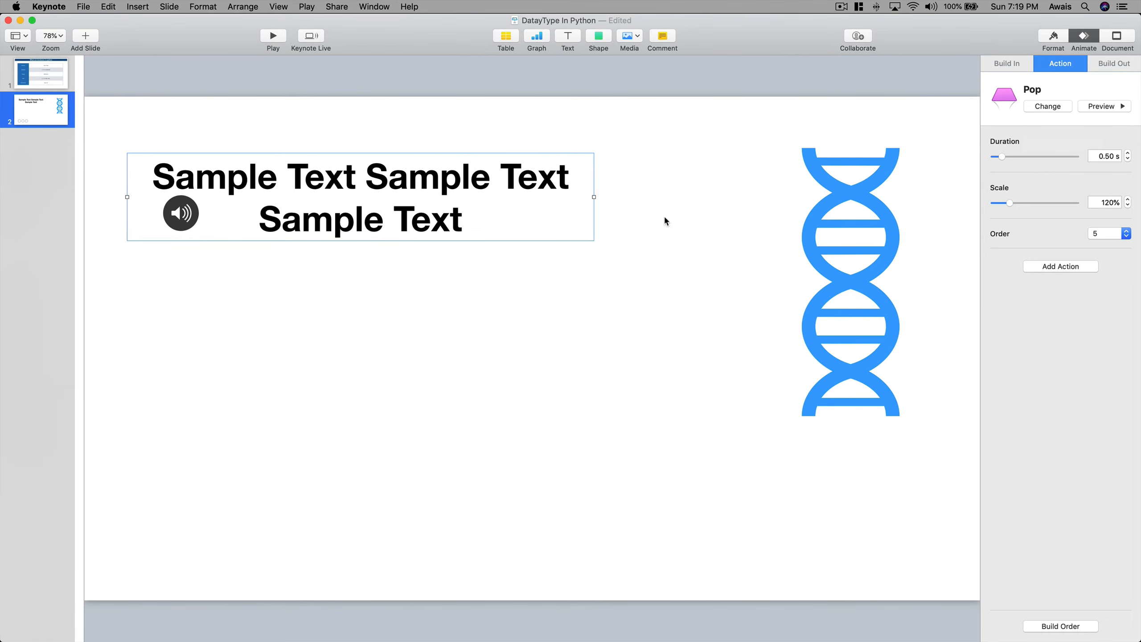
{"action": "left_click", "coordinate": [512, 249]}
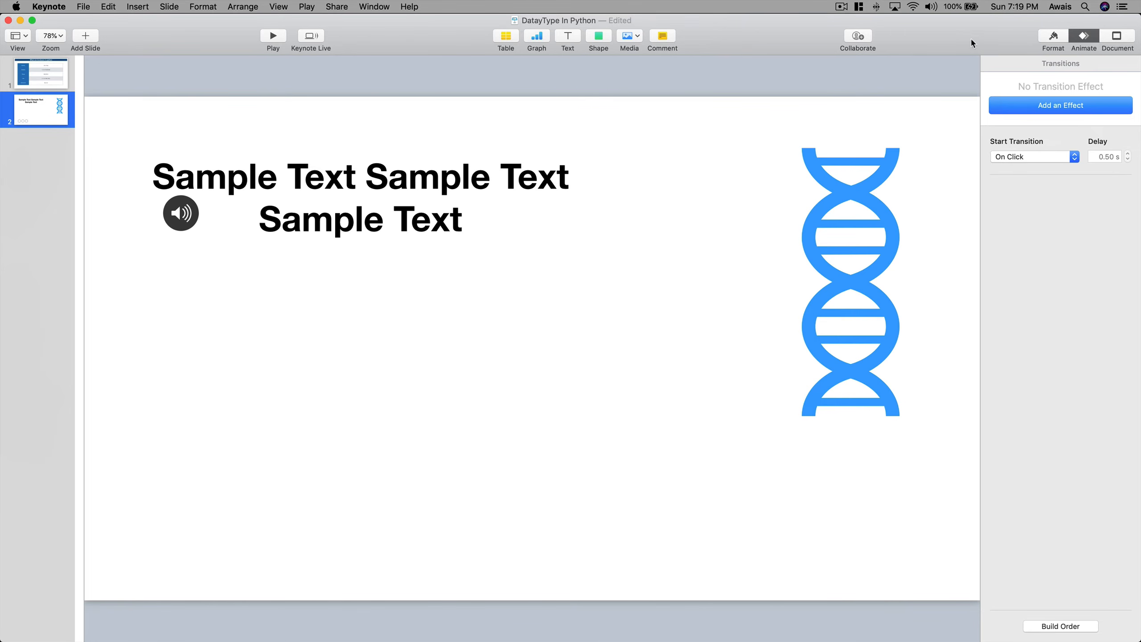
- Play the slide to check its current animations, and select the audio clip on it
{"action": "left_click", "coordinate": [274, 37]}
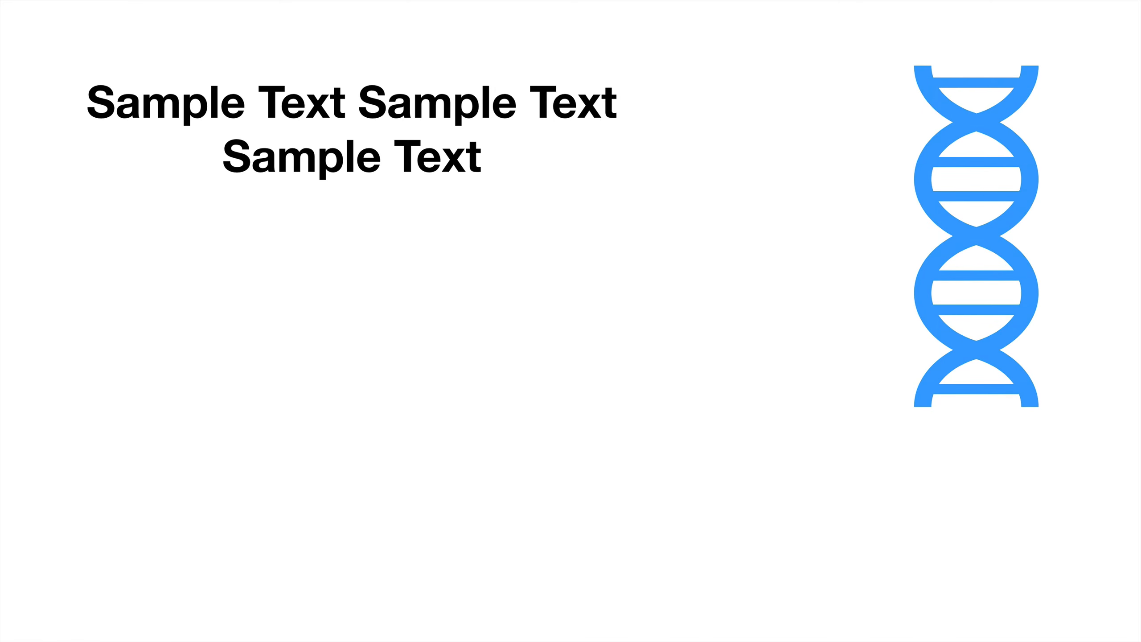
{"action": "key", "text": "Escape"}
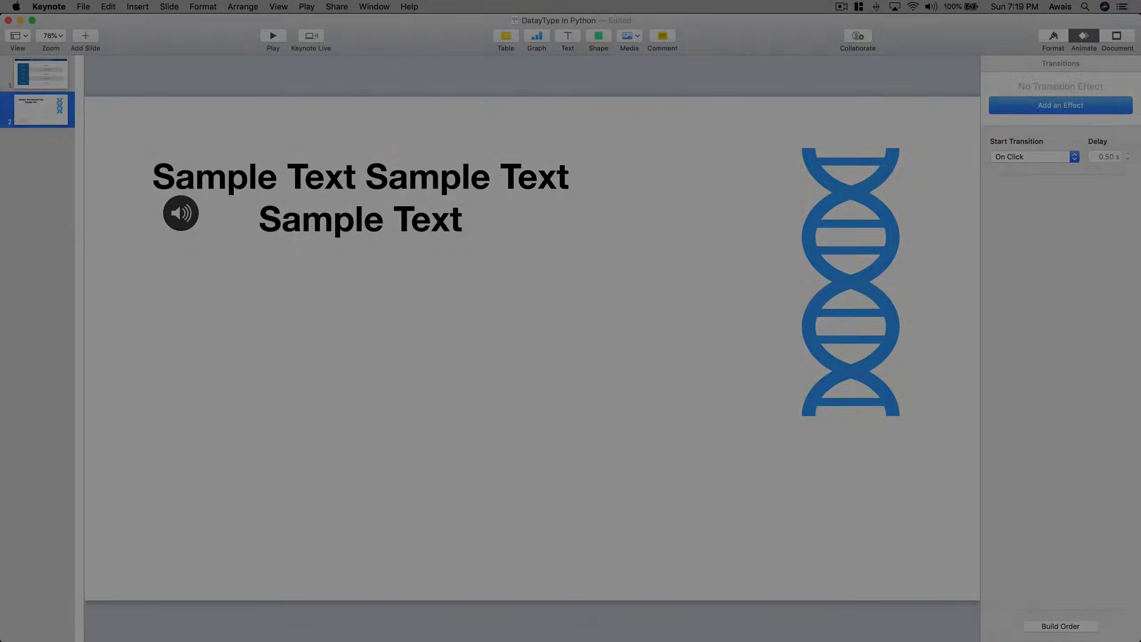
{"action": "left_click", "coordinate": [191, 219]}
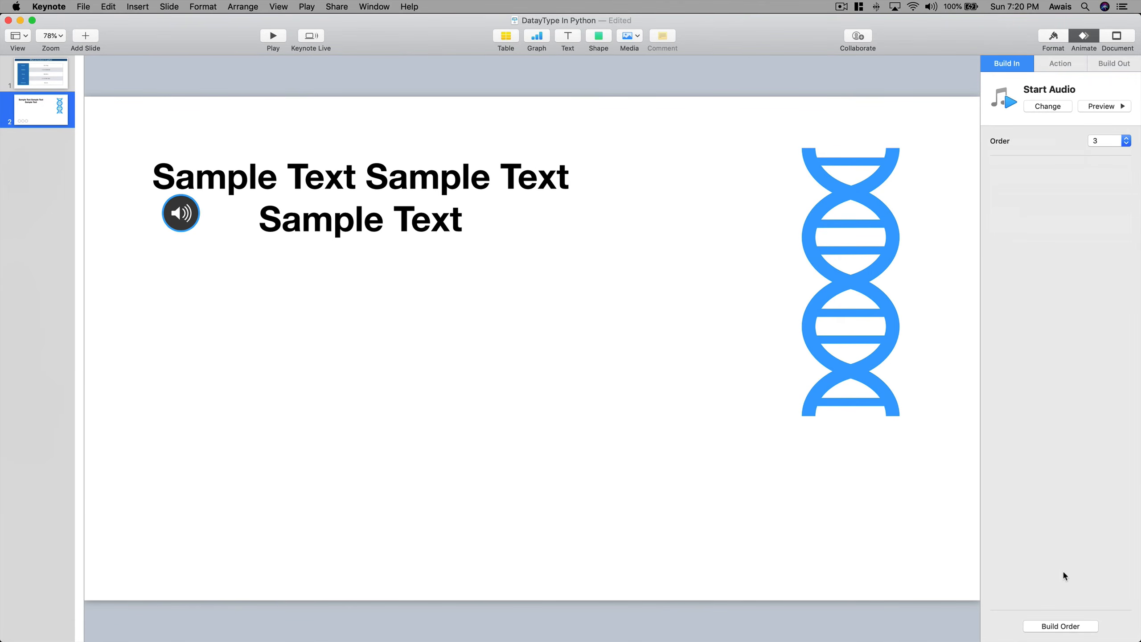
- Open the slide's build order list and delete the DNA shape's Typewriter build from it
{"action": "left_click", "coordinate": [1056, 627]}
{"action": "left_click_drag", "start_coordinate": [1030, 242], "coordinate": [606, 111]}
{"action": "left_click", "coordinate": [611, 260]}
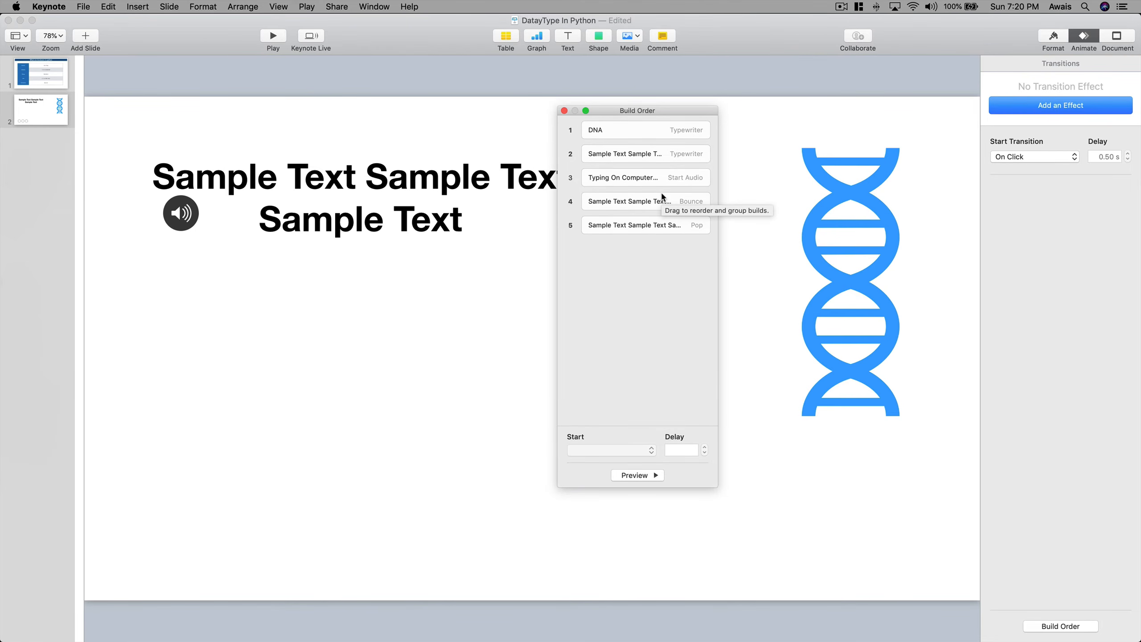
{"action": "left_click", "coordinate": [651, 129]}
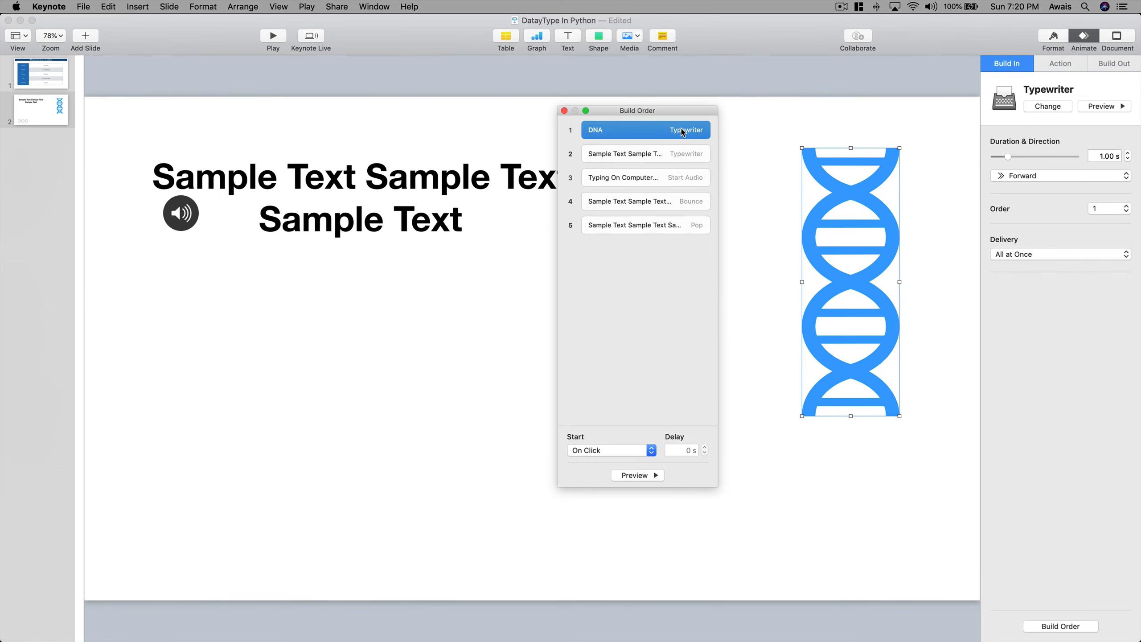
{"action": "key", "text": "BackSpace"}
- Preview the sample text's Typewriter build and check the audio clip's Start Audio build in the build order
{"action": "left_click", "coordinate": [624, 131]}
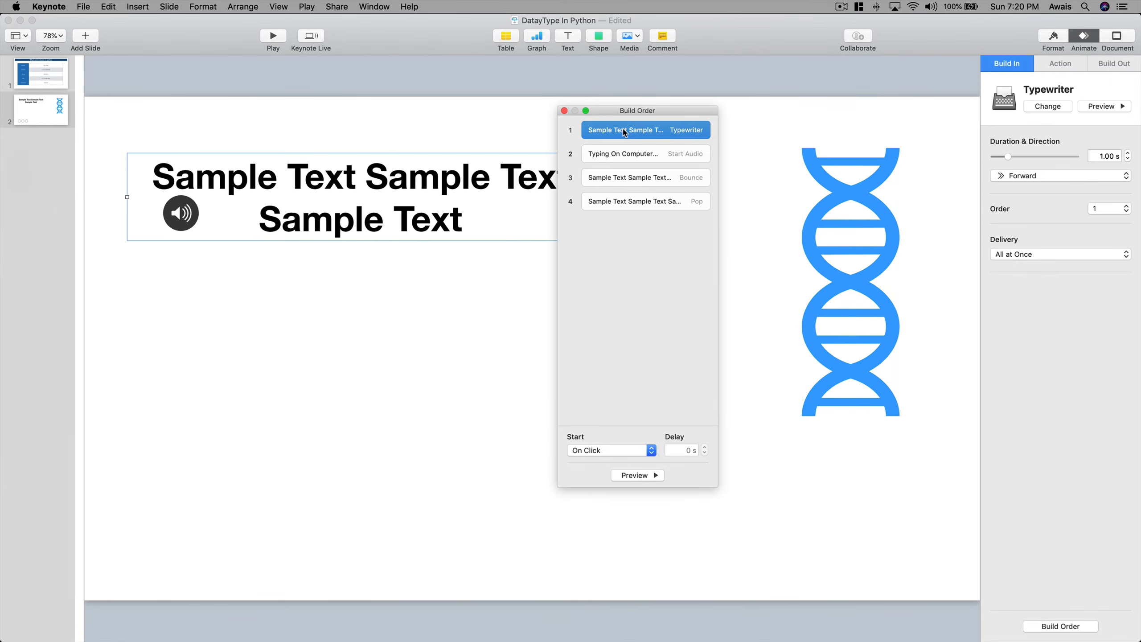
{"action": "left_click", "coordinate": [655, 476]}
{"action": "left_click", "coordinate": [633, 157]}
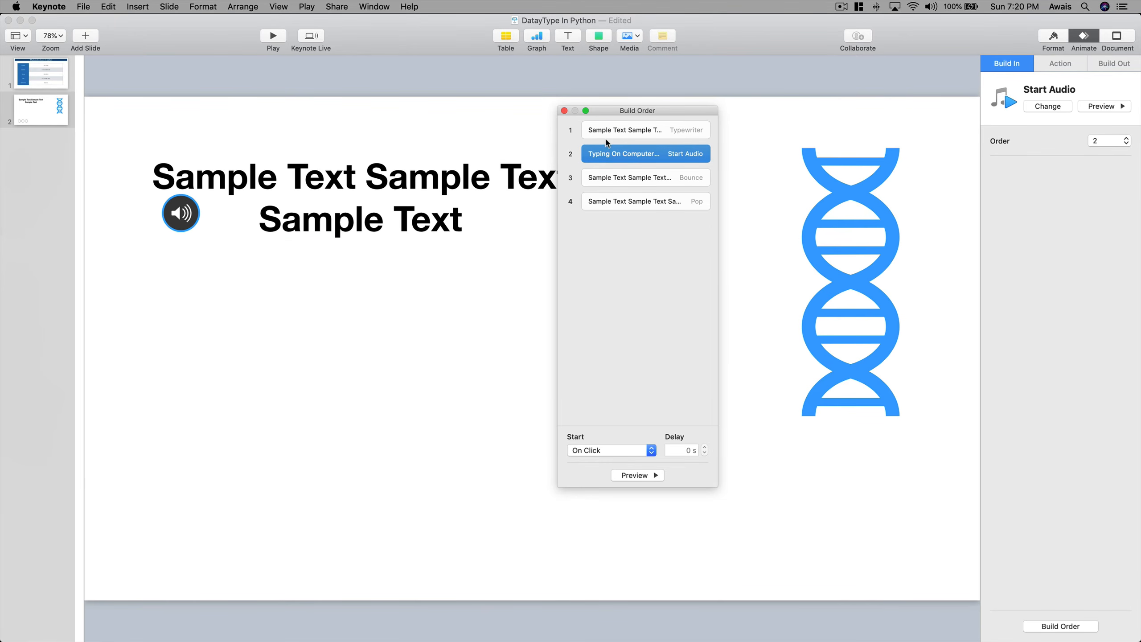
{"action": "left_click", "coordinate": [636, 234]}
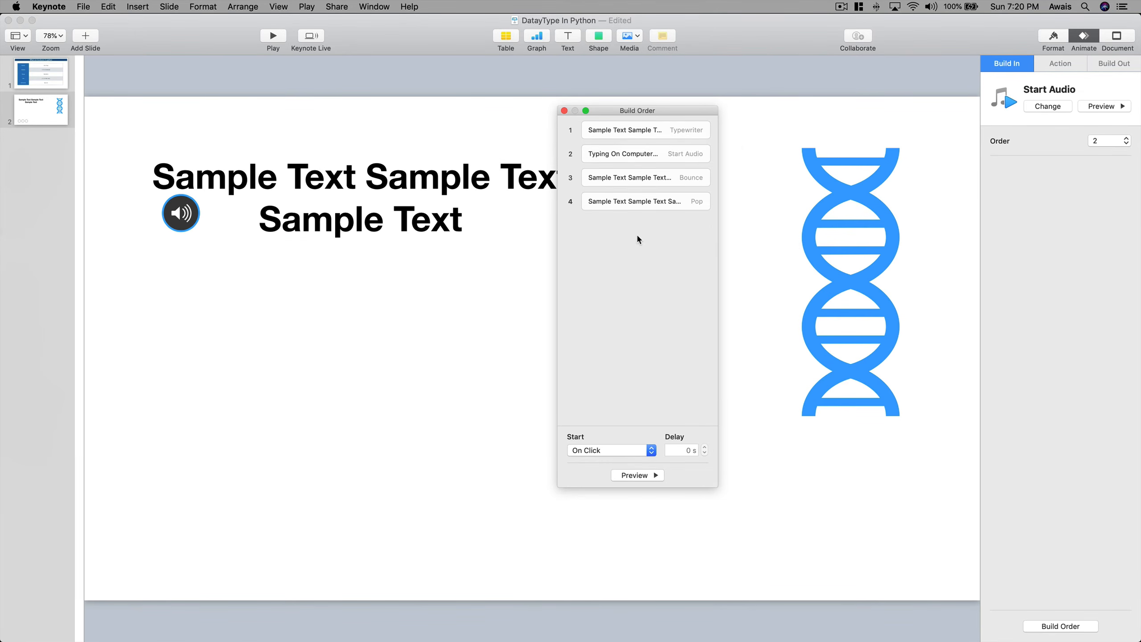
- Move the build order window off the slide canvas and play the slide to check the remaining builds
{"action": "left_click_drag", "start_coordinate": [622, 113], "coordinate": [1046, 142]}
{"action": "left_click", "coordinate": [1036, 183]}
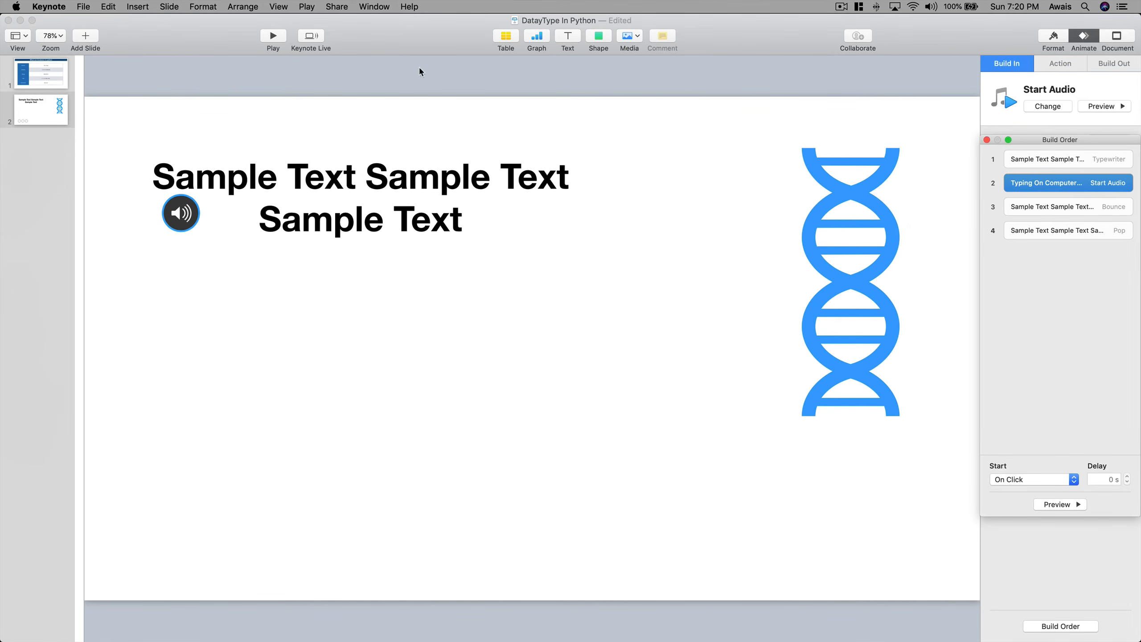
{"action": "left_click", "coordinate": [274, 37]}
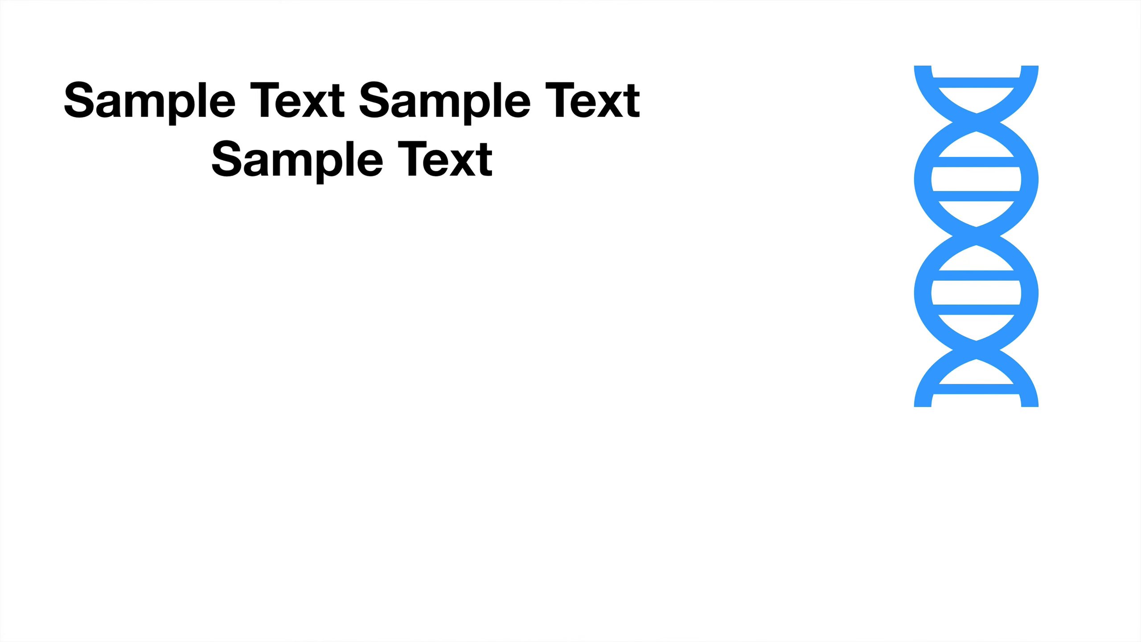
{"action": "key", "text": "Escape"}
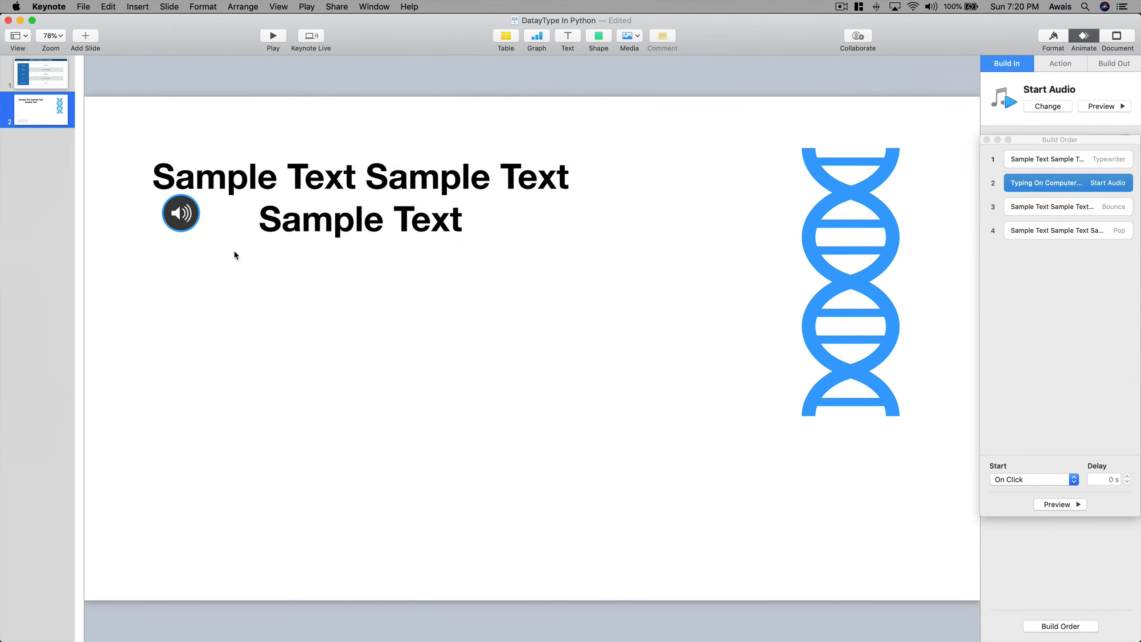
- Group the audio clip's Start Audio build with the Typewriter build so it starts After Build 1, and preview it
{"action": "left_click", "coordinate": [1083, 311]}
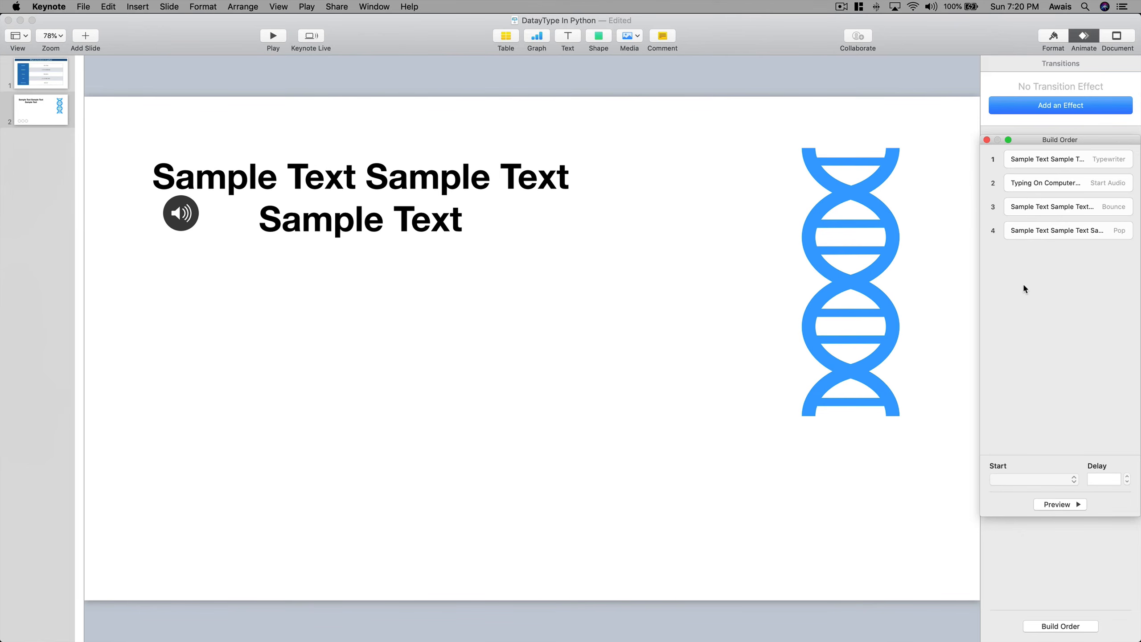
{"action": "left_click", "coordinate": [1026, 184]}
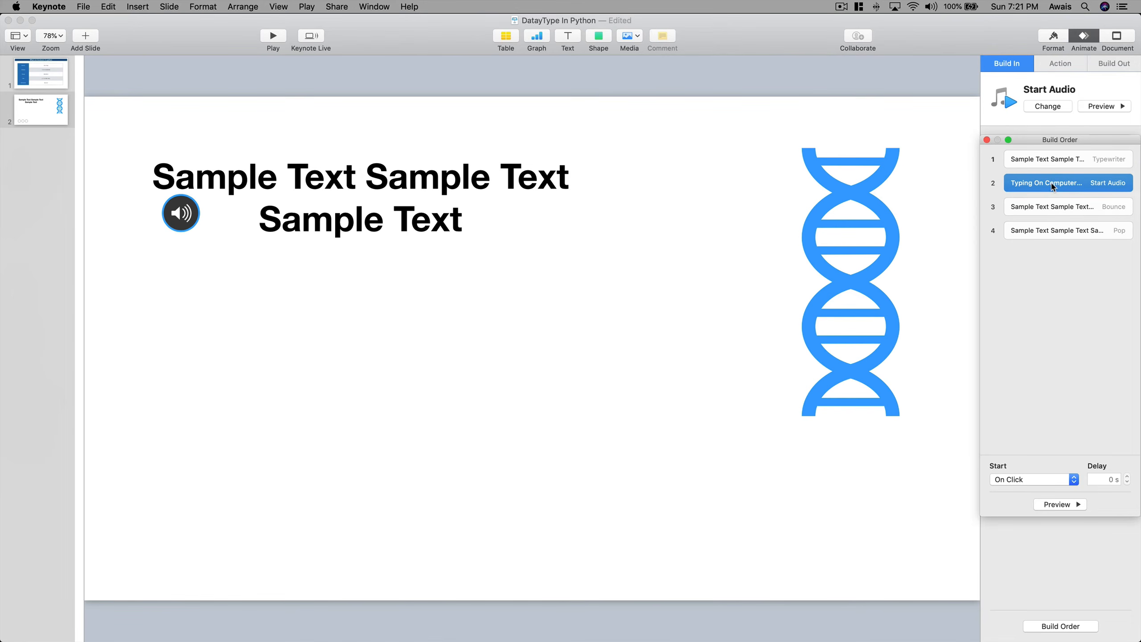
{"action": "left_click_drag", "start_coordinate": [1050, 183], "coordinate": [1052, 167]}
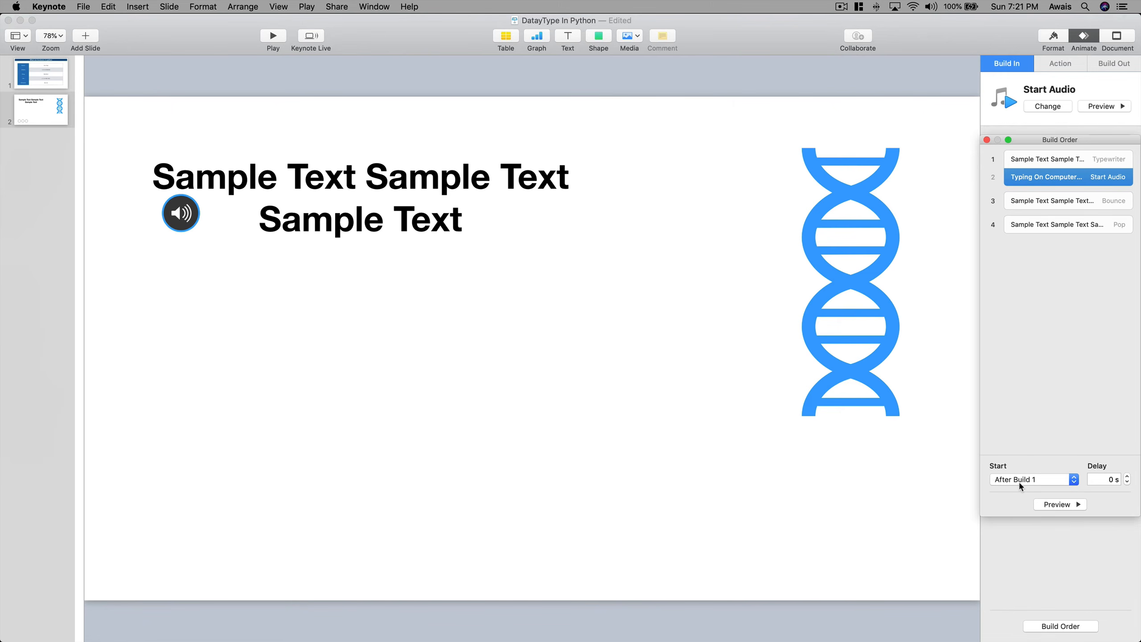
{"action": "left_click", "coordinate": [1061, 505]}
- Set the audio clip's Start Audio build to start With Build 1
{"action": "left_click", "coordinate": [1053, 164]}
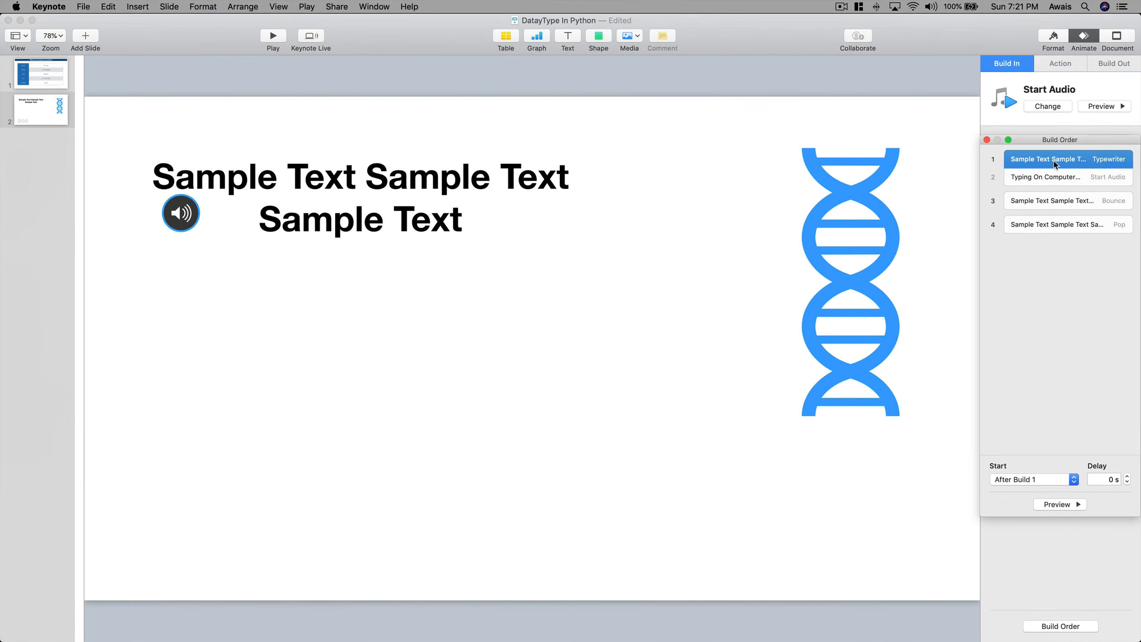
{"action": "left_click", "coordinate": [1052, 179]}
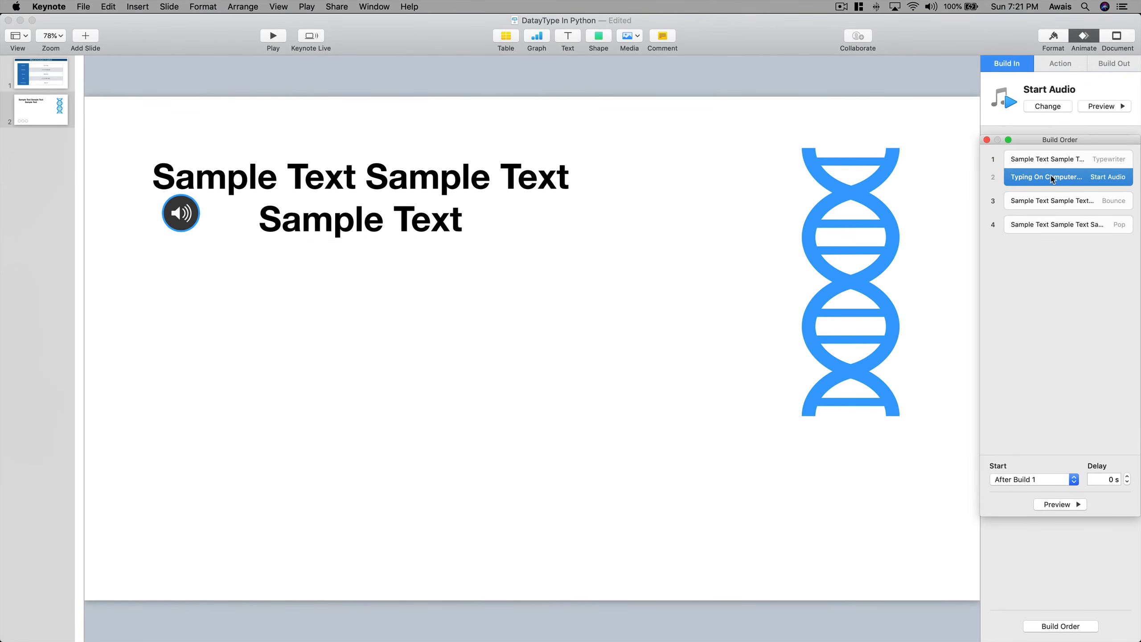
{"action": "left_click", "coordinate": [1029, 478]}
{"action": "left_click", "coordinate": [1013, 493]}
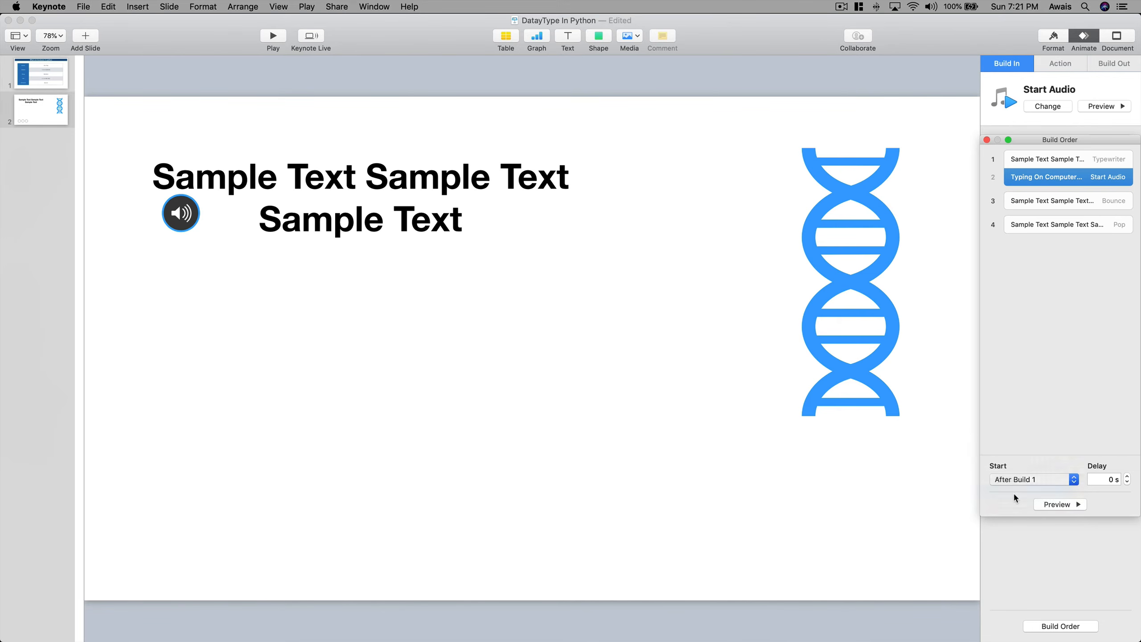
{"action": "left_click", "coordinate": [1080, 306]}
{"action": "left_click", "coordinate": [1061, 181]}
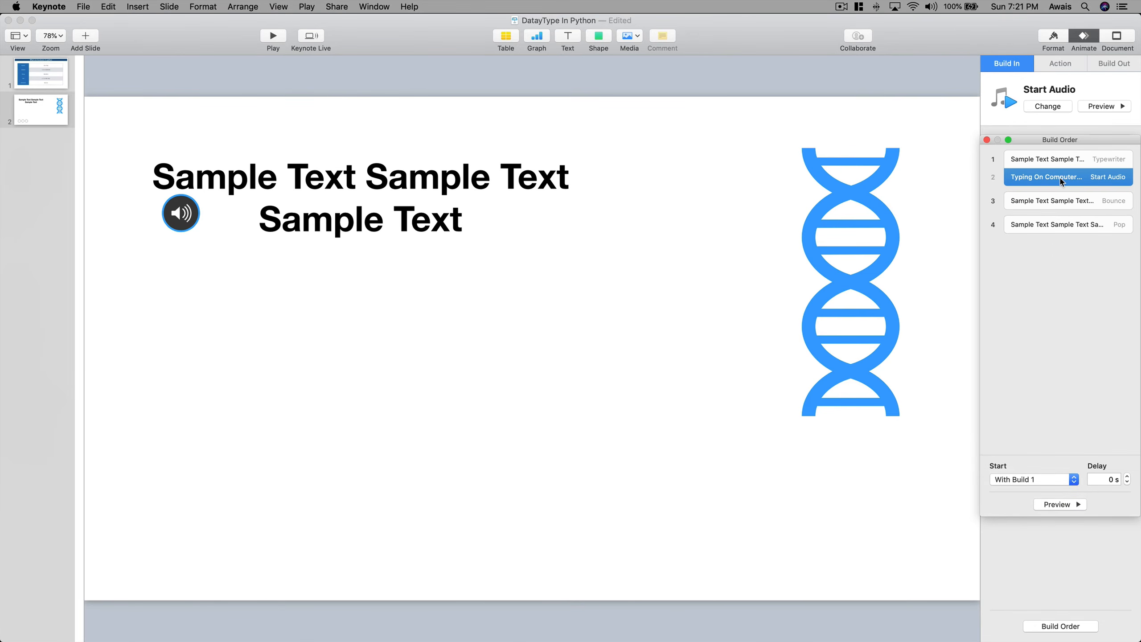
- Check the Typewriter build's start setting and preview the grouped text and audio builds
{"action": "left_click", "coordinate": [1039, 162]}
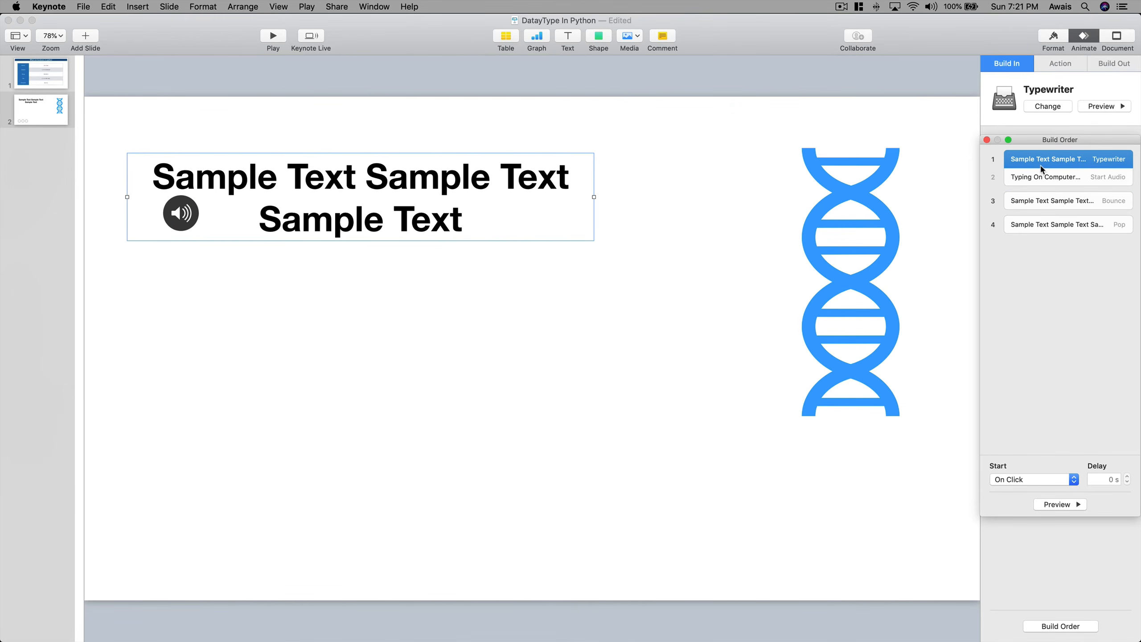
{"action": "left_click", "coordinate": [1057, 278]}
{"action": "left_click", "coordinate": [1056, 506]}
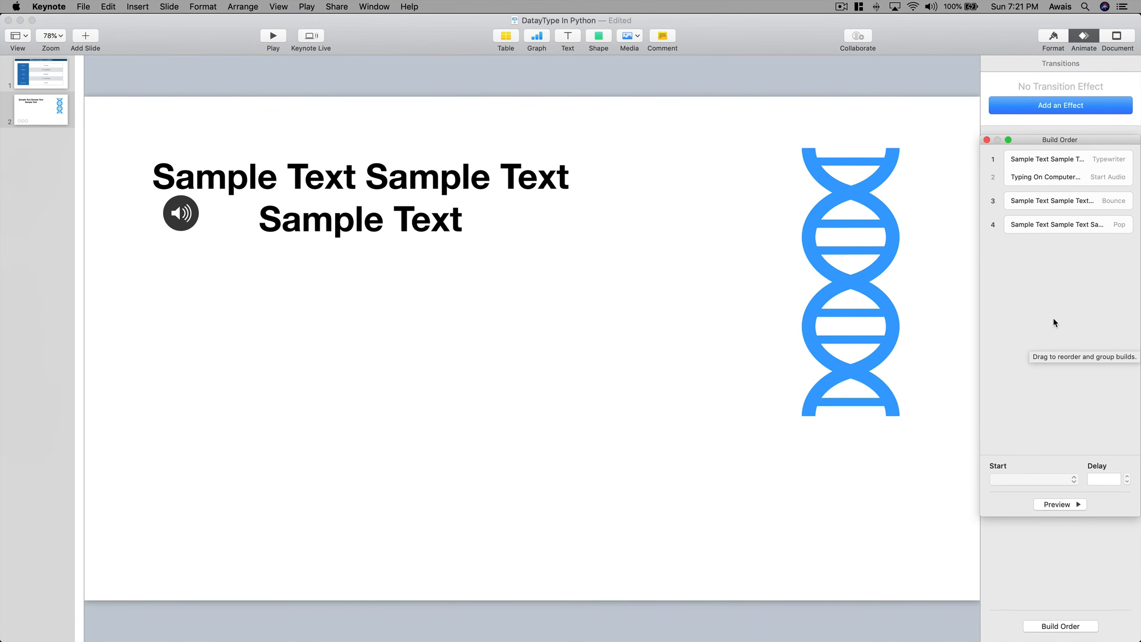
- Examine the sample text's Bounce and Pop actions in the build order and the start options available for Bounce
{"action": "left_click", "coordinate": [1064, 227]}
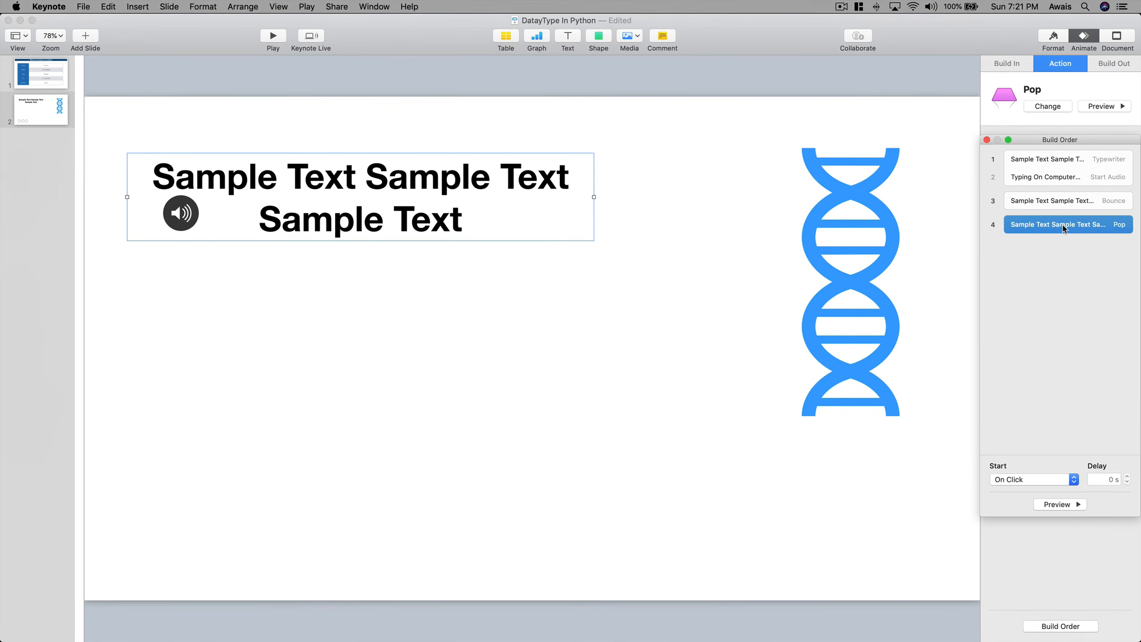
{"action": "left_click", "coordinate": [1068, 261]}
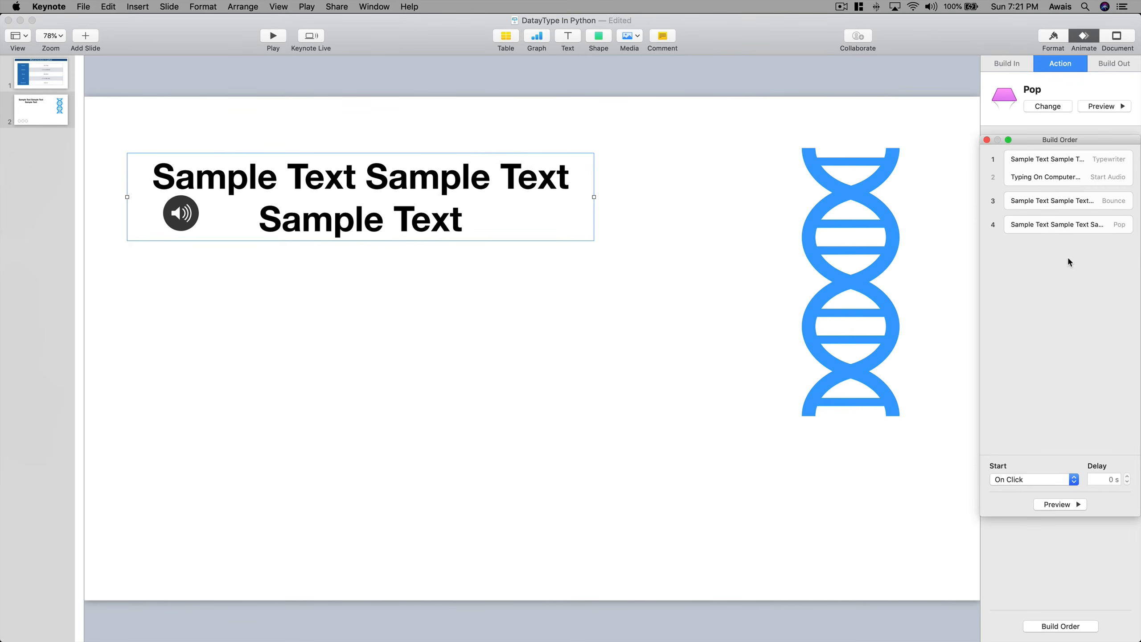
{"action": "left_click", "coordinate": [1047, 218]}
{"action": "left_click", "coordinate": [1046, 208]}
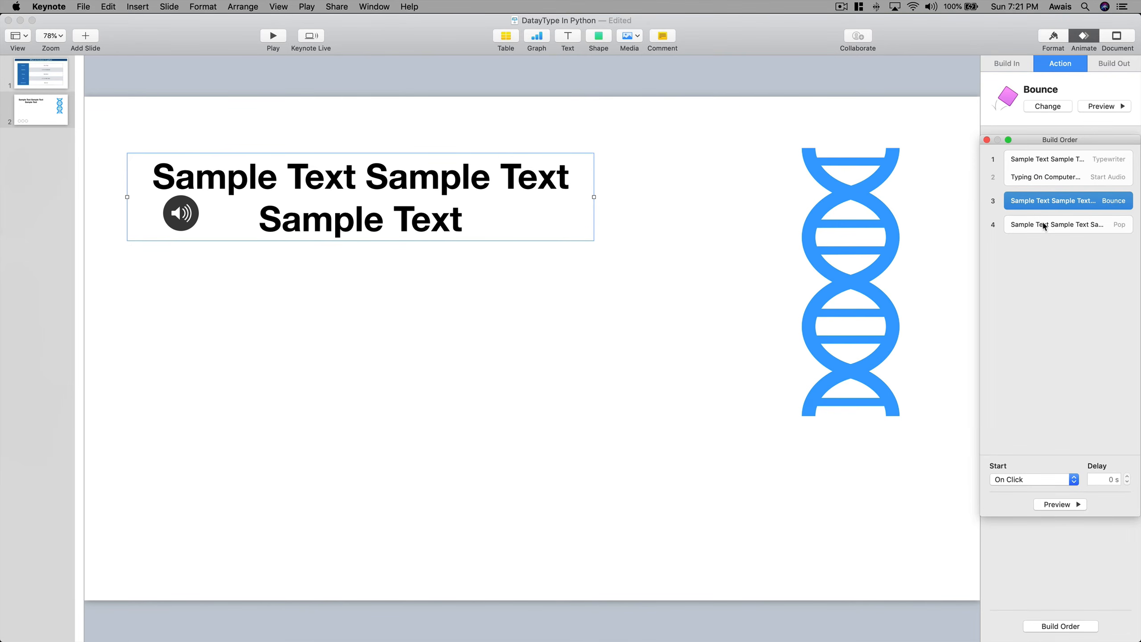
{"action": "left_click", "coordinate": [1043, 229]}
{"action": "left_click", "coordinate": [1034, 278]}
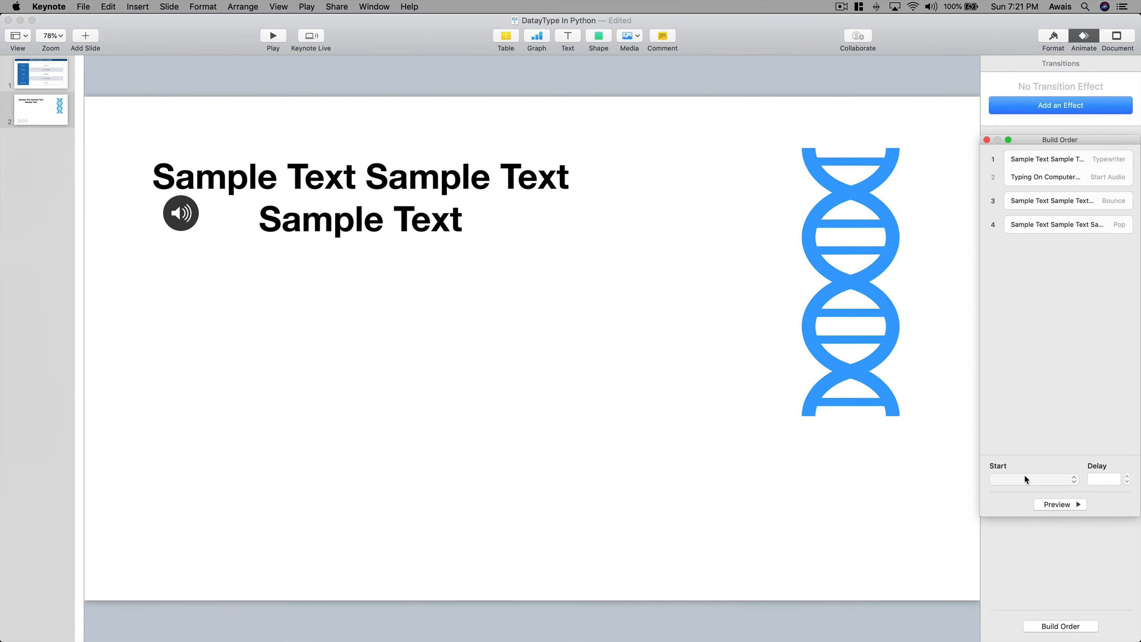
{"action": "left_click", "coordinate": [1069, 206]}
{"action": "left_click", "coordinate": [1009, 482]}
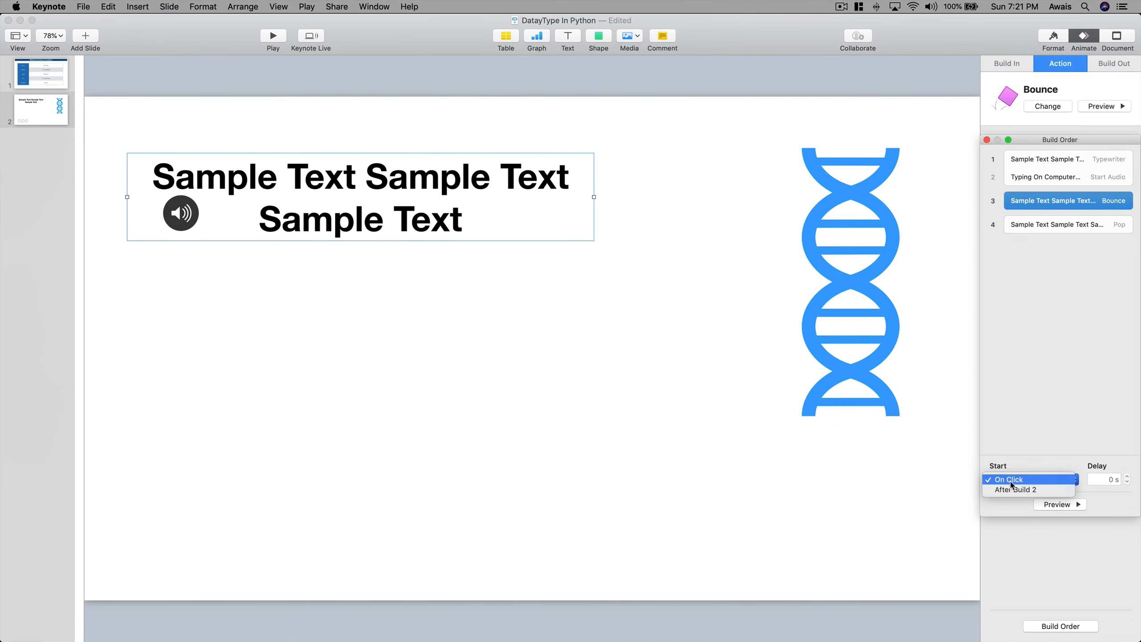
{"action": "left_click", "coordinate": [1019, 405]}
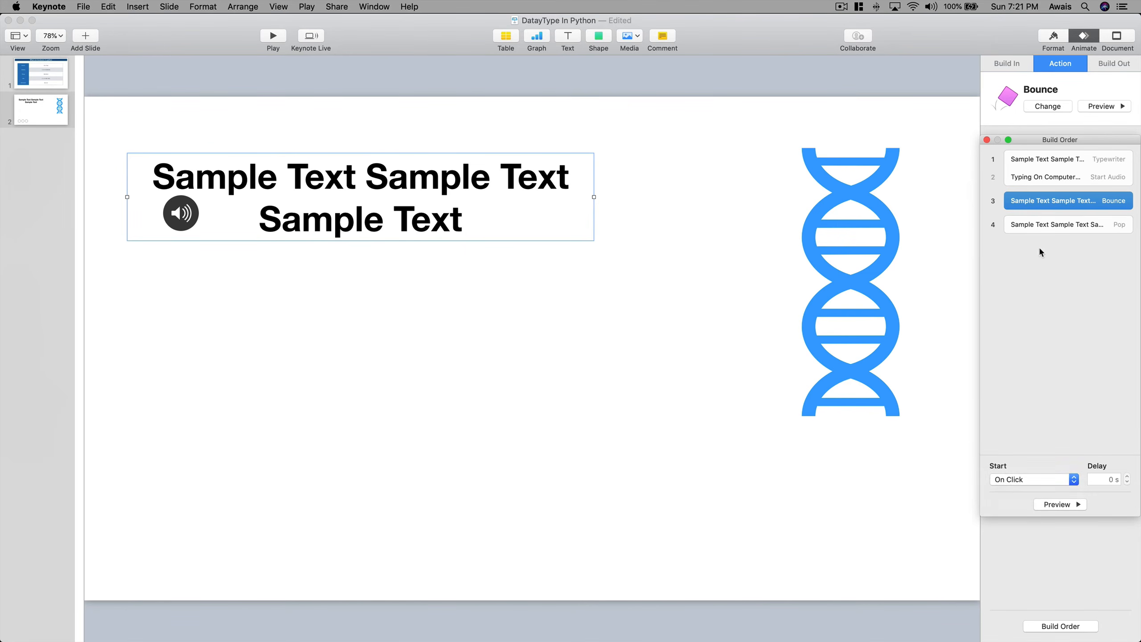
- Group the sample text's Pop action with the Bounce action so it starts After Build 3
{"action": "left_click", "coordinate": [1041, 242]}
{"action": "left_click_drag", "start_coordinate": [1045, 227], "coordinate": [1035, 208]}
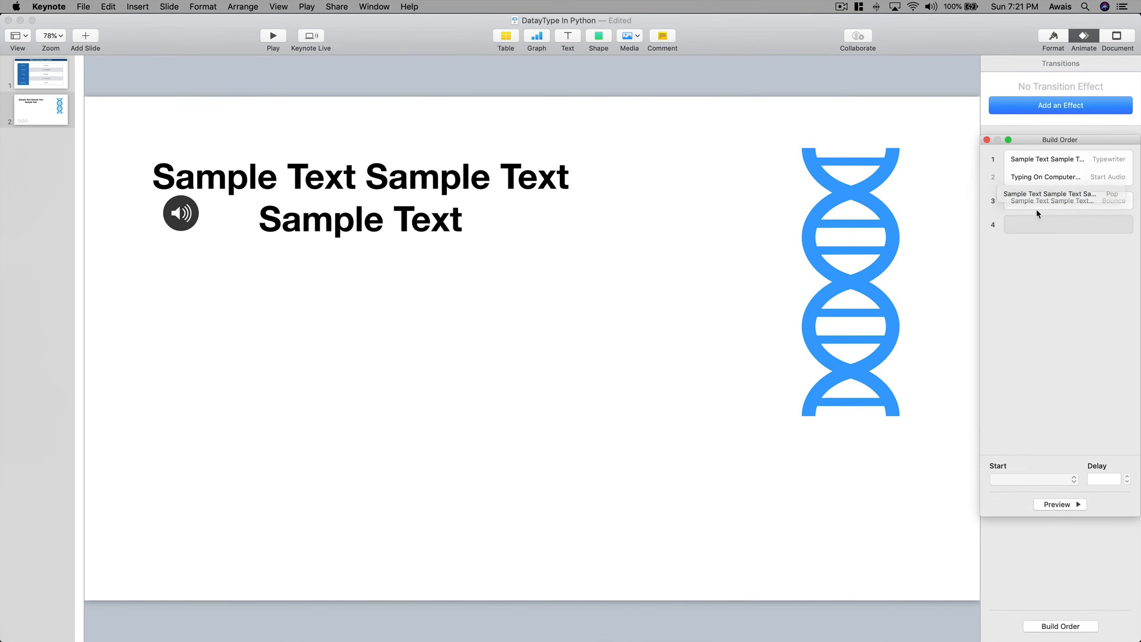
{"action": "left_click", "coordinate": [1034, 219]}
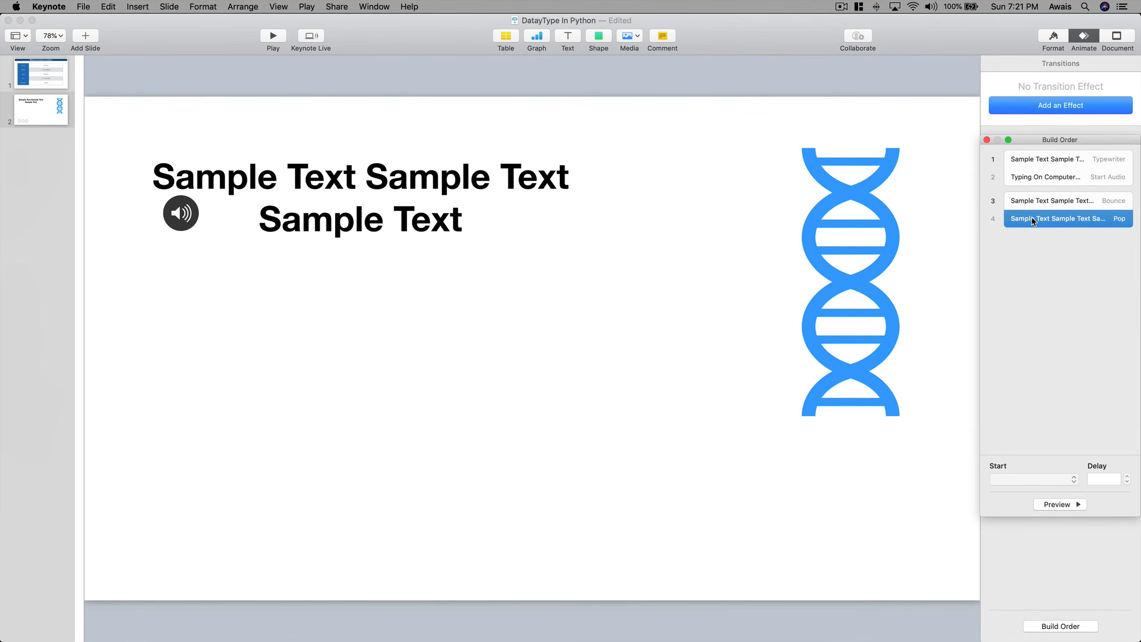
{"action": "left_click", "coordinate": [1014, 482]}
{"action": "left_click", "coordinate": [1026, 277]}
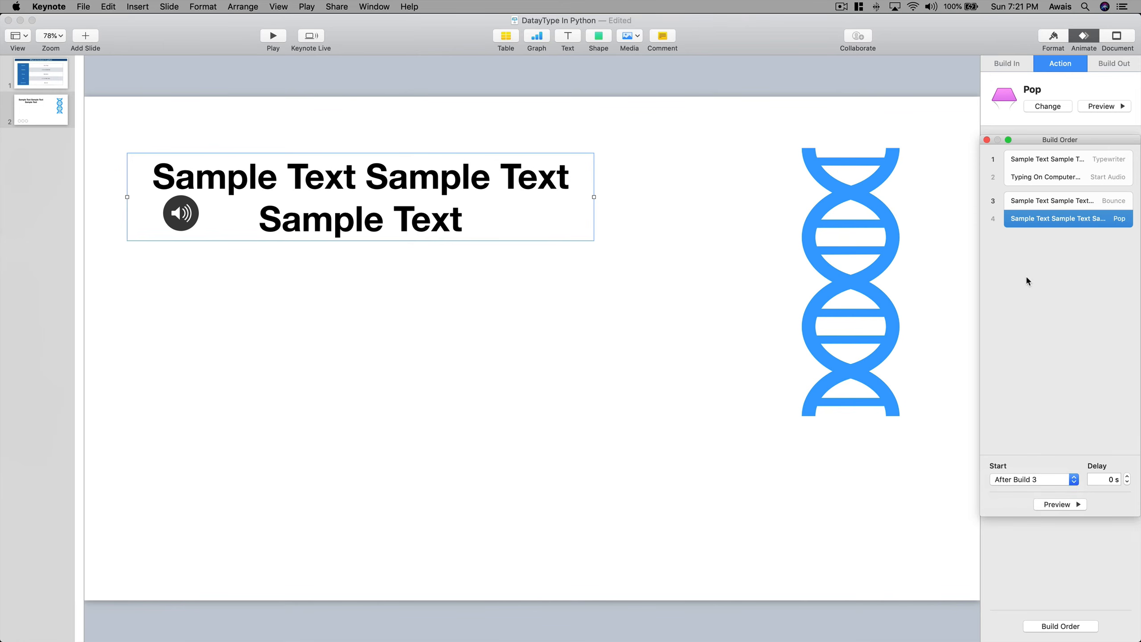
- Join the Bounce and Pop actions to the Typewriter and audio group, with both starting After Previous Build
{"action": "mouse_move", "coordinate": [1033, 200]}
{"action": "left_mouse_down"}
{"action": "mouse_move", "coordinate": [1034, 186]}
{"action": "mouse_move", "coordinate": [1038, 200]}
{"action": "left_mouse_up"}
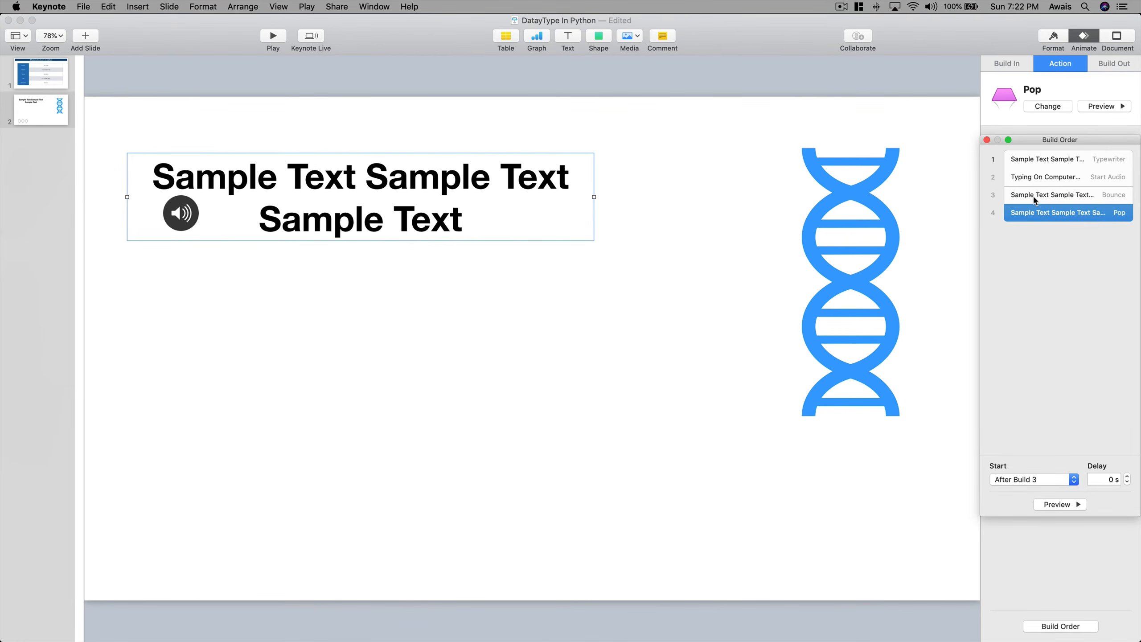
{"action": "left_click", "coordinate": [1034, 201]}
{"action": "left_click", "coordinate": [1037, 214], "text": "shift"}
{"action": "left_click", "coordinate": [1042, 480]}
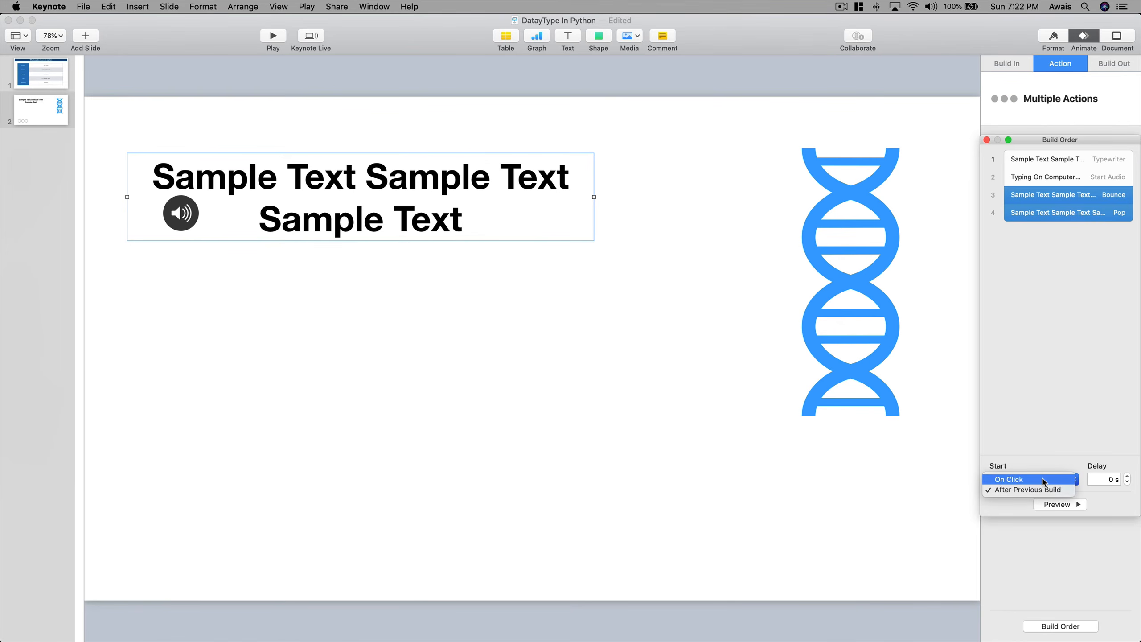
{"action": "left_click", "coordinate": [1020, 489]}
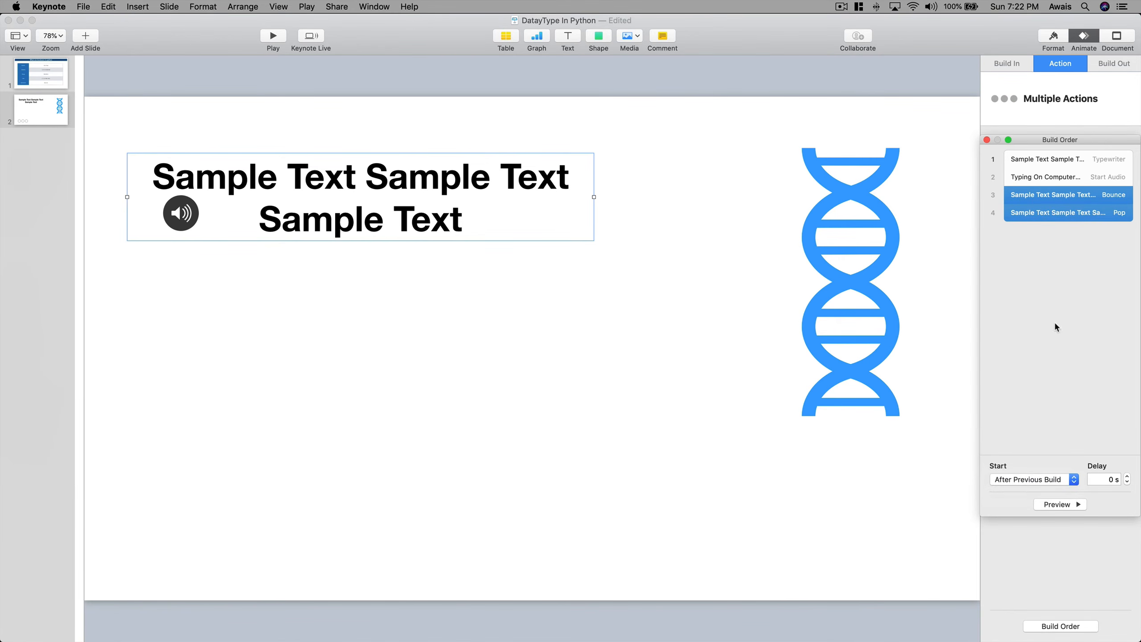
- Check the individual start settings of the grouped Bounce and Pop actions
{"action": "left_click", "coordinate": [1048, 284]}
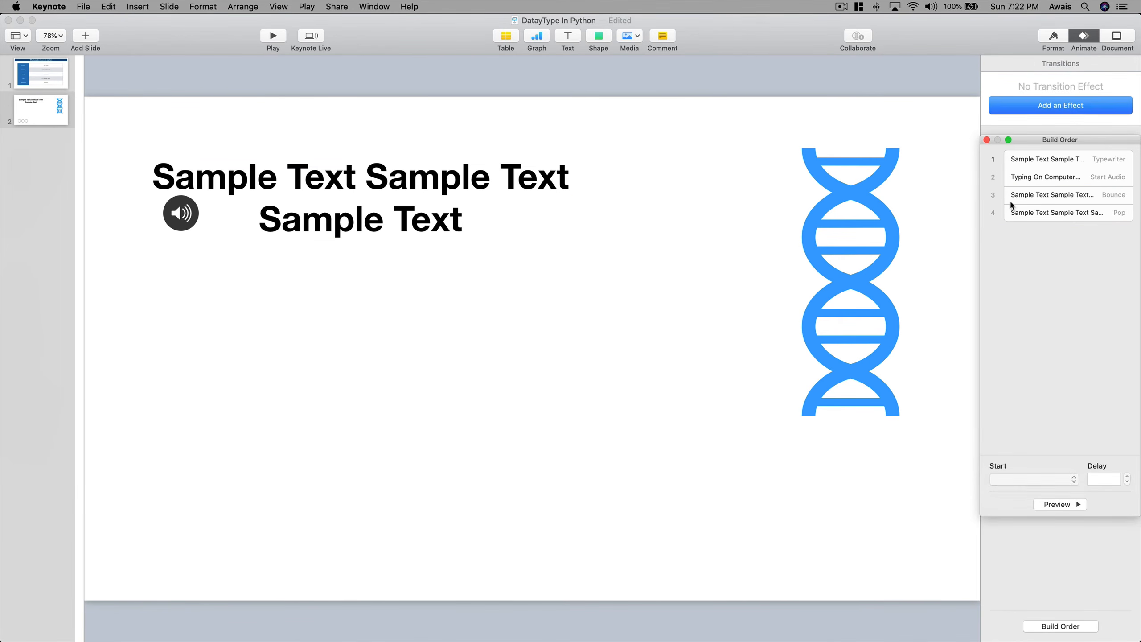
{"action": "left_click", "coordinate": [1020, 200]}
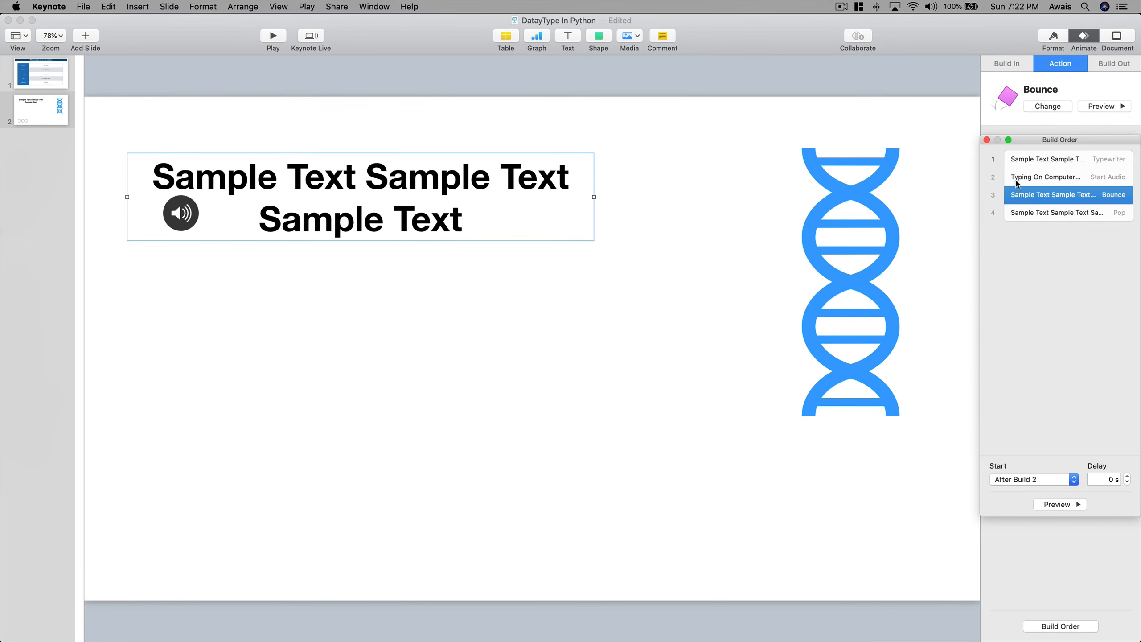
{"action": "left_click", "coordinate": [1040, 214]}
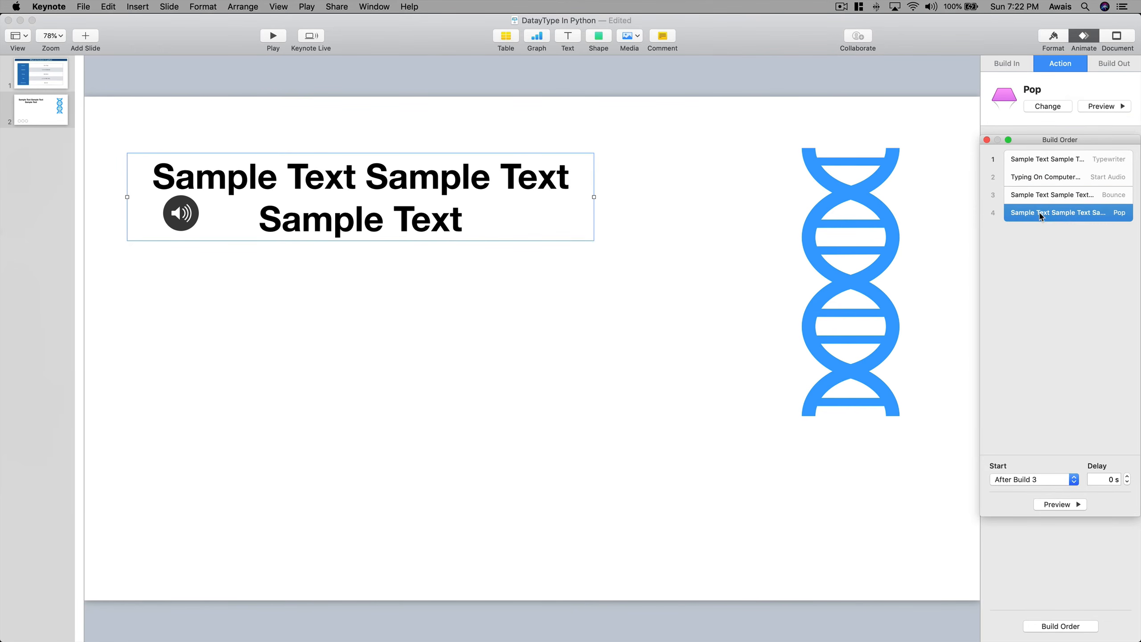
- Delete the blue DNA graphic from the slide and close the build order window
{"action": "left_click", "coordinate": [1037, 309]}
{"action": "left_click", "coordinate": [883, 256]}
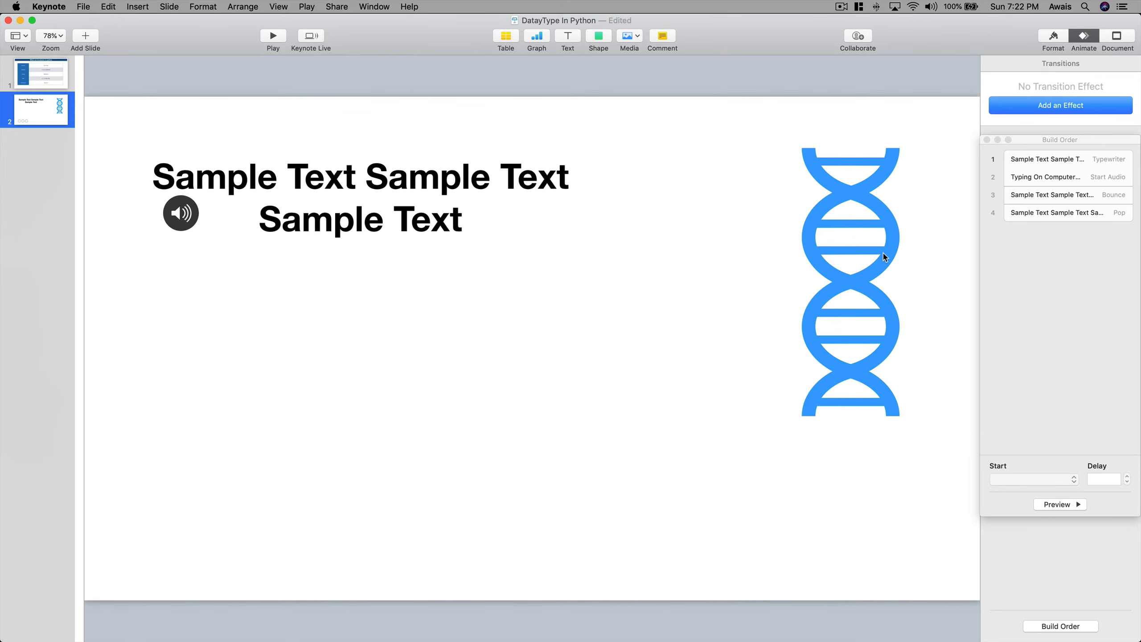
{"action": "left_click", "coordinate": [883, 257]}
{"action": "key", "text": "Delete"}
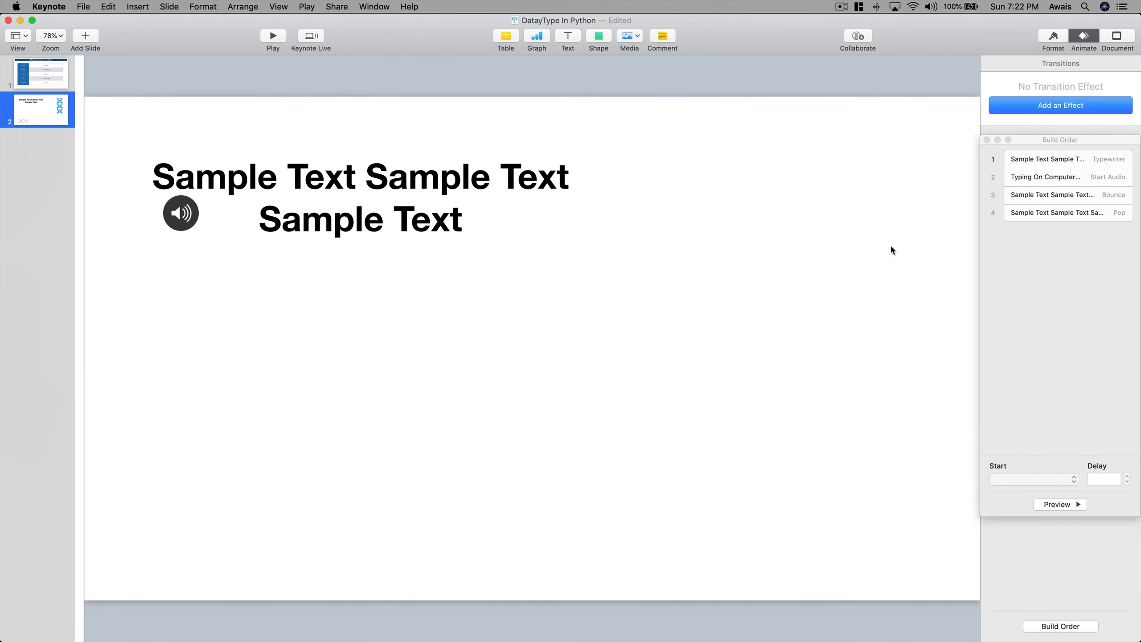
{"action": "left_click", "coordinate": [1074, 245]}
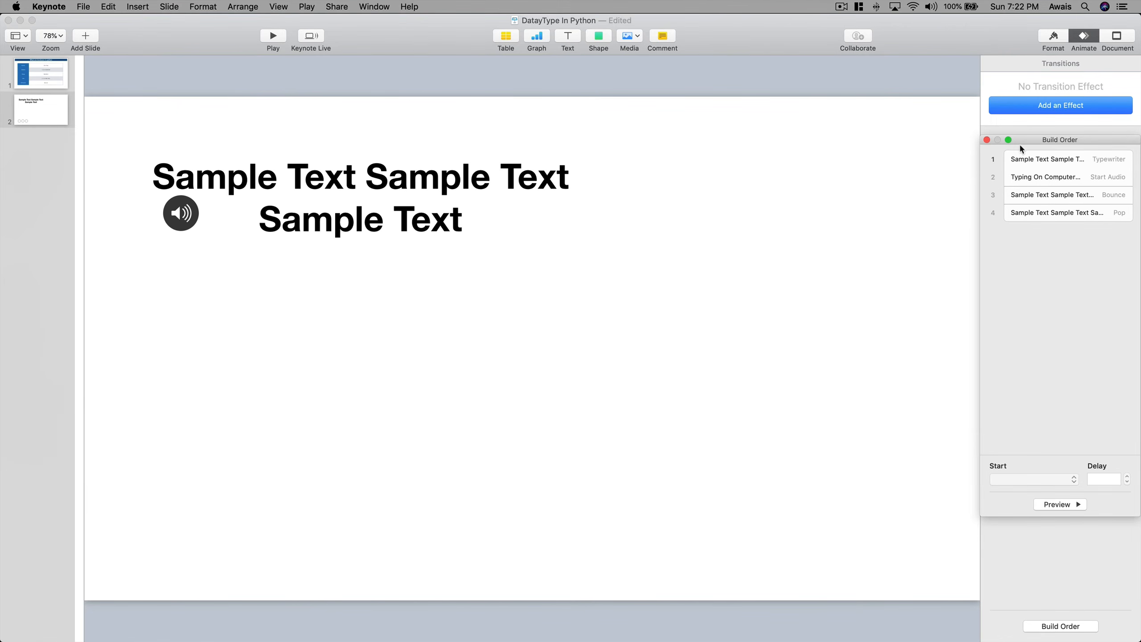
{"action": "left_click", "coordinate": [987, 140]}
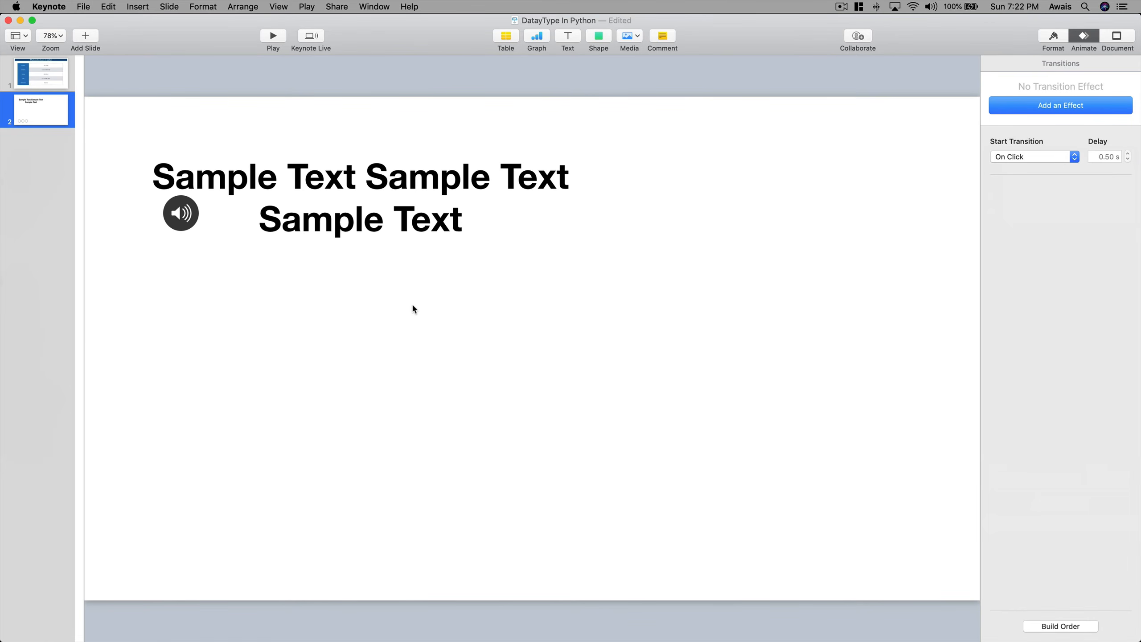
- Paste the Python logo onto the slide, place it beside the sample text and enlarge it
{"action": "left_click", "coordinate": [542, 238]}
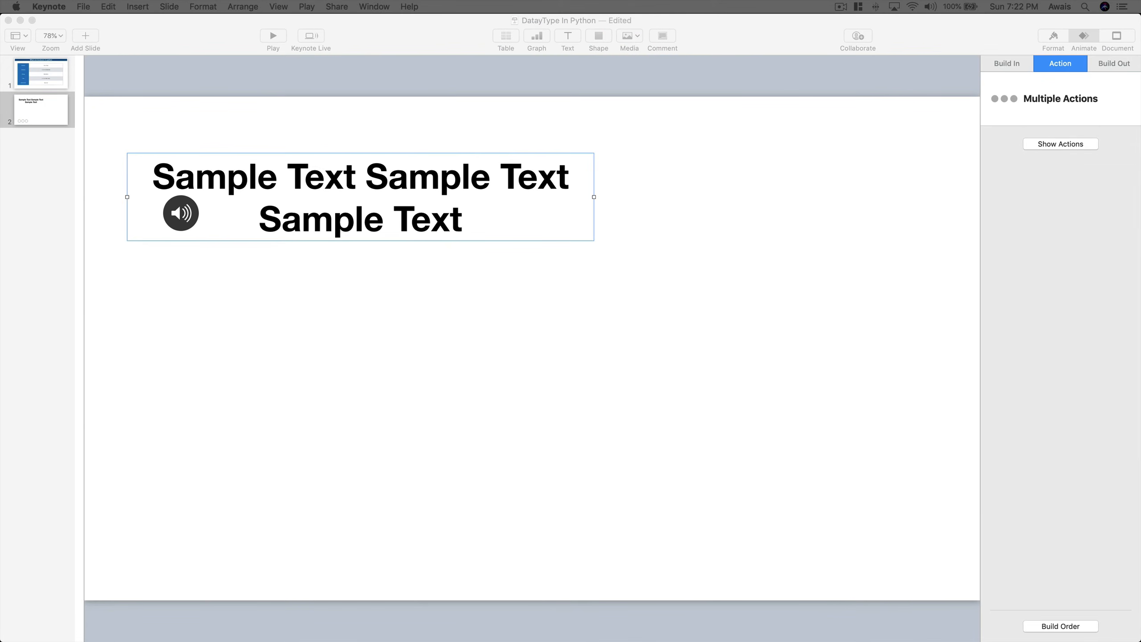
{"action": "left_click", "coordinate": [585, 264]}
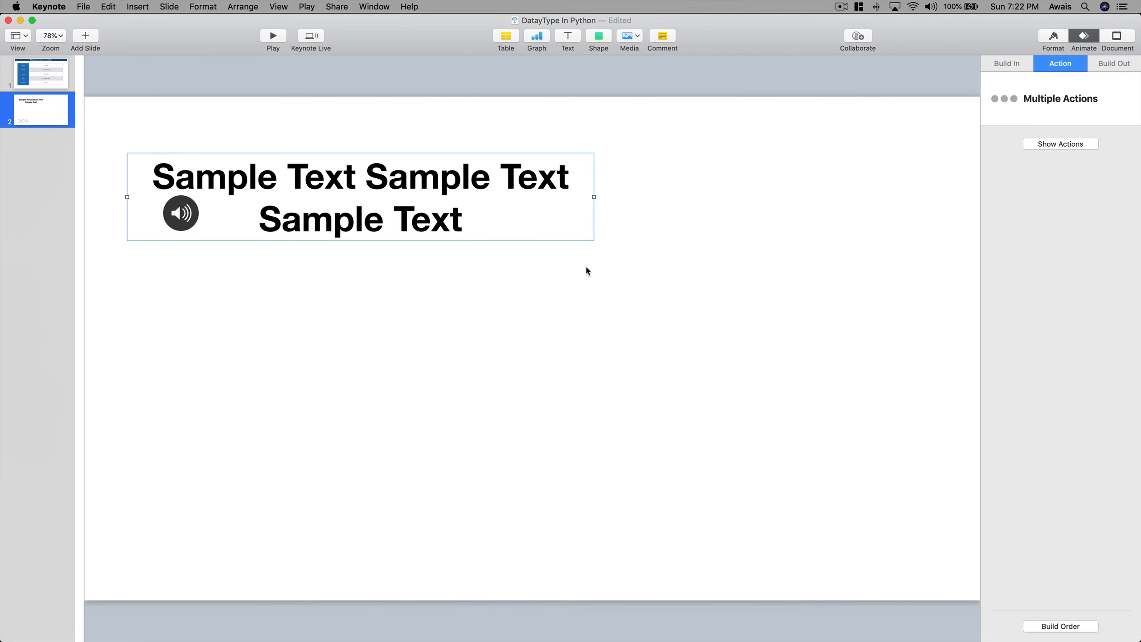
{"action": "key", "text": "super+v"}
{"action": "left_click_drag", "start_coordinate": [795, 214], "coordinate": [799, 181]}
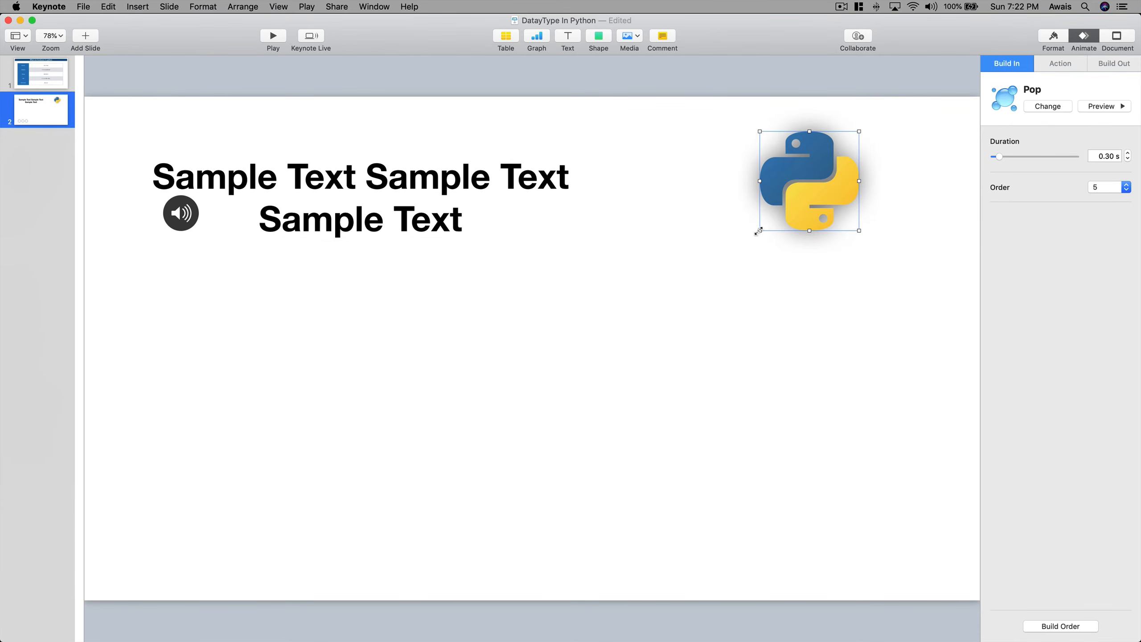
{"action": "left_click_drag", "start_coordinate": [759, 230], "coordinate": [605, 386]}
- Delete the sample text and the audio clip, and move the Python logo towards the middle of the slide
{"action": "left_click", "coordinate": [376, 224]}
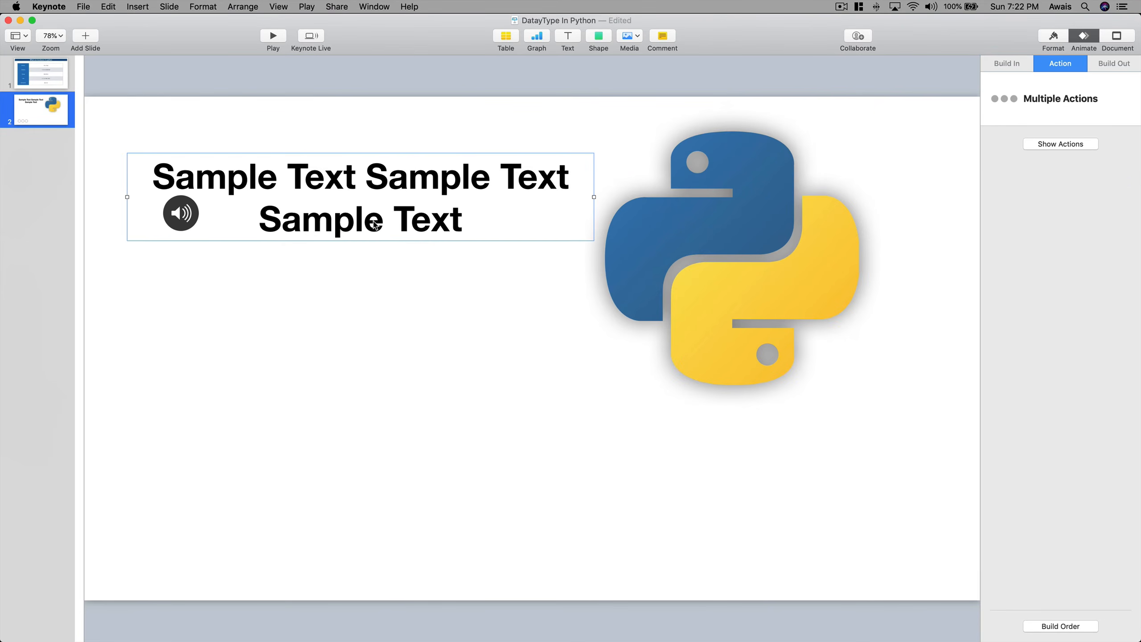
{"action": "key", "text": "Delete"}
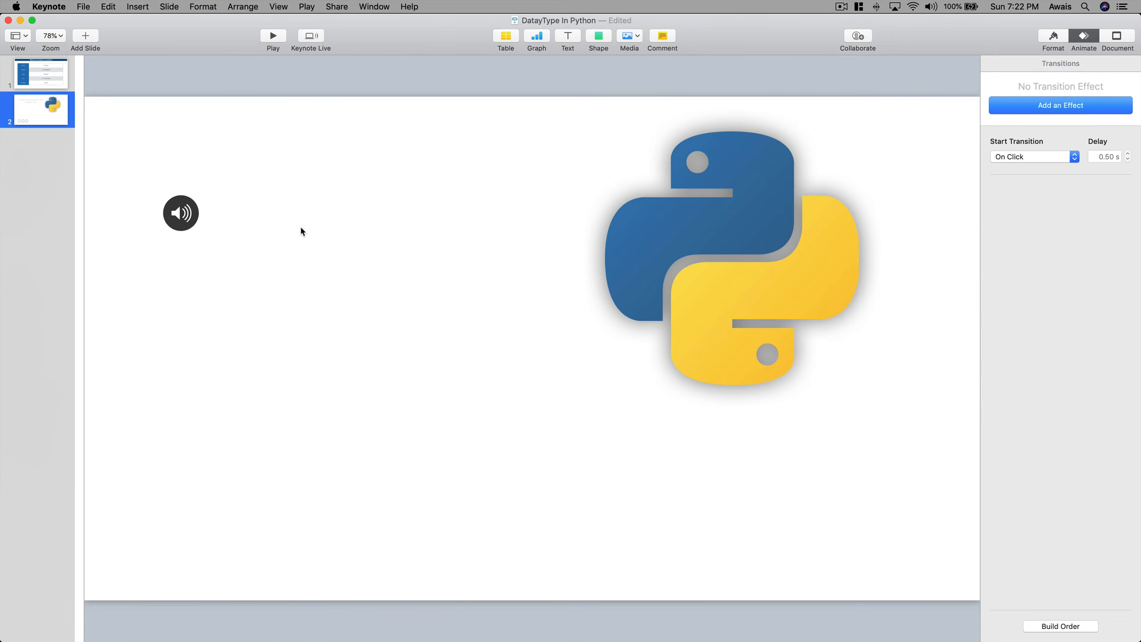
{"action": "left_click", "coordinate": [192, 216]}
{"action": "key", "text": "Delete"}
{"action": "left_click_drag", "start_coordinate": [759, 236], "coordinate": [526, 286]}
{"action": "left_click", "coordinate": [938, 100]}
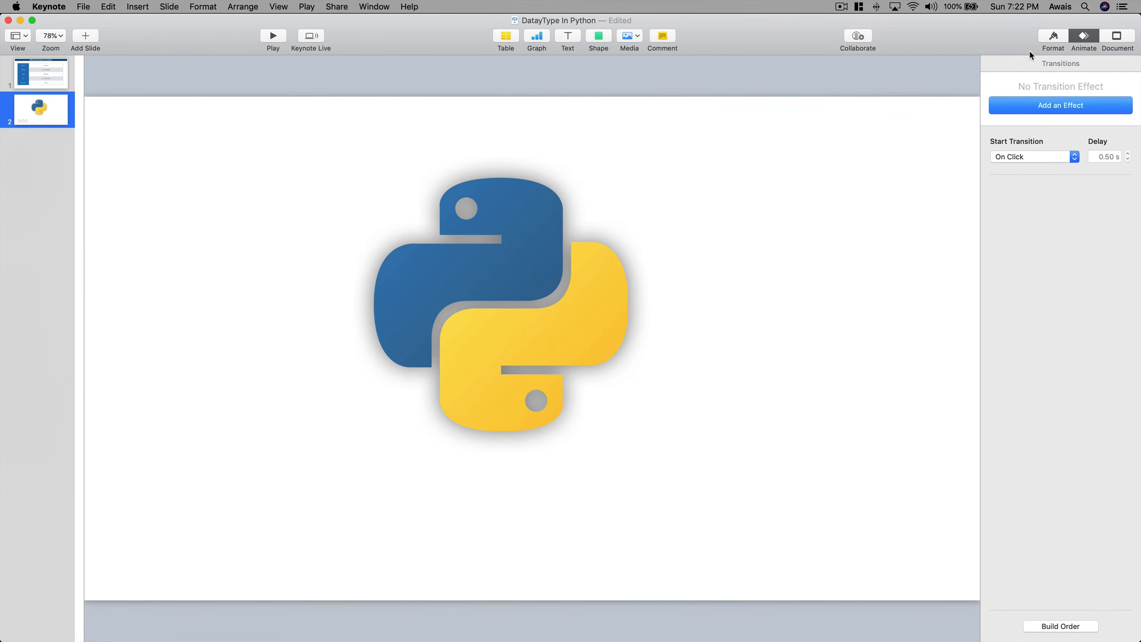
- Examine the Build In effects available for the Python logo
{"action": "left_click", "coordinate": [1081, 40]}
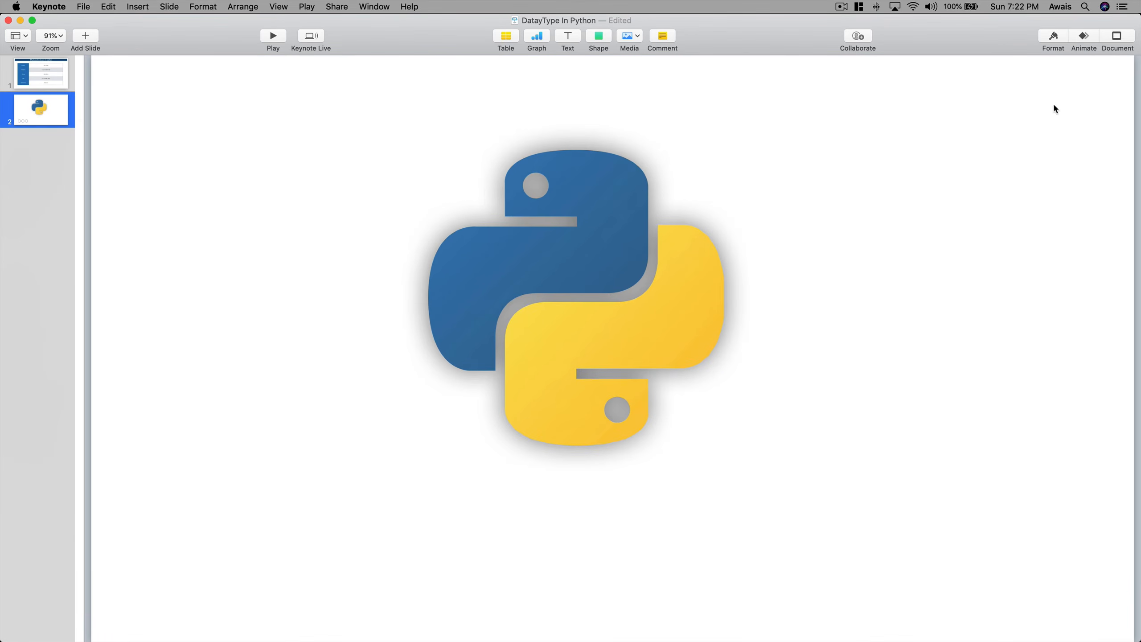
{"action": "left_click", "coordinate": [1053, 36]}
{"action": "left_click", "coordinate": [1082, 40]}
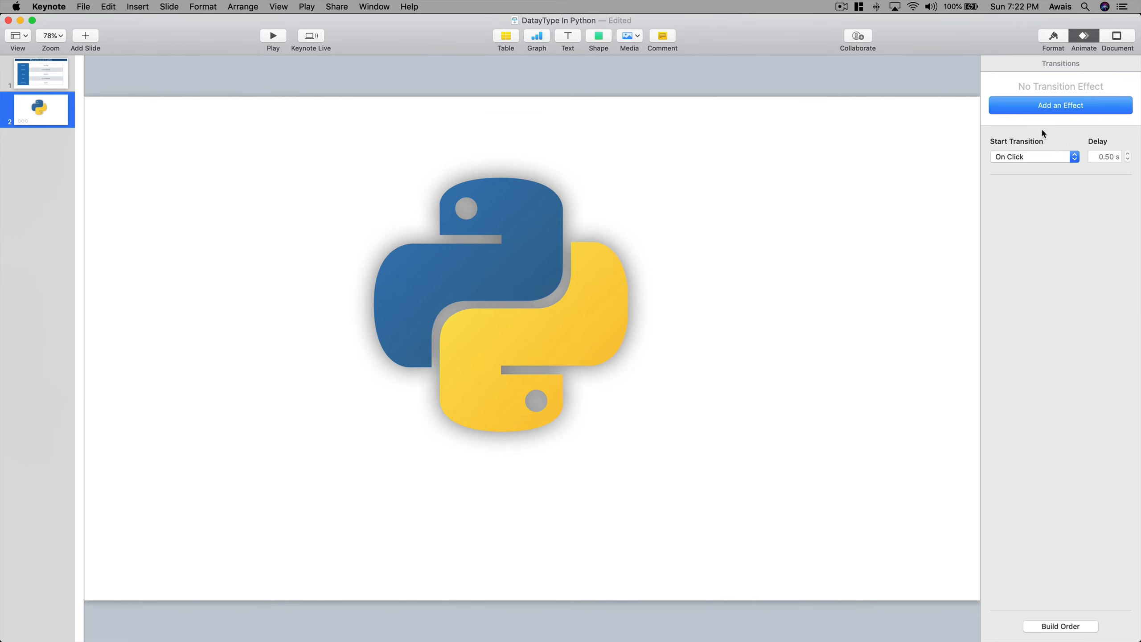
{"action": "left_click", "coordinate": [592, 285]}
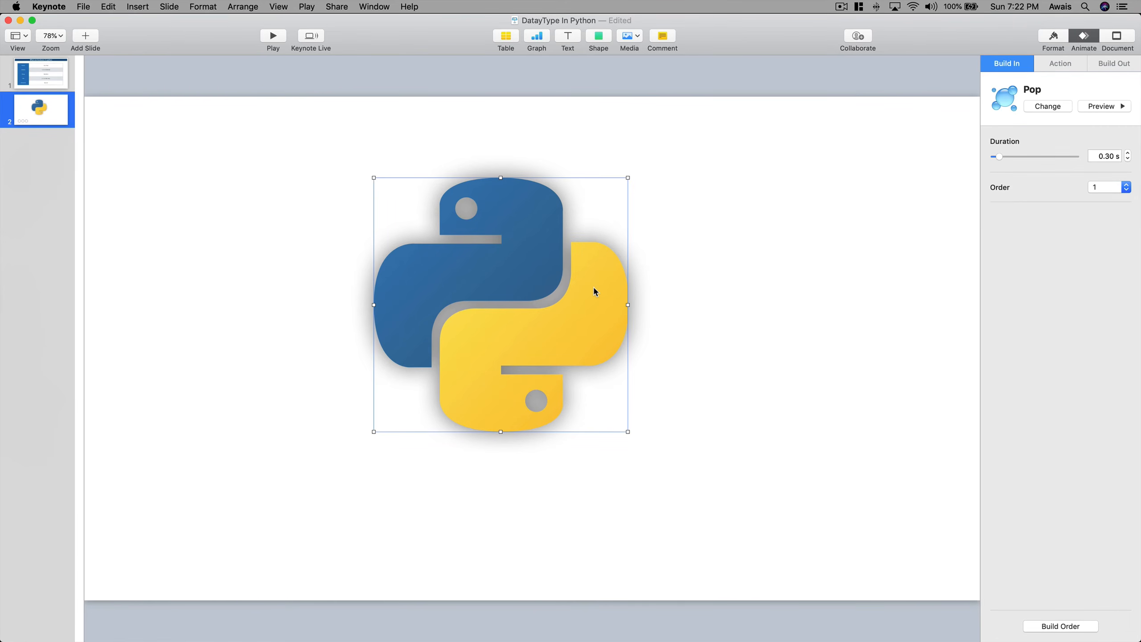
{"action": "left_click", "coordinate": [1040, 108]}
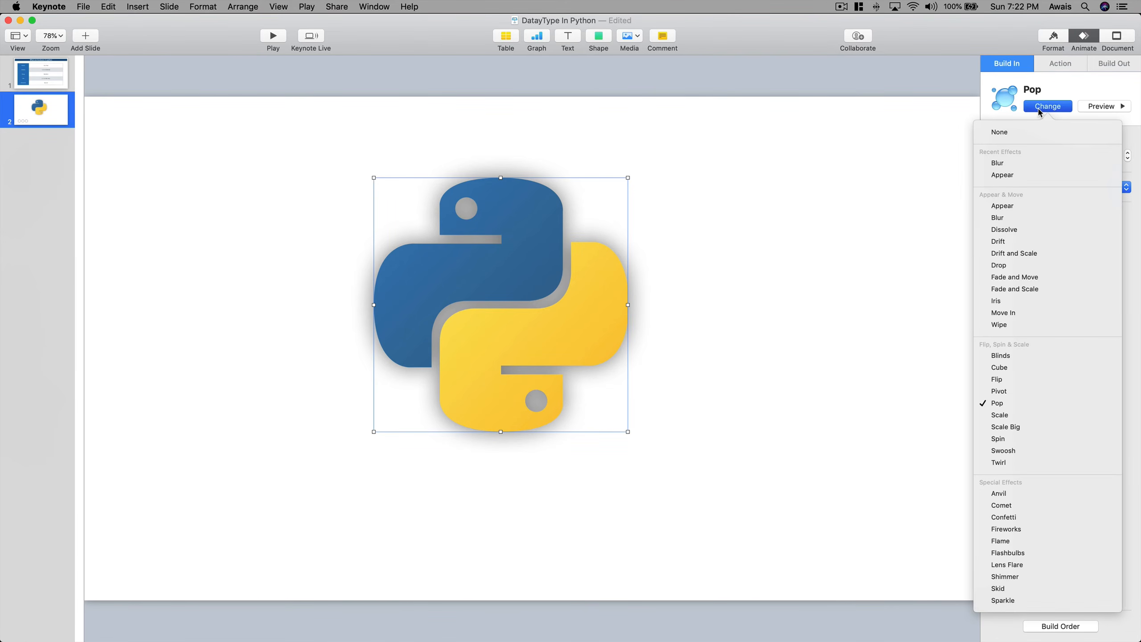
{"action": "left_click", "coordinate": [643, 265]}
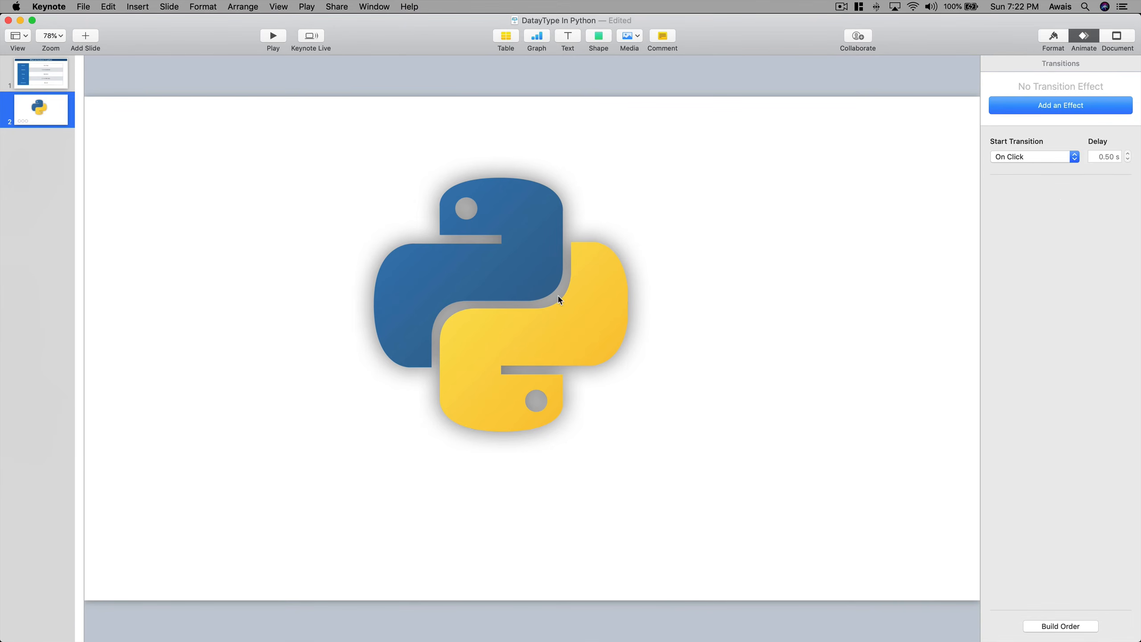
- Play the slide to view the Python logo's Pop build-in, and return to editing
{"action": "left_click", "coordinate": [559, 326]}
{"action": "left_click", "coordinate": [273, 36]}
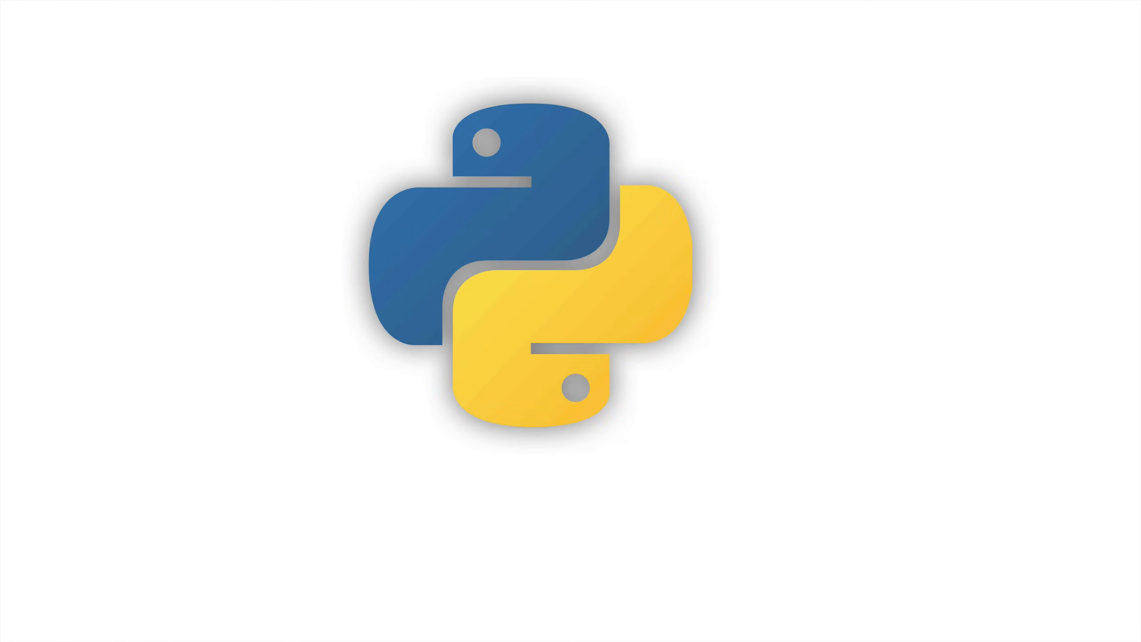
{"action": "key", "text": "Escape"}
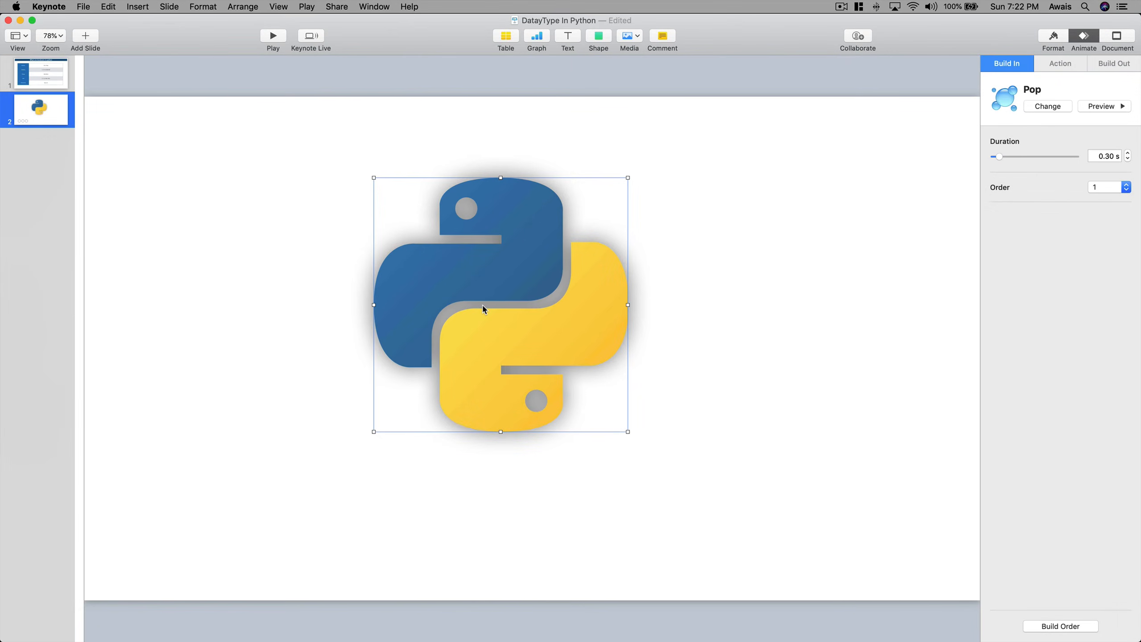
{"action": "key", "text": "Escape"}
- Increase the duration of the Python logo's Pop build-in slightly
{"action": "left_click", "coordinate": [537, 250]}
{"action": "left_click", "coordinate": [1128, 153]}
{"action": "left_click", "coordinate": [1128, 153]}
- Set the Python logo's Pop build to start After Transition, and play the slide to check it
{"action": "left_click", "coordinate": [1069, 628]}
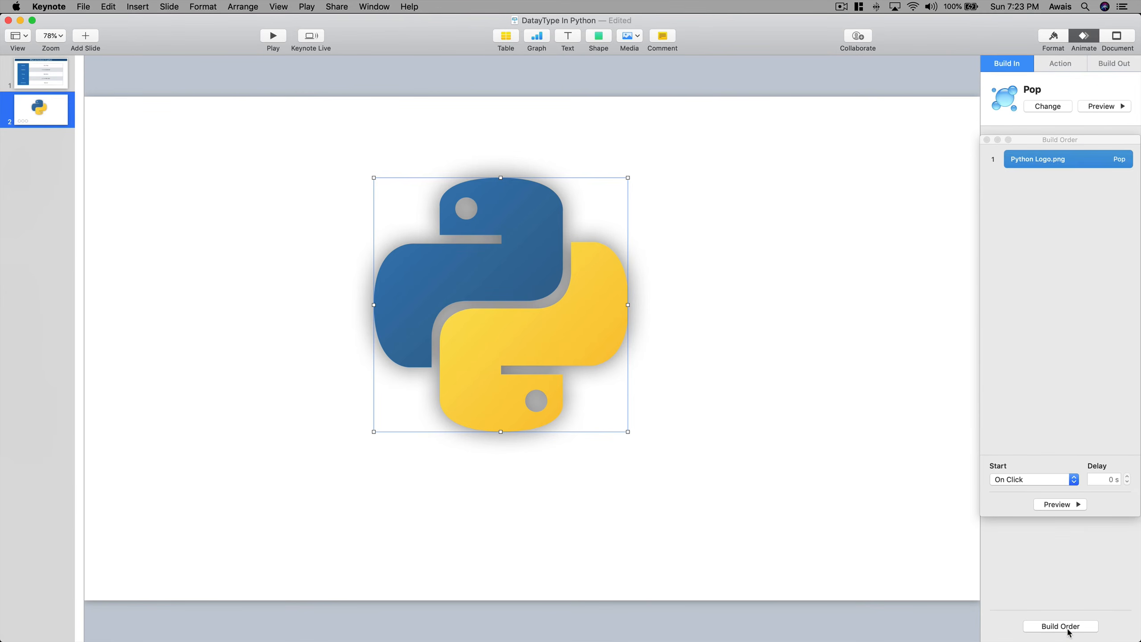
{"action": "left_click", "coordinate": [1049, 314]}
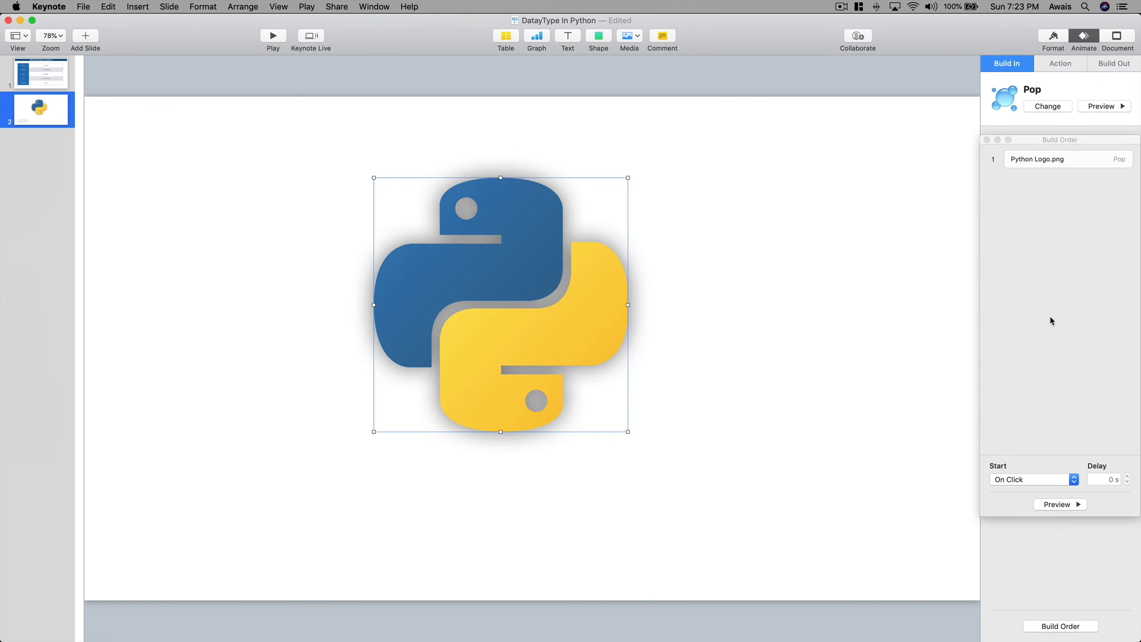
{"action": "left_click", "coordinate": [1067, 162]}
{"action": "left_click", "coordinate": [1020, 480]}
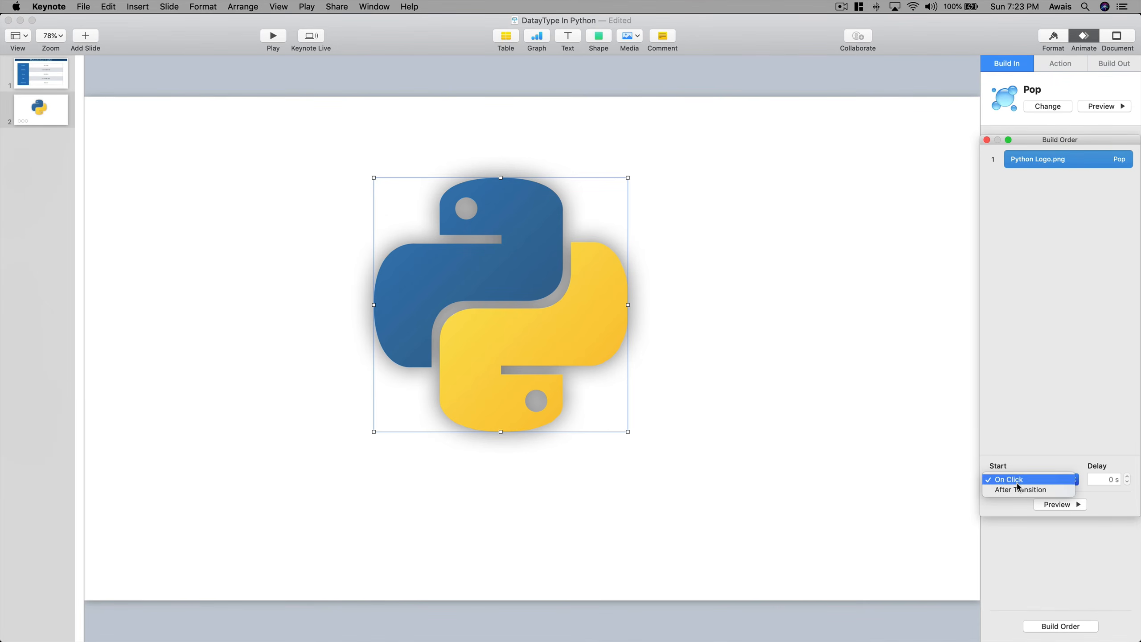
{"action": "left_click", "coordinate": [1022, 490]}
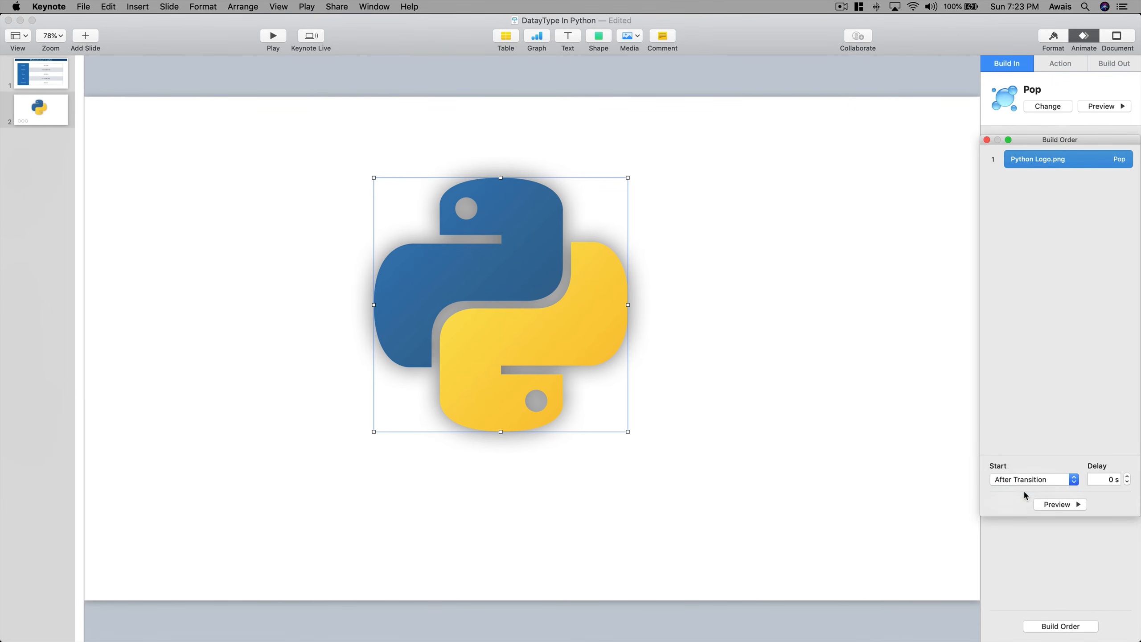
{"action": "left_click", "coordinate": [1035, 390]}
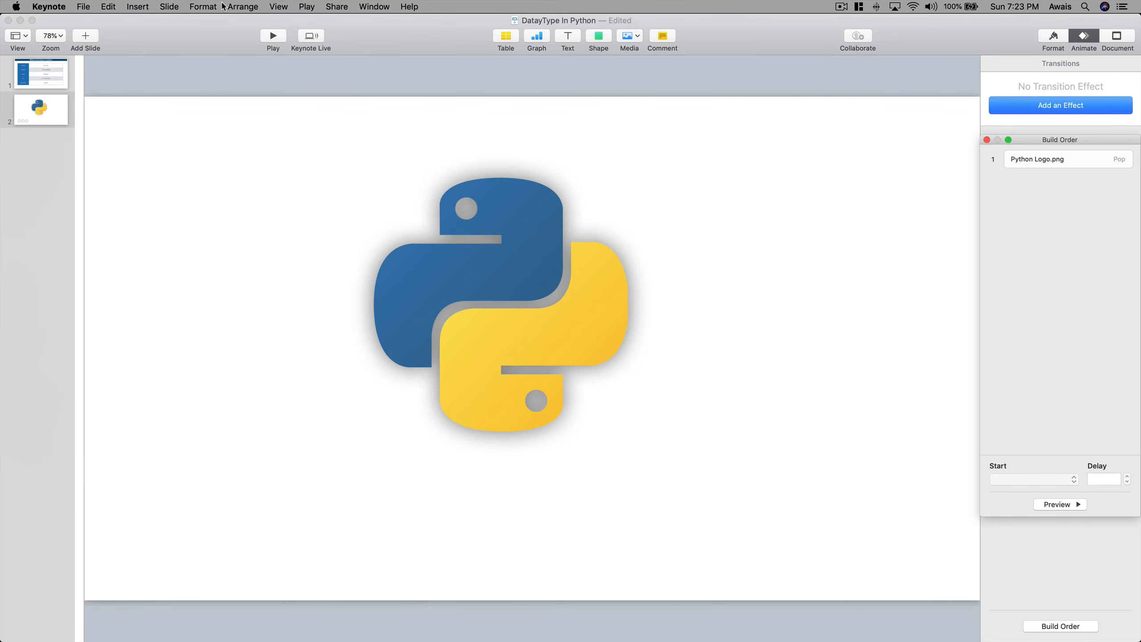
{"action": "left_click", "coordinate": [274, 36]}
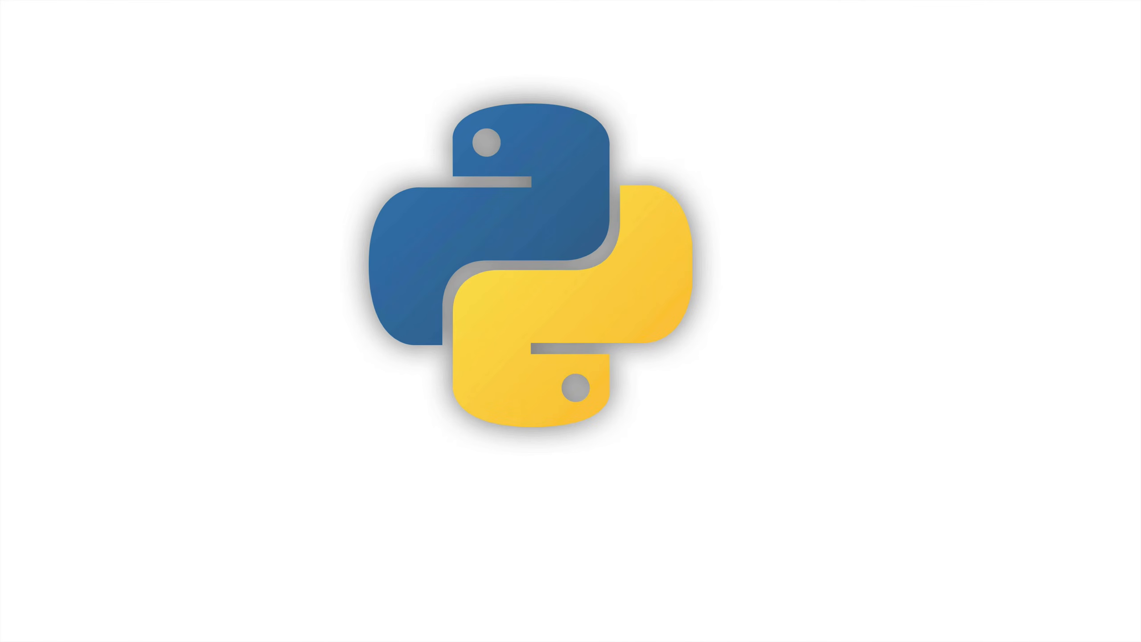
{"action": "key", "text": "Escape"}
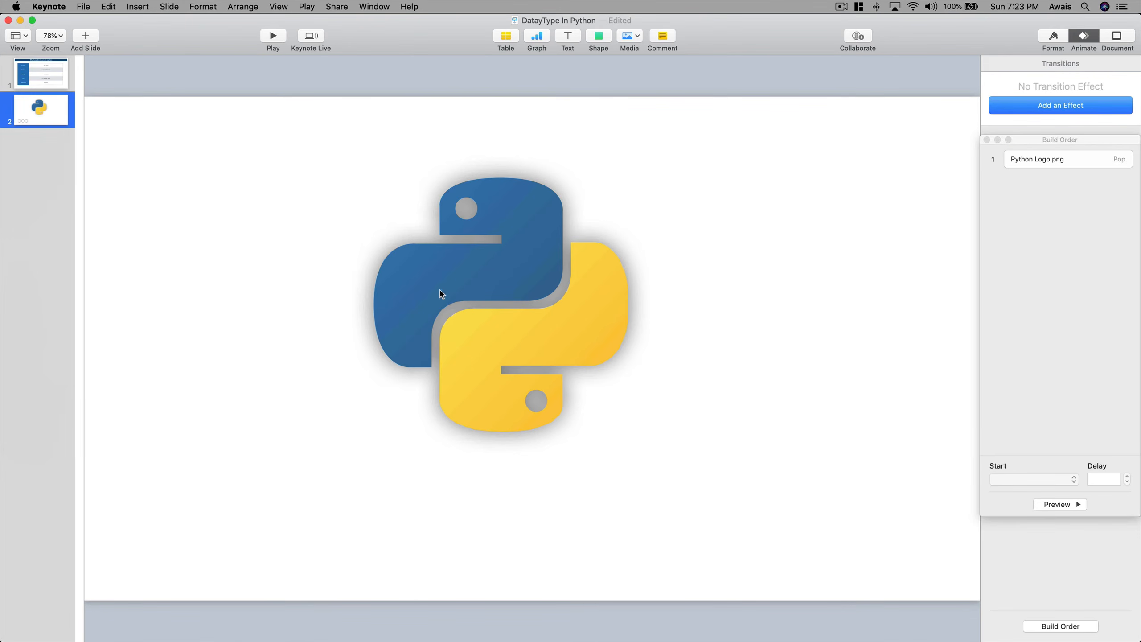
- Search the music library for "circle" and insert the circleAppear audio, placing its icon over the Python logo
{"action": "left_click_drag", "start_coordinate": [520, 267], "coordinate": [521, 267]}
{"action": "left_click", "coordinate": [340, 177]}
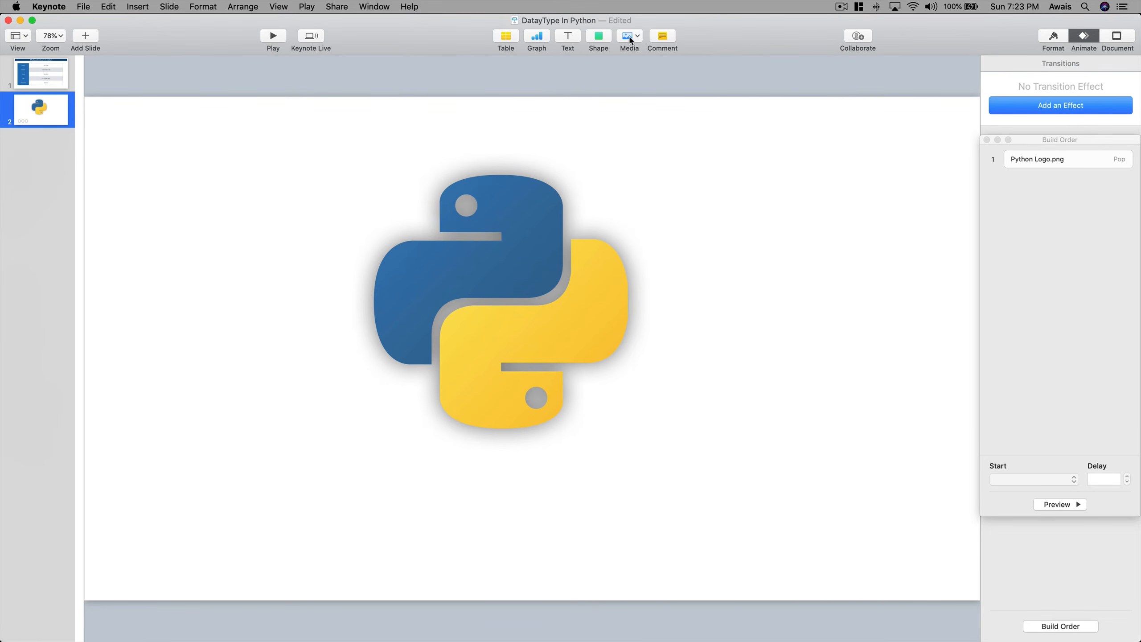
{"action": "left_click", "coordinate": [628, 38]}
{"action": "left_click", "coordinate": [515, 106]}
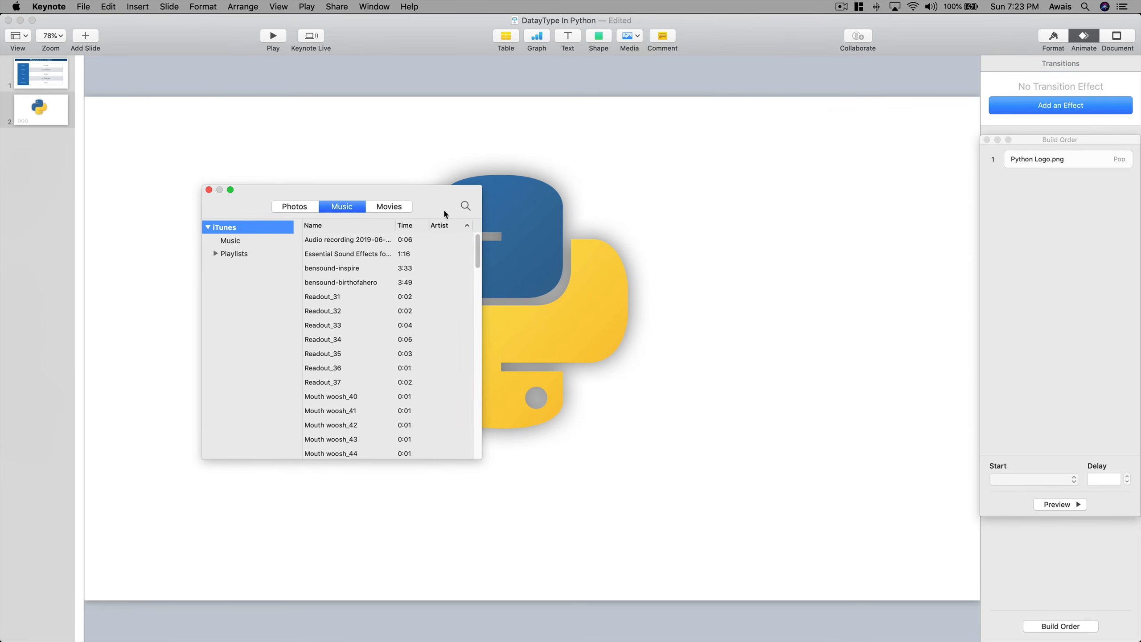
{"action": "left_click", "coordinate": [465, 206]}
{"action": "type", "text": "circle"}
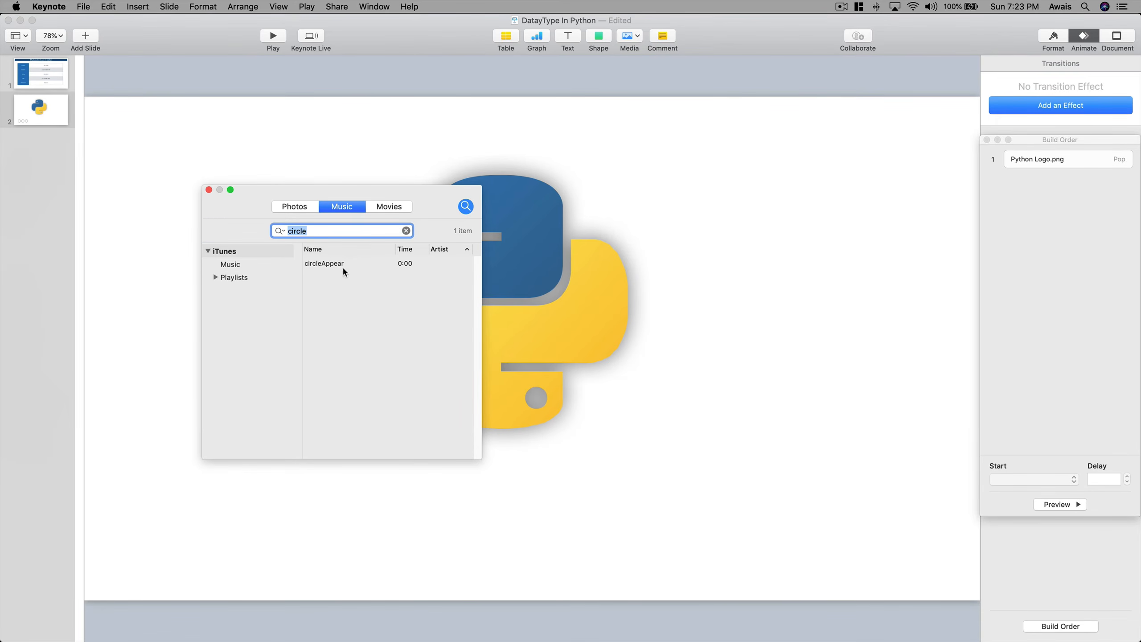
{"action": "double_click", "coordinate": [337, 263]}
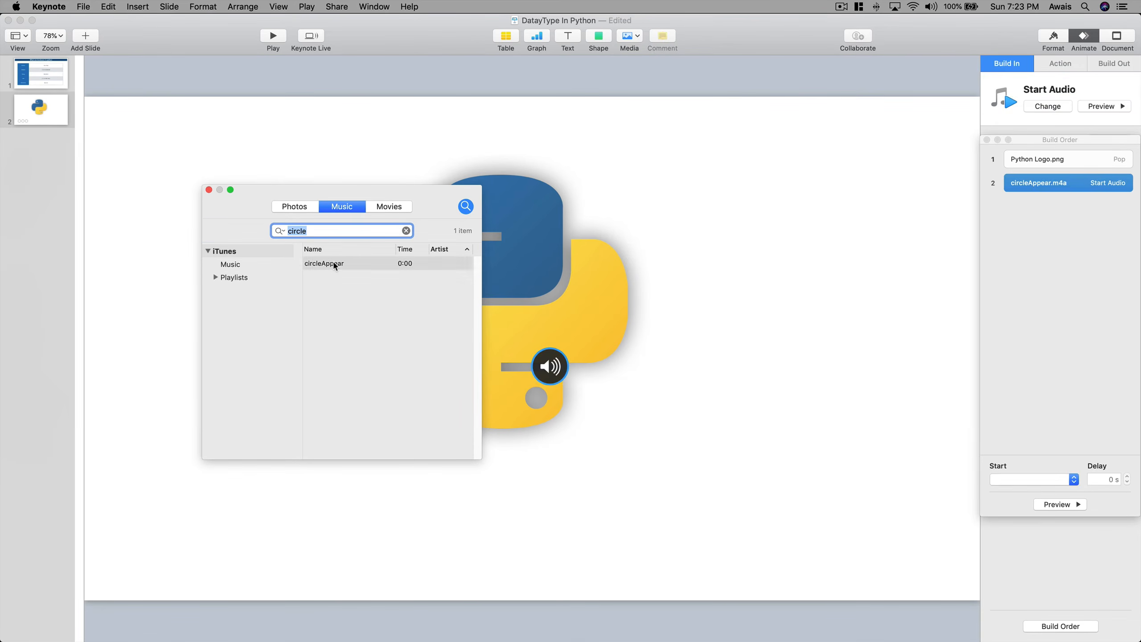
{"action": "left_click", "coordinate": [209, 190]}
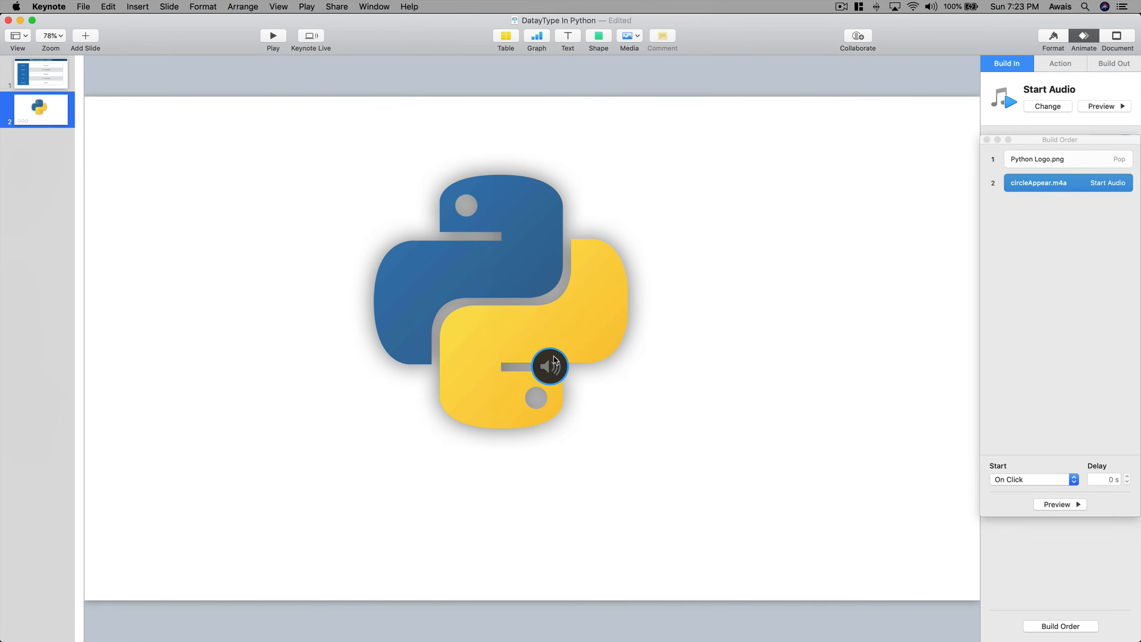
{"action": "left_click_drag", "start_coordinate": [551, 366], "coordinate": [492, 293]}
- Set the circleAppear audio to start With Build 1, and play the slide to check it with the logo's Pop
{"action": "left_click", "coordinate": [1077, 210]}
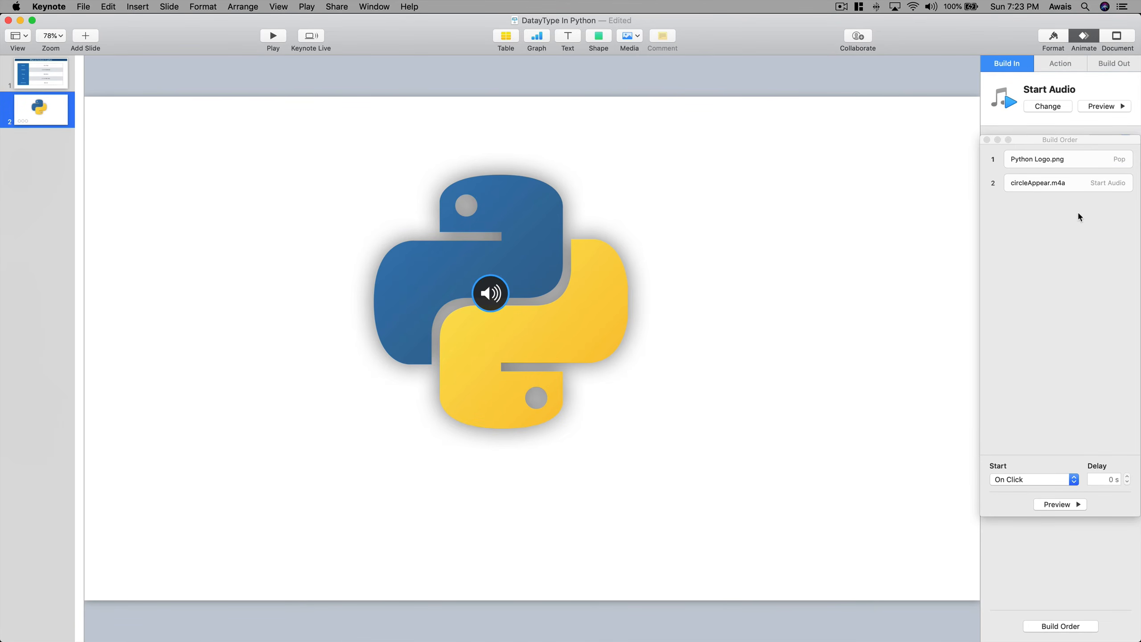
{"action": "left_click", "coordinate": [1076, 180]}
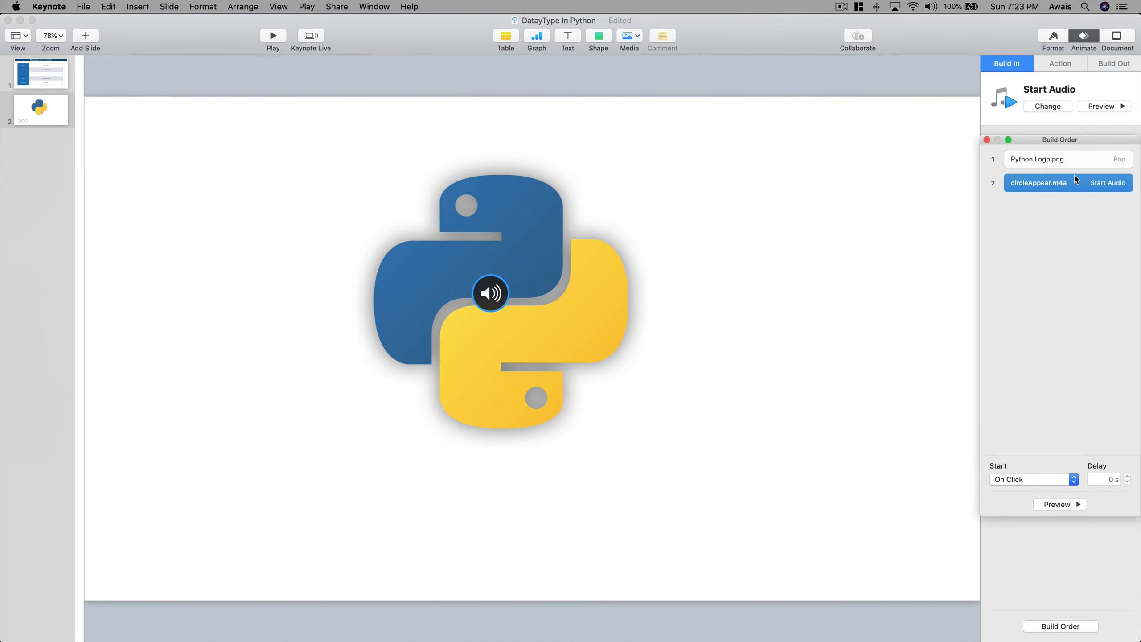
{"action": "left_click", "coordinate": [1039, 480]}
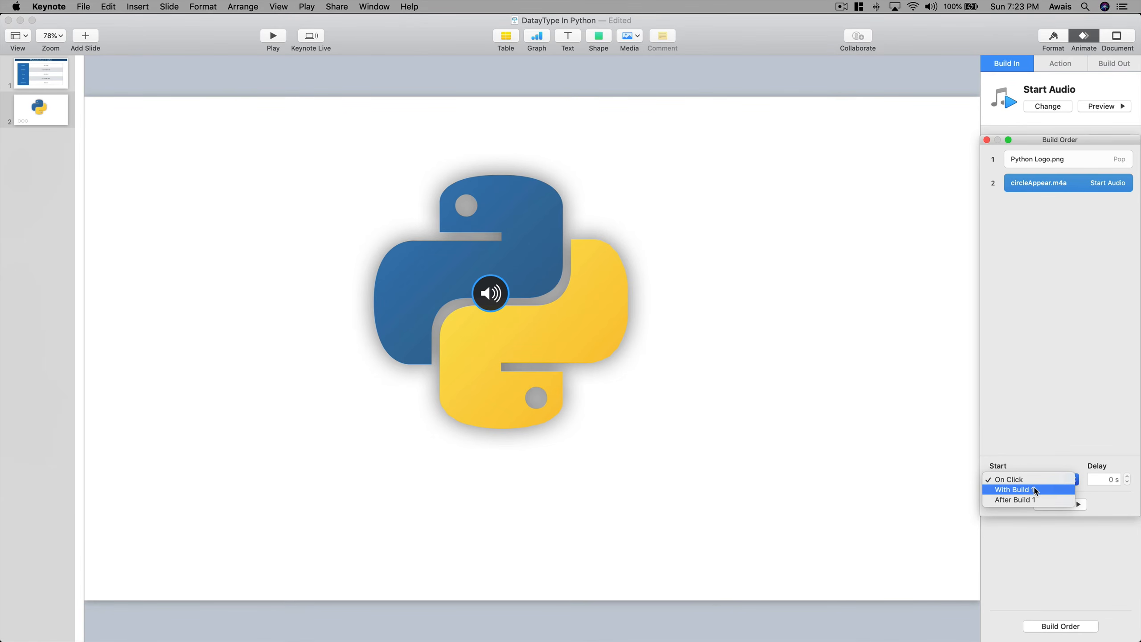
{"action": "left_click", "coordinate": [1019, 490]}
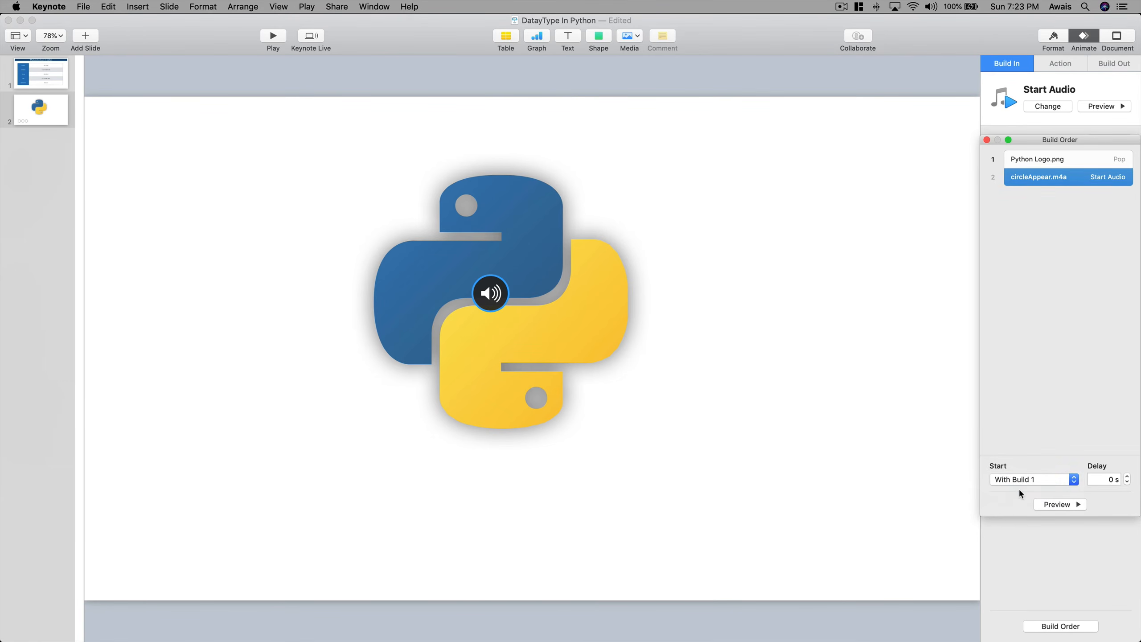
{"action": "left_click", "coordinate": [1039, 200]}
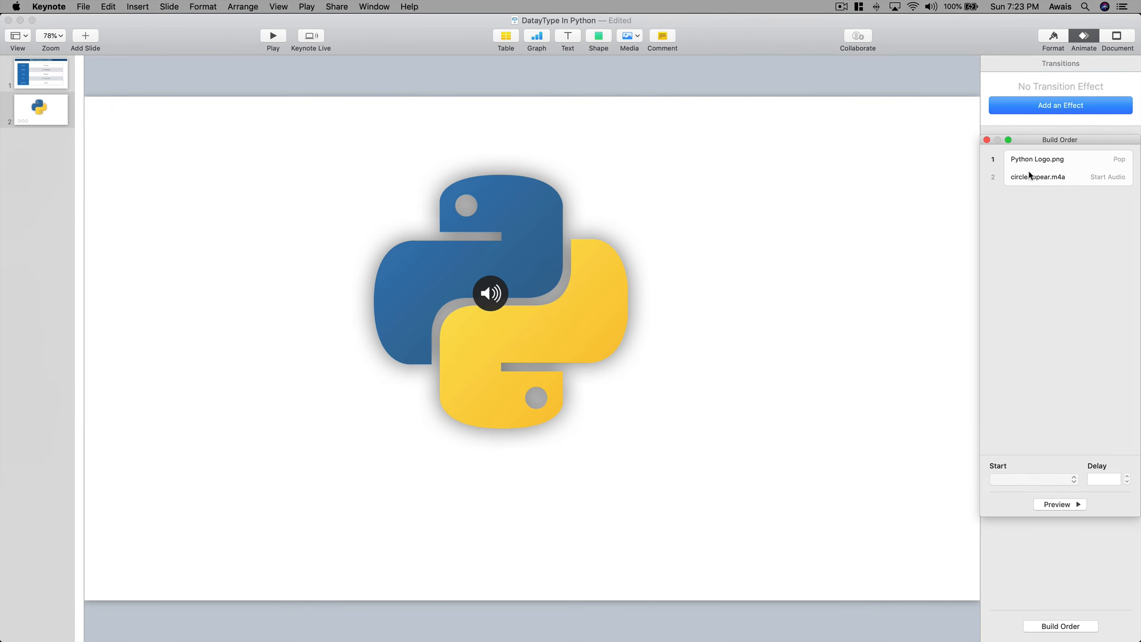
{"action": "left_click", "coordinate": [283, 45]}
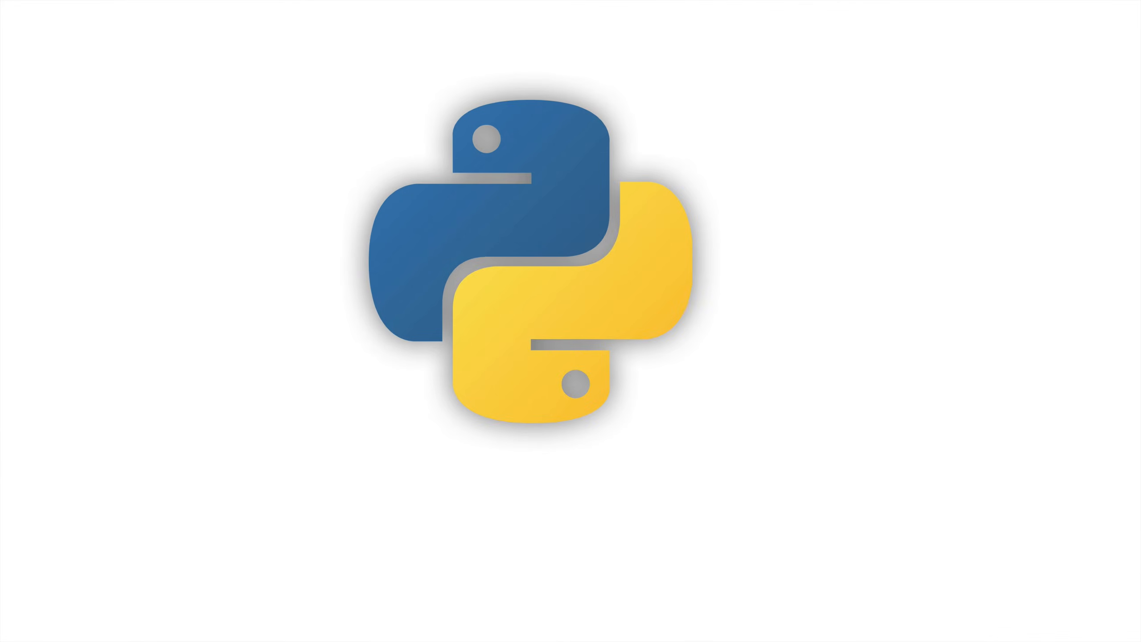
- Decrease the duration of the Python logo's Pop build-in slightly, and play the slide to check it
{"action": "key", "text": "Escape"}
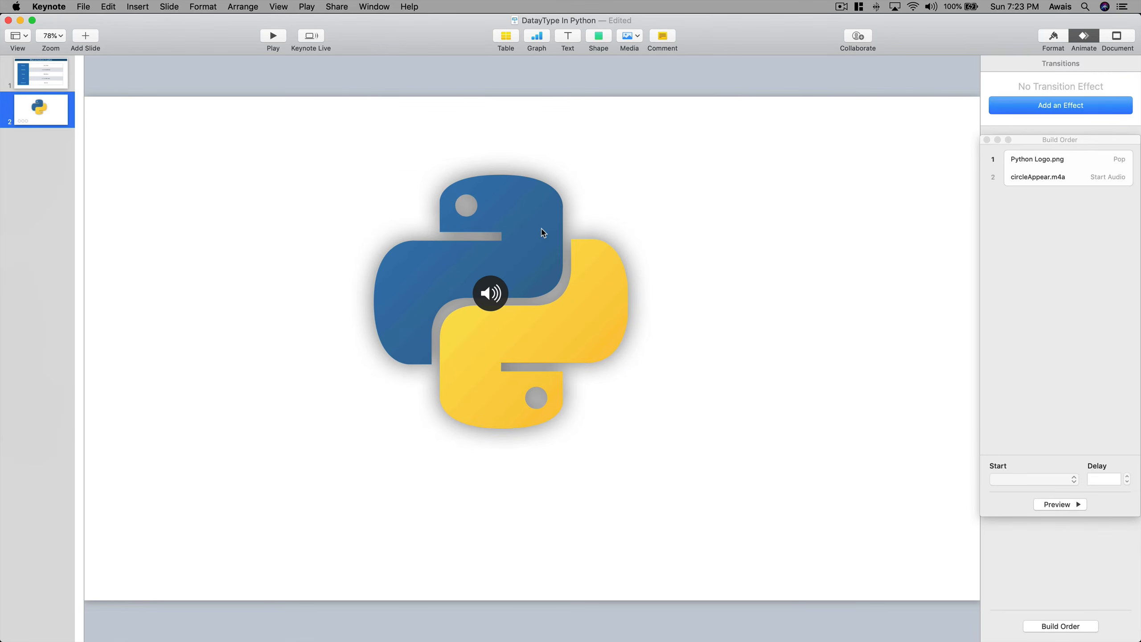
{"action": "left_click", "coordinate": [543, 230]}
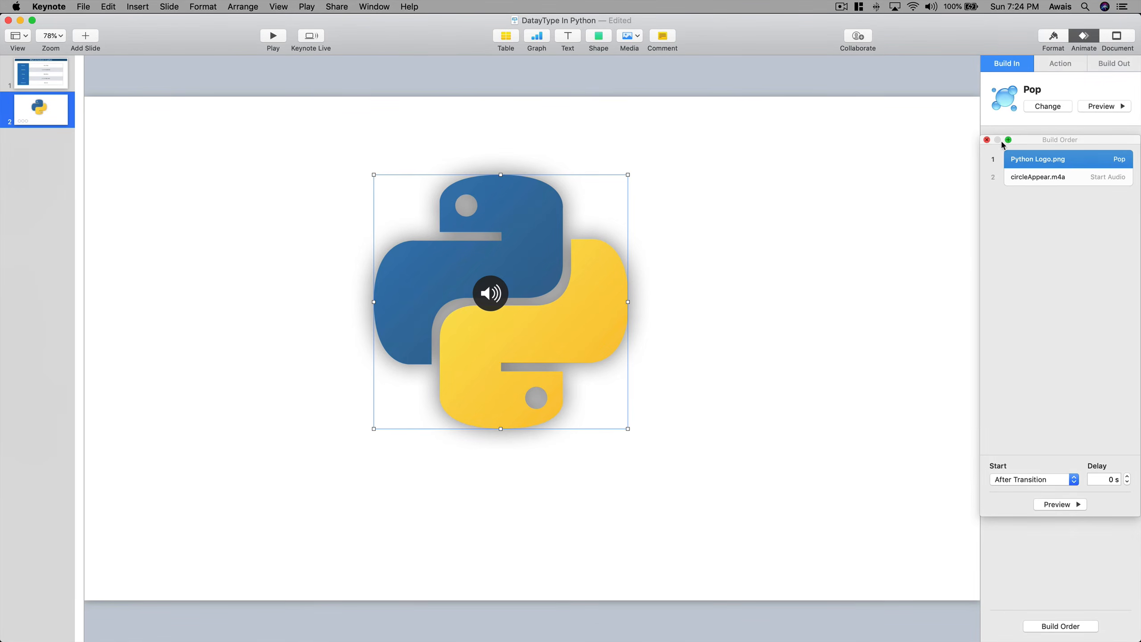
{"action": "left_click", "coordinate": [987, 140]}
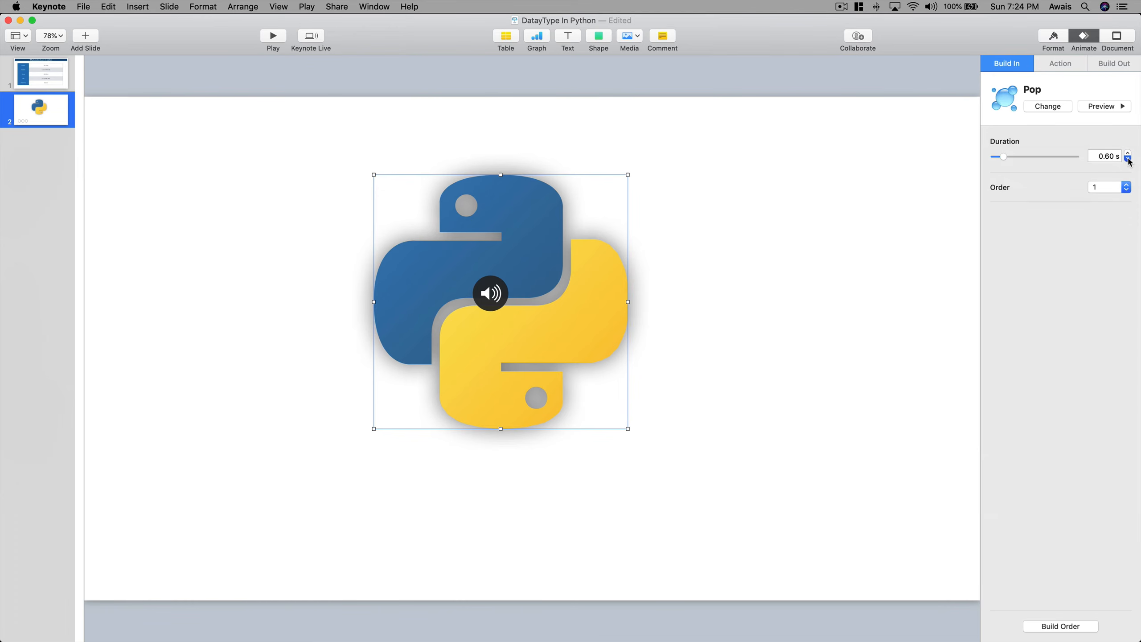
{"action": "left_click", "coordinate": [1128, 159]}
{"action": "left_click", "coordinate": [273, 36]}
{"action": "key", "text": "Escape"}
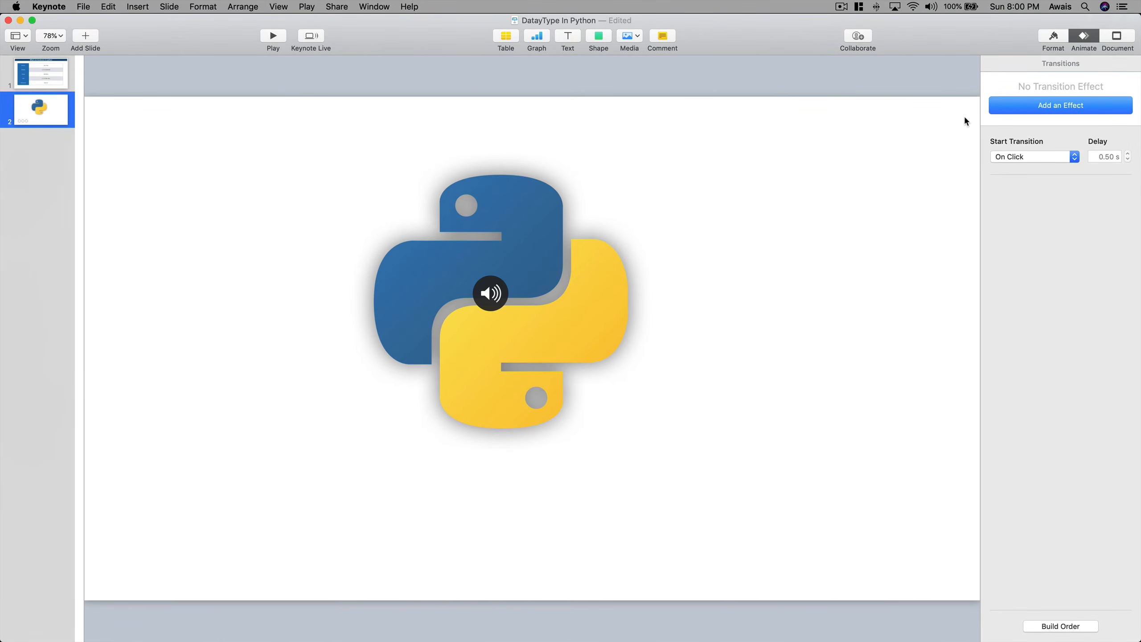
- Delete the Python logo and its audio from slide 2
{"action": "left_click_drag", "start_coordinate": [681, 226], "coordinate": [359, 428]}
{"action": "key", "text": "Delete"}
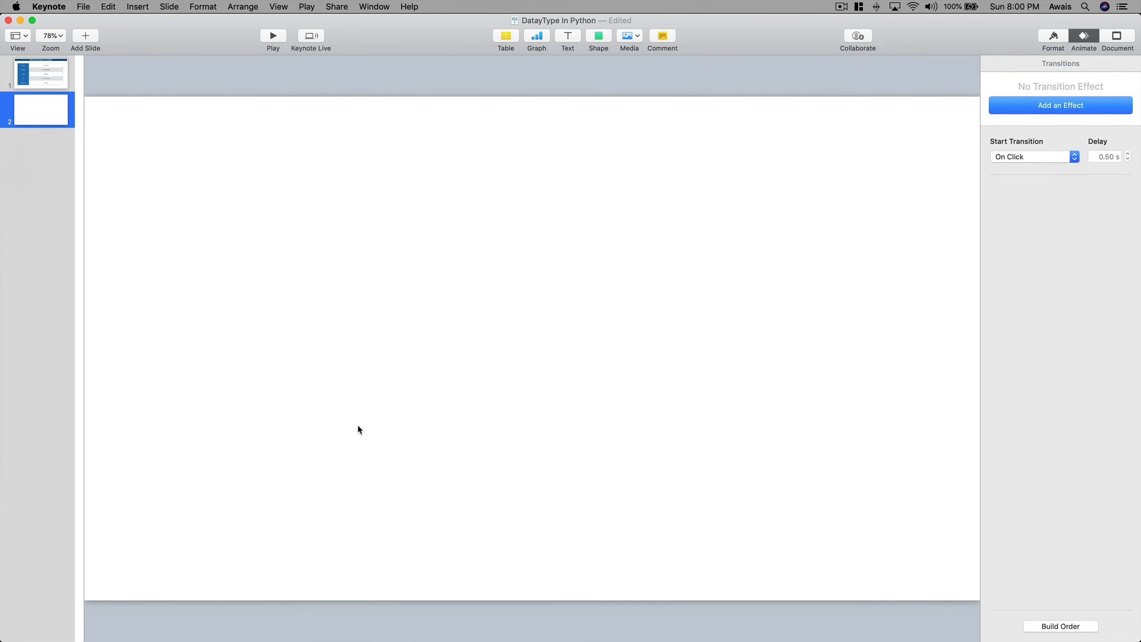
- Draw an open zigzag path of eleven points joined by straight segments across the slide with the Pen tool
{"action": "left_click", "coordinate": [598, 37]}
{"action": "left_click", "coordinate": [726, 61]}
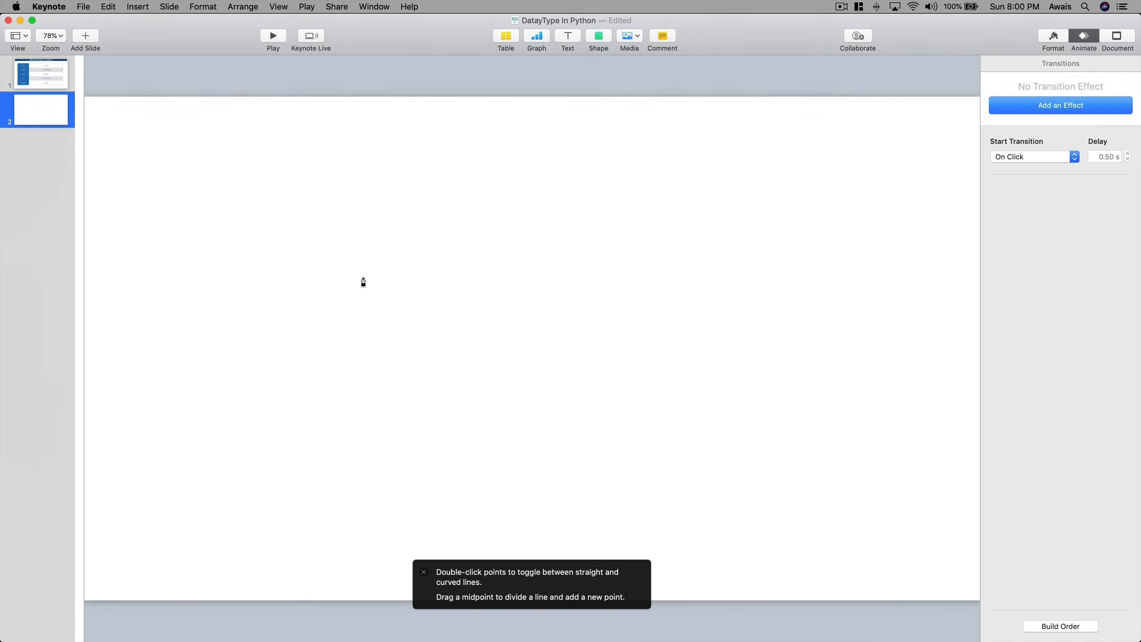
{"action": "left_click", "coordinate": [216, 405]}
{"action": "left_click", "coordinate": [252, 327]}
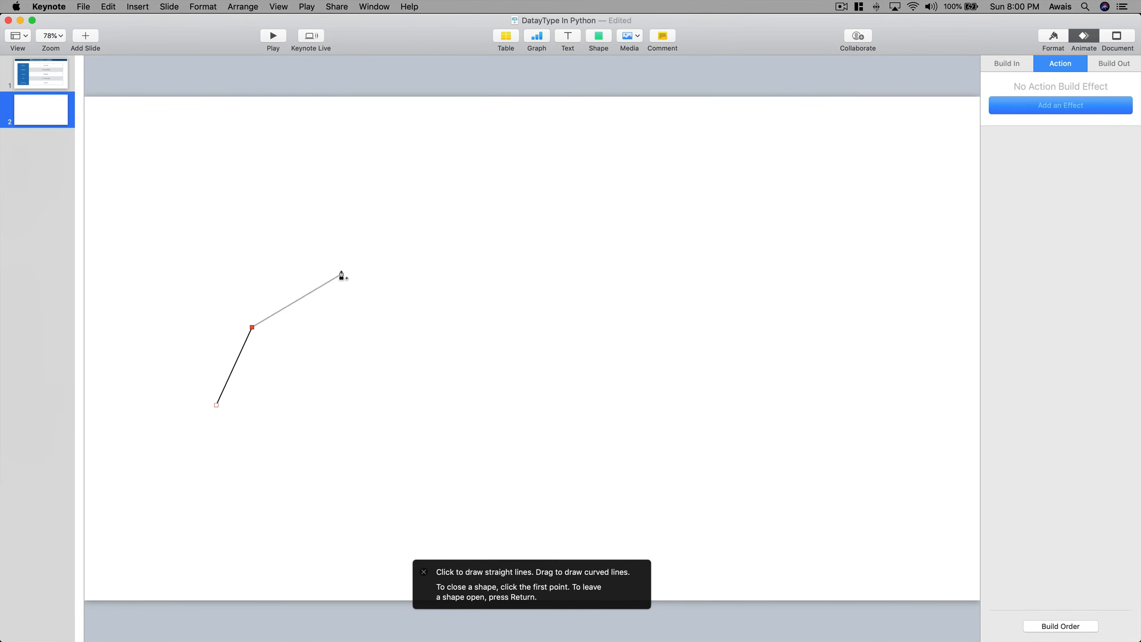
{"action": "left_click", "coordinate": [343, 270]}
{"action": "left_click", "coordinate": [540, 286]}
{"action": "left_click", "coordinate": [567, 351]}
{"action": "left_click", "coordinate": [698, 328]}
{"action": "left_click", "coordinate": [722, 239]}
{"action": "left_click", "coordinate": [826, 218]}
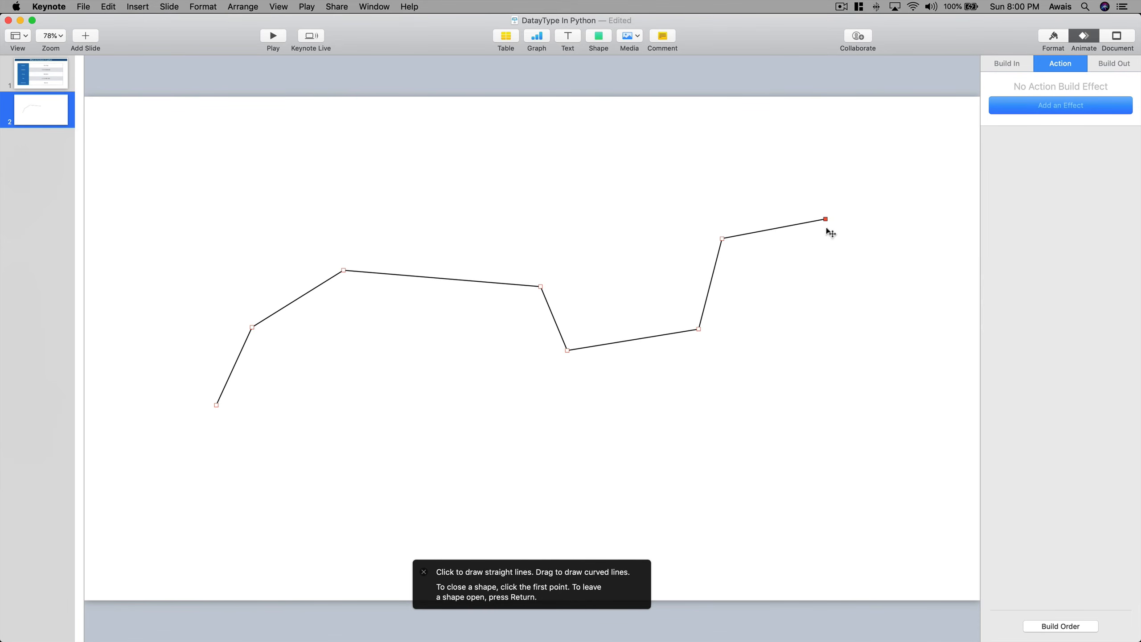
{"action": "left_click", "coordinate": [841, 322]}
{"action": "left_click", "coordinate": [732, 410]}
{"action": "left_click", "coordinate": [639, 451]}
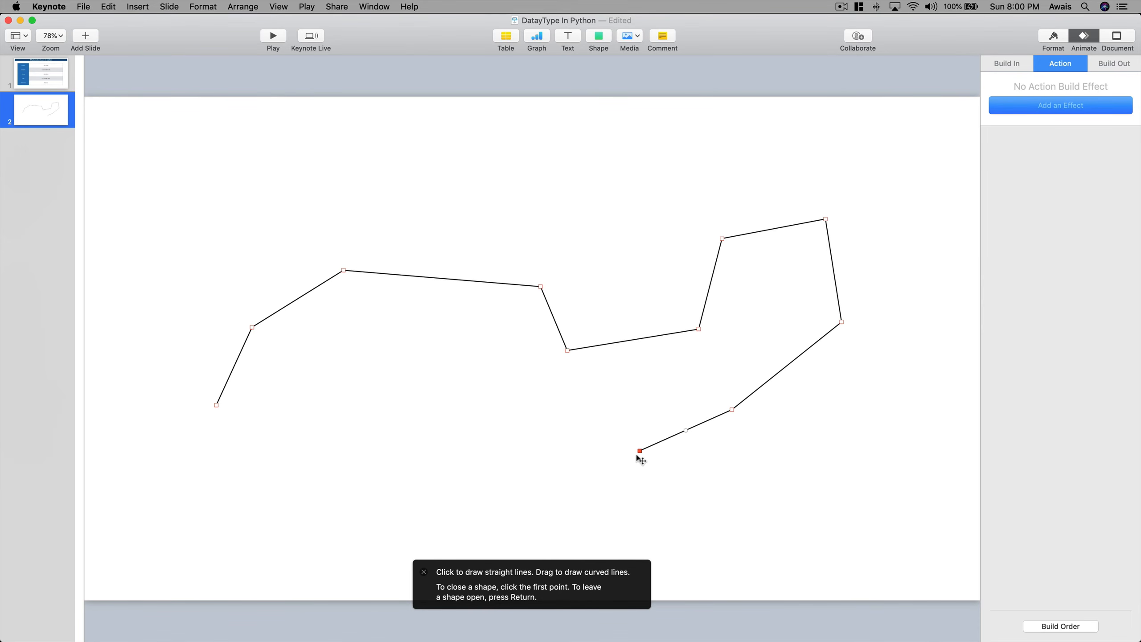
{"action": "right_click", "coordinate": [730, 436]}
{"action": "key", "text": "Escape"}
{"action": "key", "text": "Return"}
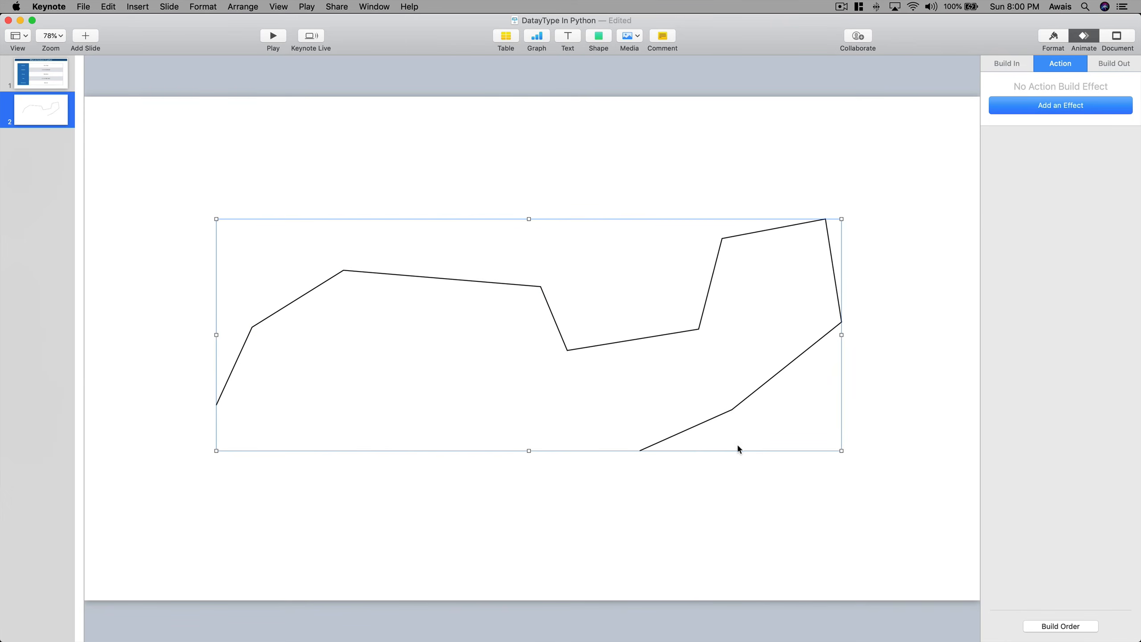
- Give the zigzag line a filled circle at its start point and a filled arrowhead at its end point
{"action": "left_click", "coordinate": [1056, 36]}
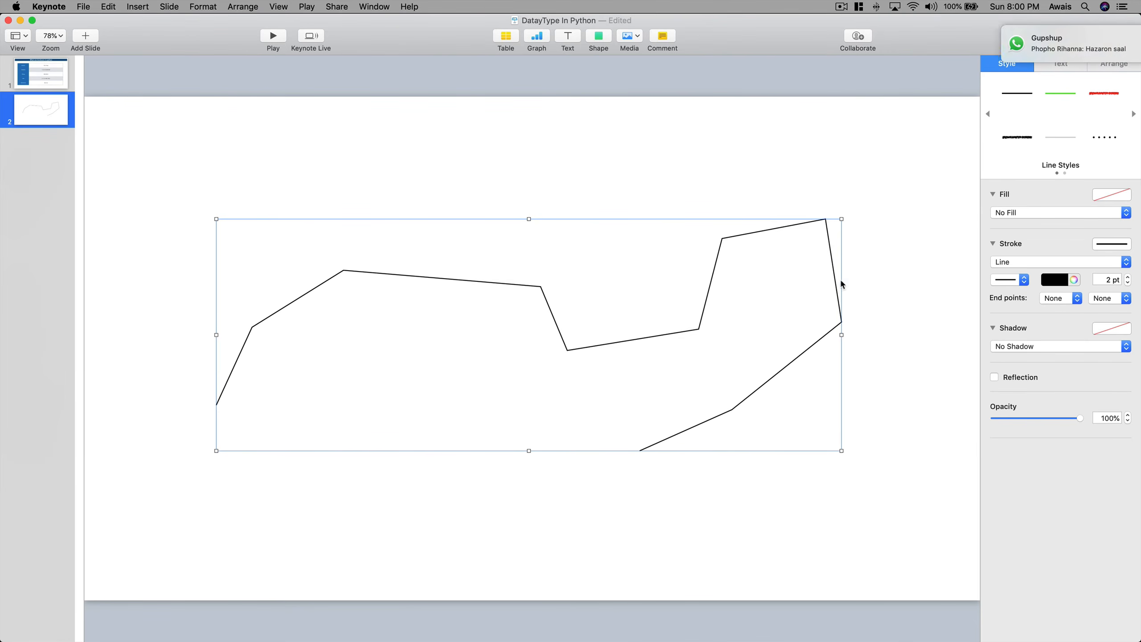
{"action": "left_click", "coordinate": [1022, 264]}
{"action": "left_click", "coordinate": [1023, 264]}
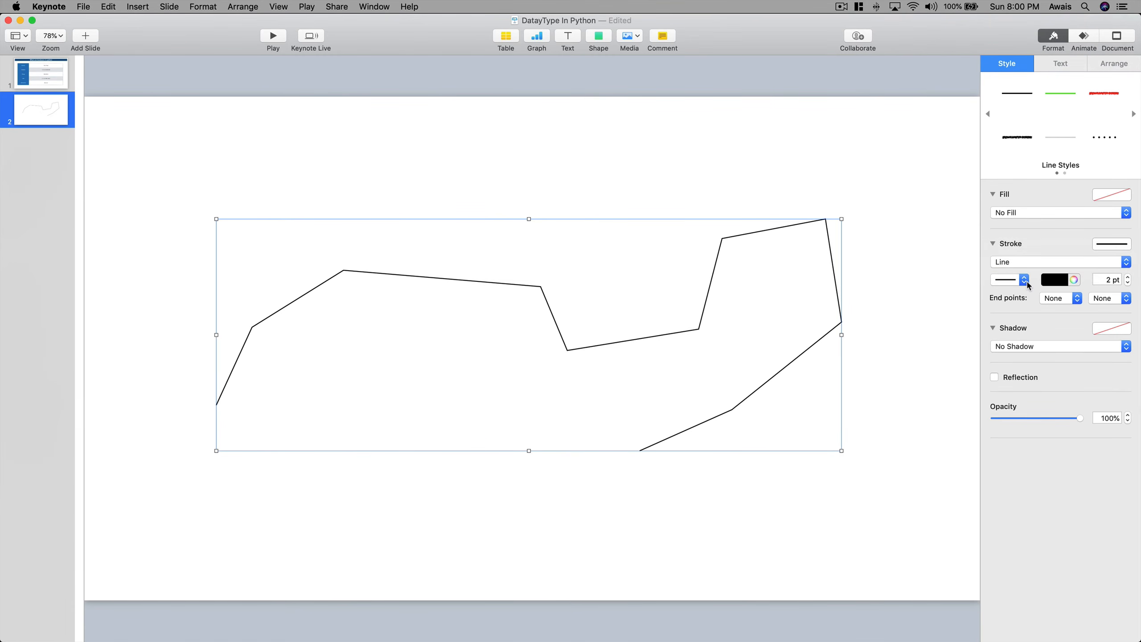
{"action": "left_click", "coordinate": [1056, 300]}
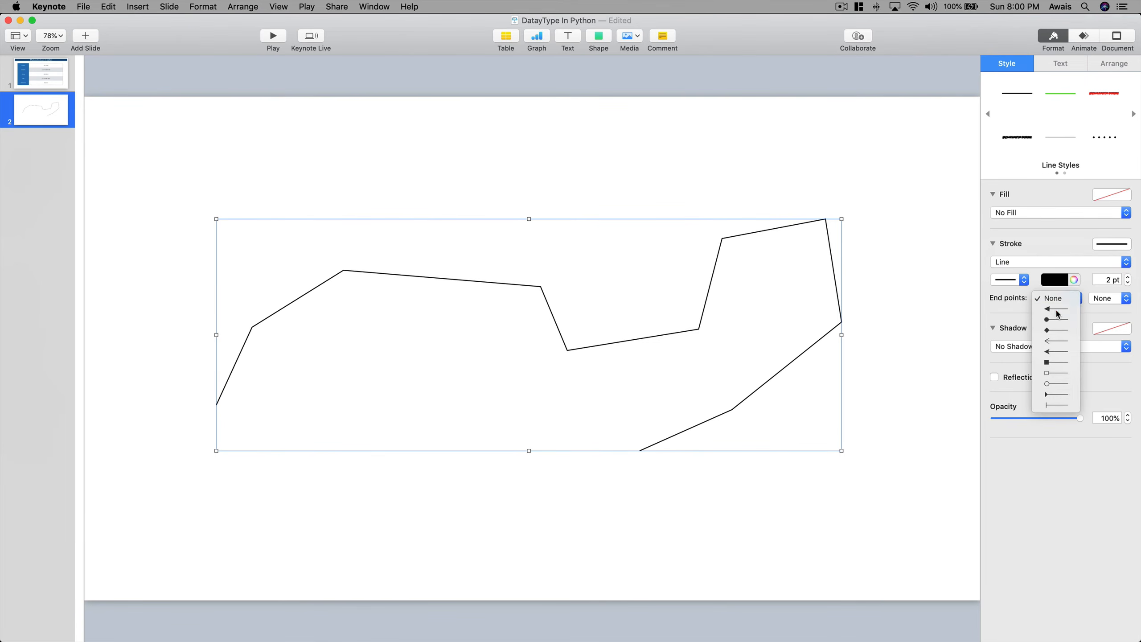
{"action": "left_click", "coordinate": [1058, 314]}
{"action": "left_click", "coordinate": [1098, 301]}
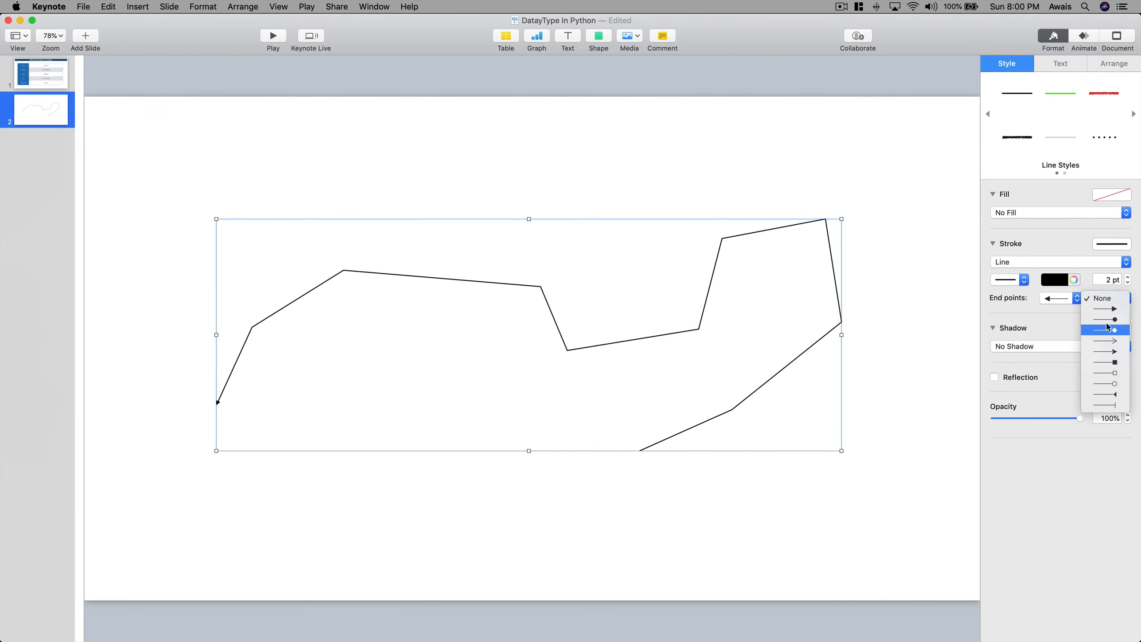
{"action": "left_click", "coordinate": [1099, 300]}
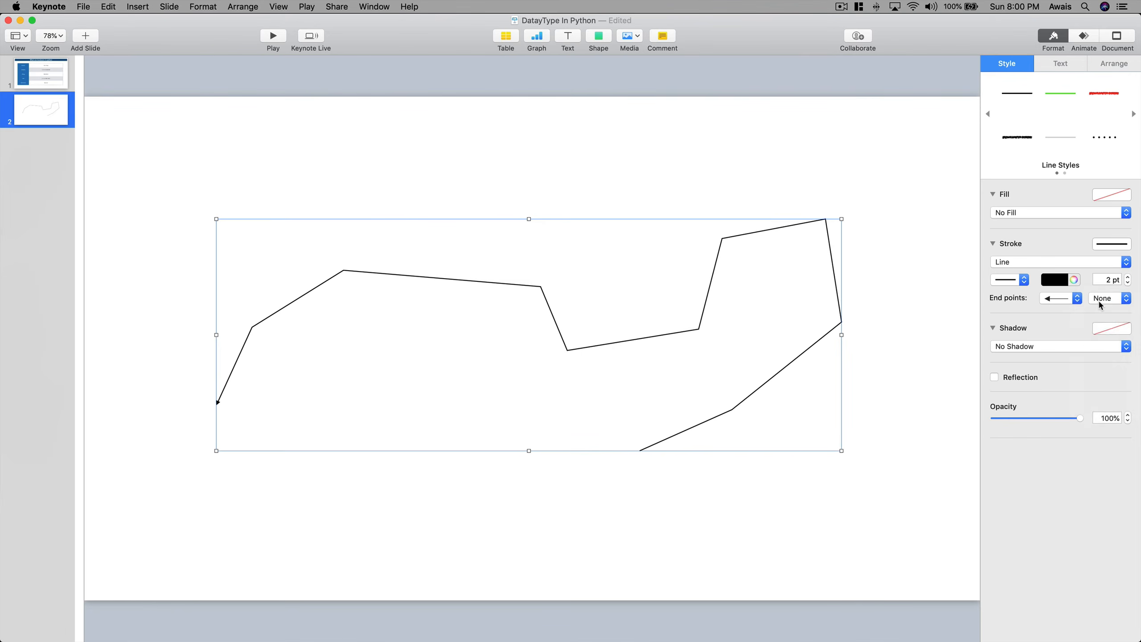
{"action": "left_click", "coordinate": [1099, 302]}
{"action": "left_click", "coordinate": [1103, 309]}
{"action": "left_click", "coordinate": [1058, 299]}
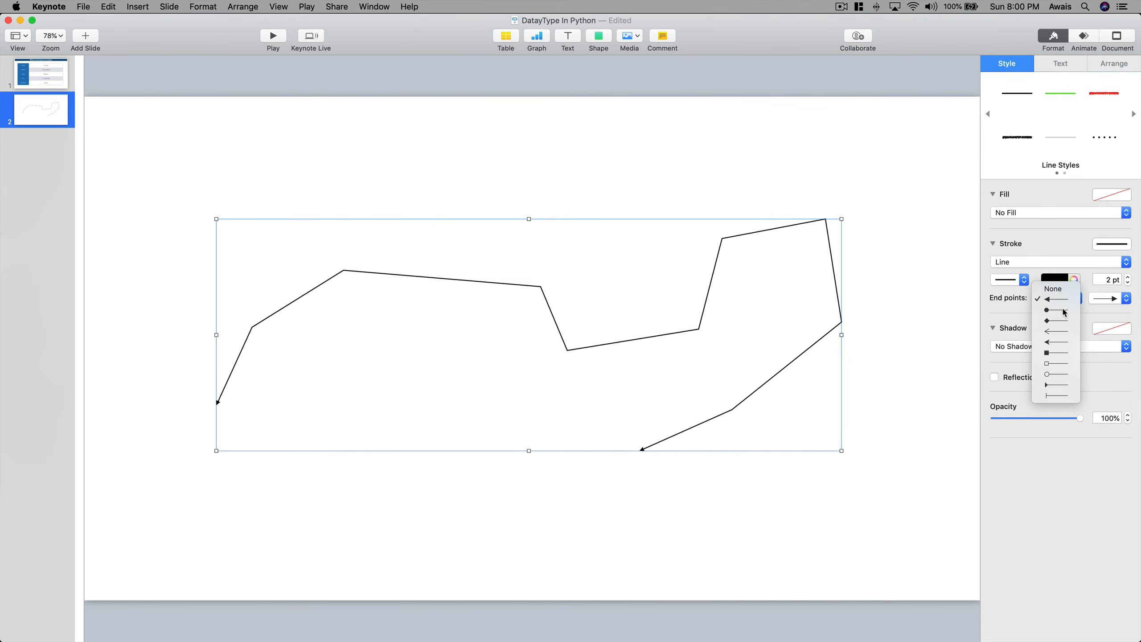
{"action": "left_click", "coordinate": [1058, 309]}
- Set the zigzag line's stroke width to 12 pt
{"action": "left_click", "coordinate": [1128, 277]}
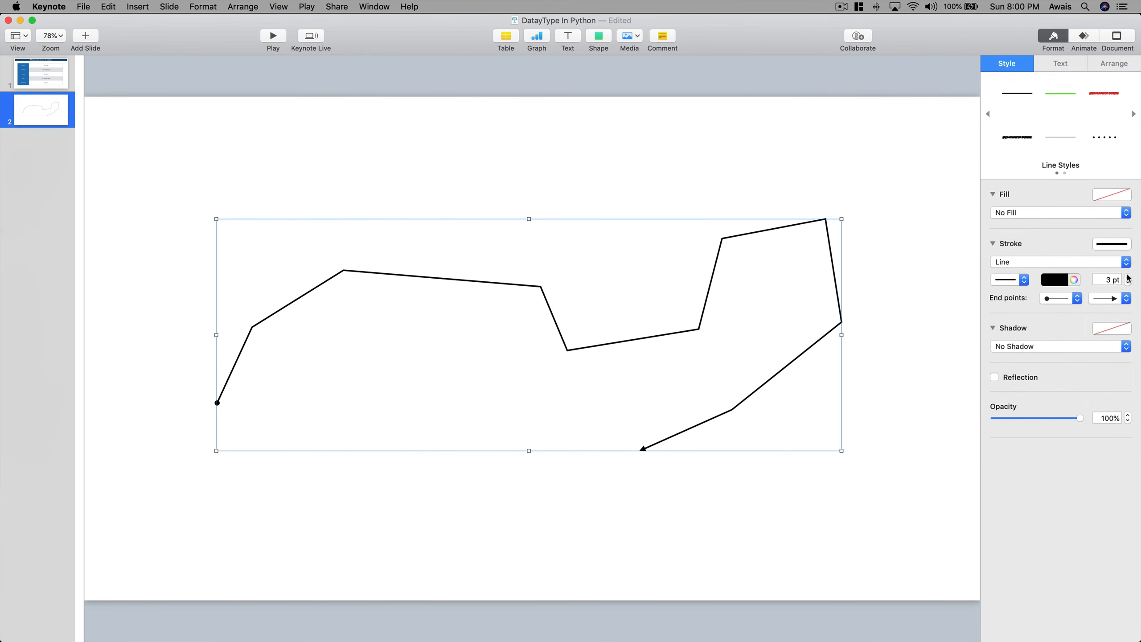
{"action": "left_click", "coordinate": [1128, 277]}
{"action": "left_click", "coordinate": [1128, 277]}
{"action": "left_click", "coordinate": [1128, 277]}
{"action": "left_click", "coordinate": [1128, 277]}
{"action": "left_click", "coordinate": [1128, 277]}
{"action": "left_click", "coordinate": [1128, 277]}
{"action": "left_click", "coordinate": [1128, 277]}
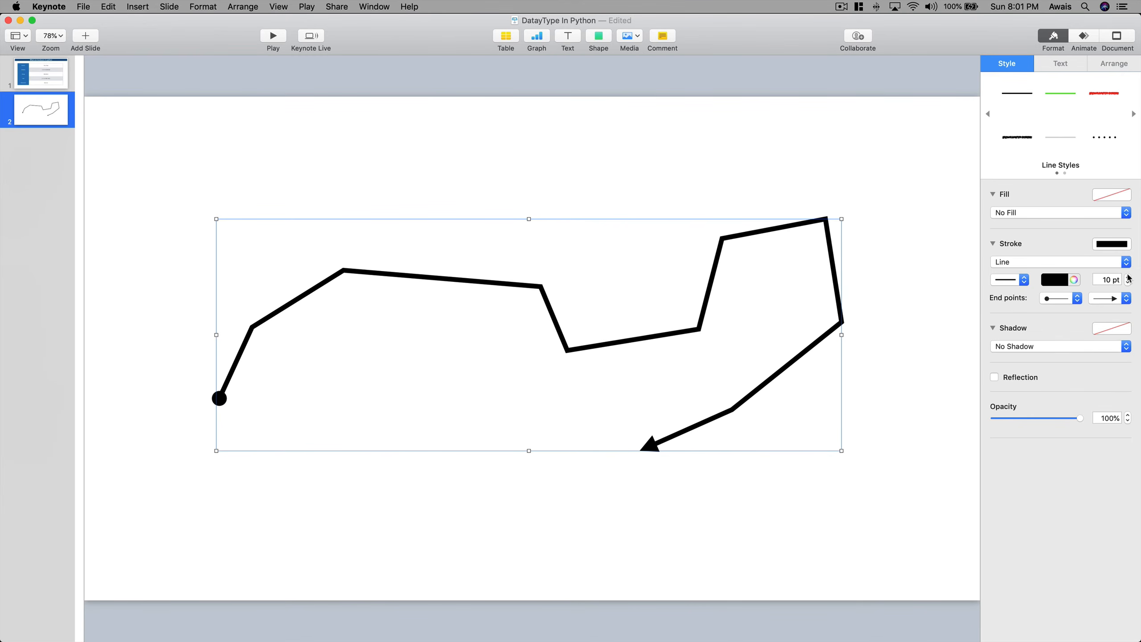
{"action": "left_click", "coordinate": [1128, 276]}
{"action": "left_click", "coordinate": [1128, 277]}
{"action": "left_click", "coordinate": [883, 282]}
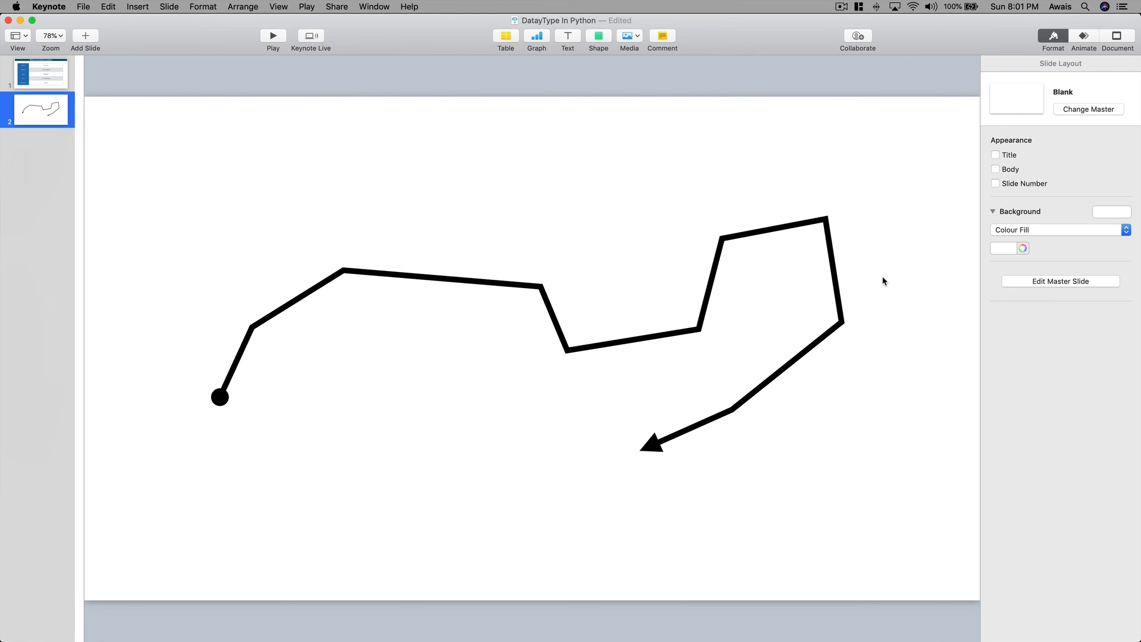
- Add a Line Draw build-in to the zigzag line, increase its duration slightly, and preview the animation
{"action": "left_click", "coordinate": [804, 226]}
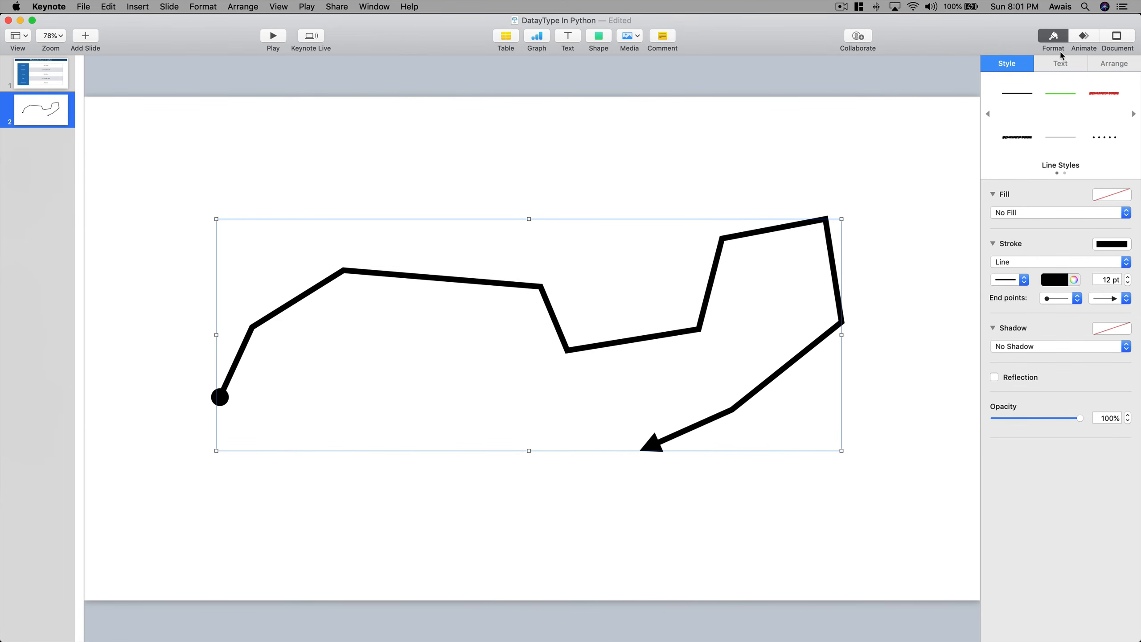
{"action": "left_click", "coordinate": [1082, 40]}
{"action": "left_click", "coordinate": [1006, 66]}
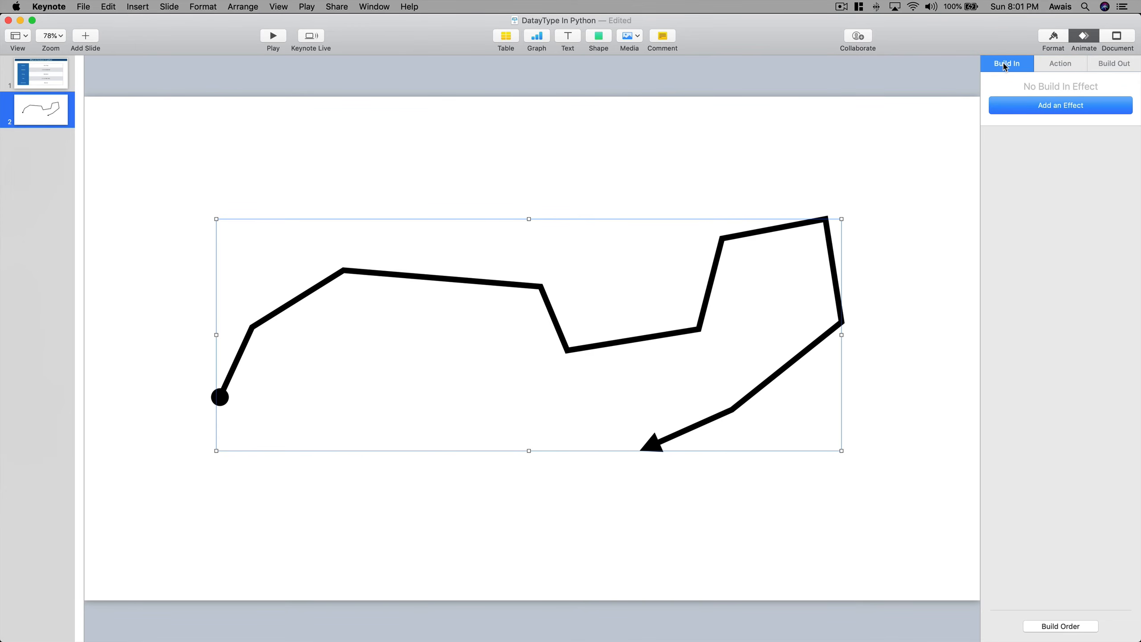
{"action": "left_click", "coordinate": [1058, 107]}
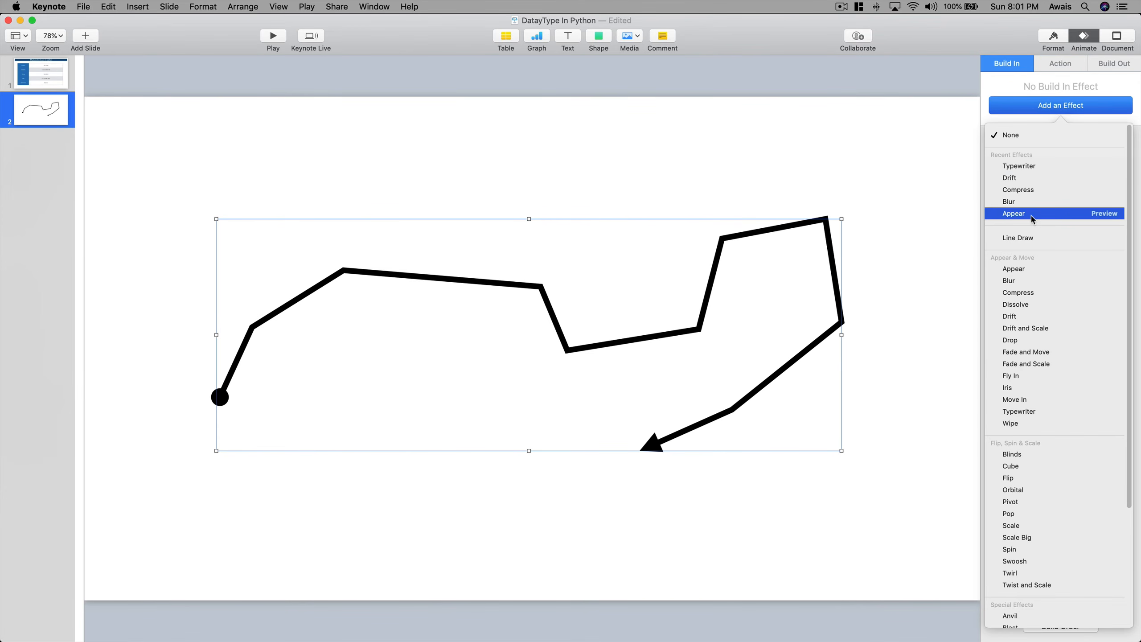
{"action": "left_click", "coordinate": [1024, 242]}
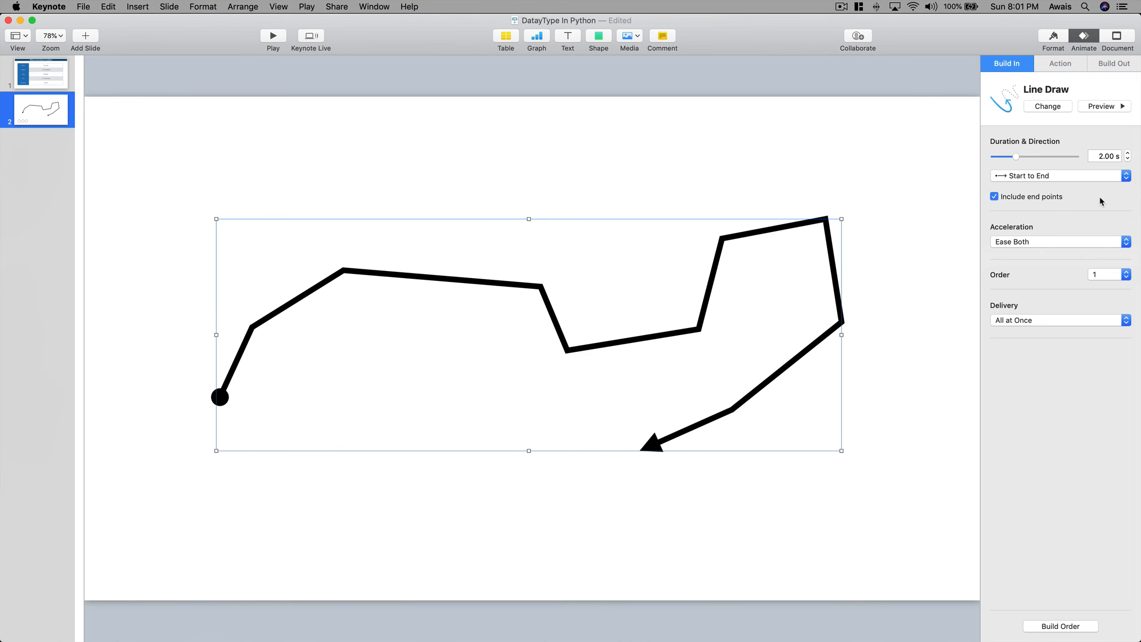
{"action": "left_click", "coordinate": [1128, 152]}
{"action": "left_click", "coordinate": [1128, 153]}
{"action": "left_click", "coordinate": [1092, 107]}
- Delete the animated zigzag line from slide 2
{"action": "left_click", "coordinate": [866, 322]}
{"action": "left_click", "coordinate": [834, 332]}
{"action": "key", "text": "Delete"}
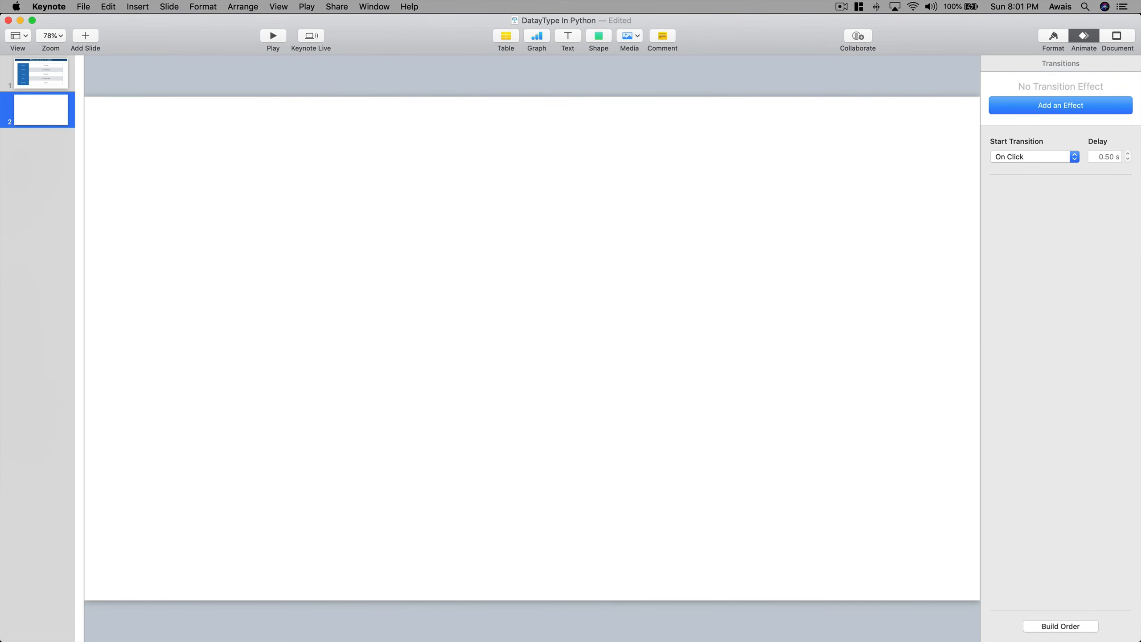
- Paste the slide explaining that a variable is like a container after slide 2
{"action": "key", "text": "super+Tab"}
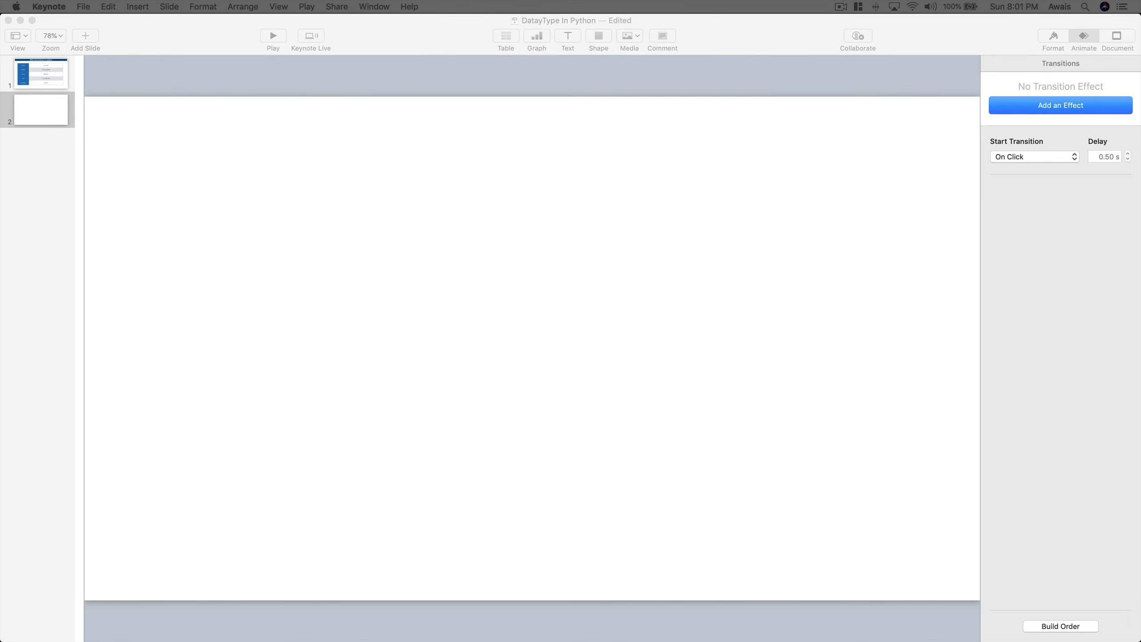
{"action": "left_click", "coordinate": [275, 238]}
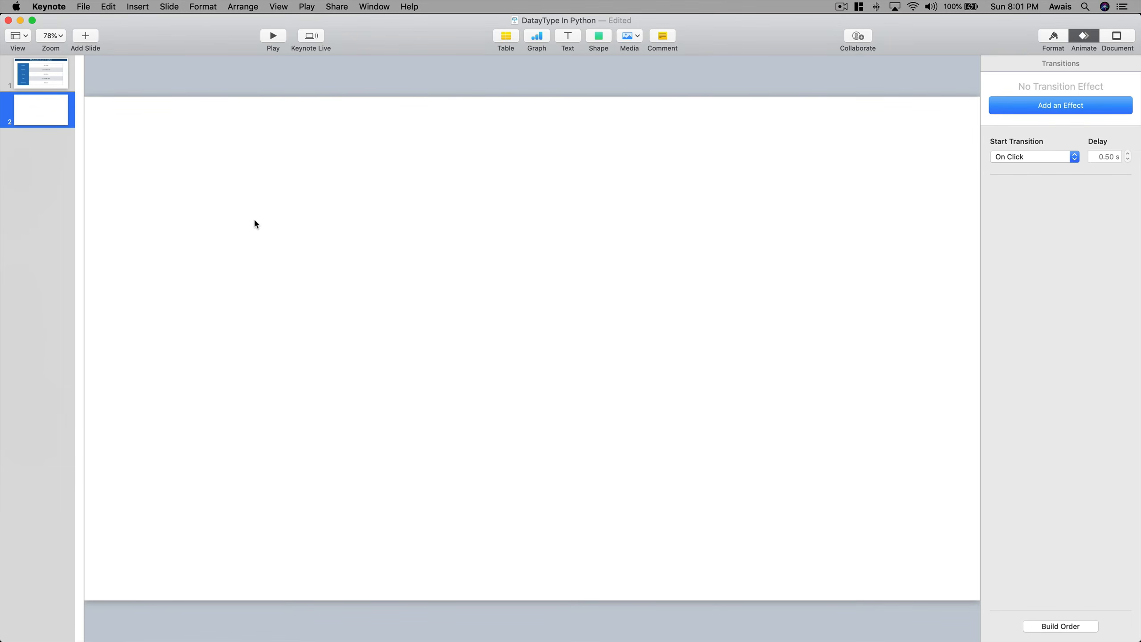
{"action": "left_click", "coordinate": [40, 178]}
{"action": "key", "text": "super+v"}
- Examine the title, the bullet text boxes and the variable diagram on slide 3 as separate objects
{"action": "left_click", "coordinate": [420, 247]}
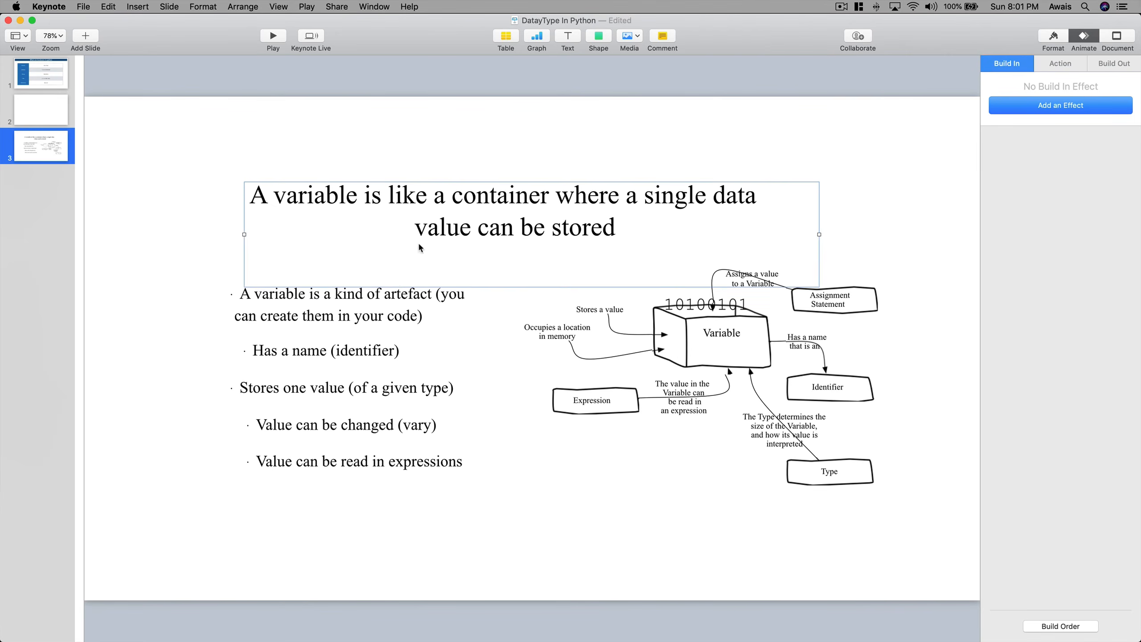
{"action": "left_click", "coordinate": [526, 299]}
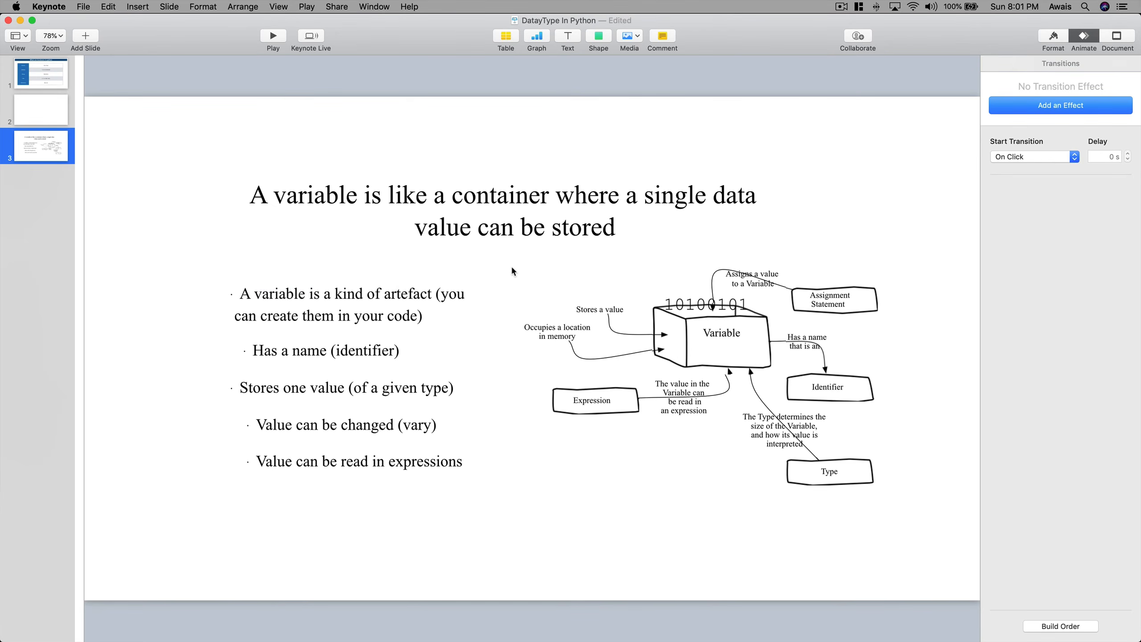
{"action": "left_click", "coordinate": [481, 266]}
{"action": "left_click", "coordinate": [389, 328]}
{"action": "left_click", "coordinate": [392, 442]}
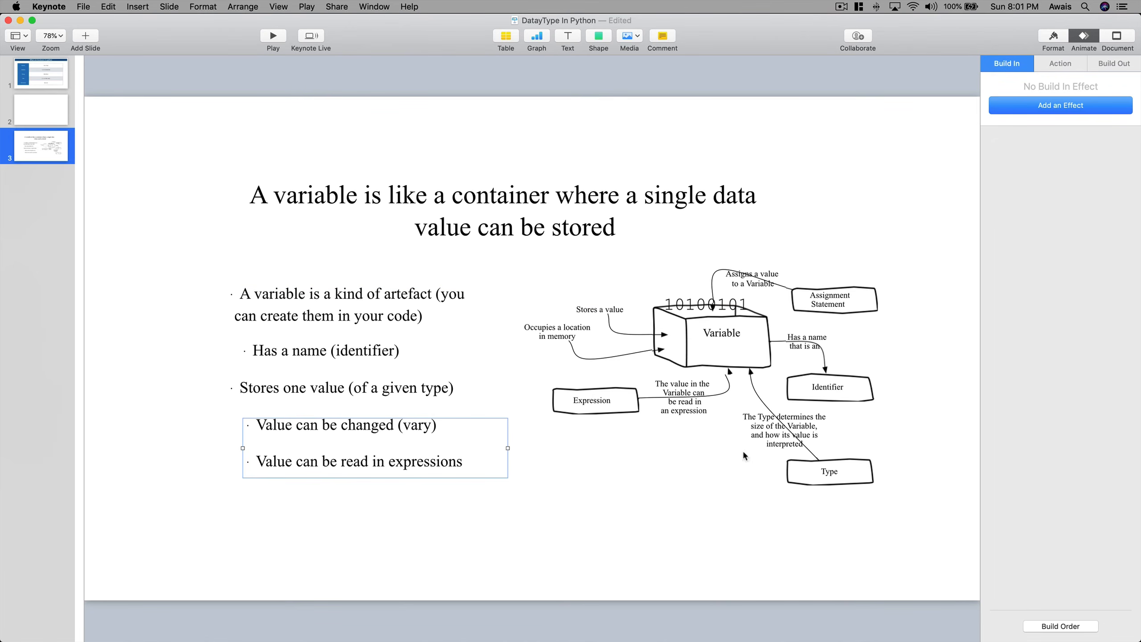
{"action": "left_click", "coordinate": [727, 338]}
{"action": "left_click", "coordinate": [708, 472]}
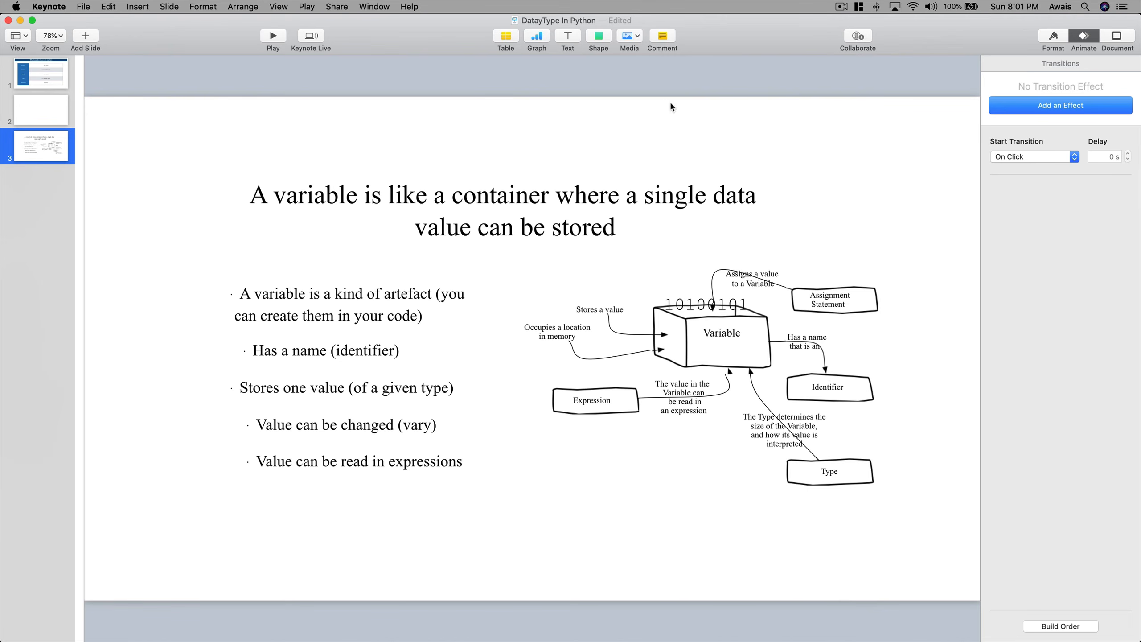
- Insert a straight line with an arrowhead from the basic shapes onto slide 3
{"action": "left_click", "coordinate": [606, 53]}
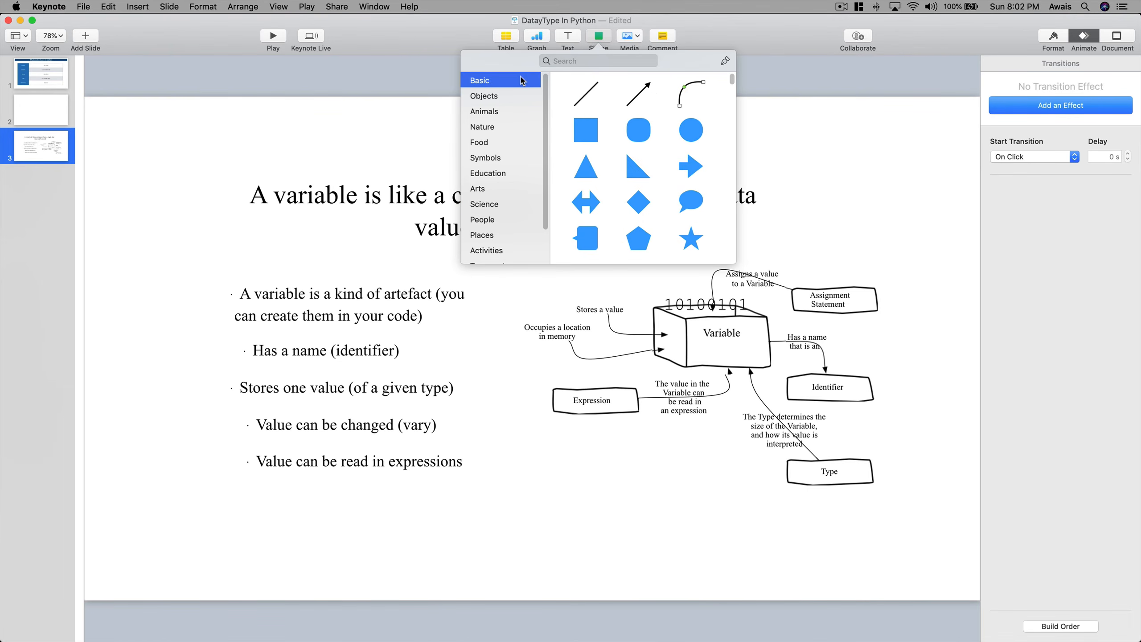
{"action": "left_click", "coordinate": [643, 94]}
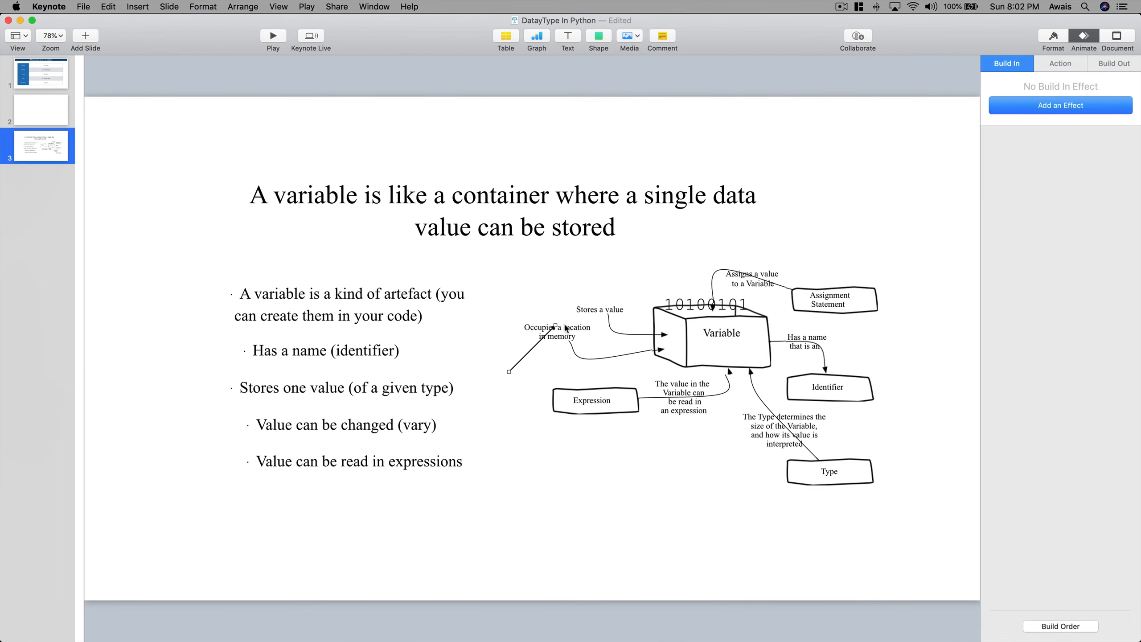